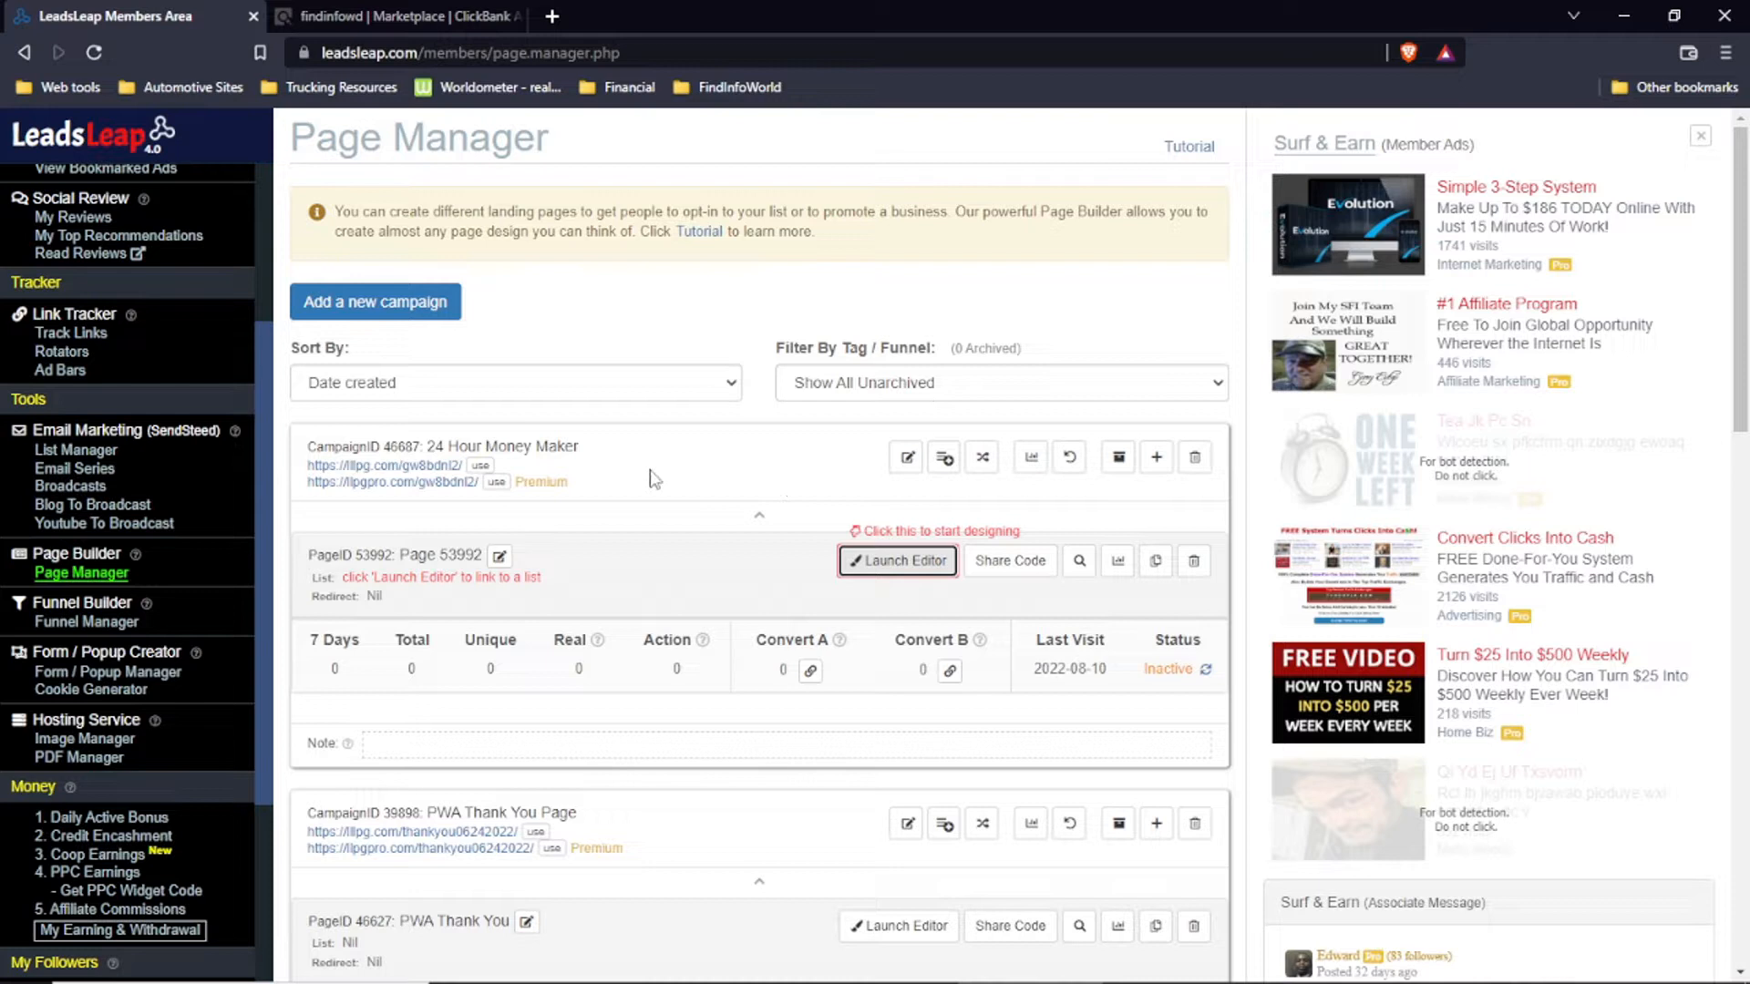
click(392, 314)
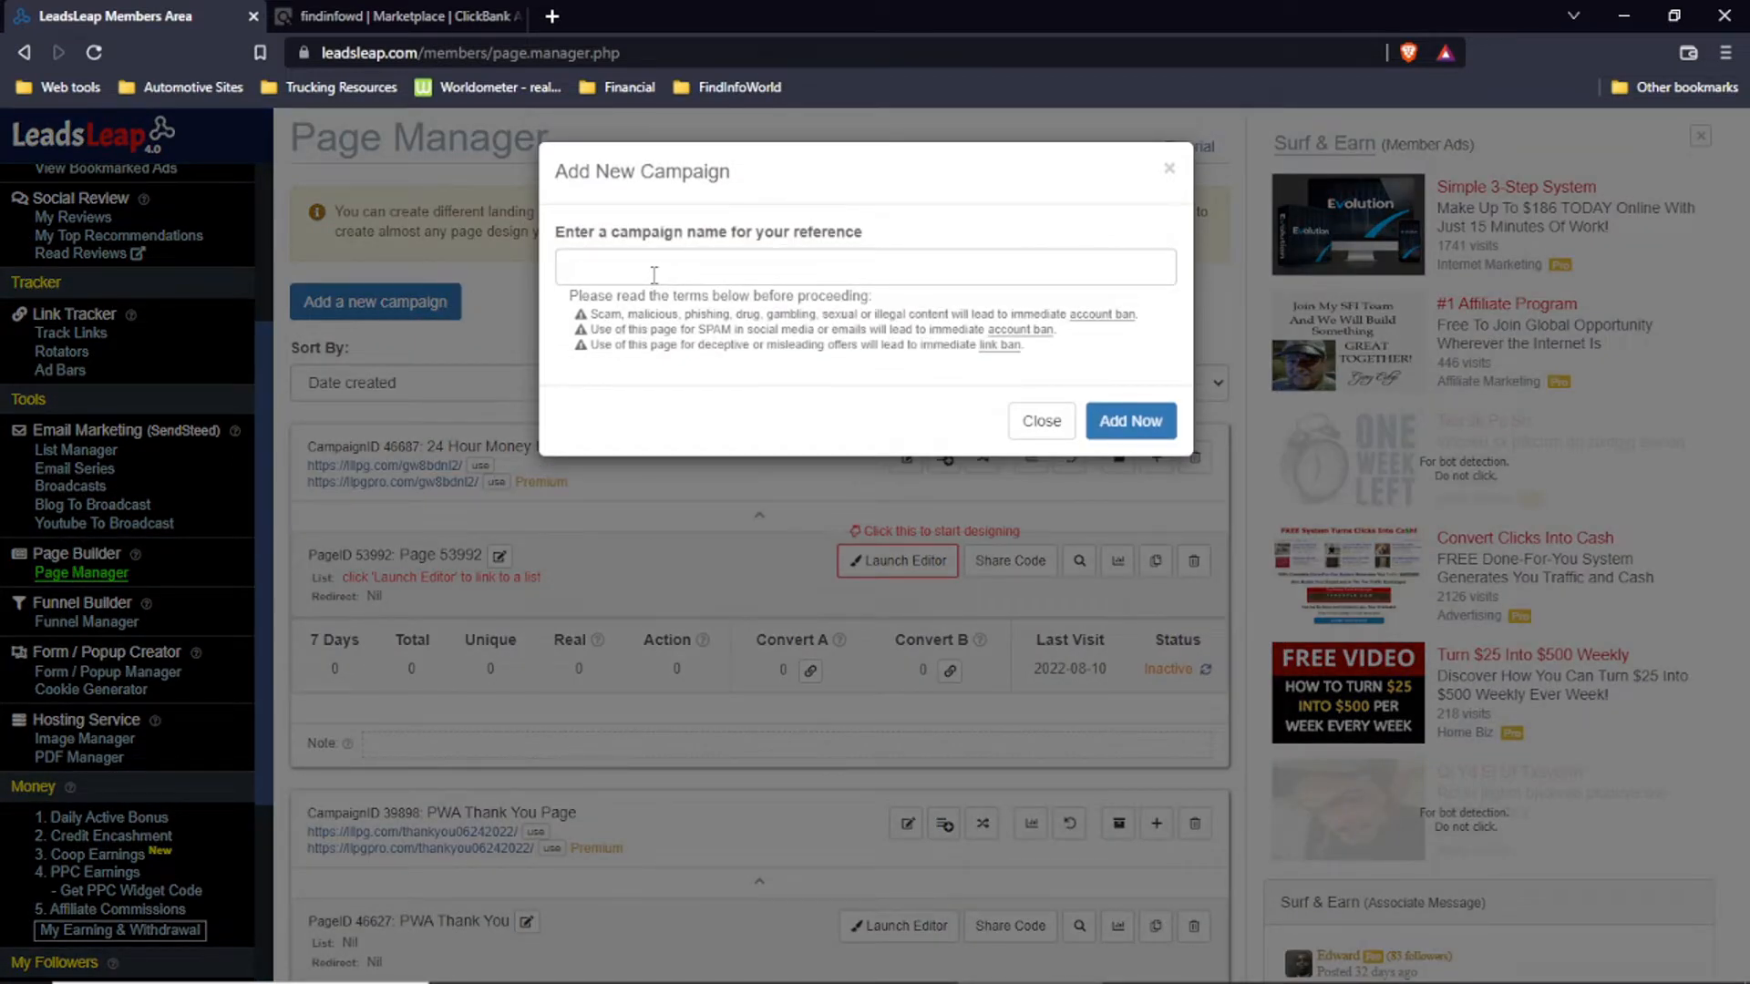
click(654, 274)
click(846, 314)
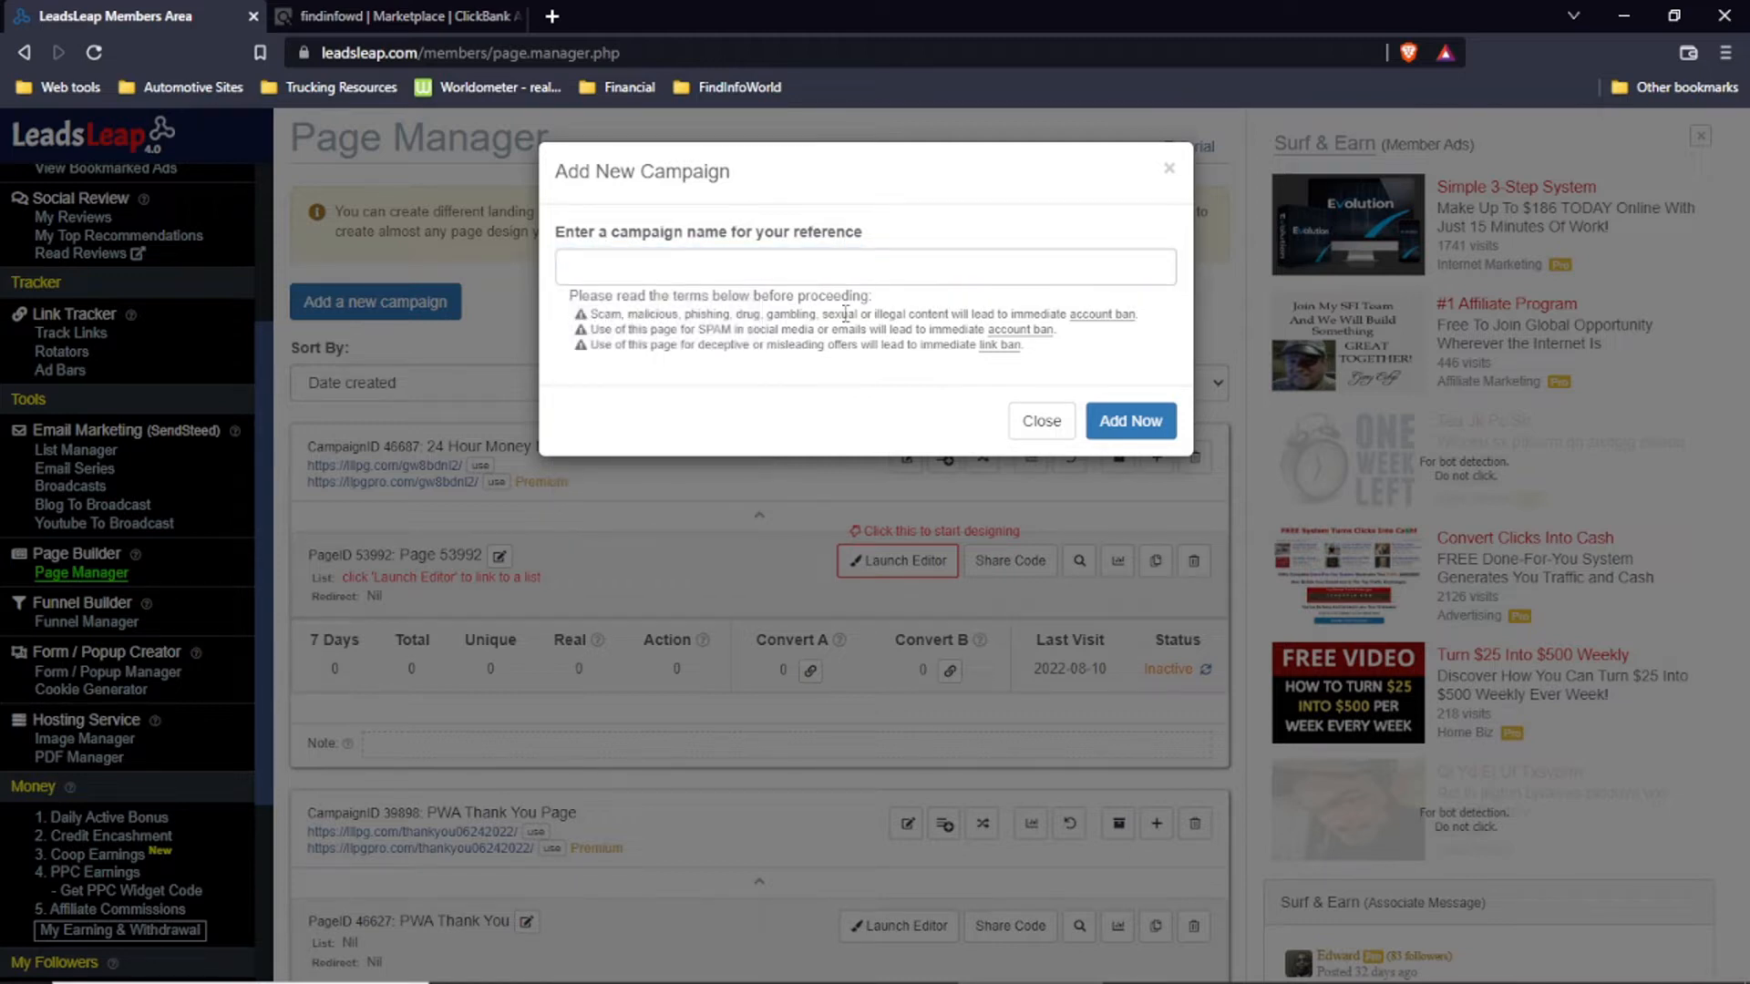
click(1042, 421)
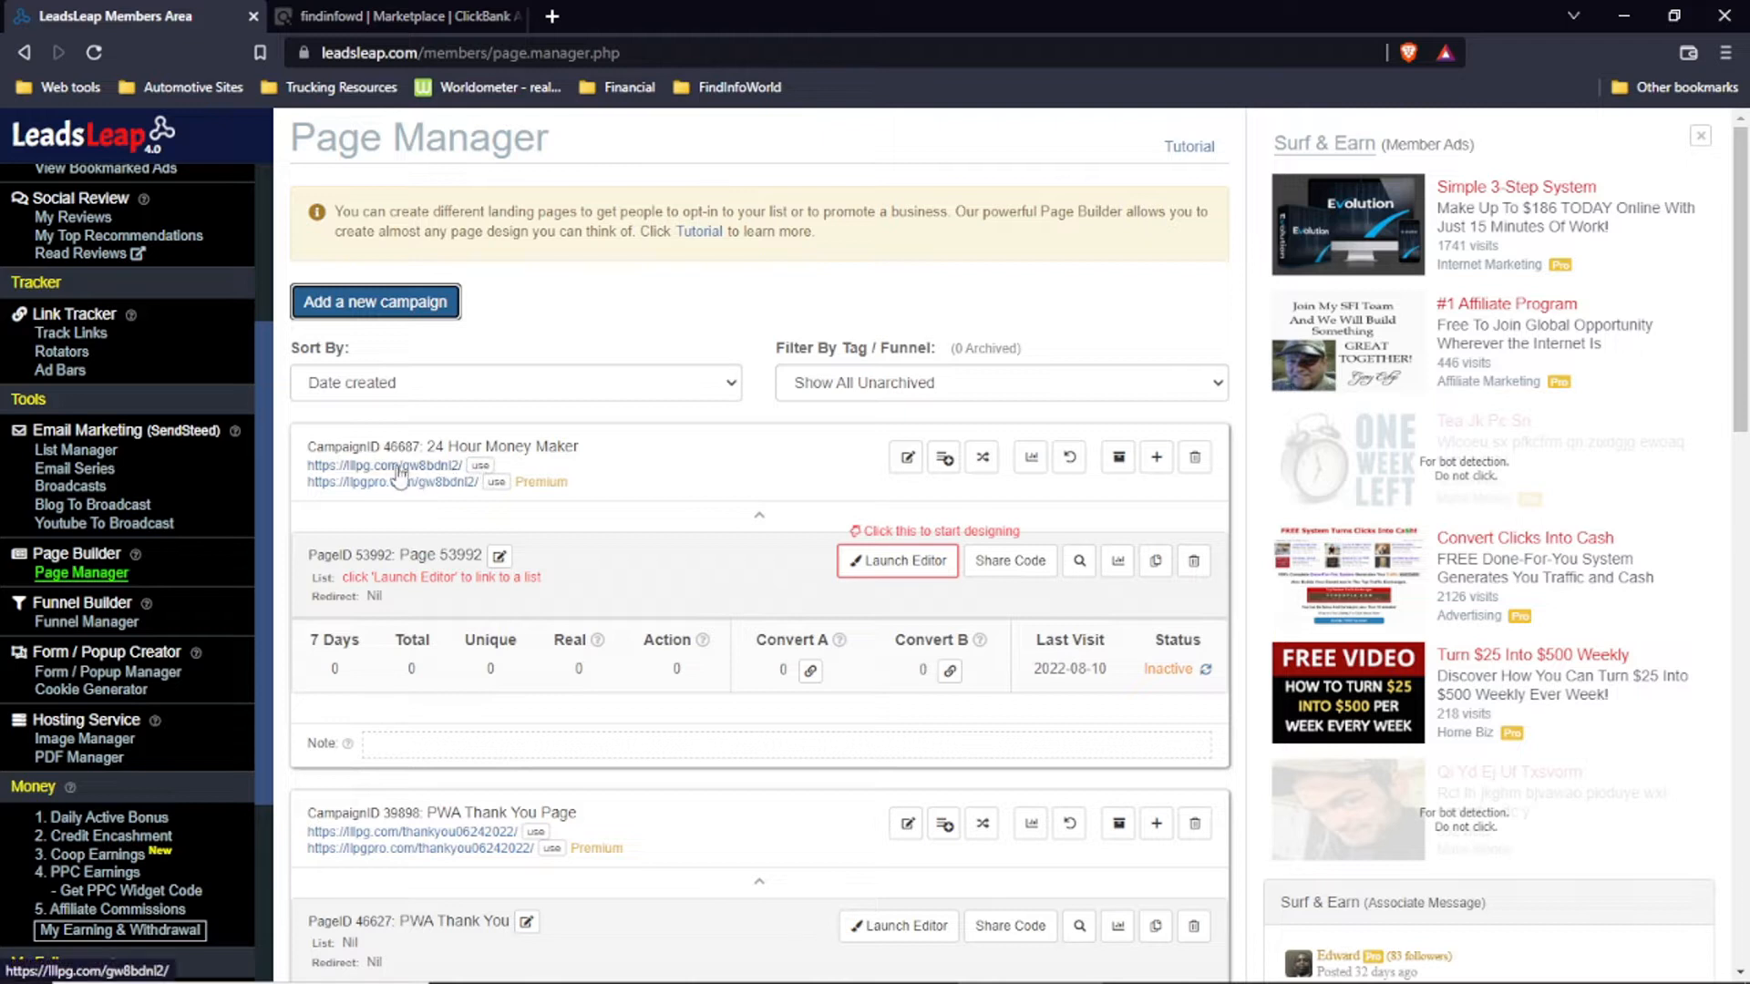
drag(305, 470, 463, 465)
click(618, 488)
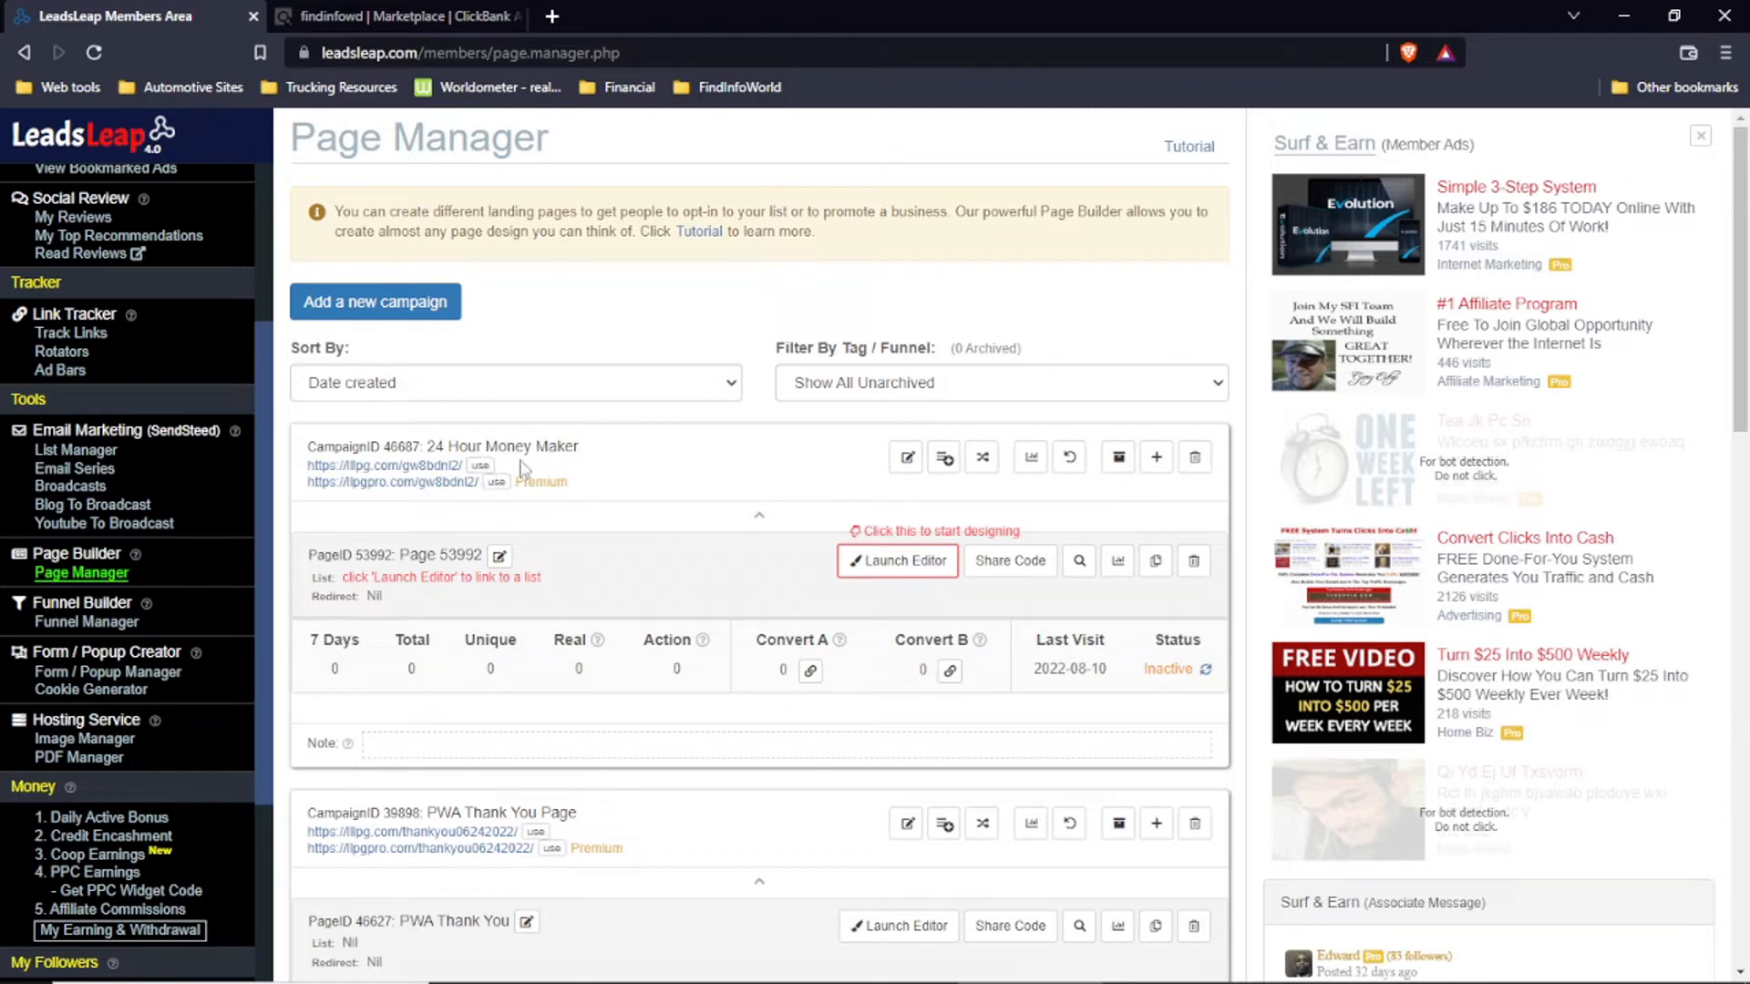
Step: Launch the page editor for the 24 Hour Money Maker campaign and apply the "Content right offset" opt-in template
click(897, 571)
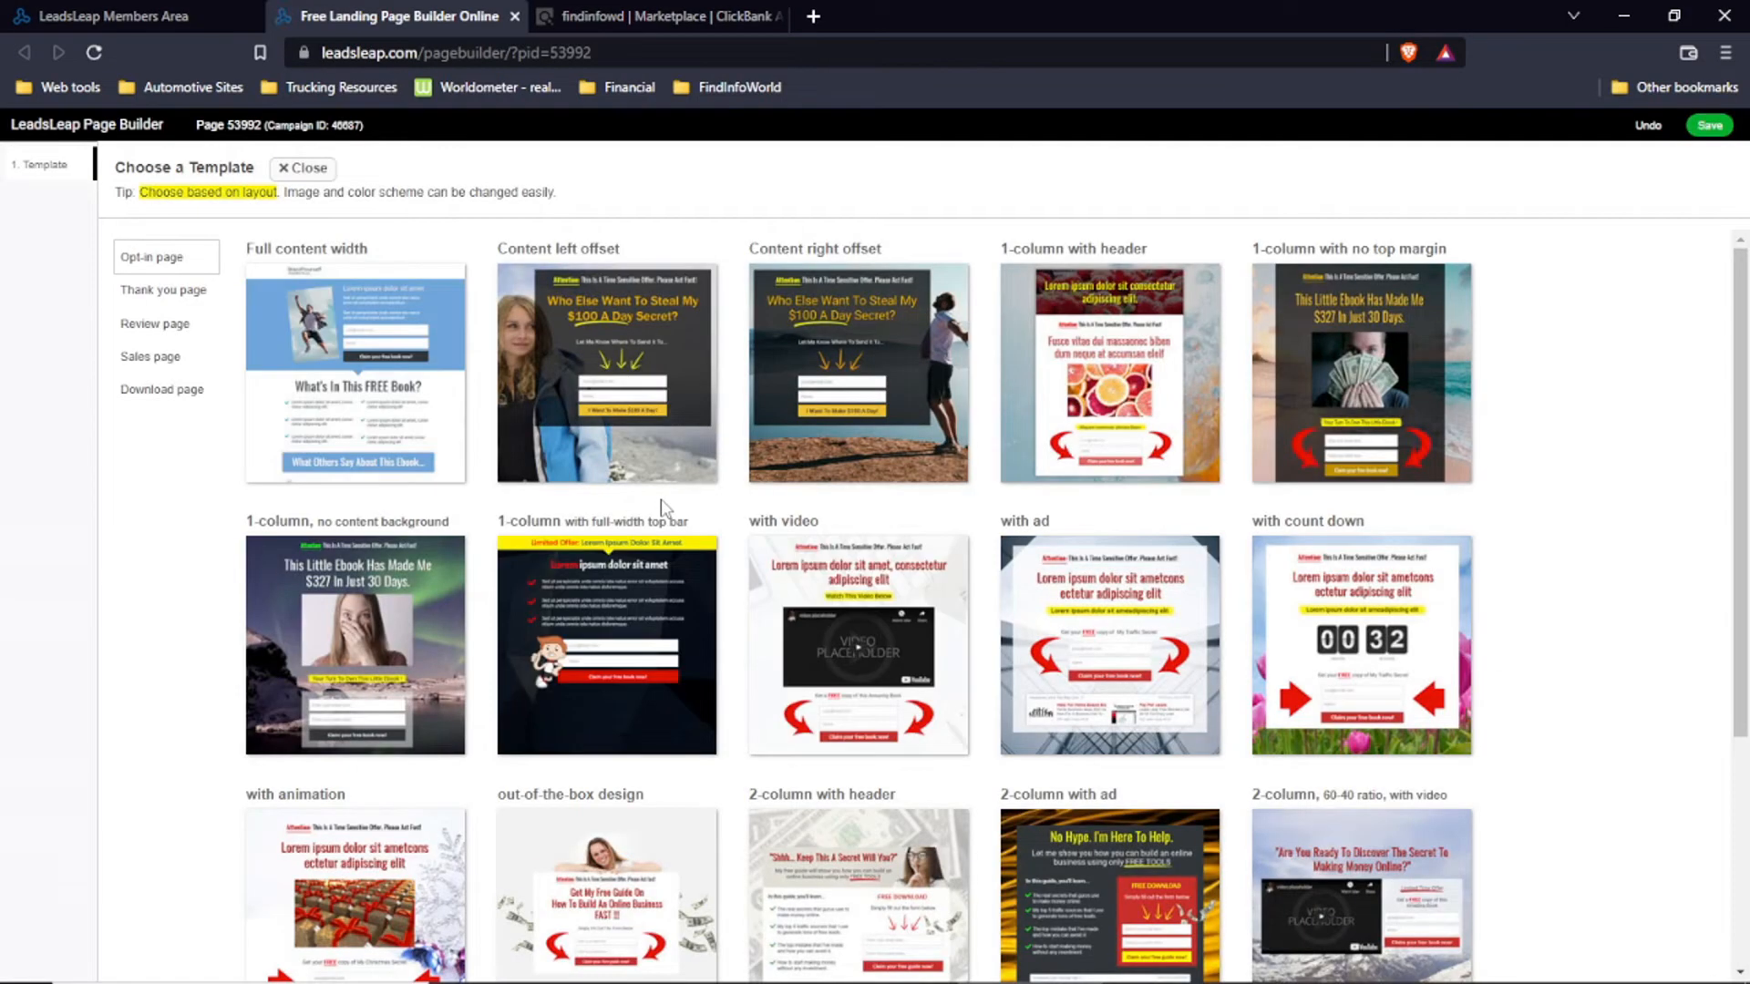
scroll(537, 358, down, 4)
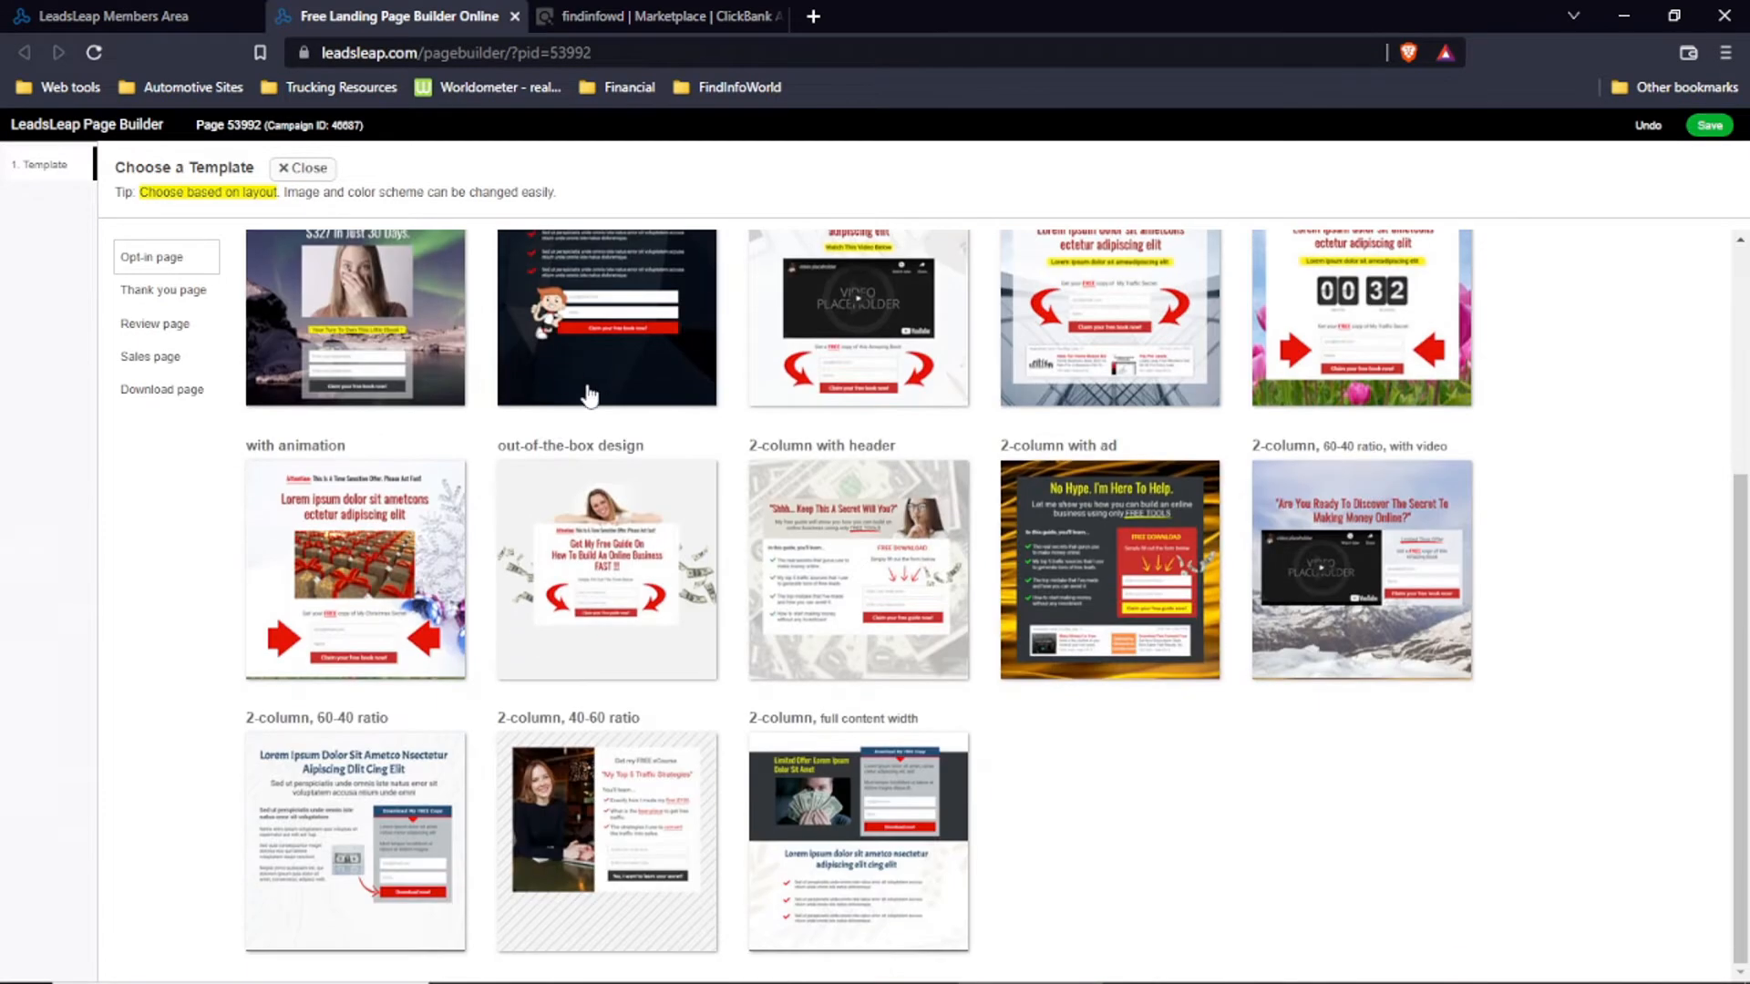
scroll(810, 643, up, 4)
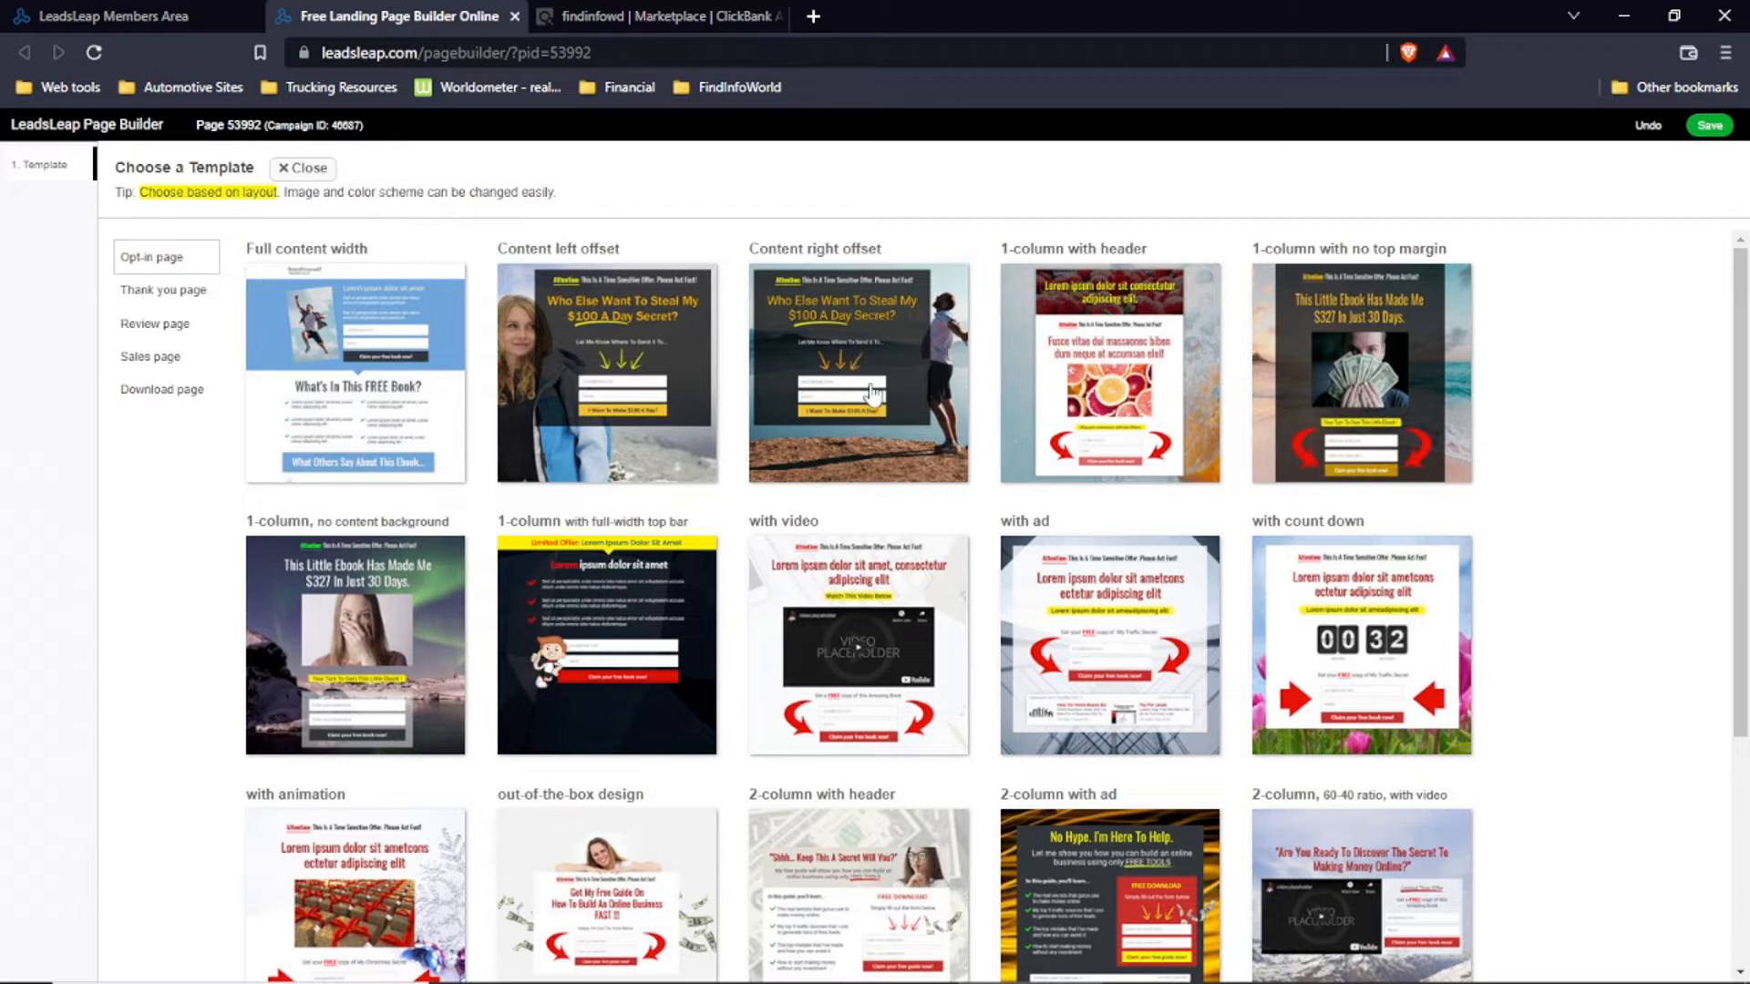
click(873, 392)
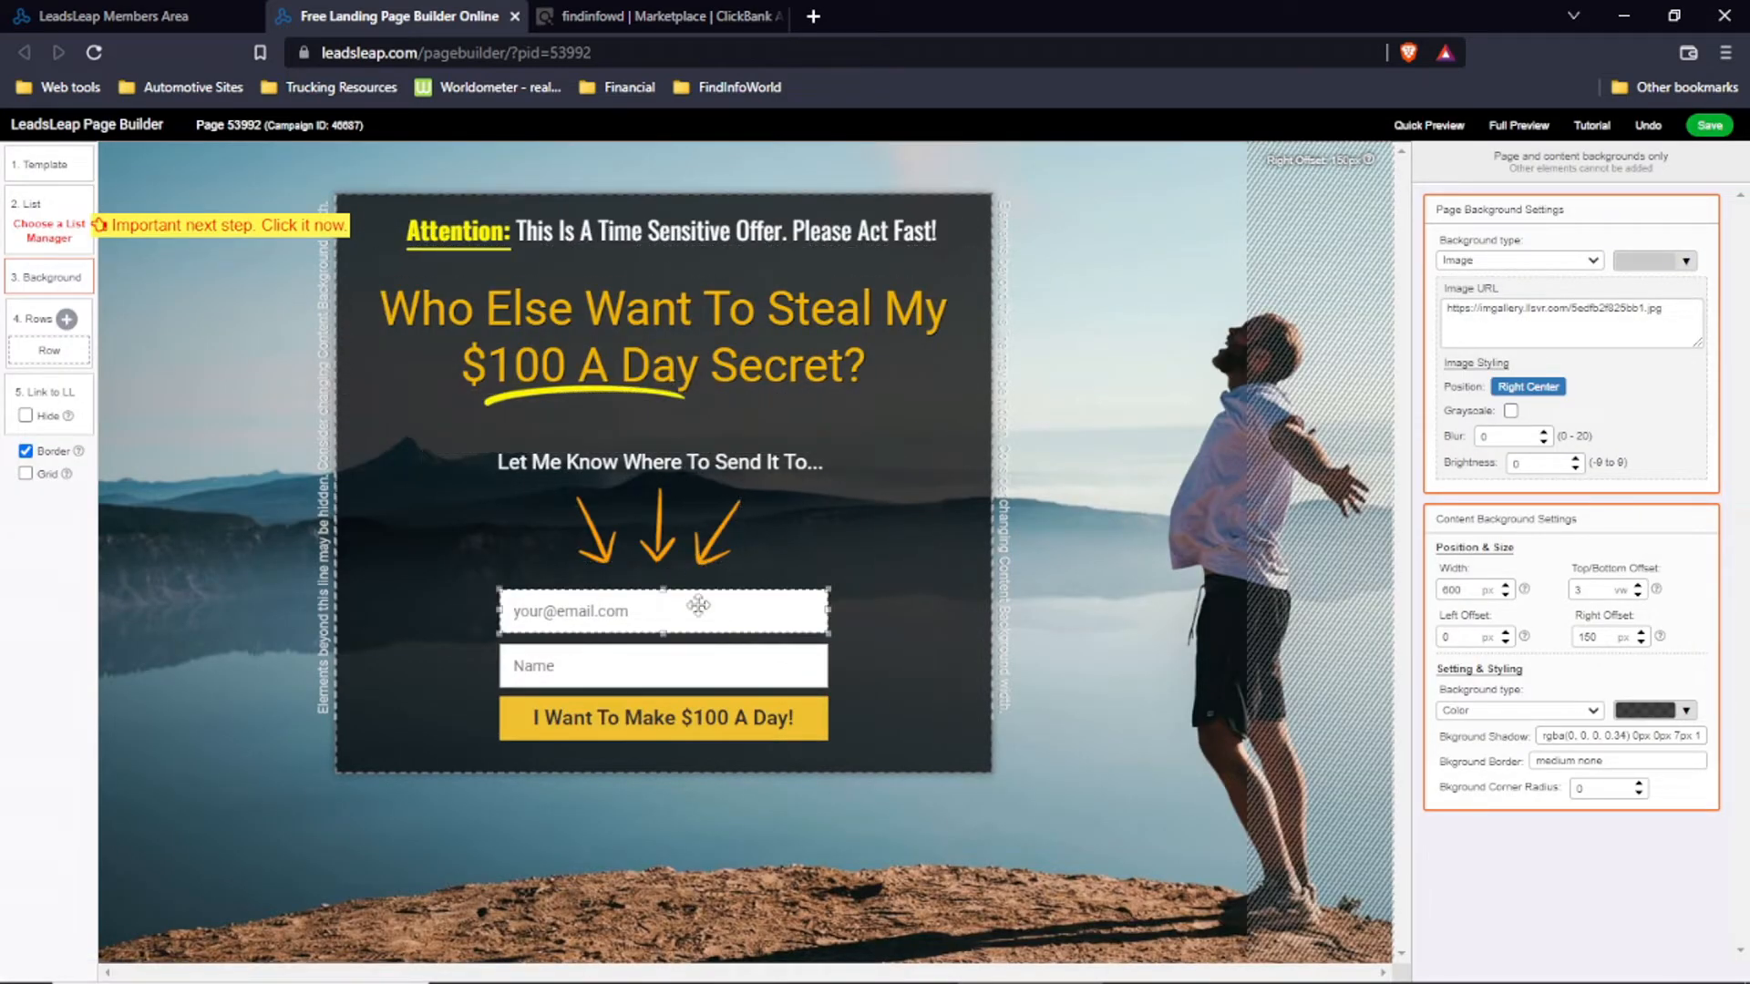
Step: Open the "Attention" headline for editing and select the words "Time Sensitive" in its text
click(708, 235)
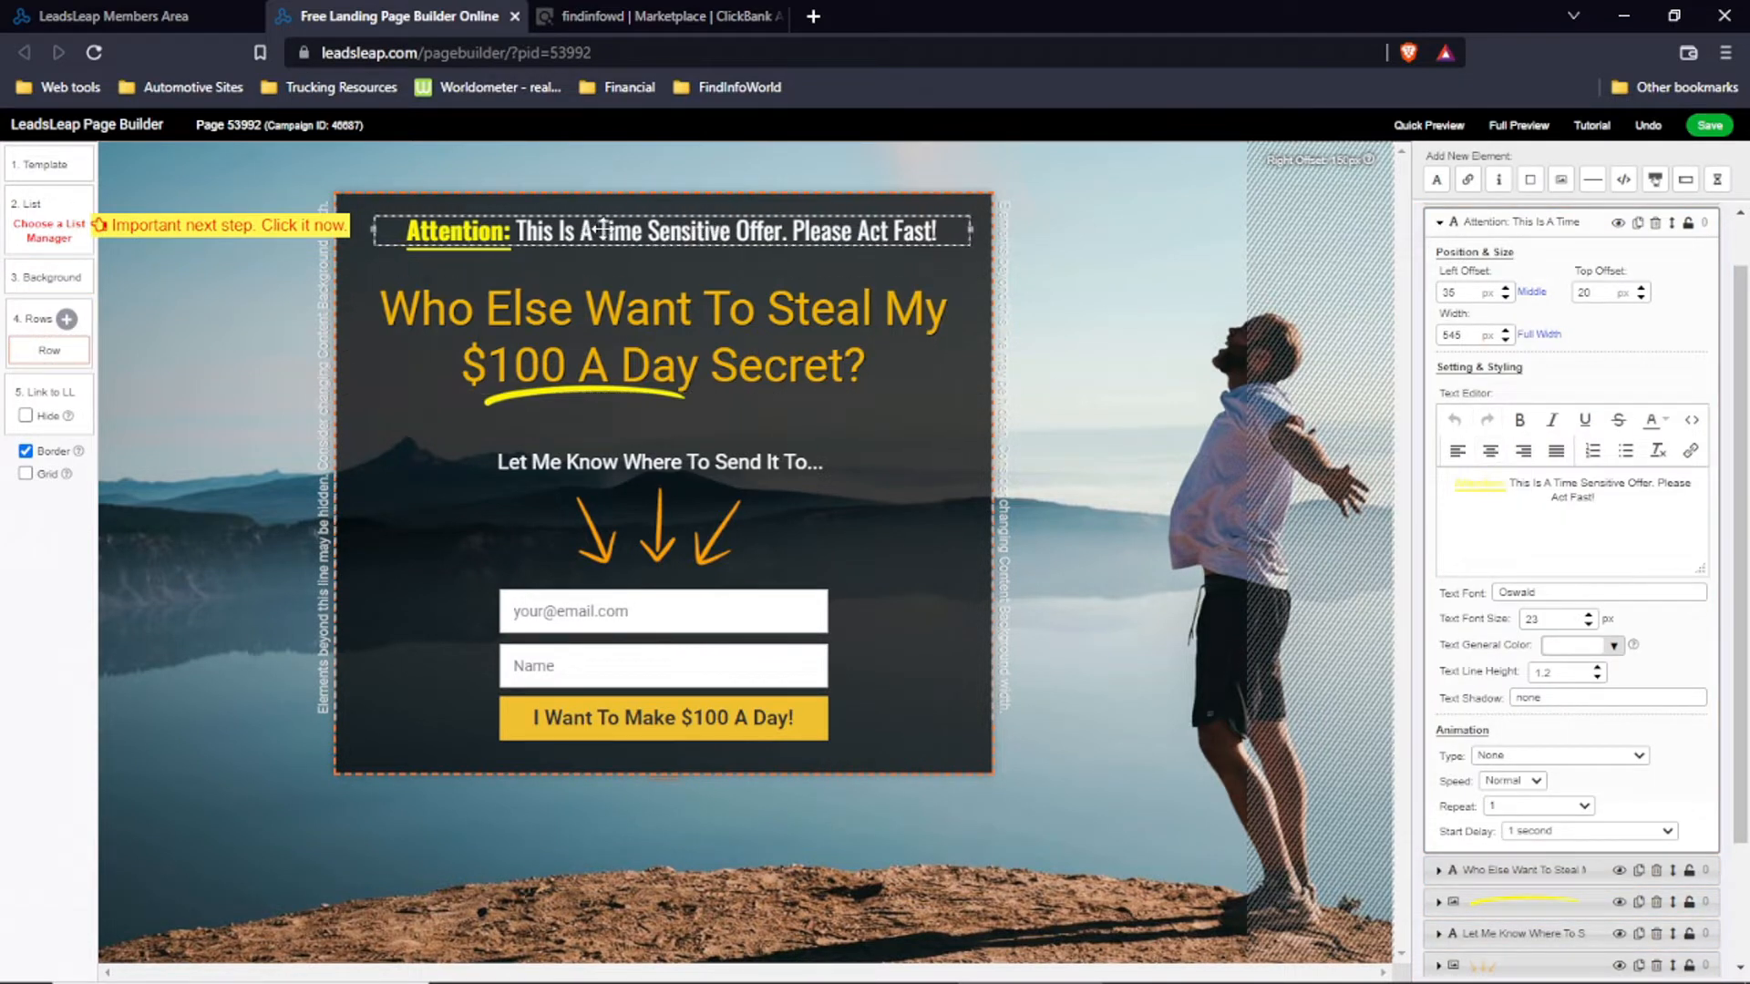
click(1559, 483)
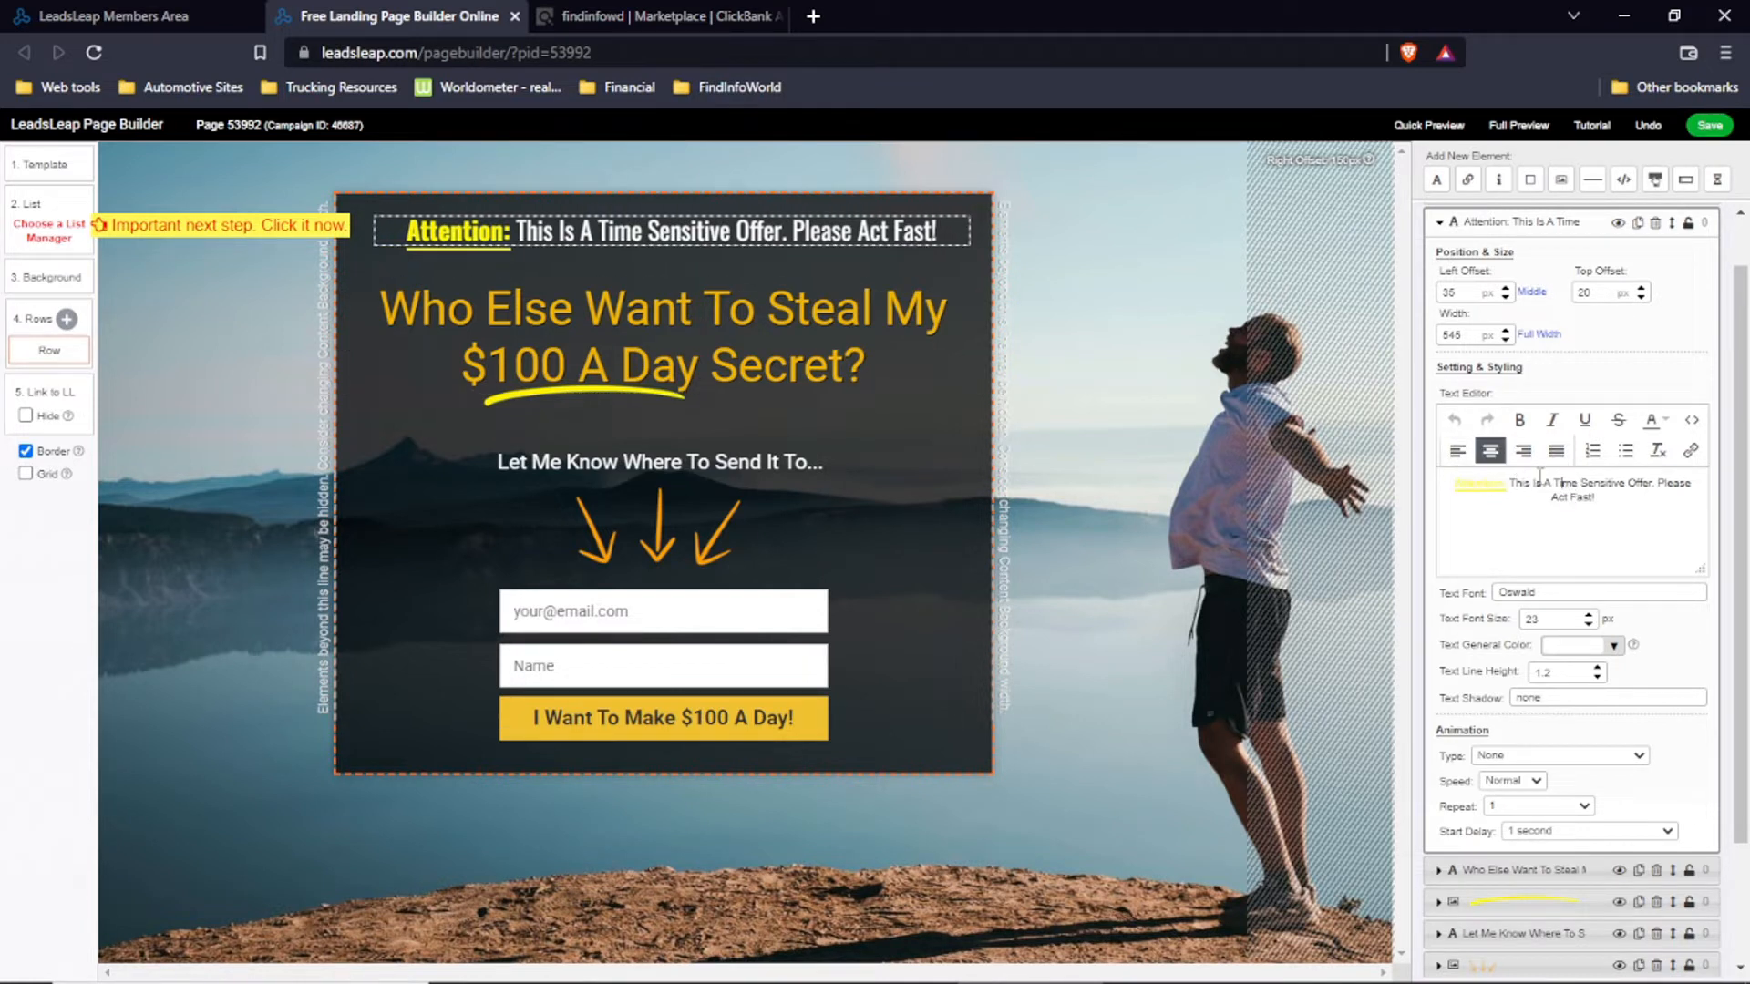
drag(1556, 483, 1615, 479)
Step: Try bold, italic, underline and strikethrough on the words "Time Sensitive", removing each format again
click(1519, 421)
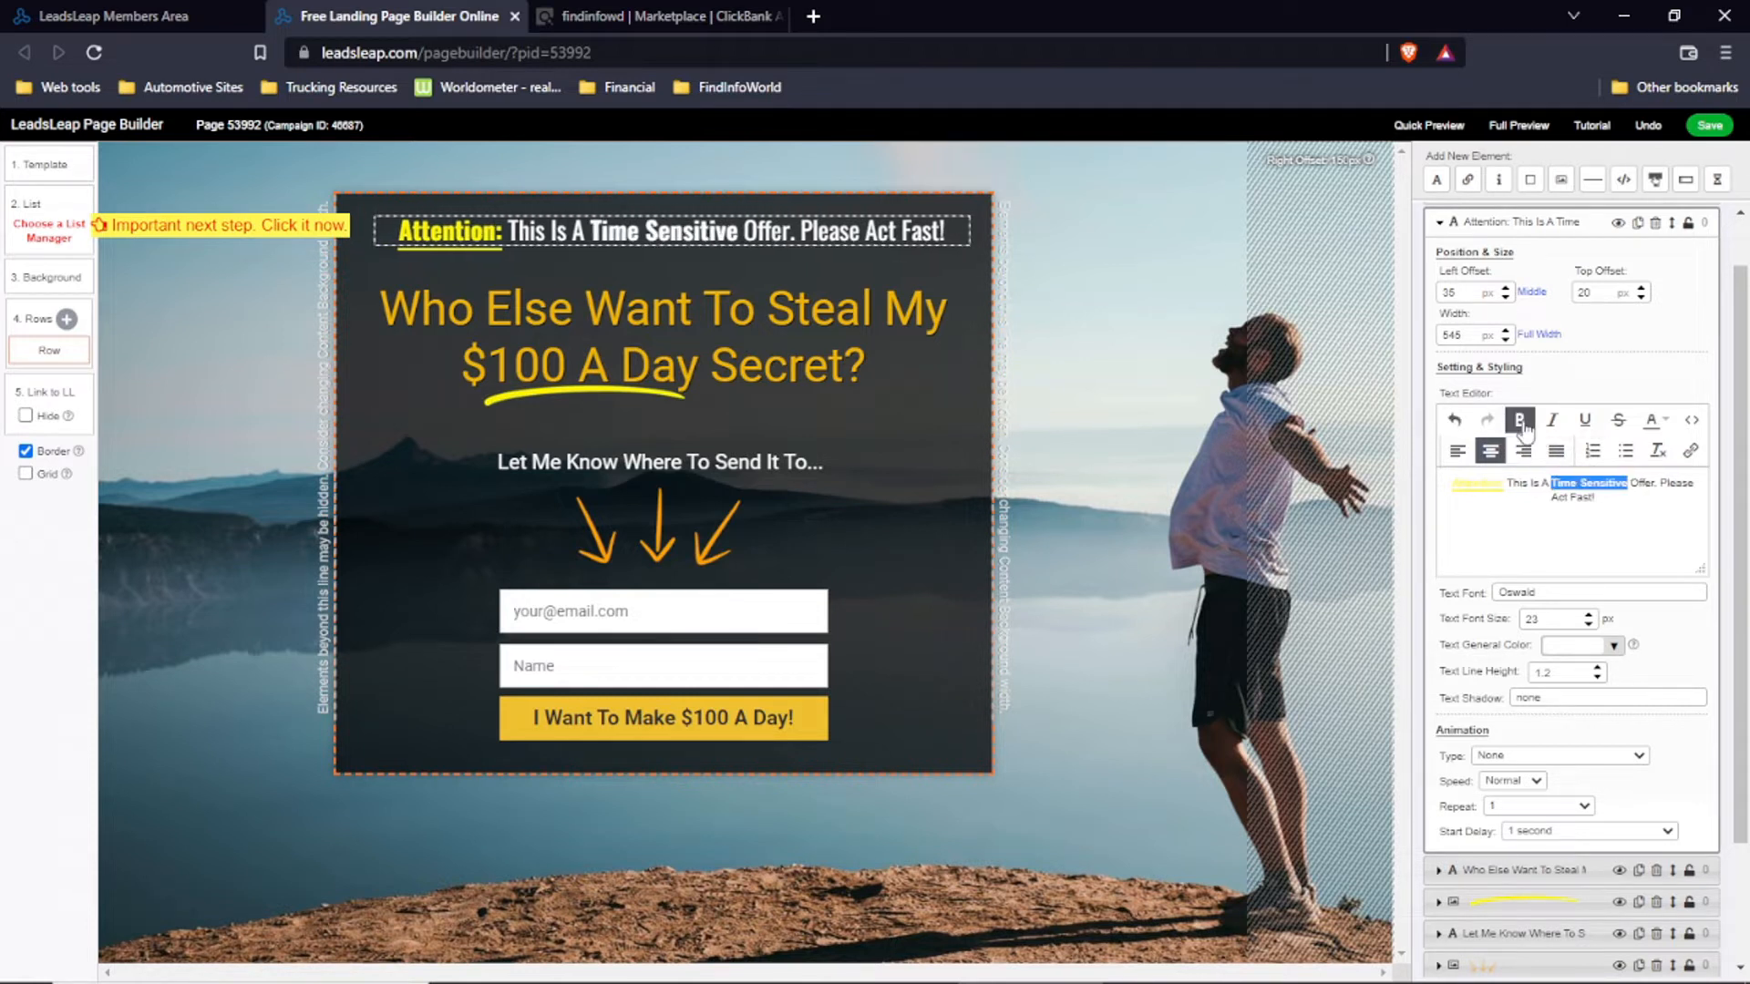
click(1520, 421)
click(1554, 421)
click(1555, 421)
click(1585, 421)
click(1585, 422)
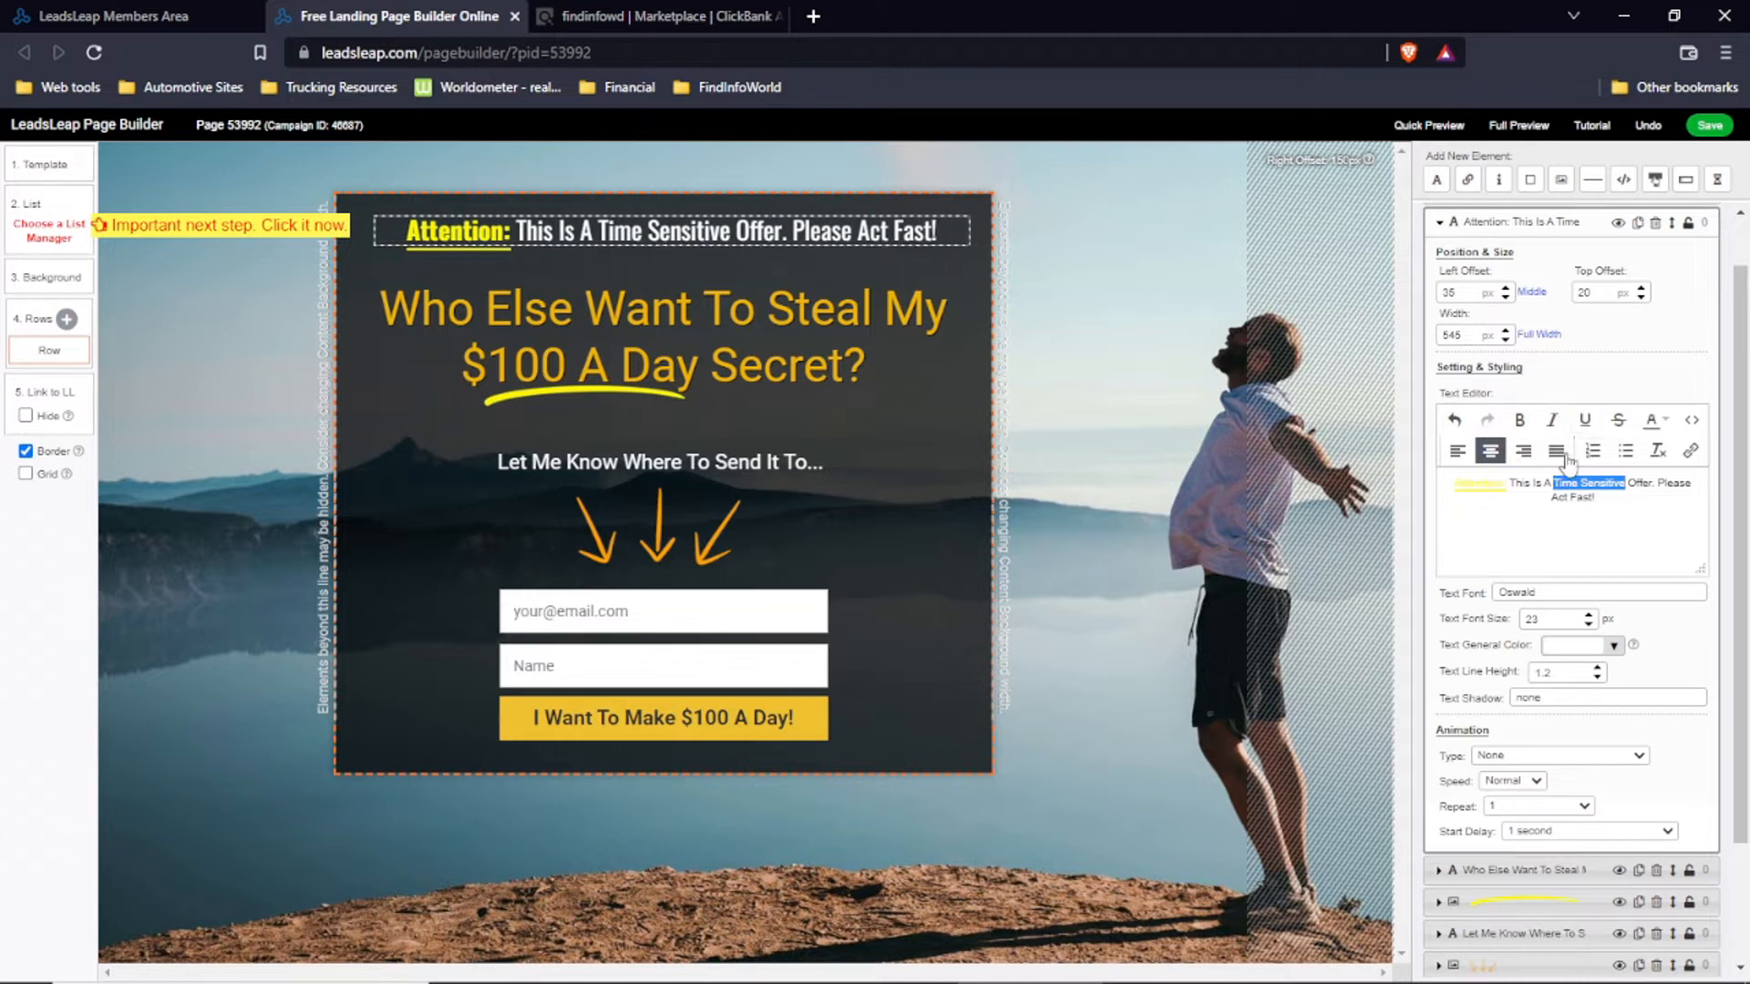
click(1621, 423)
click(1619, 422)
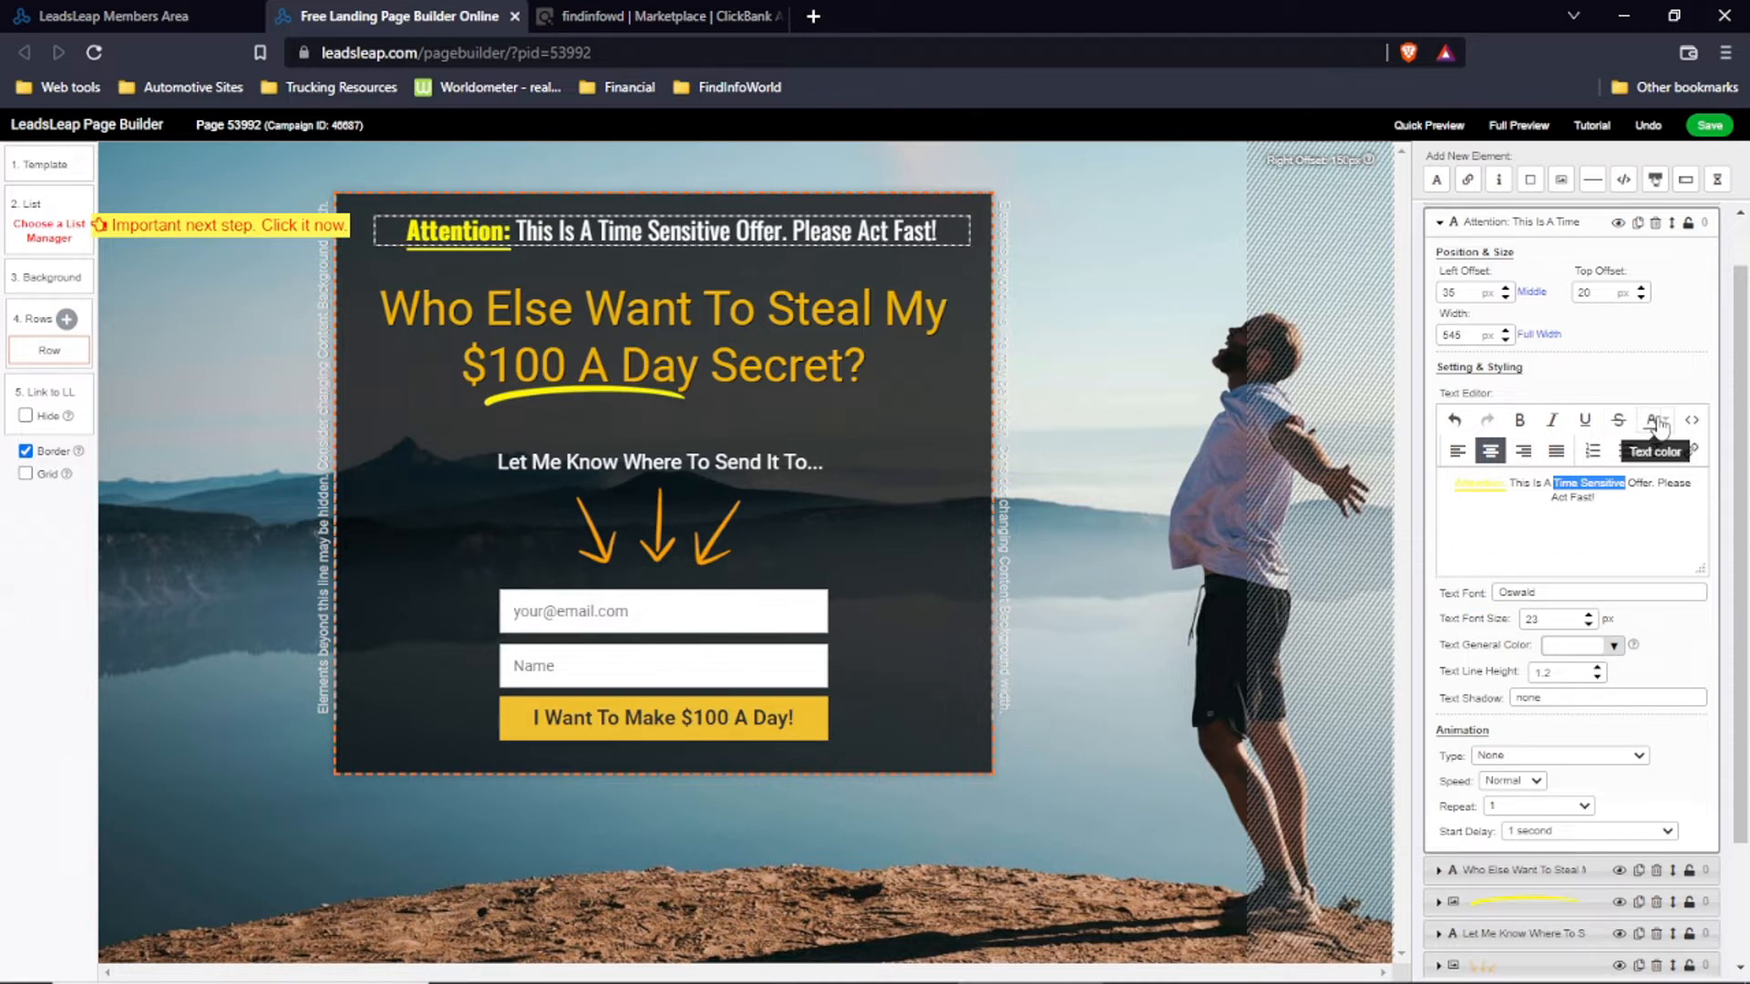
Step: Format the selected words "Time Sensitive" in red, italic and bold
click(1665, 422)
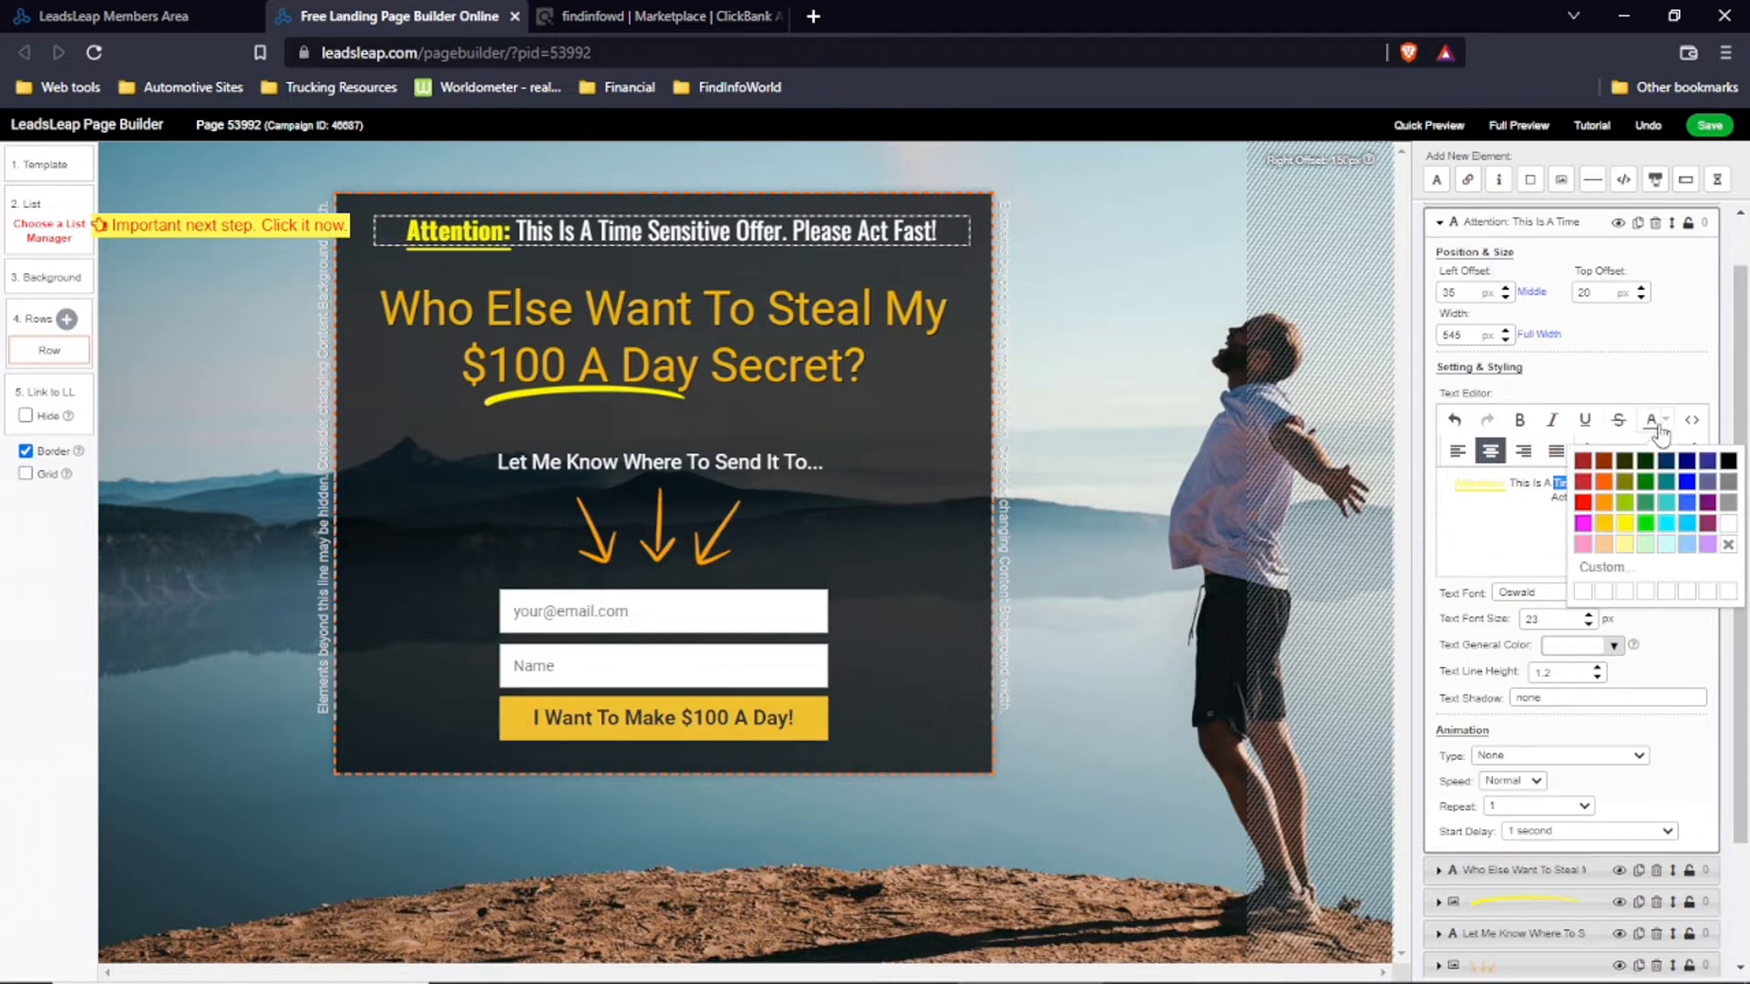
click(1581, 503)
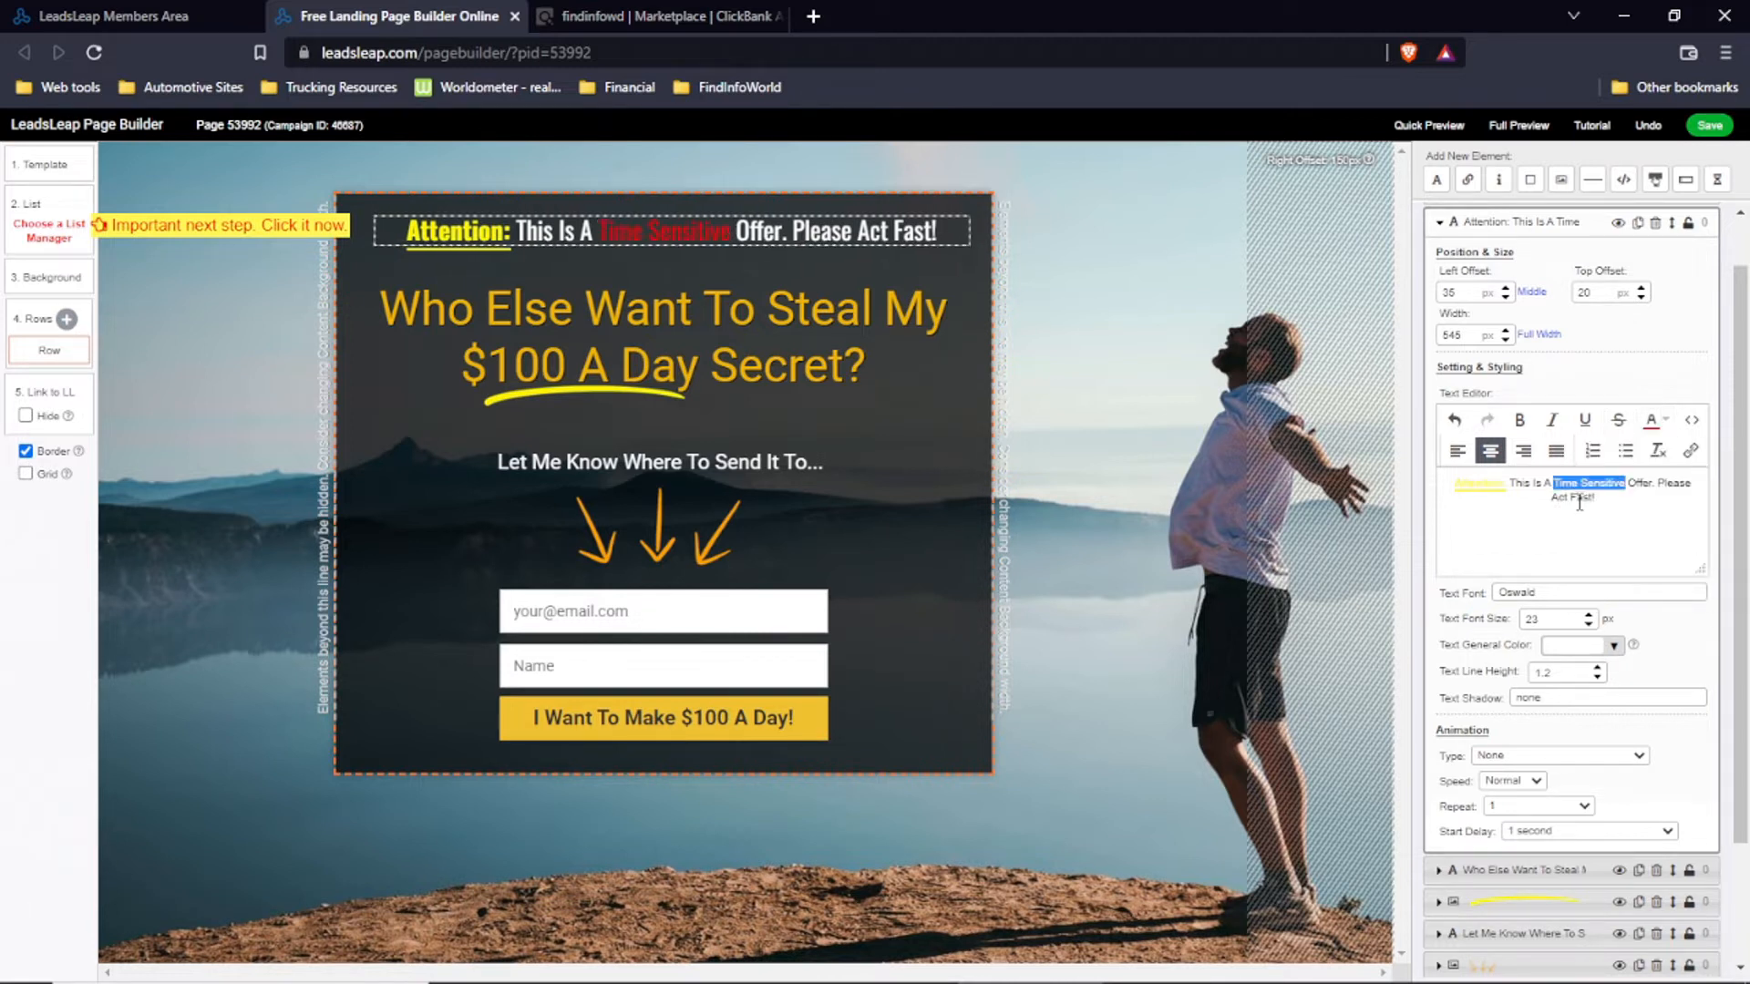
click(1554, 420)
click(1519, 421)
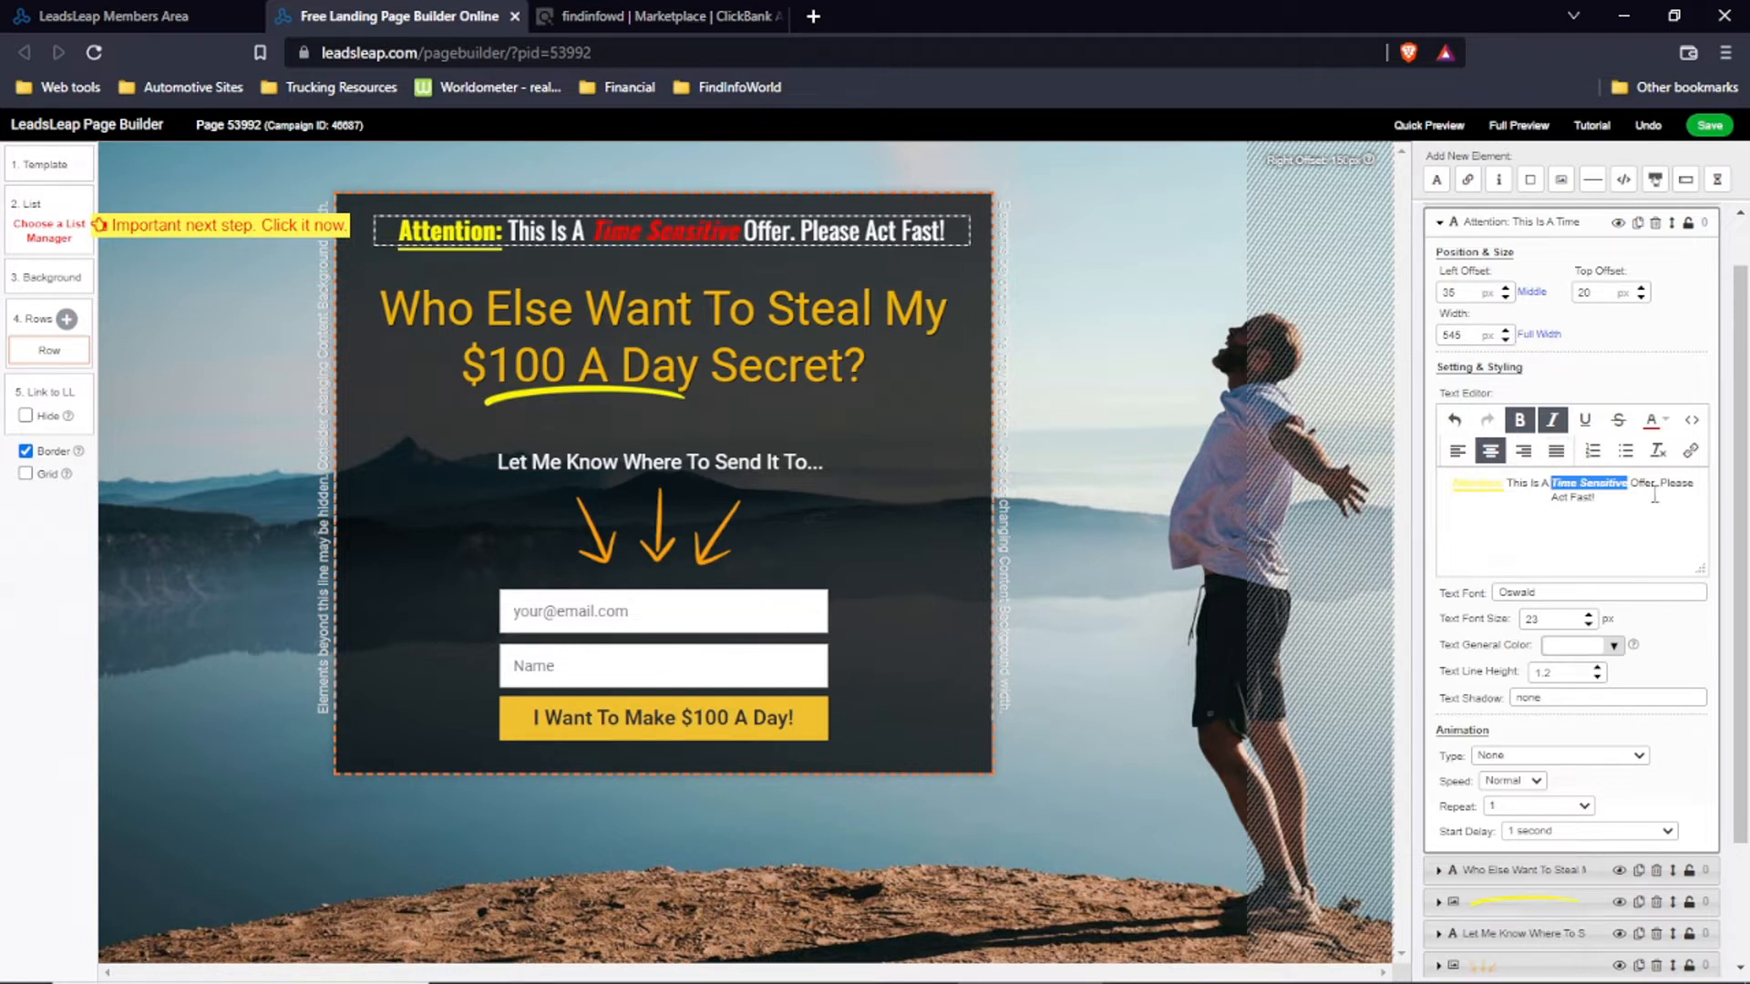
Step: Change the "Attention" headline's font to Audiowide and set its font size to 16 px
click(1544, 592)
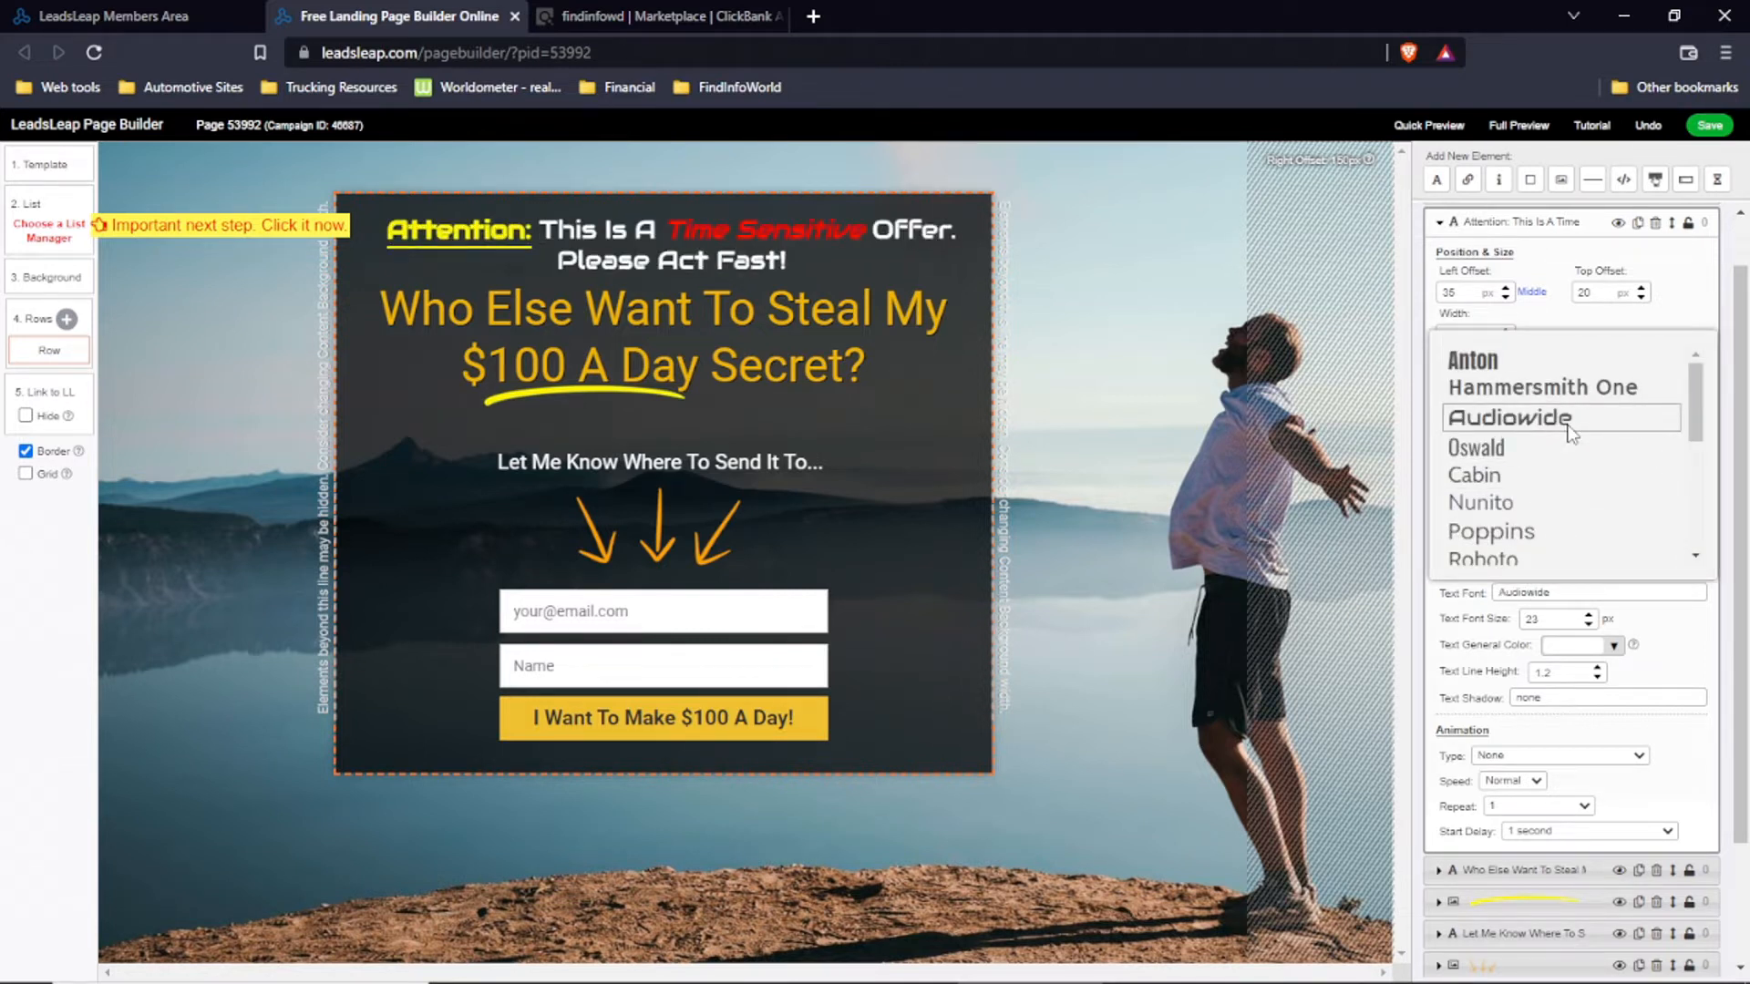
click(1564, 621)
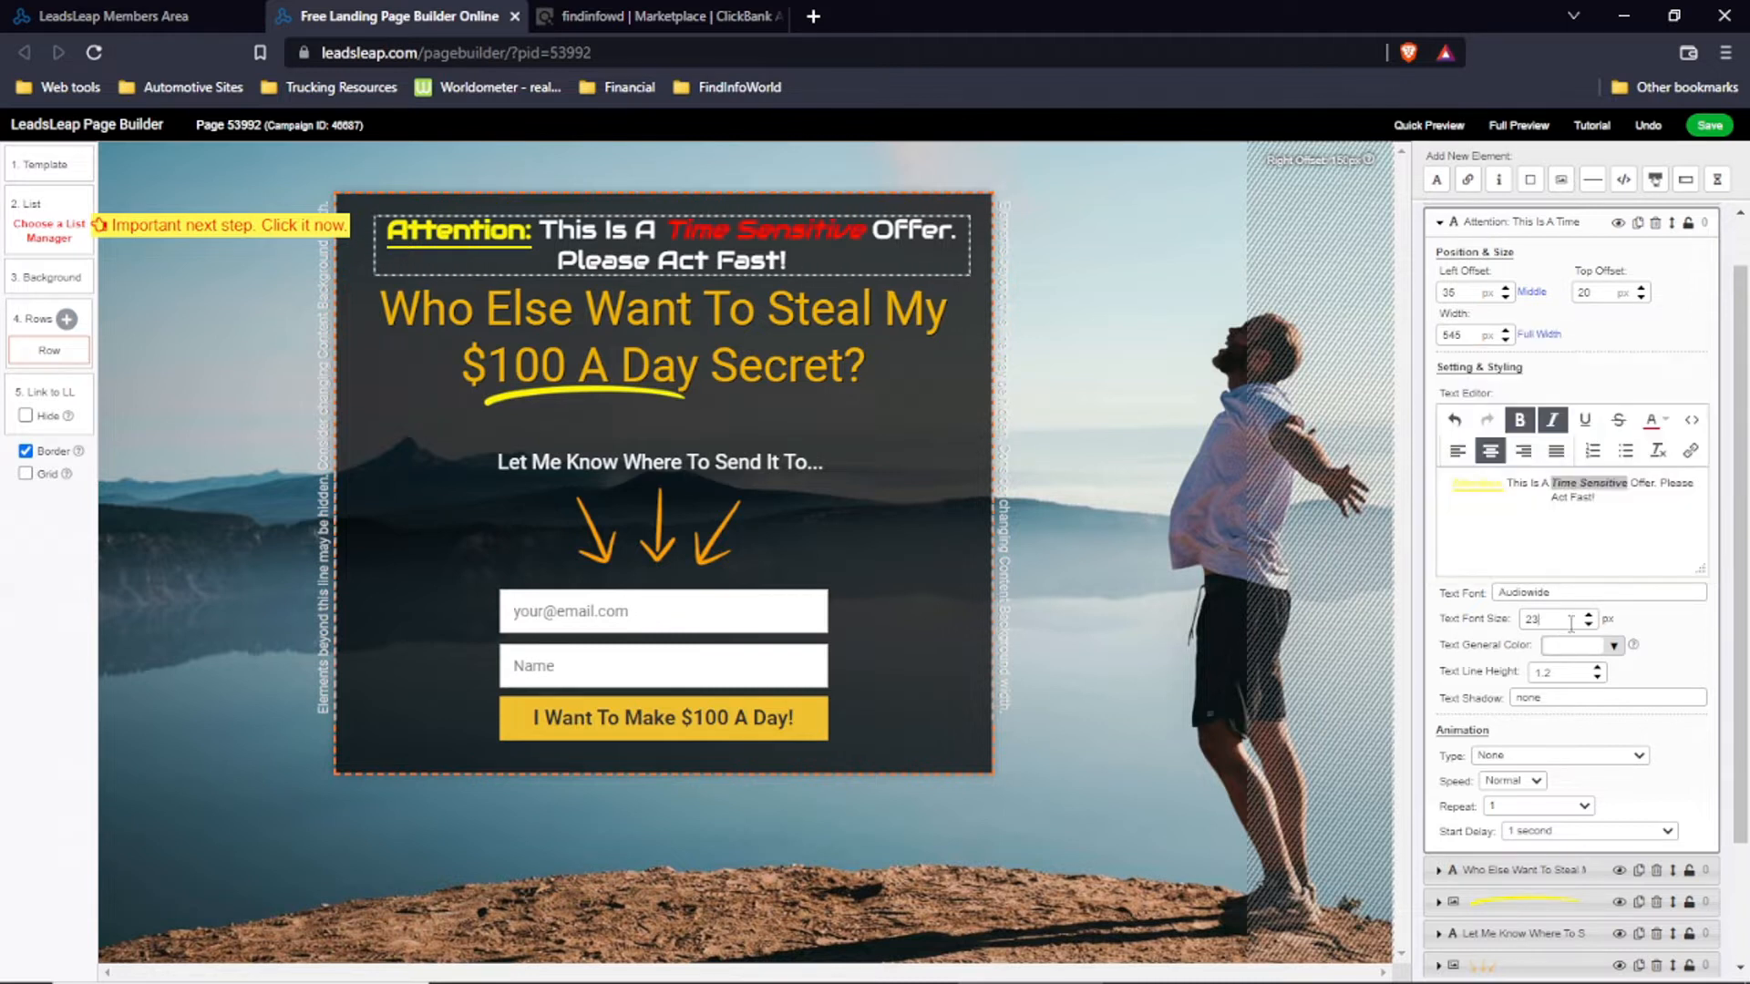
click(1590, 629)
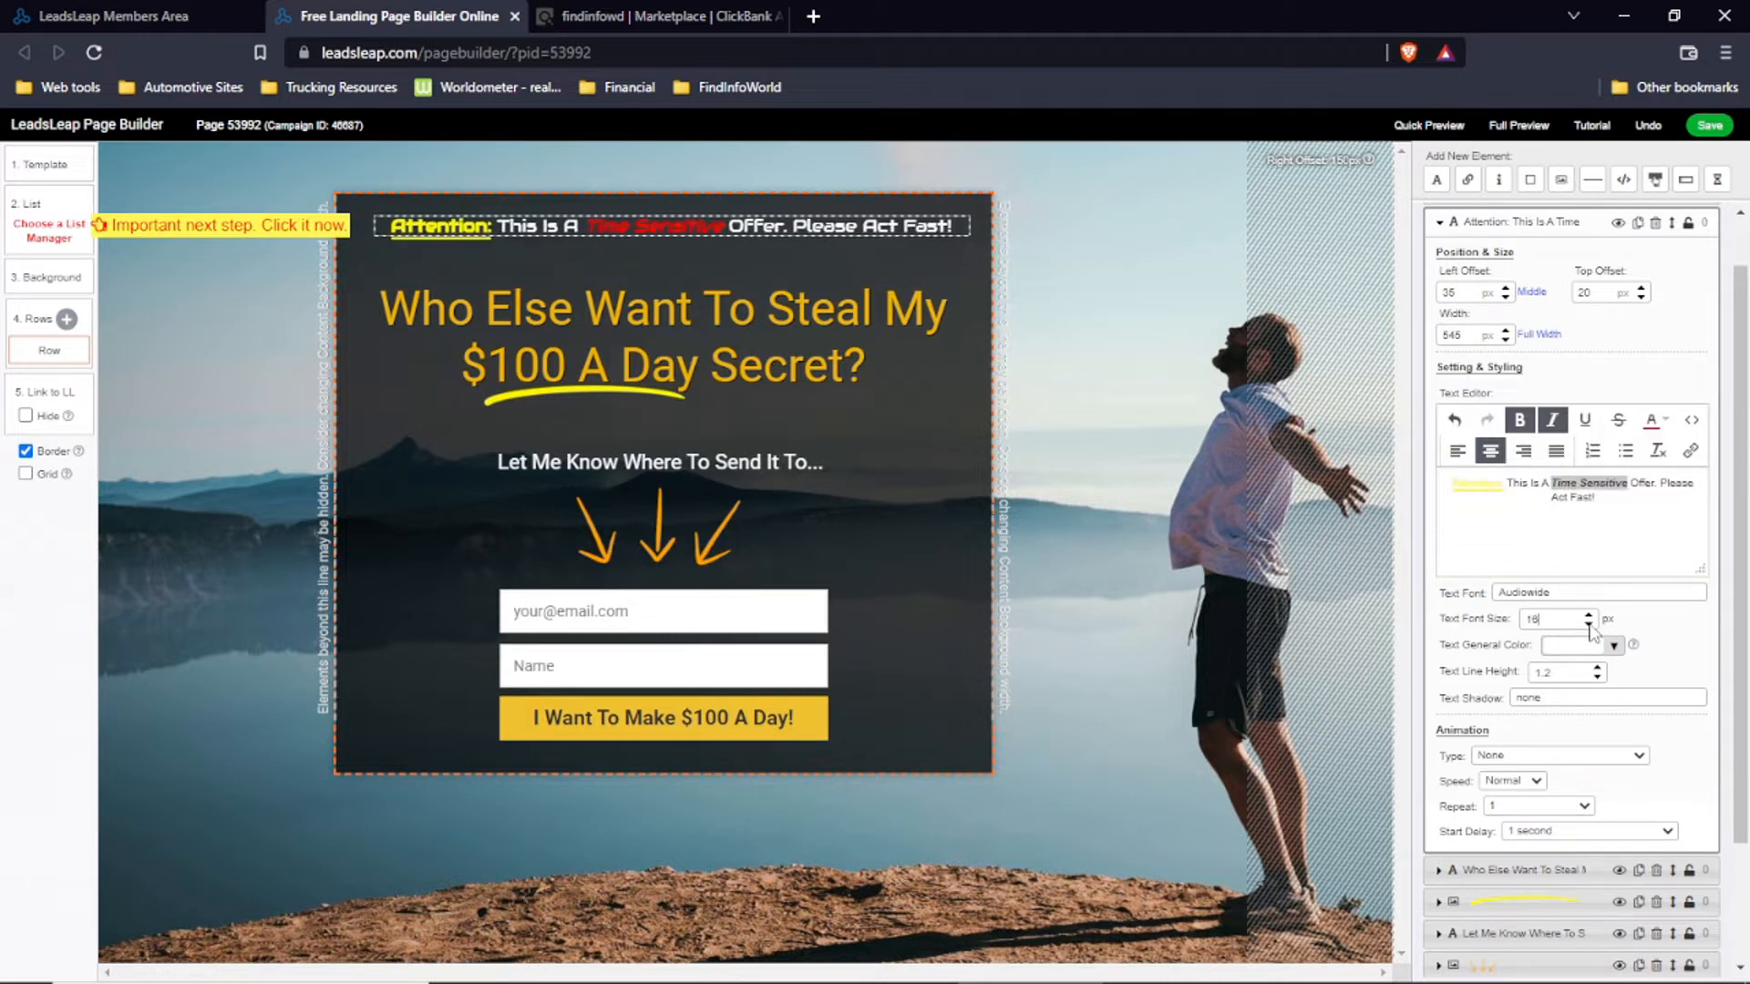
click(1589, 615)
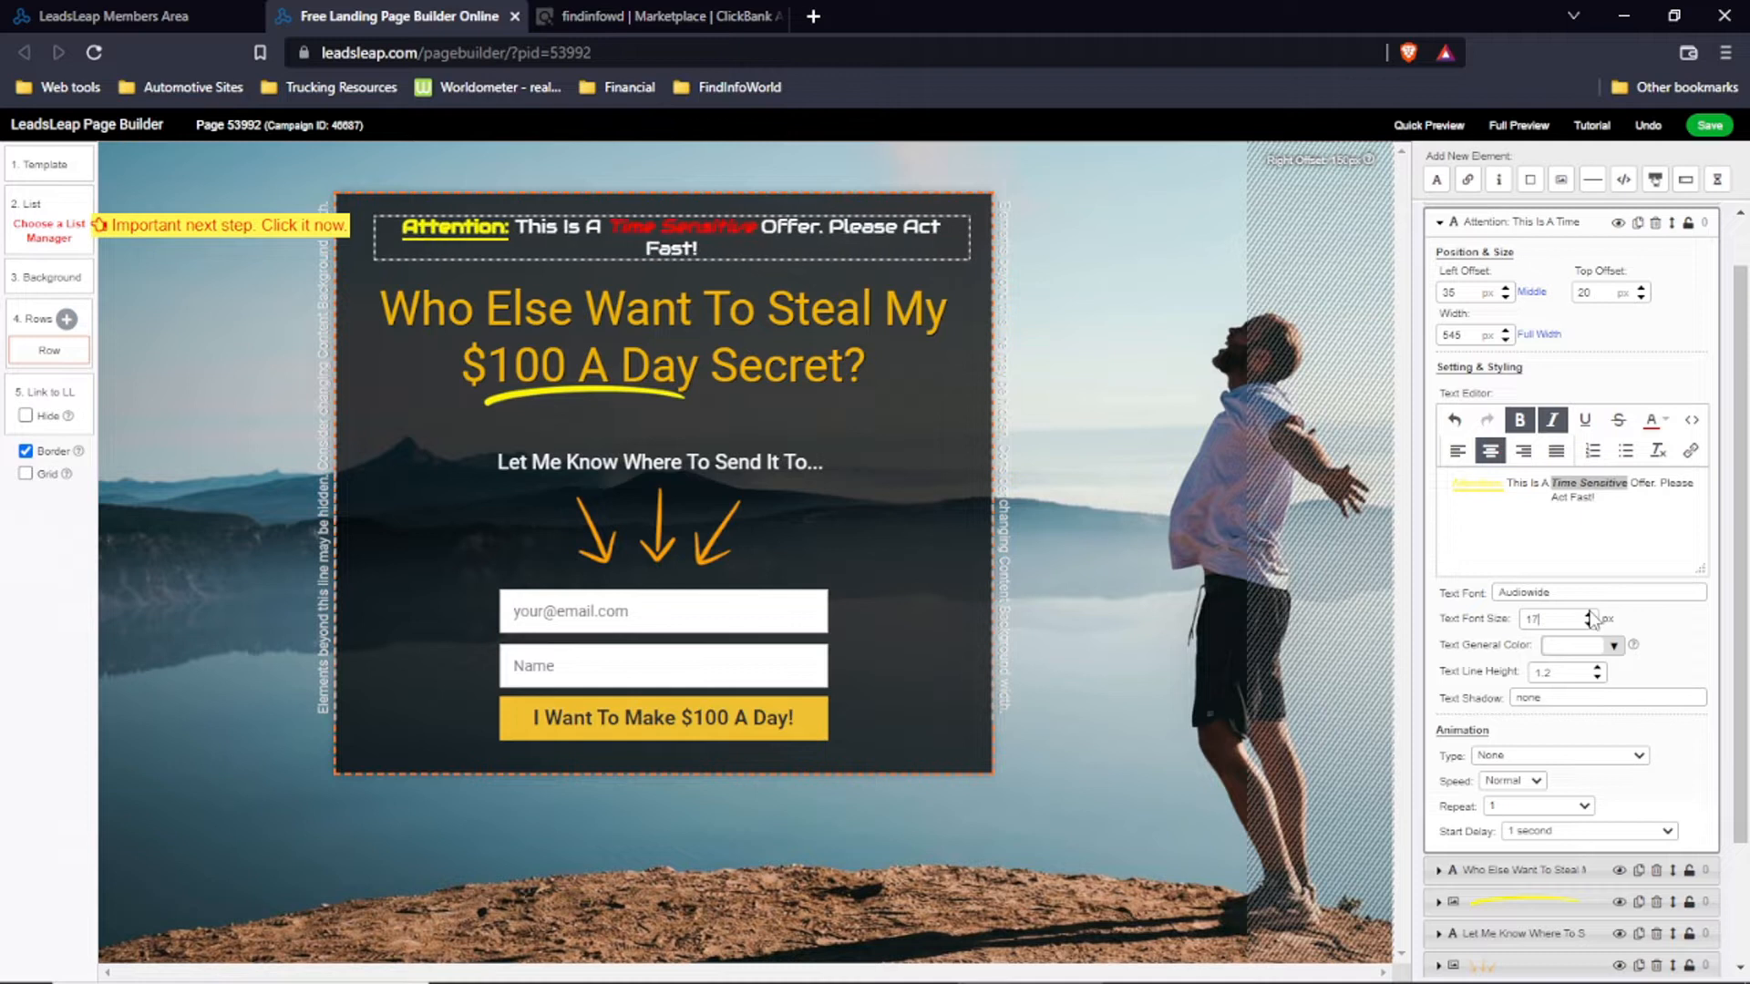
click(1590, 625)
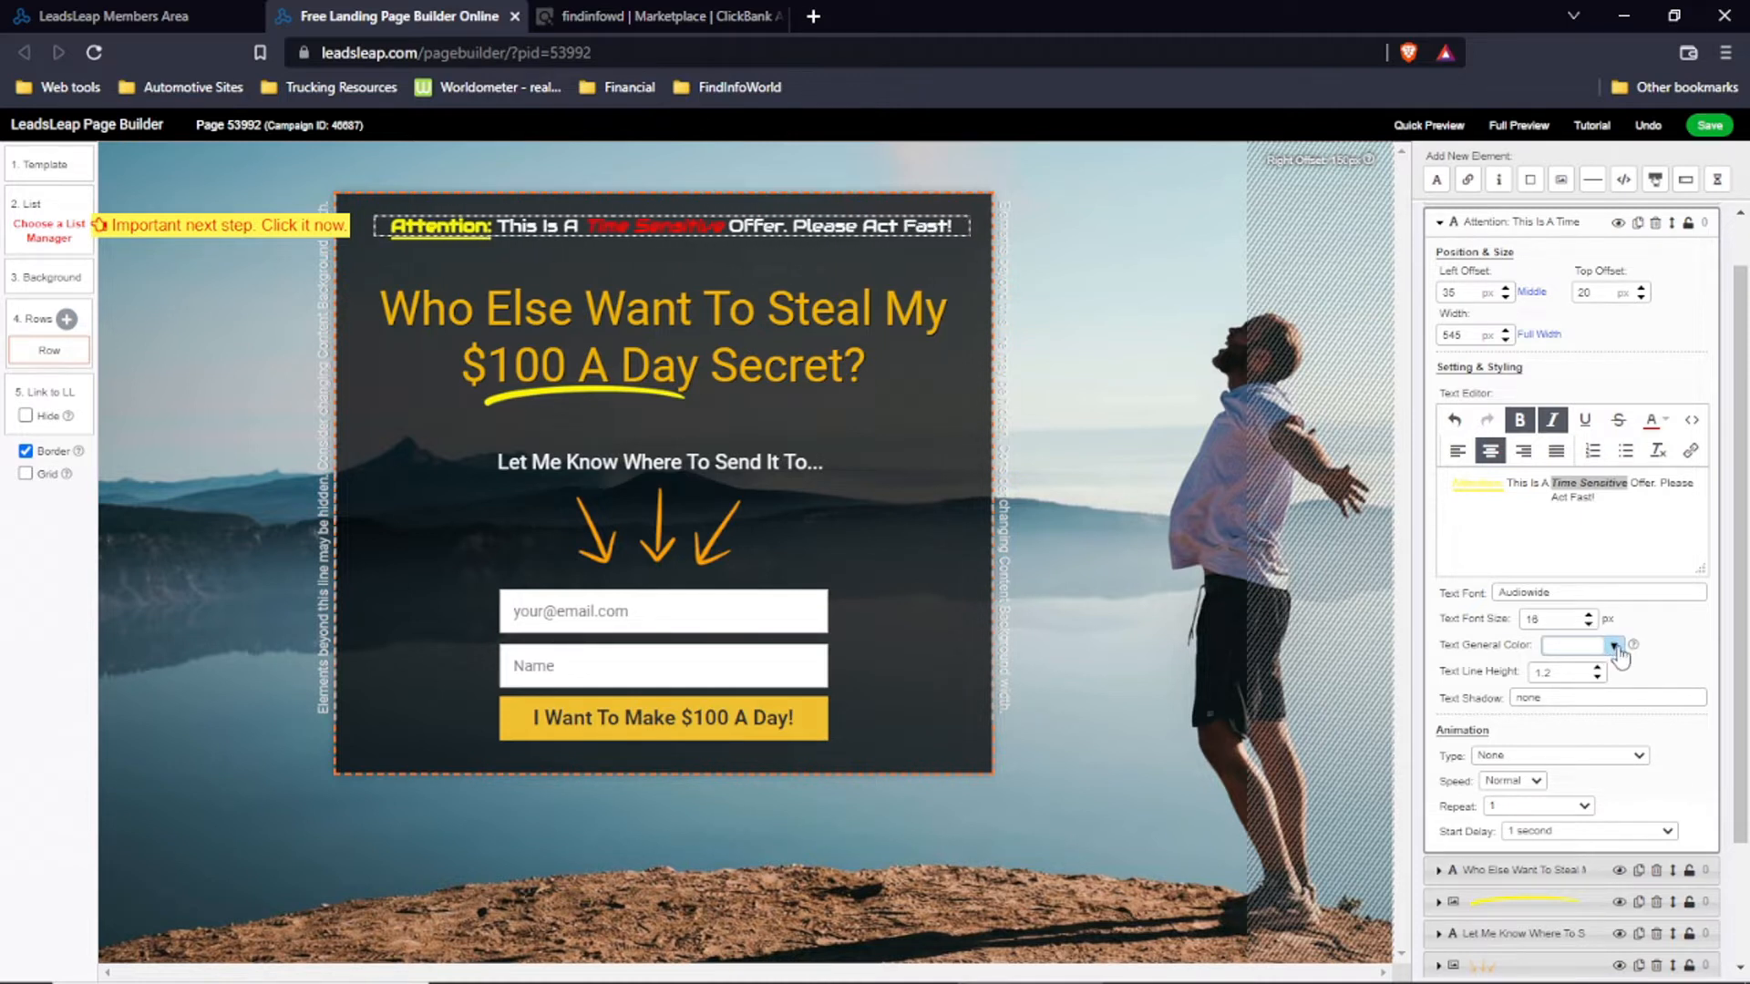
Step: Set the general text color of the "Attention" headline to light grey, rgb(191, 196, 199)
click(1612, 646)
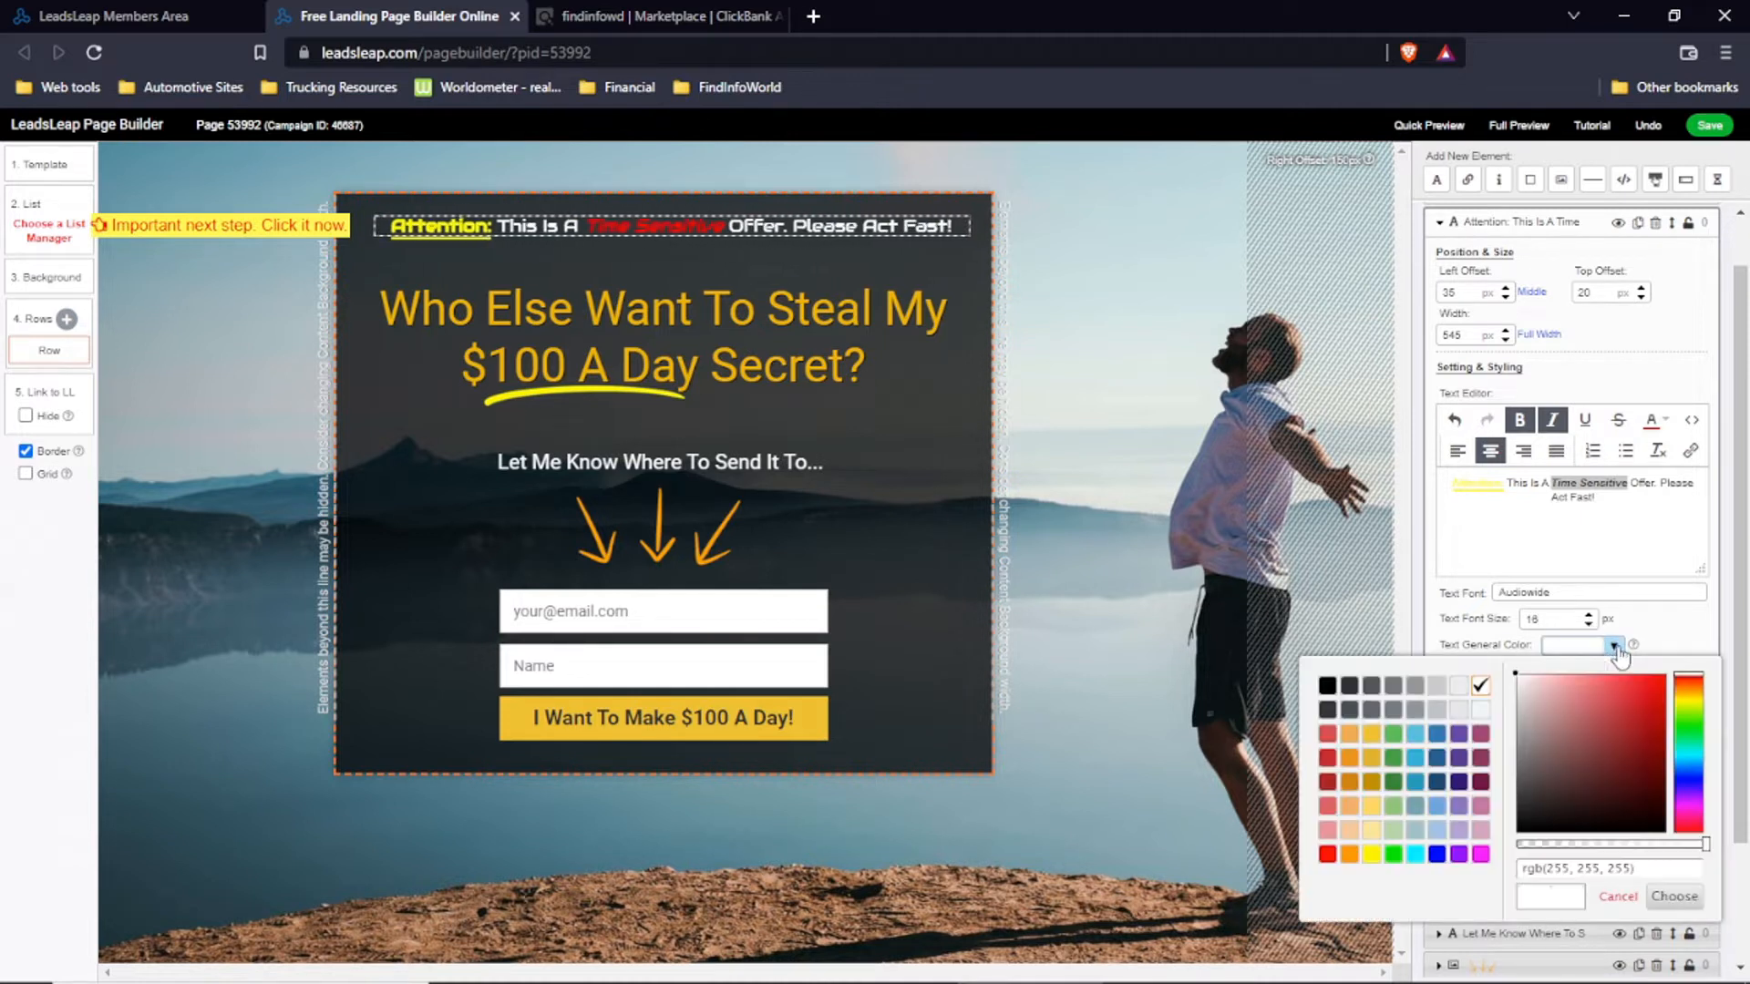
click(1436, 709)
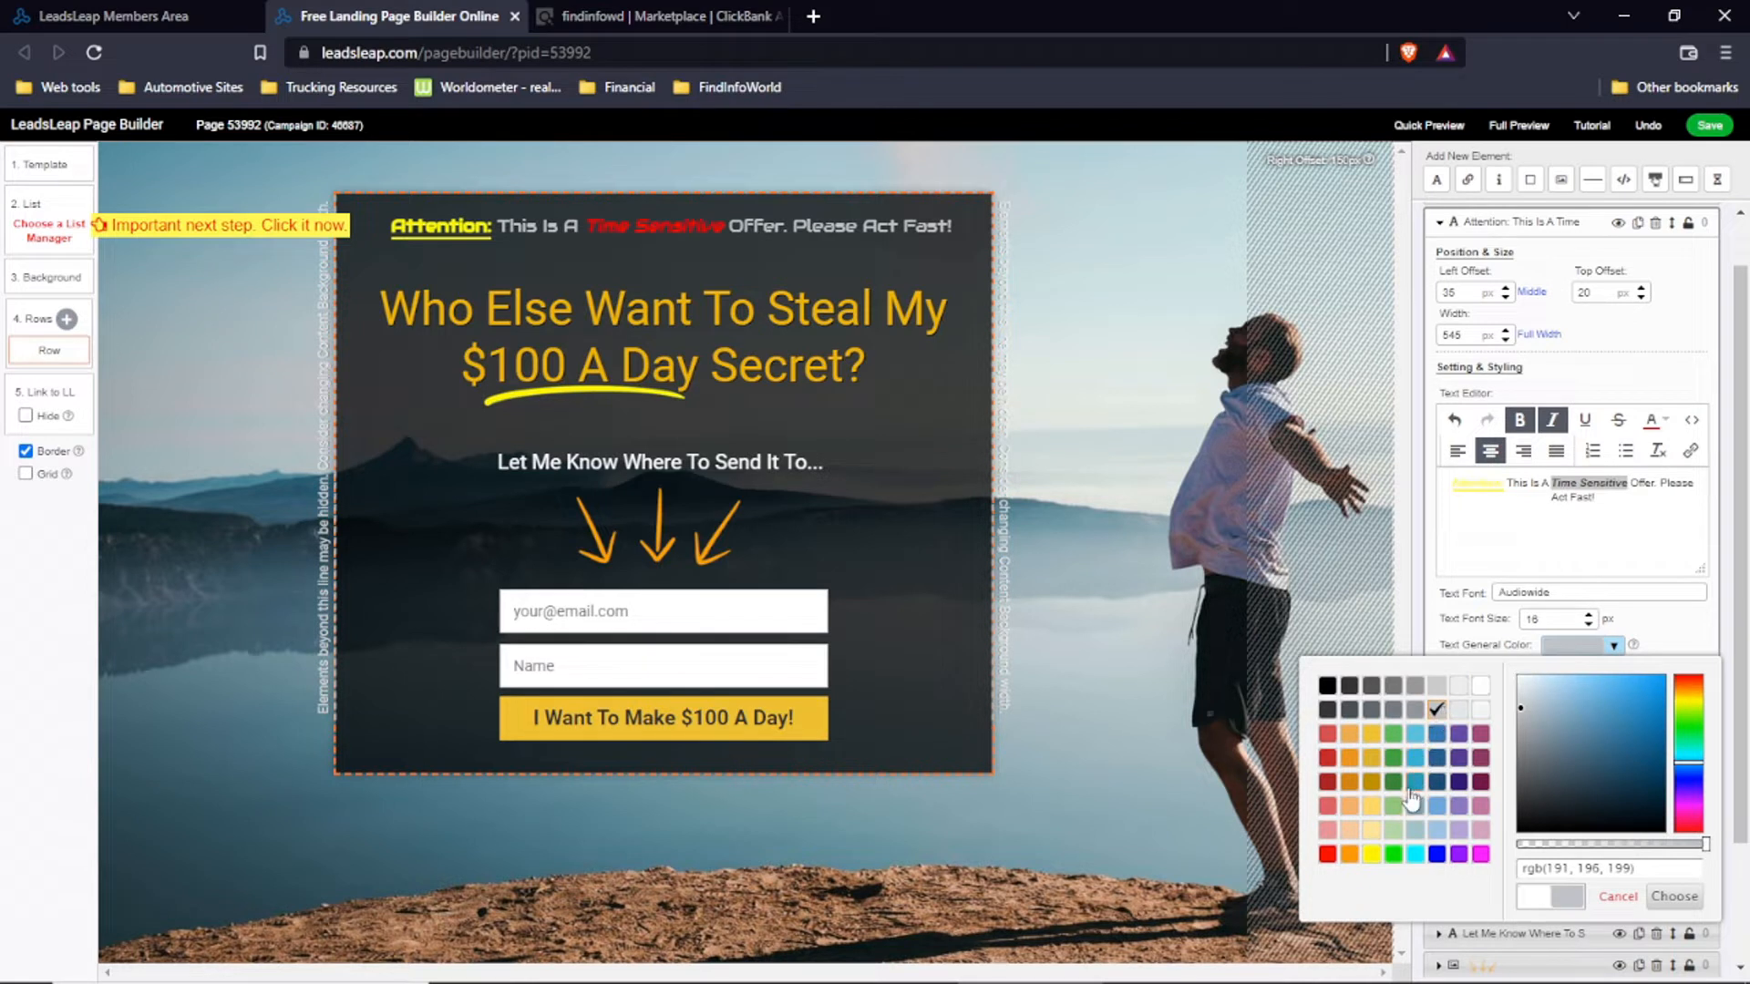
click(1688, 631)
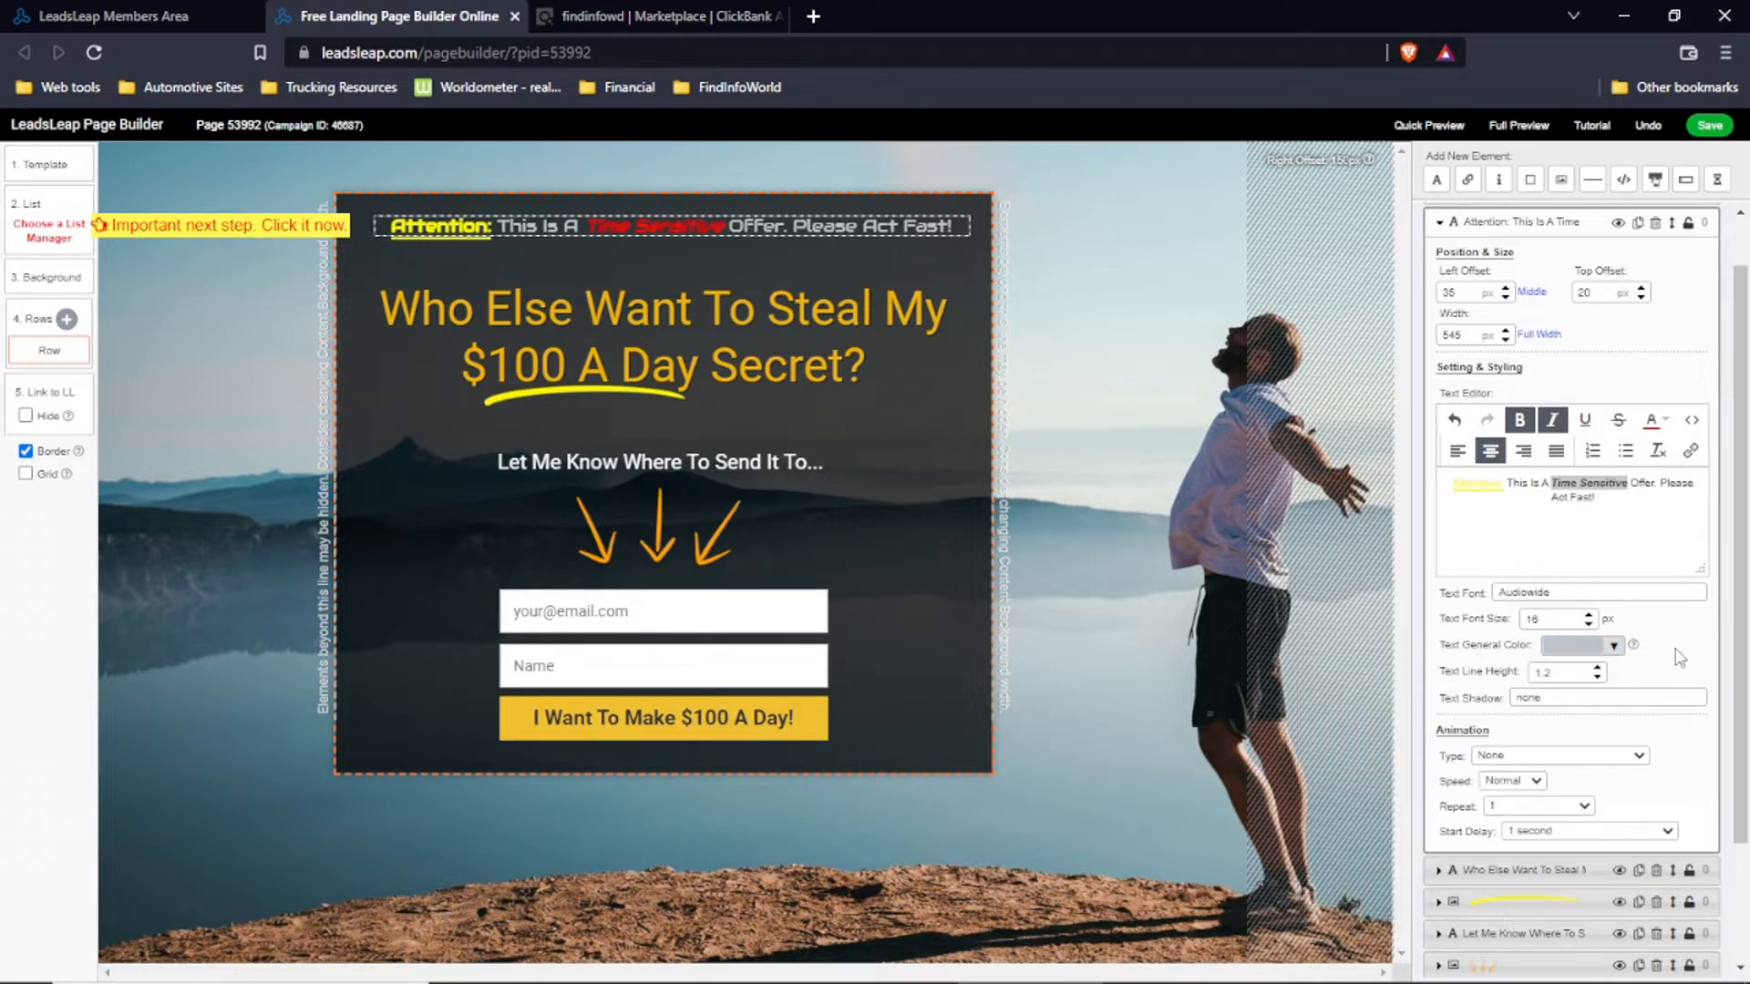
Step: Set the text line height of the "Attention" headline to 1.7
click(1597, 677)
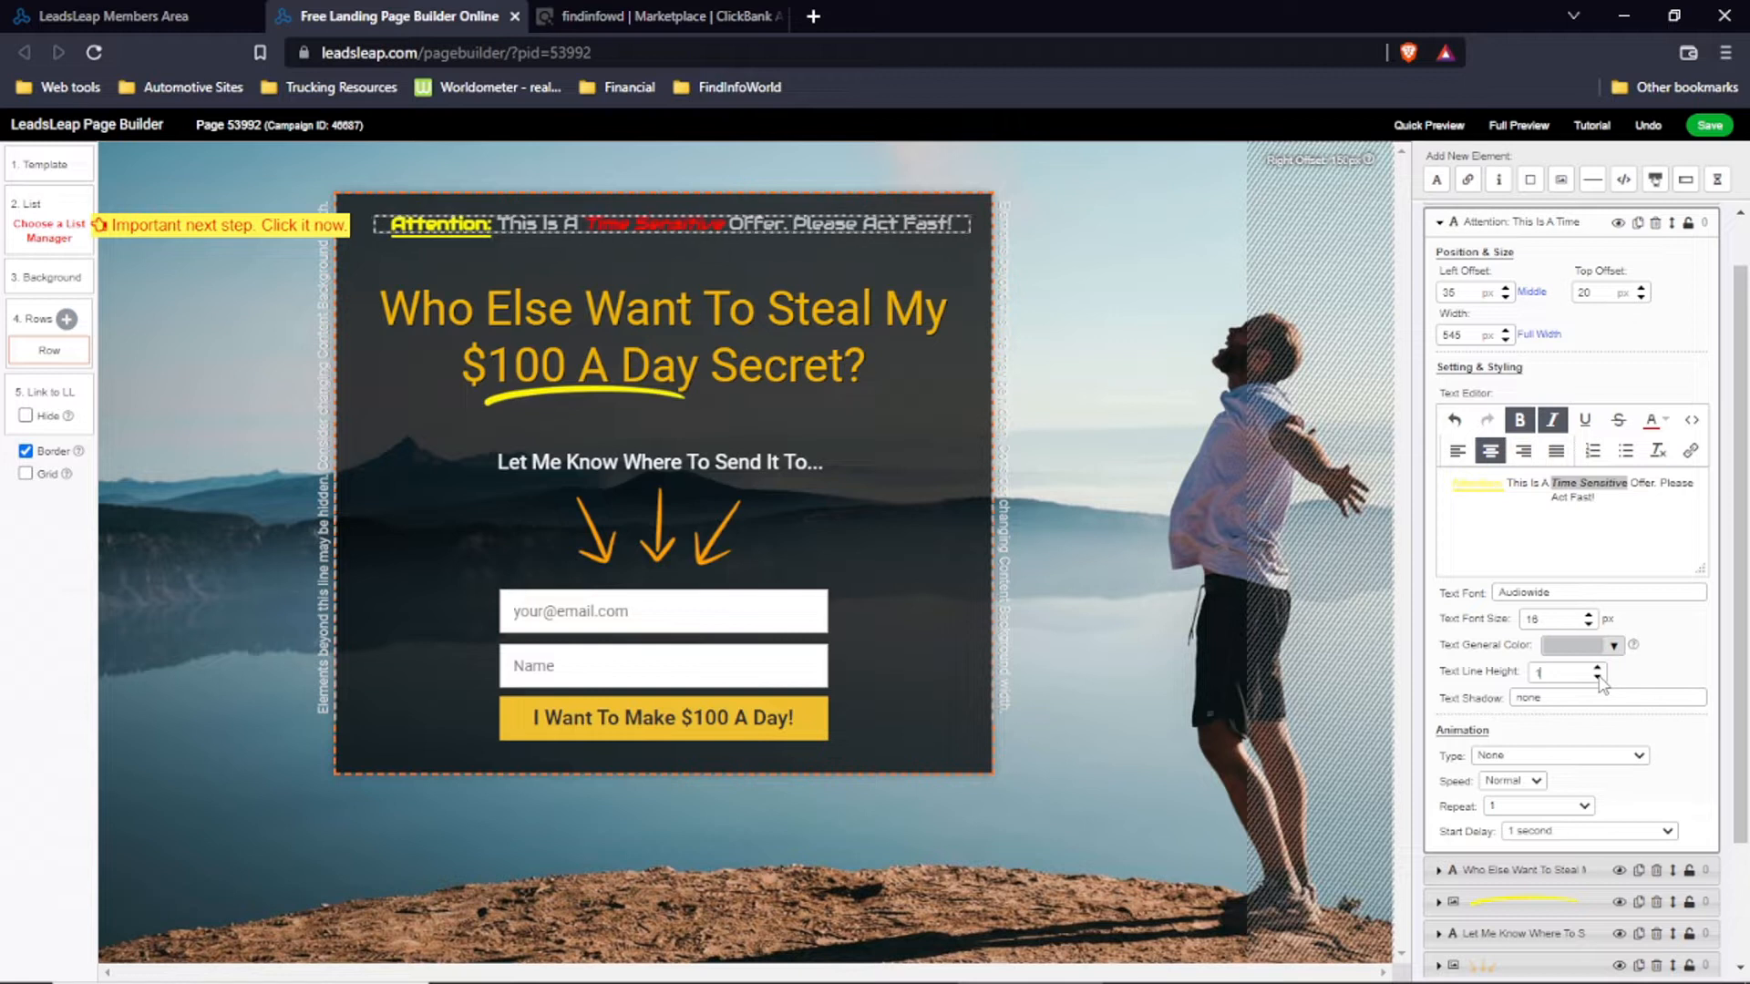
click(1597, 668)
click(1597, 668)
click(1597, 668)
click(1597, 668)
click(1597, 668)
click(1597, 668)
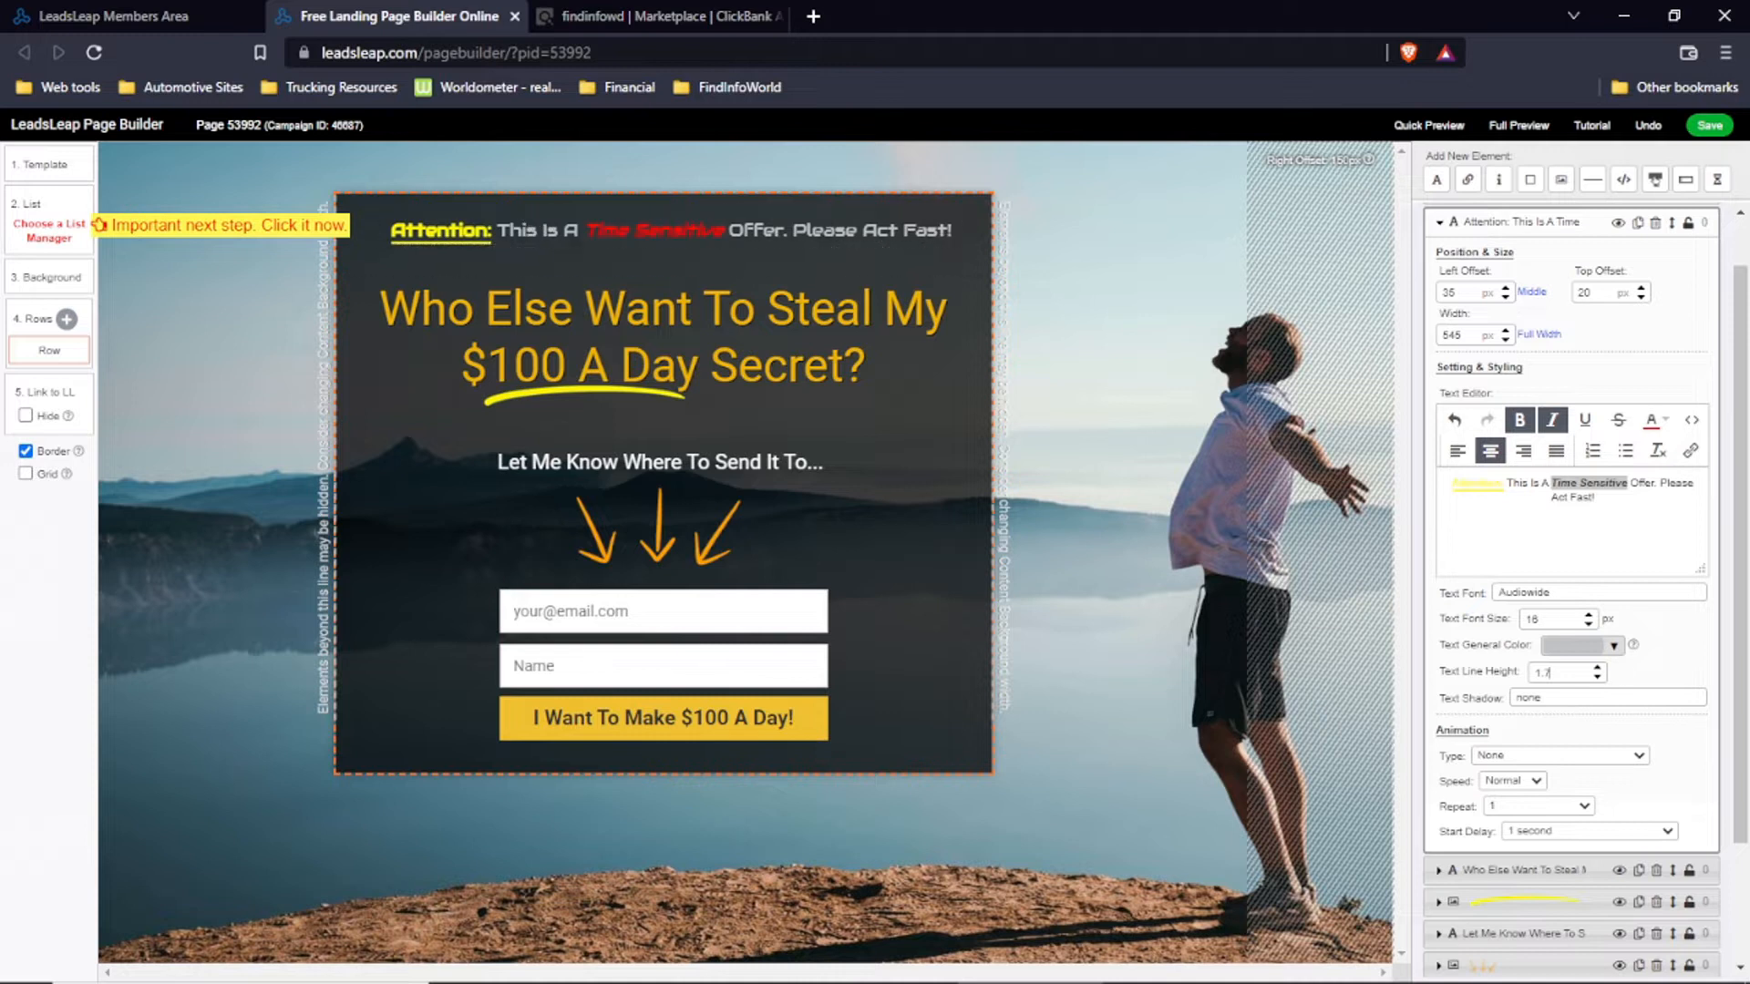
Step: Add a black text shadow to the "Attention" headline with 1 px horizontal and vertical offsets and 0 px blur
click(1576, 698)
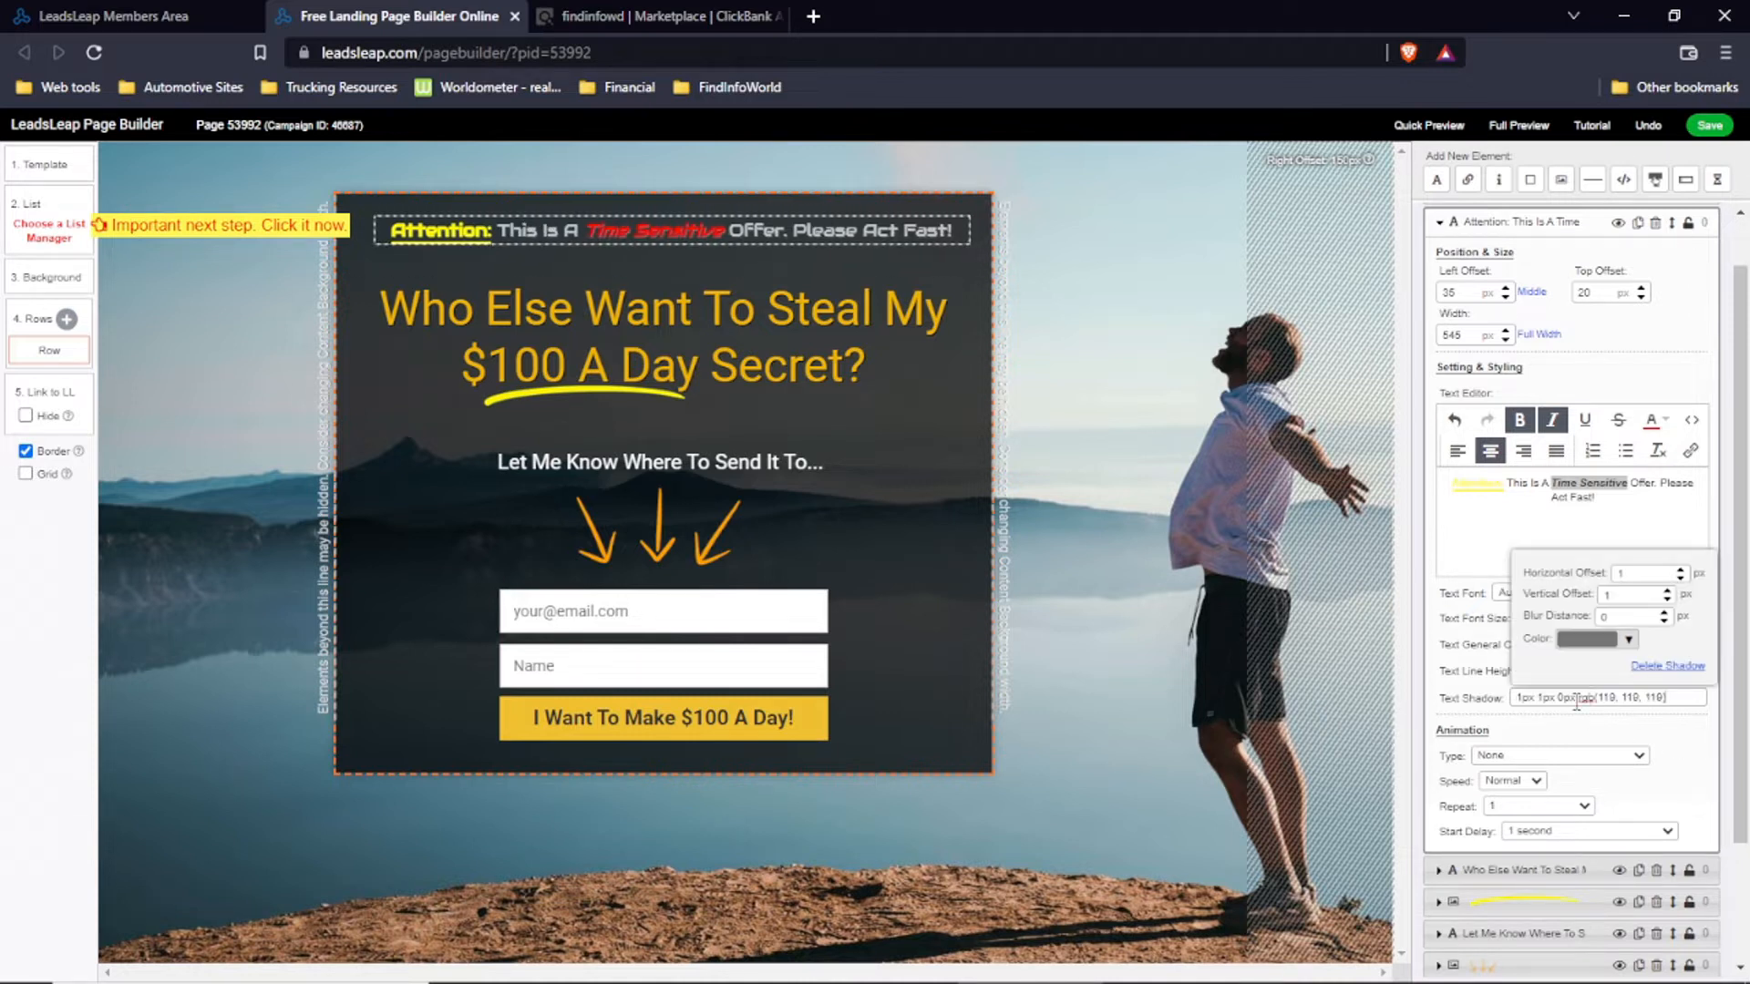
click(1628, 641)
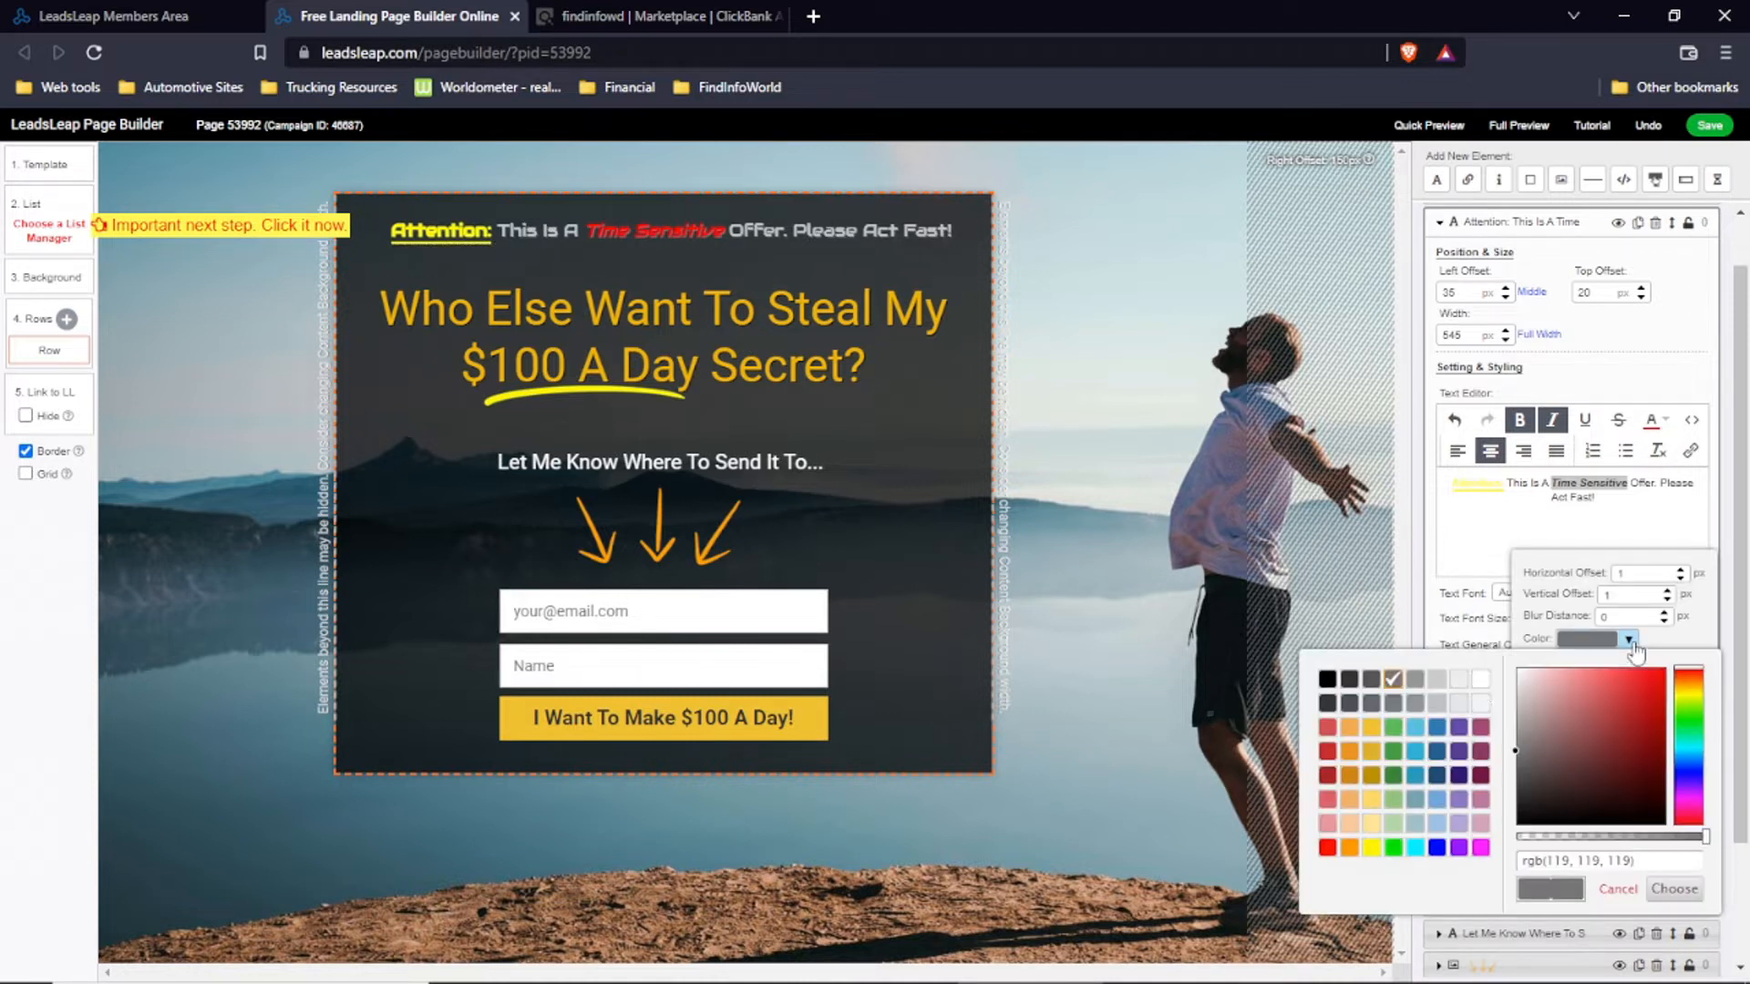
click(1327, 678)
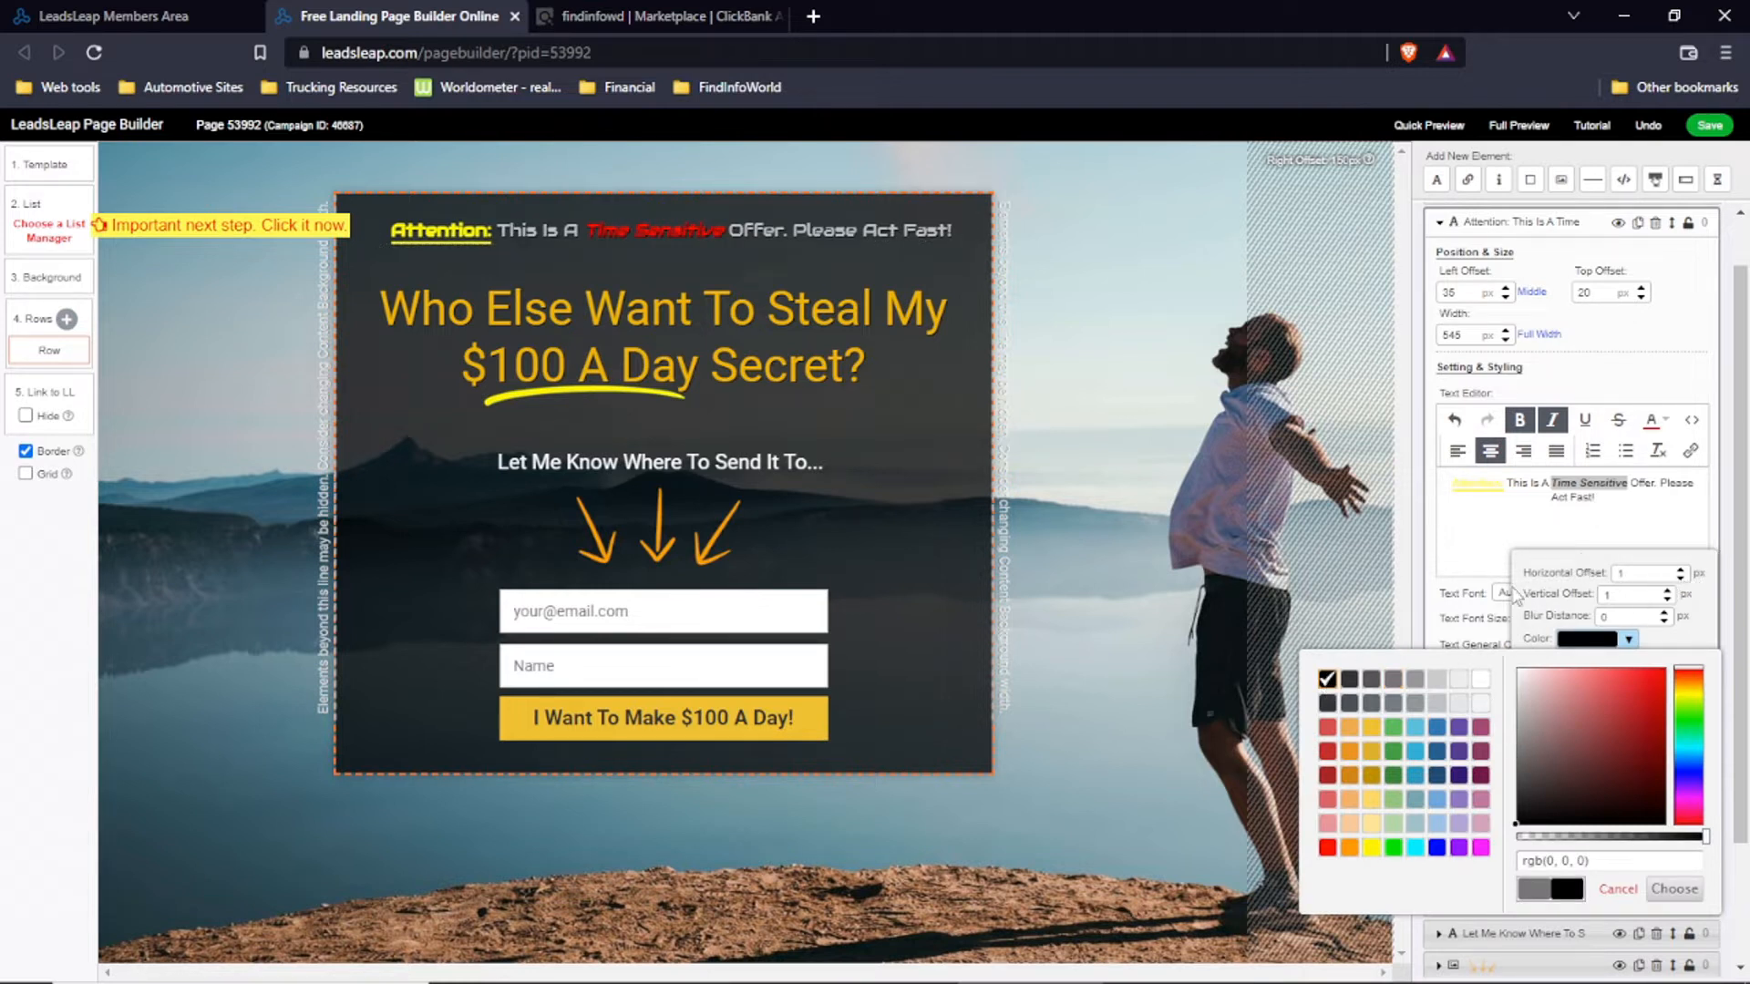
click(1436, 598)
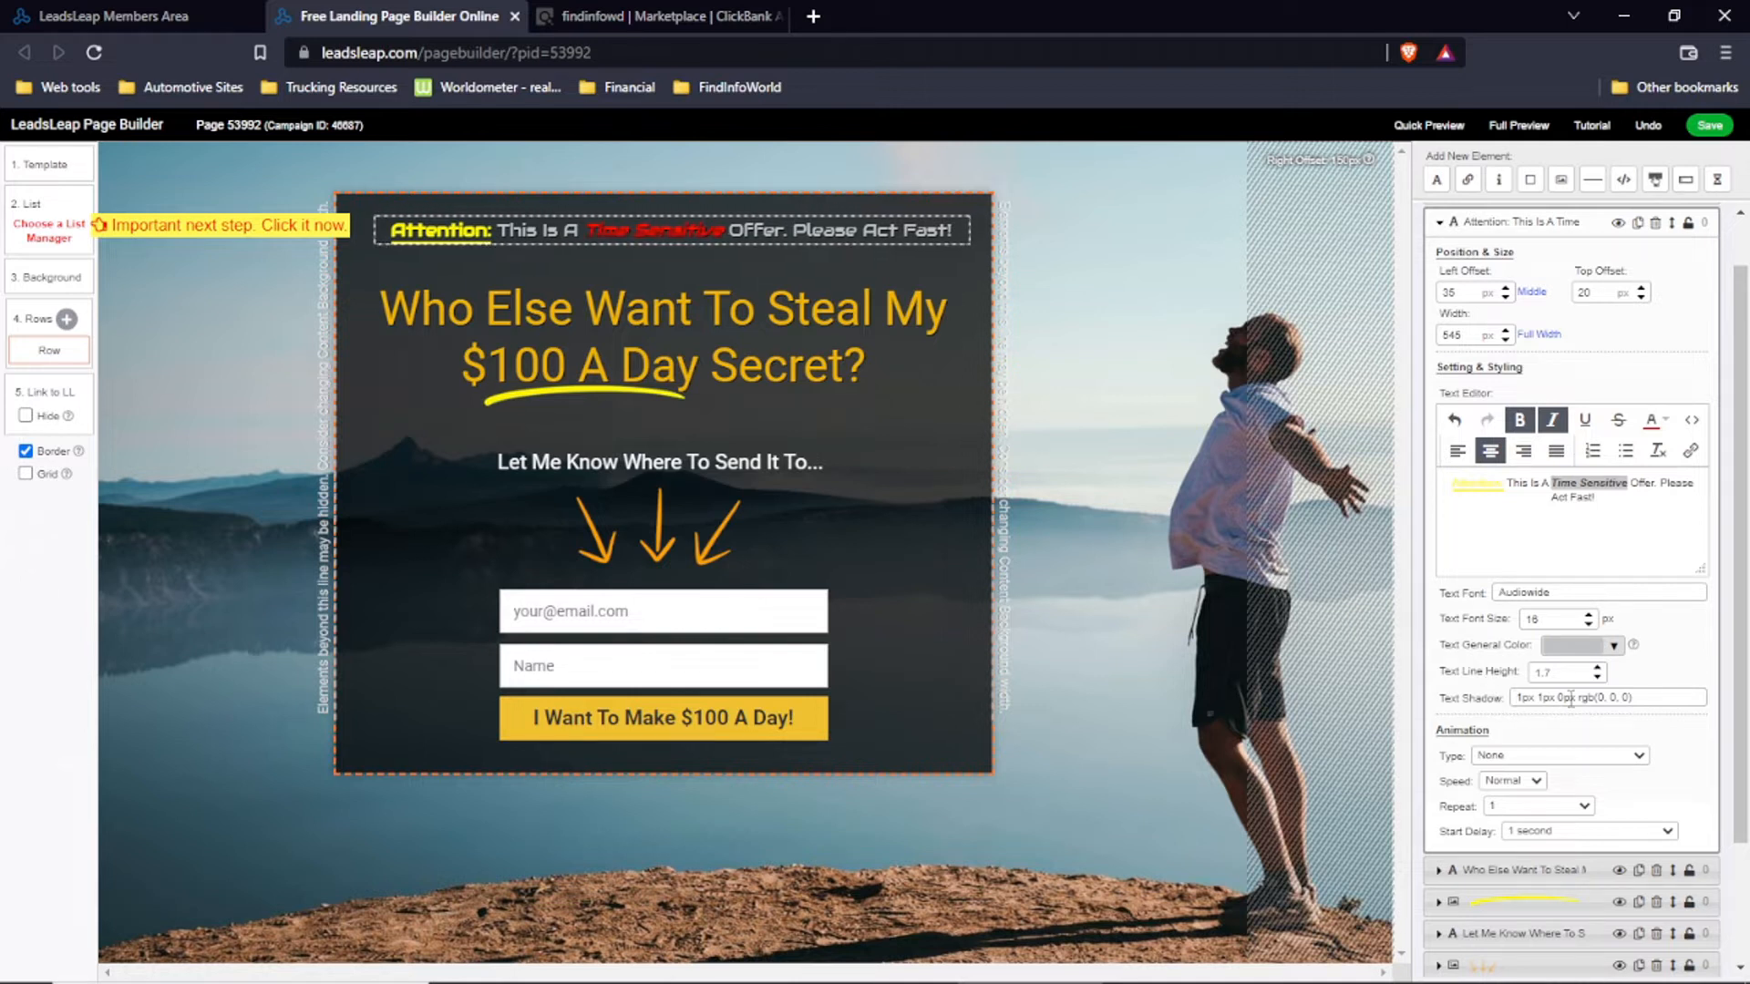
Step: Try the Bounce, Bounce Left and Pulse animation types on the "Attention" headline
click(1628, 758)
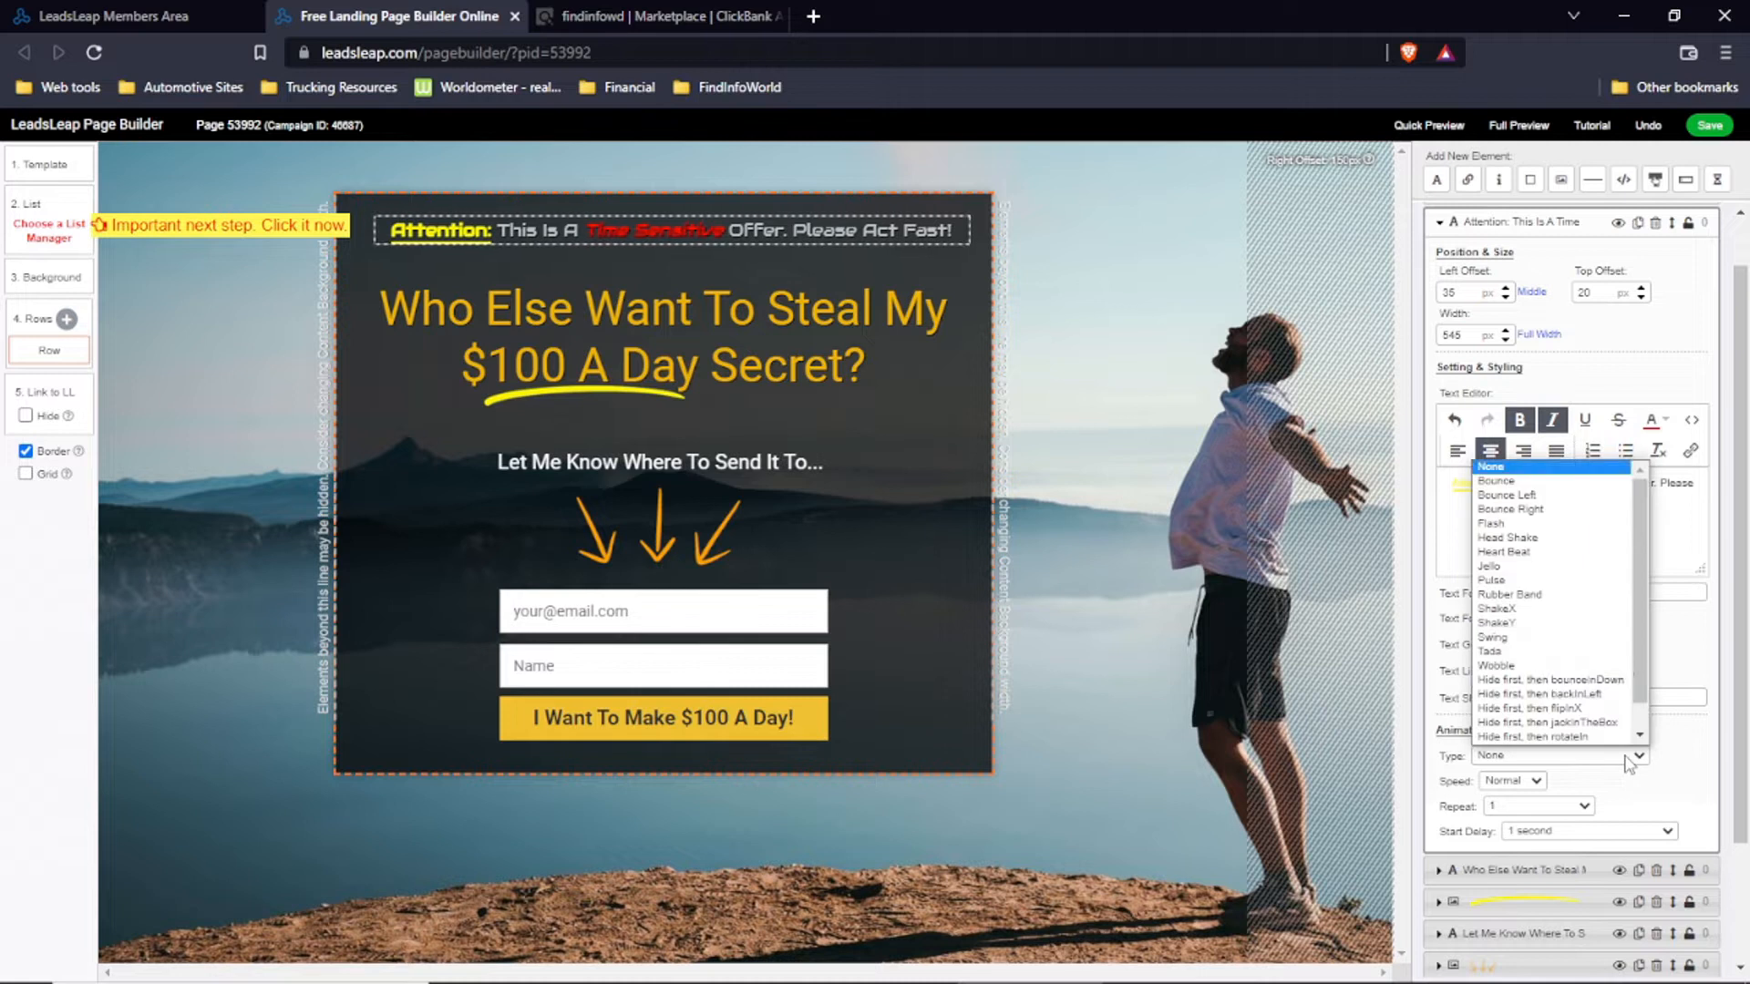
click(1560, 479)
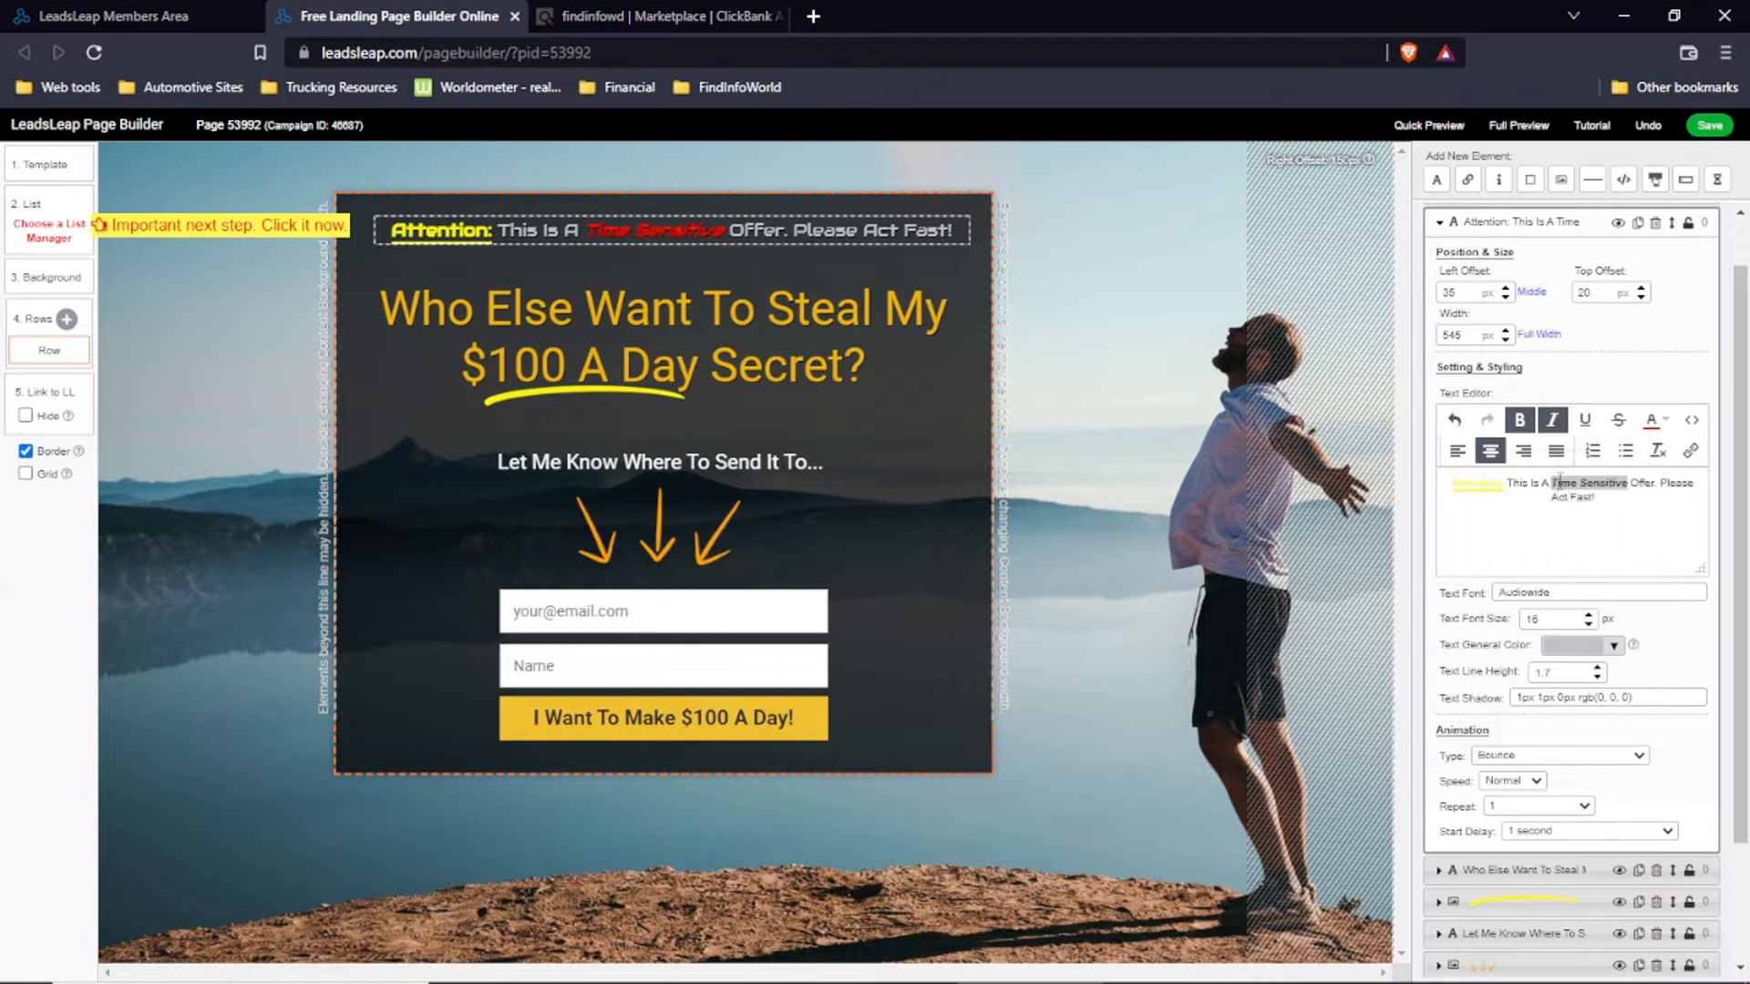
click(1645, 762)
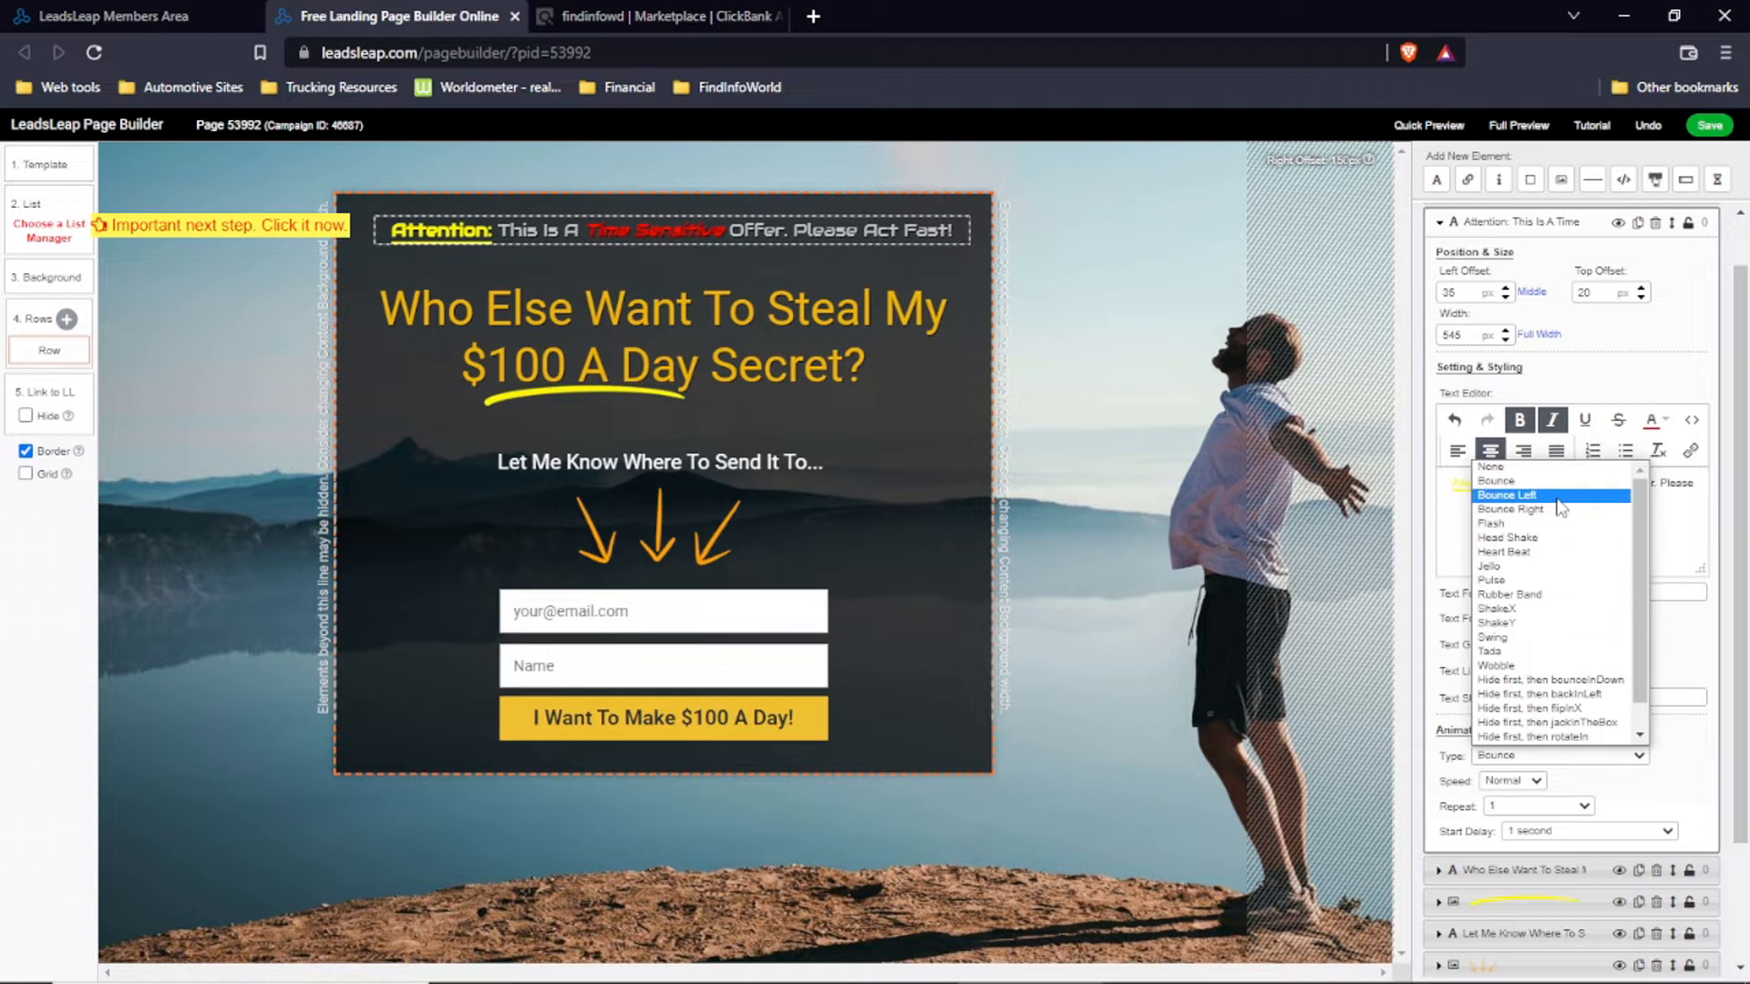
click(1559, 499)
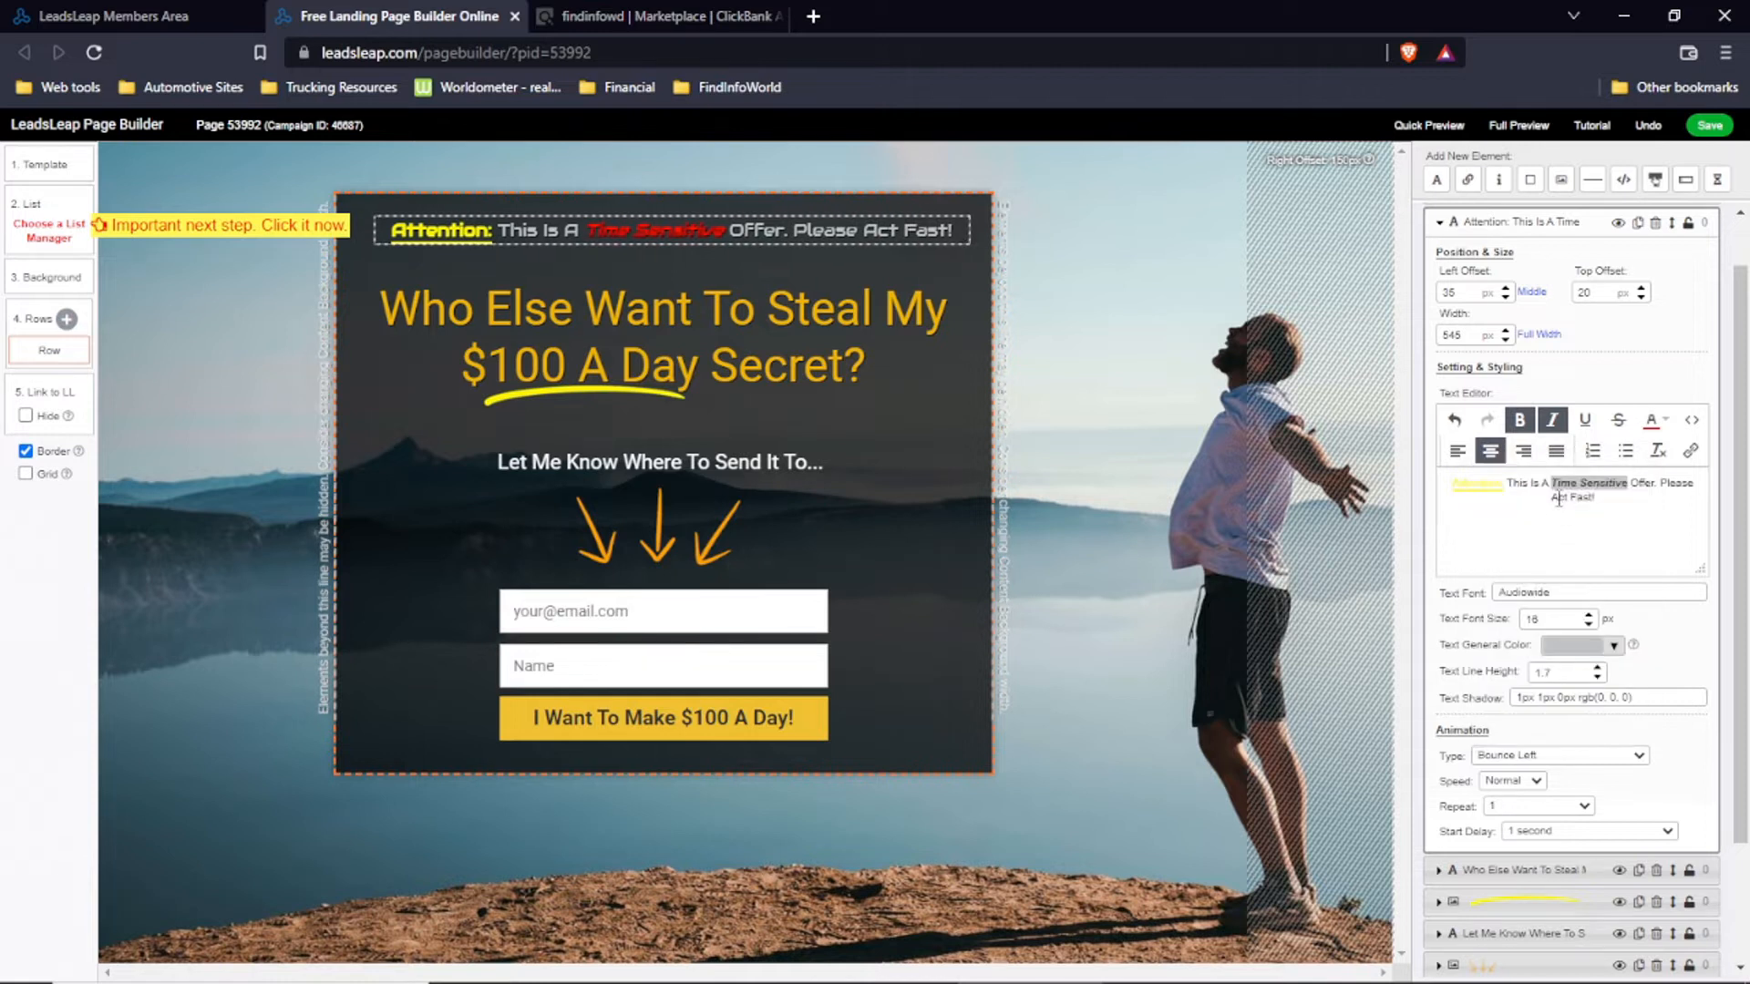
click(1639, 755)
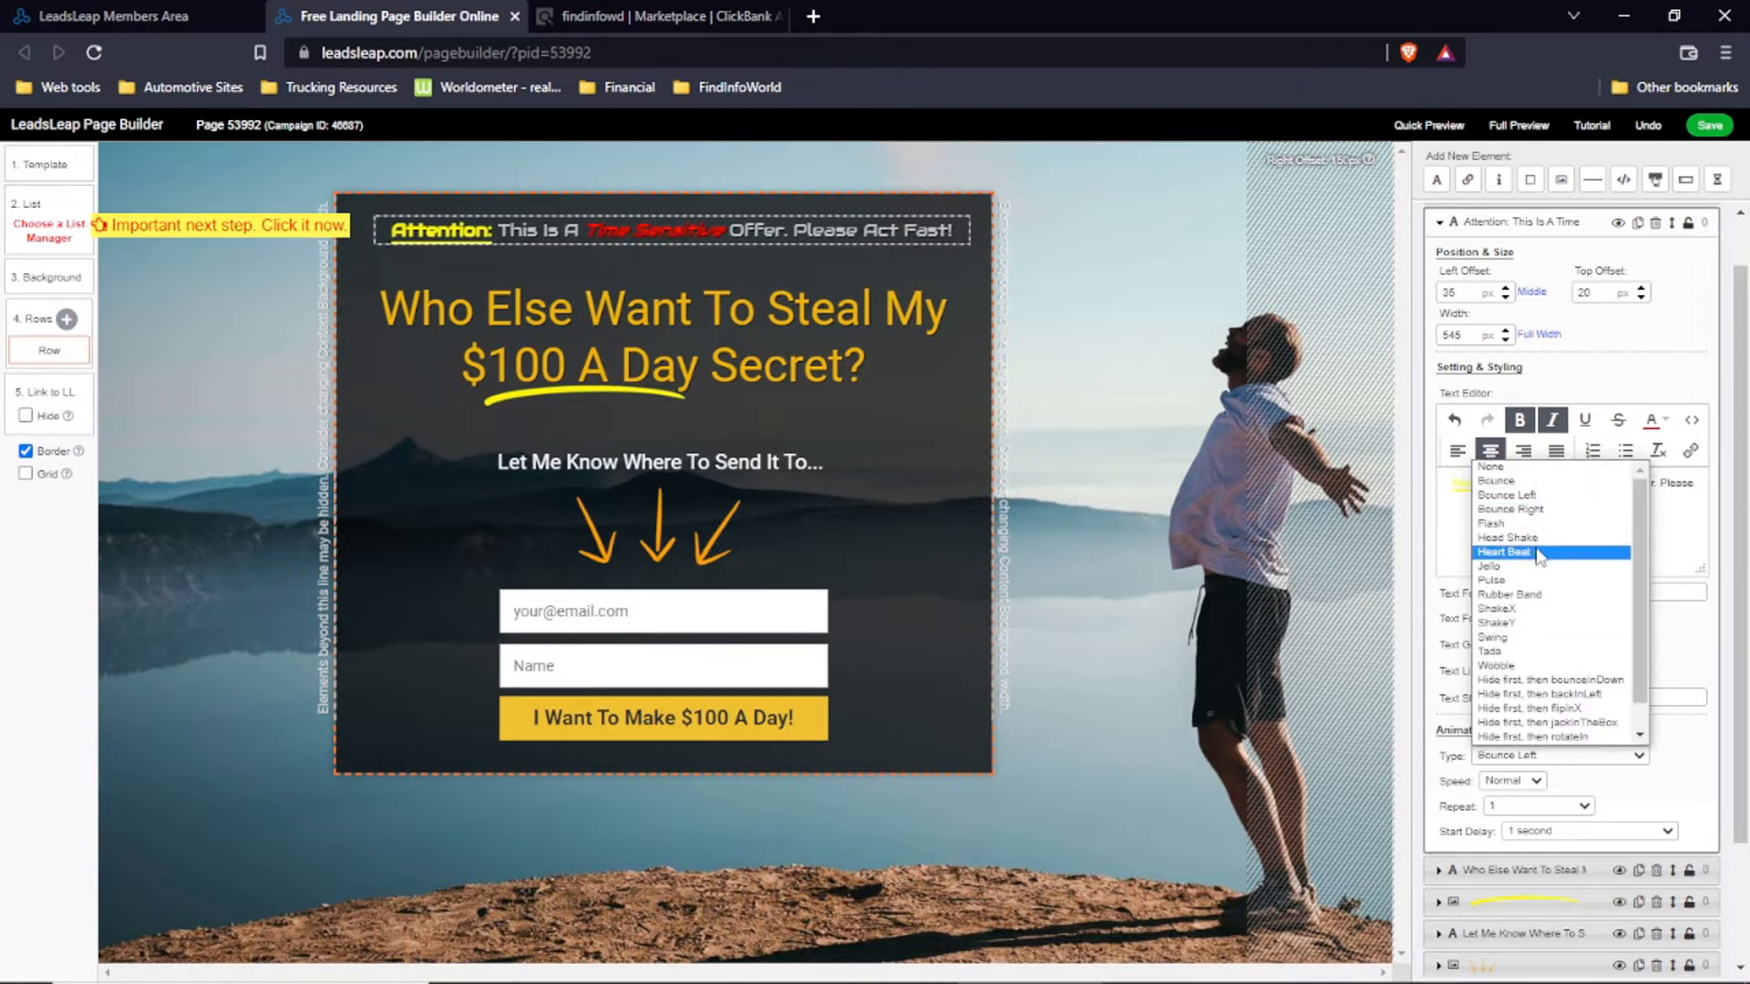
click(1526, 584)
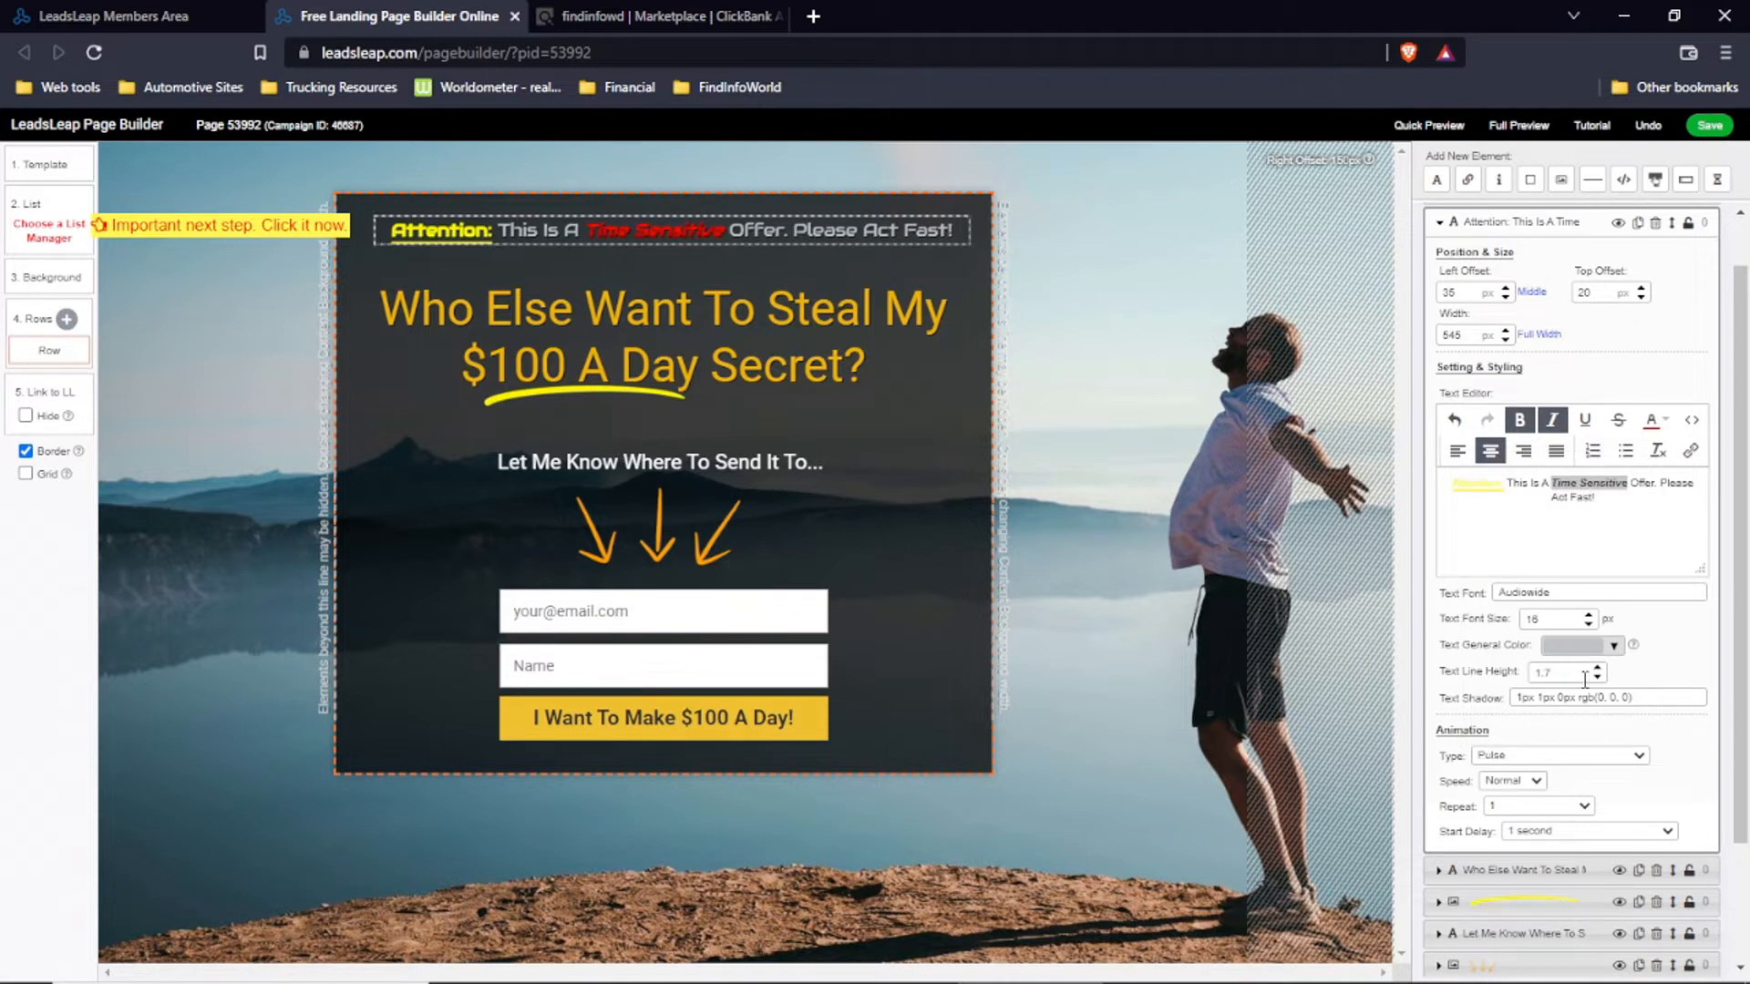
Step: Set the "Attention" headline's animation type to Swing and its speed to Faster
click(1638, 755)
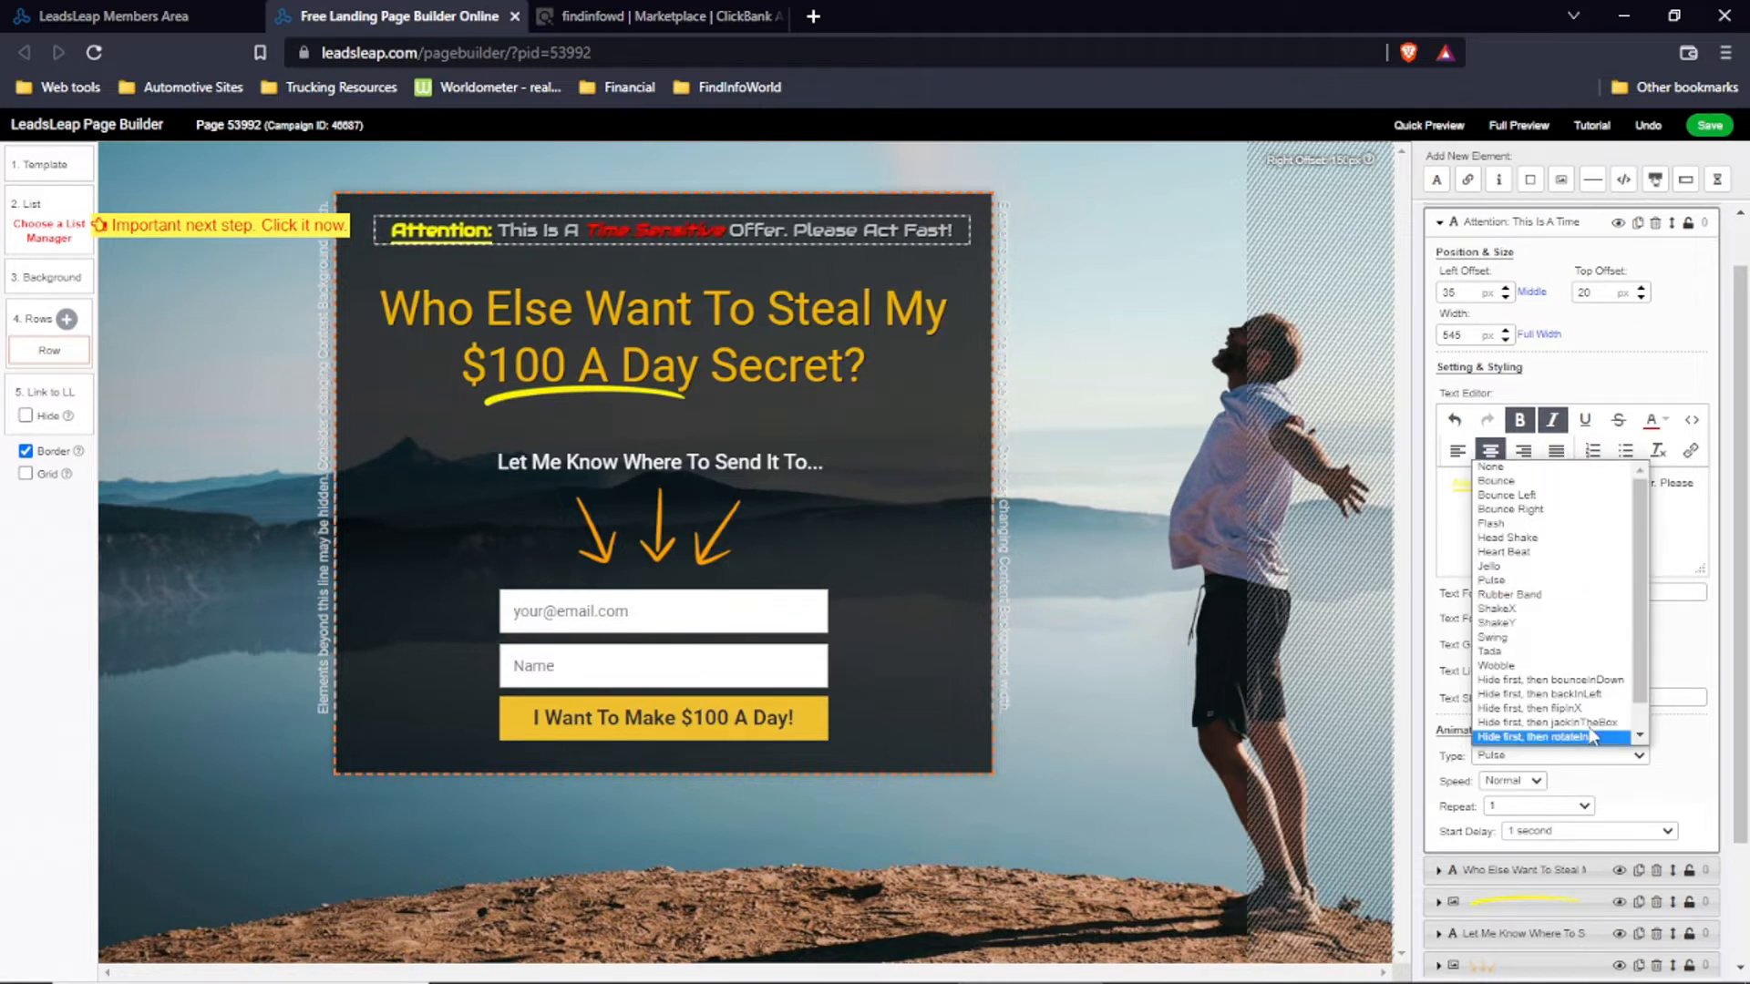
click(1531, 637)
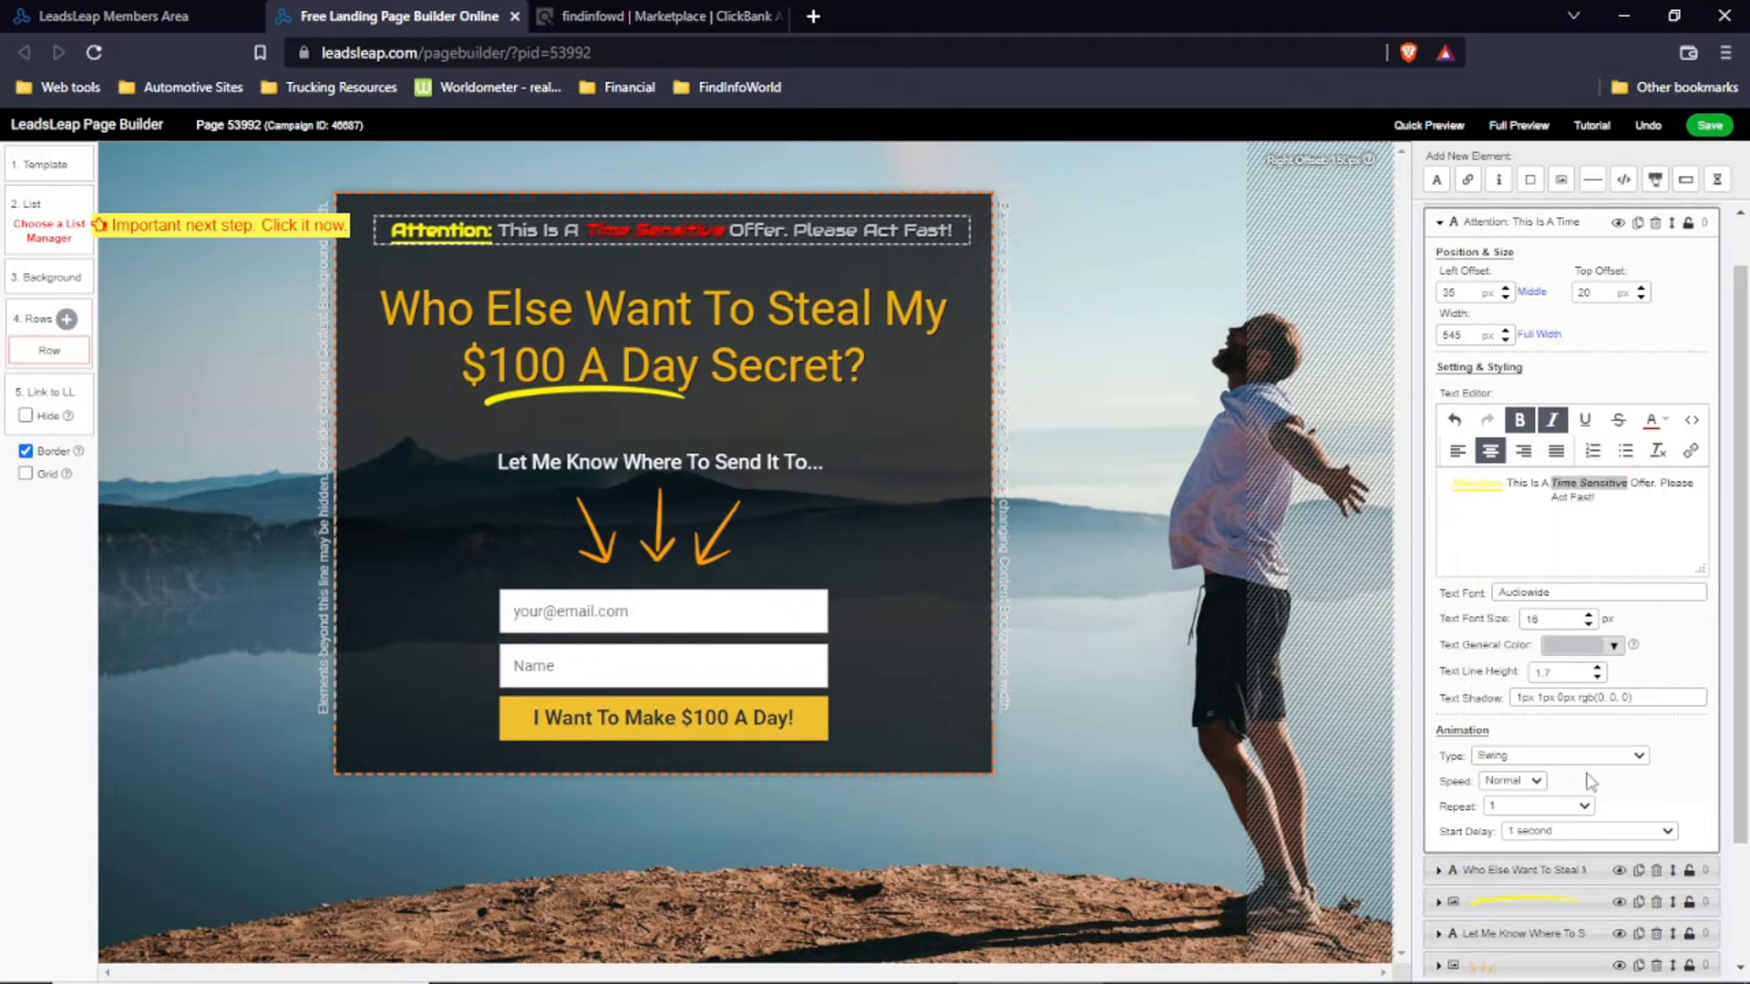
click(1538, 788)
click(1531, 861)
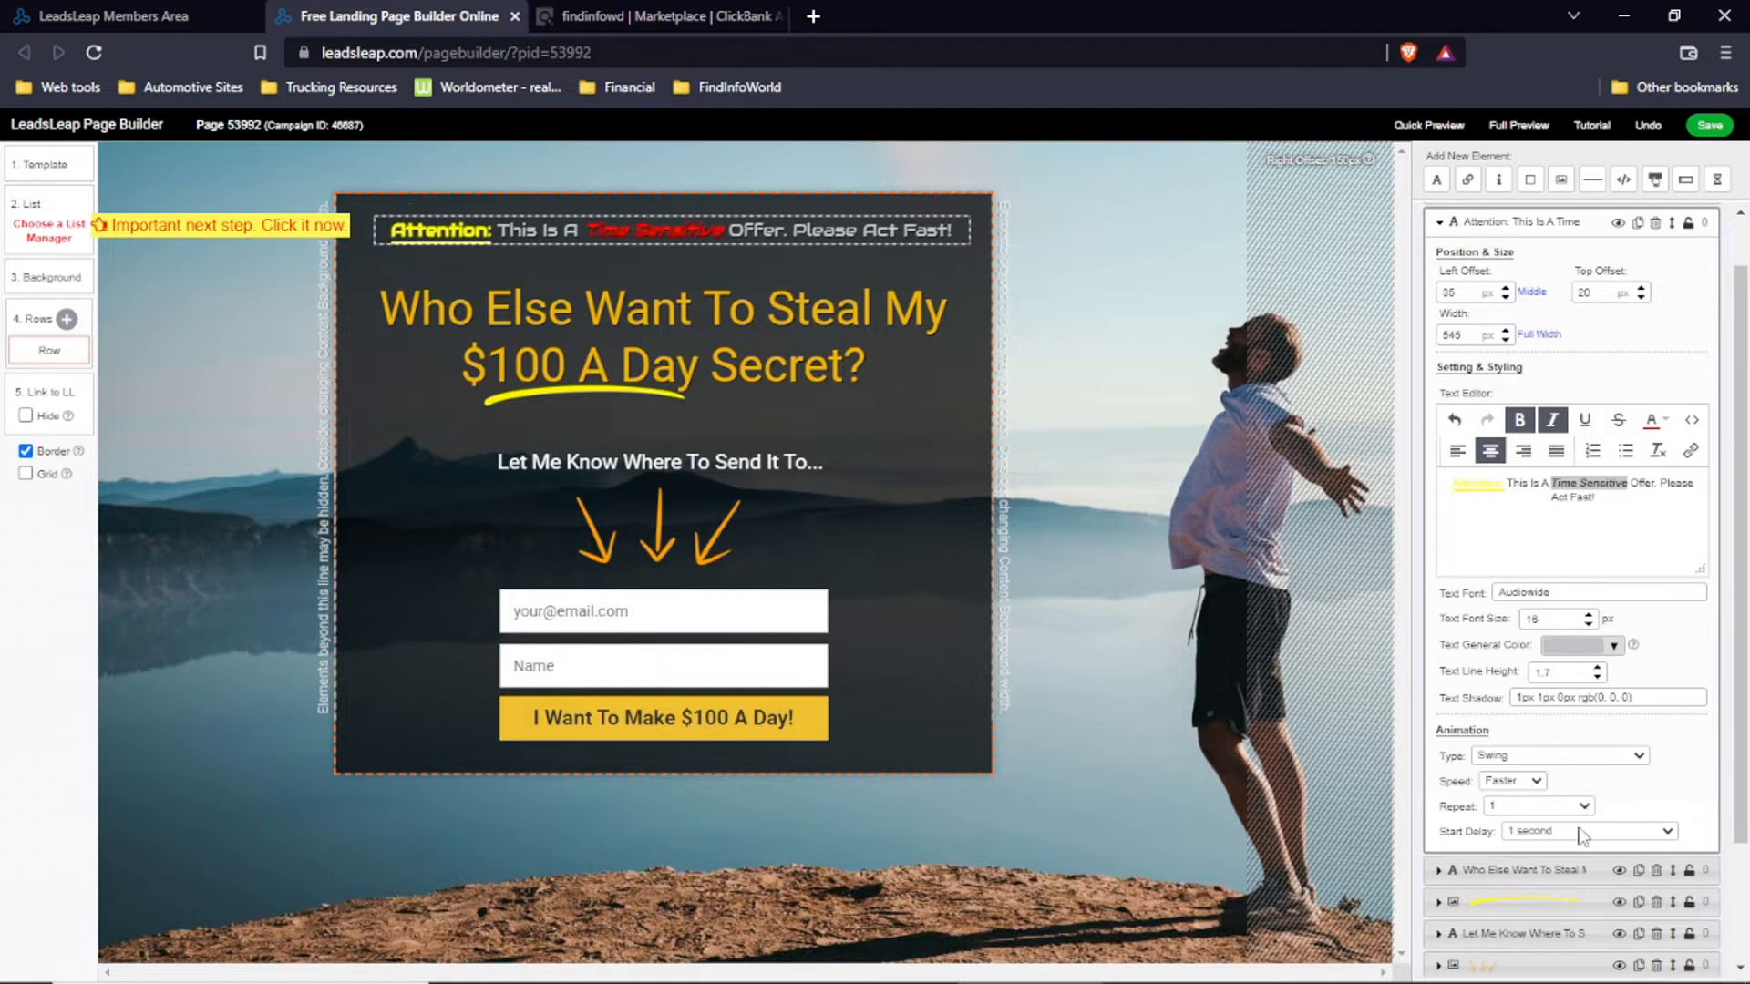
Step: Replace "Who Else" with "Do You" in the main headline so it reads "Do You Want To Steal My $100 A Day Secret?"
scroll(1646, 773, down, 2)
scroll(1645, 757, up, 3)
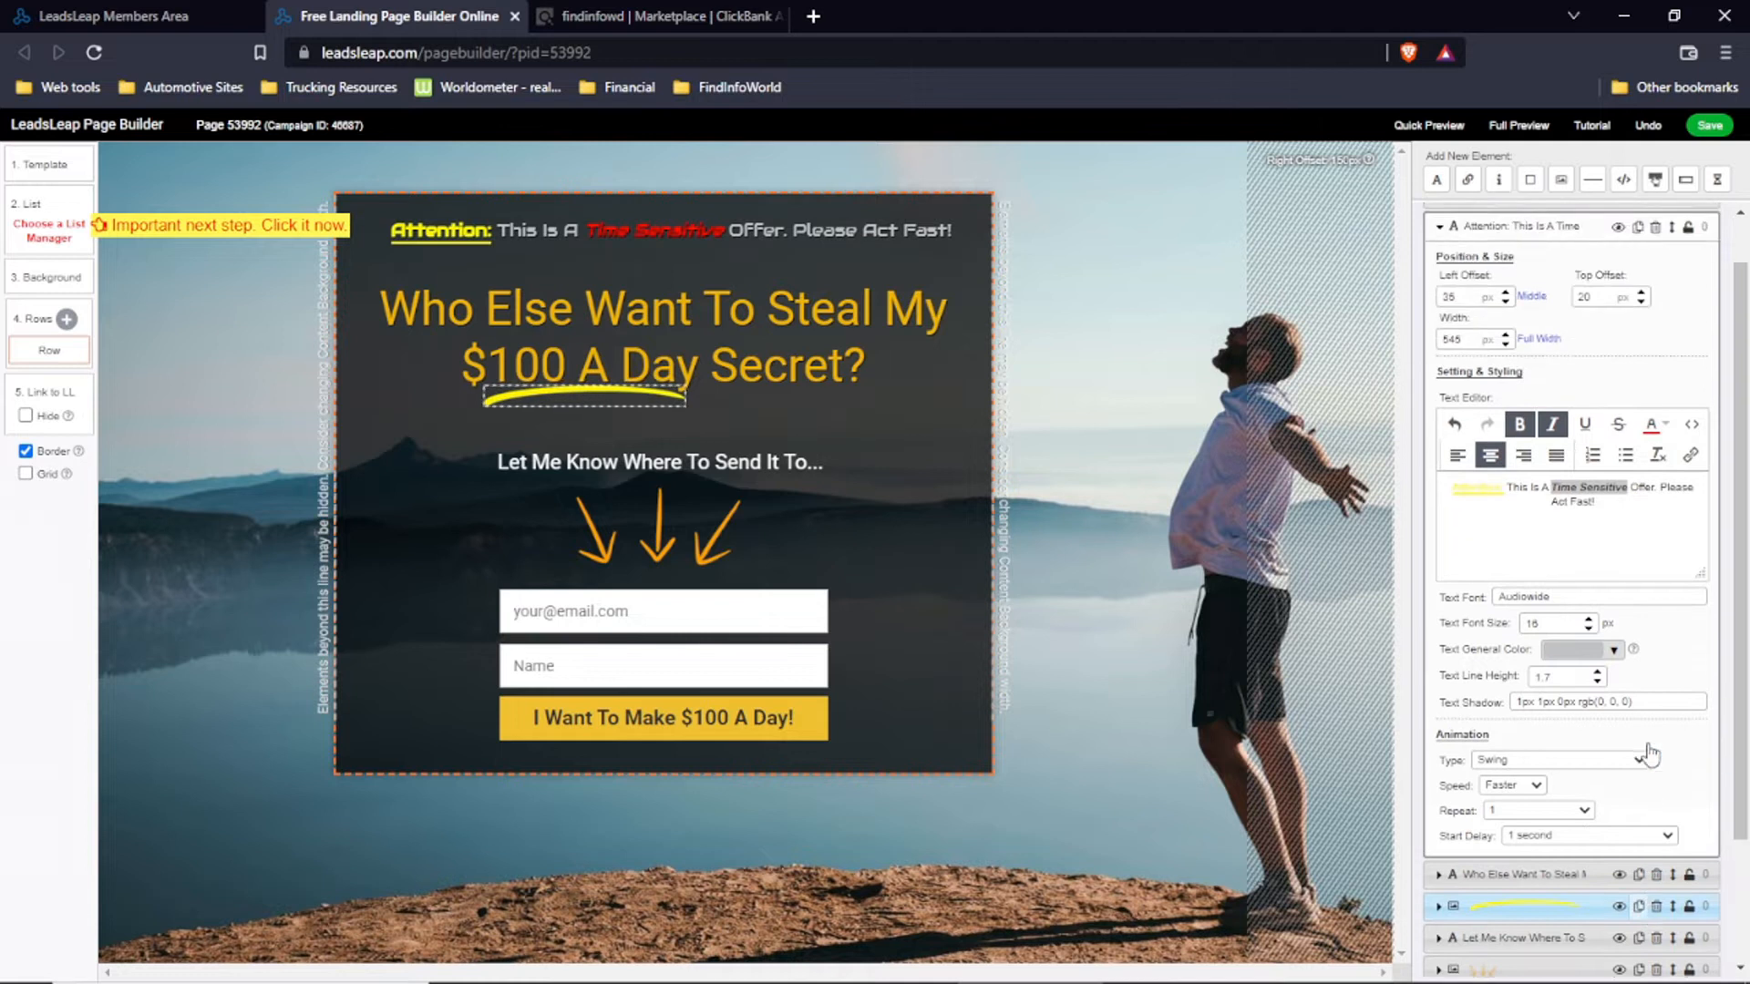
click(841, 321)
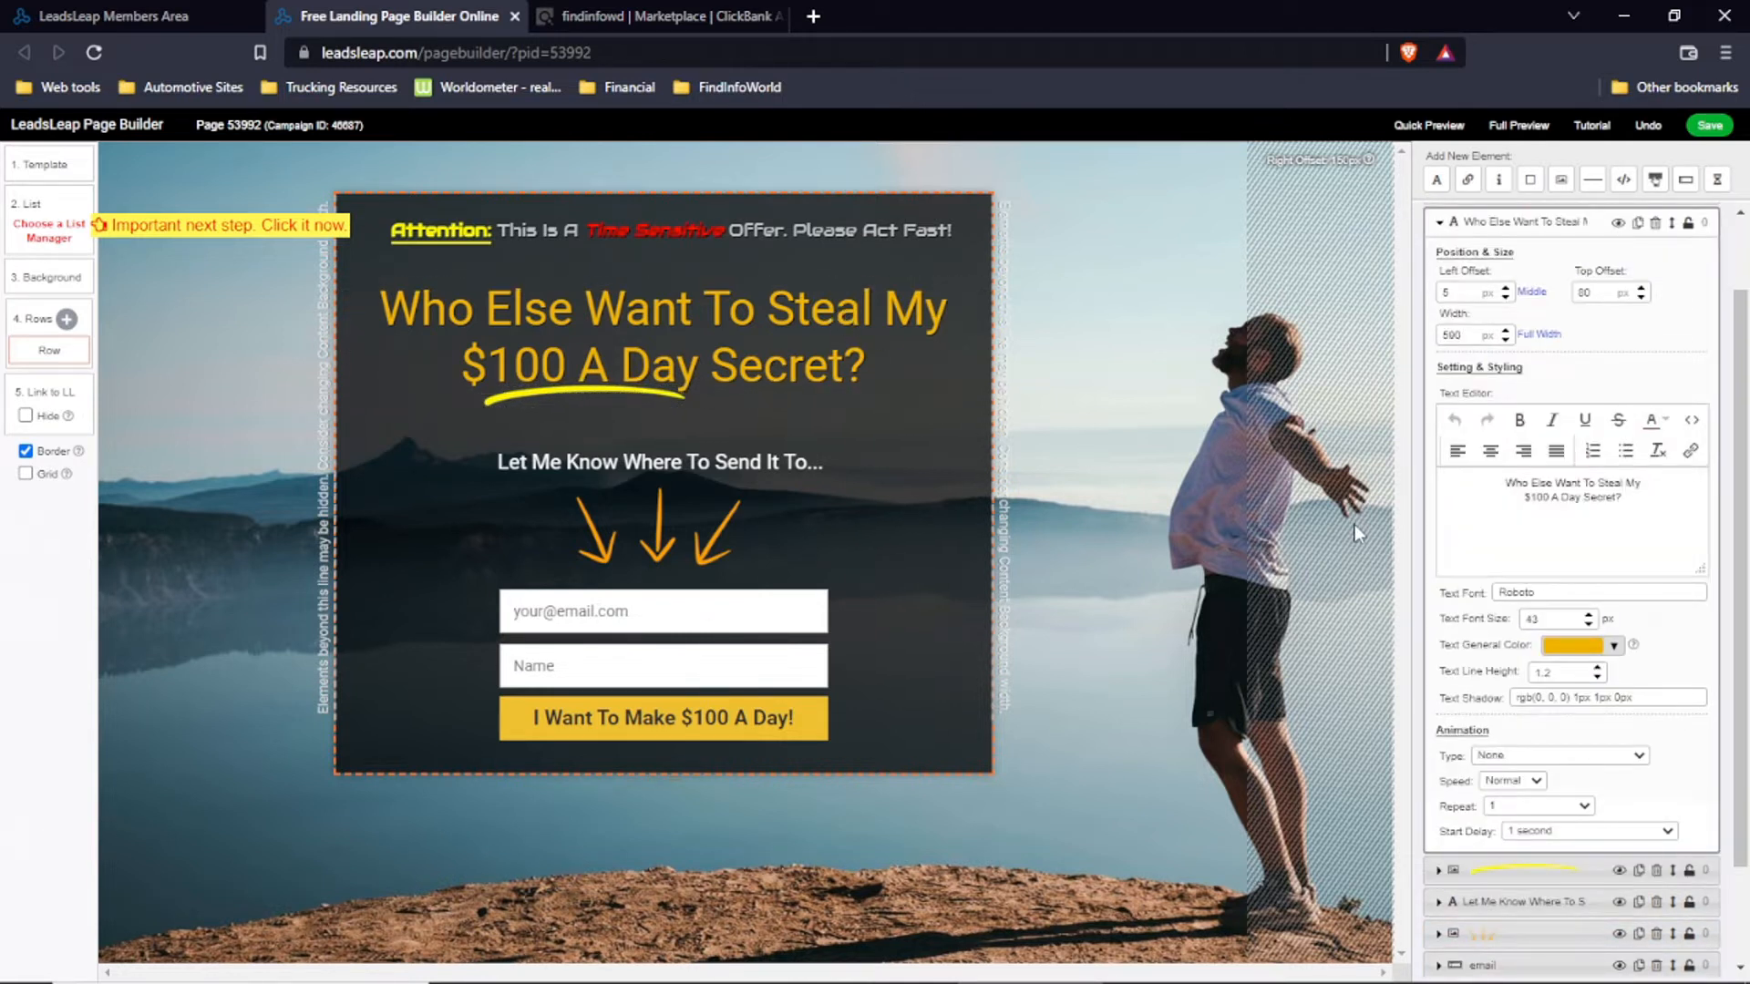
click(1508, 485)
mouse_move(1527, 481)
mouse_down()
mouse_move(1551, 483)
mouse_move(1523, 485)
mouse_up()
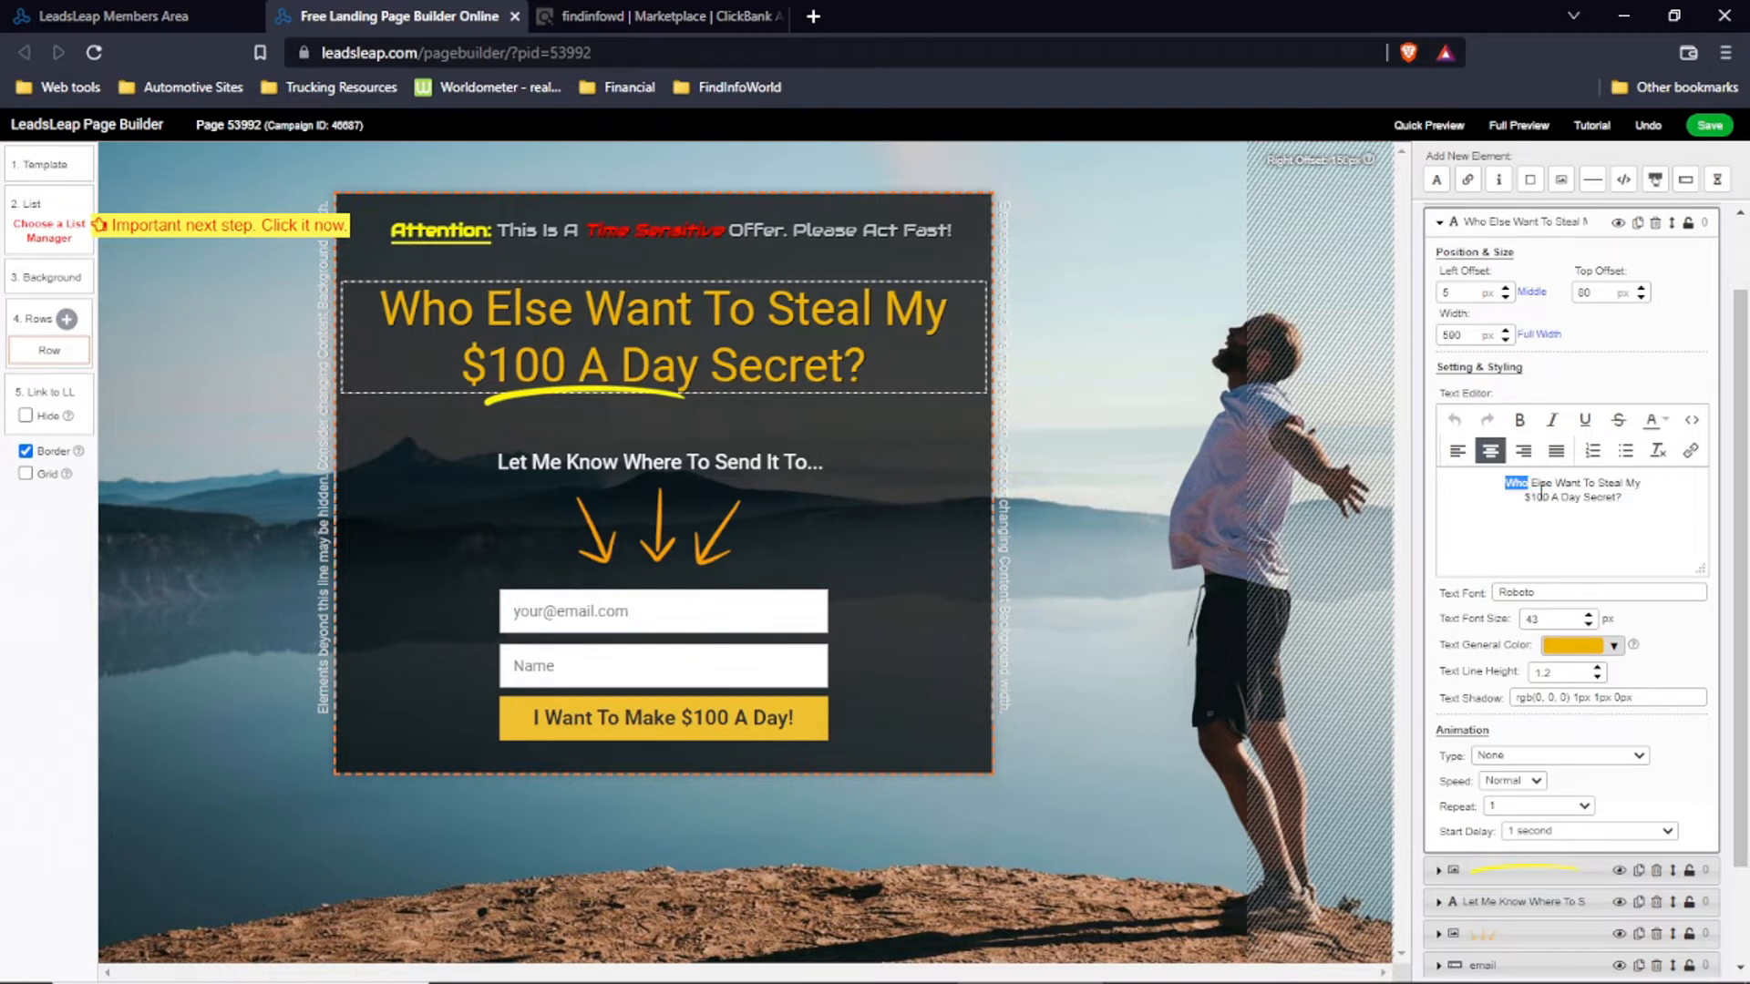
key(Delete)
key(Delete)
key(Delete)
key(Delete)
key(Delete)
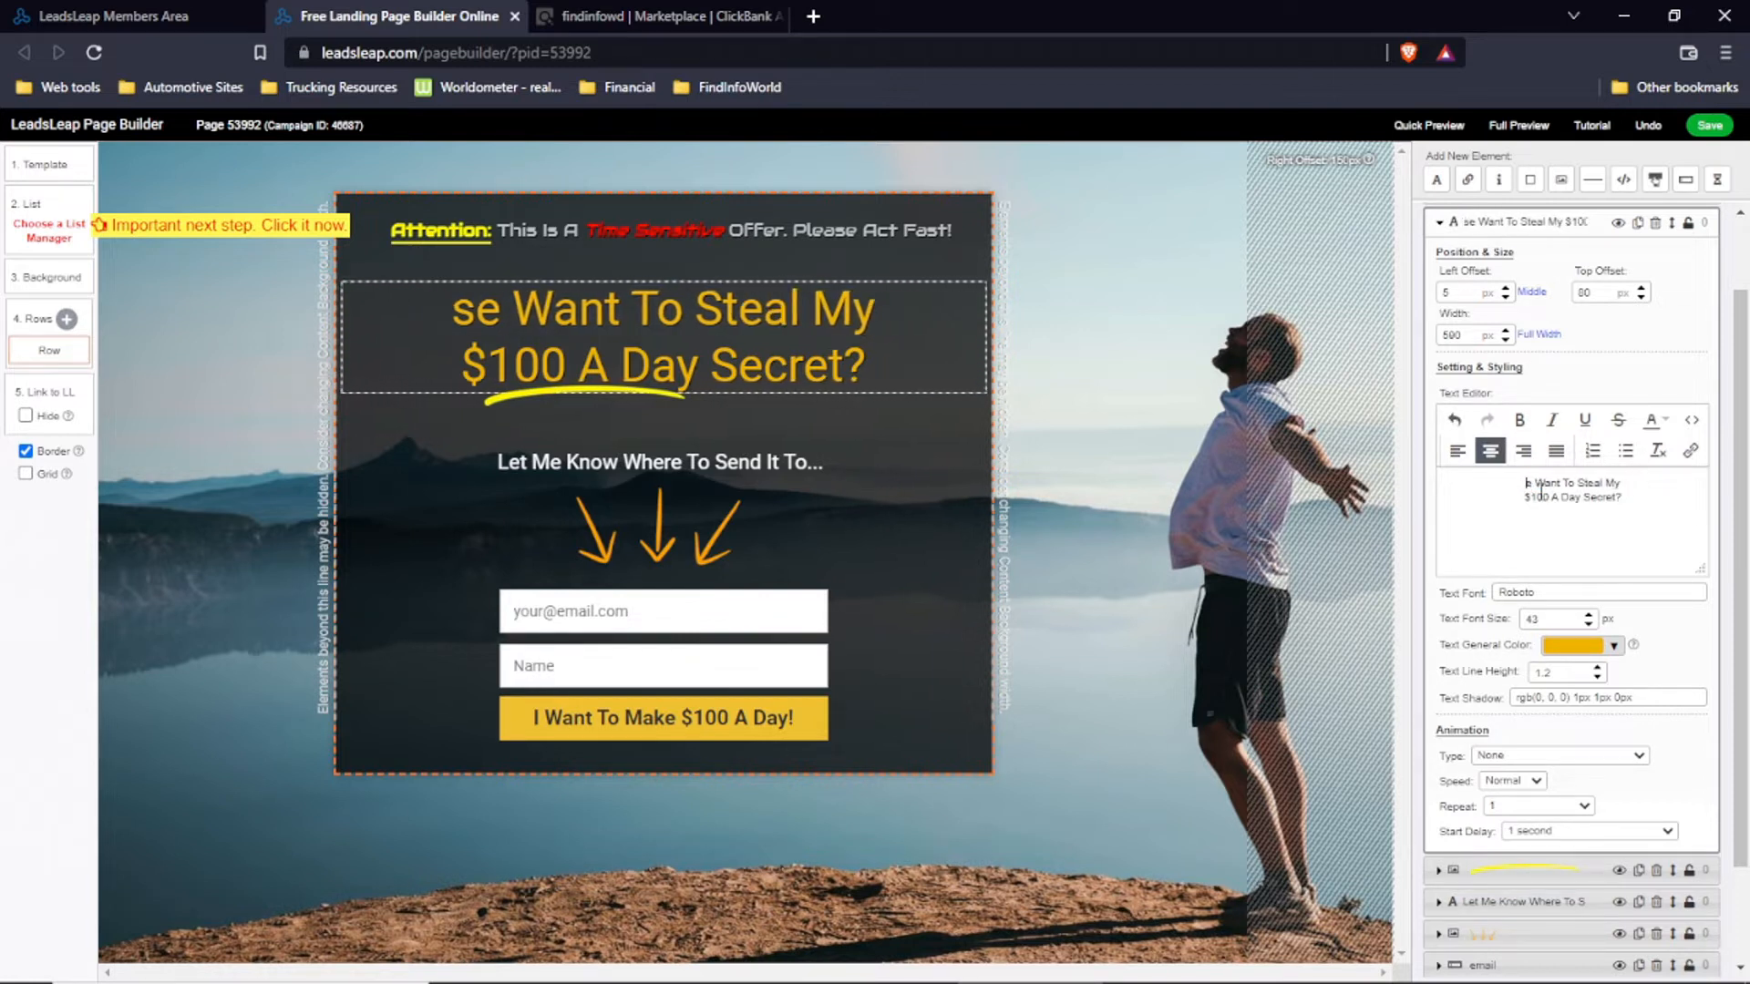
key(Delete)
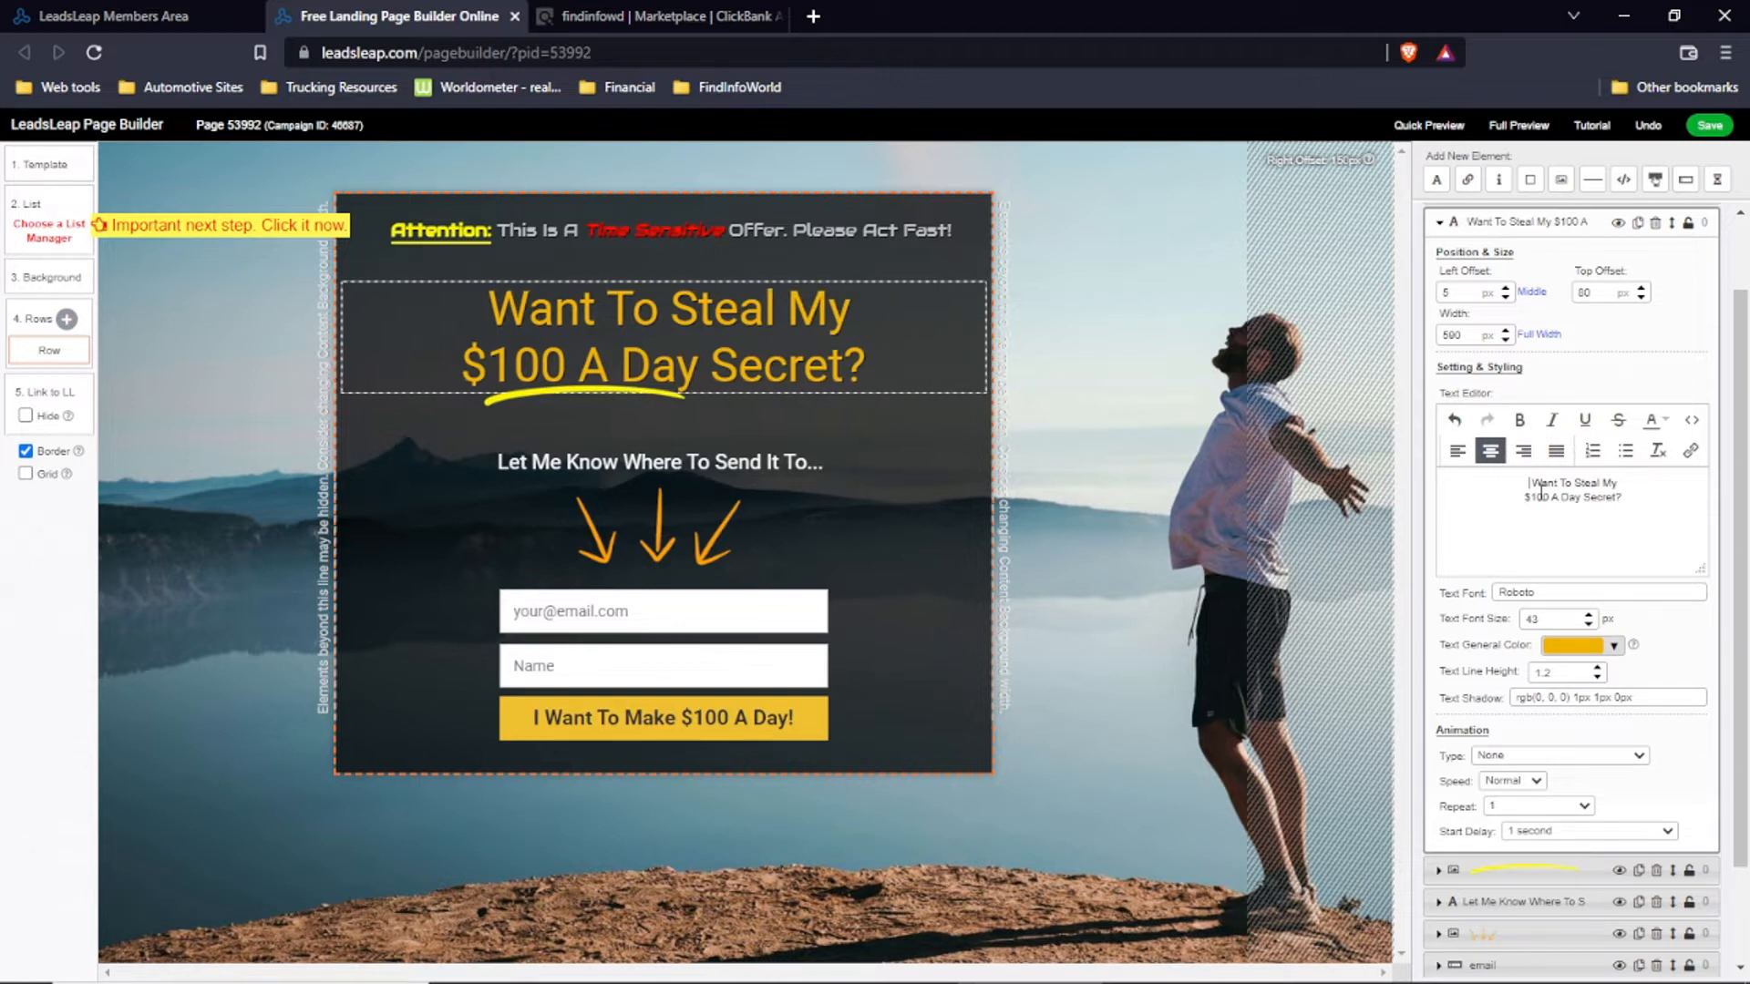
text(Do You)
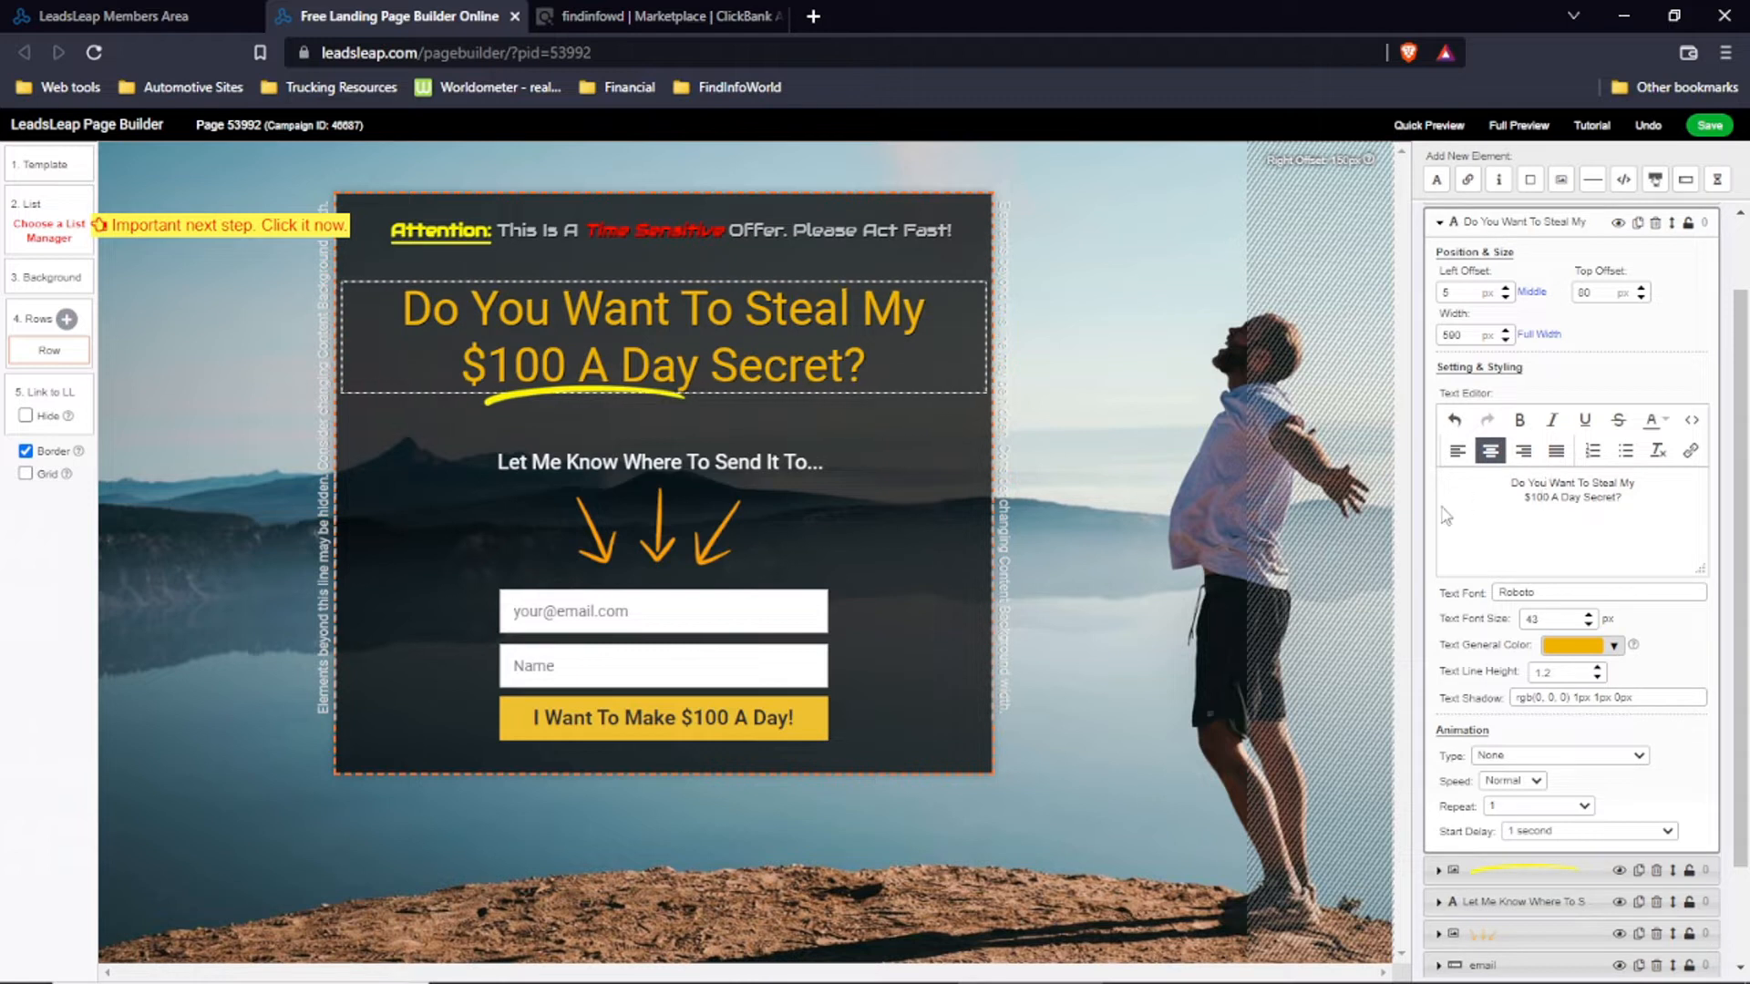
Step: Set the main headline's general text color to white, rgb(255, 255, 255)
click(1613, 645)
click(1480, 689)
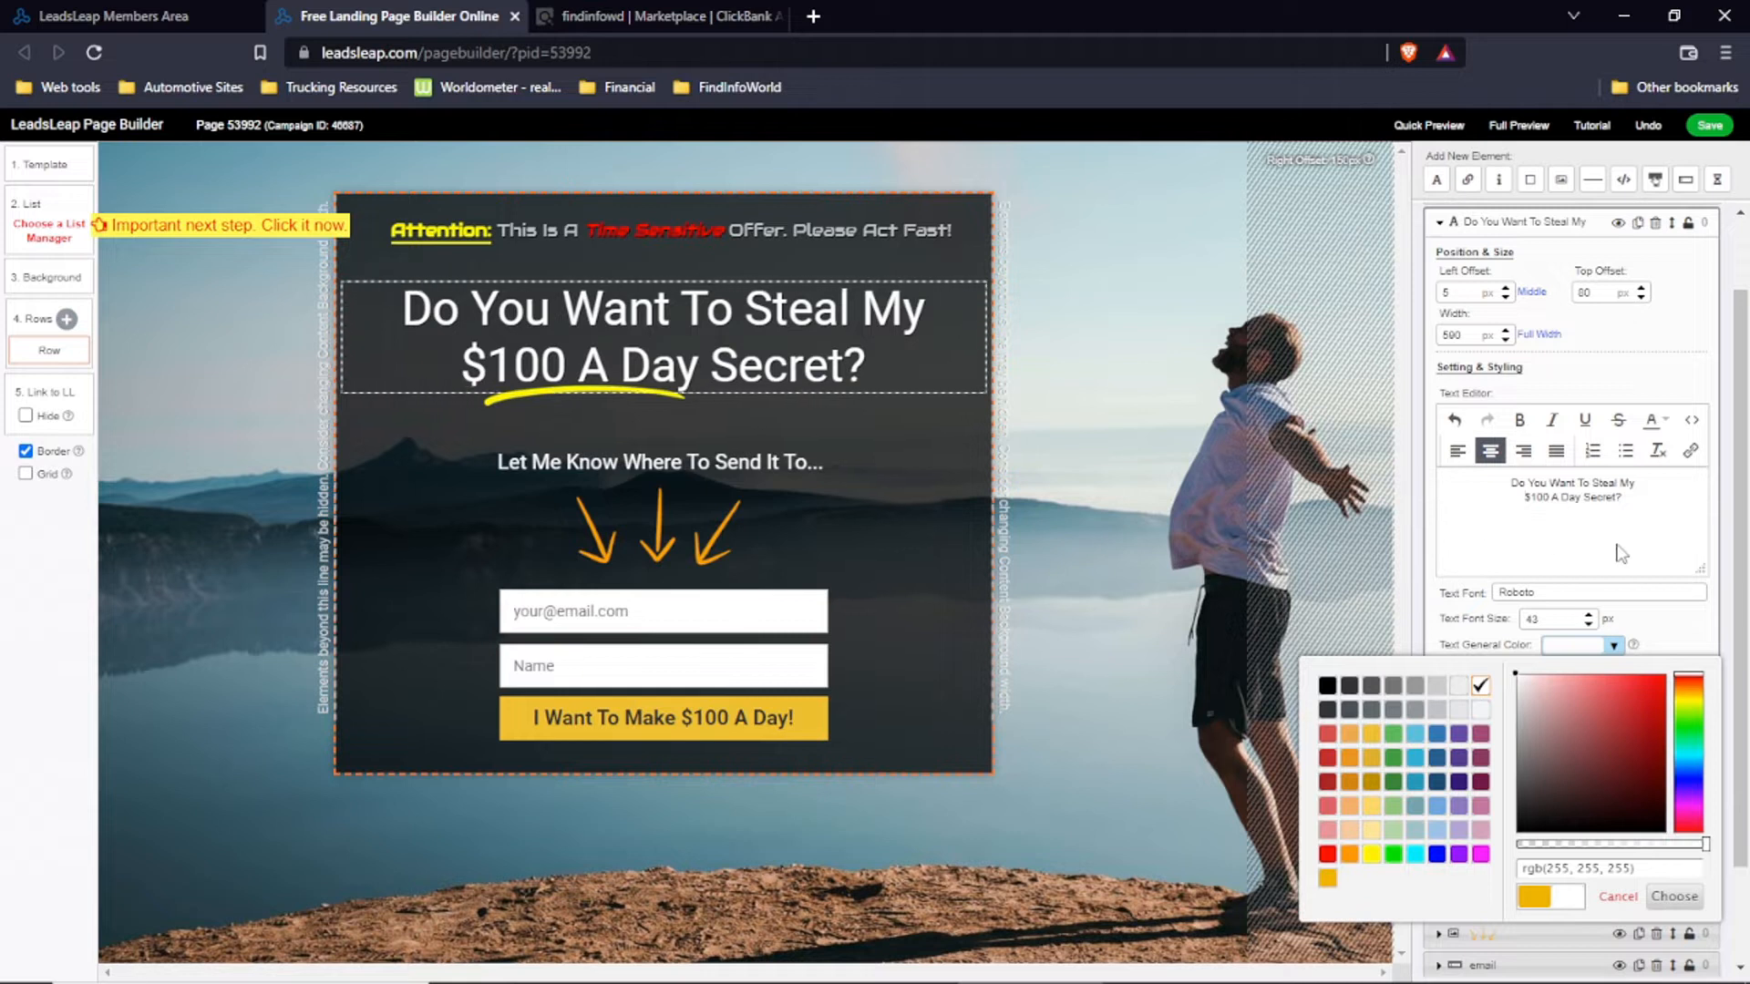
click(1664, 619)
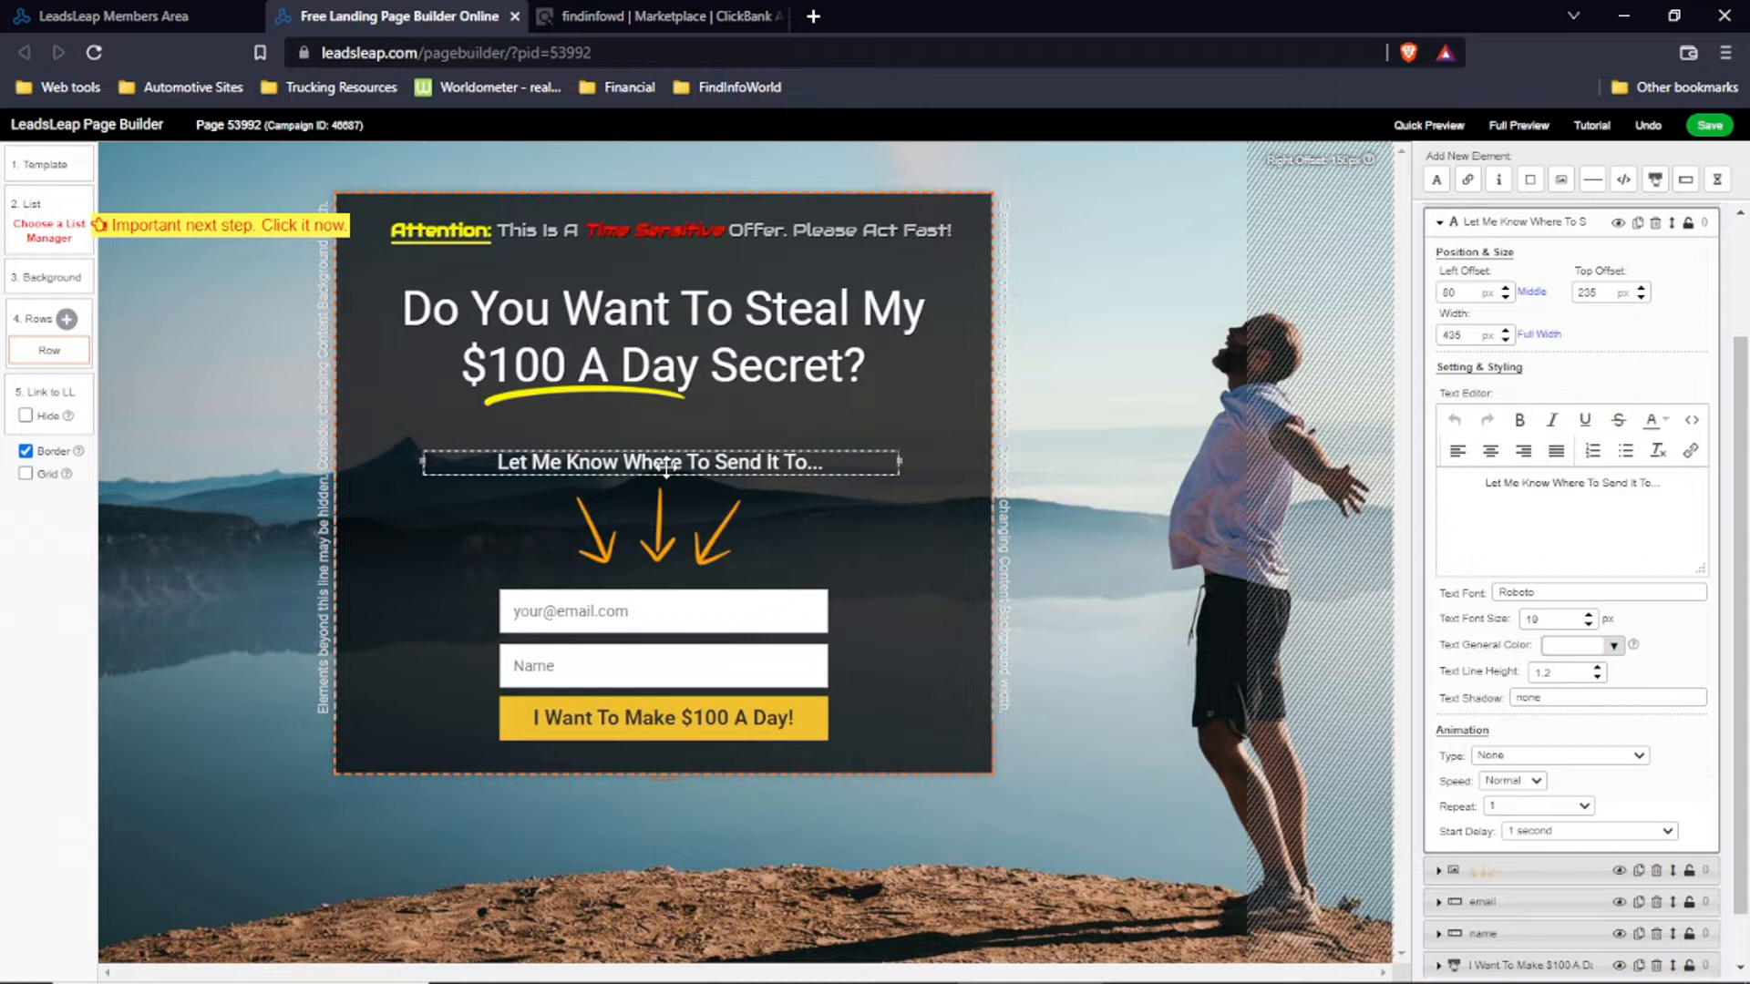
Step: Replace the three orange arrows image with the red curved arrow pointing down and right from the Object image gallery
click(663, 518)
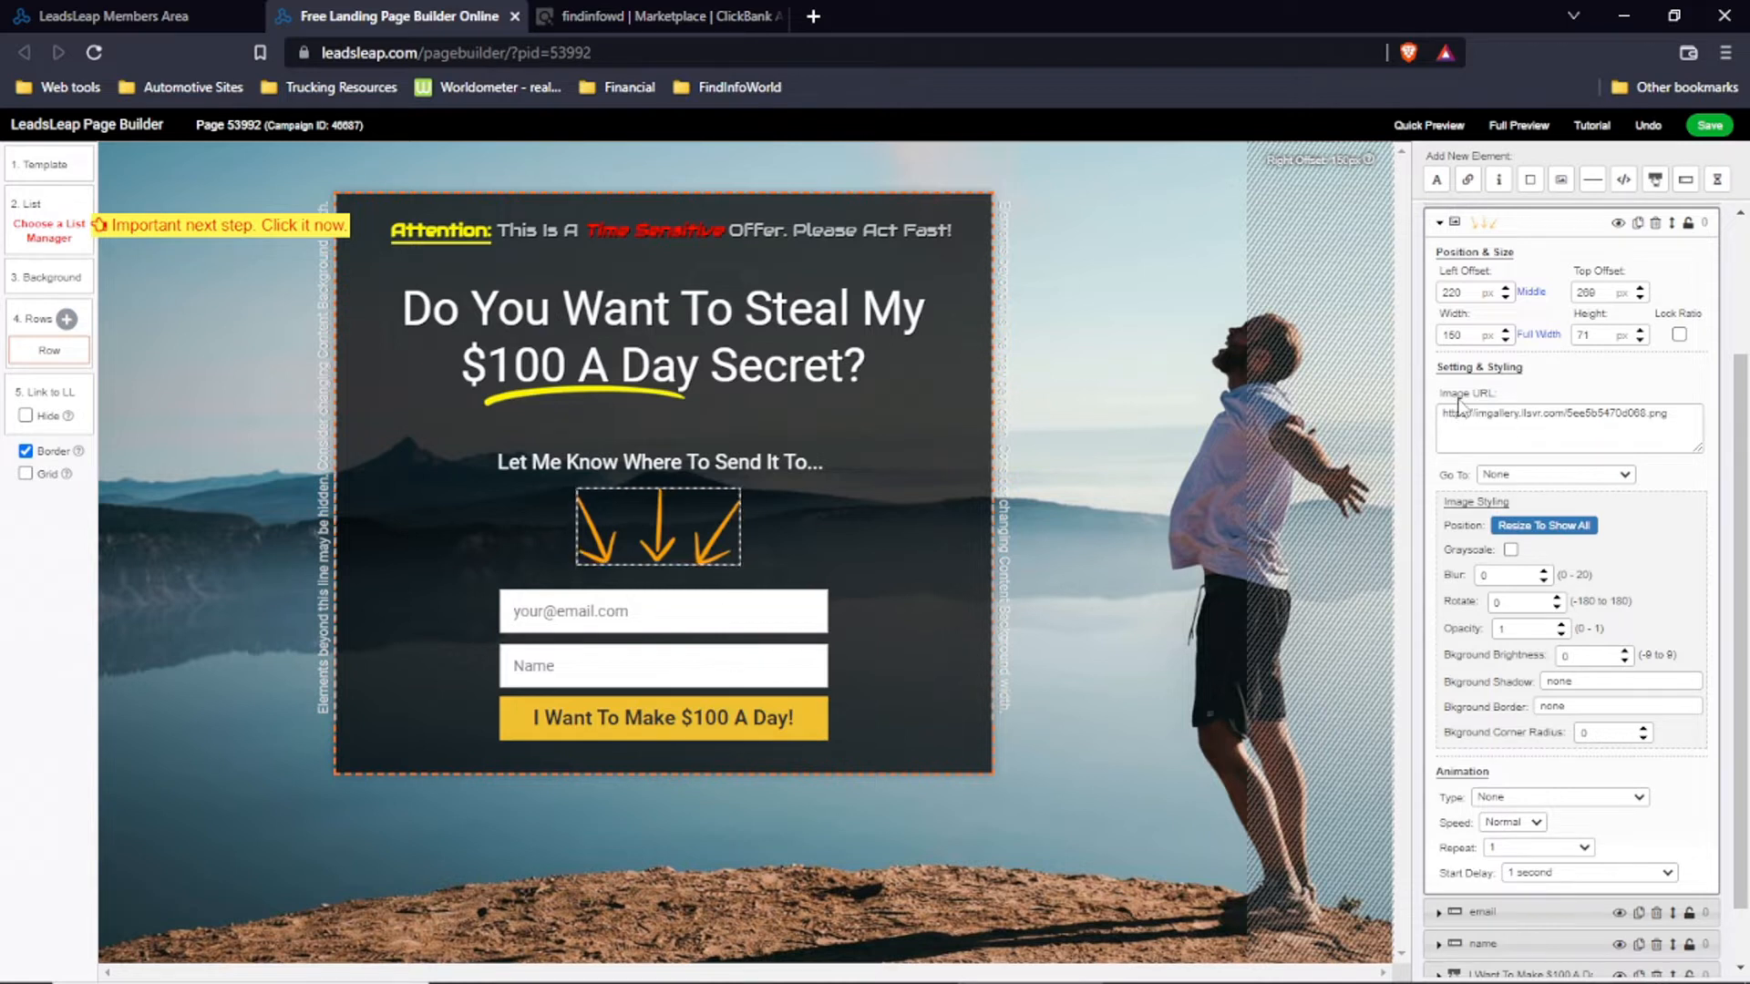
click(1557, 432)
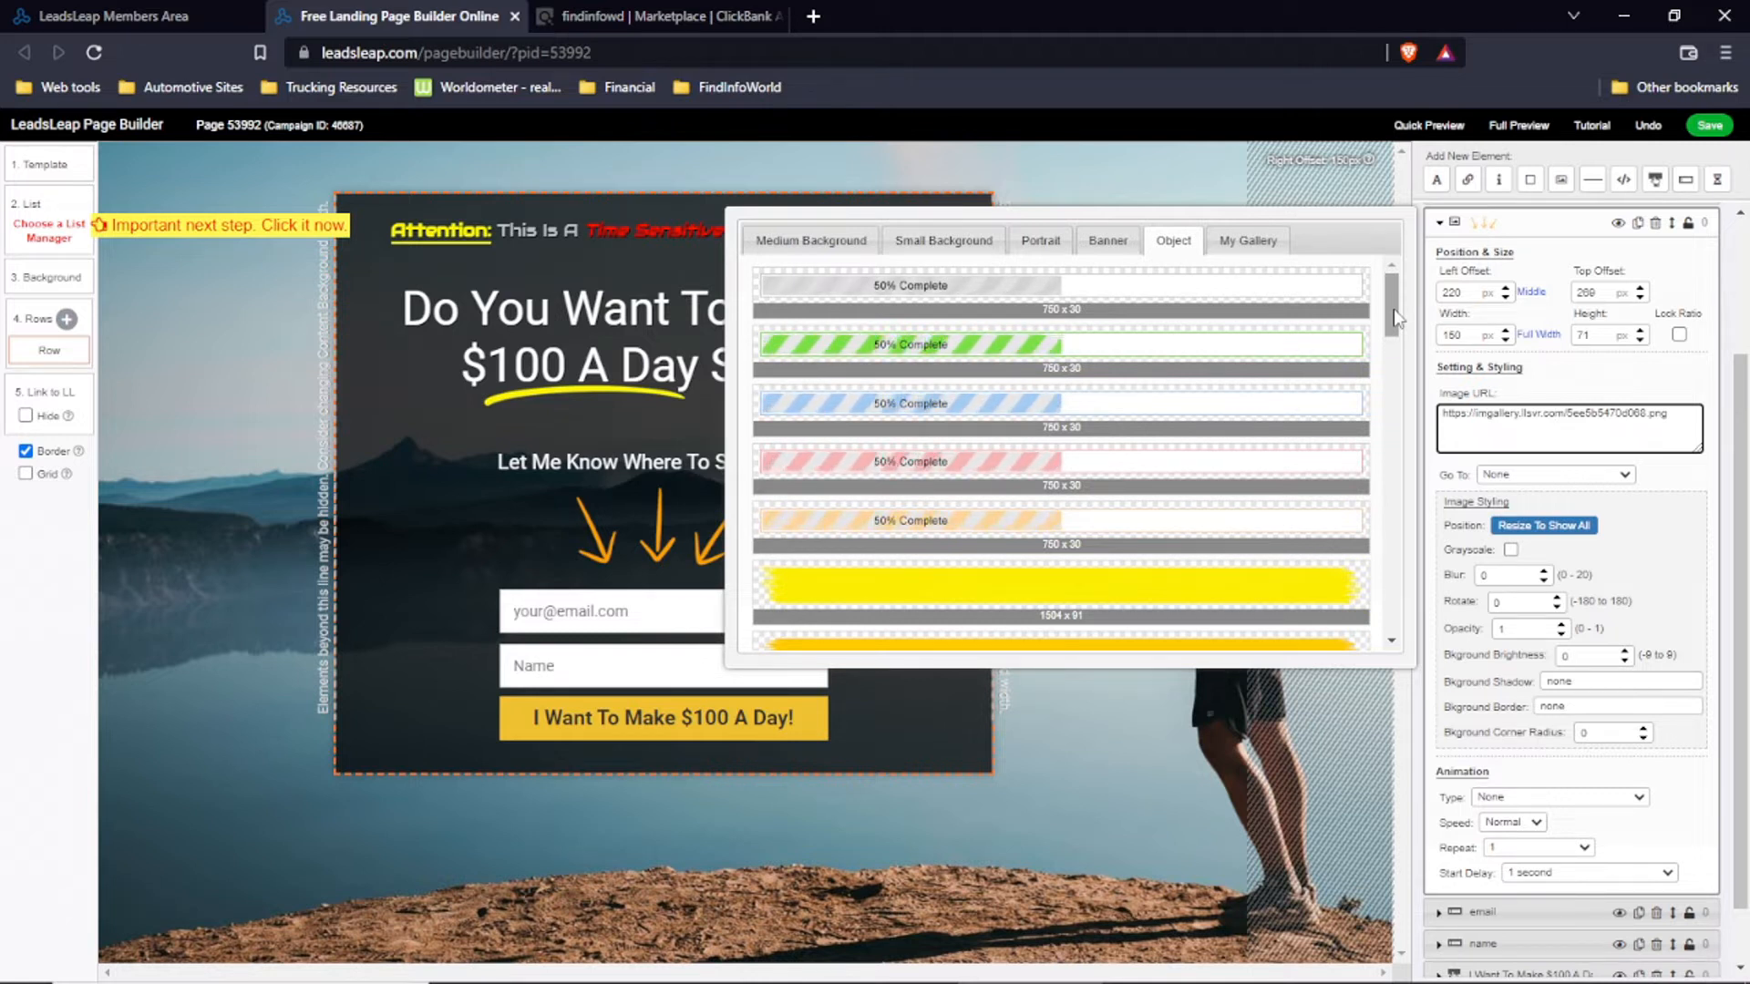
mouse_move(1393, 313)
mouse_down()
mouse_move(1396, 672)
mouse_move(1409, 506)
mouse_move(1393, 322)
mouse_move(1400, 496)
mouse_up()
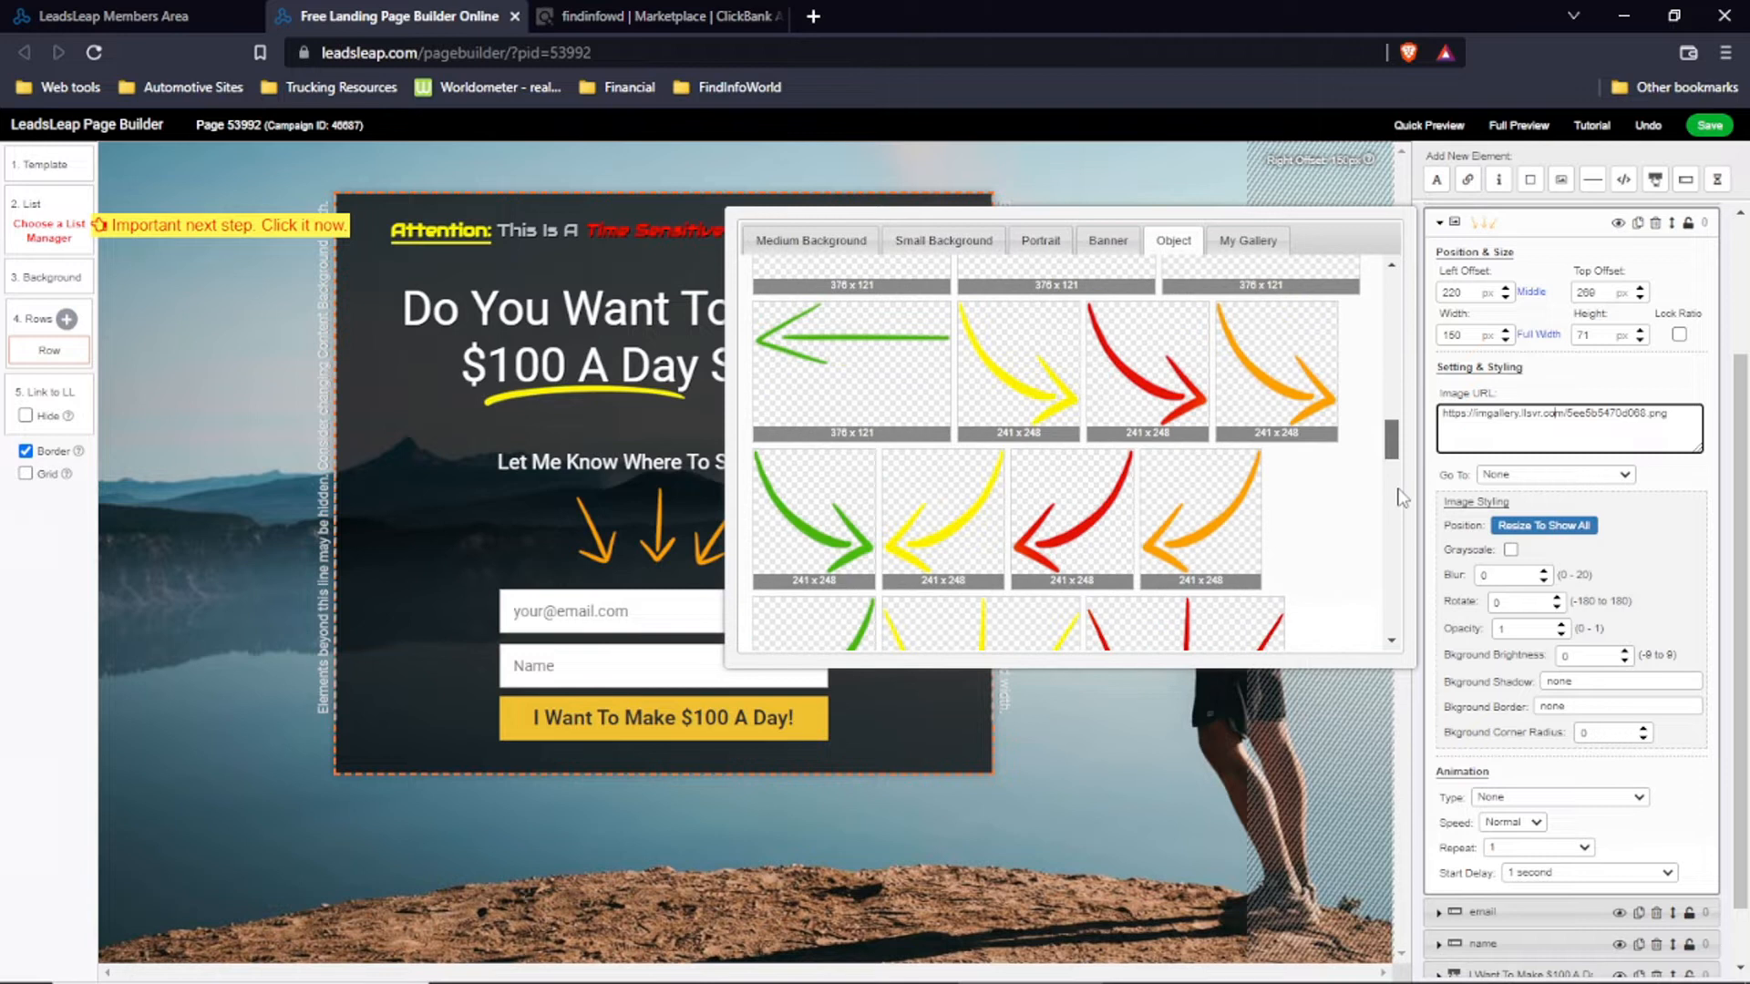
click(1166, 402)
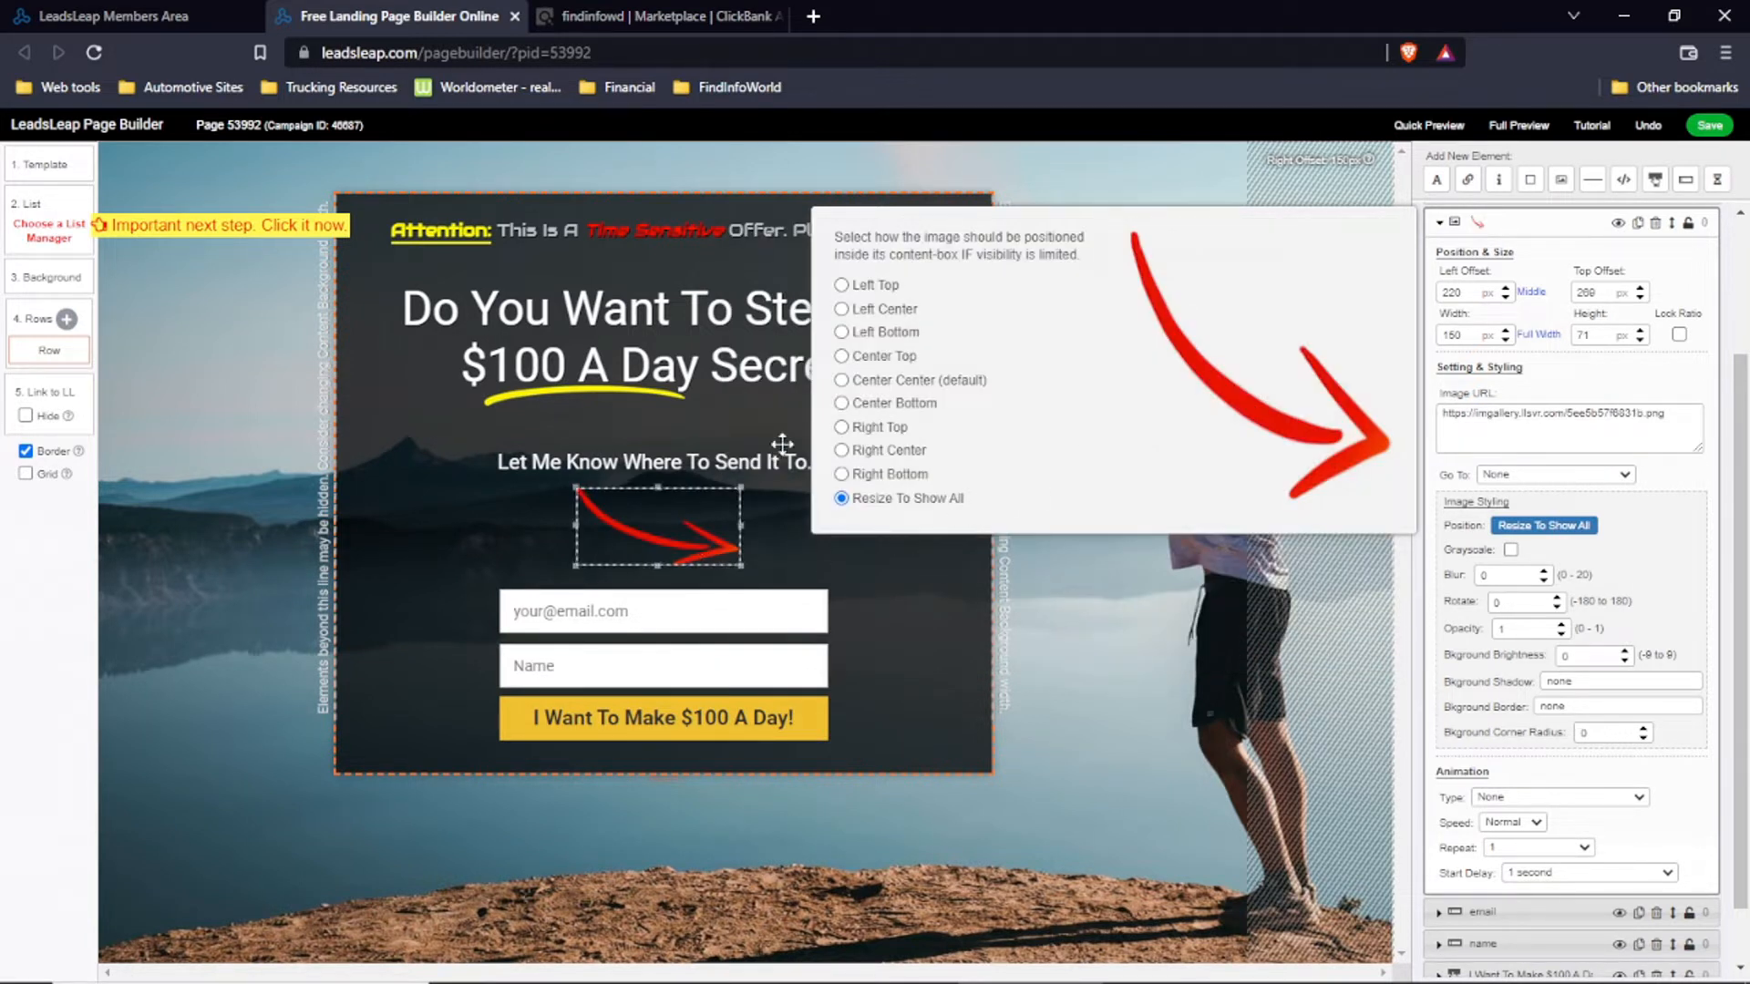
Step: Try the left, center and right position options for the red arrow image, ending back on Resize To Show All
click(841, 286)
click(842, 309)
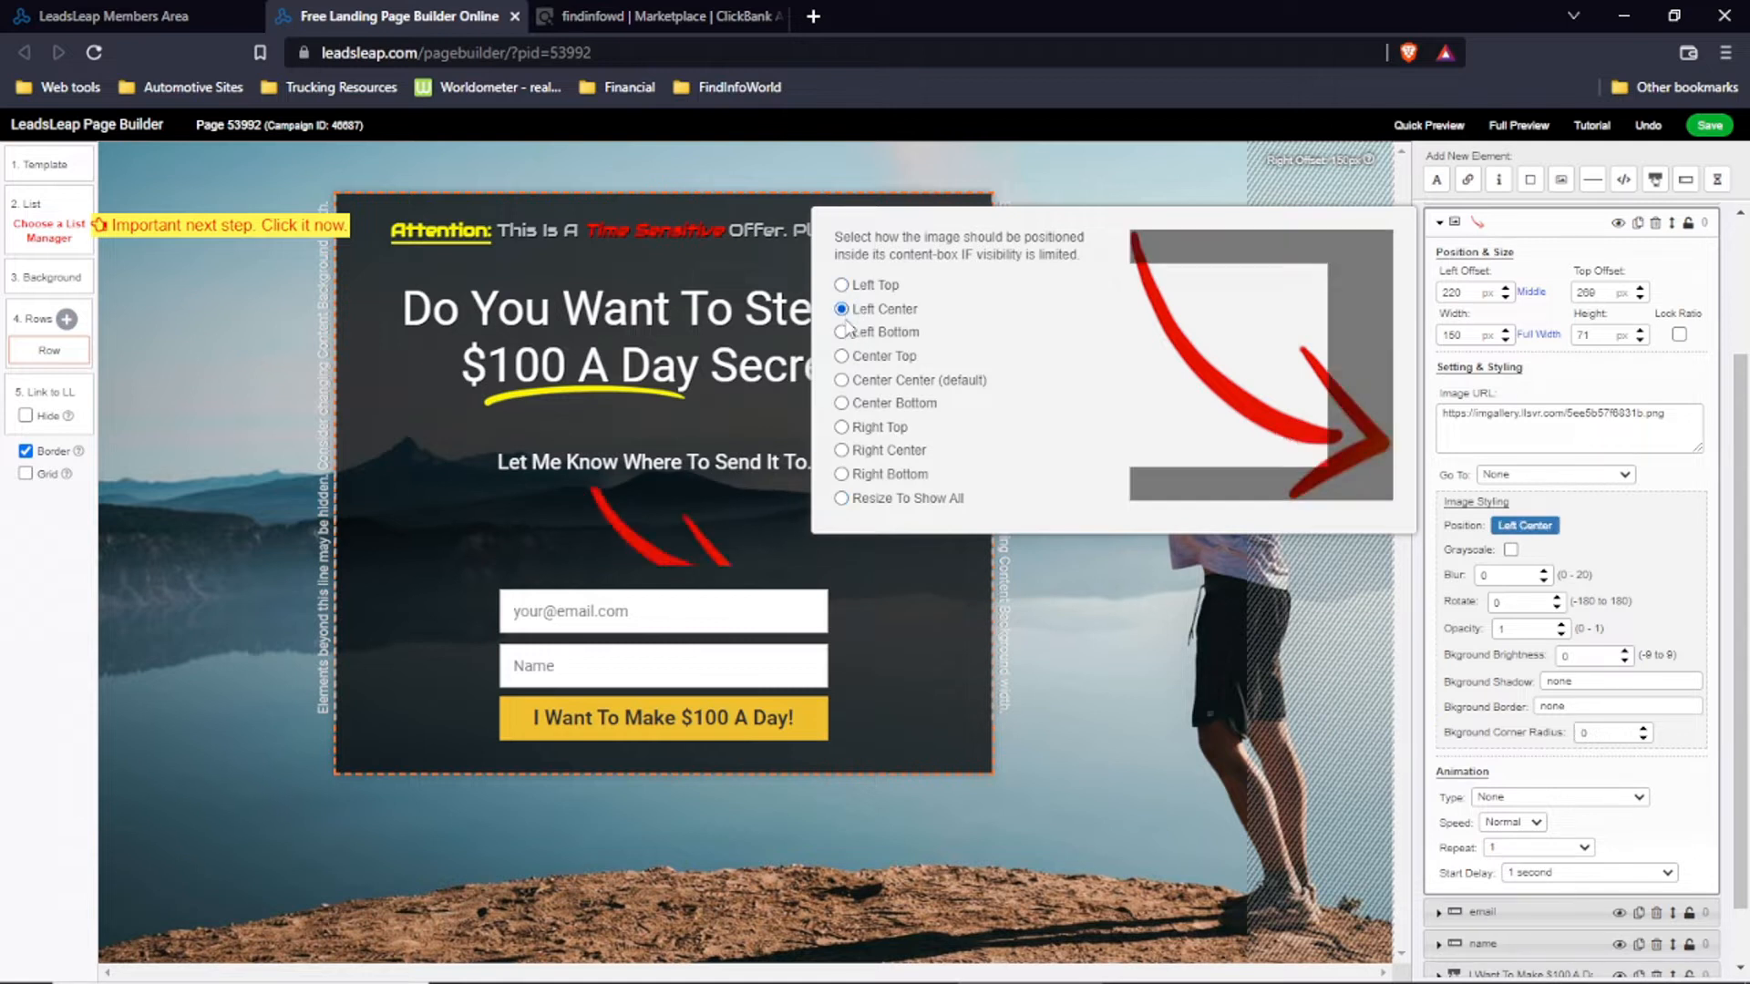
click(840, 333)
click(841, 356)
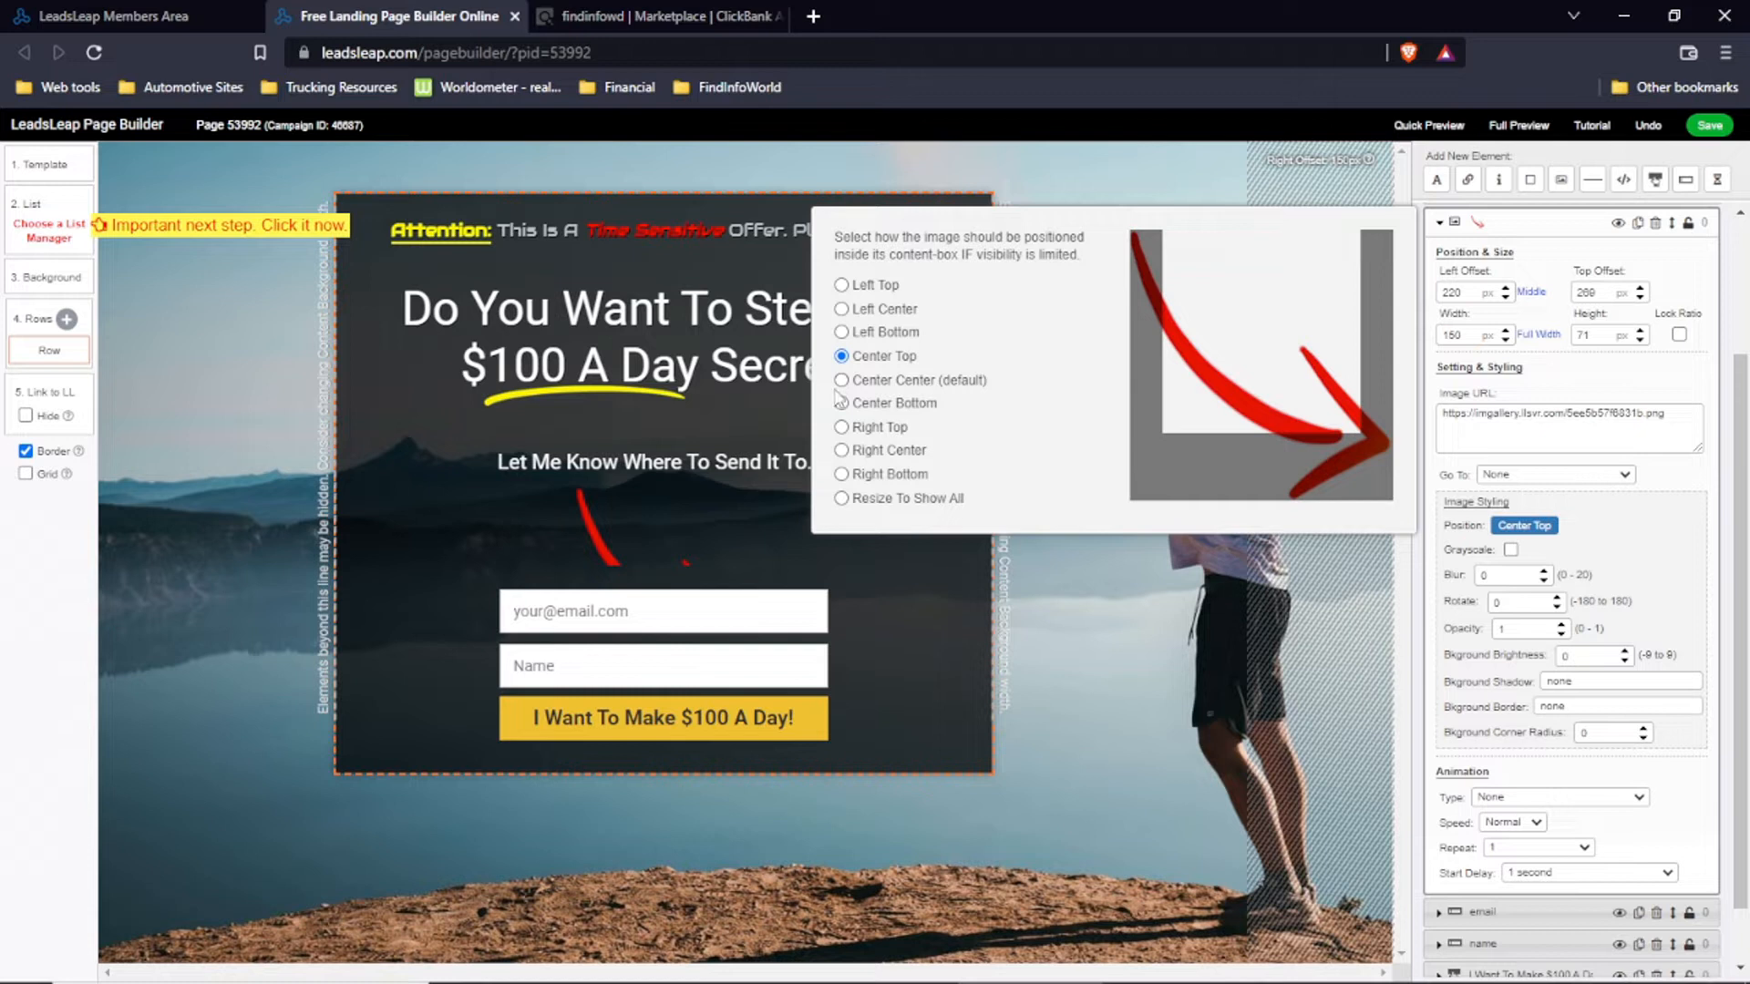
click(842, 332)
click(842, 403)
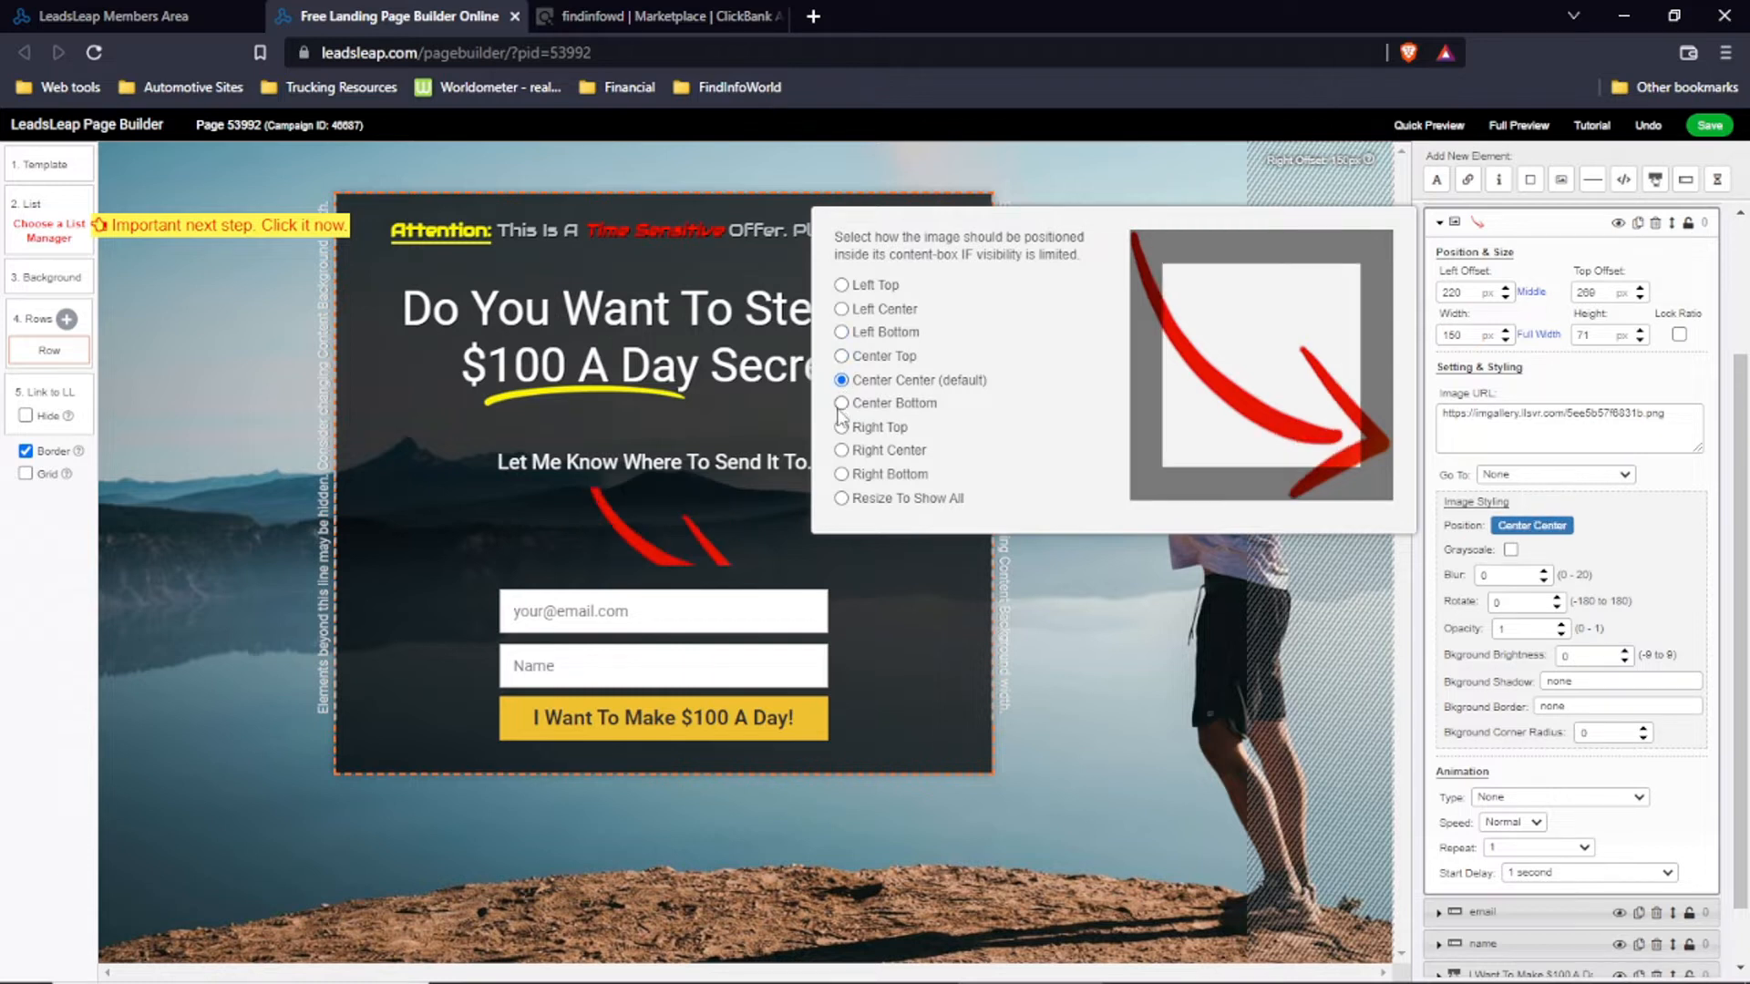
click(841, 427)
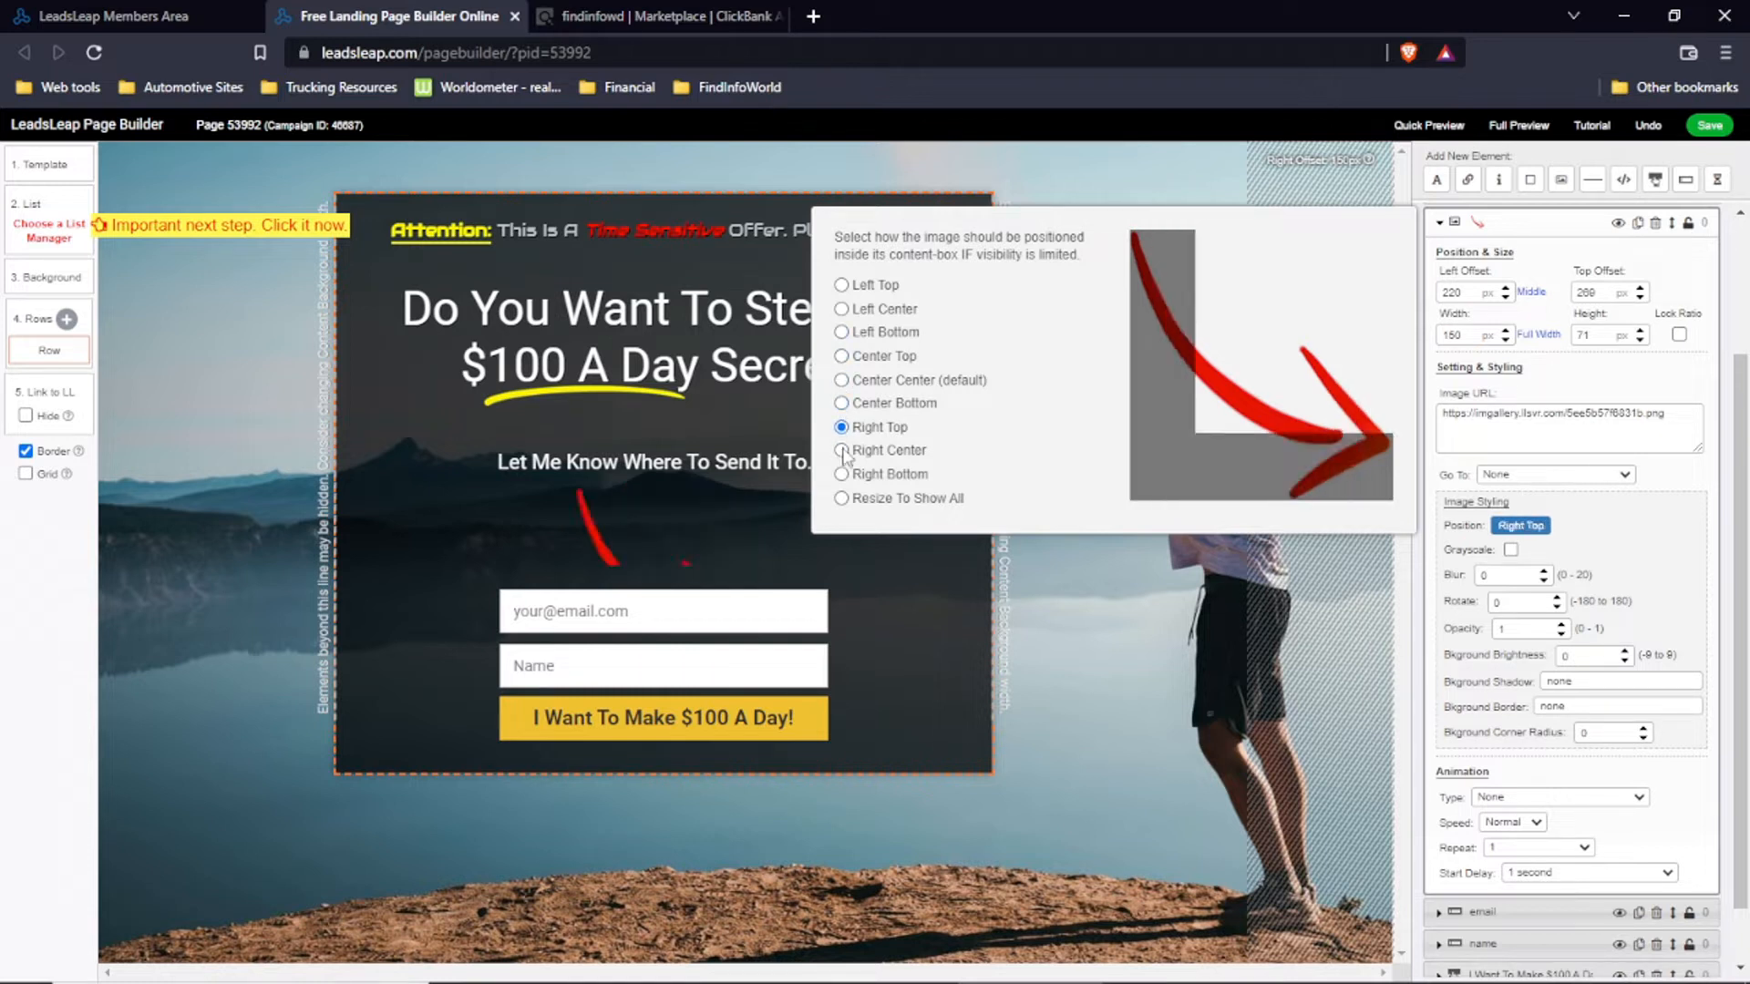
click(842, 450)
click(841, 474)
click(841, 499)
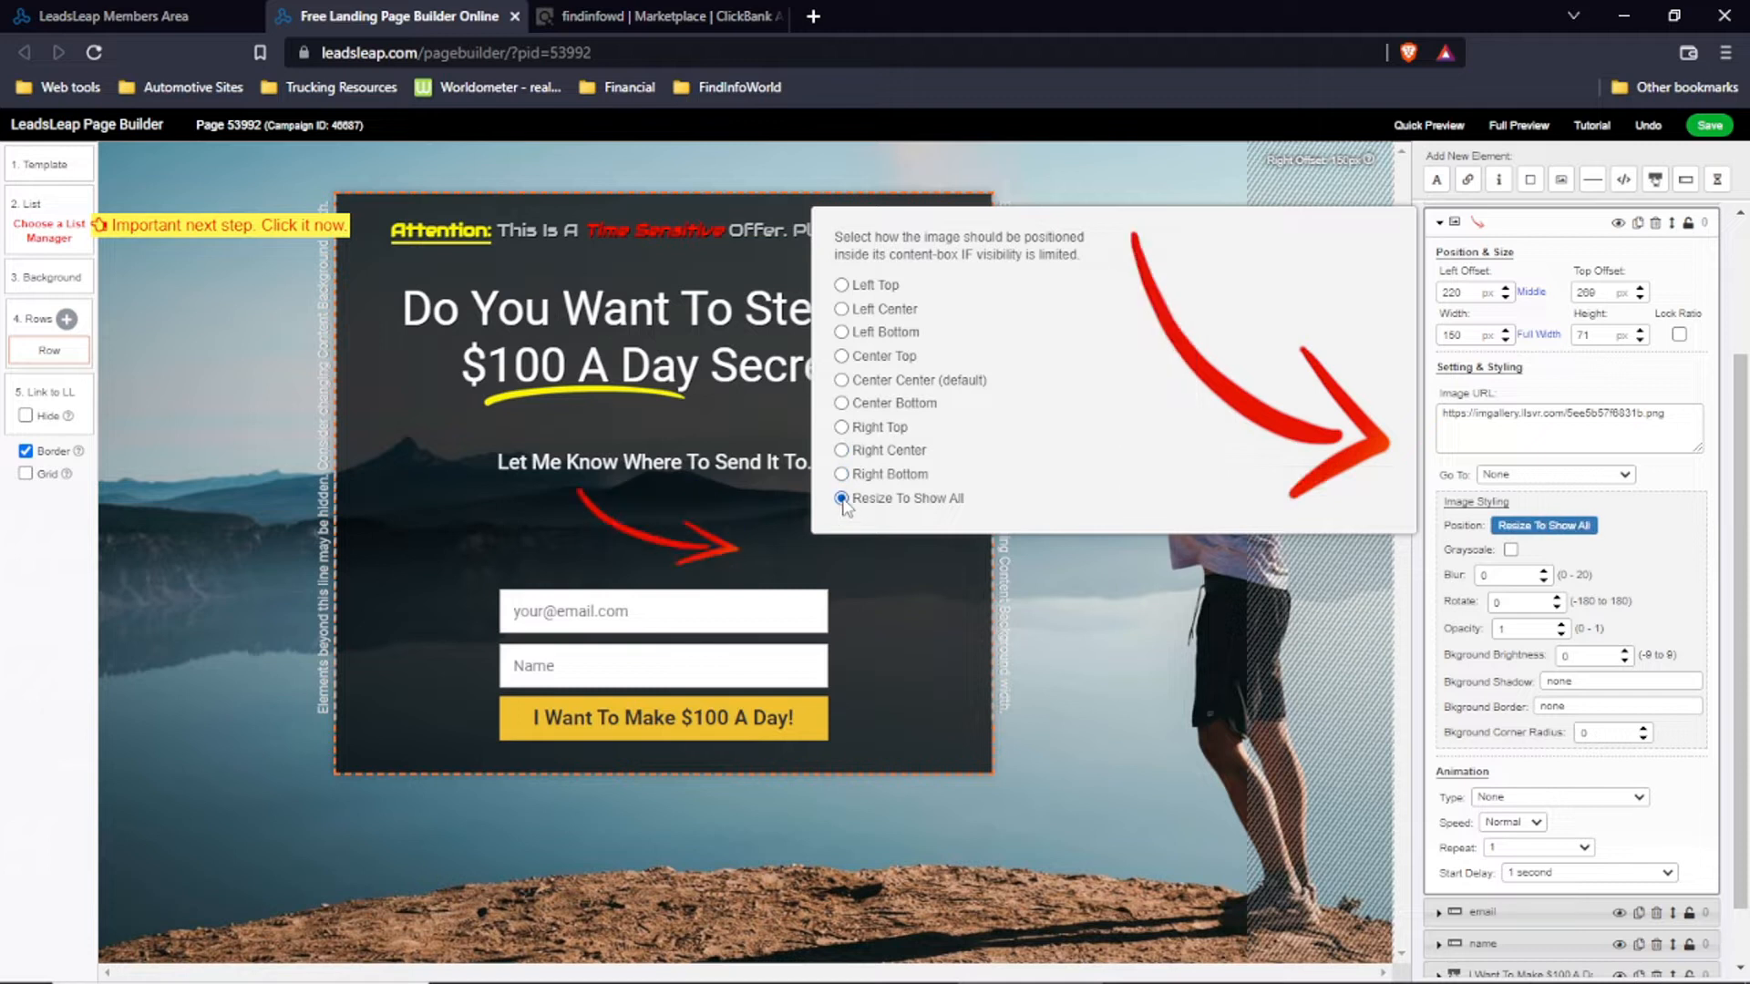
Step: Place the red arrow beside the left edge of the form fields and resize it to about 90 by 196 px
drag(672, 528, 404, 519)
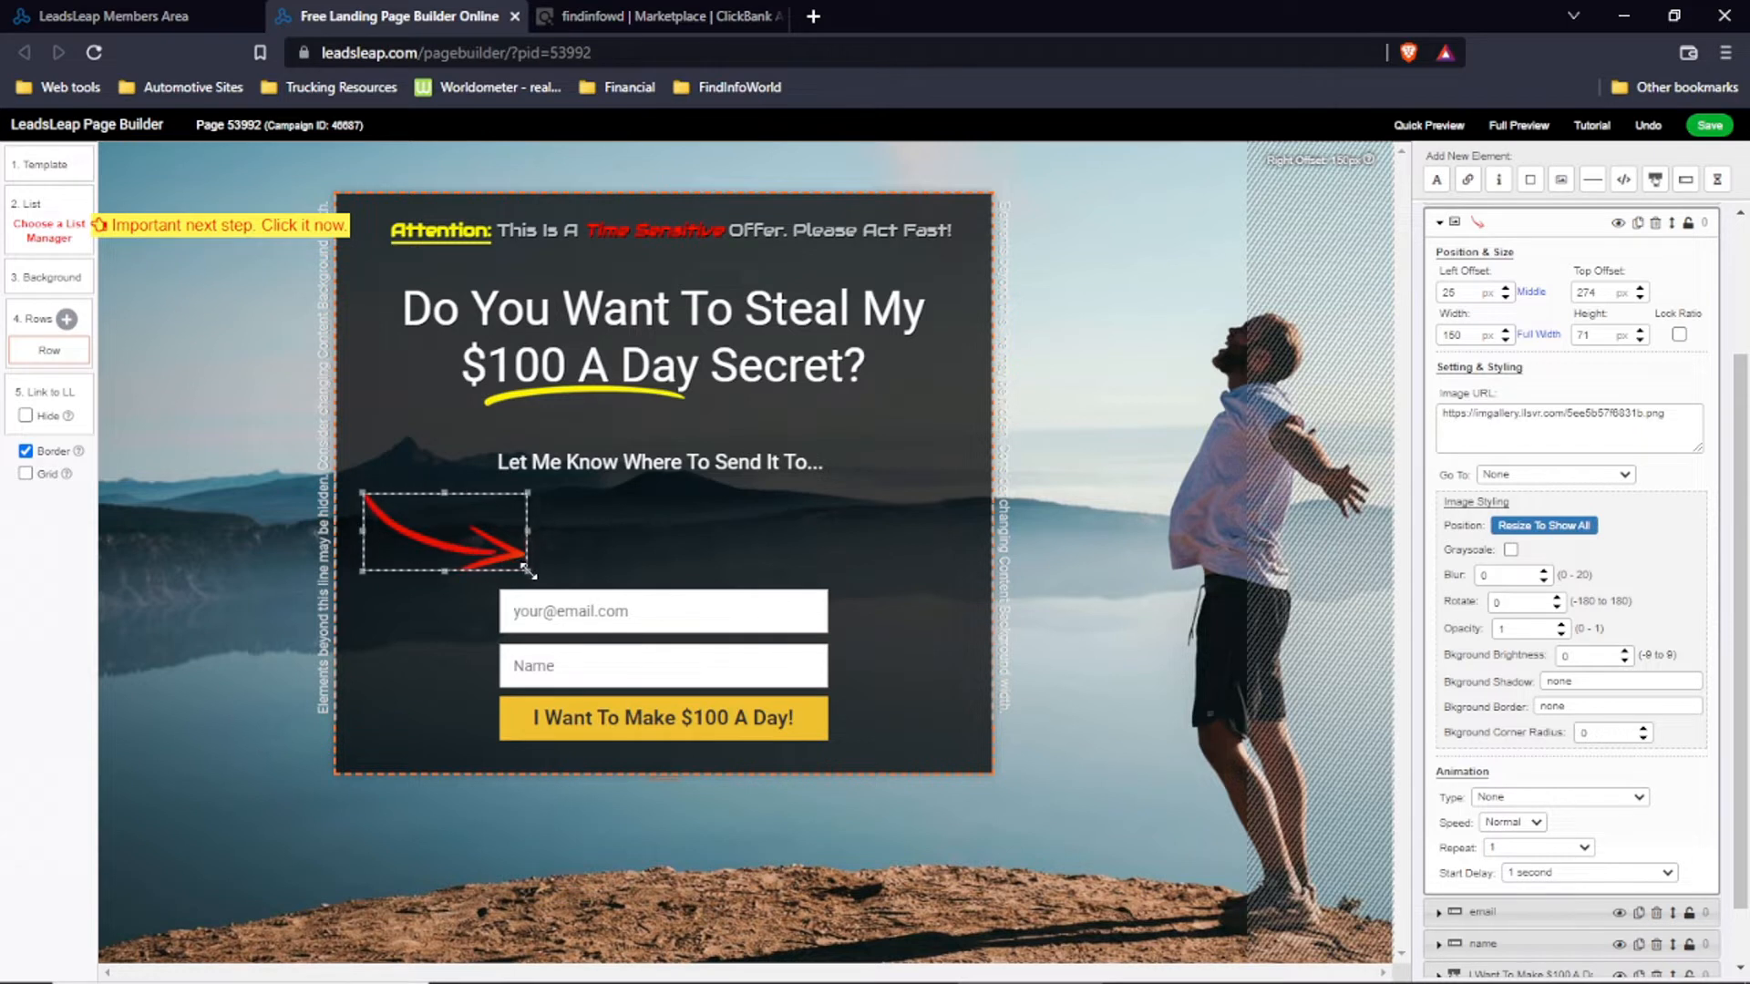
drag(522, 576, 462, 707)
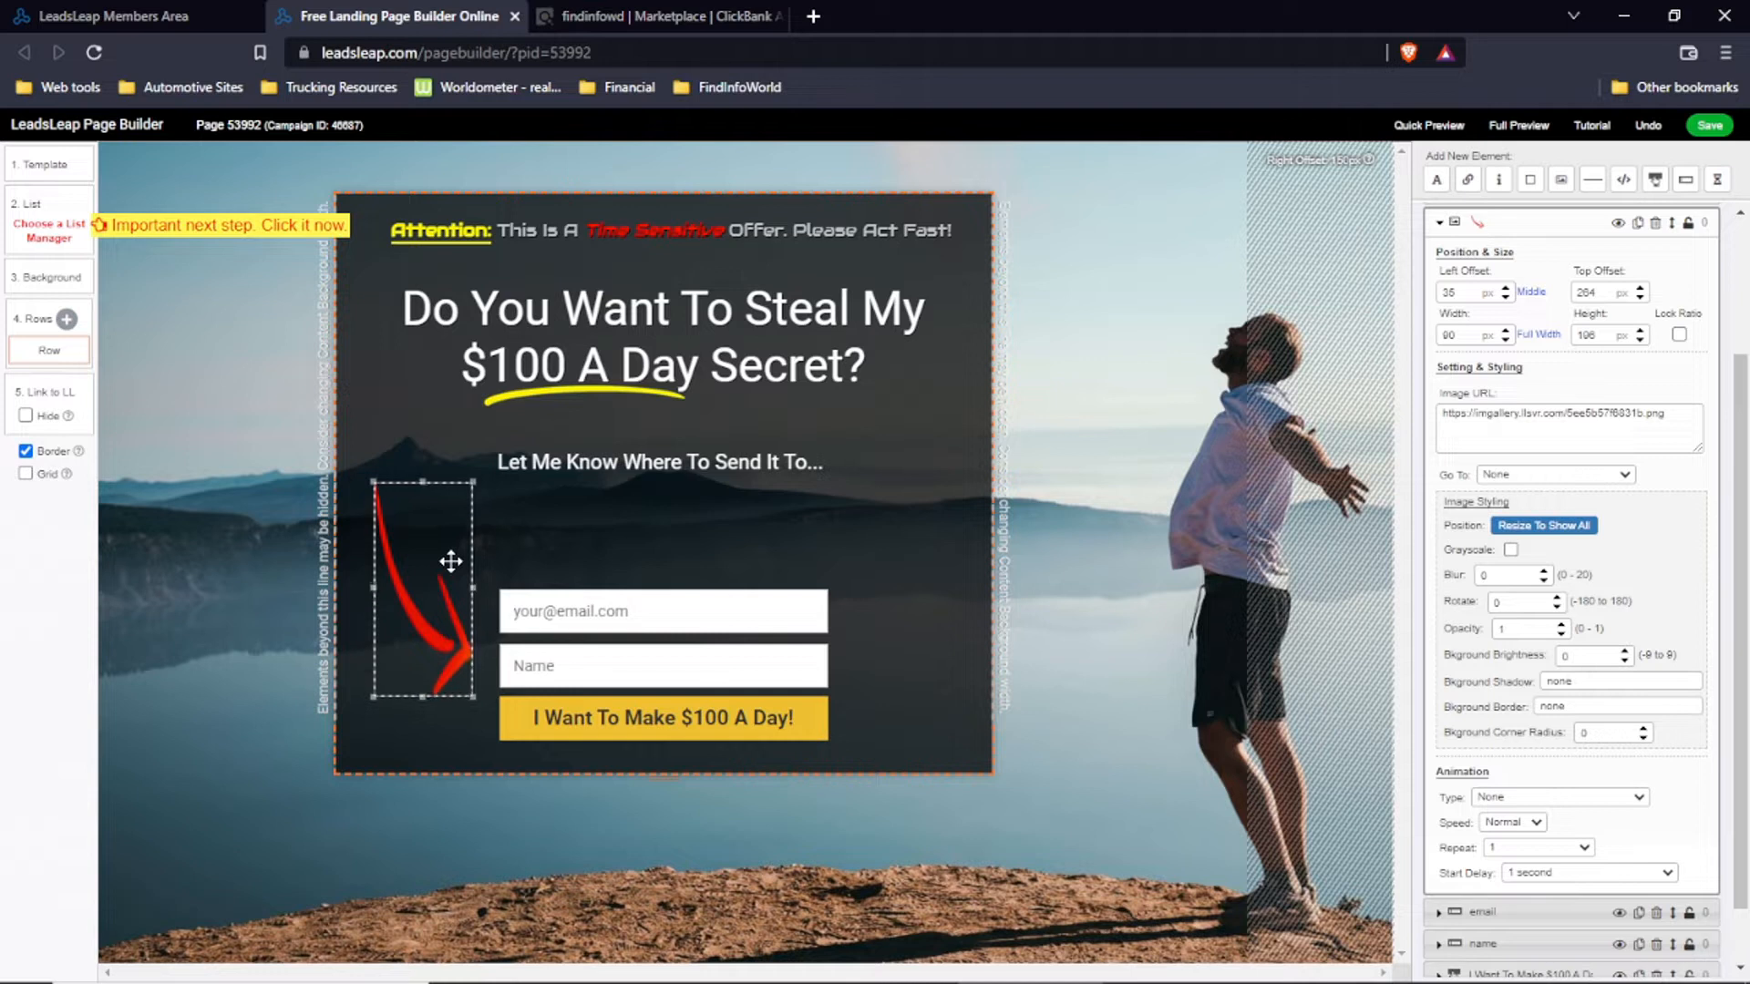
click(616, 545)
click(411, 608)
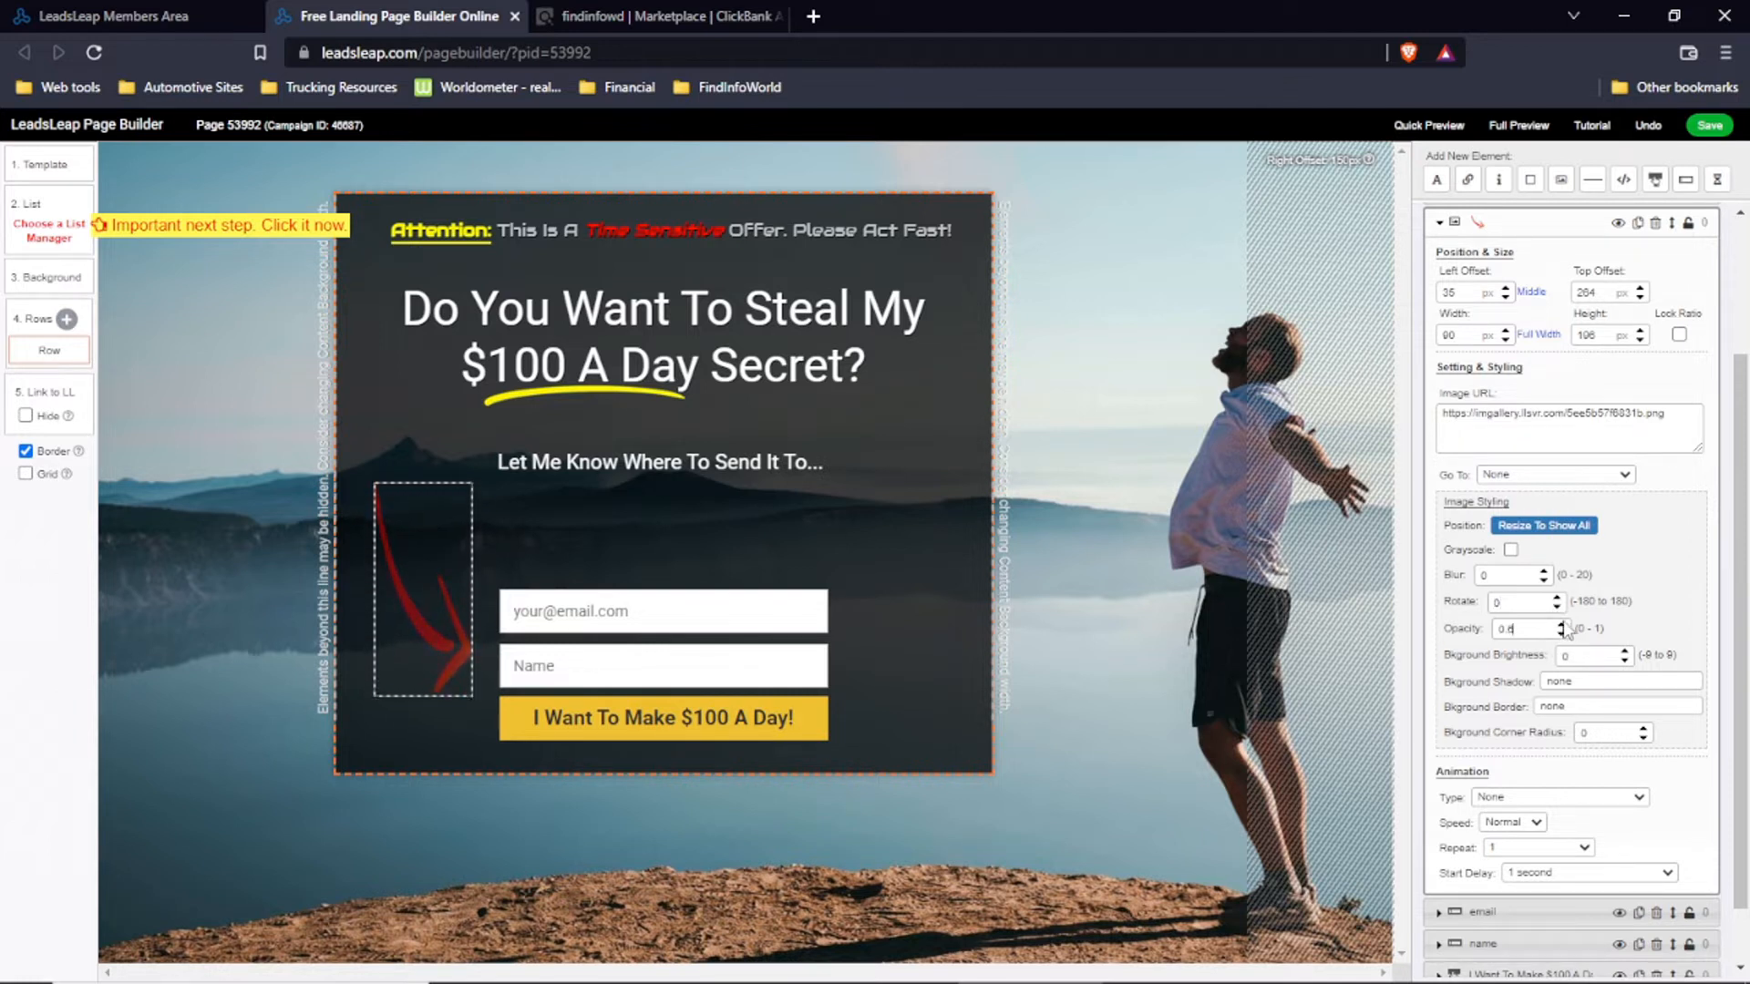
Step: Add a 0px 0px 7px 1px background shadow and a 1px solid rgb(204, 204, 204) background border to the red arrow
click(1602, 681)
click(1597, 707)
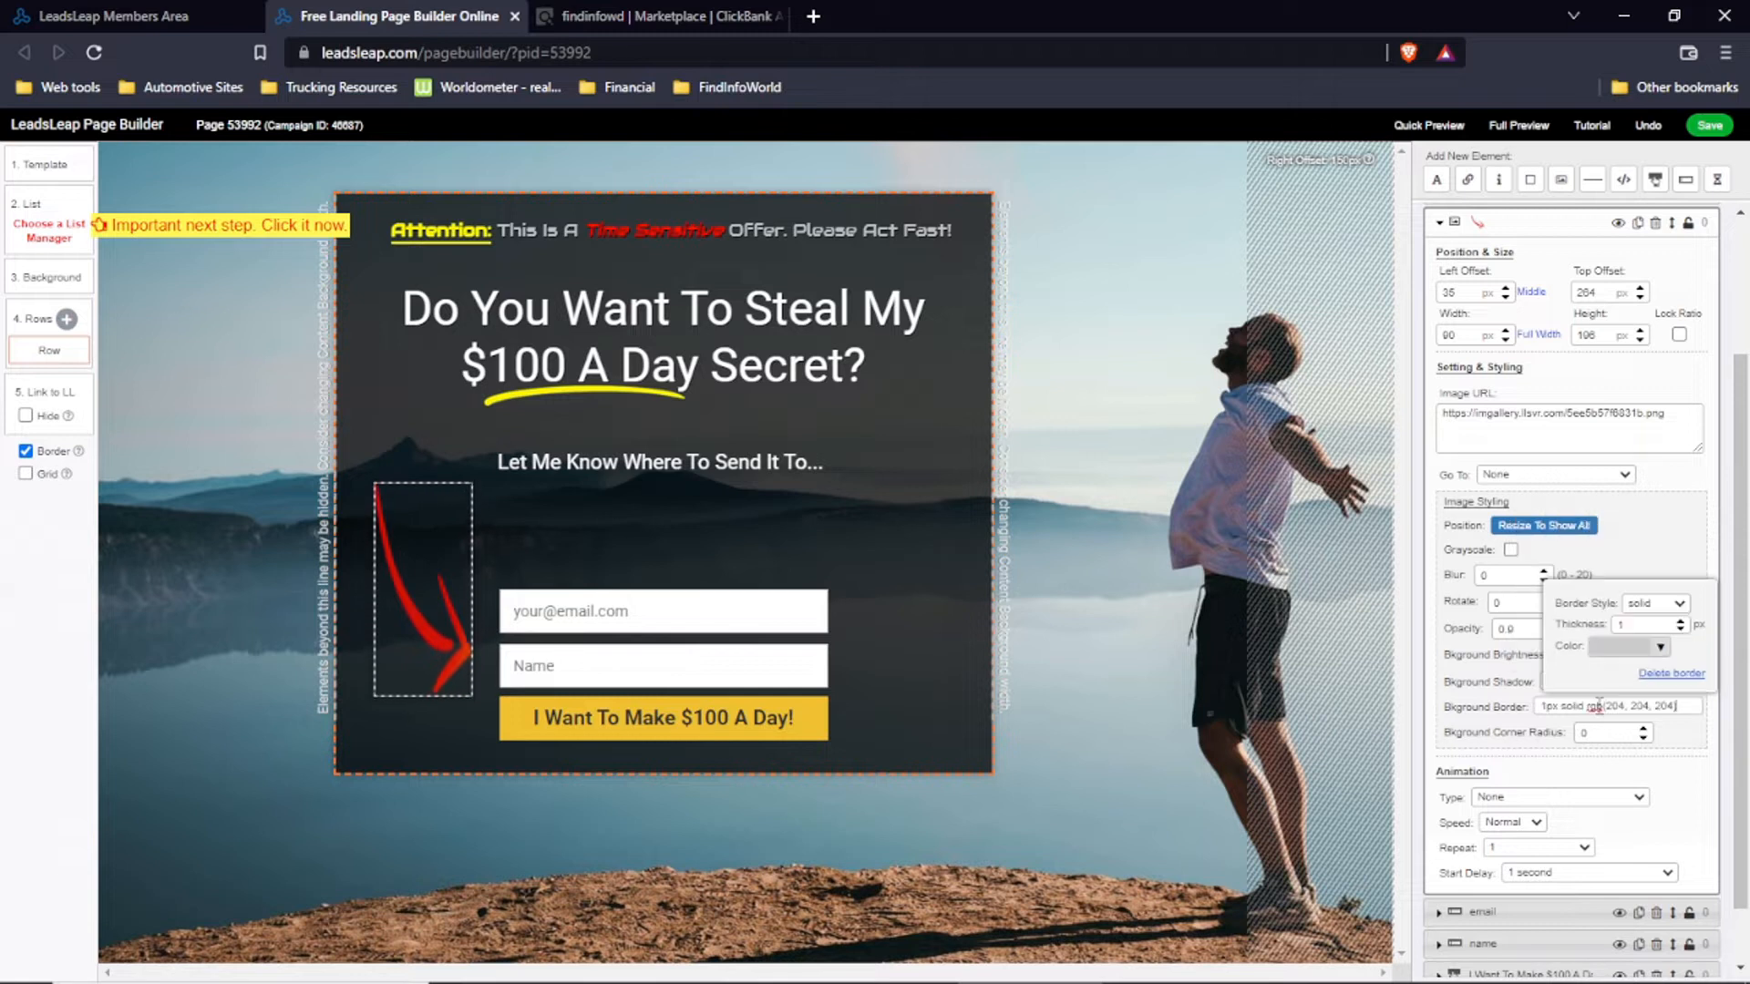
click(1571, 746)
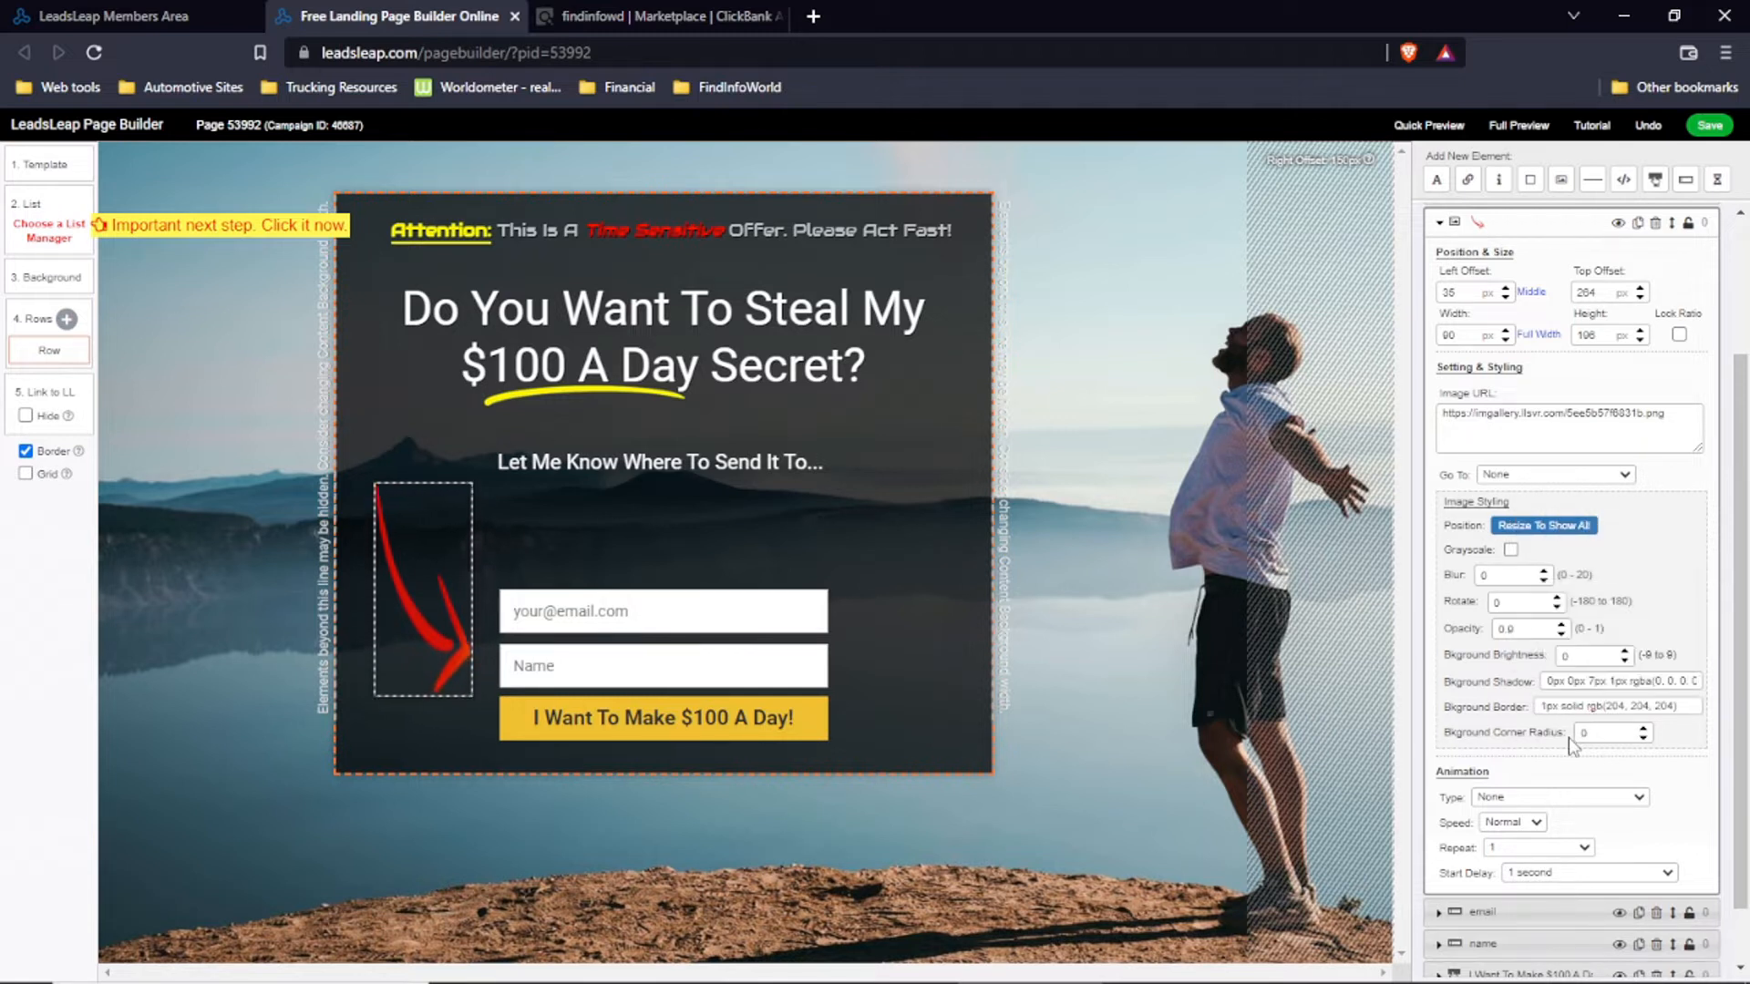
Step: Set the red arrow image's animation type to Flash
click(1643, 801)
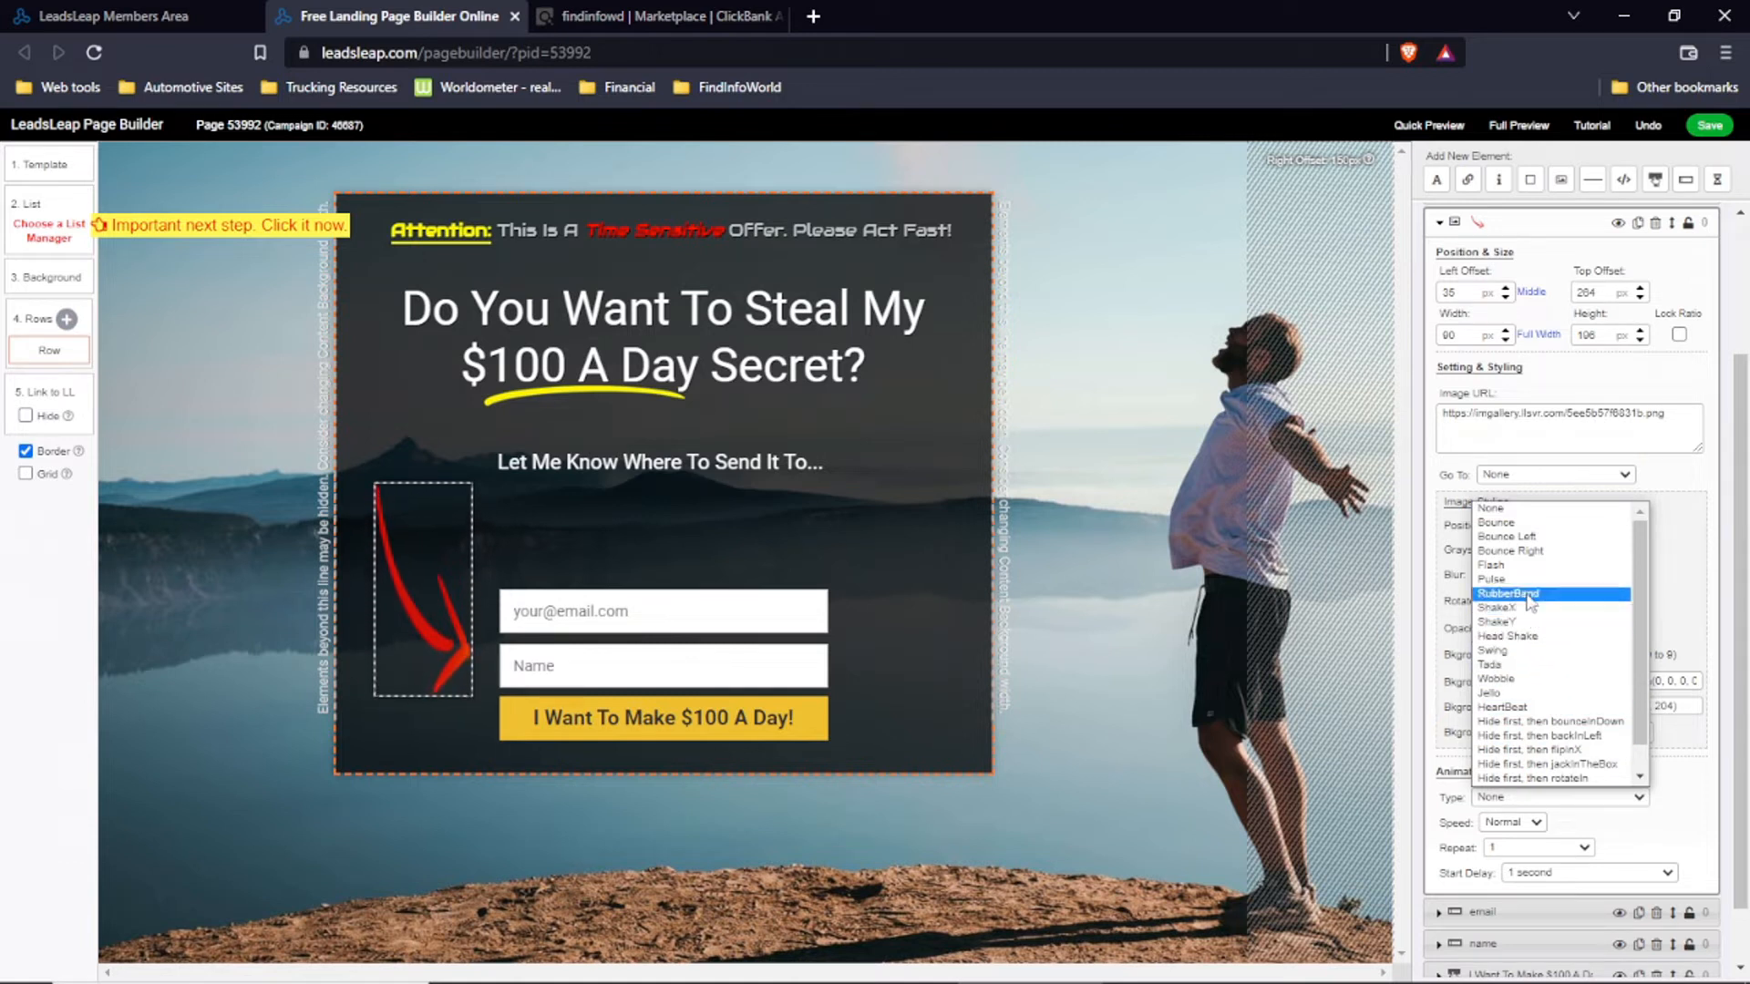
click(1529, 566)
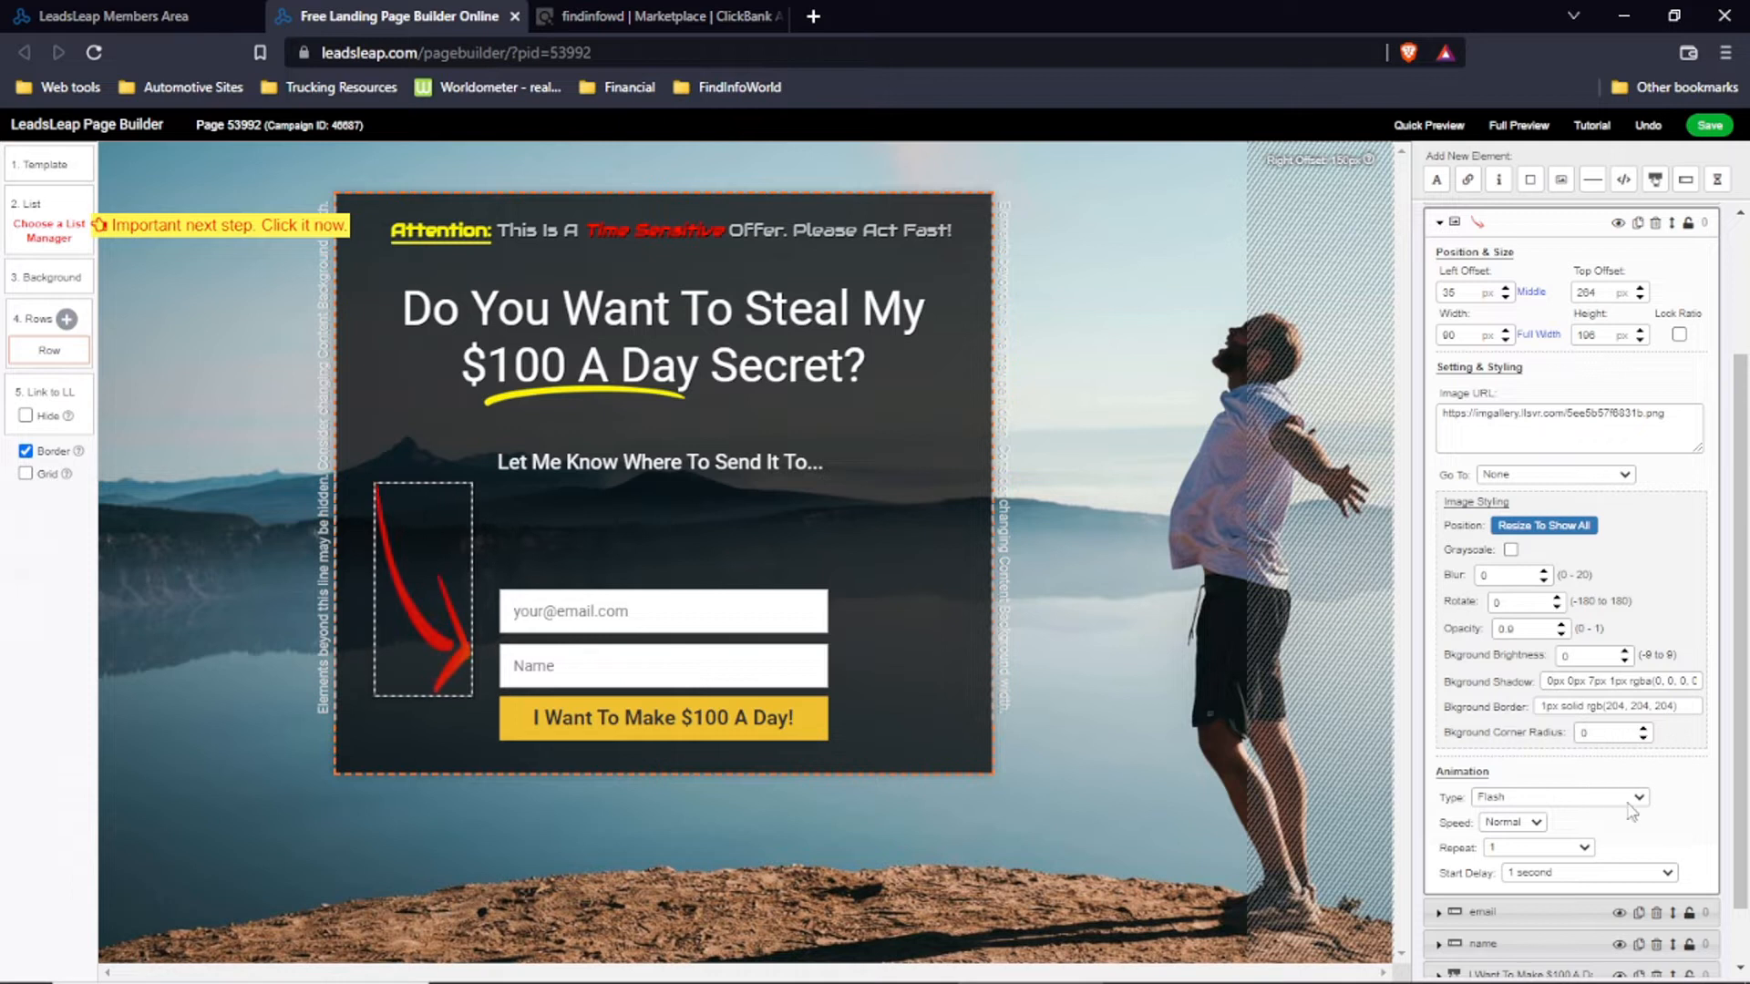
scroll(1554, 834, up, 3)
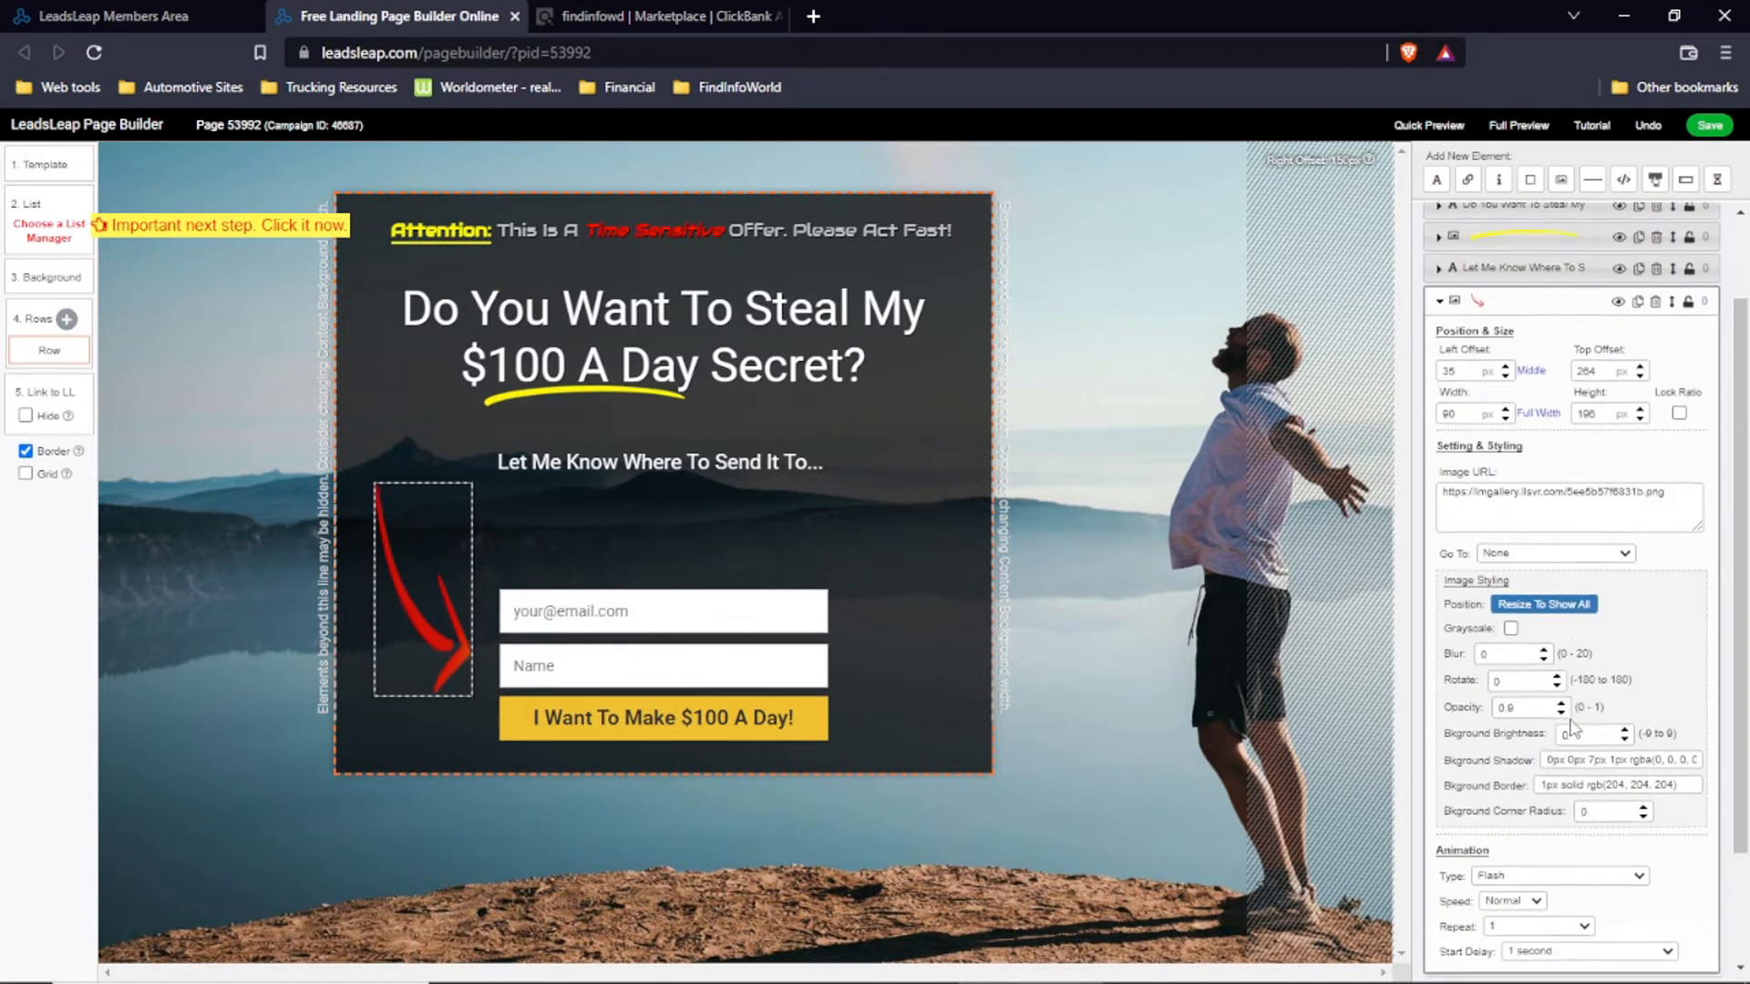
scroll(1571, 726, up, 2)
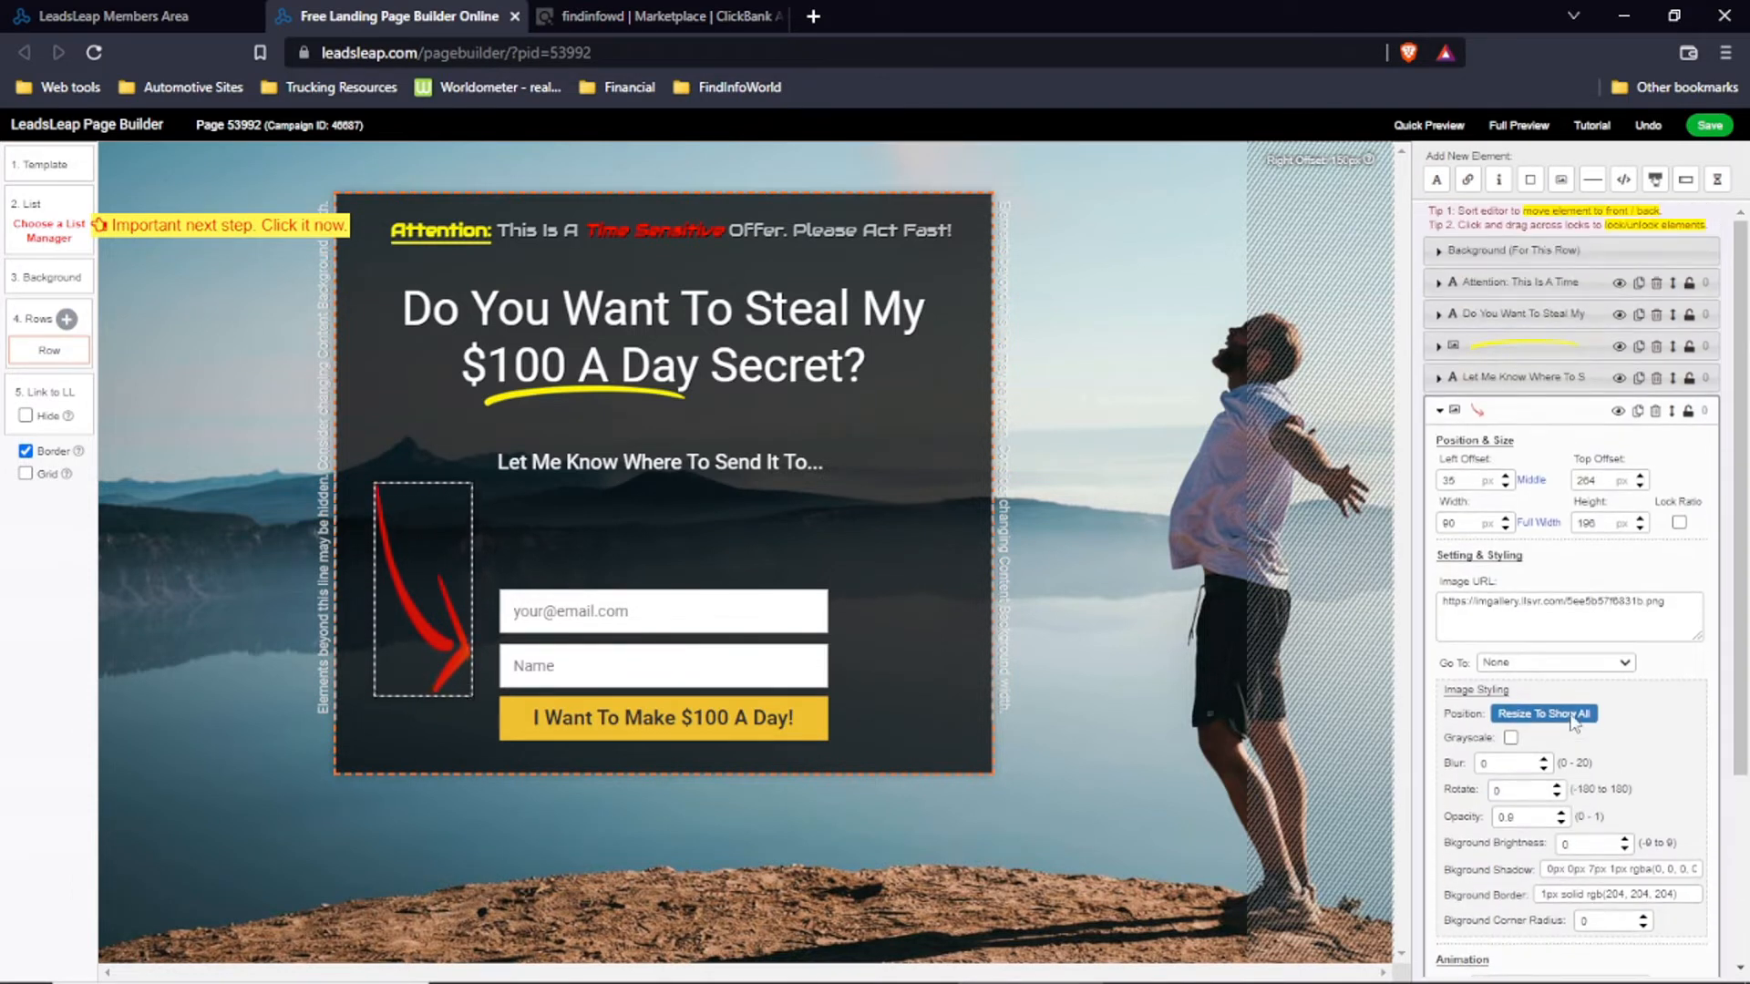
Step: Browse the arrow graphics in the Object image gallery for the red arrow's image
click(1566, 629)
scroll(1280, 528, down, 3)
scroll(1280, 528, up, 3)
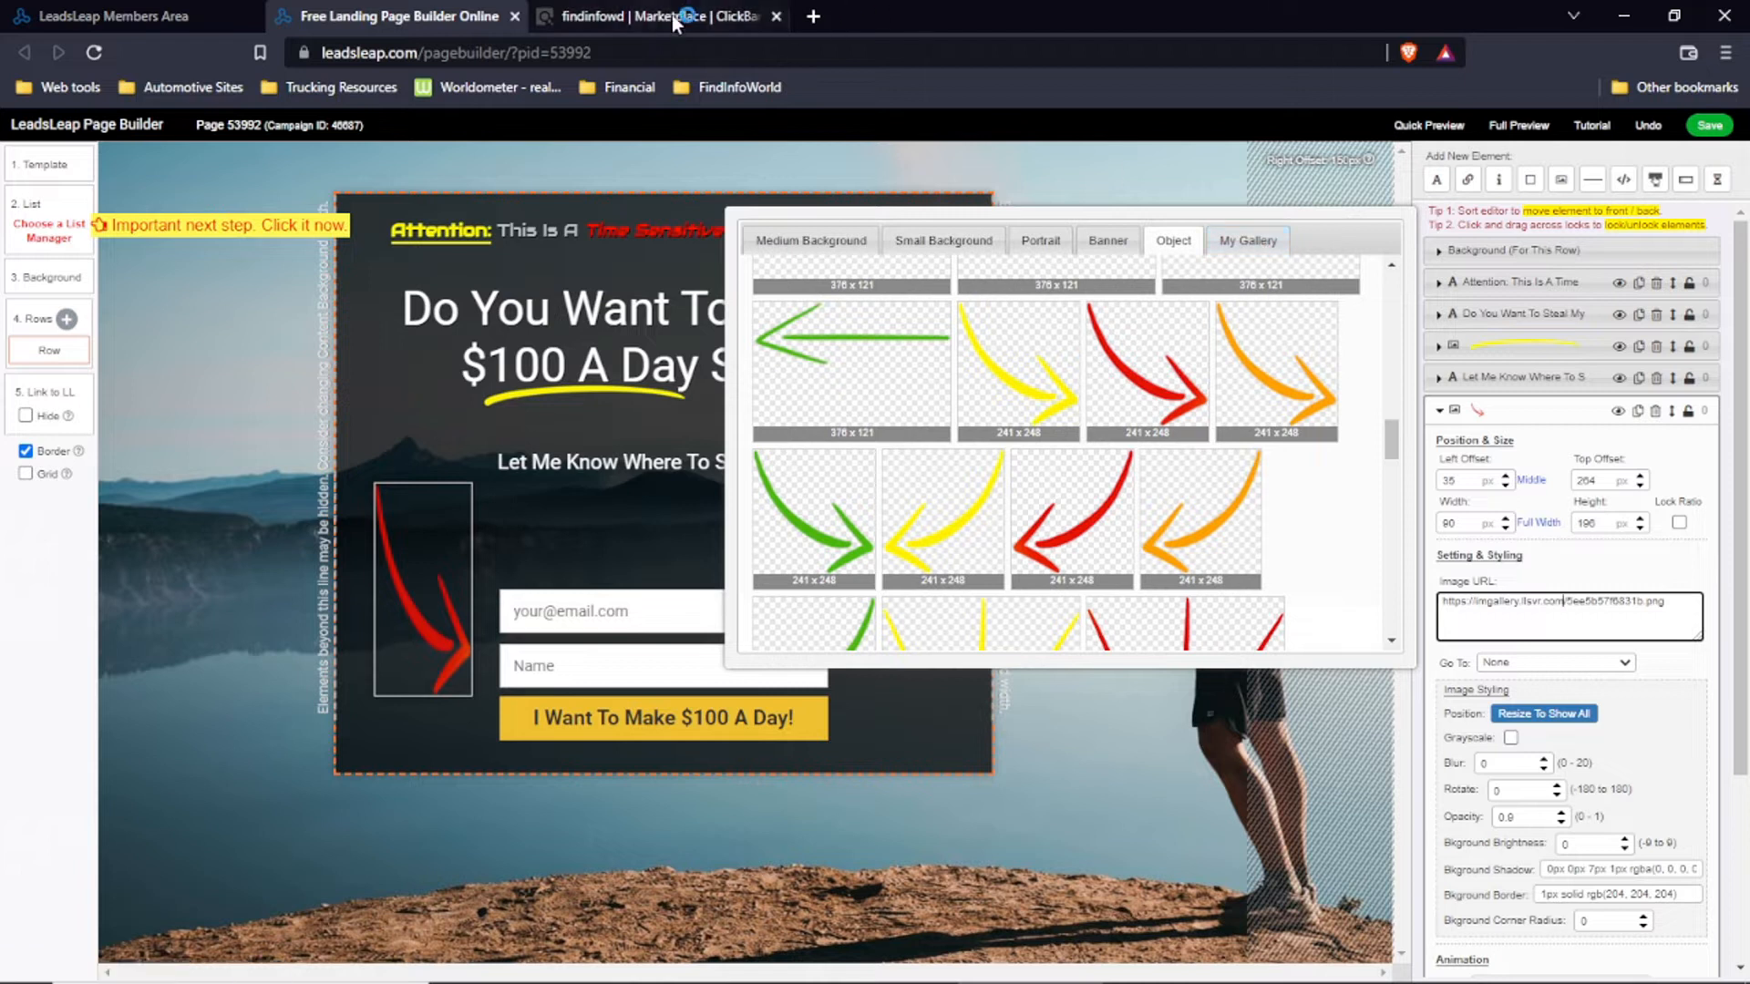
Step: Open pexels.com in a new browser tab, look through its free stock photos and return to the page builder
click(814, 16)
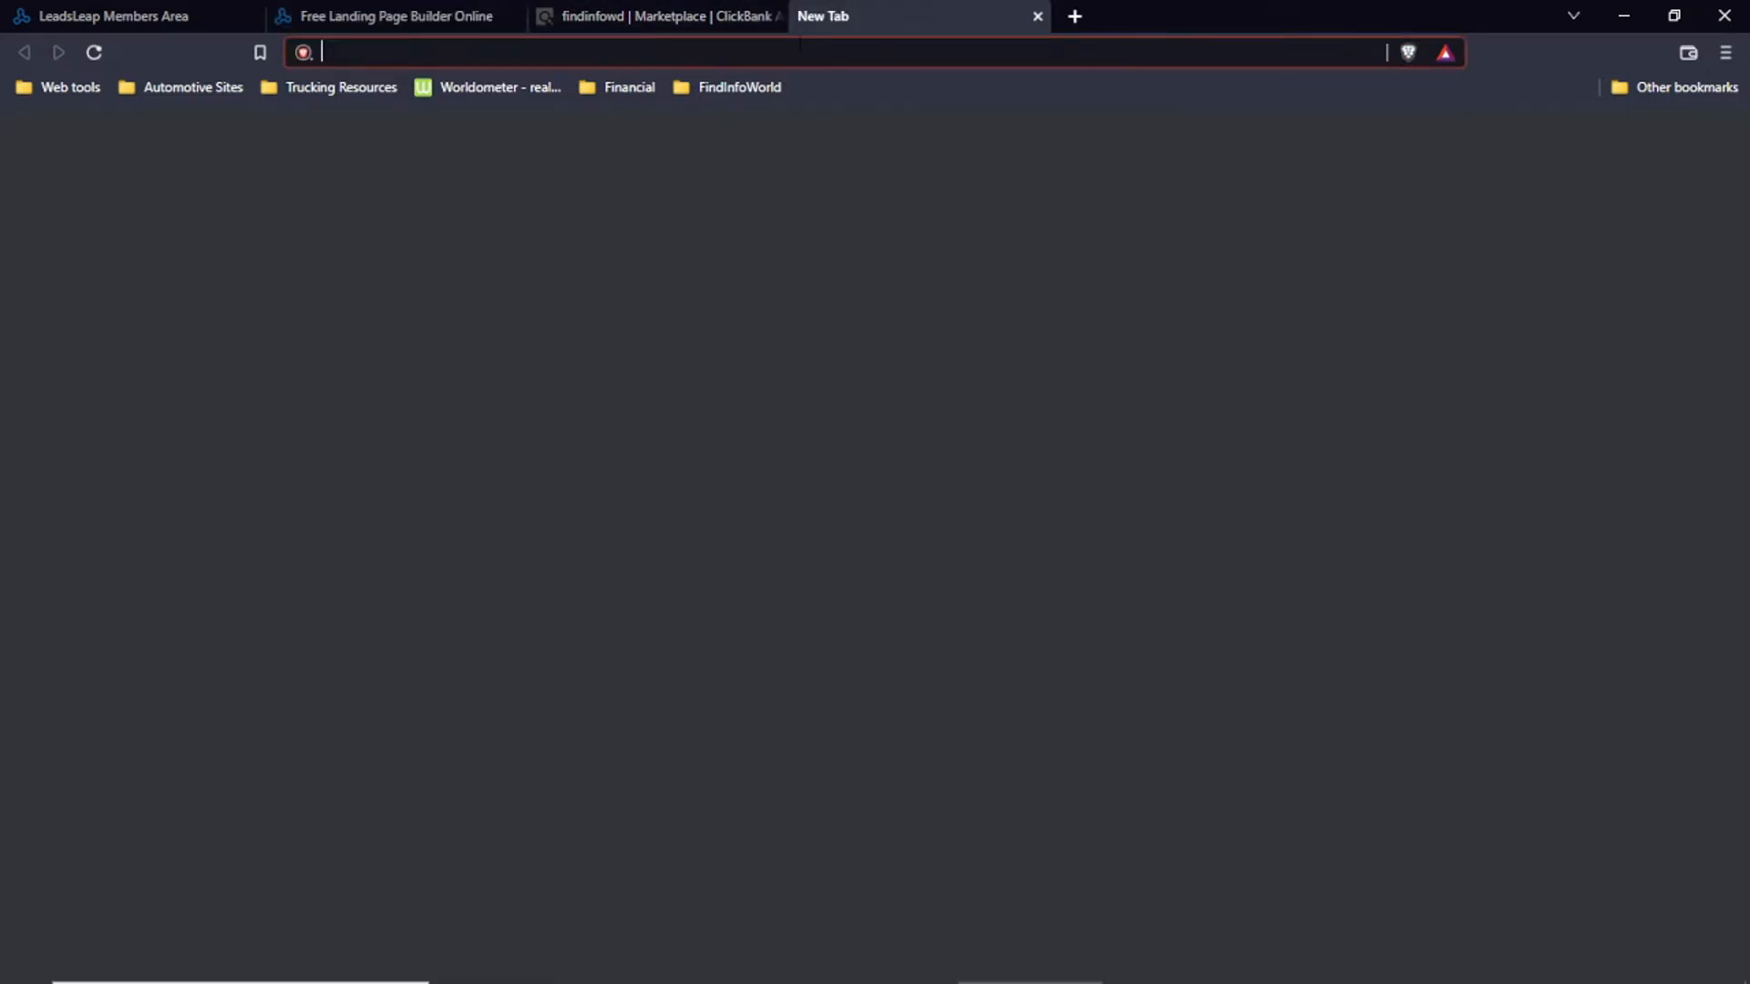
text(pexels.com)
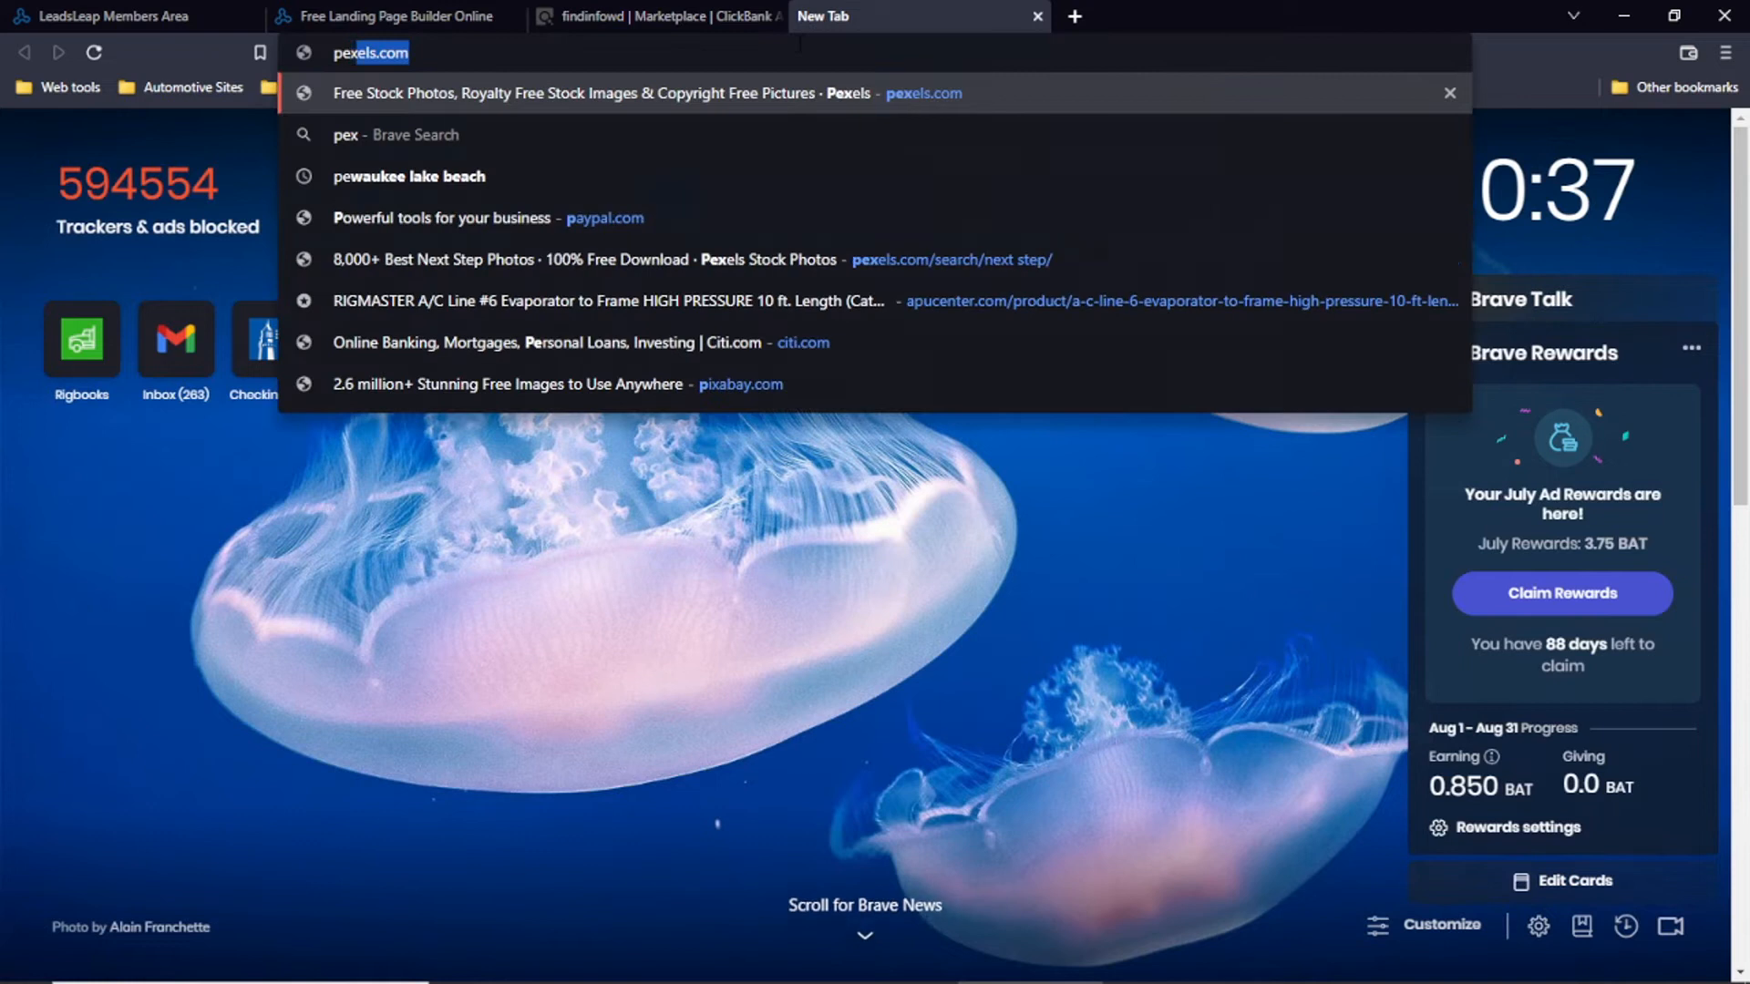
key(Return)
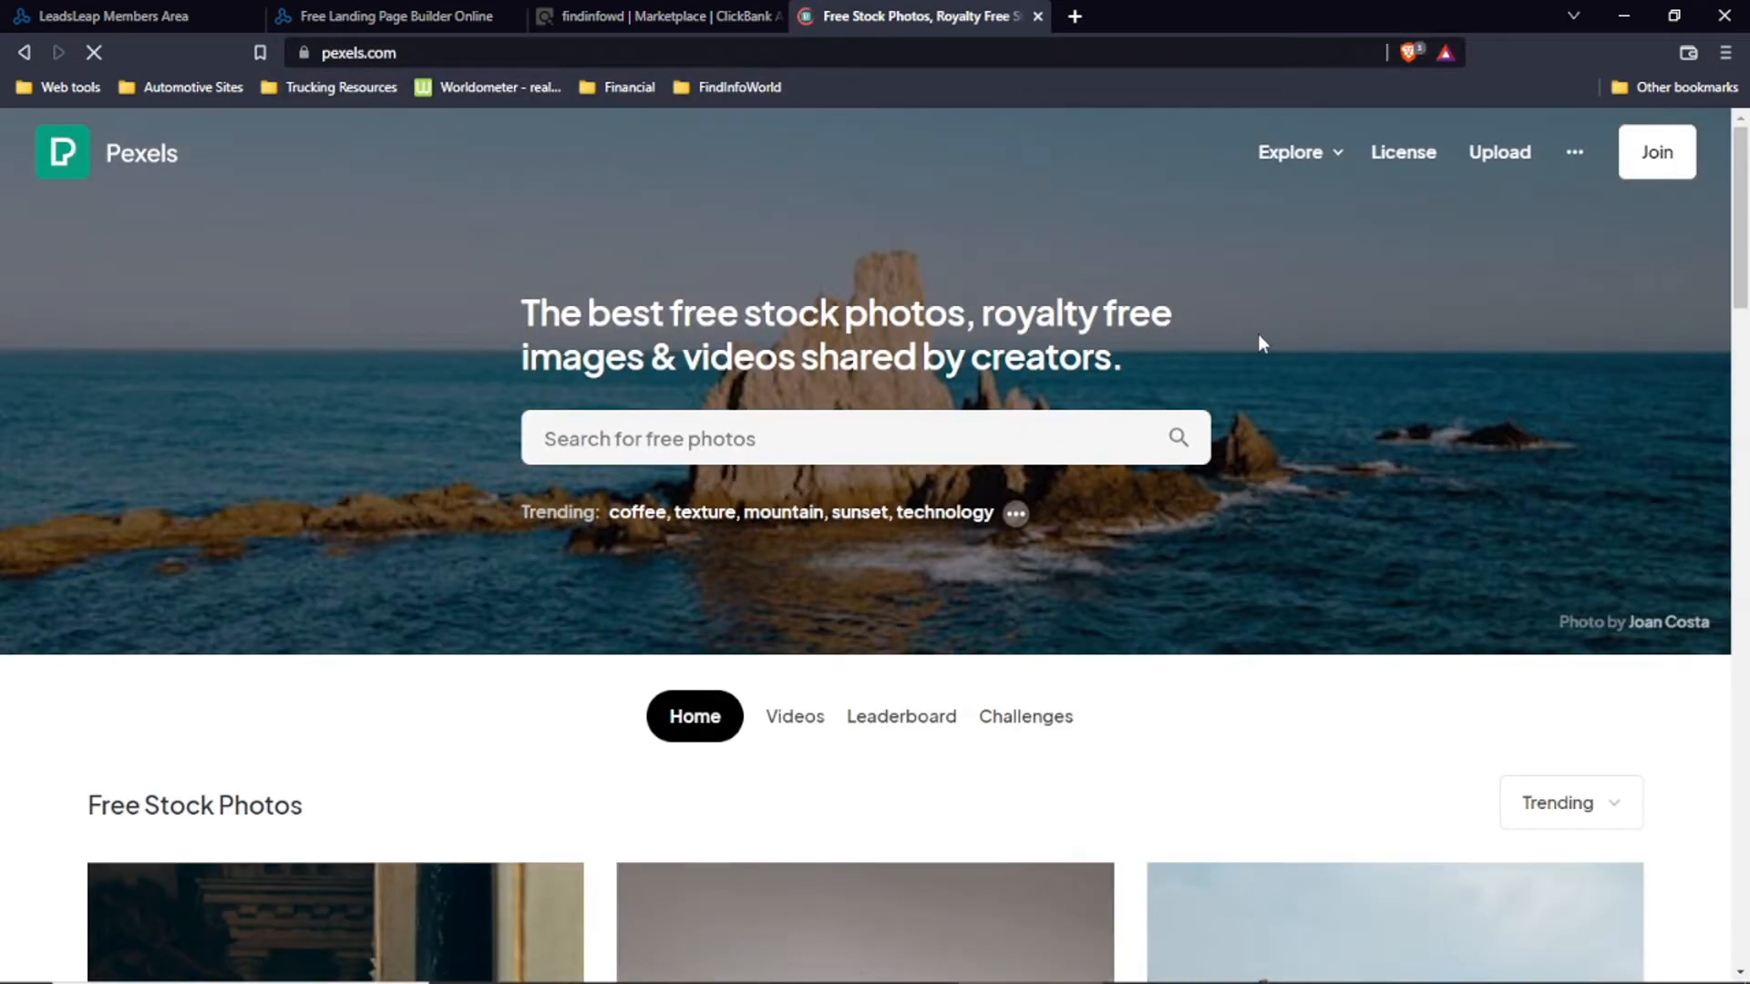
scroll(1261, 342, down, 10)
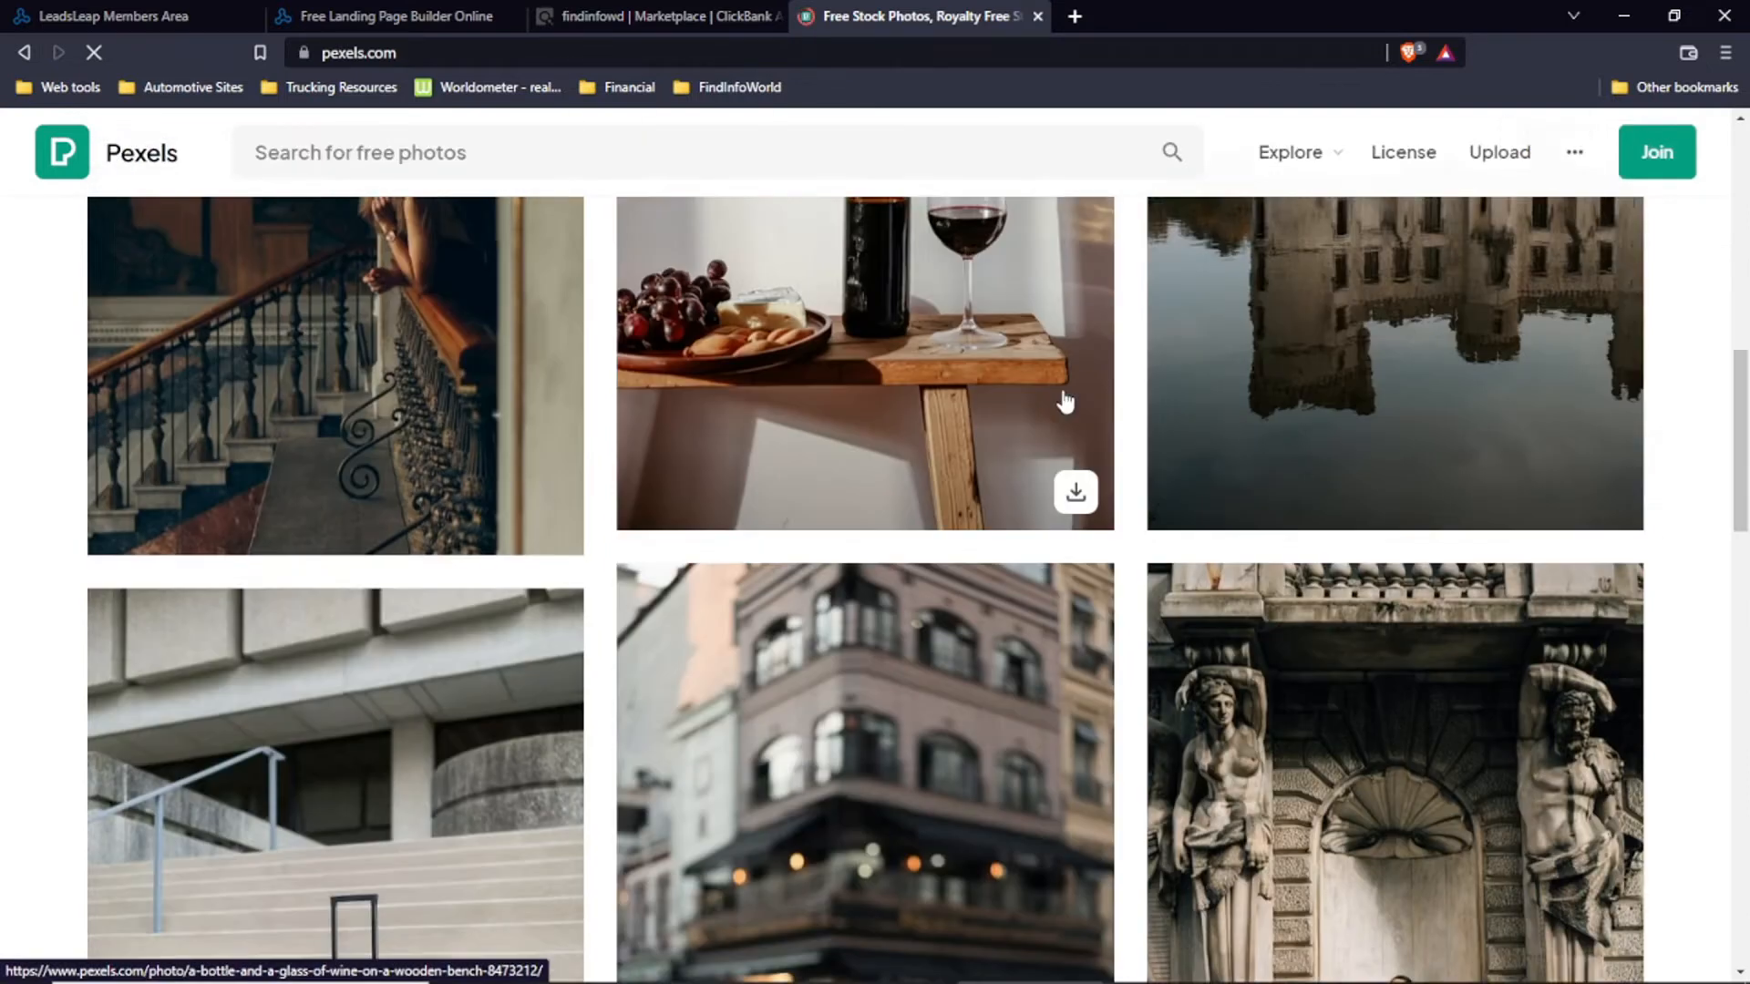
scroll(1063, 398, up, 5)
scroll(1071, 401, up, 5)
click(656, 15)
click(437, 15)
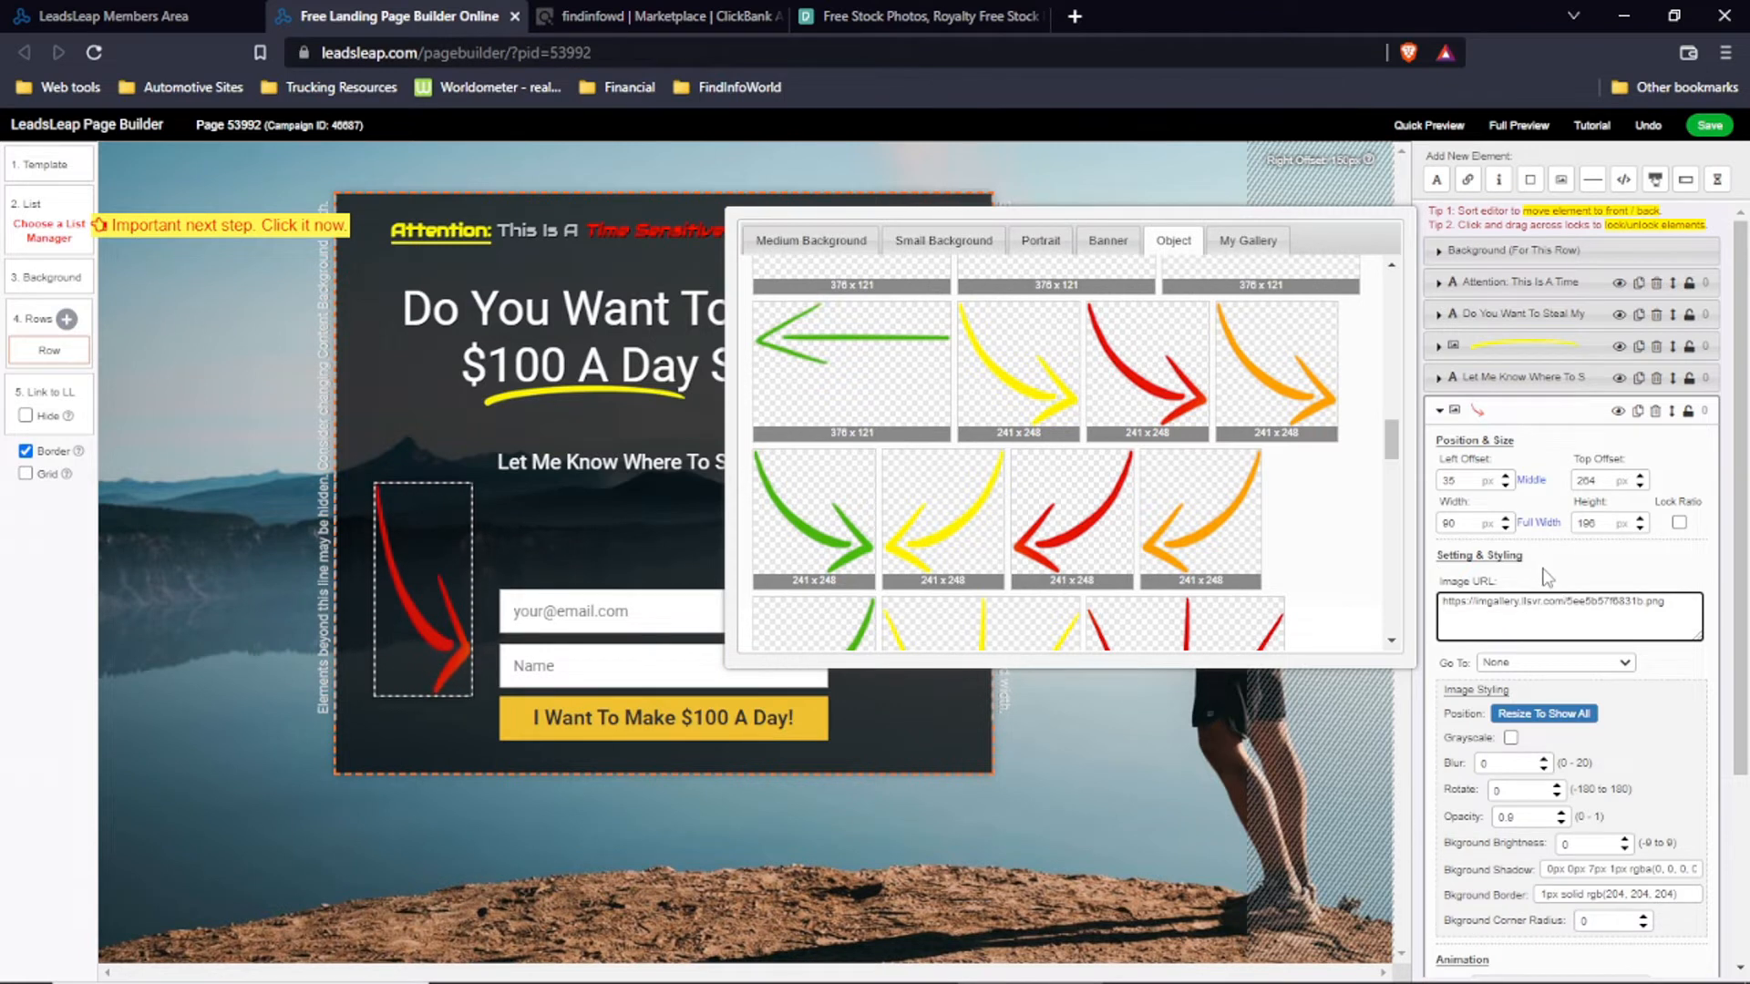
Step: Change the email field's placeholder to "Enter Your Best Email Here" and set its text font size to 20 px
click(410, 578)
click(592, 613)
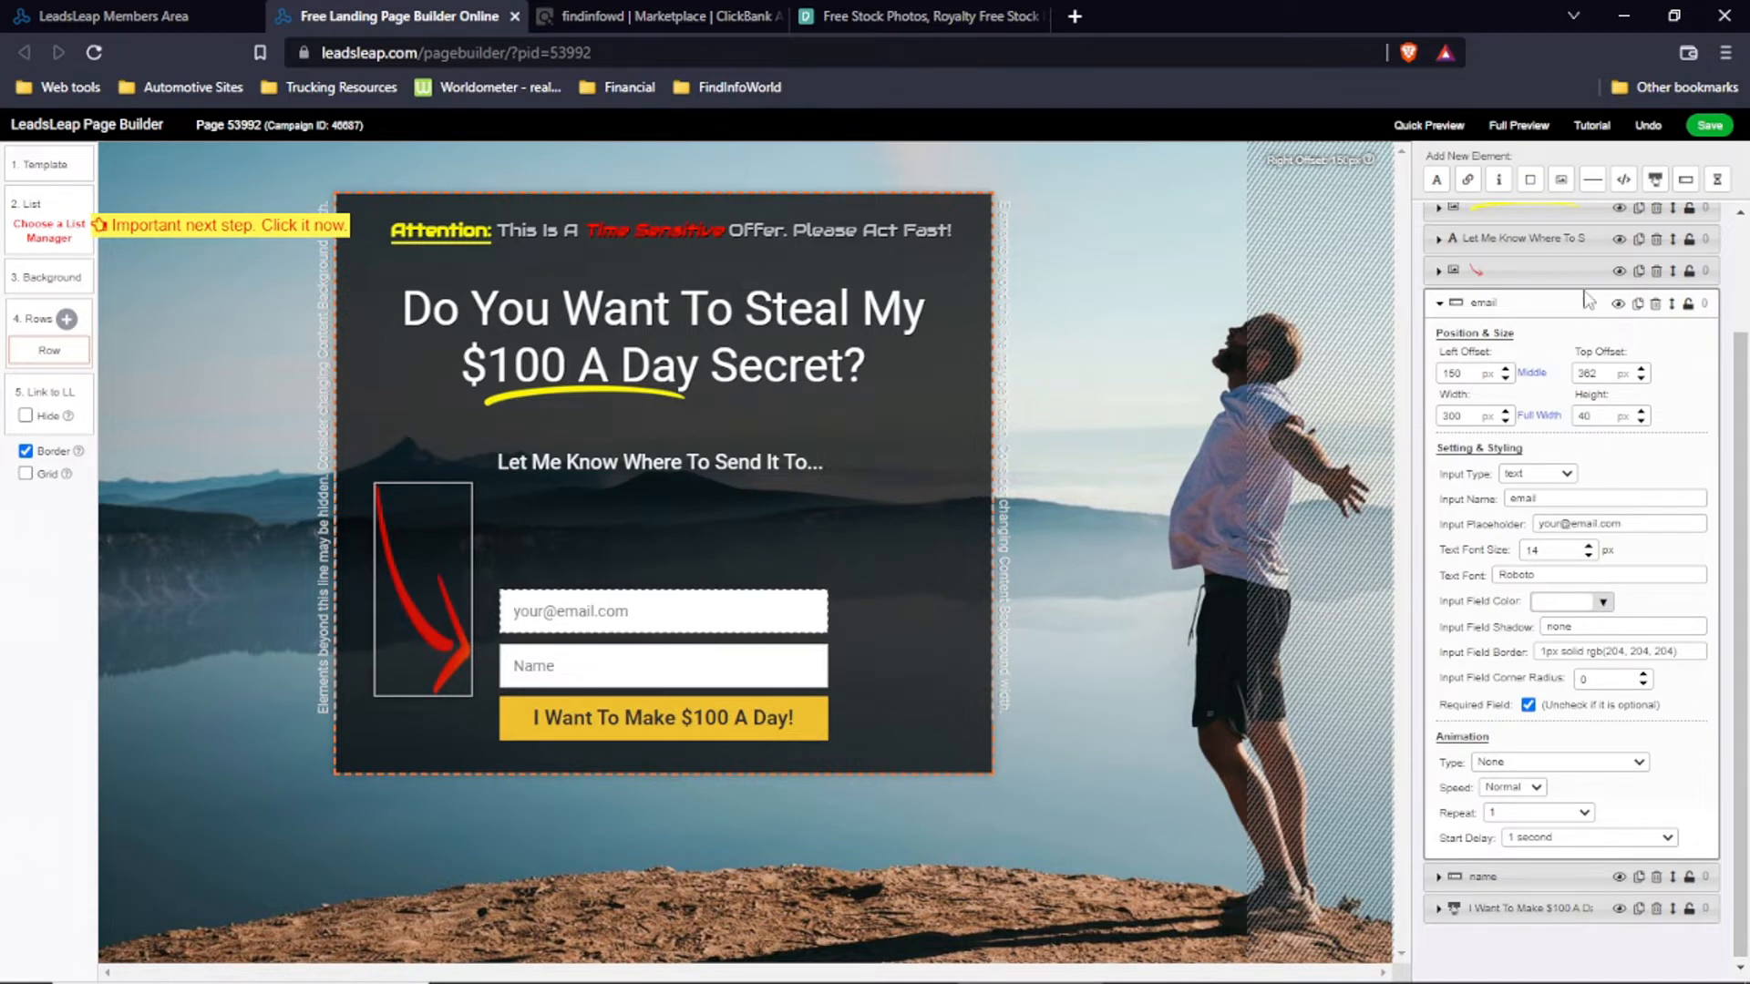
click(1566, 473)
click(1570, 475)
click(1643, 525)
drag(1643, 525, 1452, 533)
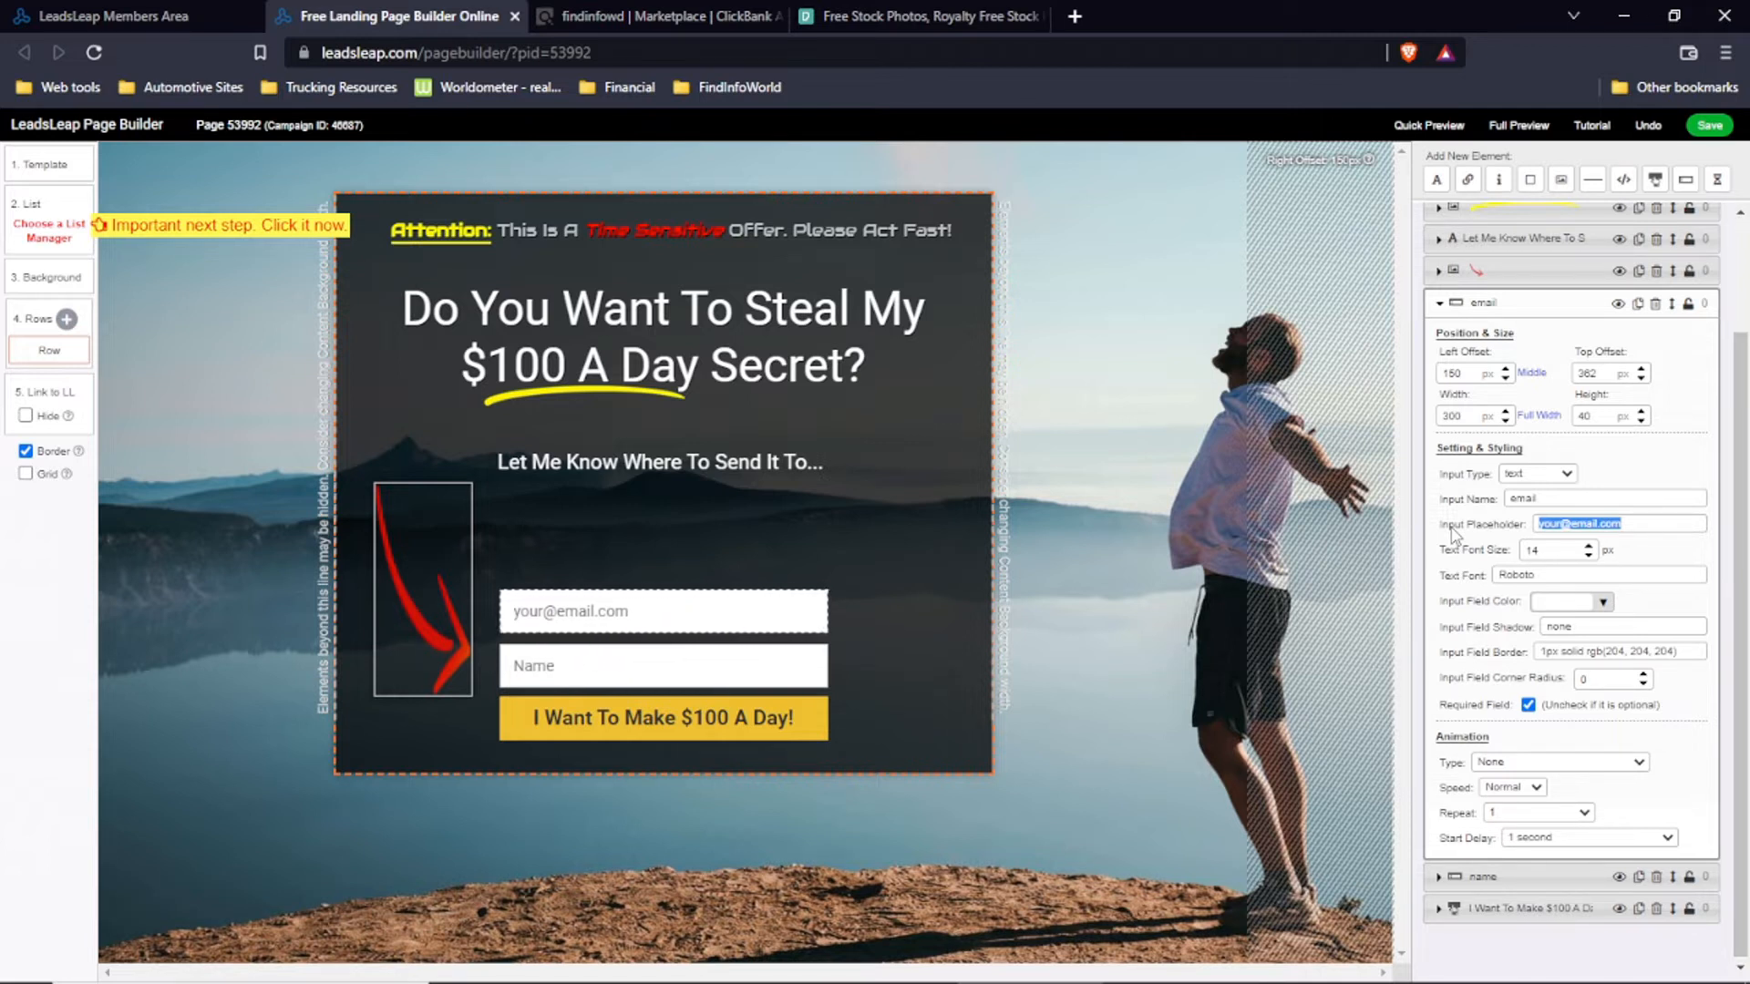
text(Enter Y)
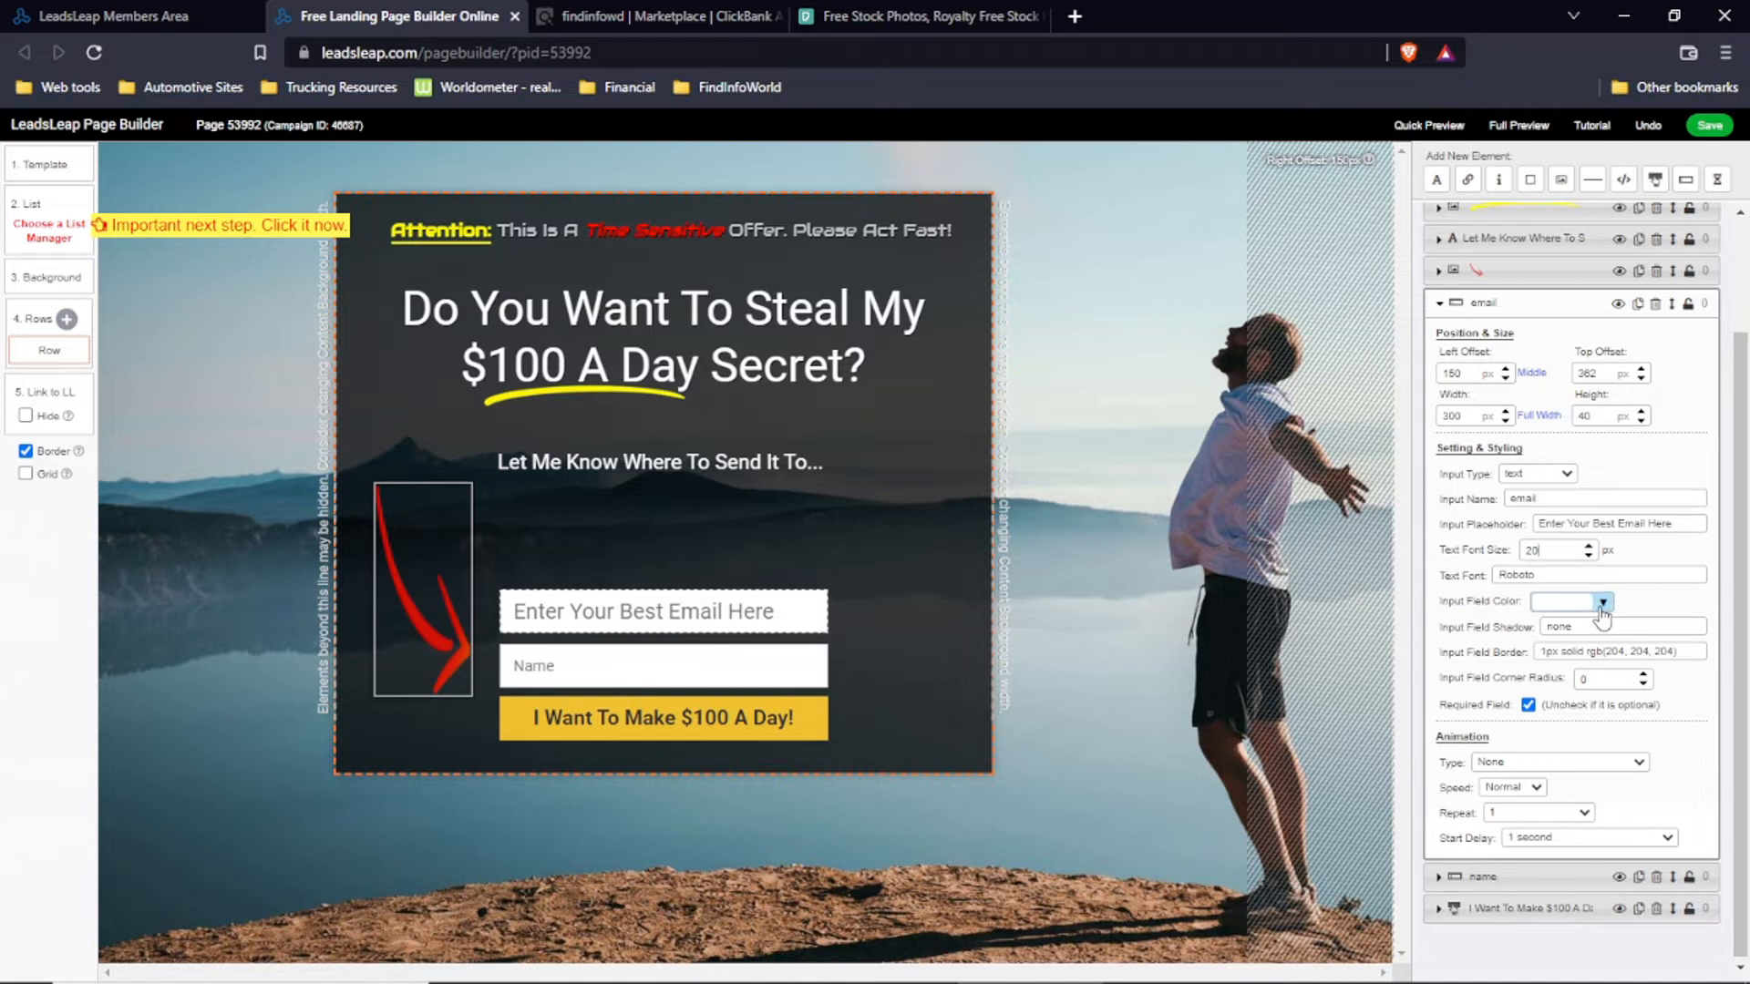
Step: Try grey, gold and other swatches as the email field's background color, ending back on white rgb(255, 255, 255)
click(1600, 605)
click(1458, 666)
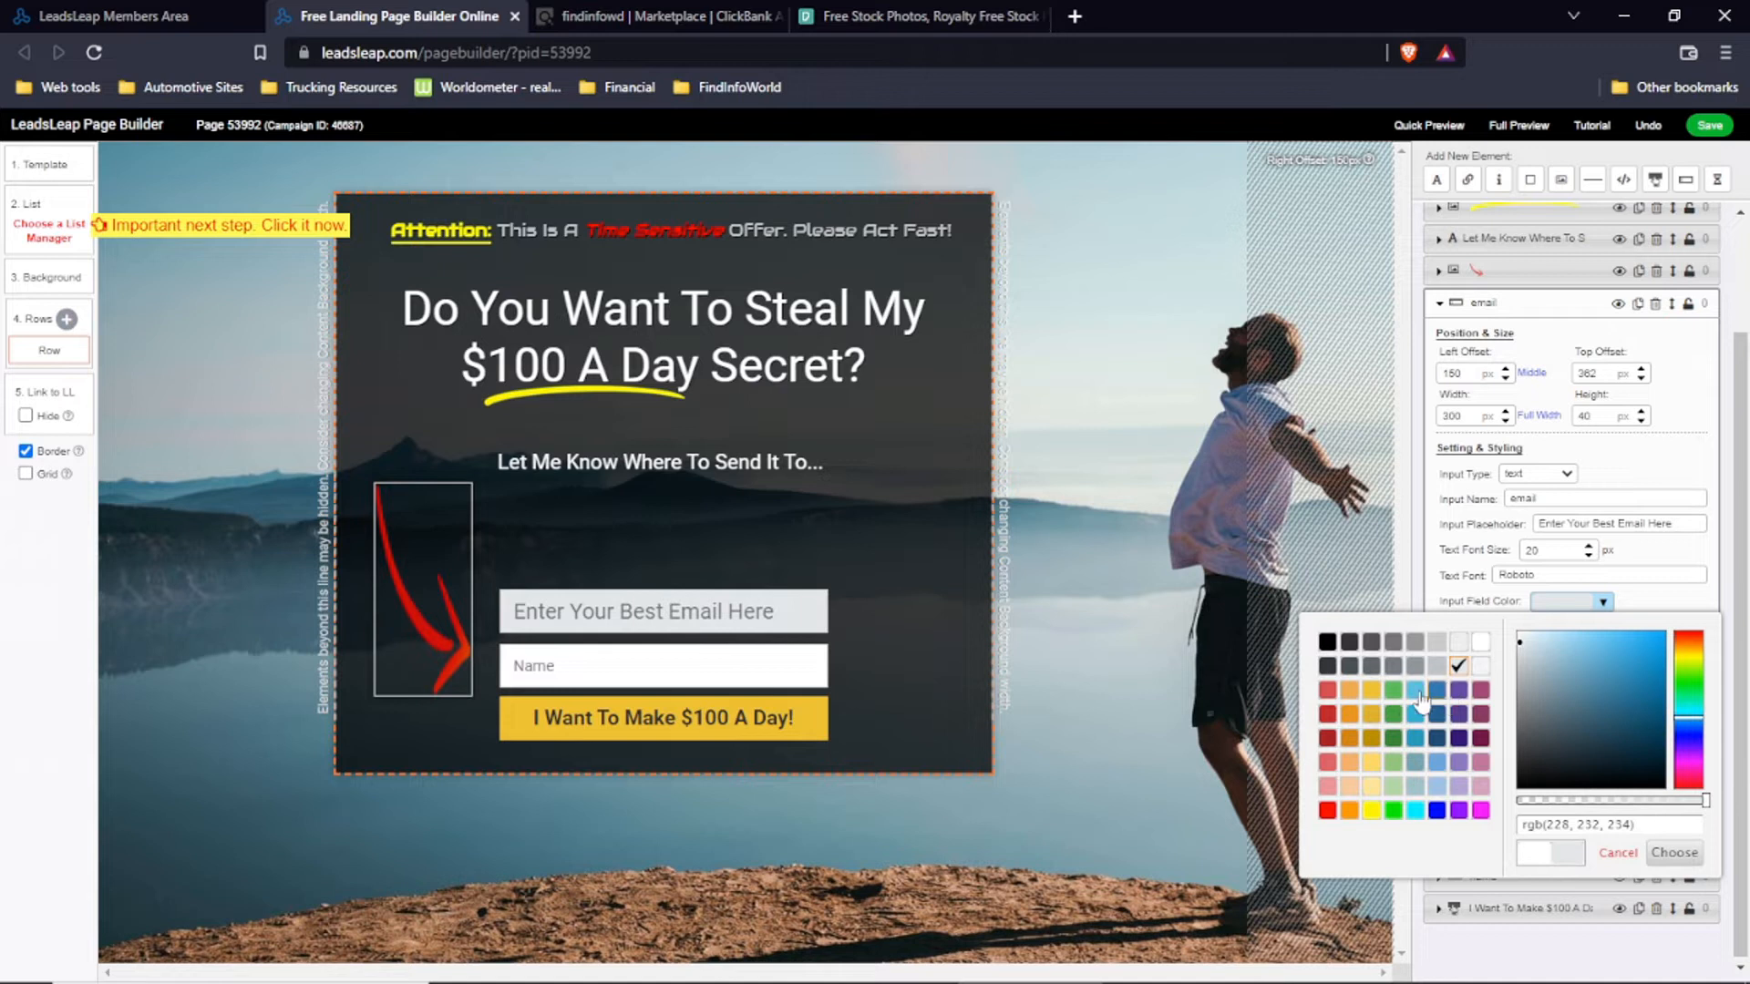
click(1373, 714)
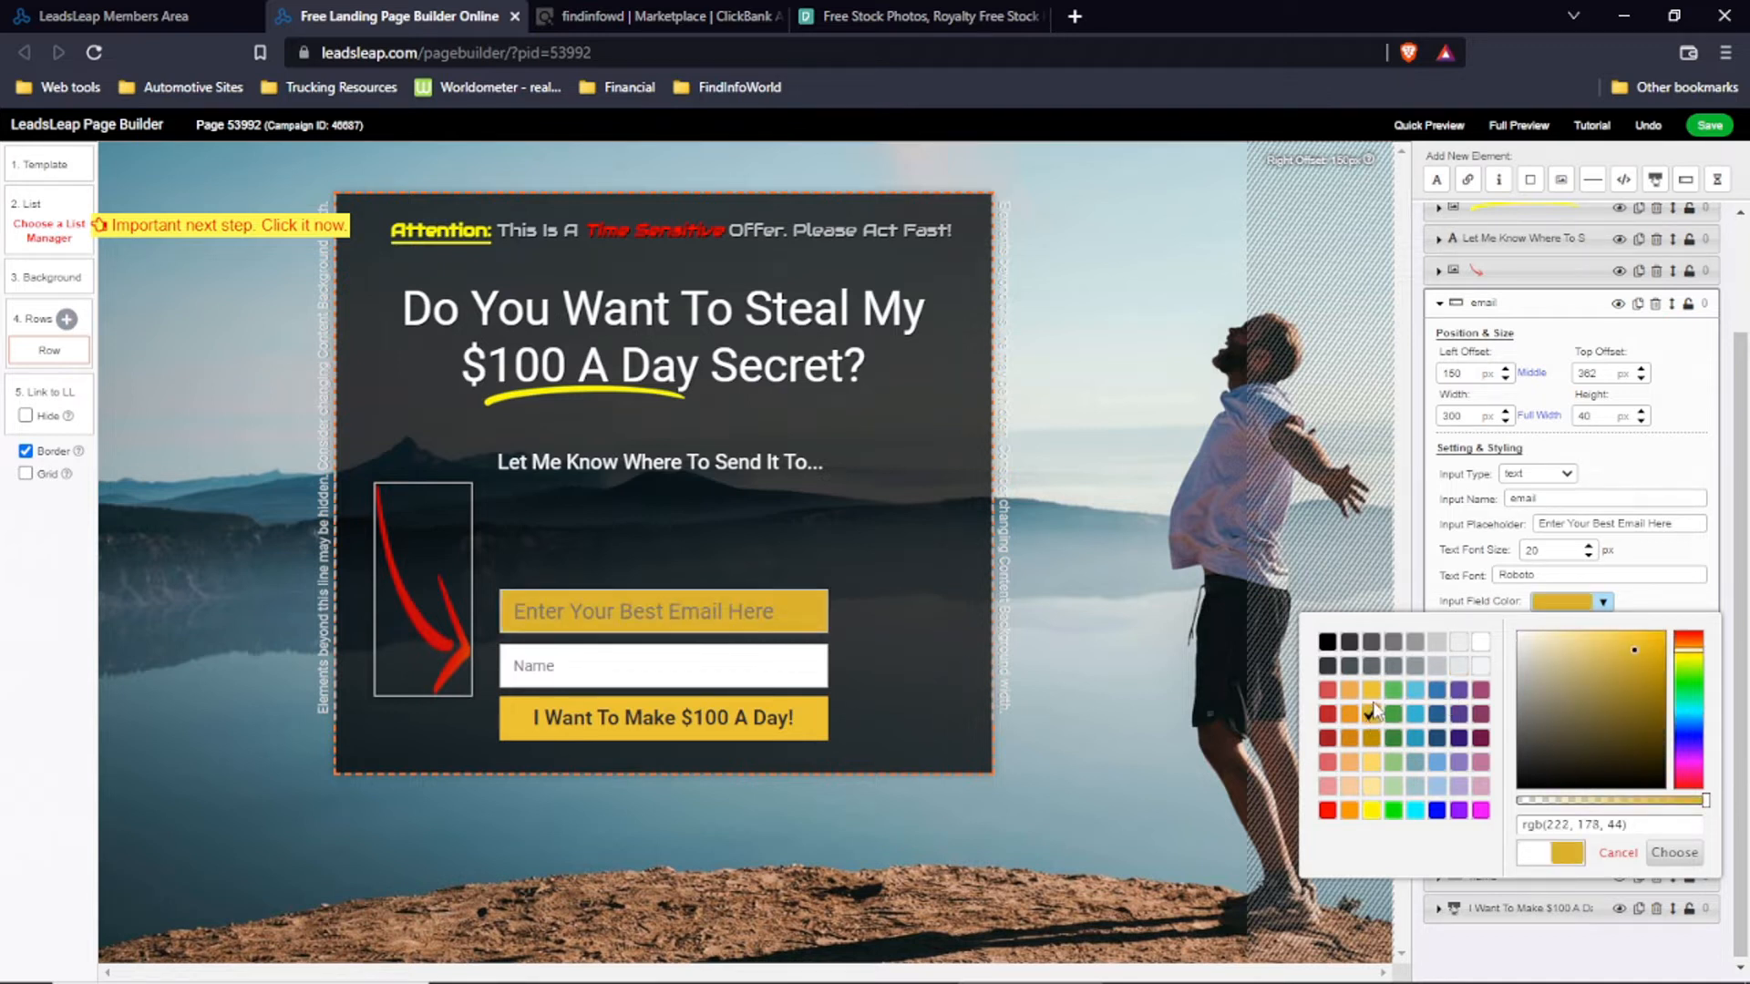
click(1371, 666)
click(1371, 641)
click(1481, 643)
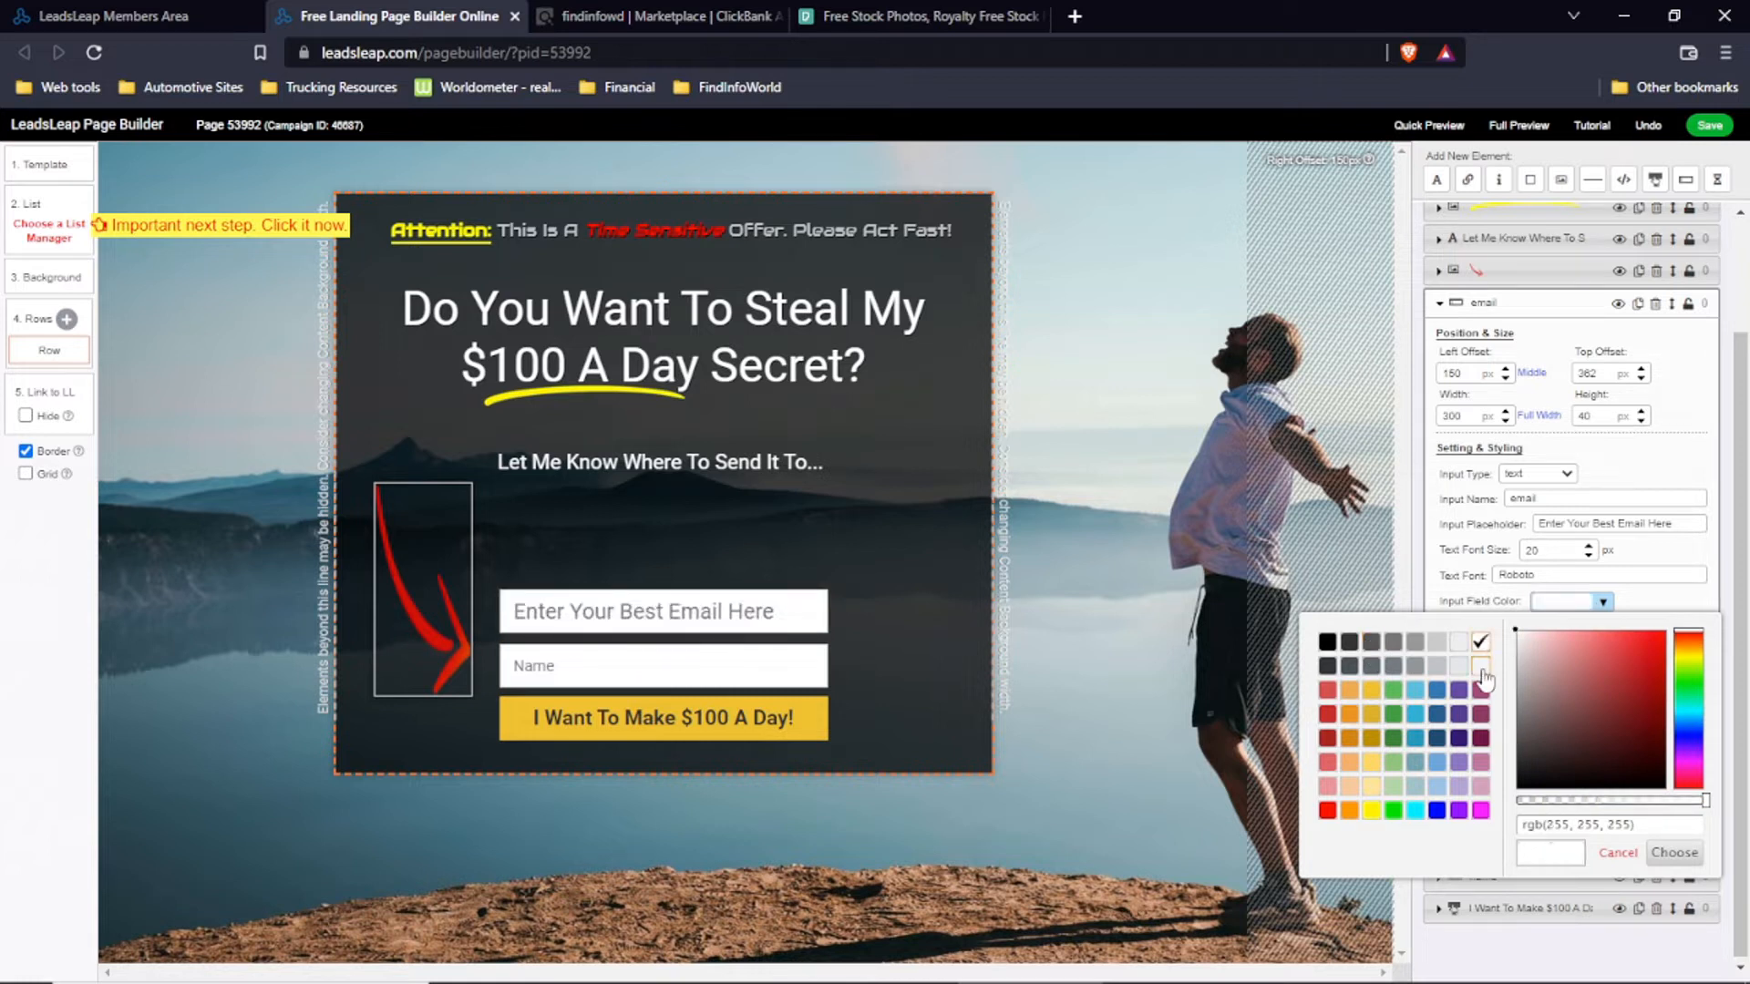
click(1480, 667)
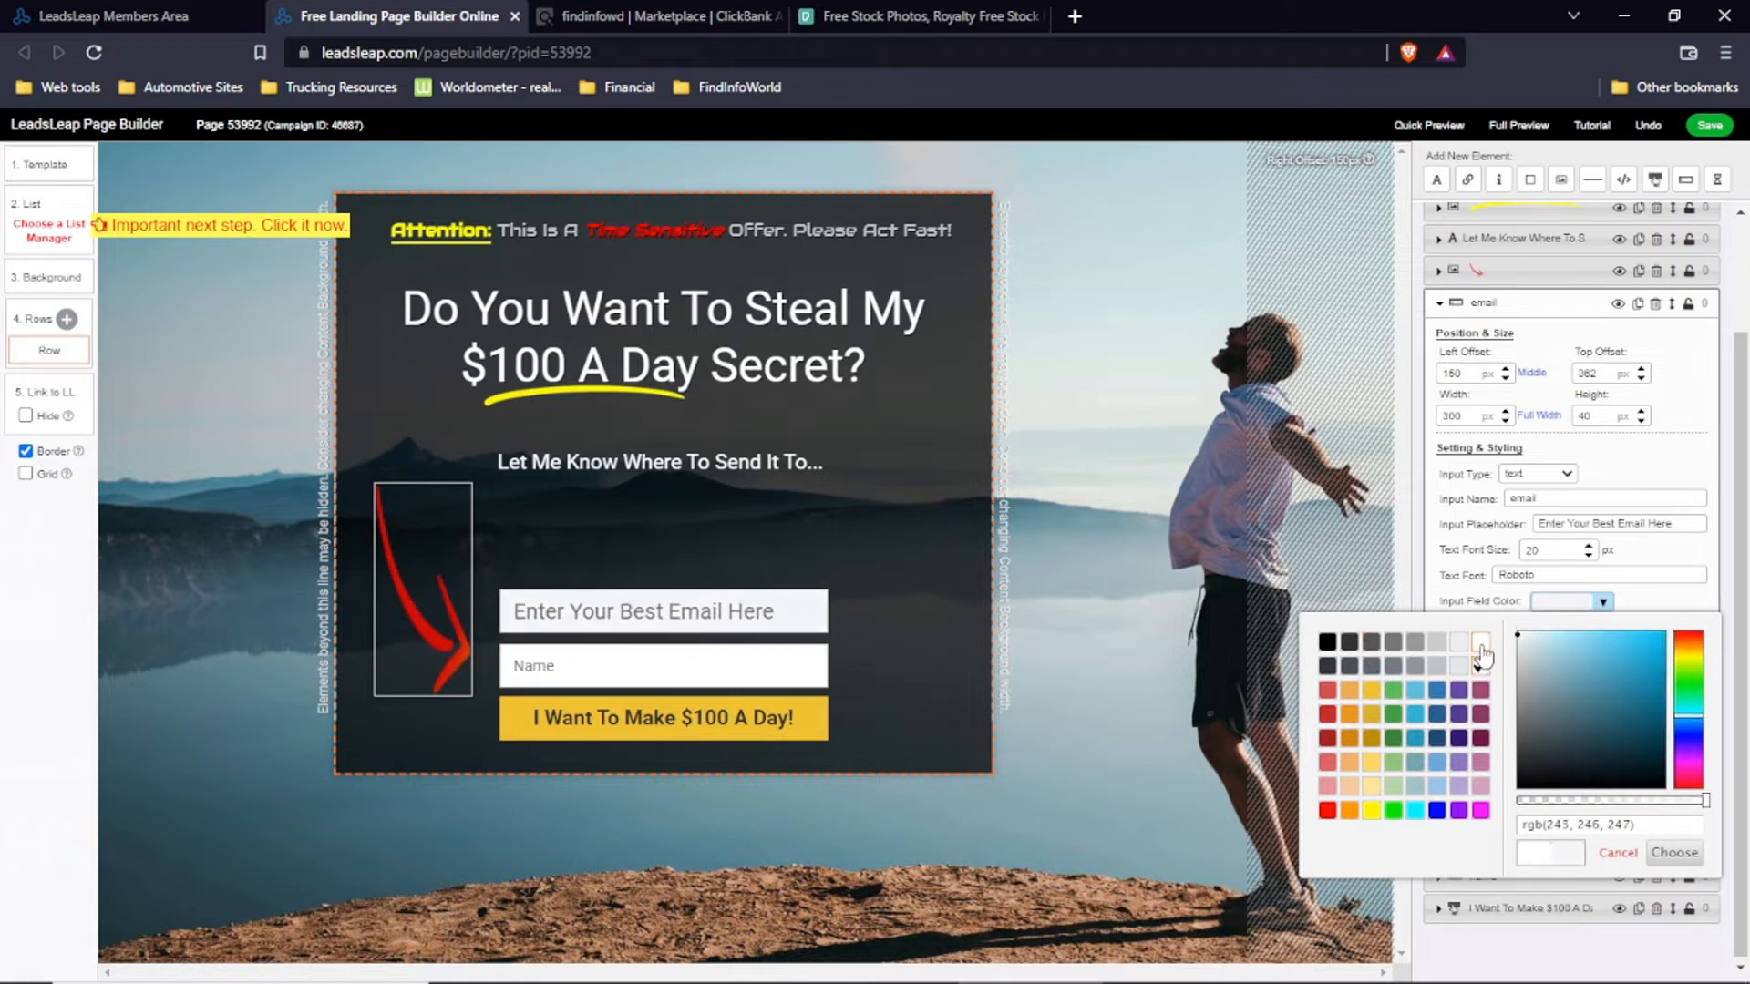
click(1481, 642)
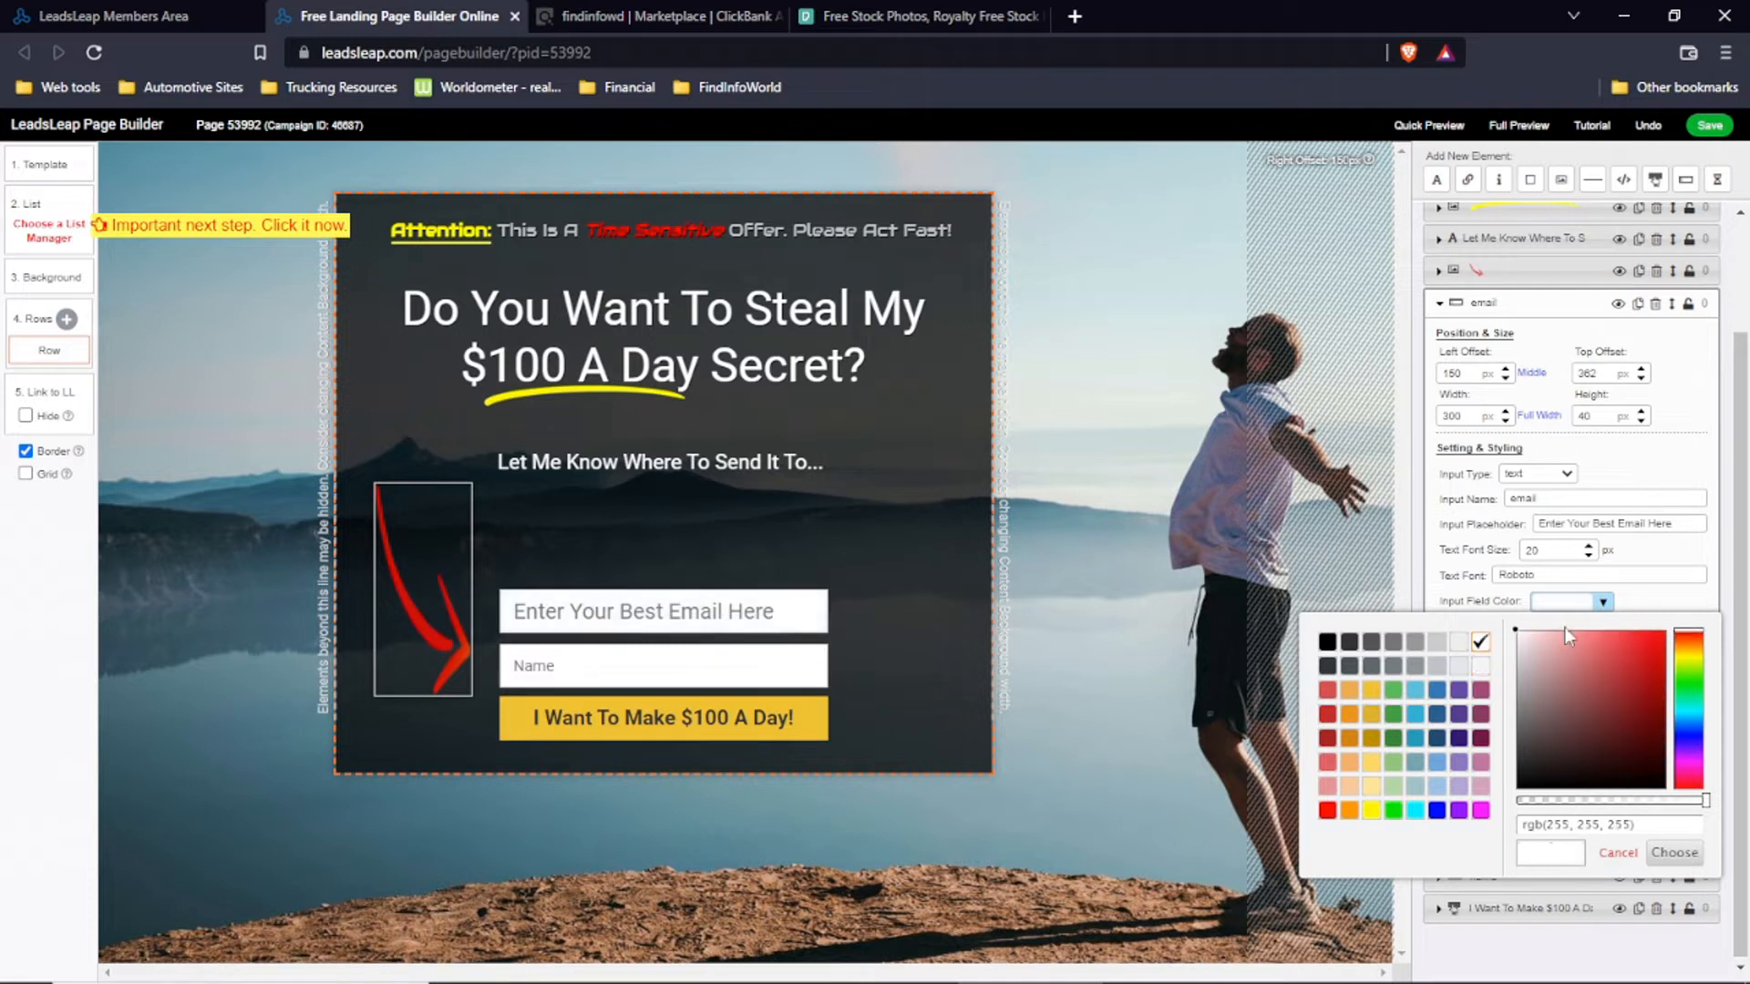
click(1632, 605)
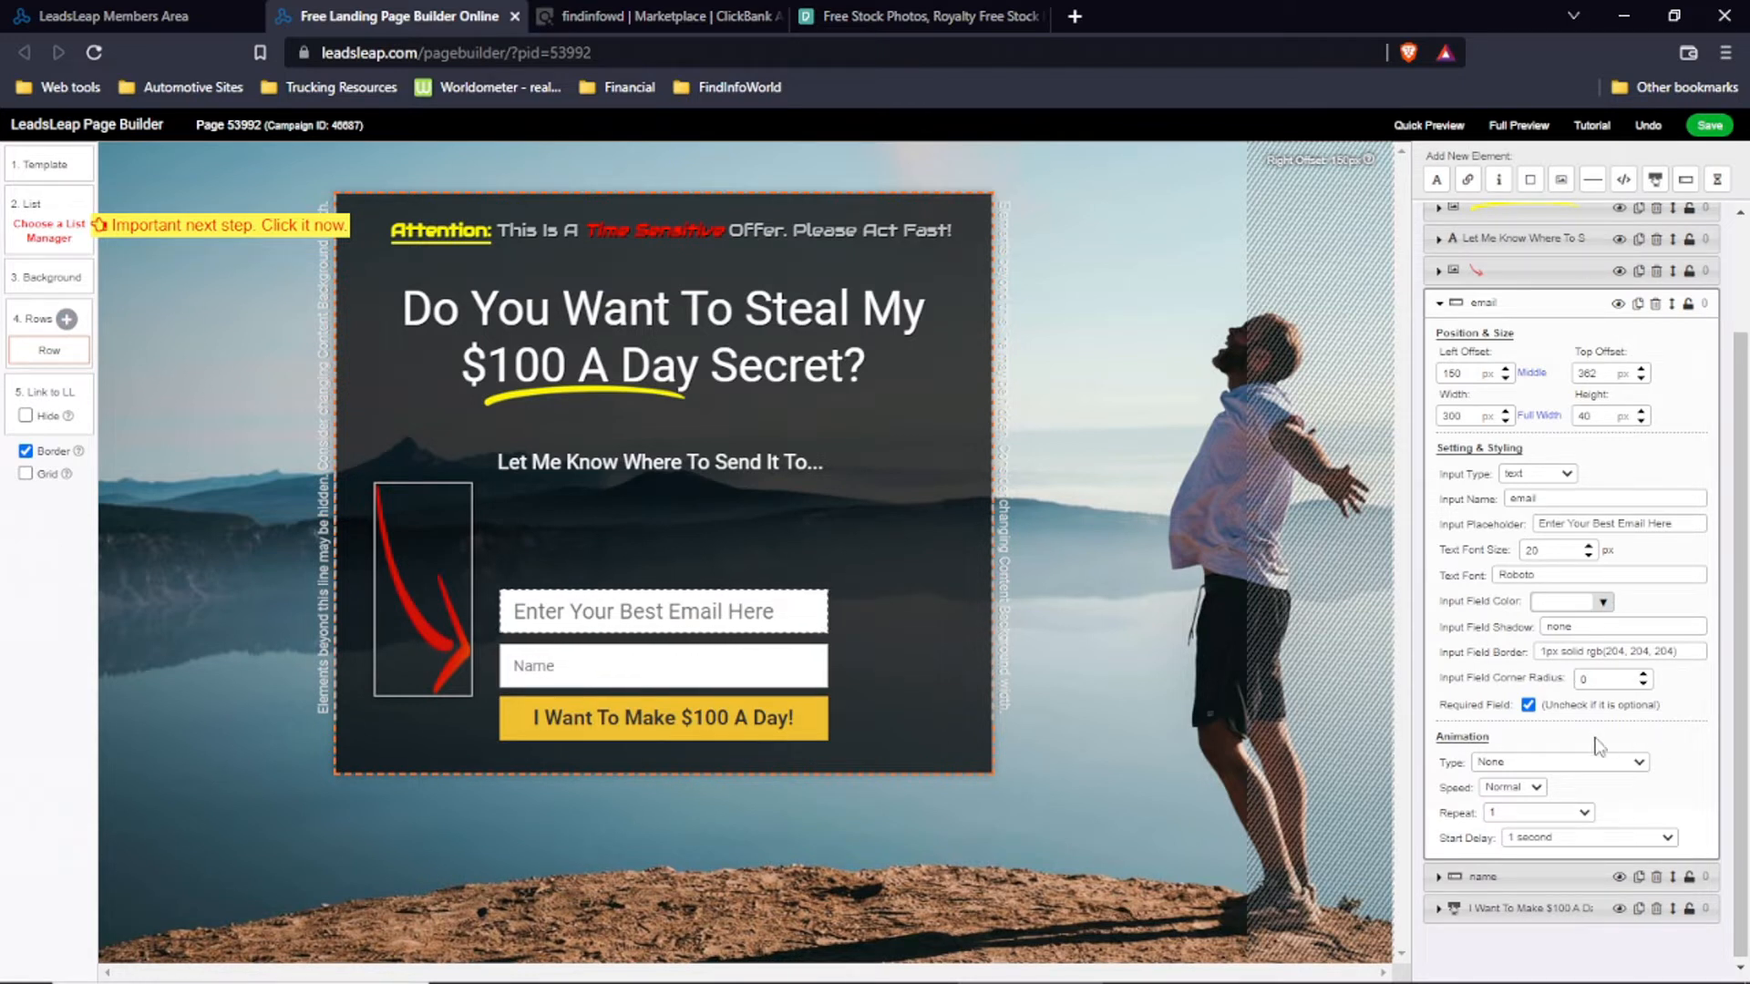
Step: Set the email field's animation type to Pulse and collapse its settings
click(1637, 762)
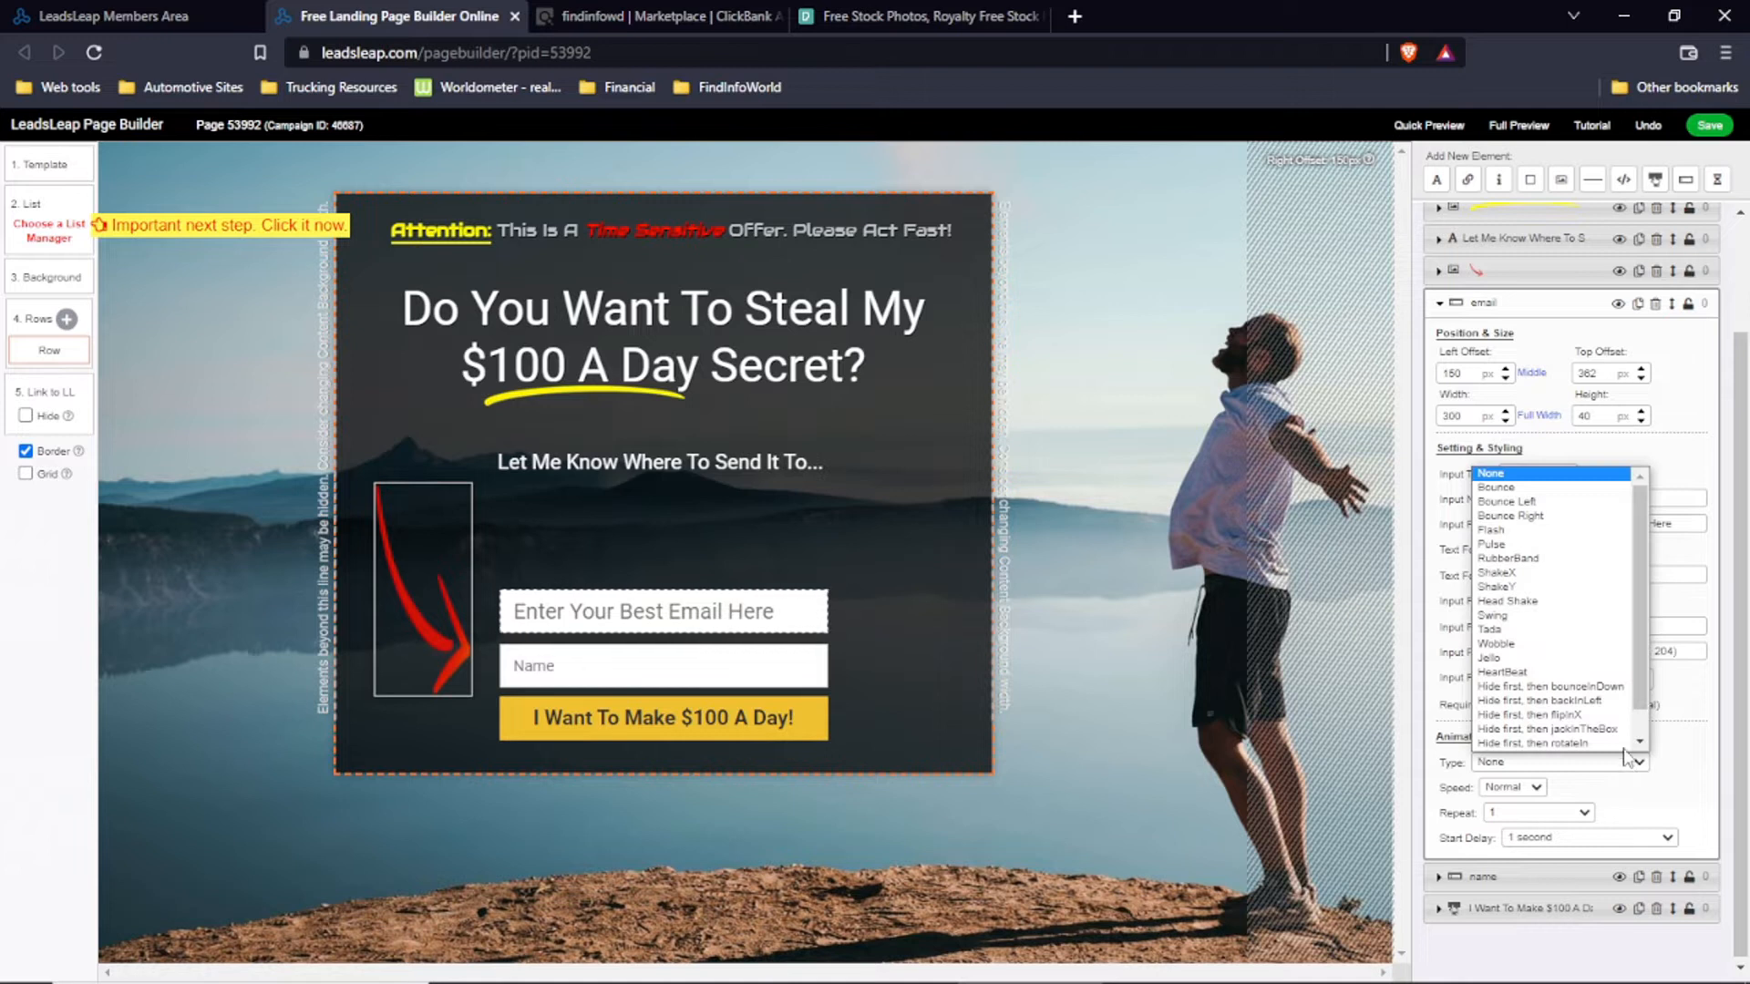
click(1554, 560)
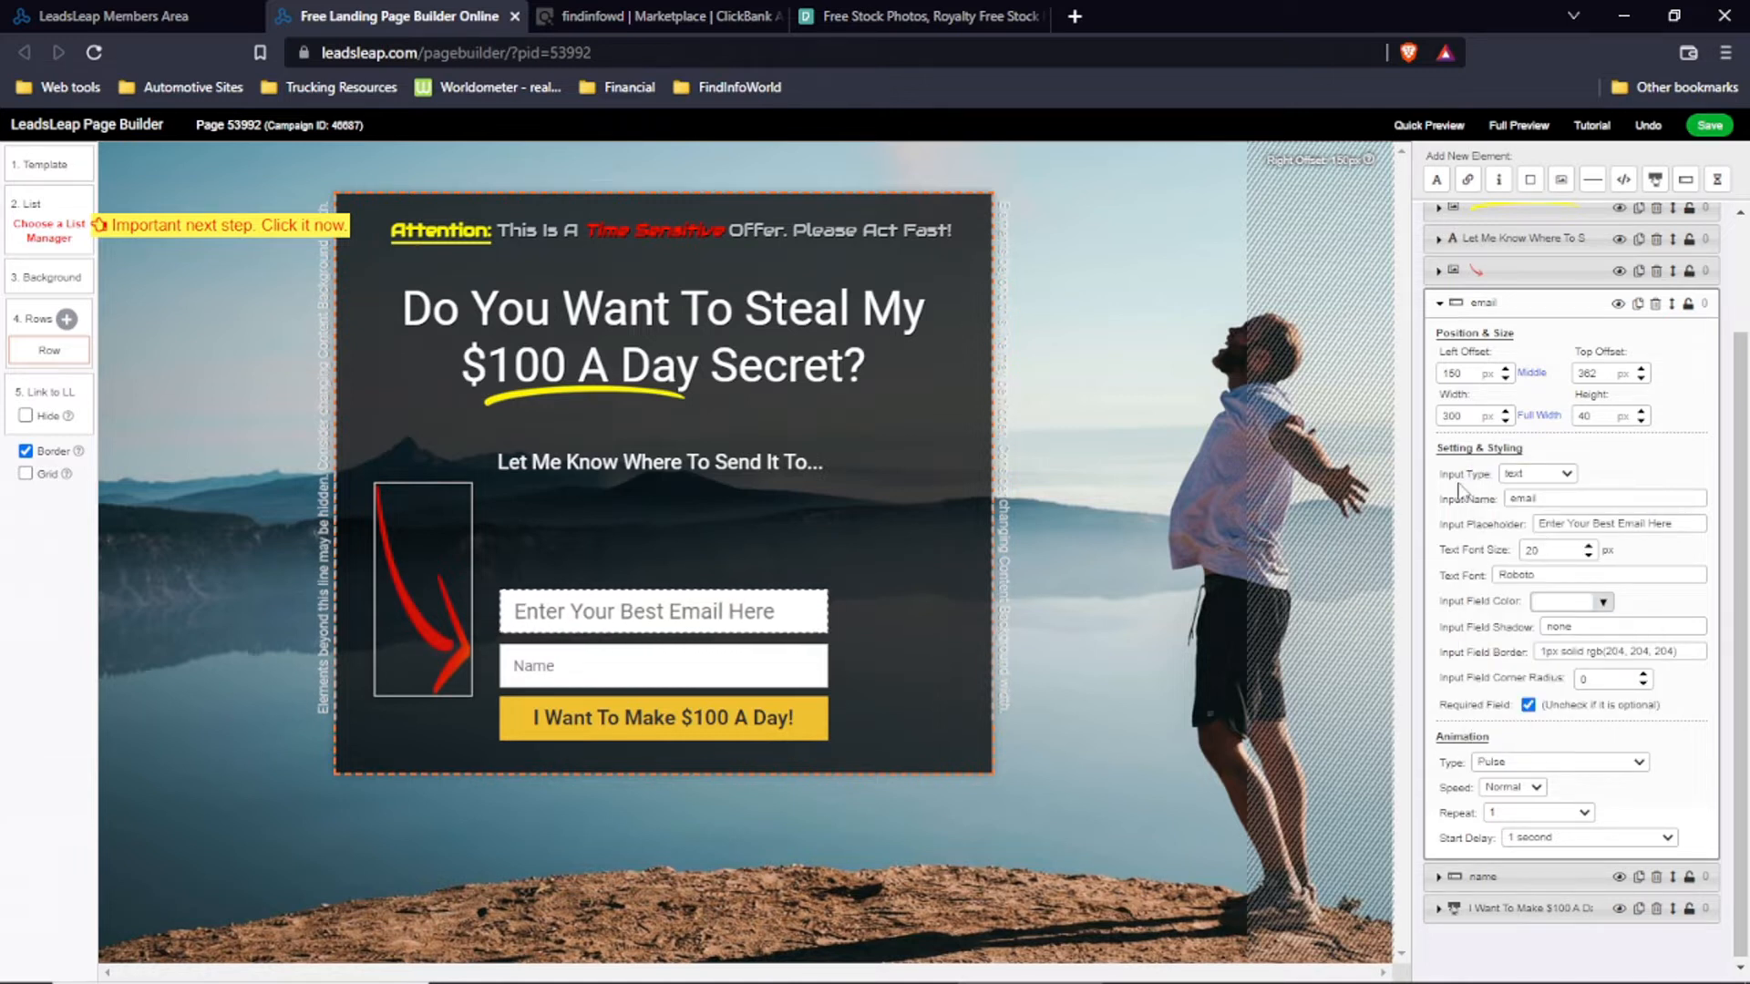
click(1543, 305)
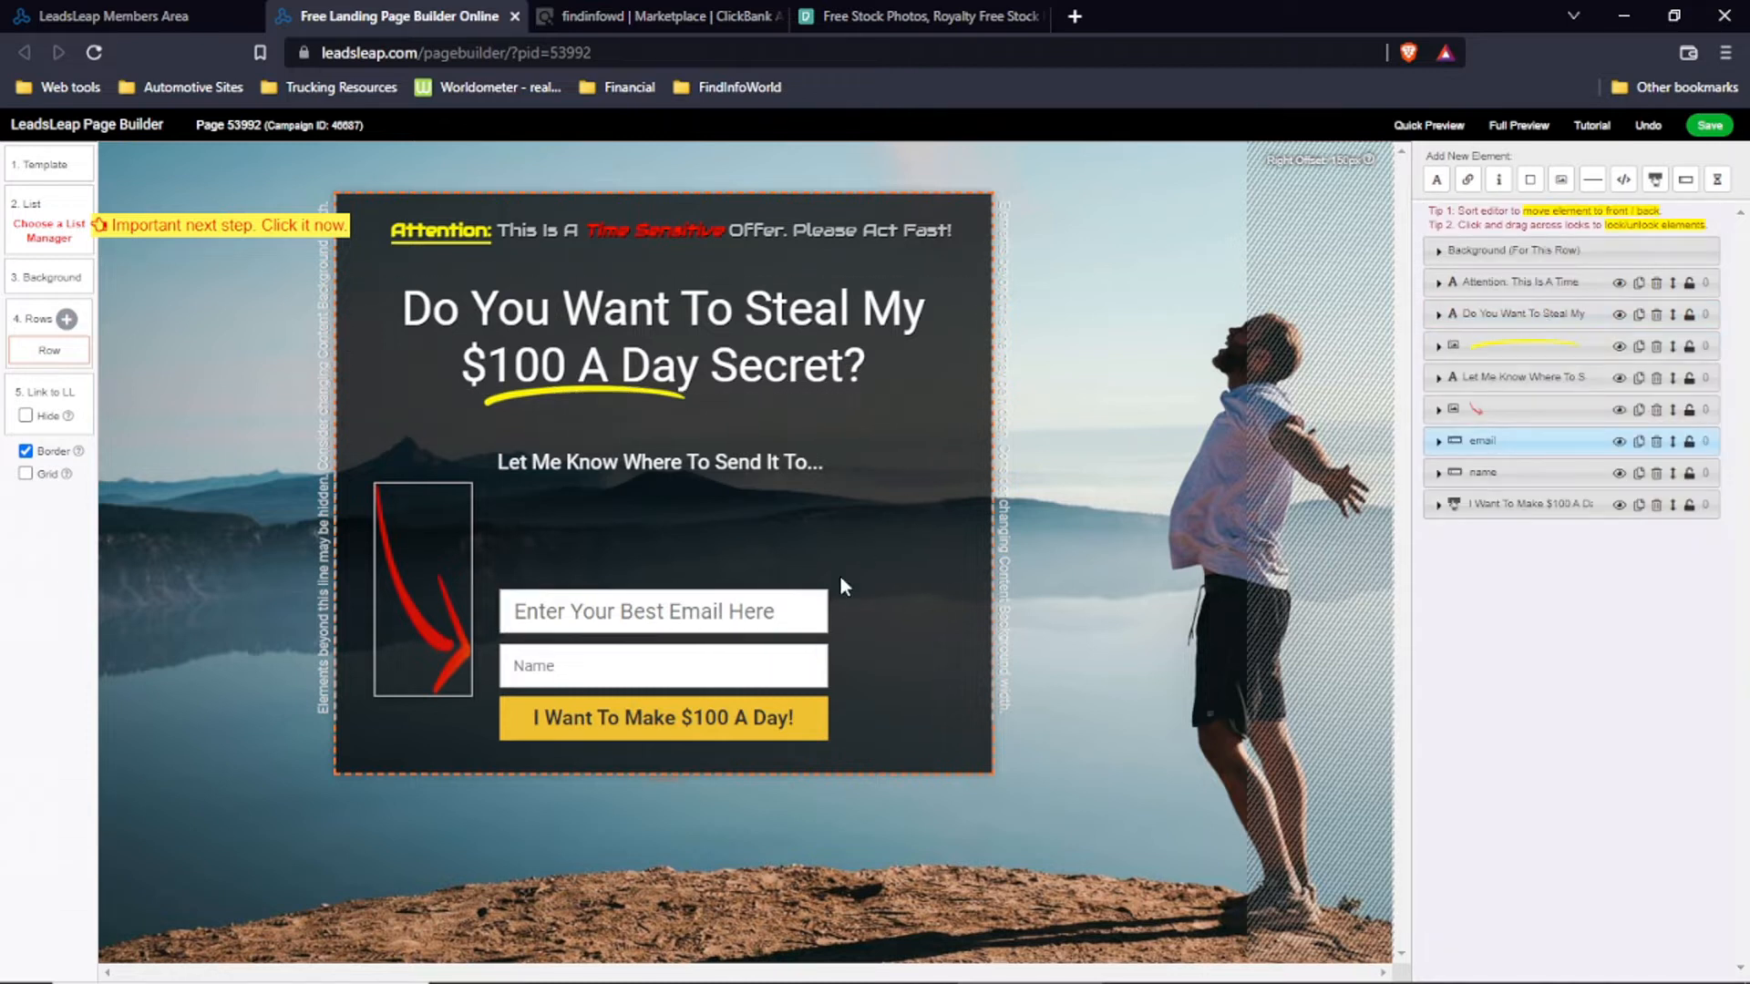
Step: Delete the Name input field from the opt-in form
click(714, 675)
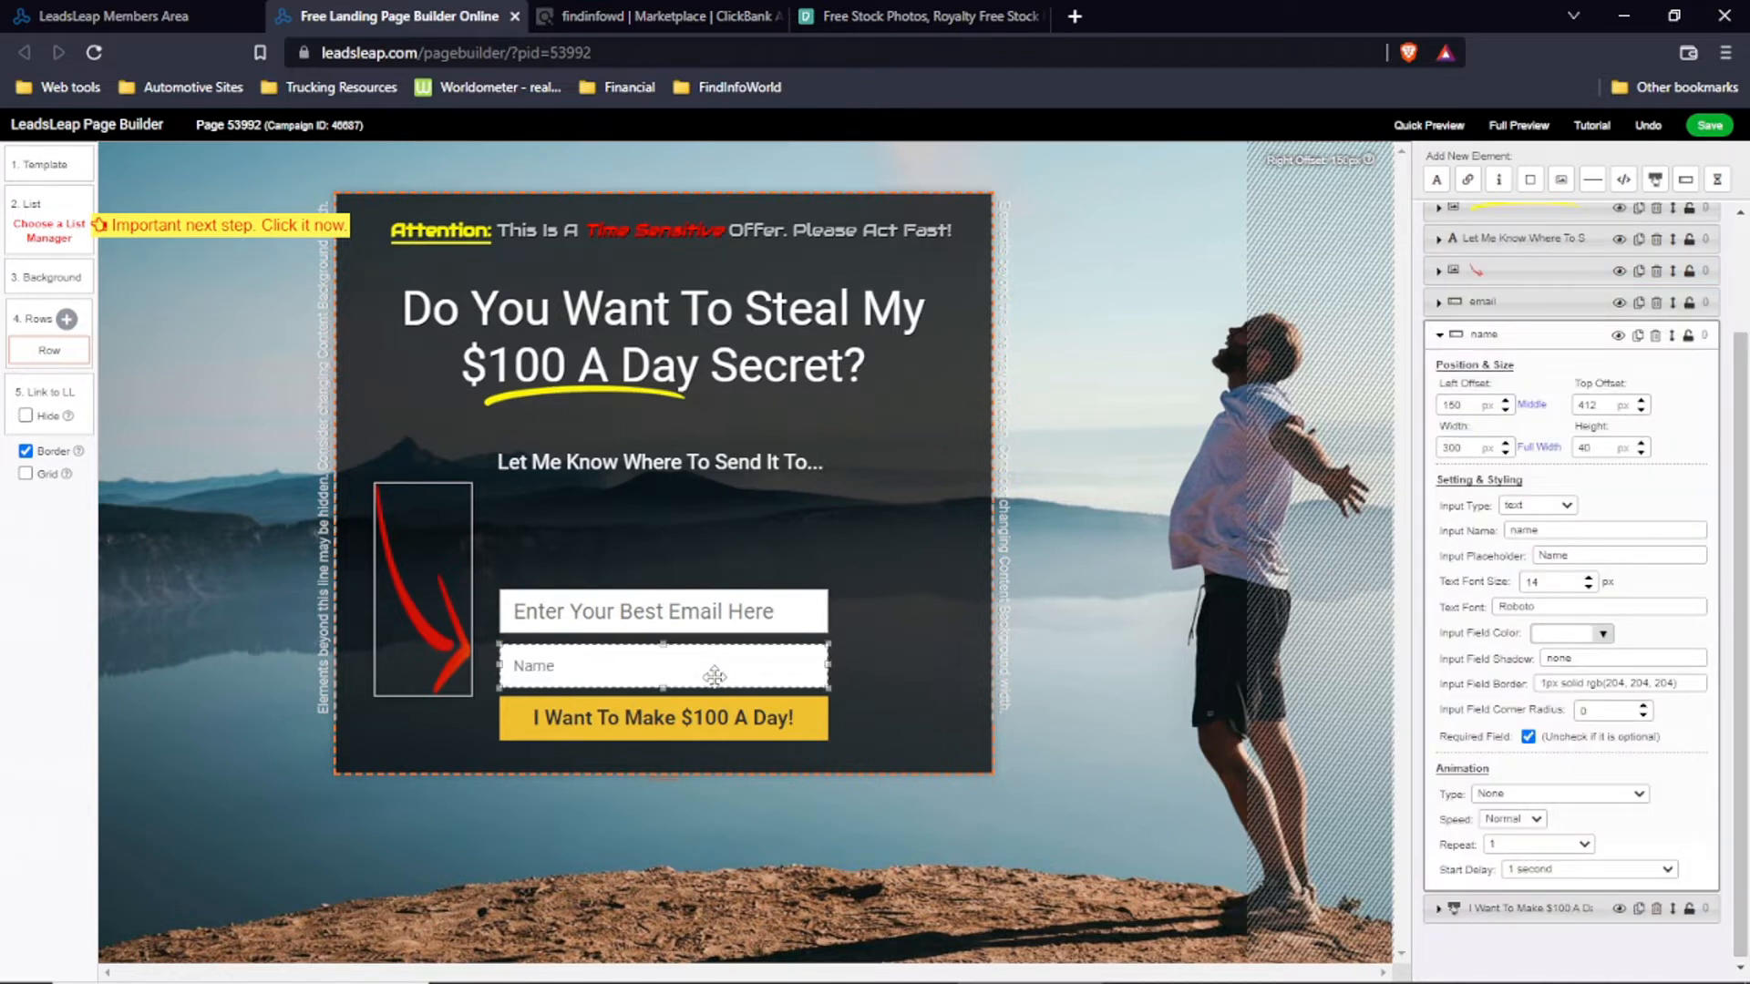
click(1595, 552)
click(1656, 336)
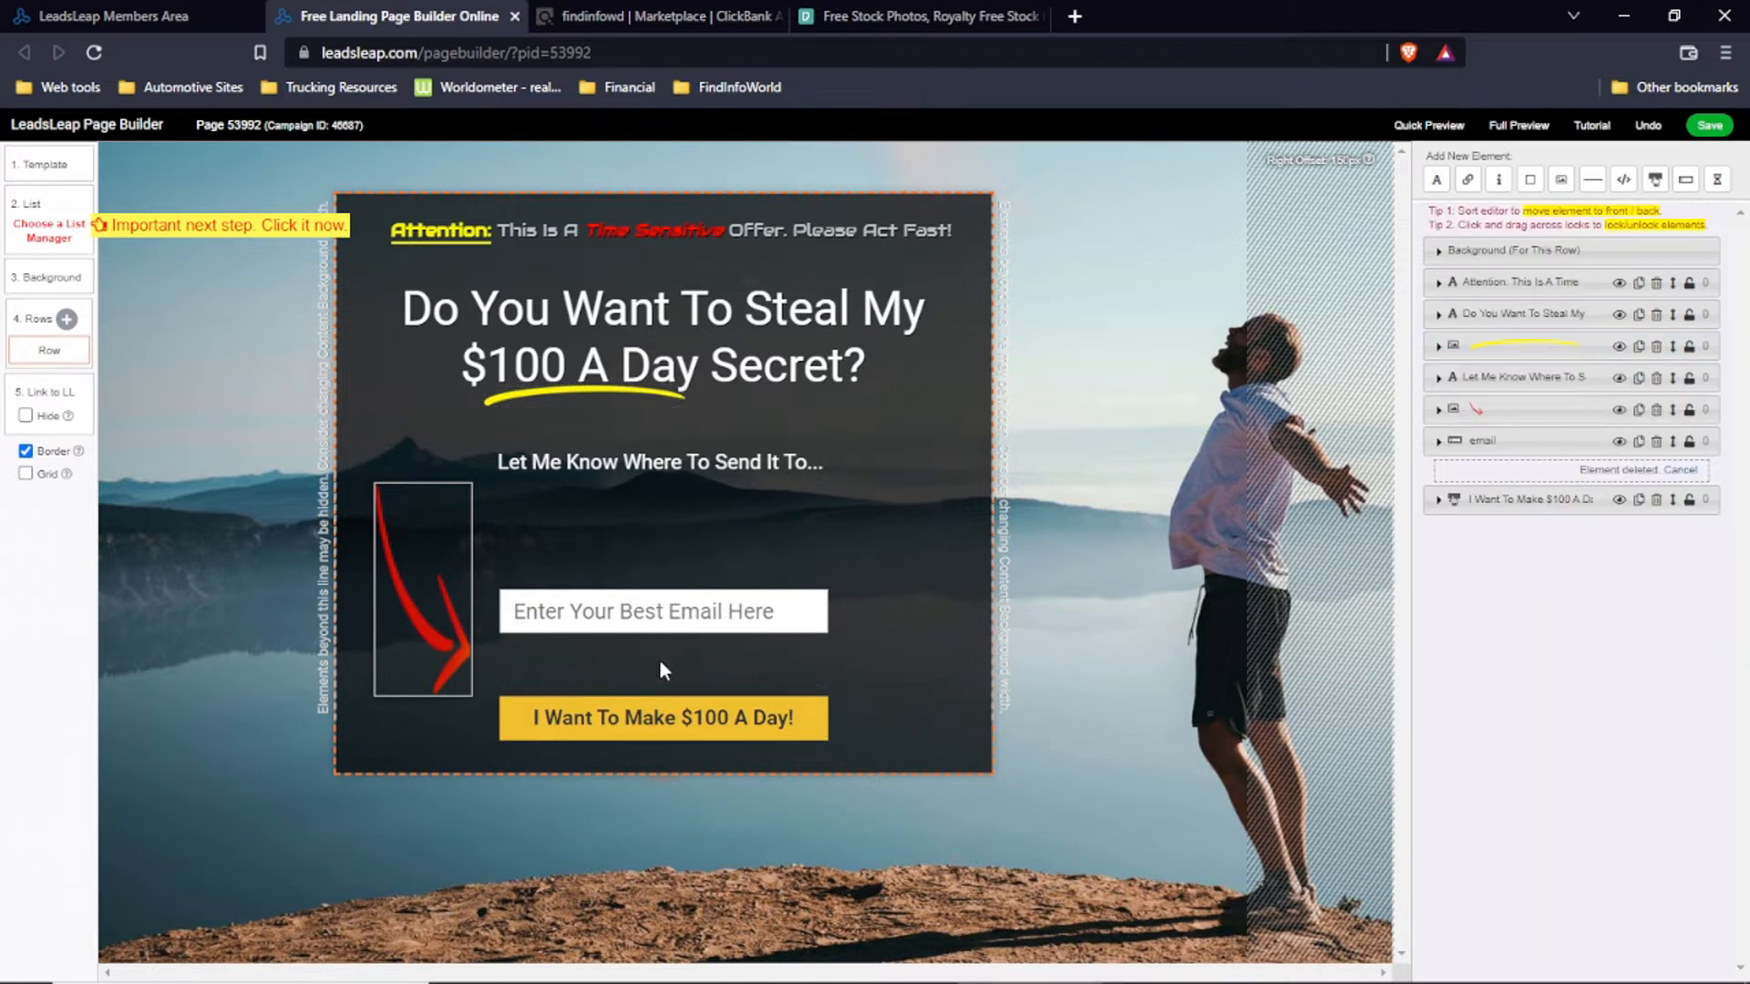
Step: Move the submit button up beneath the email field and enlarge its height to about 70 px
drag(662, 713, 663, 680)
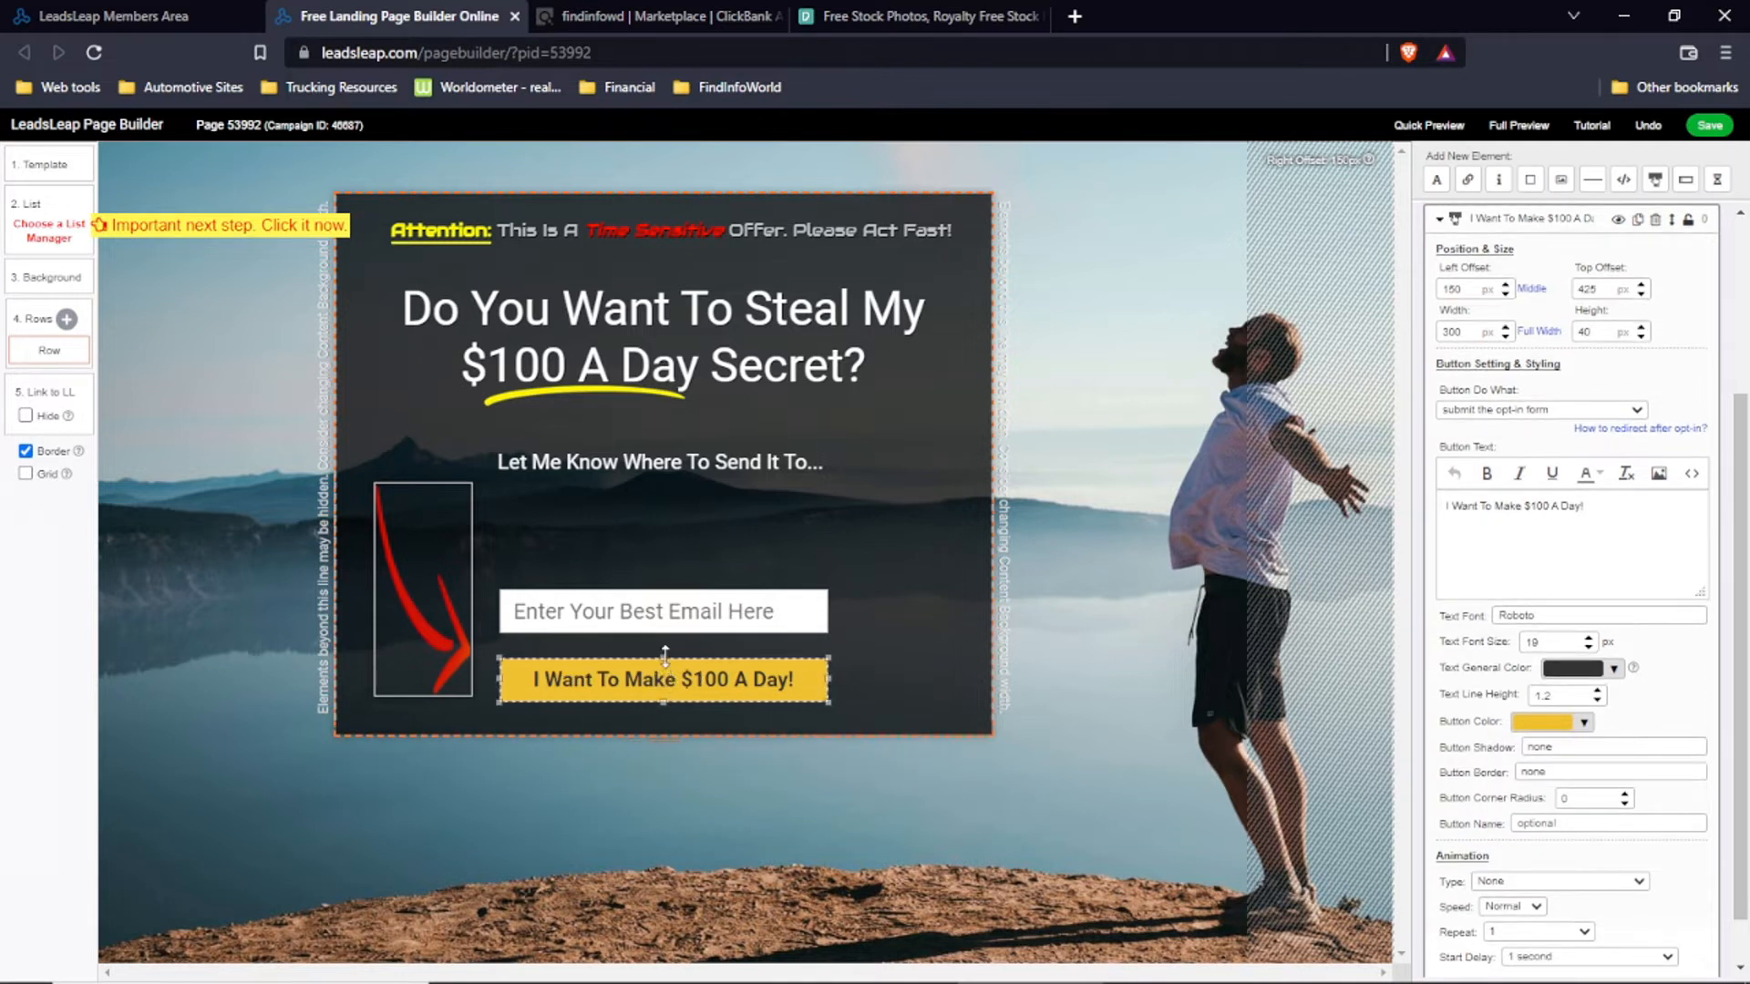
click(662, 655)
drag(665, 664, 662, 641)
drag(662, 701, 664, 718)
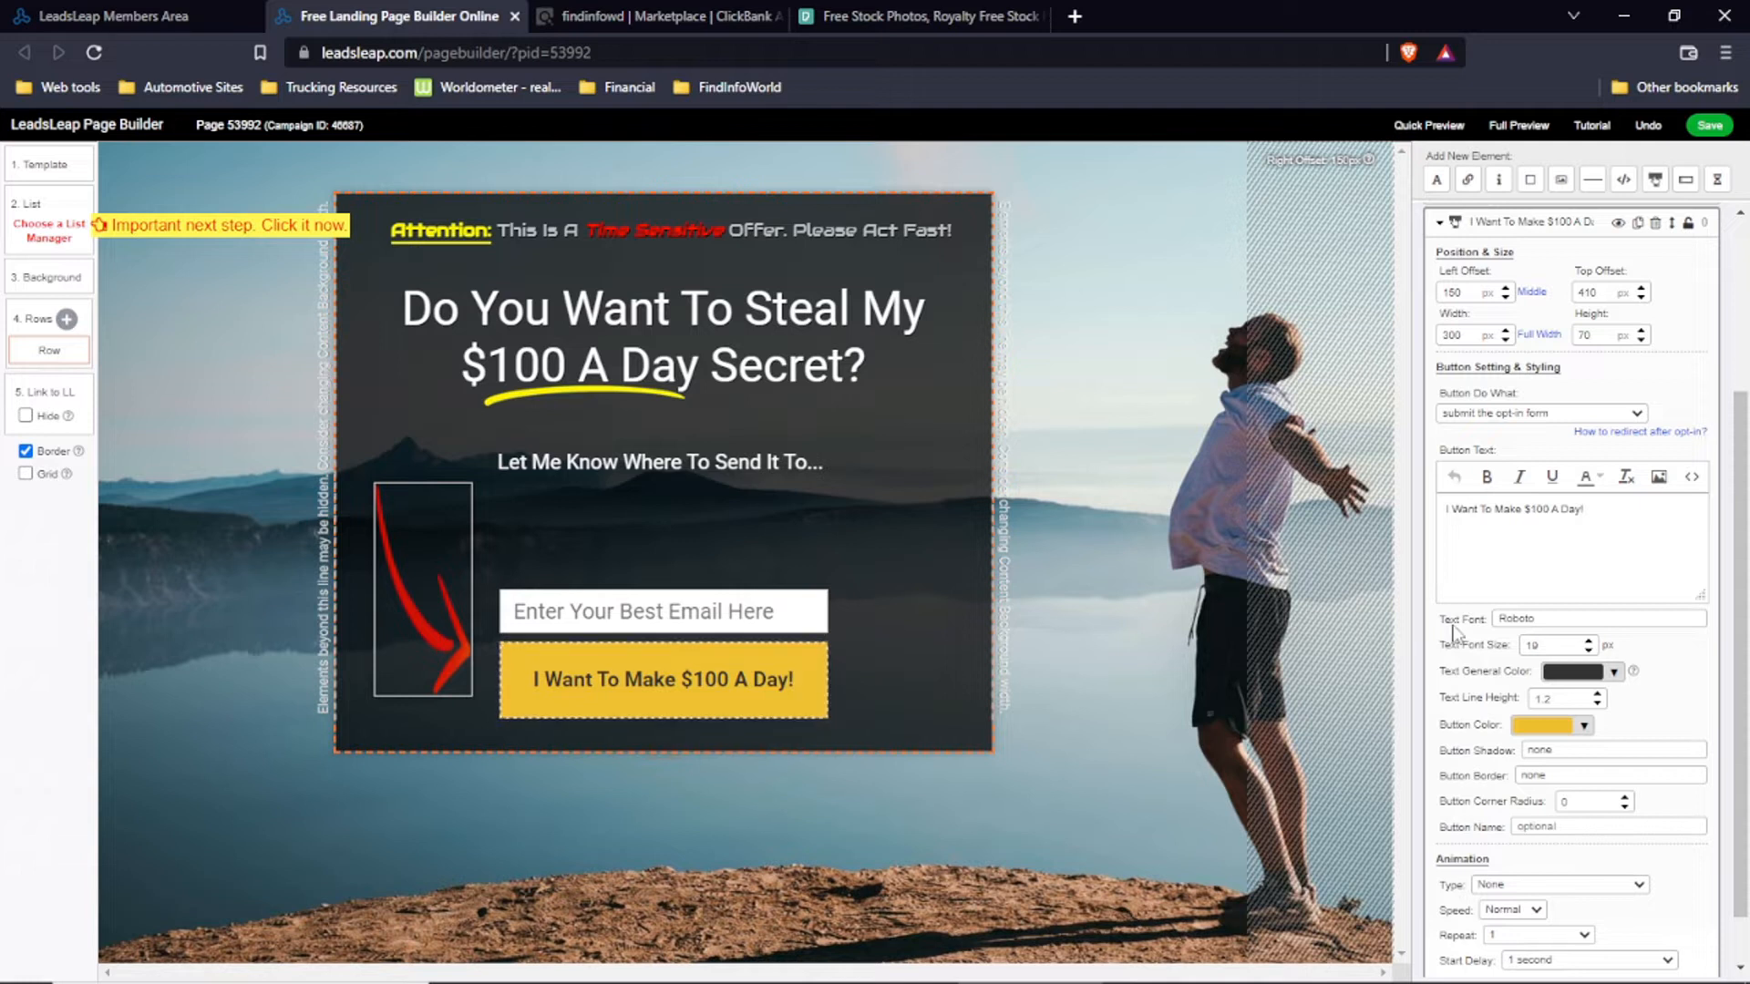
Step: Replace the submit button's text with "Yes! Show Me..."
click(1449, 511)
drag(1449, 510, 1597, 509)
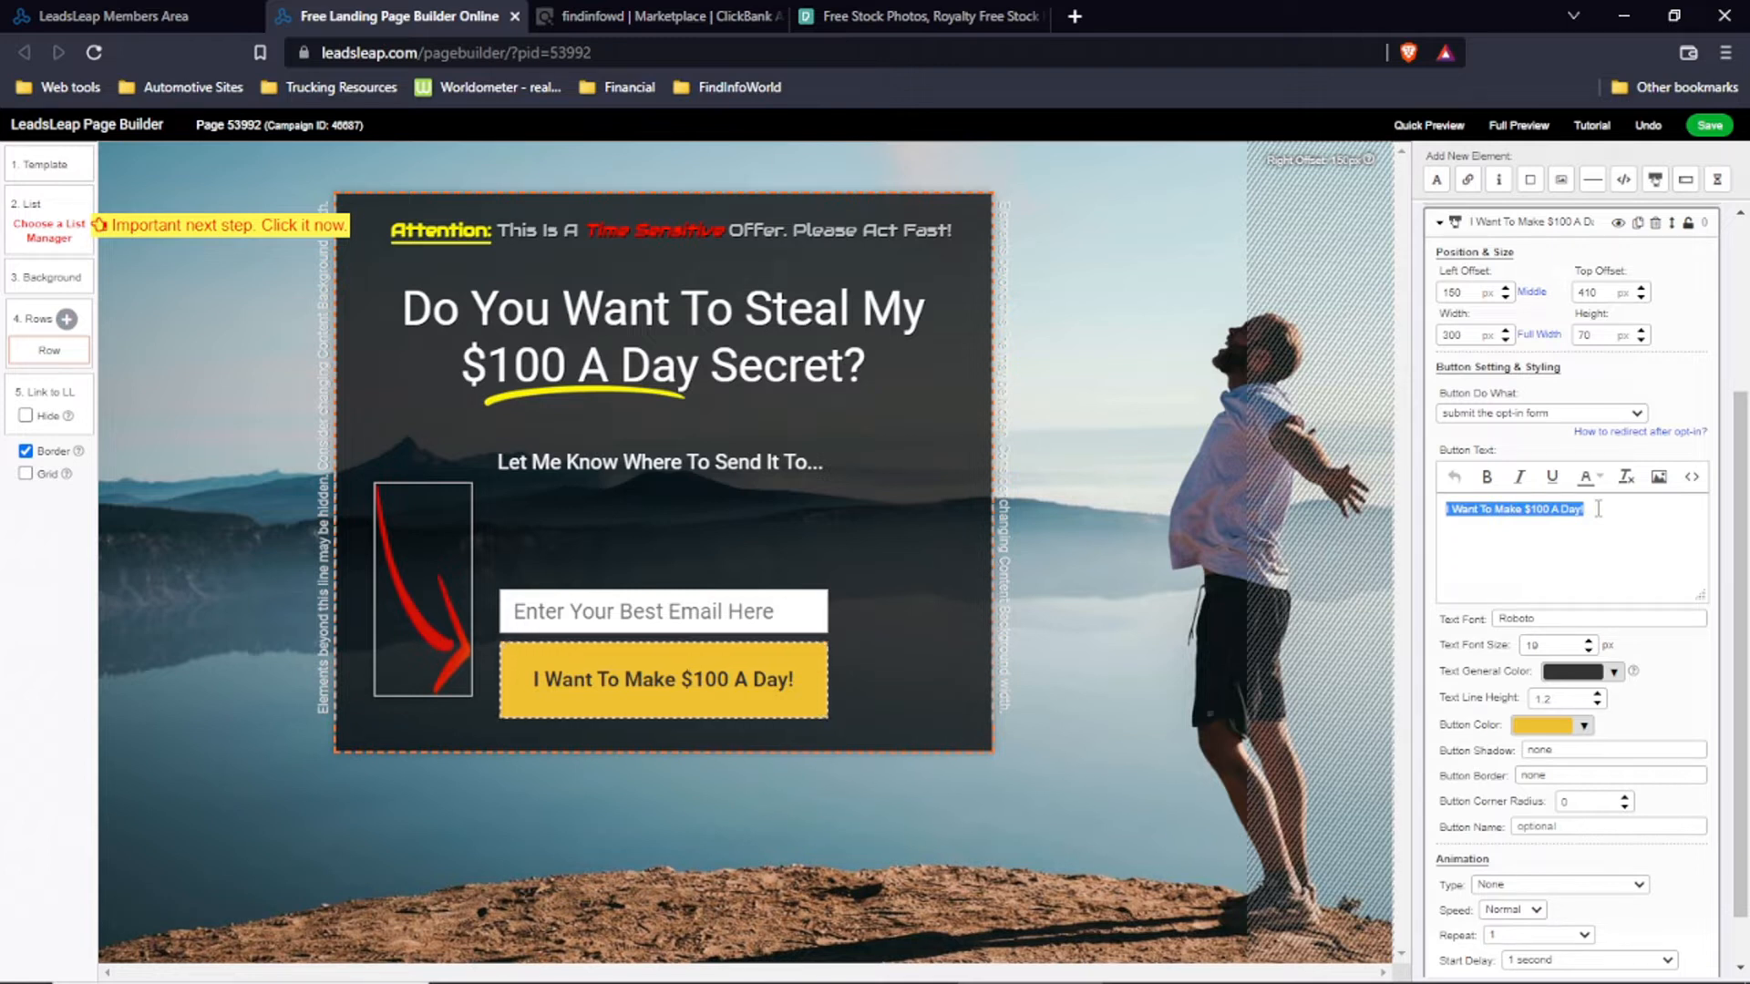
text(Yes! Show Me...)
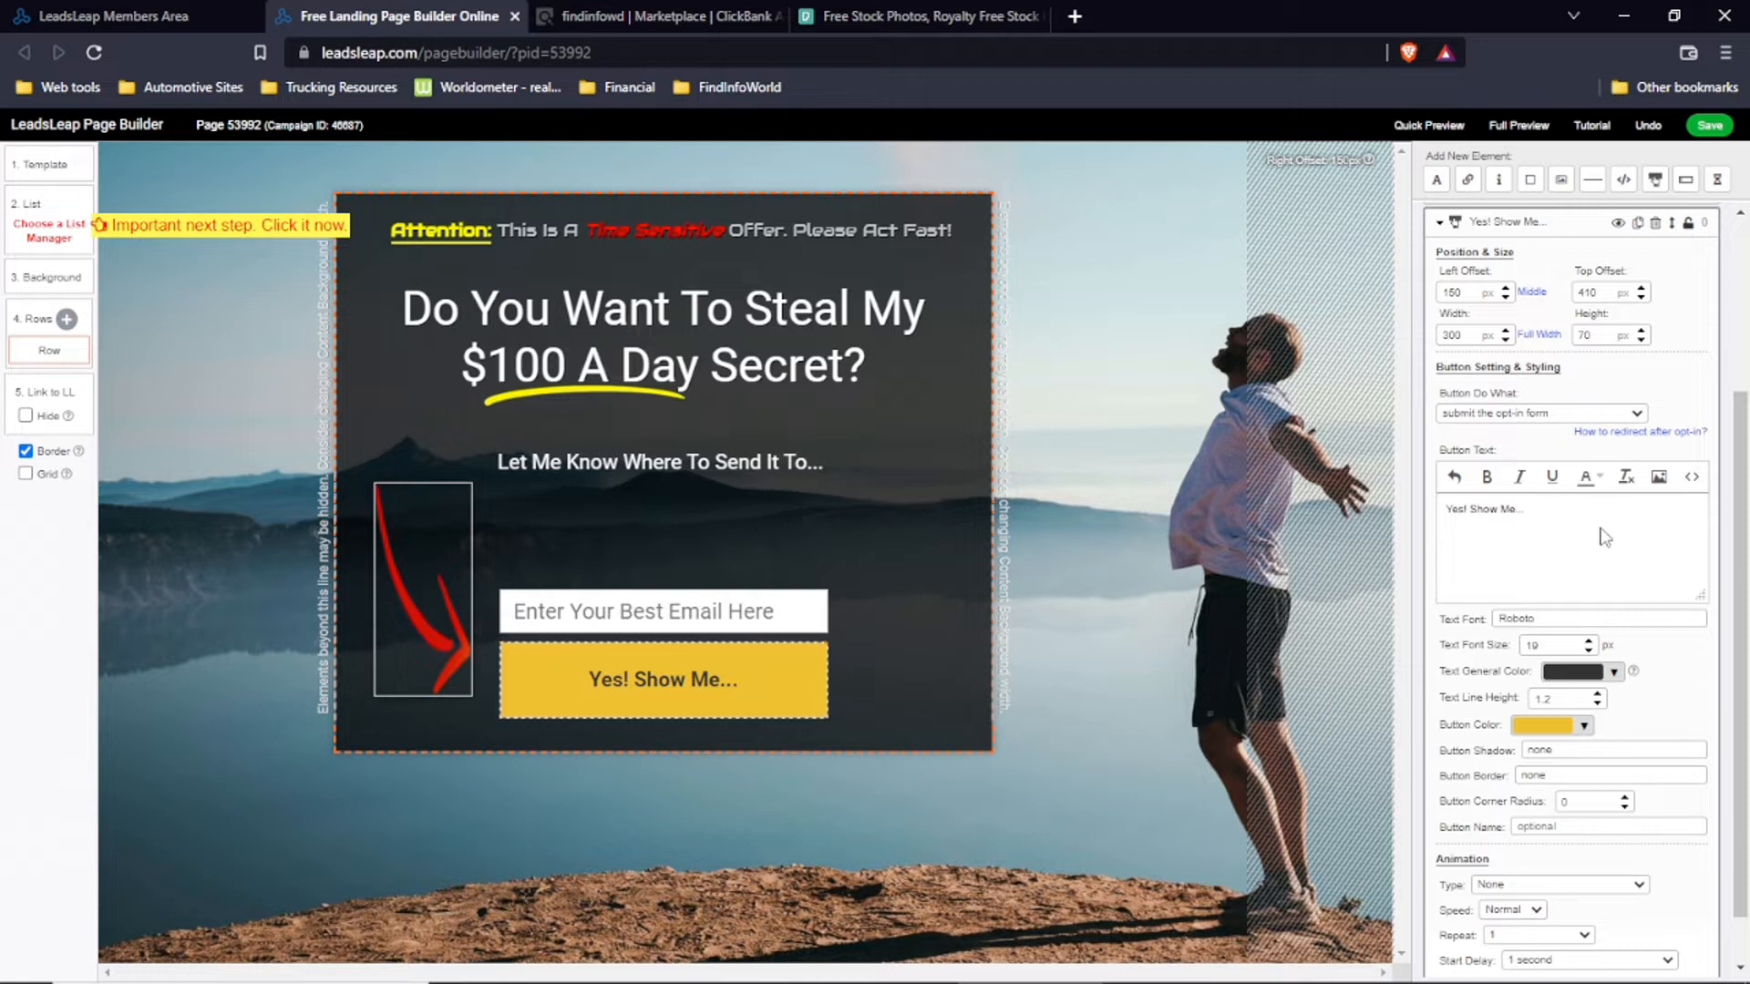
Step: Set the button color to red rgb(217, 83, 79) and add a 0px 0px 7px 1px rgba(0, 0, 0, 0.34) button shadow
click(1585, 726)
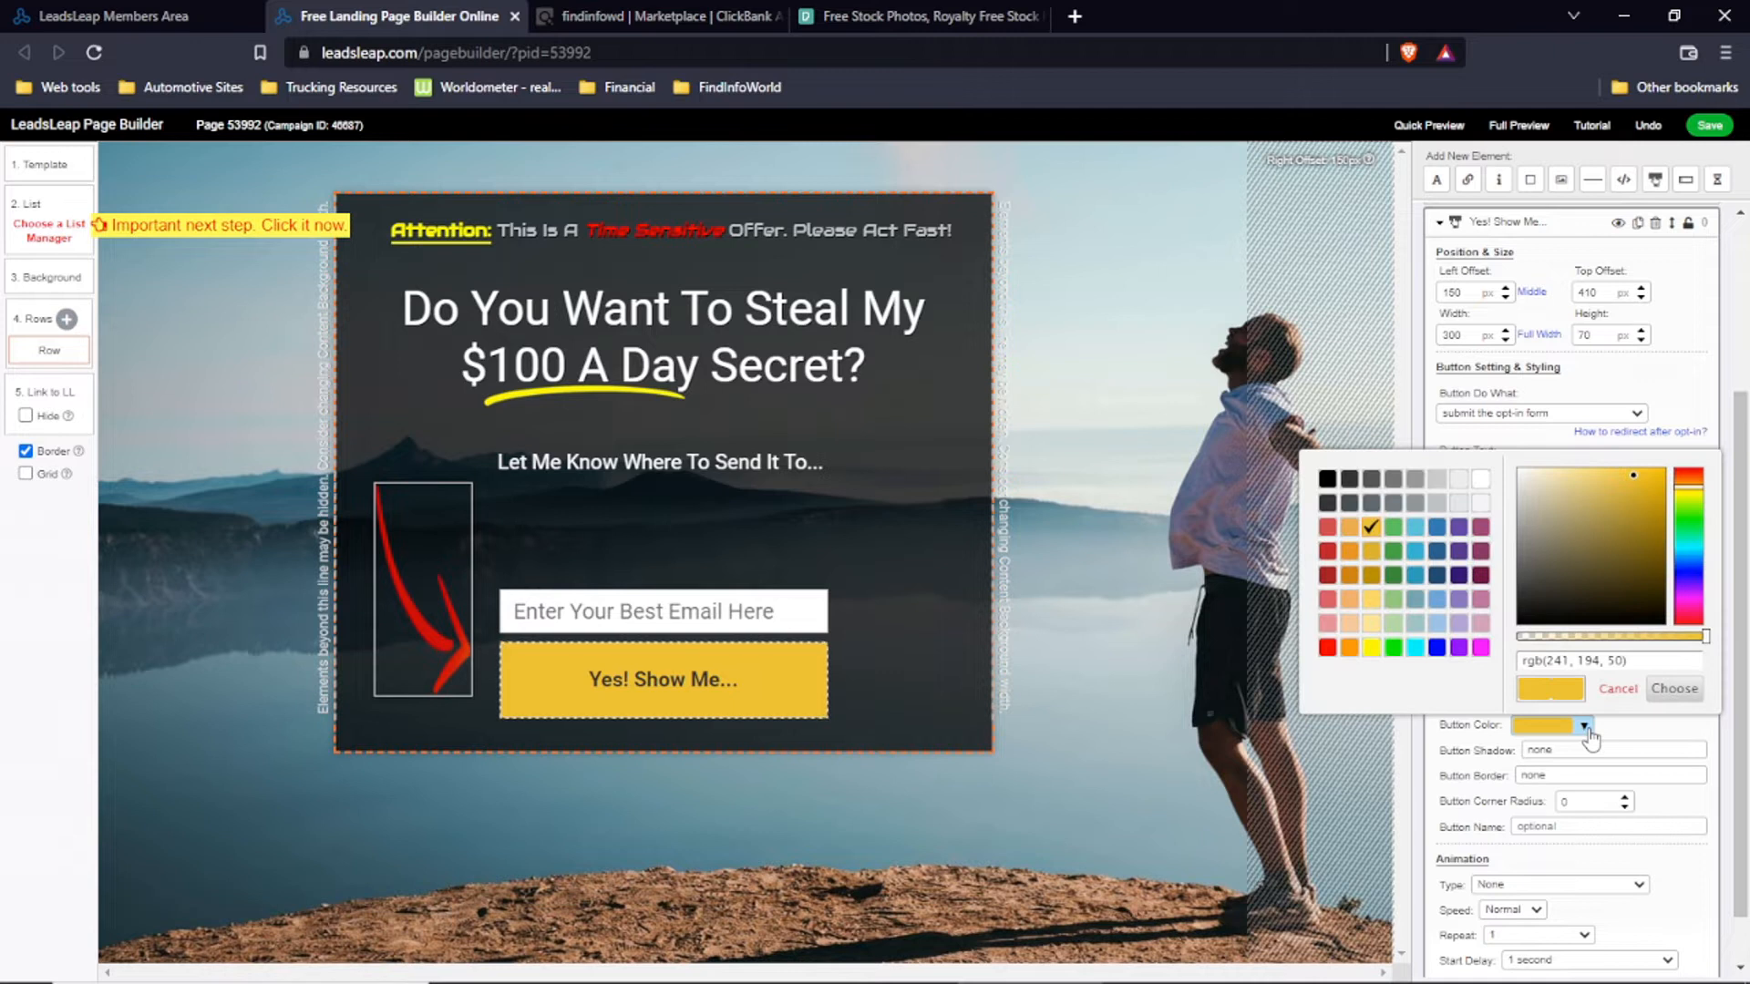
click(1329, 599)
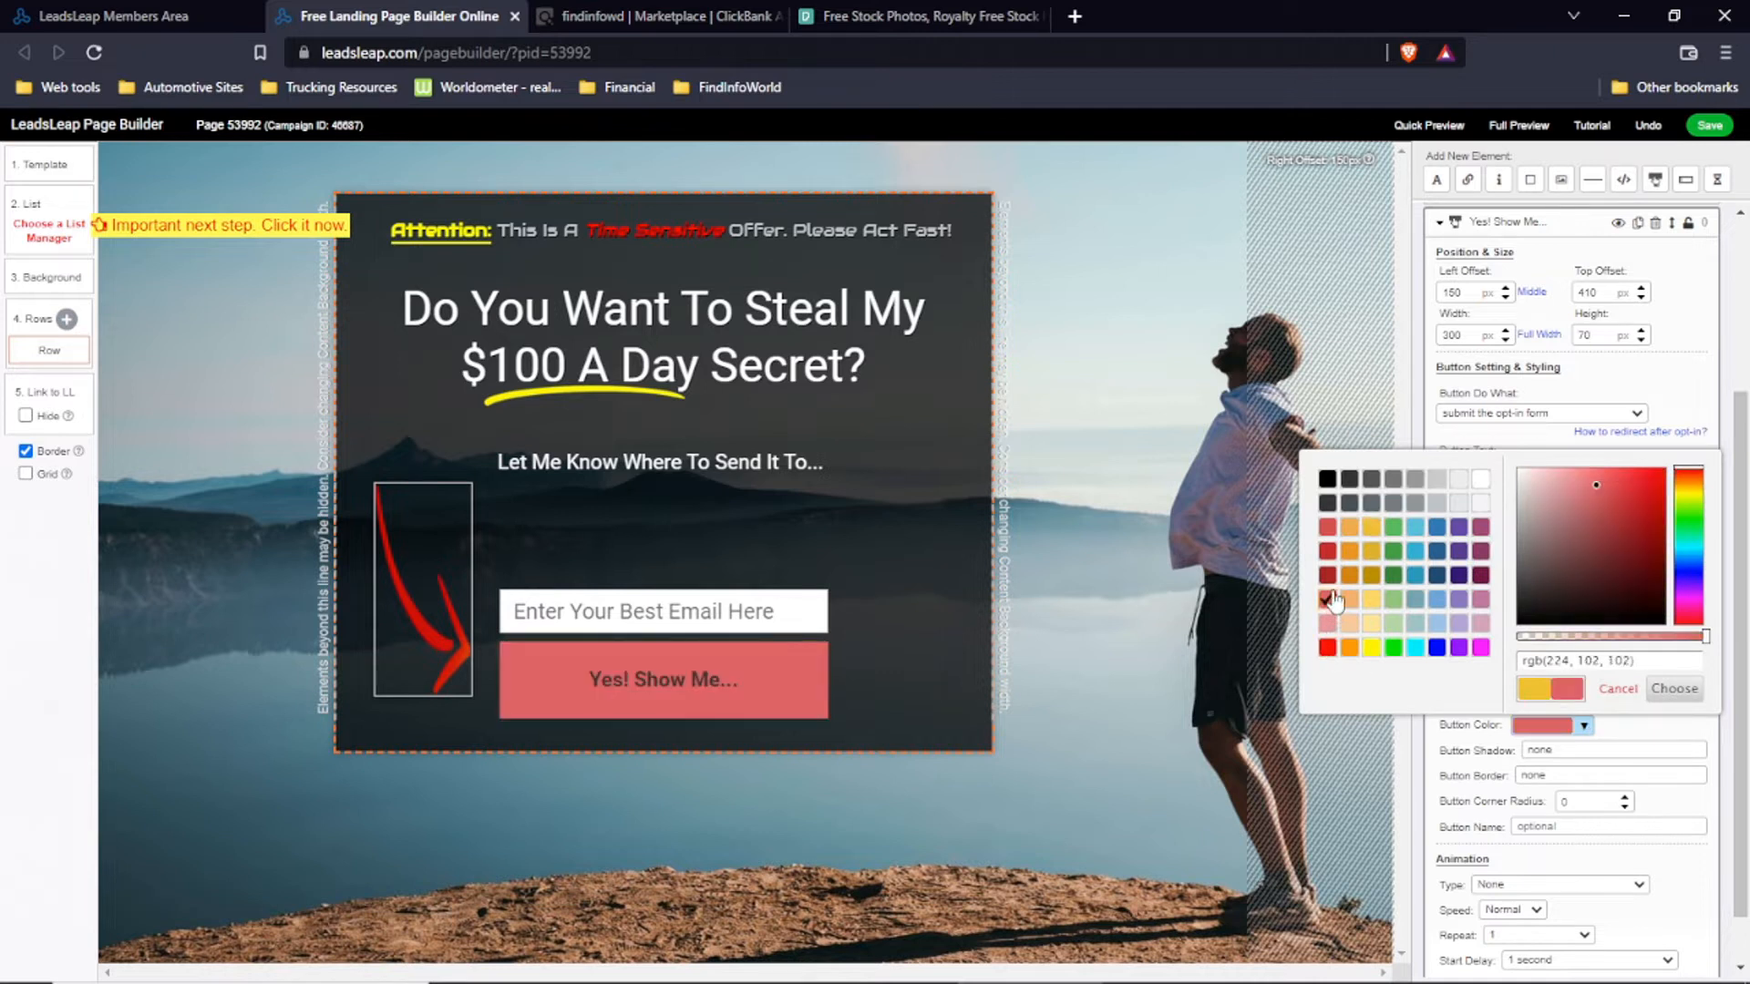
click(1329, 574)
click(1329, 527)
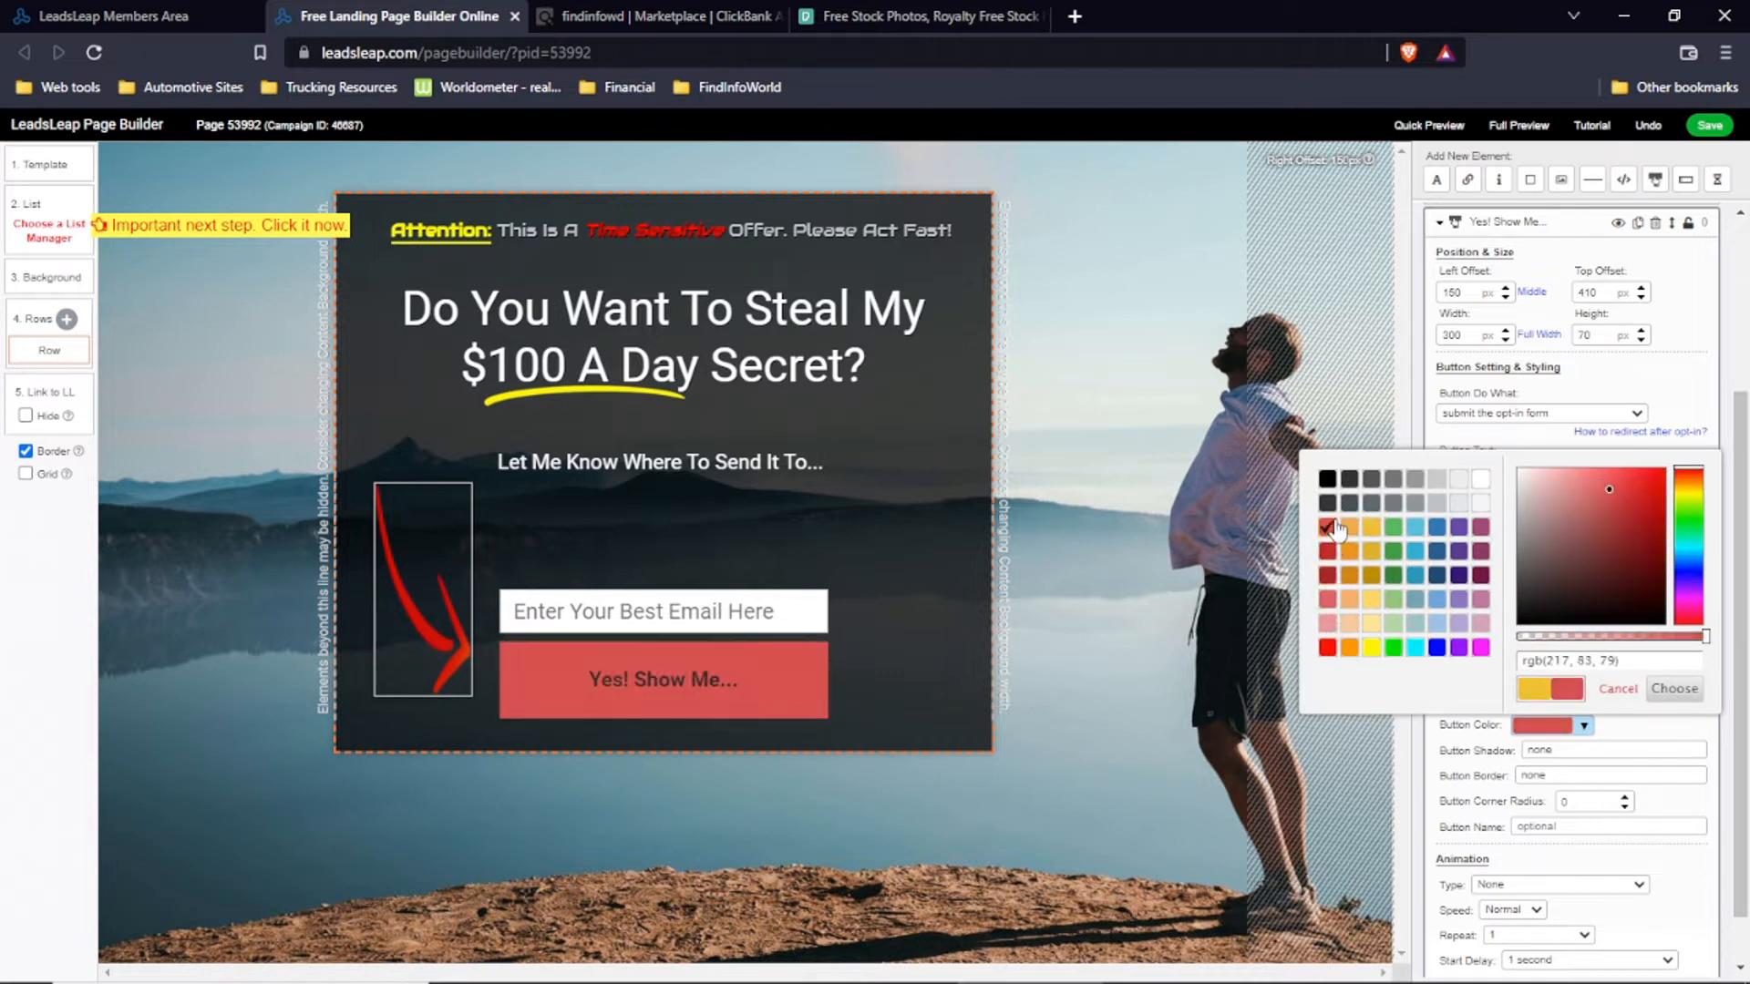
click(1650, 748)
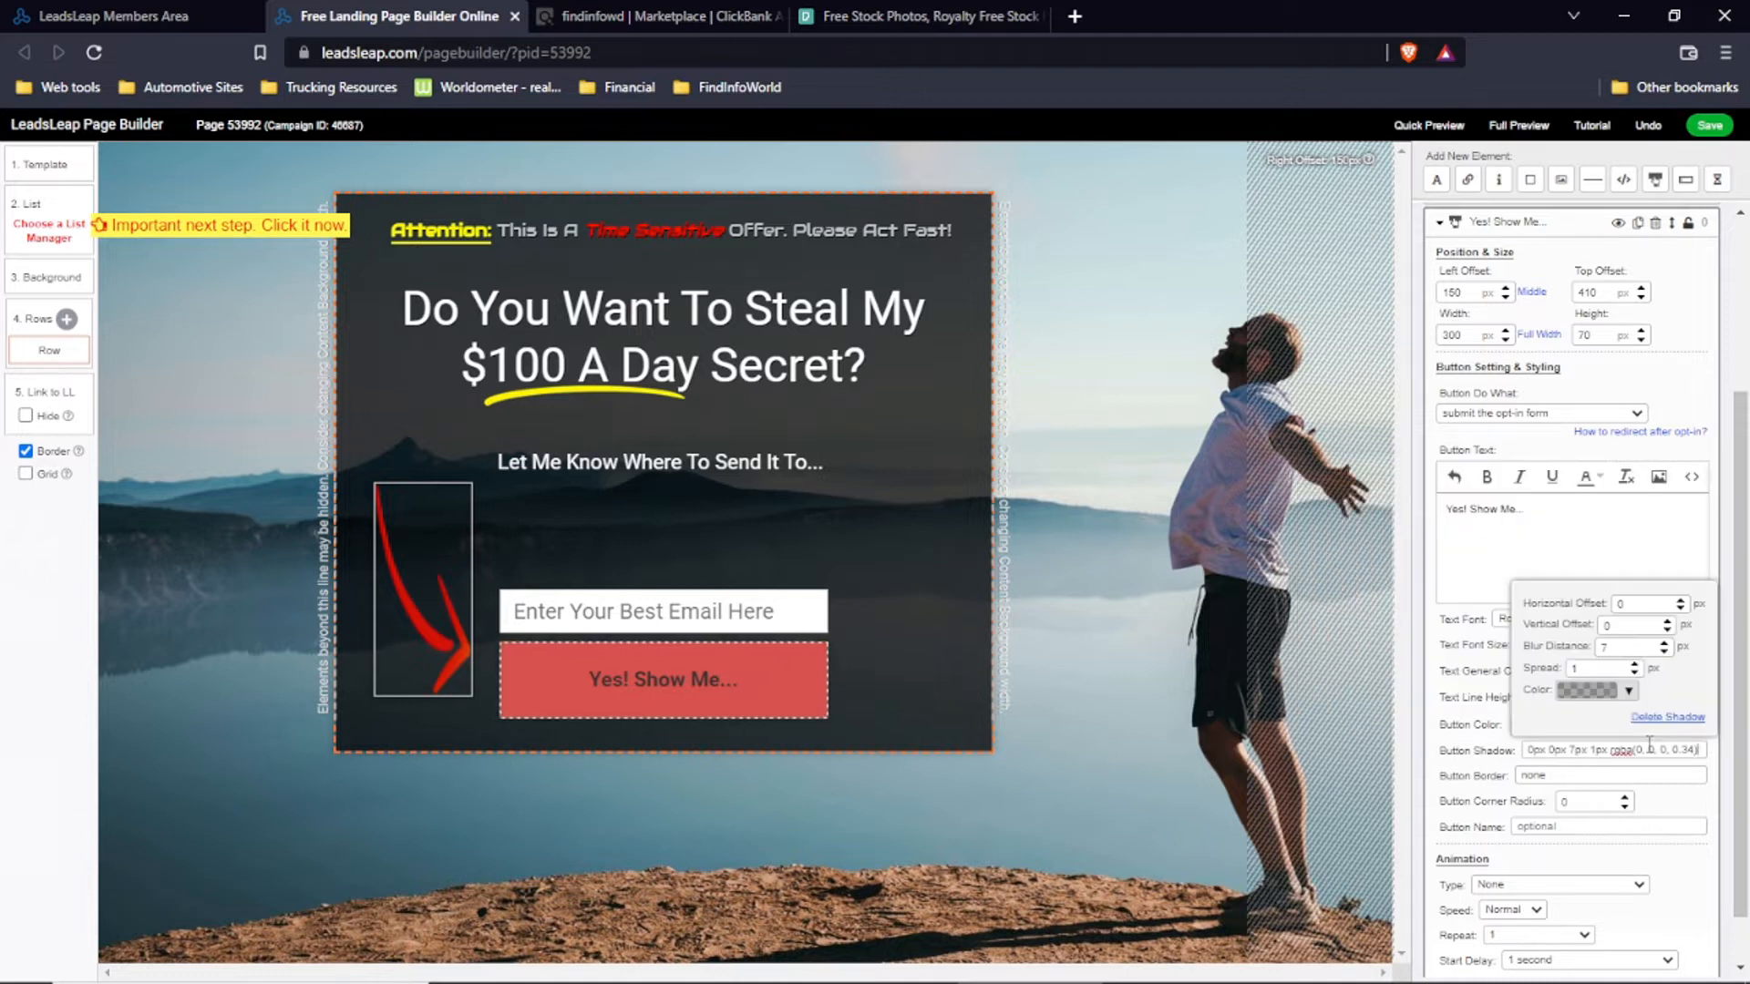
click(1462, 627)
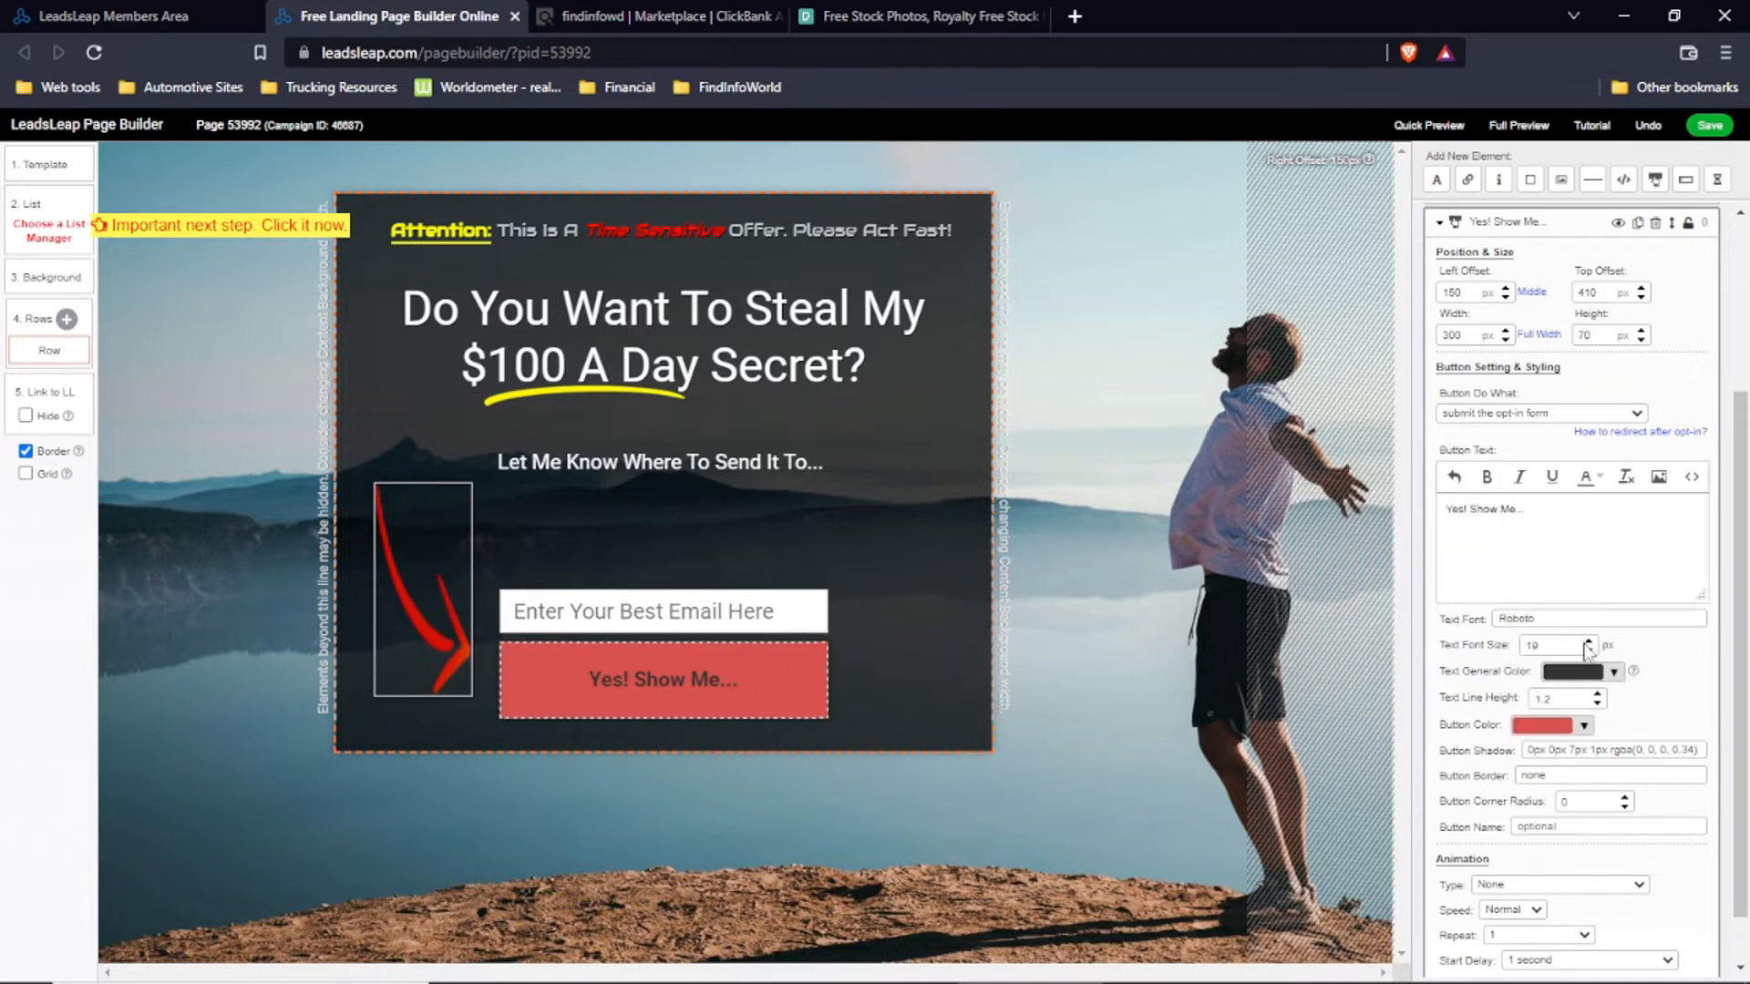
Step: Set the button's text color to white rgb(255, 255, 255) and add a 1px solid rgb(204, 204, 204) button border
click(1614, 675)
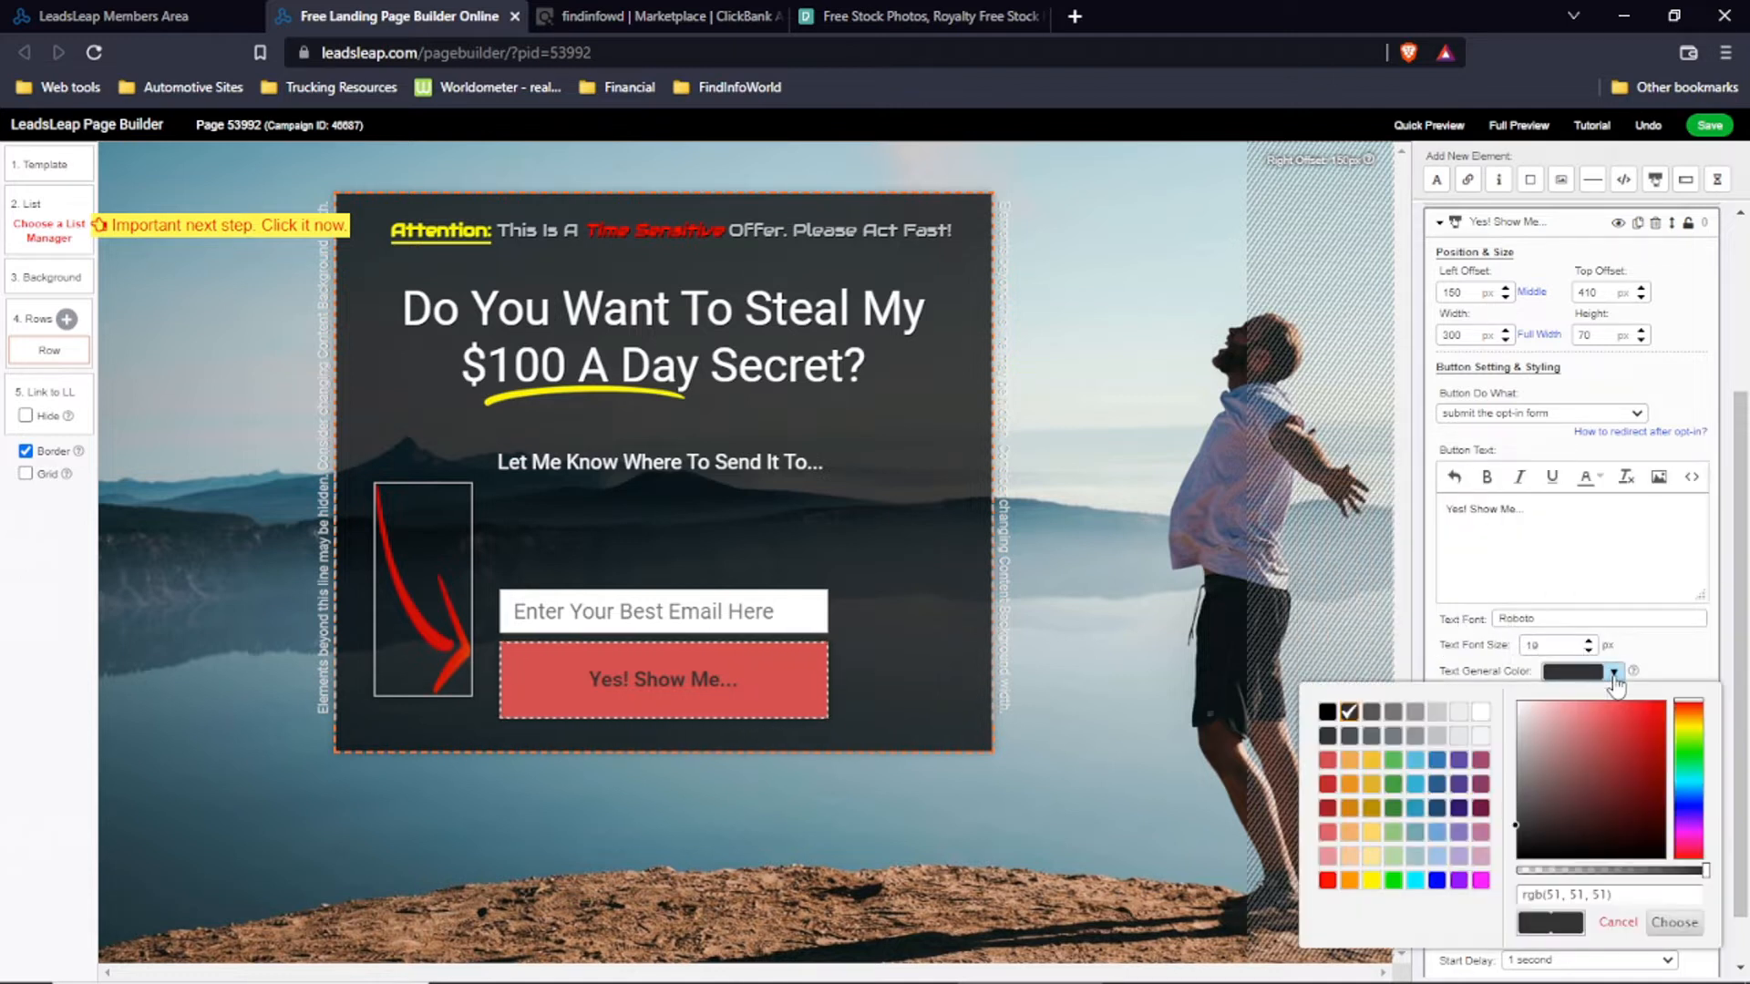
click(1479, 718)
click(1459, 808)
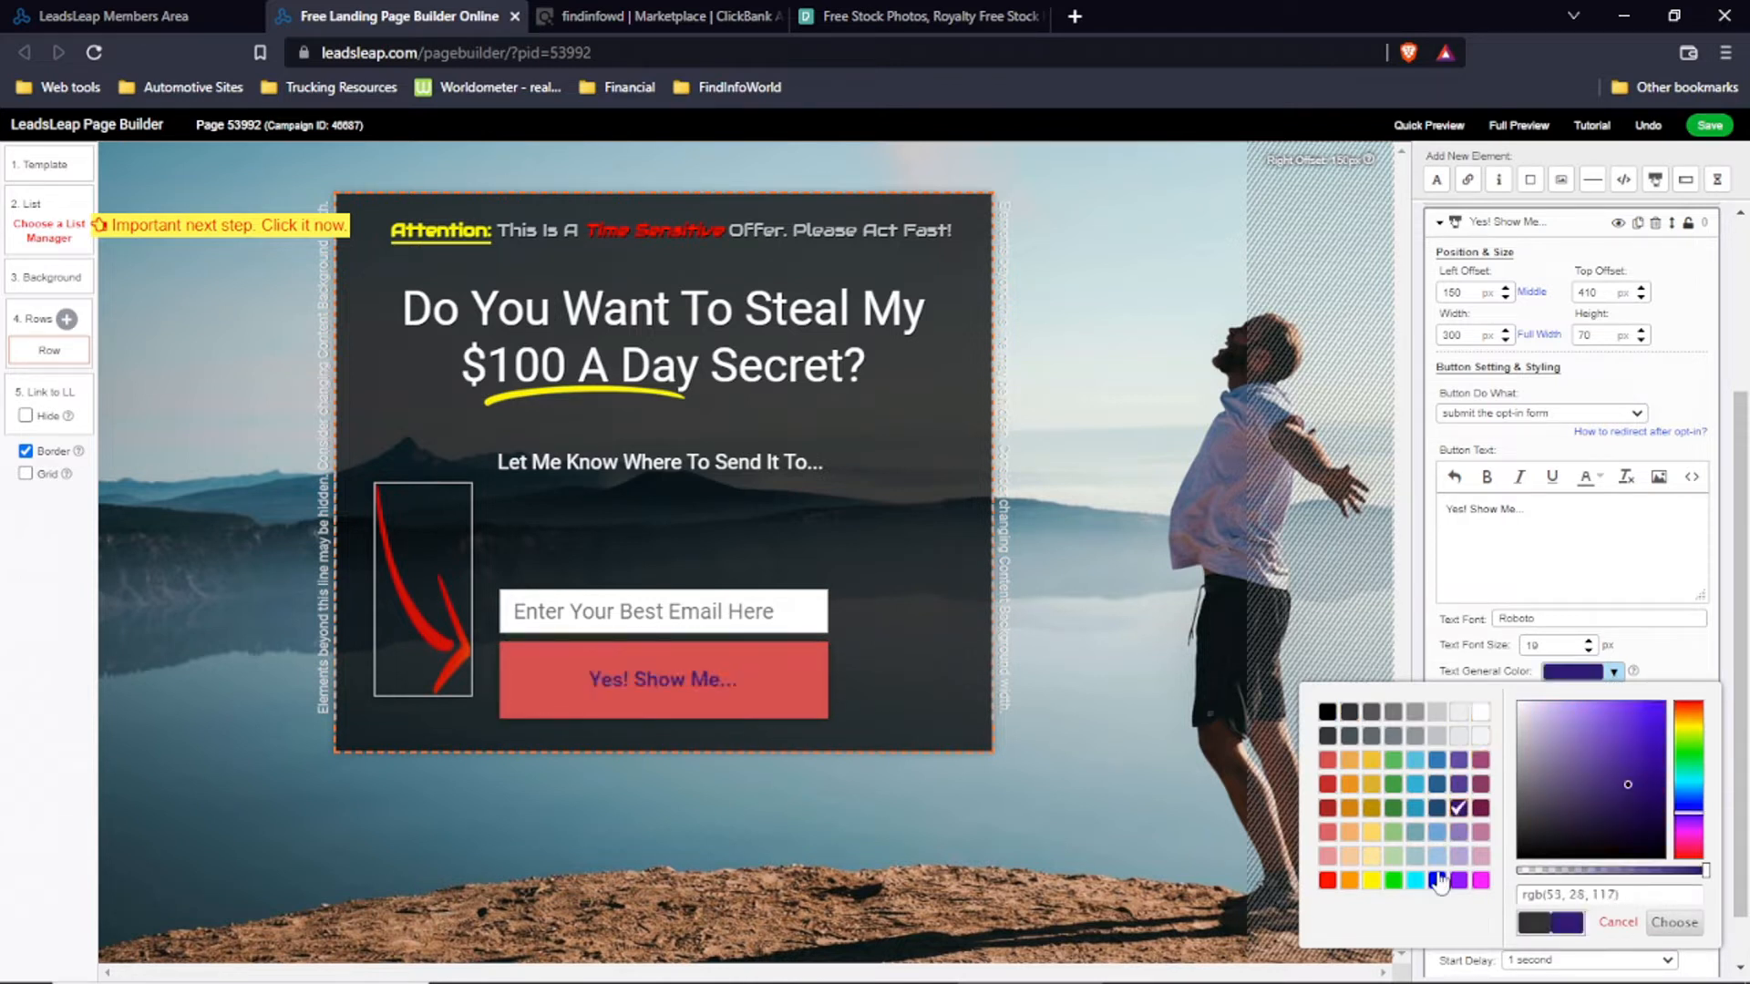
click(1437, 880)
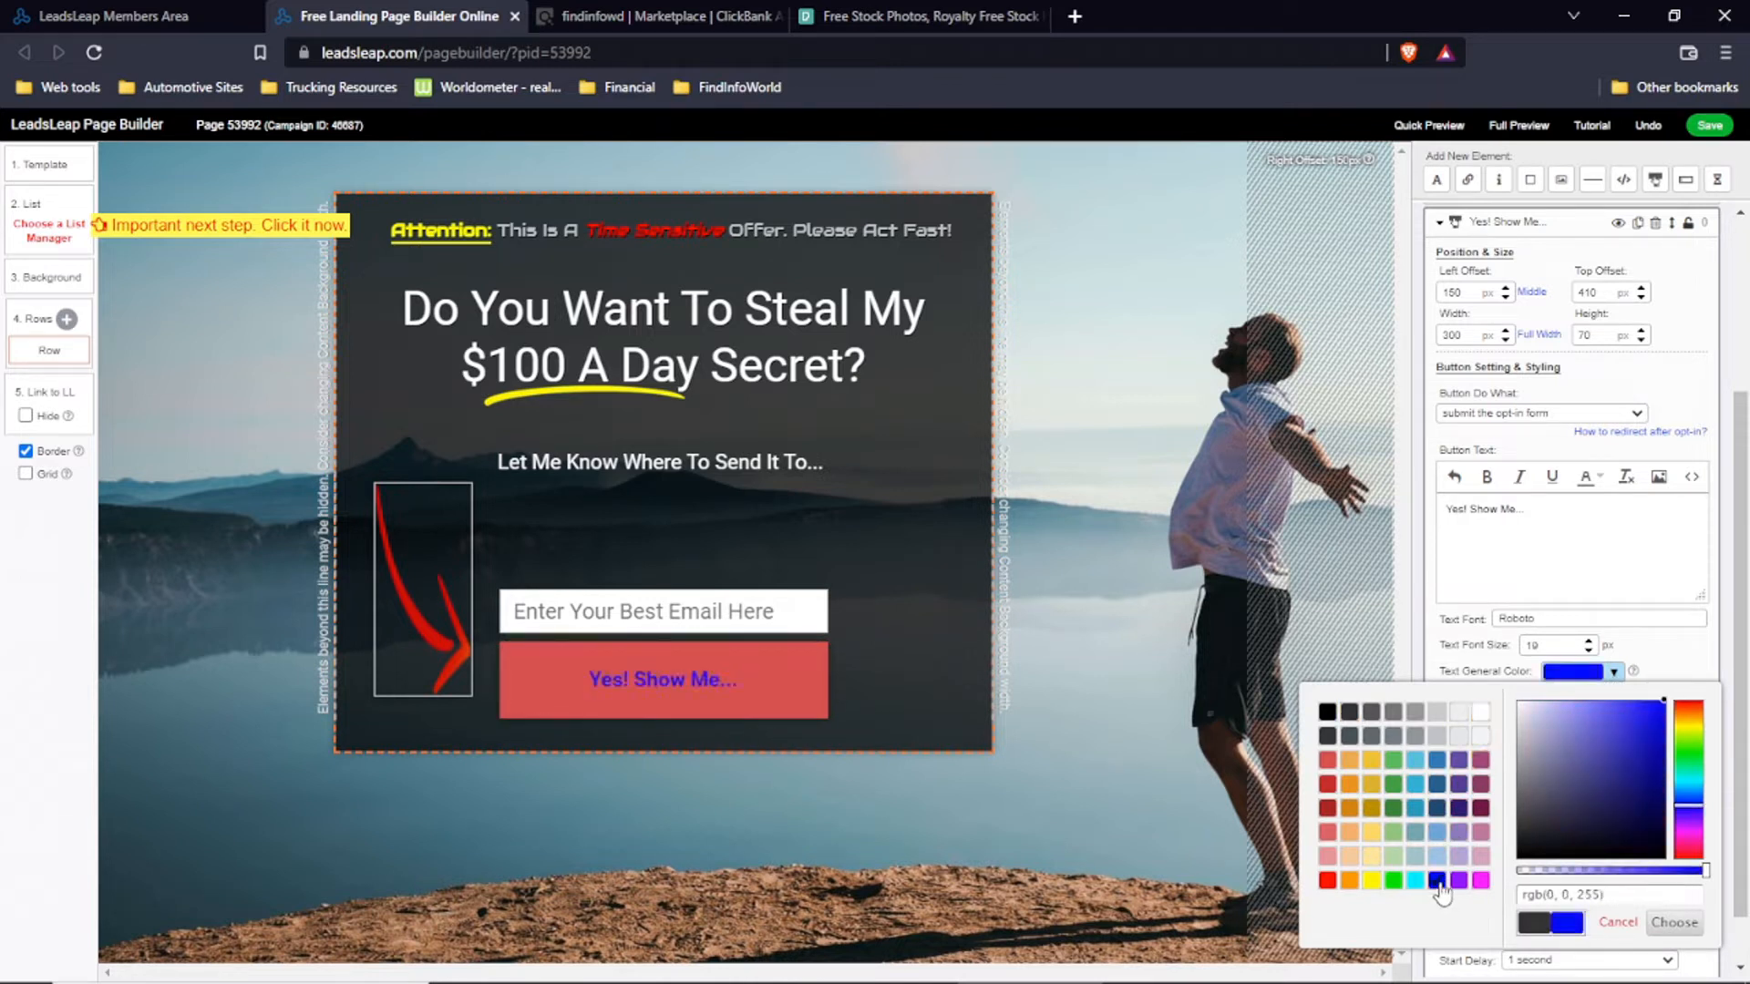
click(1459, 760)
click(1479, 718)
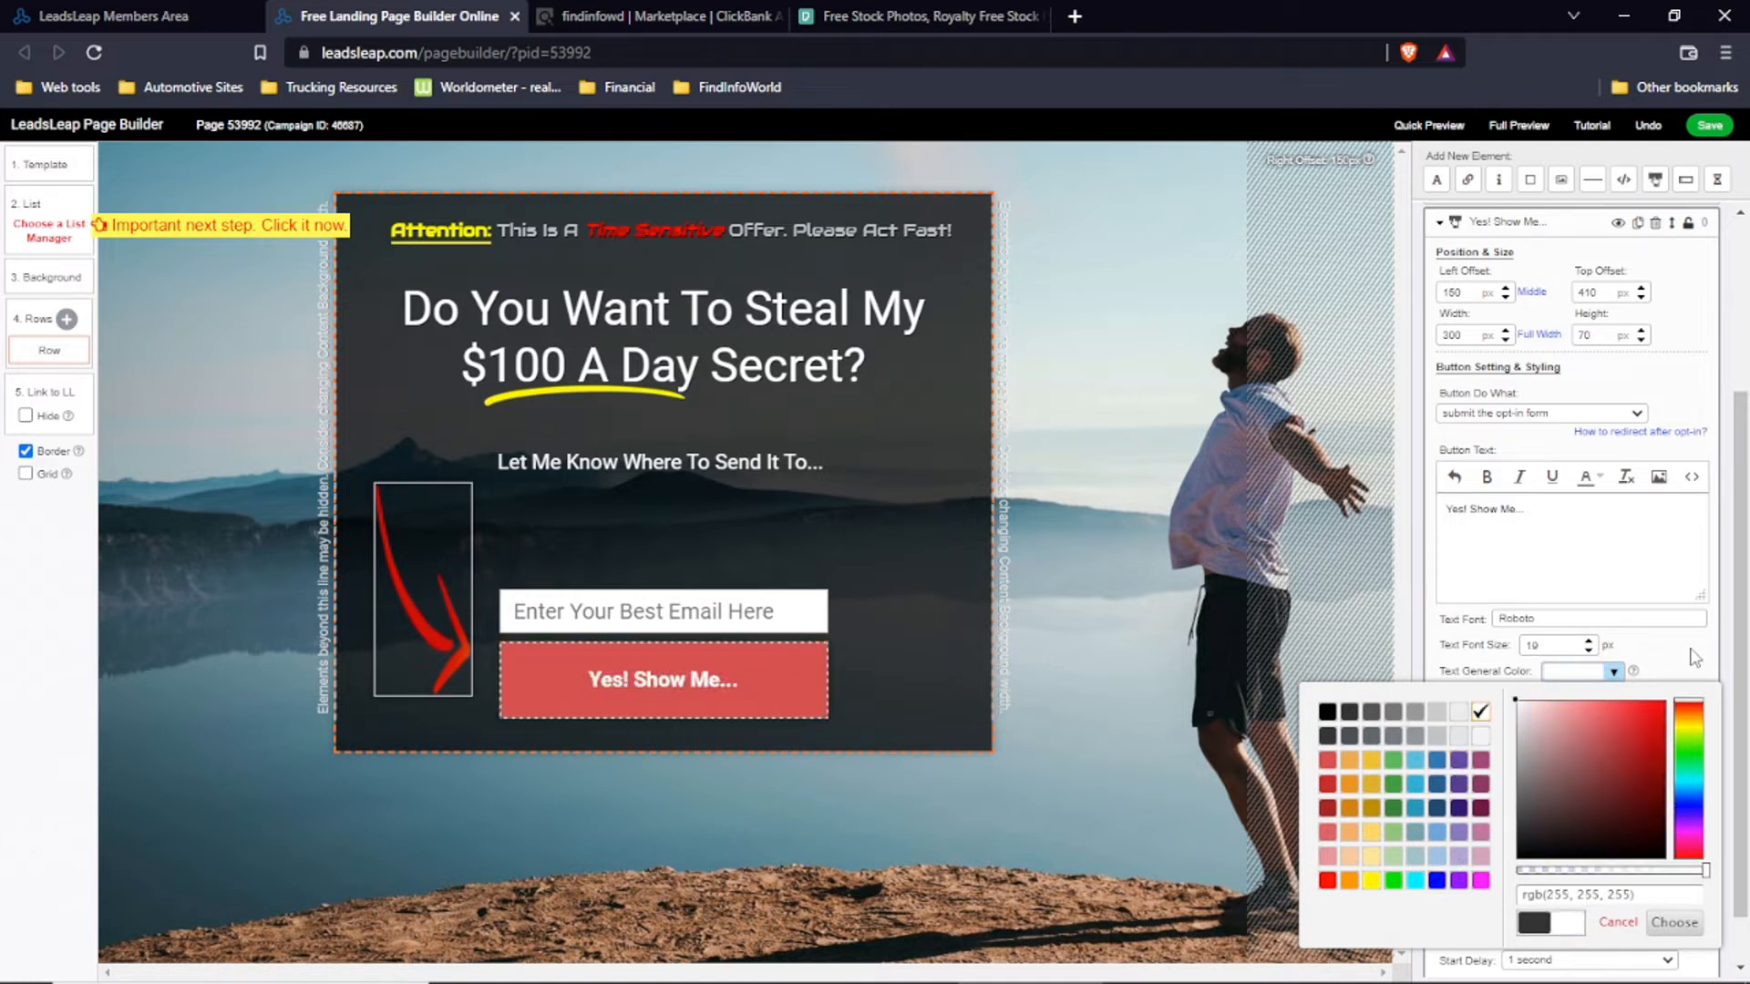
click(1664, 676)
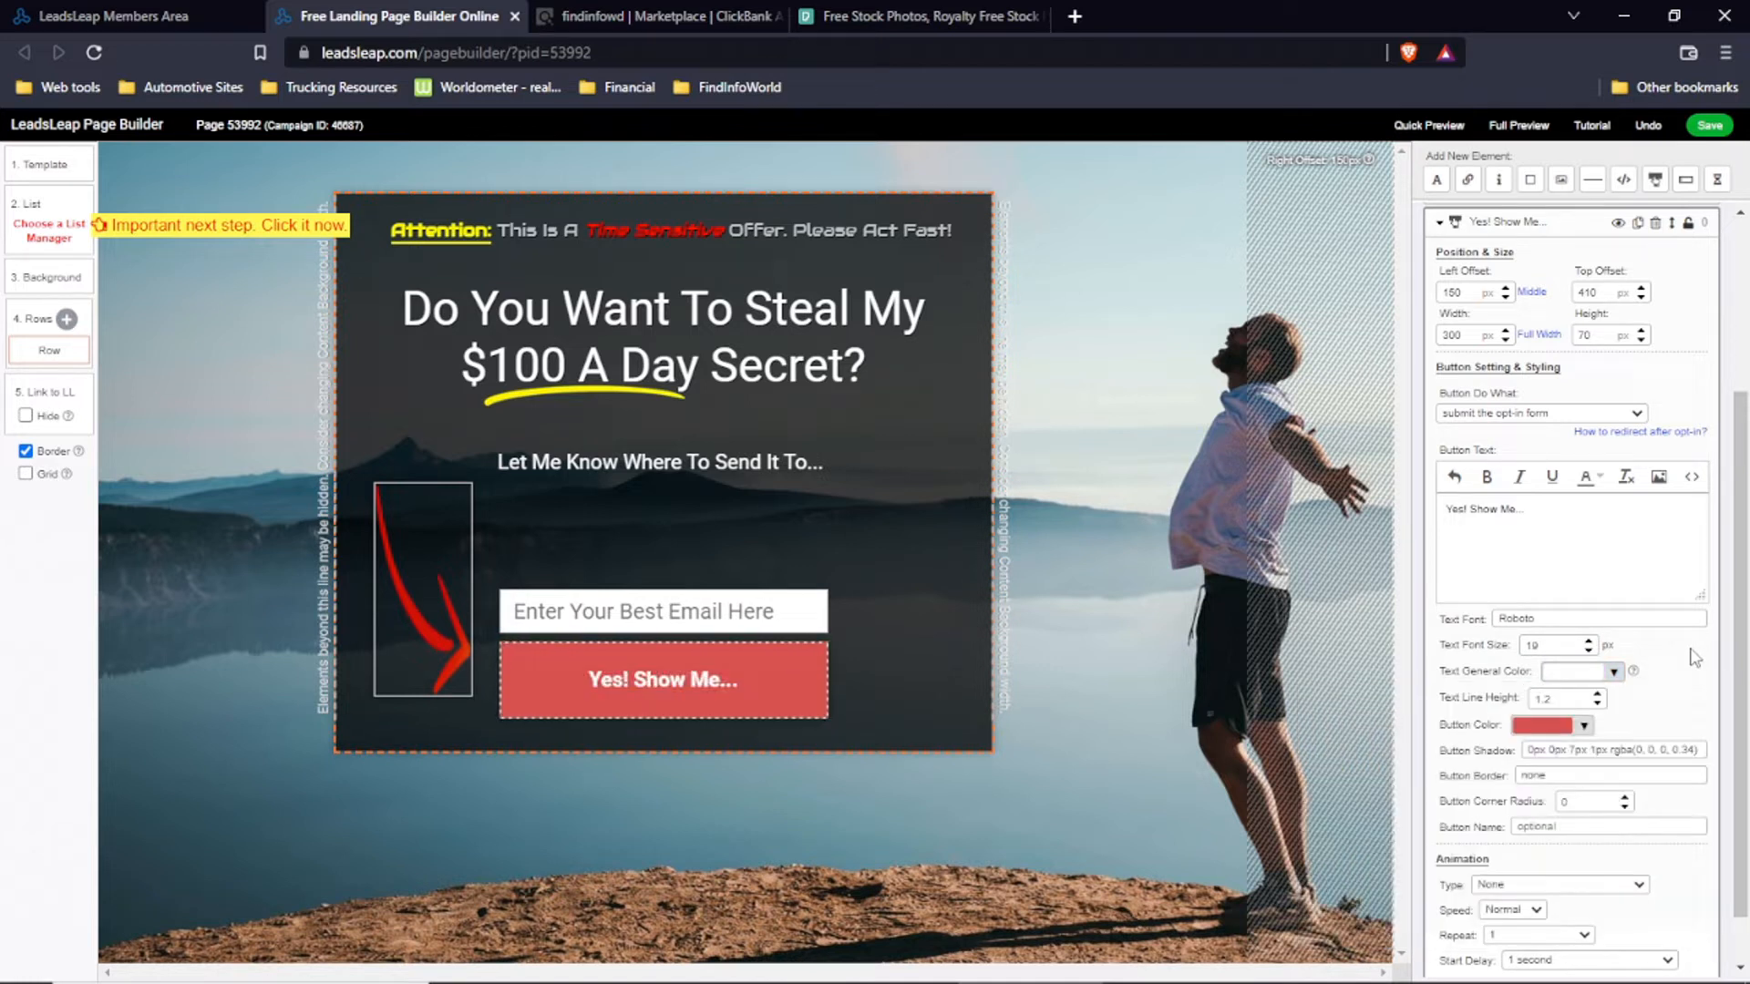
click(1591, 780)
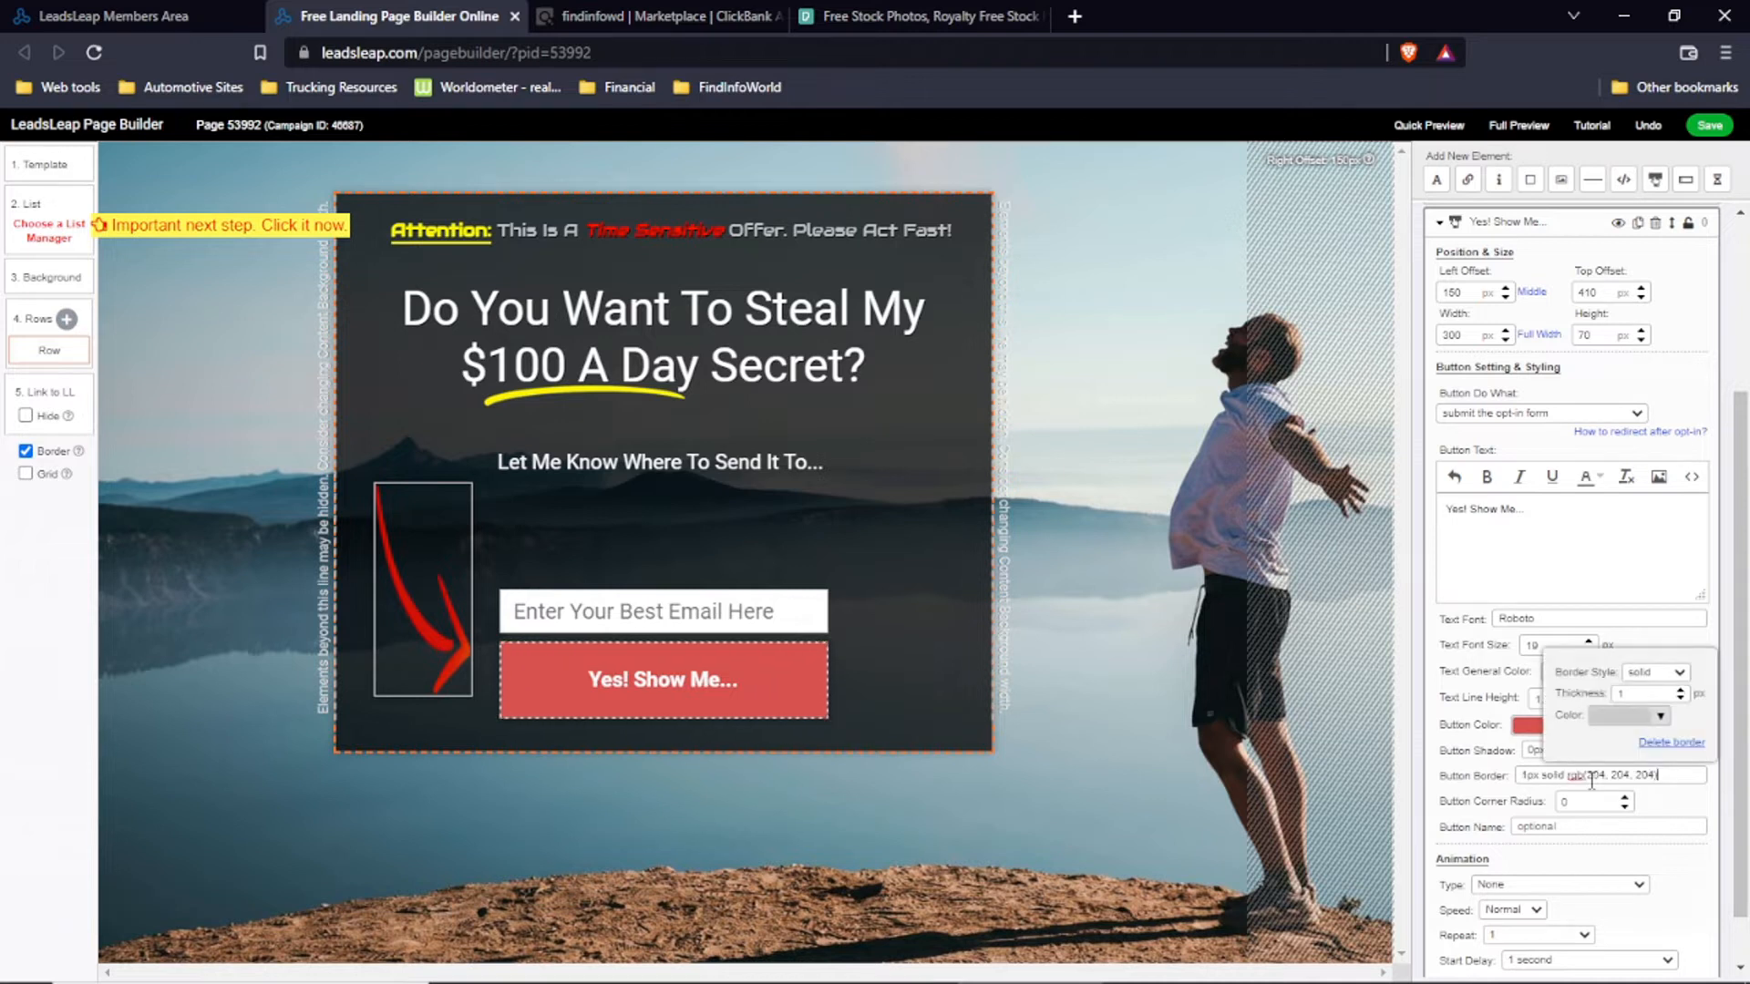
Step: Set the submit button's border thickness to 3 px
click(1680, 690)
click(1681, 690)
click(1681, 690)
click(1681, 690)
click(1681, 689)
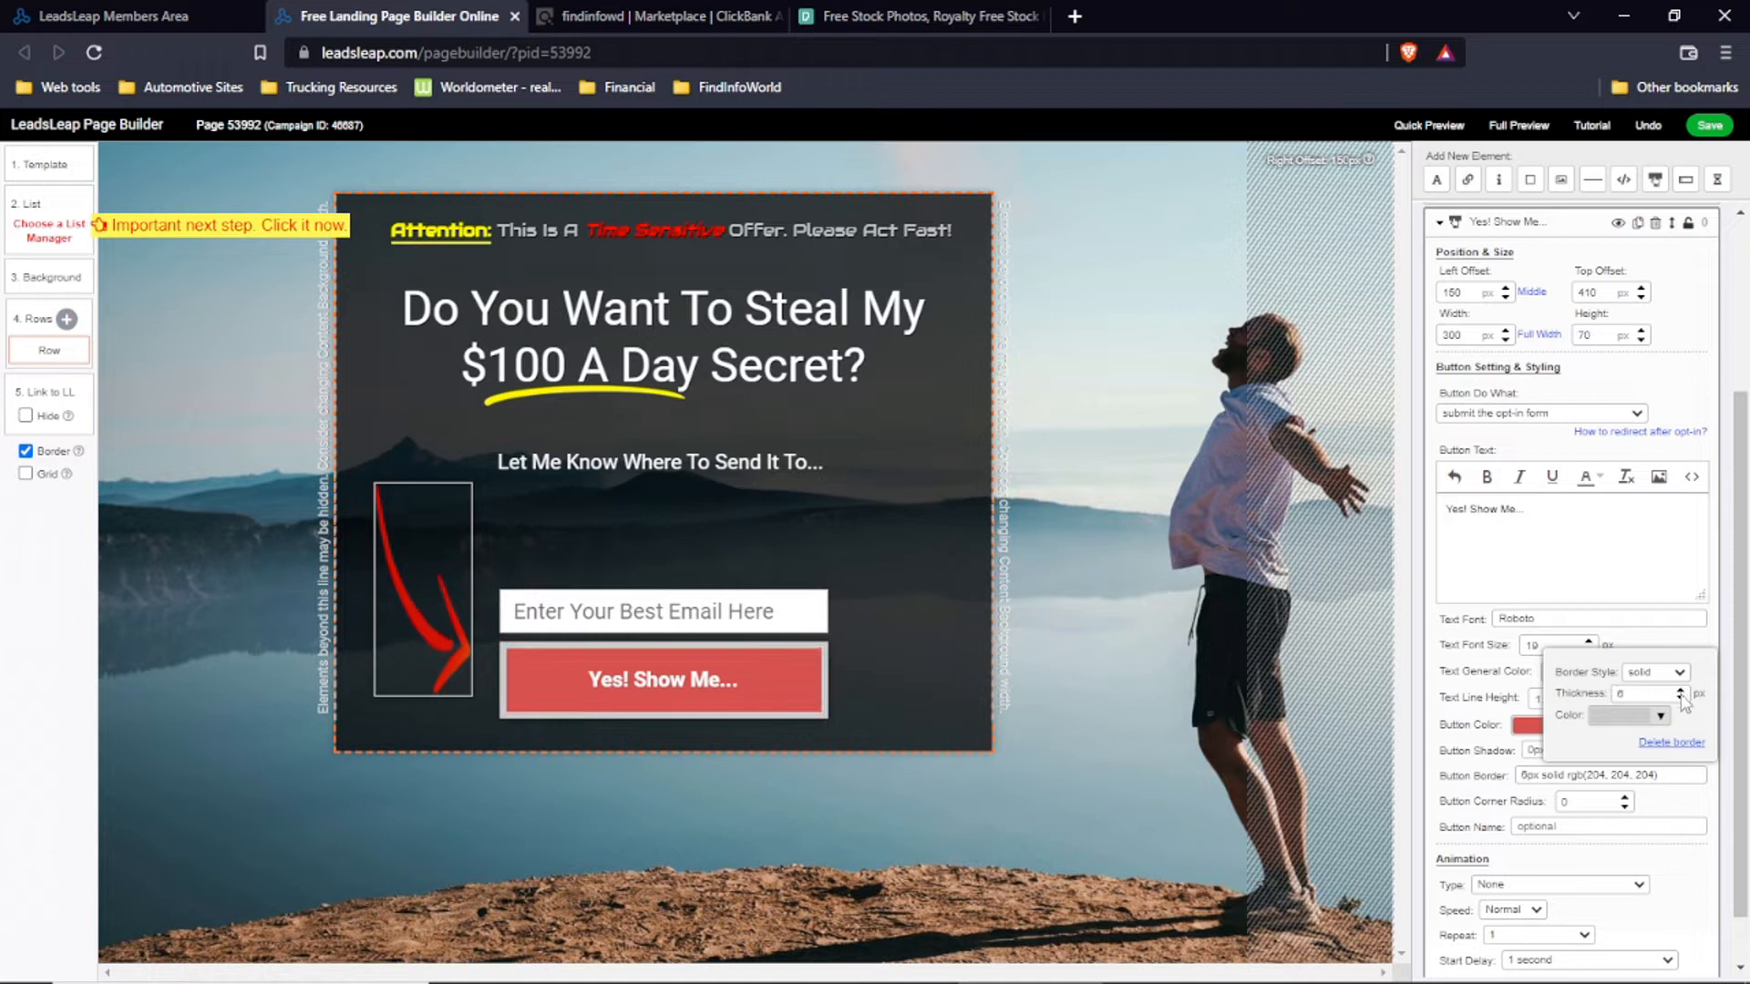
click(1681, 698)
click(1681, 698)
click(1681, 698)
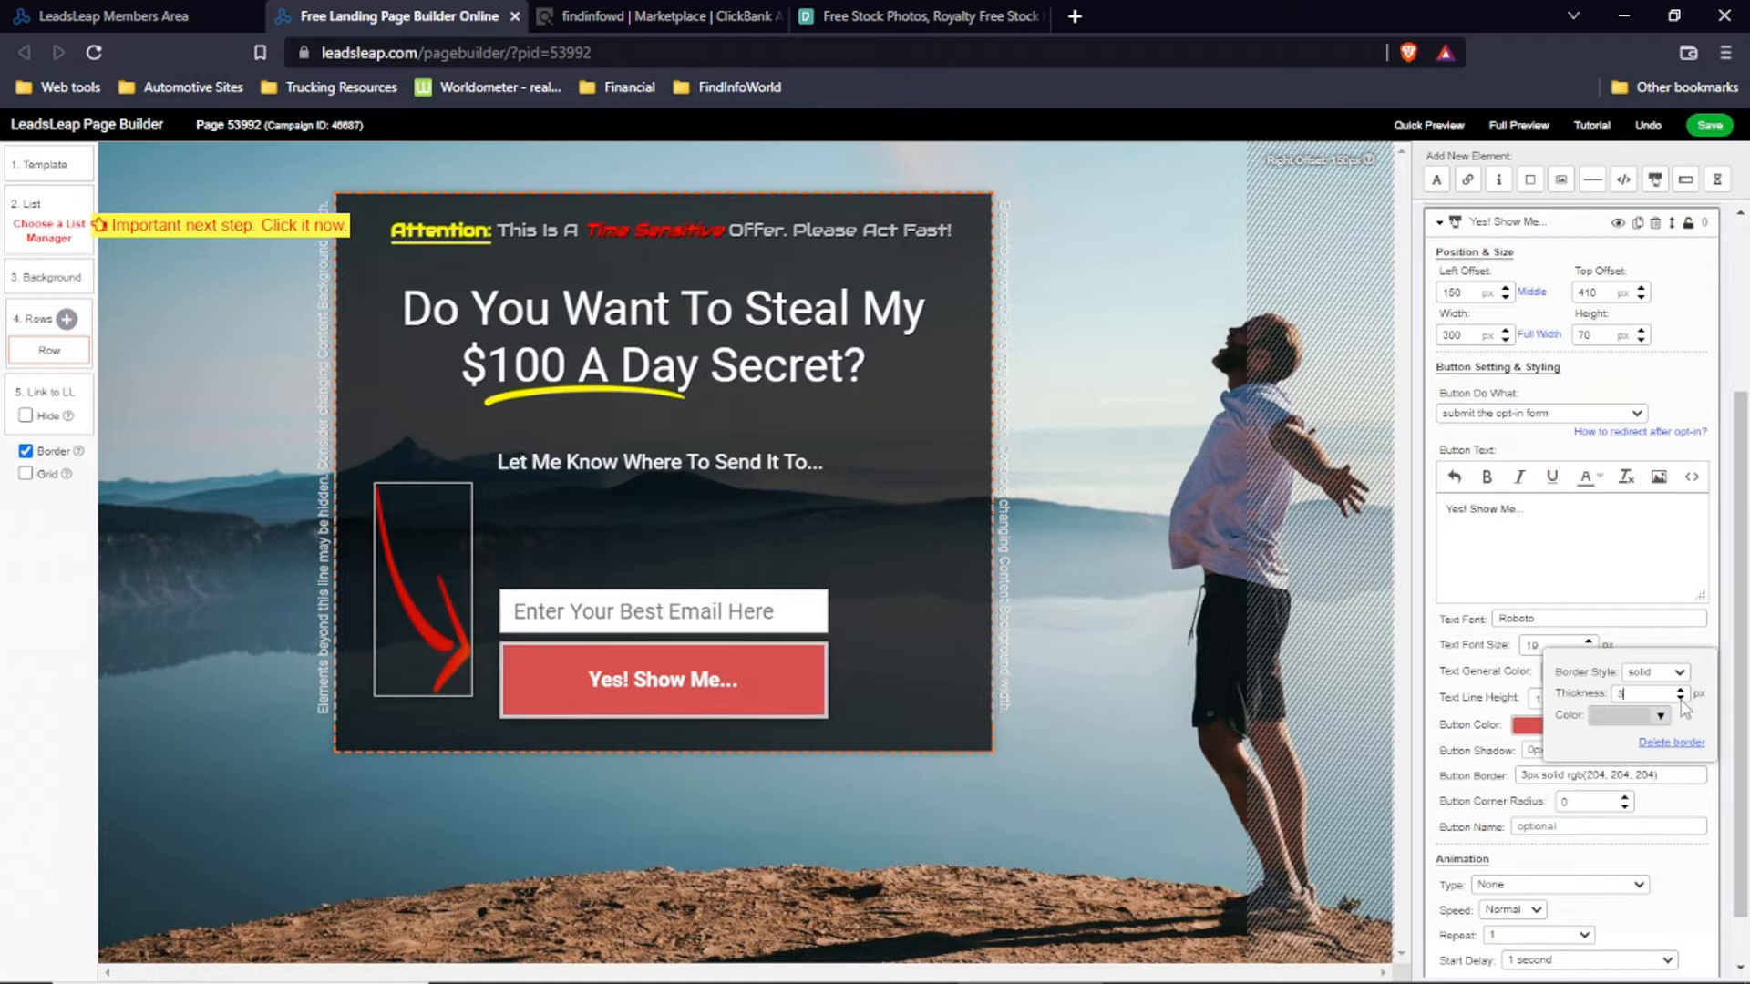
Step: Change the submit button's border color to dark gray rgb(51, 51, 51)
click(1659, 717)
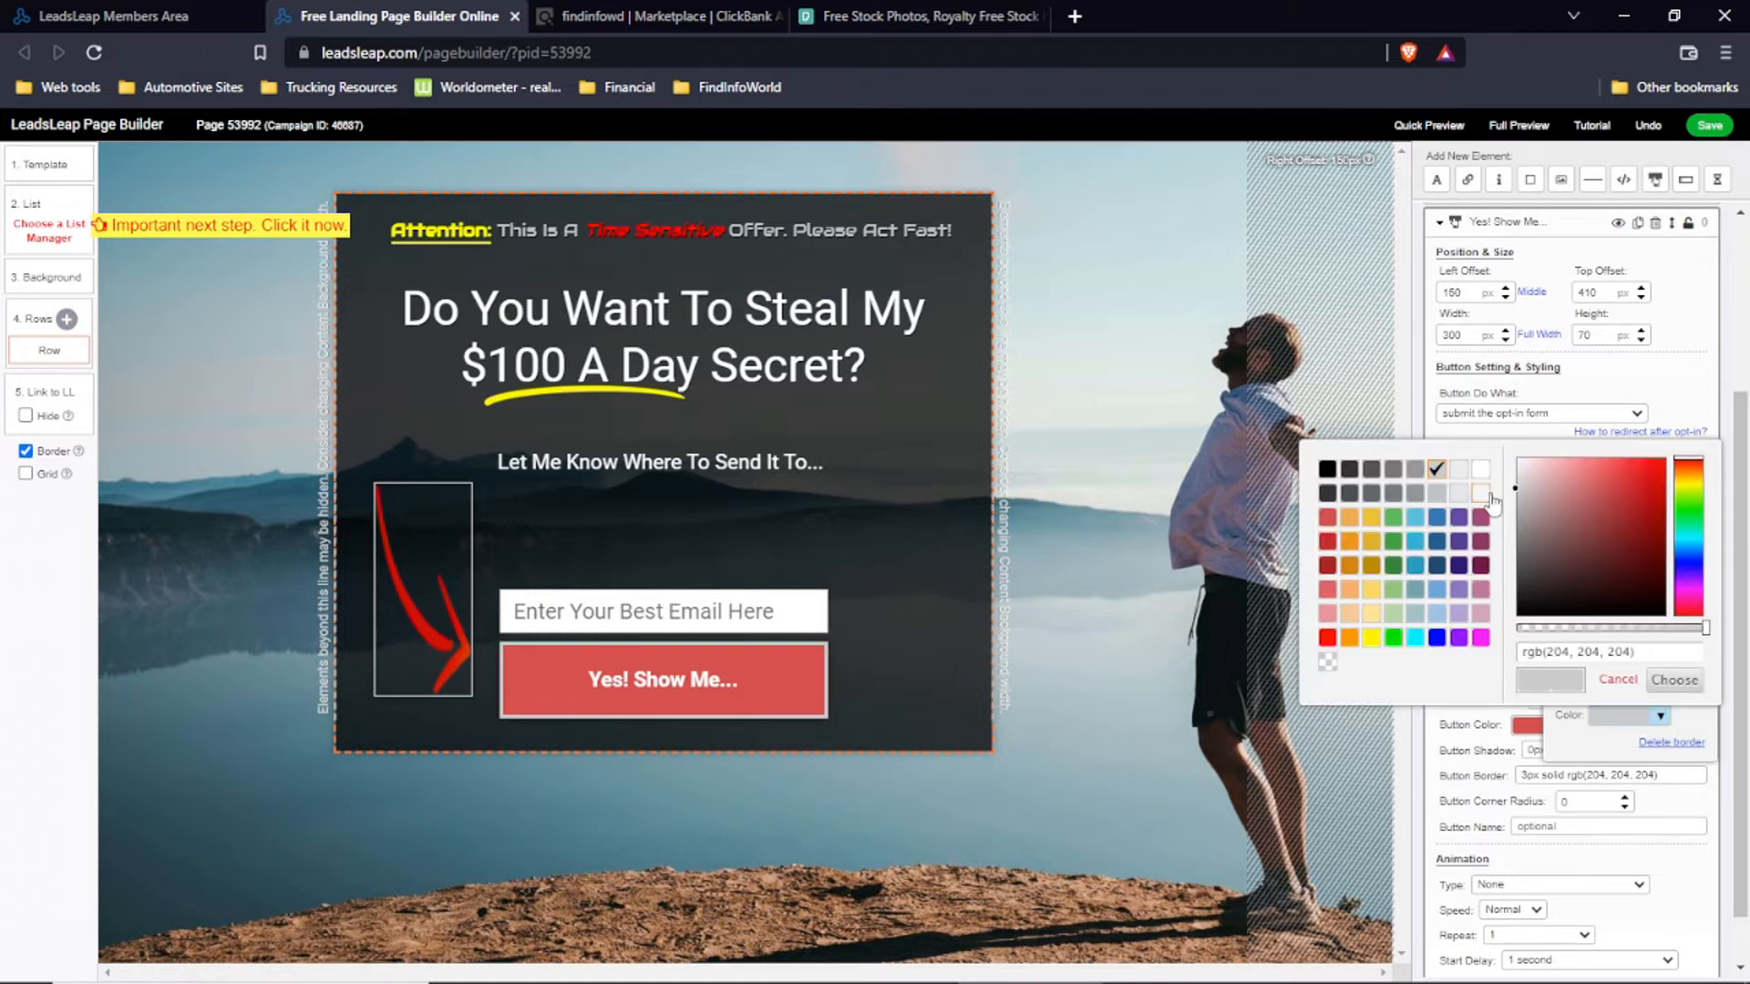
click(1415, 472)
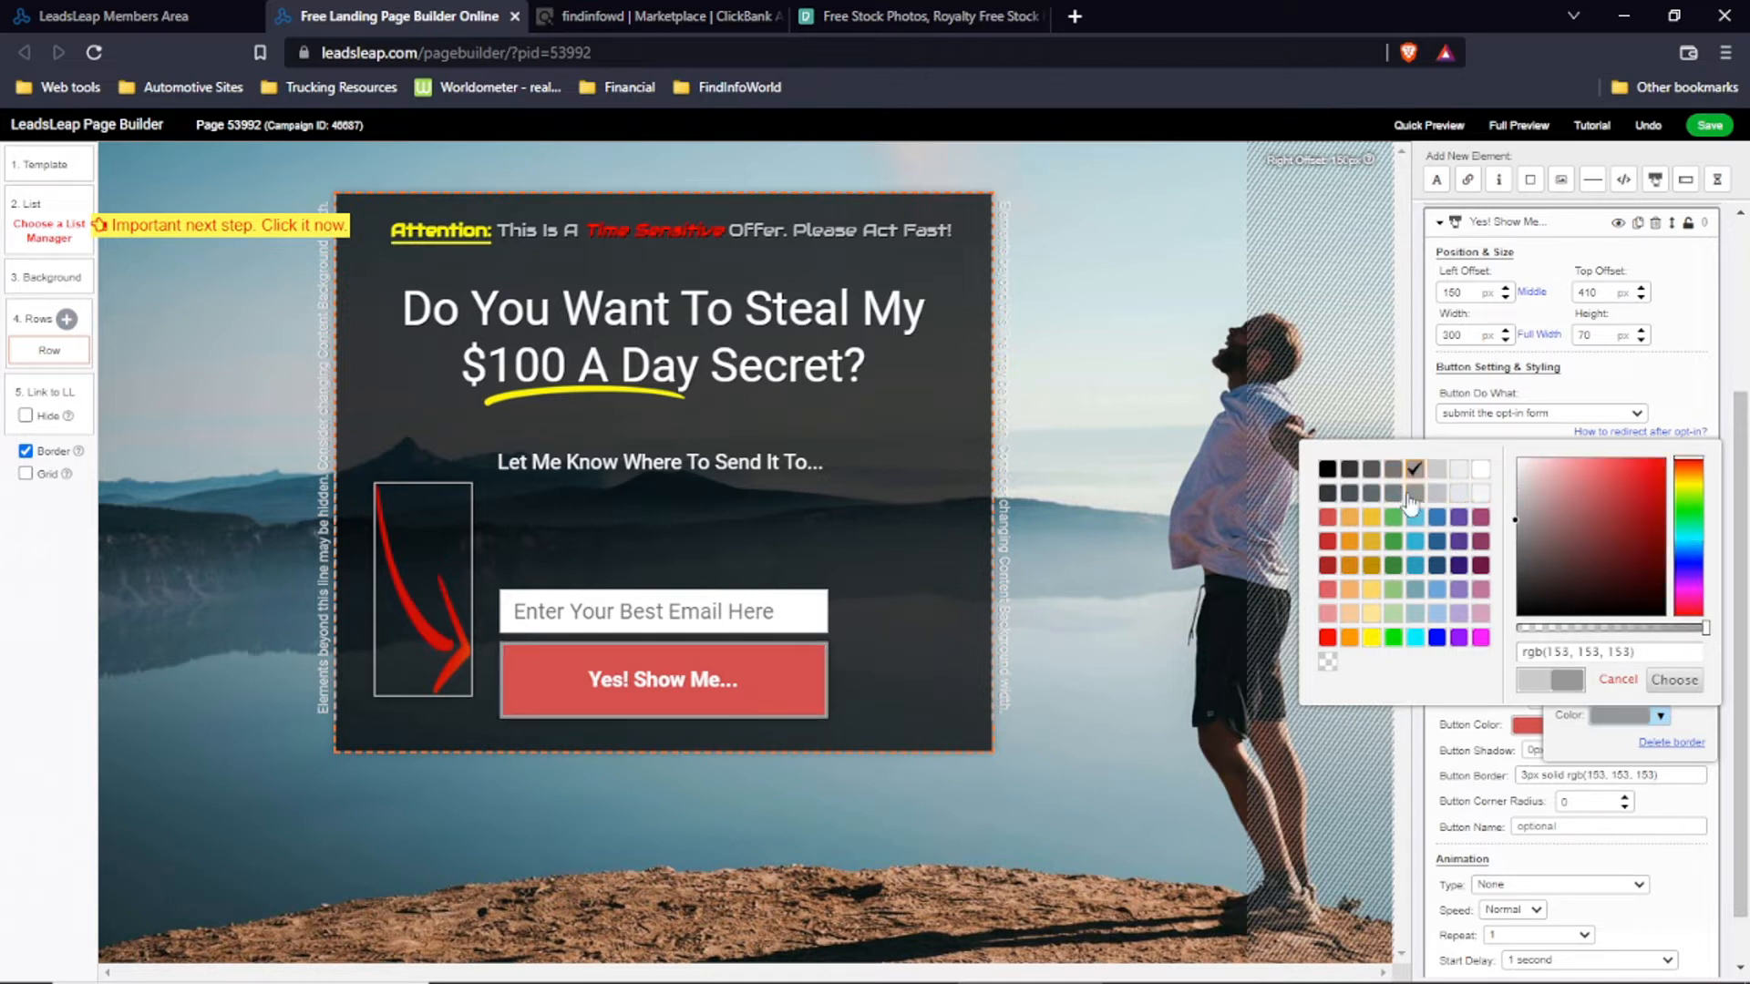
click(1415, 494)
click(1392, 494)
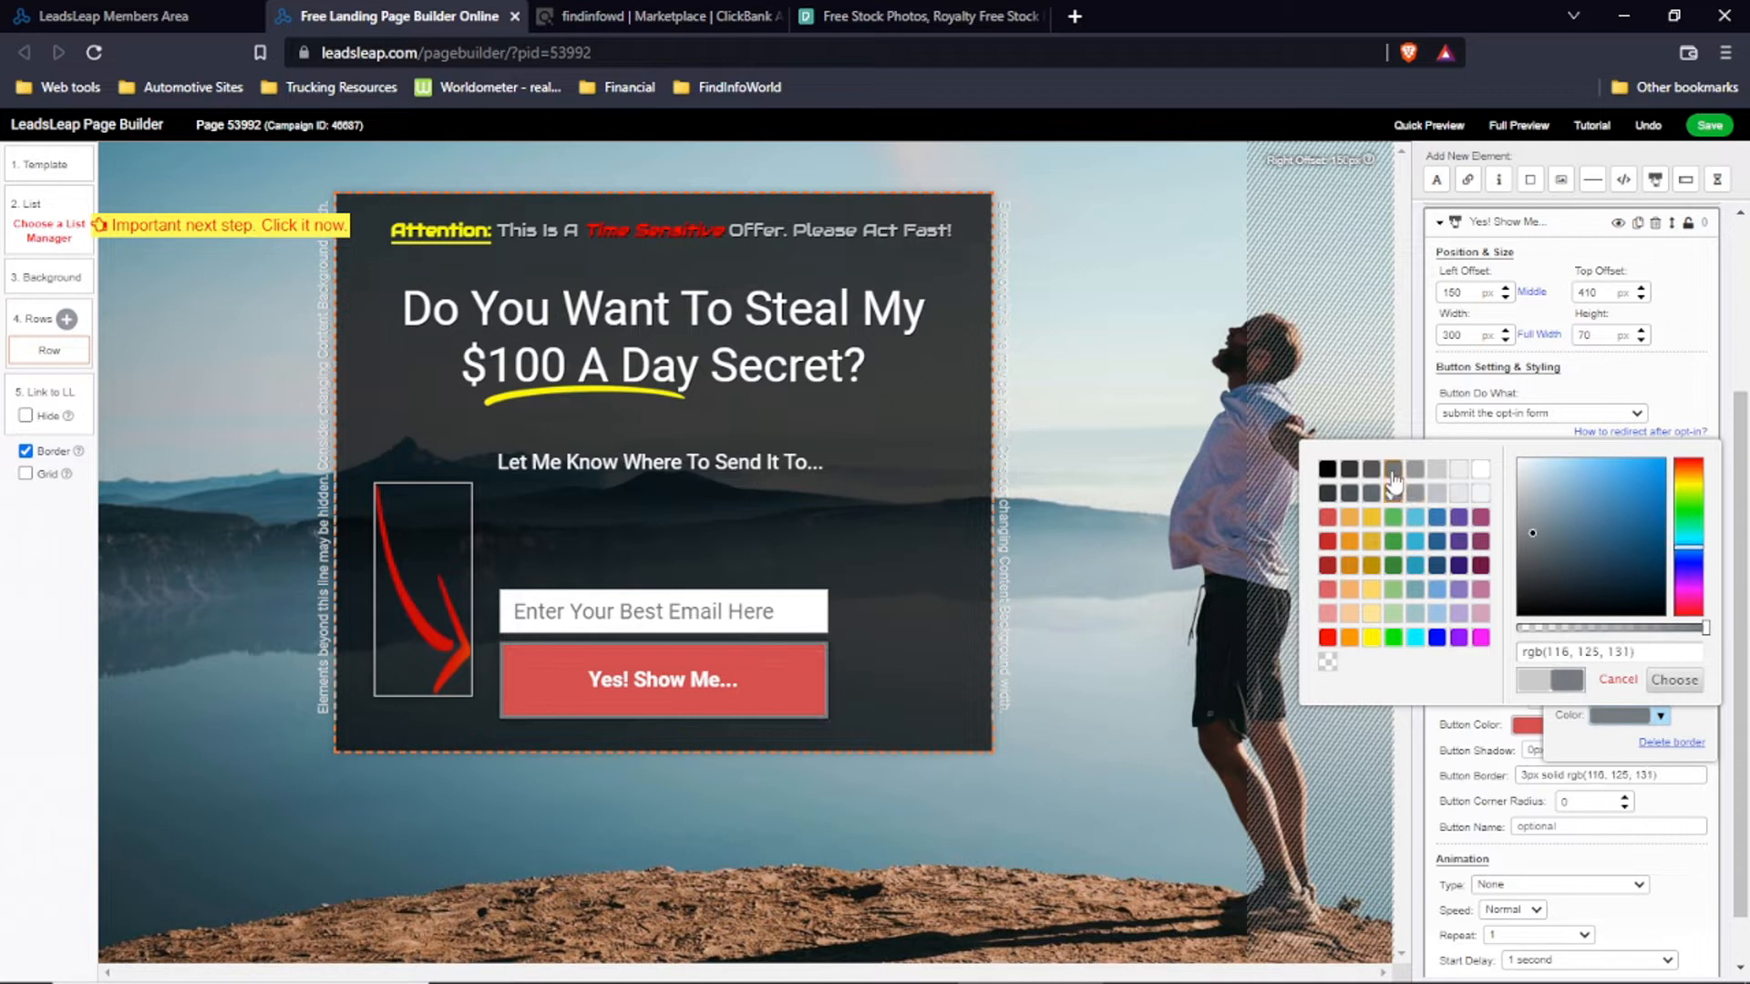
click(1392, 472)
click(1372, 473)
click(1373, 495)
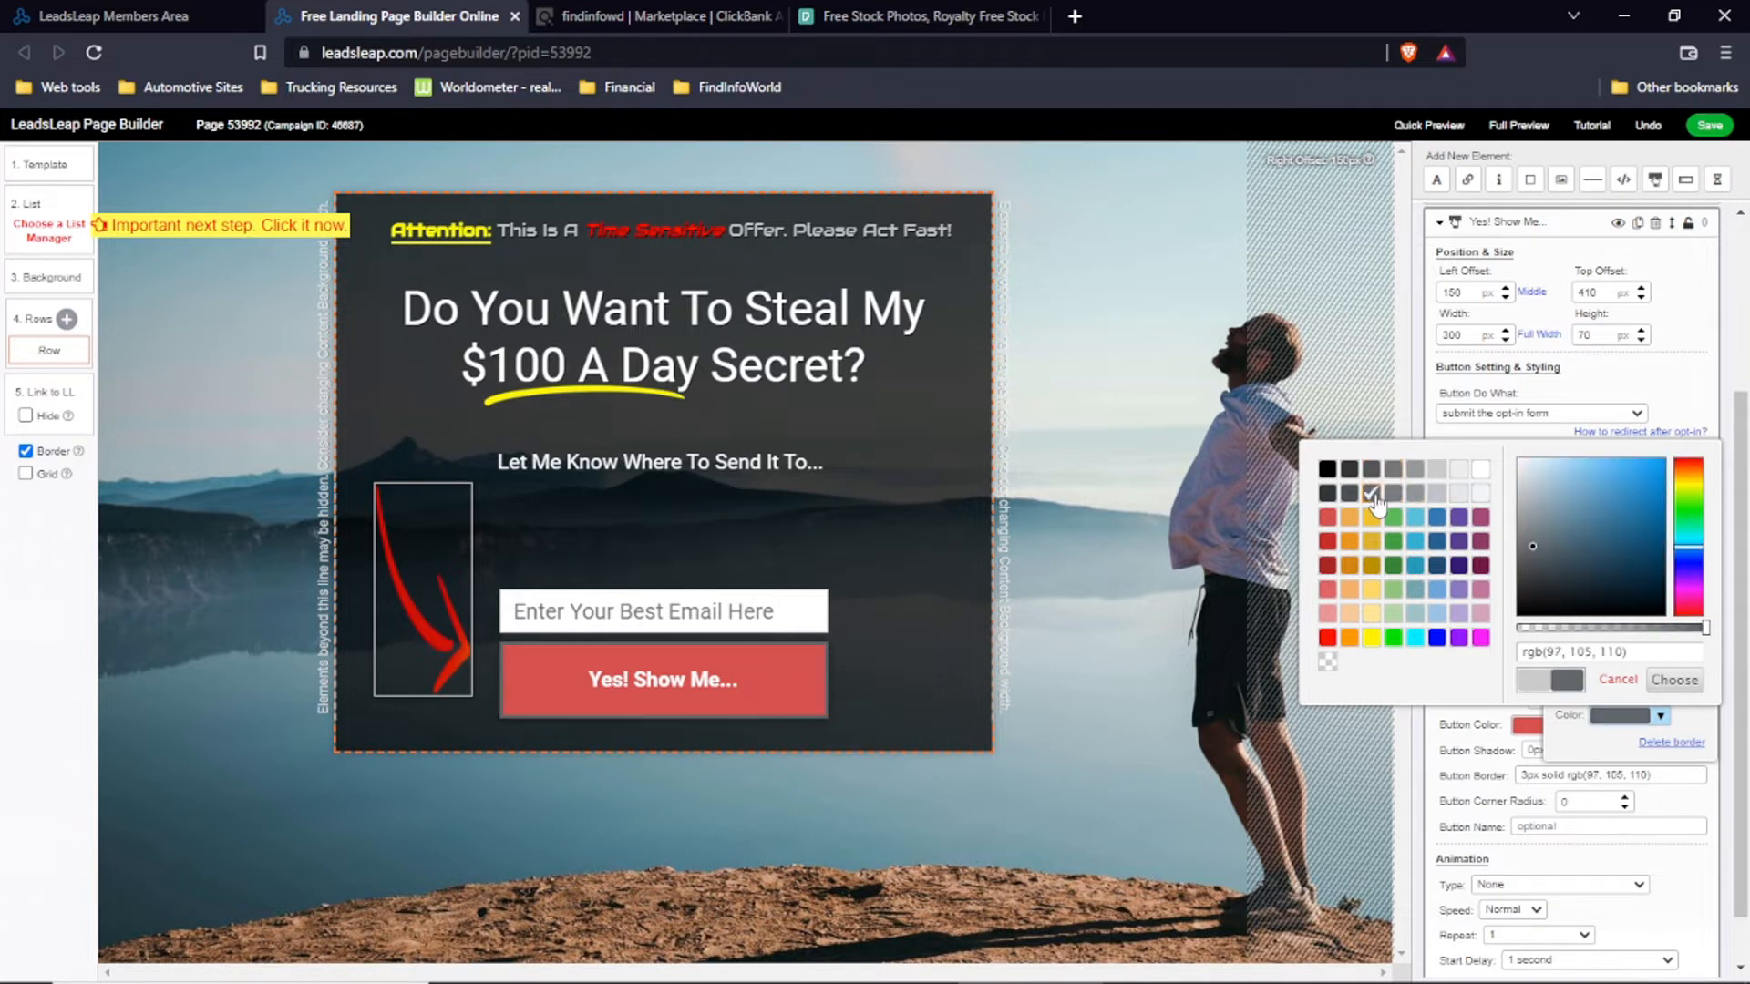
click(1349, 494)
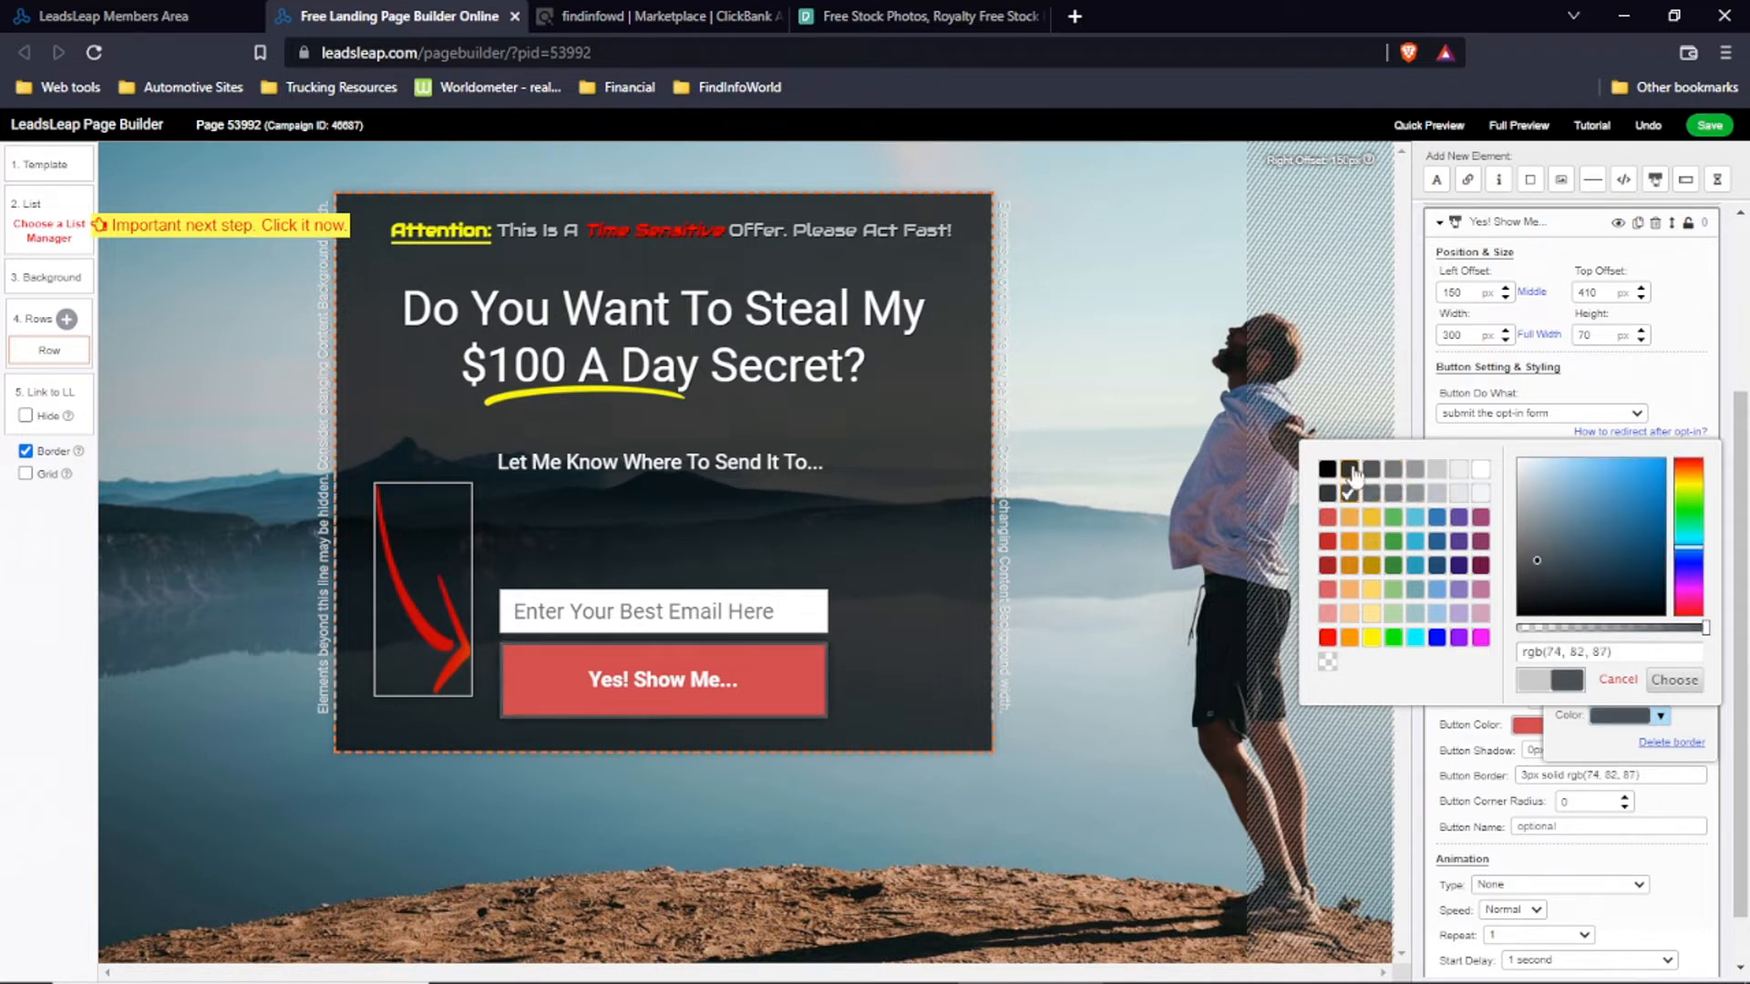
click(1350, 470)
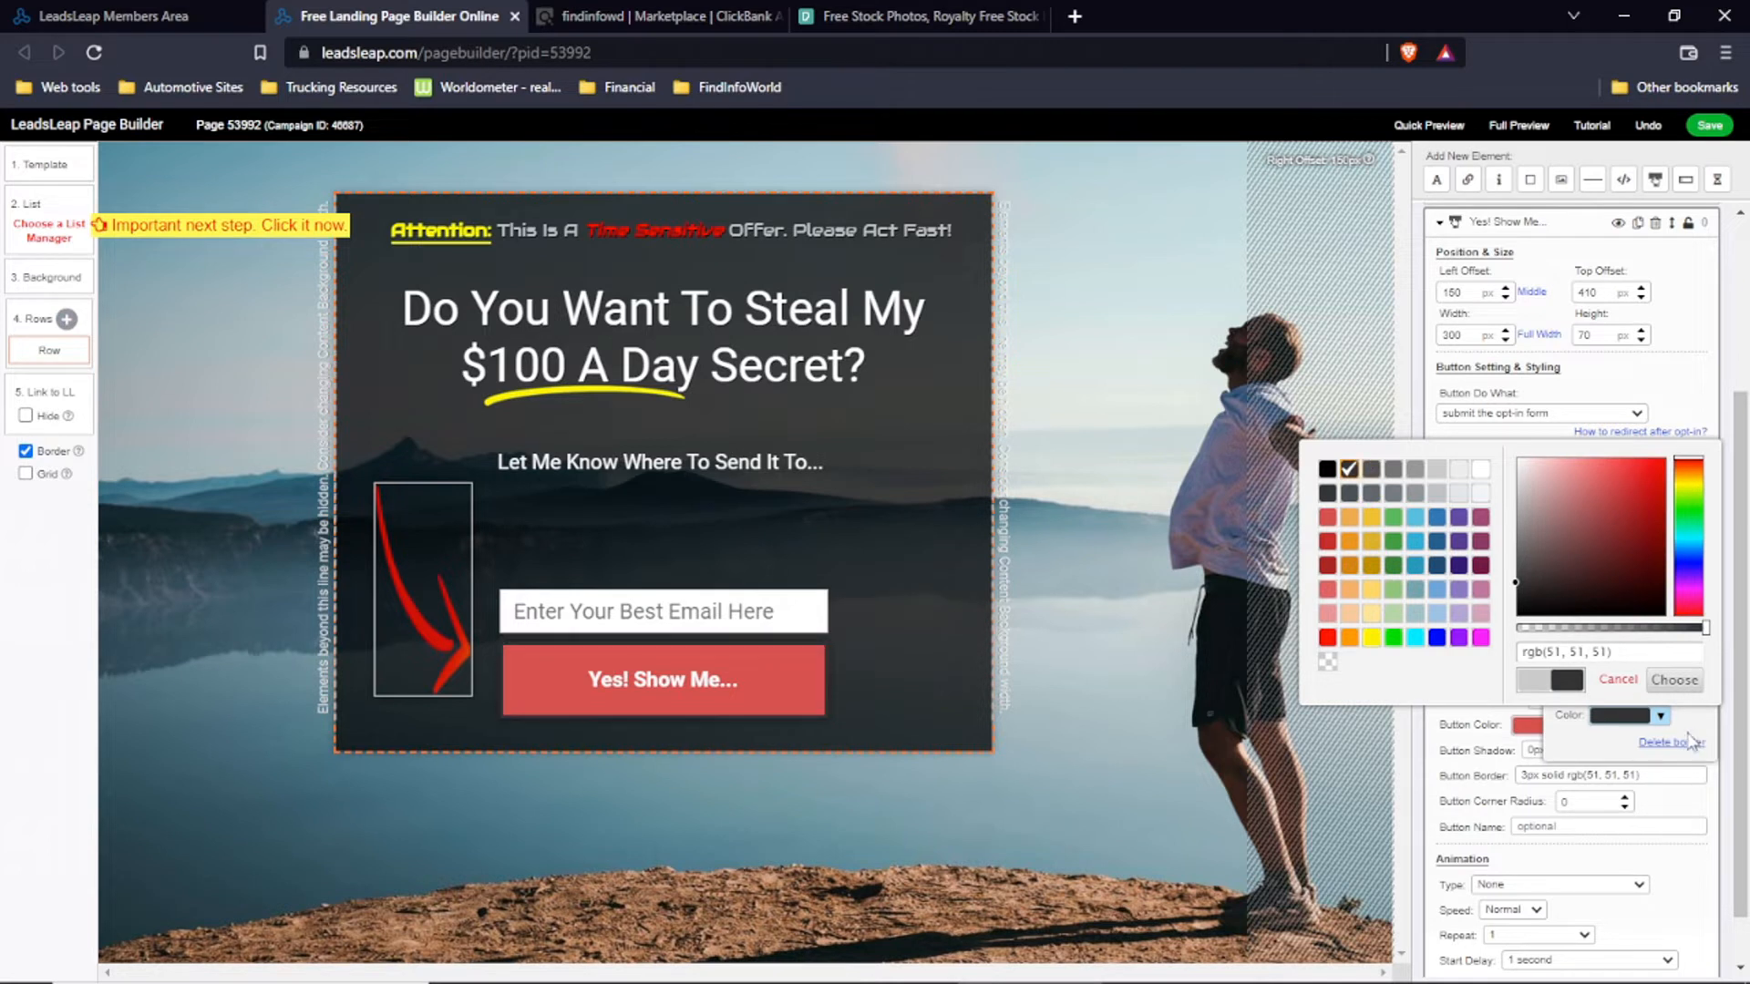
click(1702, 808)
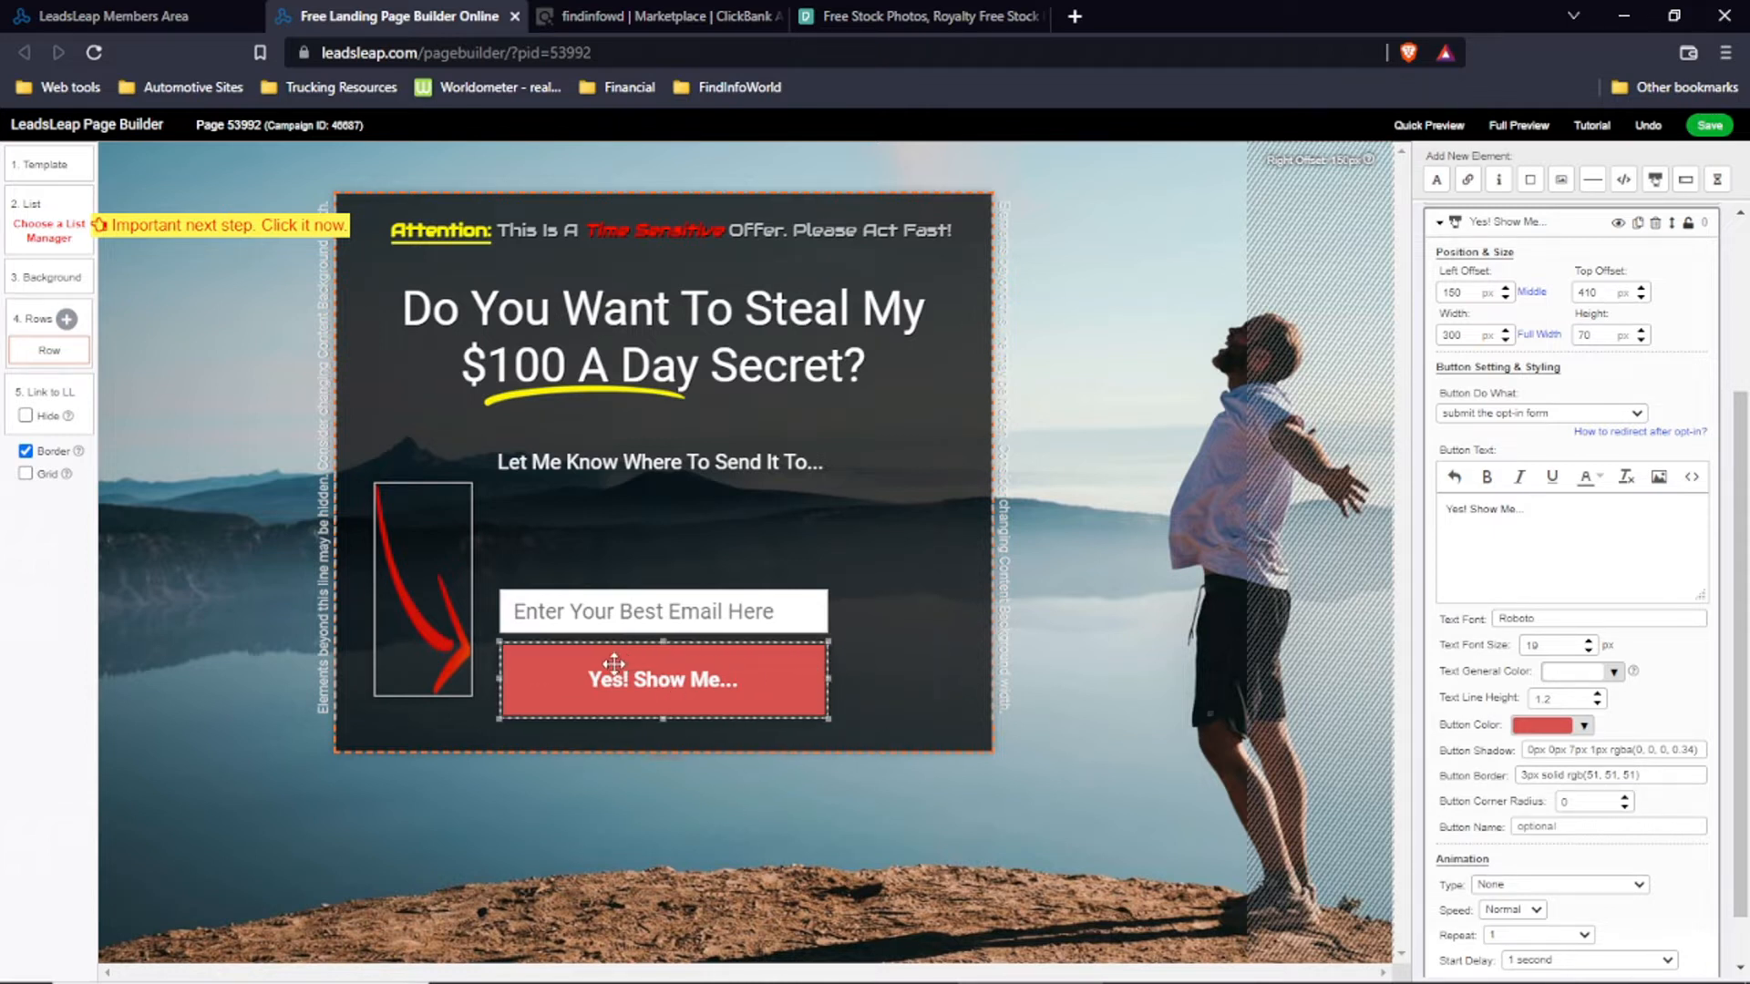
Step: Round the submit button's corners with a corner radius of 22
click(1624, 796)
click(1626, 797)
click(1626, 798)
click(1626, 798)
click(1626, 797)
click(1626, 798)
click(1626, 798)
click(1625, 798)
click(1626, 797)
click(1625, 797)
click(1626, 797)
click(1626, 797)
click(1626, 797)
click(1626, 797)
click(1625, 798)
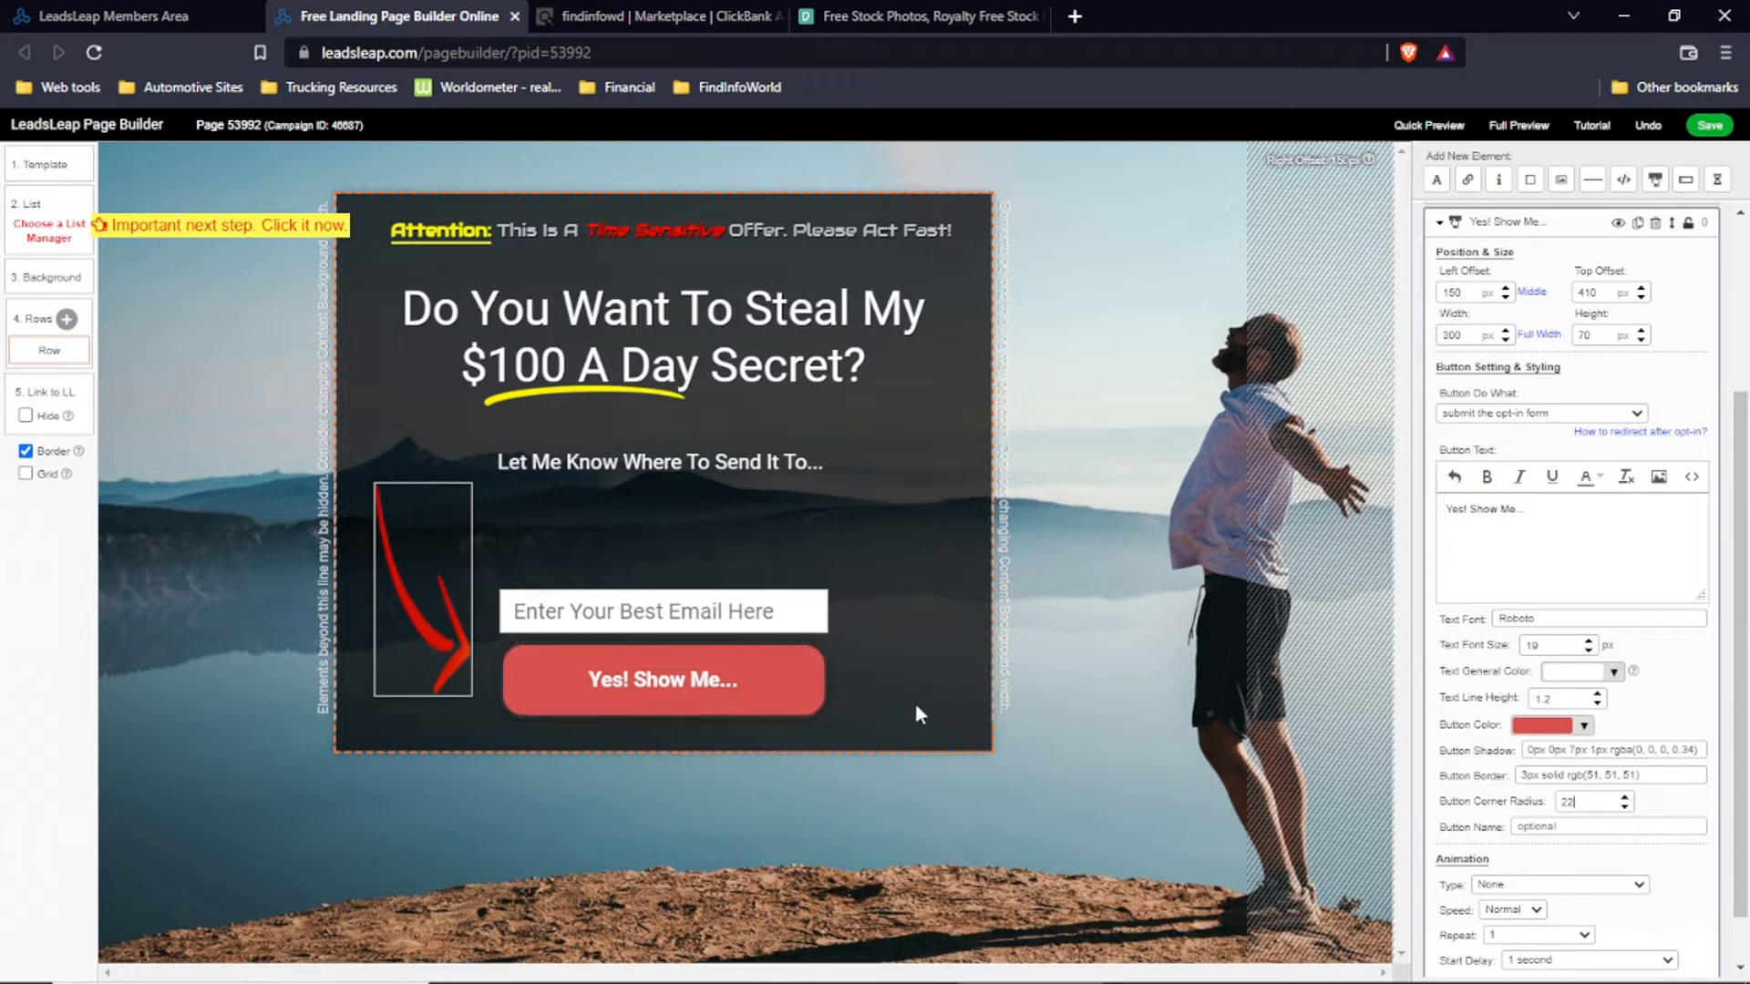
Step: Change the submit button's fill color to orange rgb(255, 153, 0)
scroll(1590, 679, down, 1)
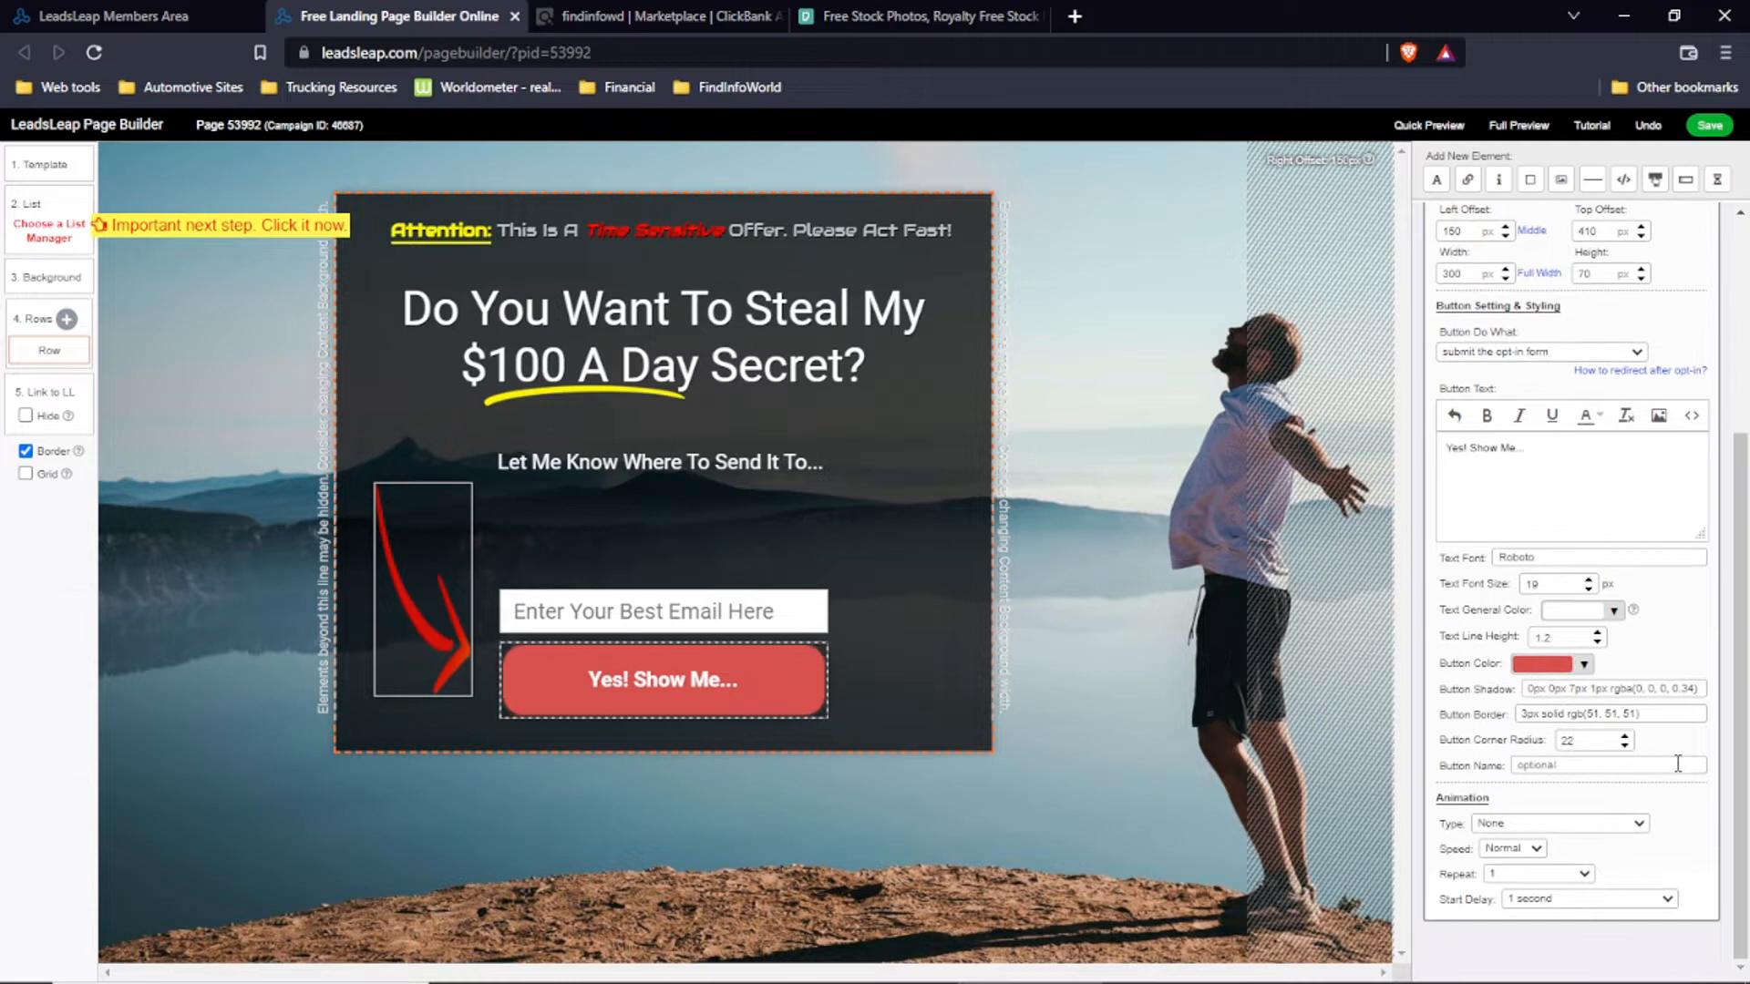
click(1585, 664)
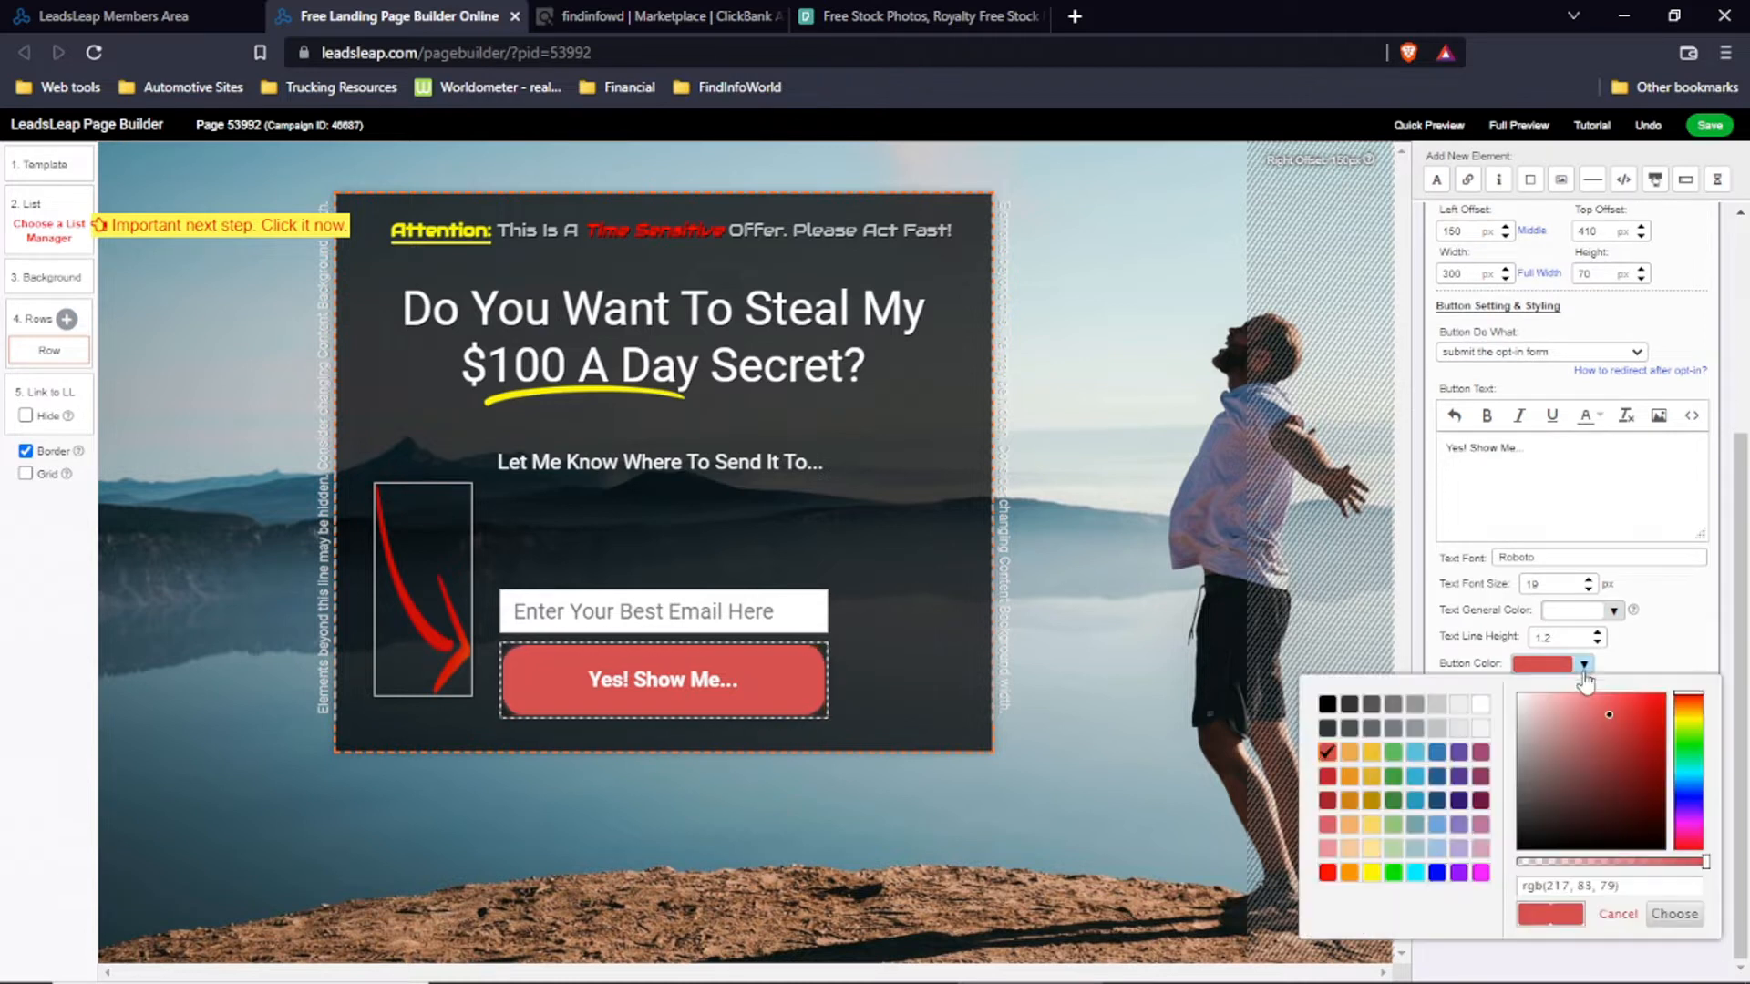
click(1349, 873)
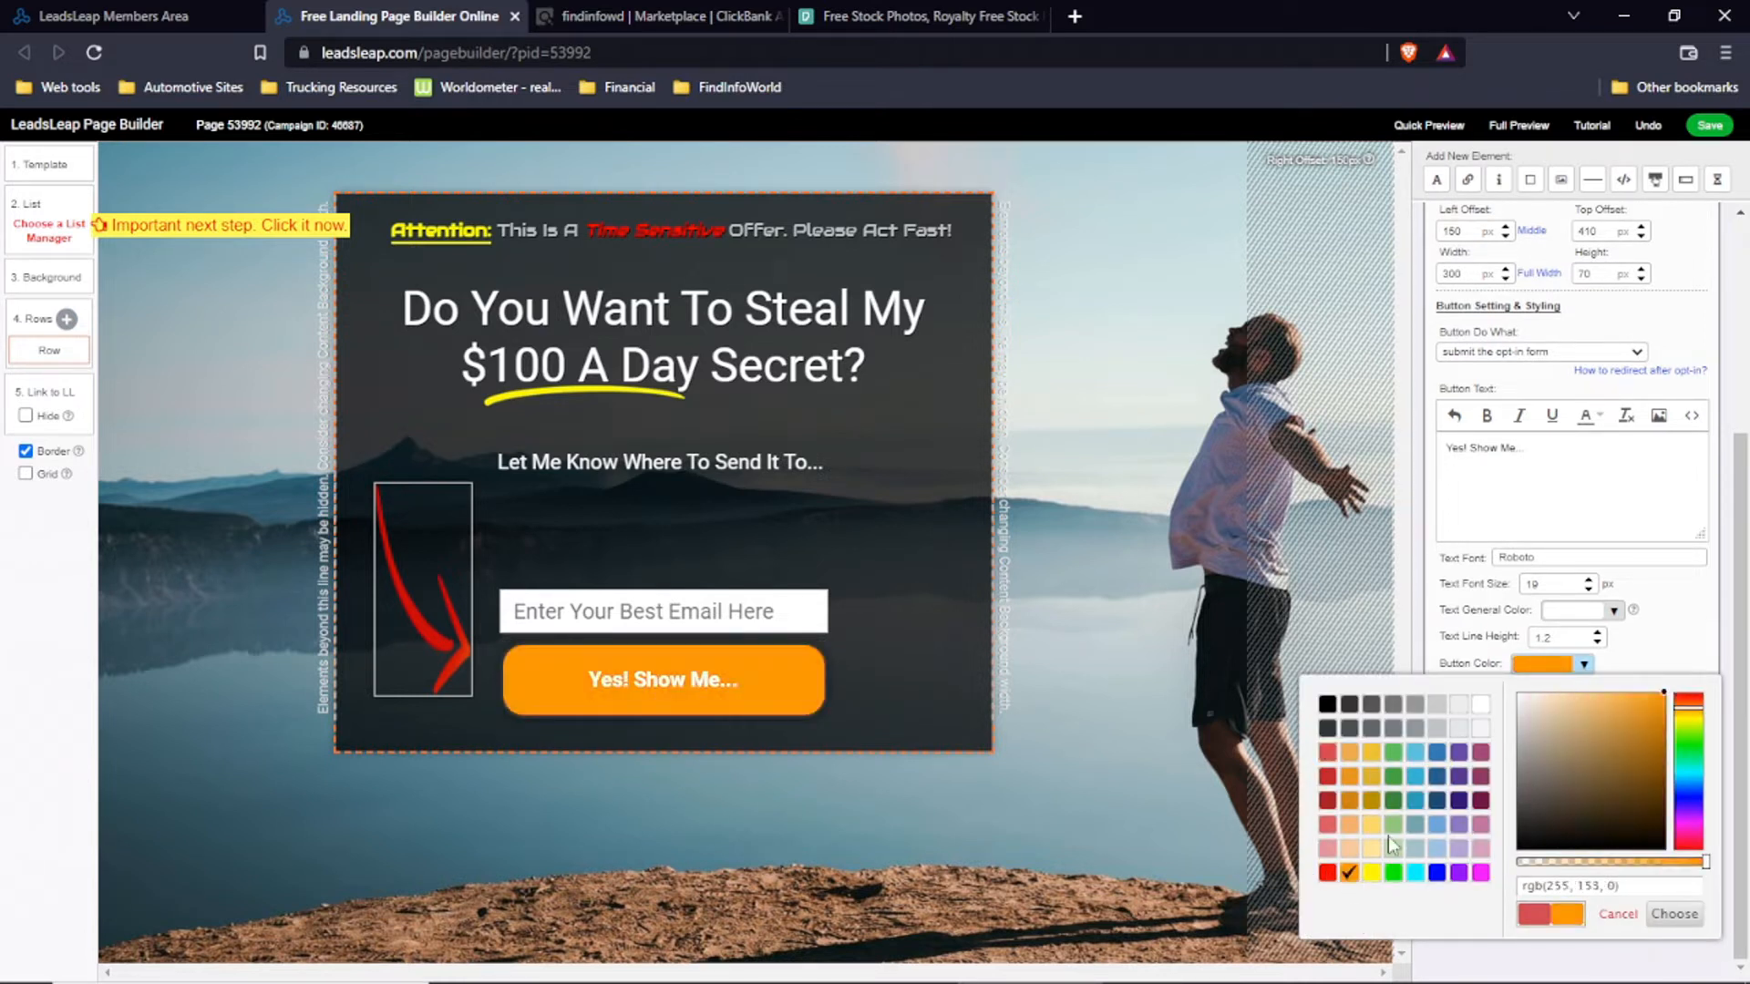
click(1674, 914)
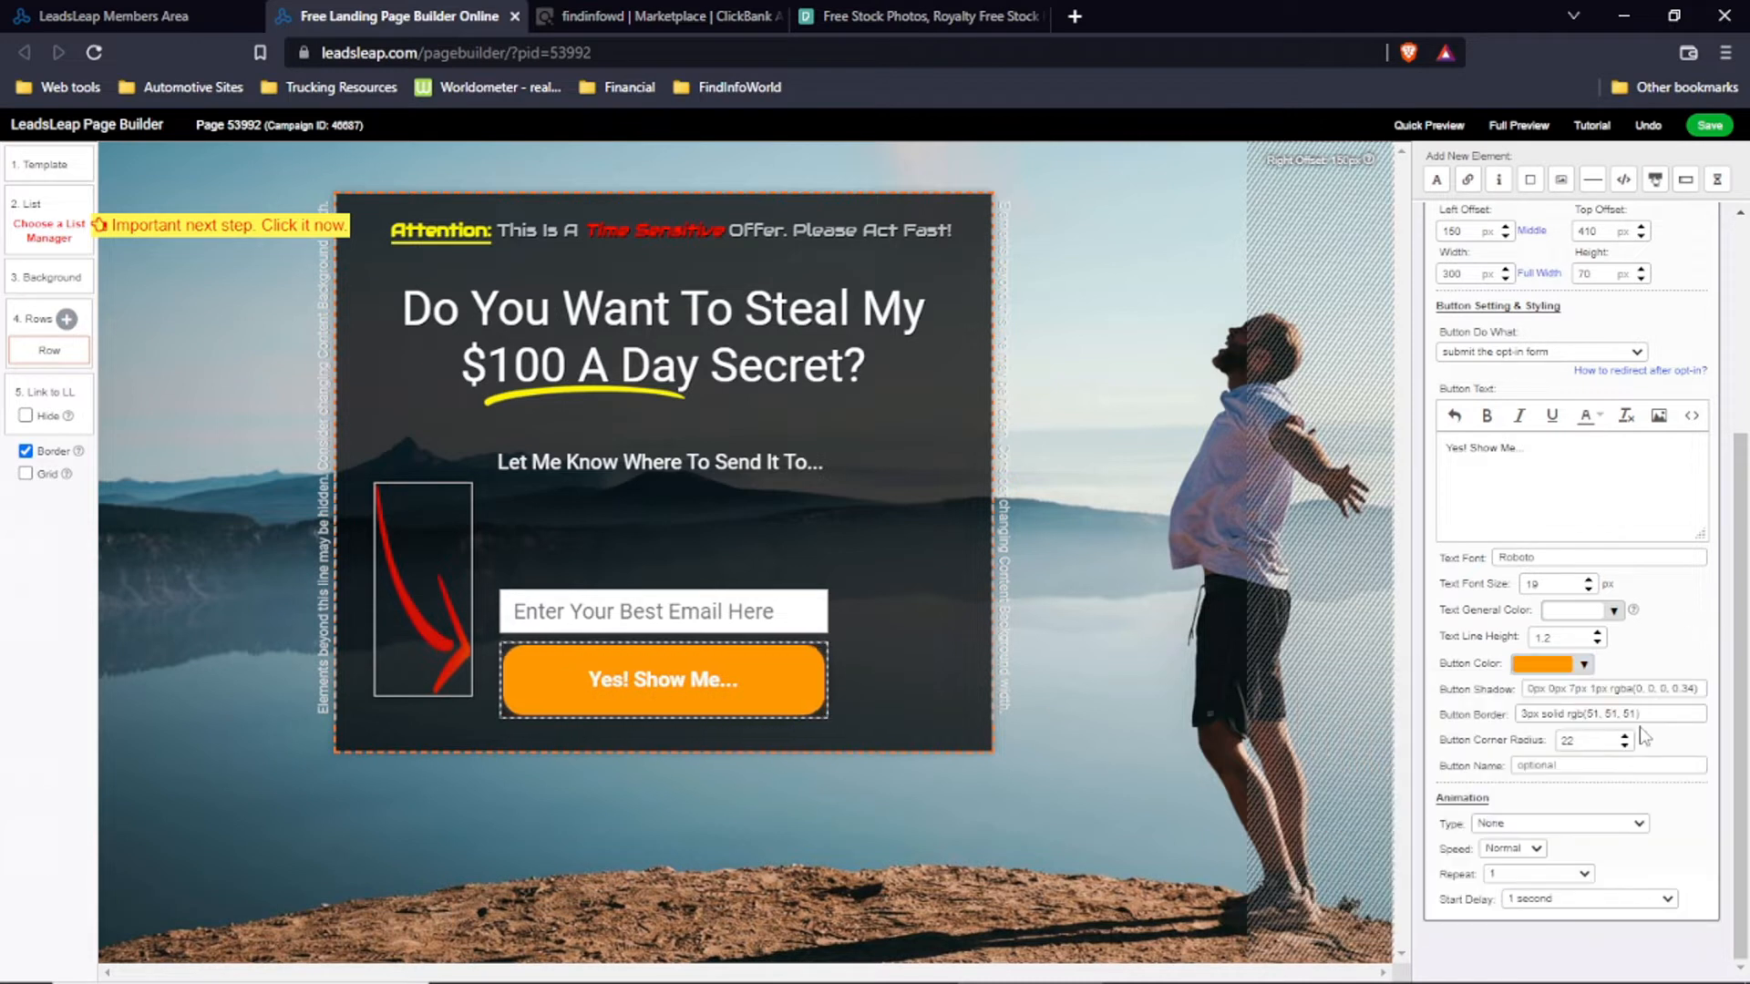
Step: Apply the Wobble animation to the submit button and deselect it
click(1638, 823)
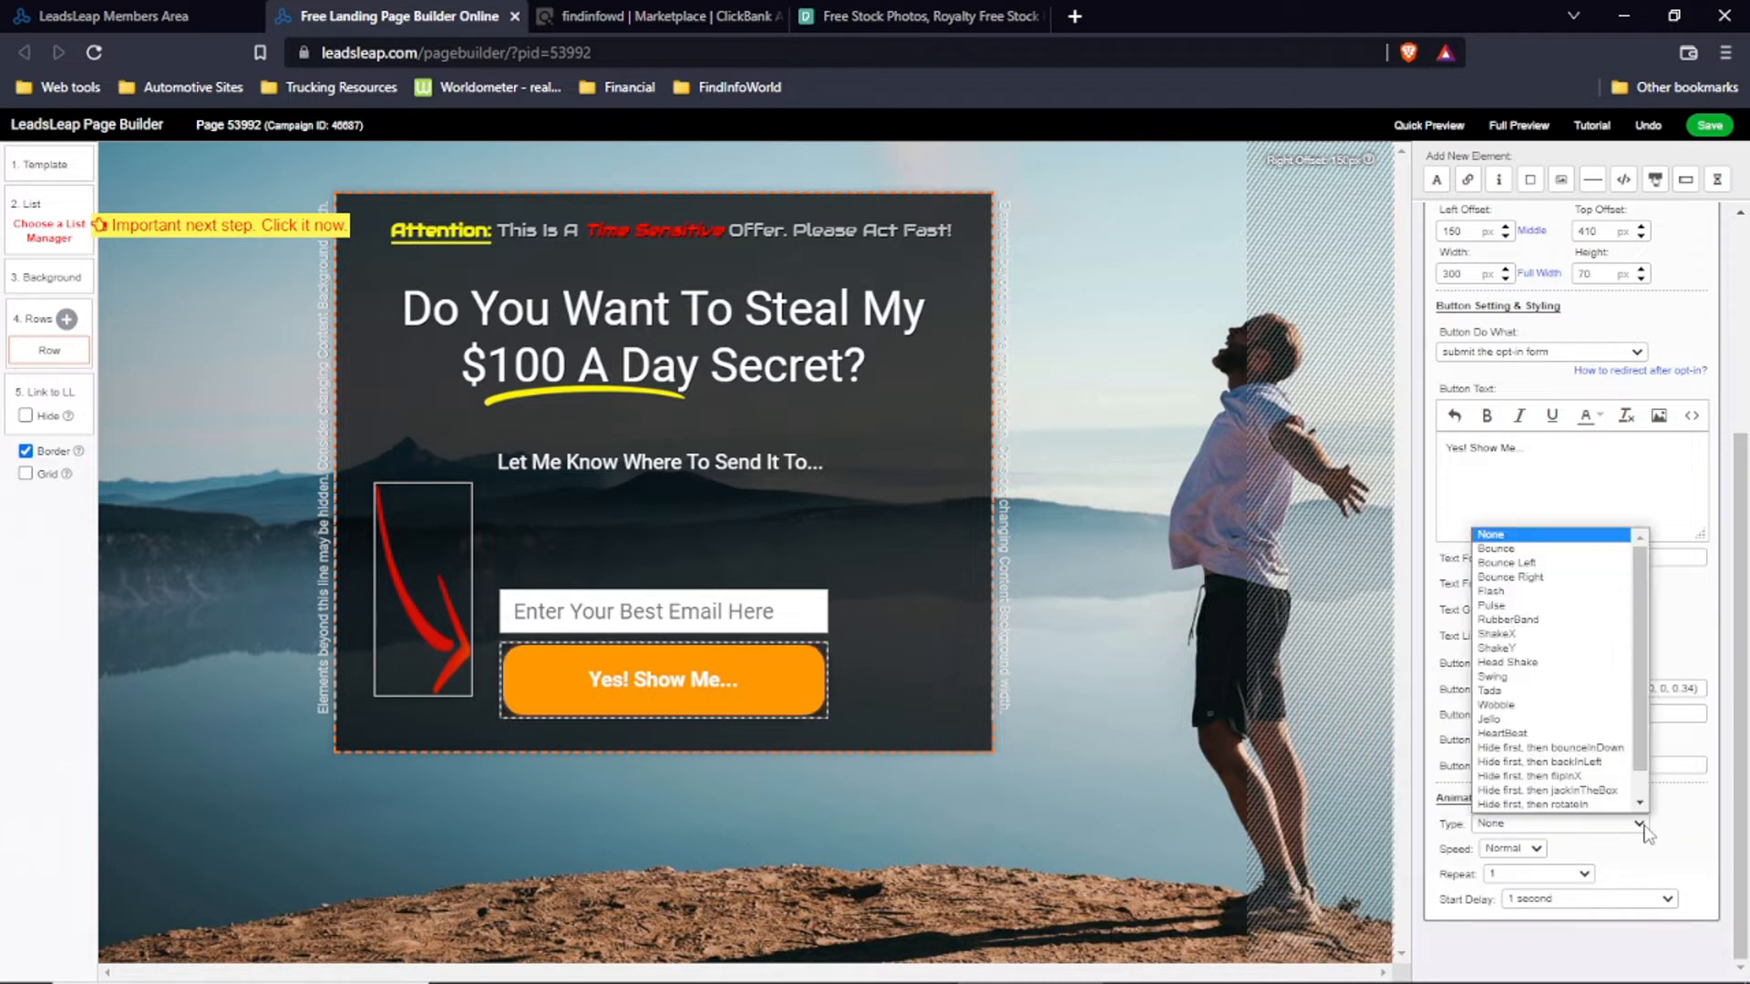
click(1539, 705)
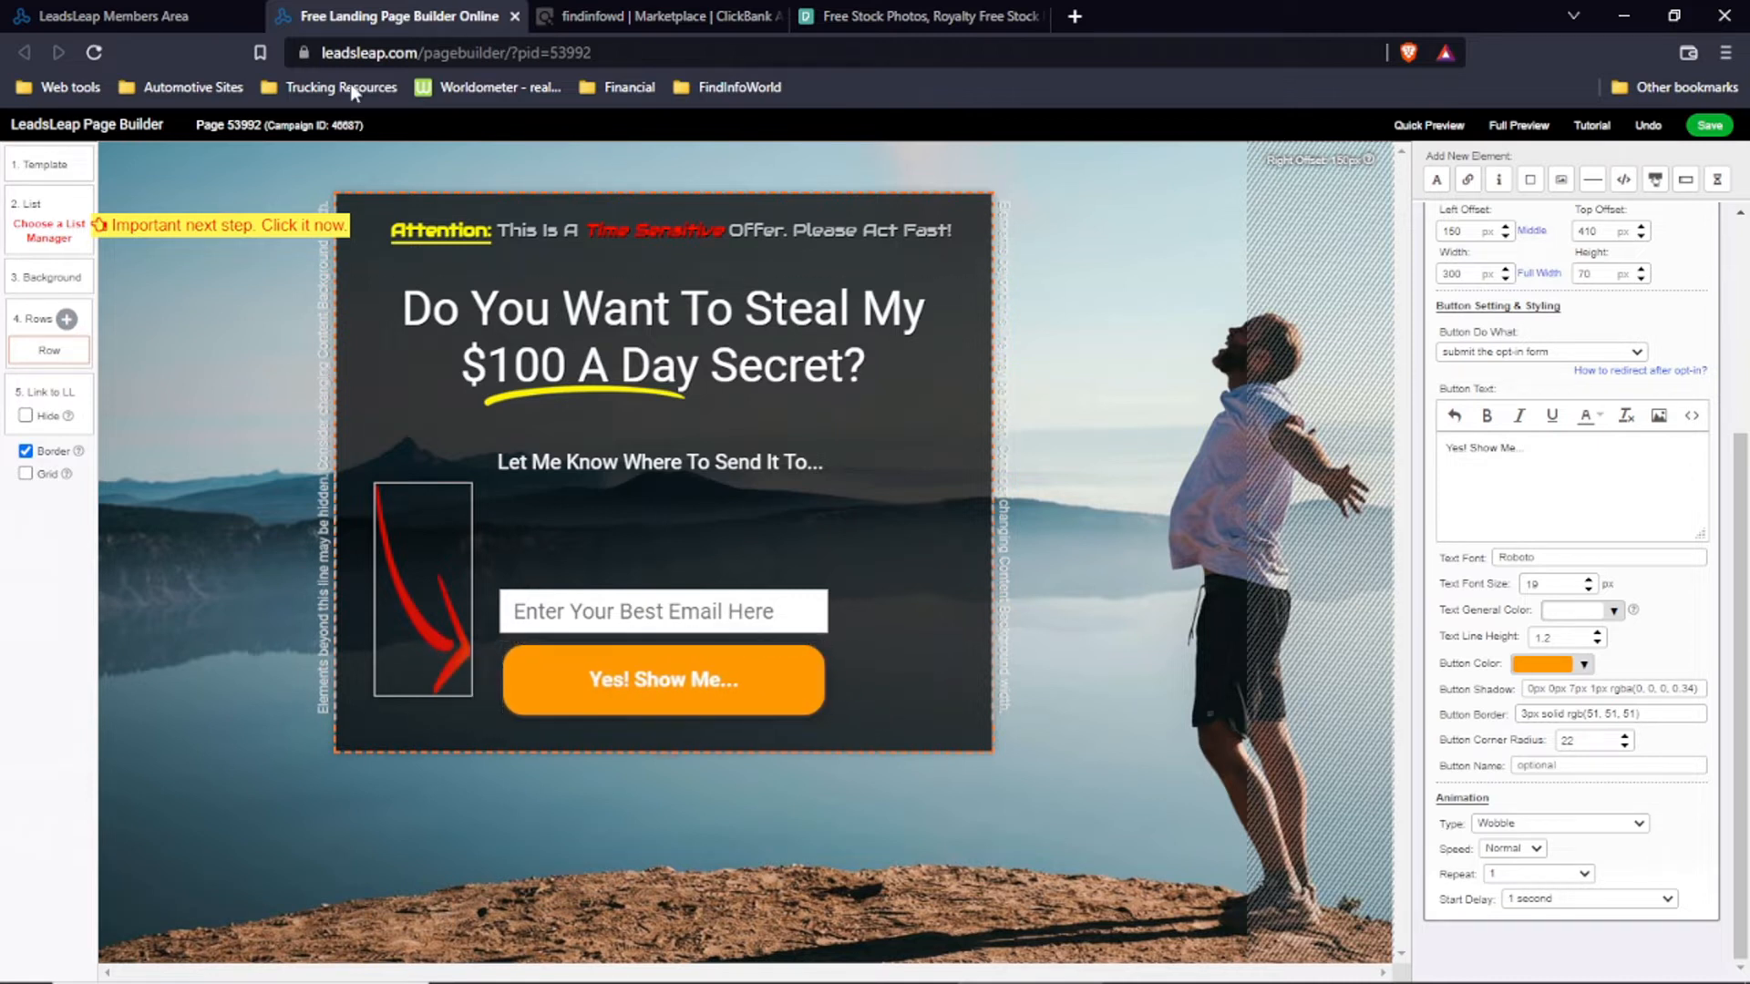
click(889, 553)
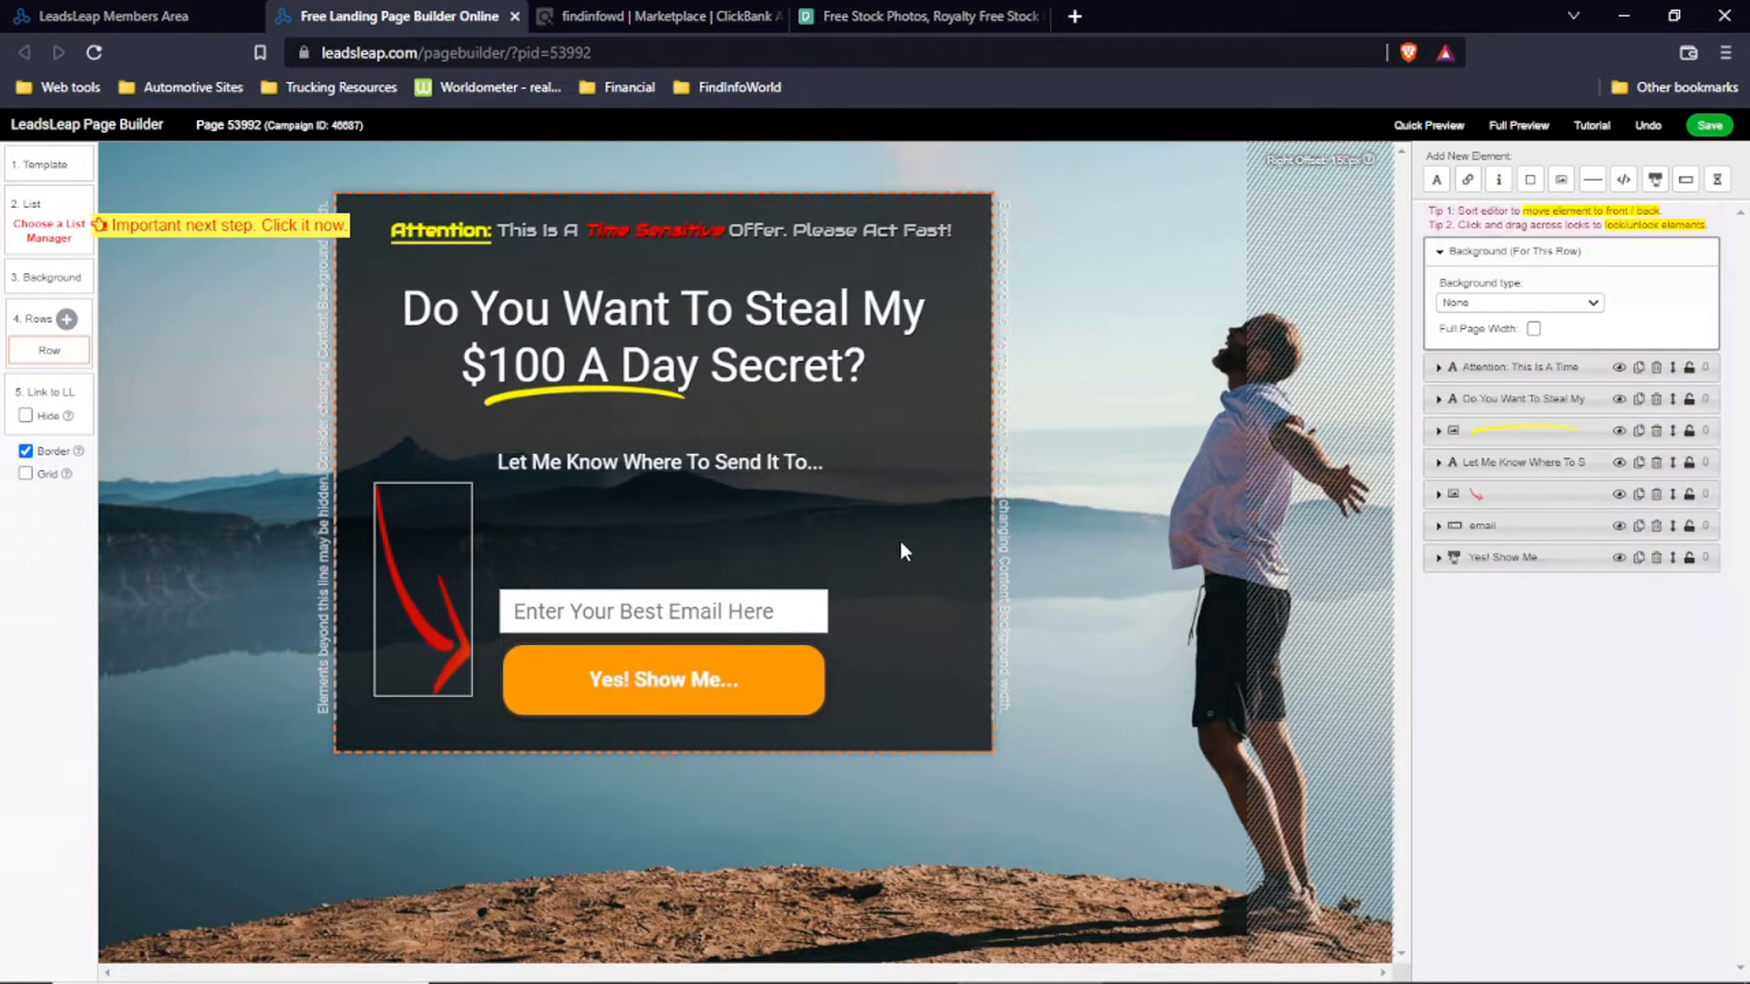
Step: Try Radial Gradient, Linear Grad. (Center Down) and Linear Grad. (Center Right) as the row's background type
click(1589, 306)
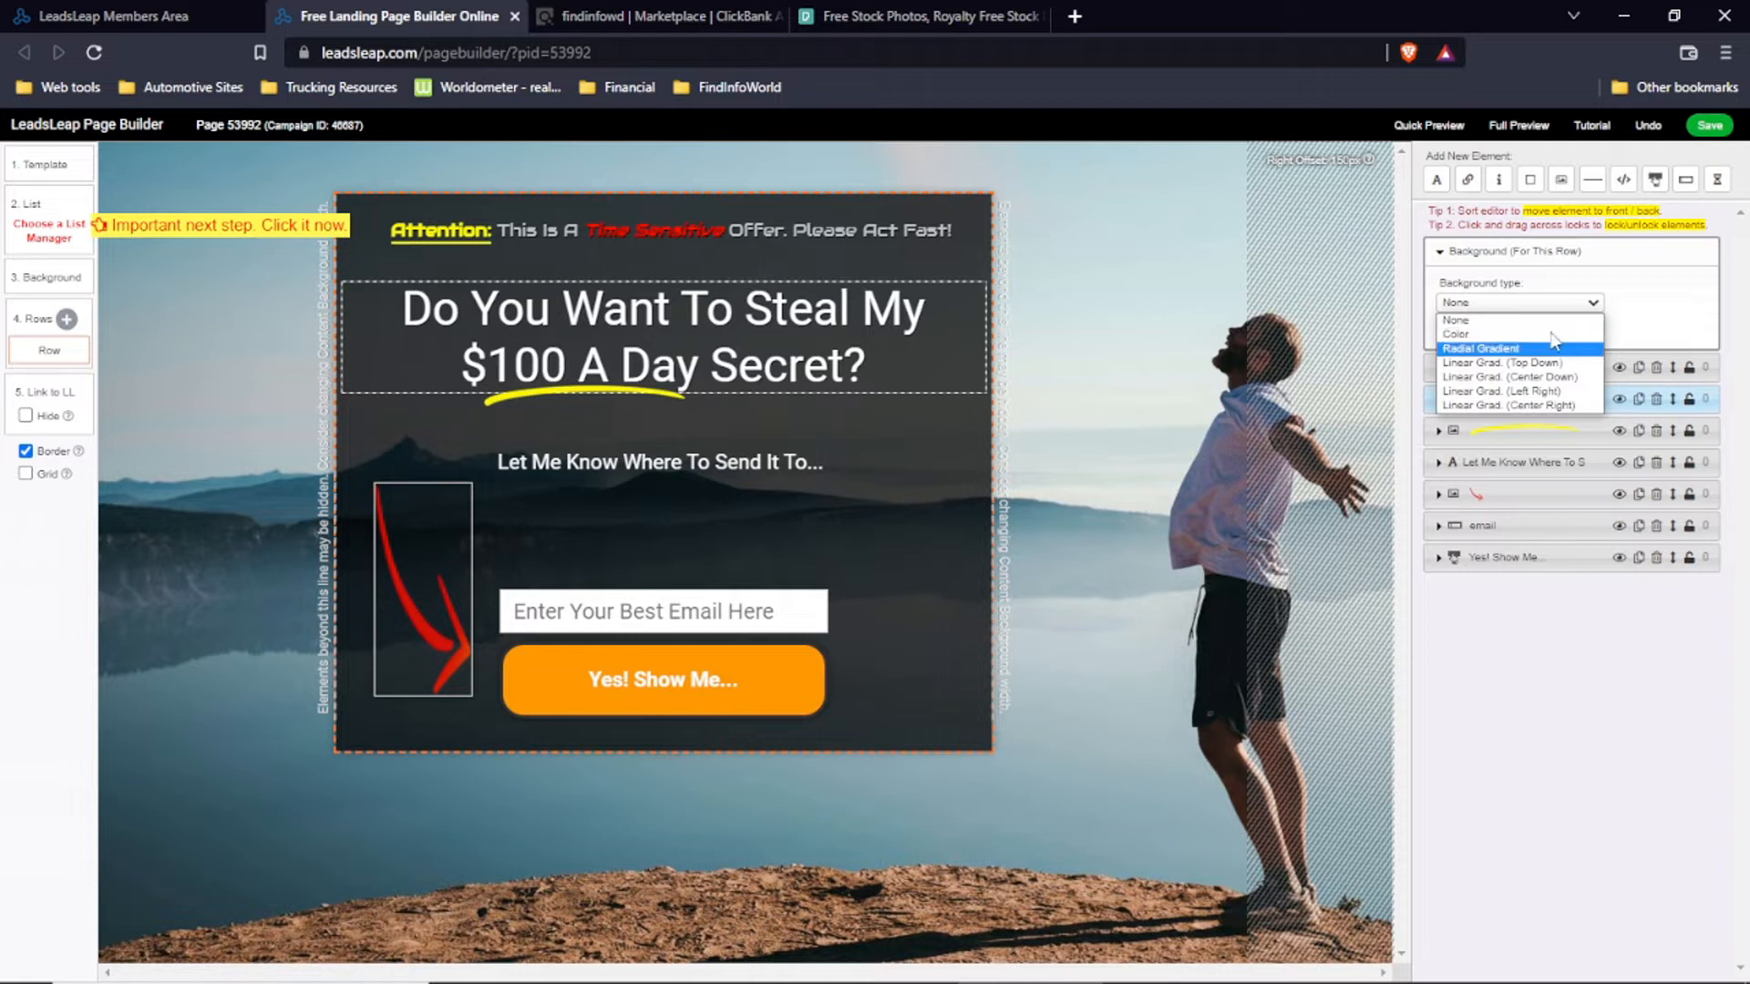
click(1513, 348)
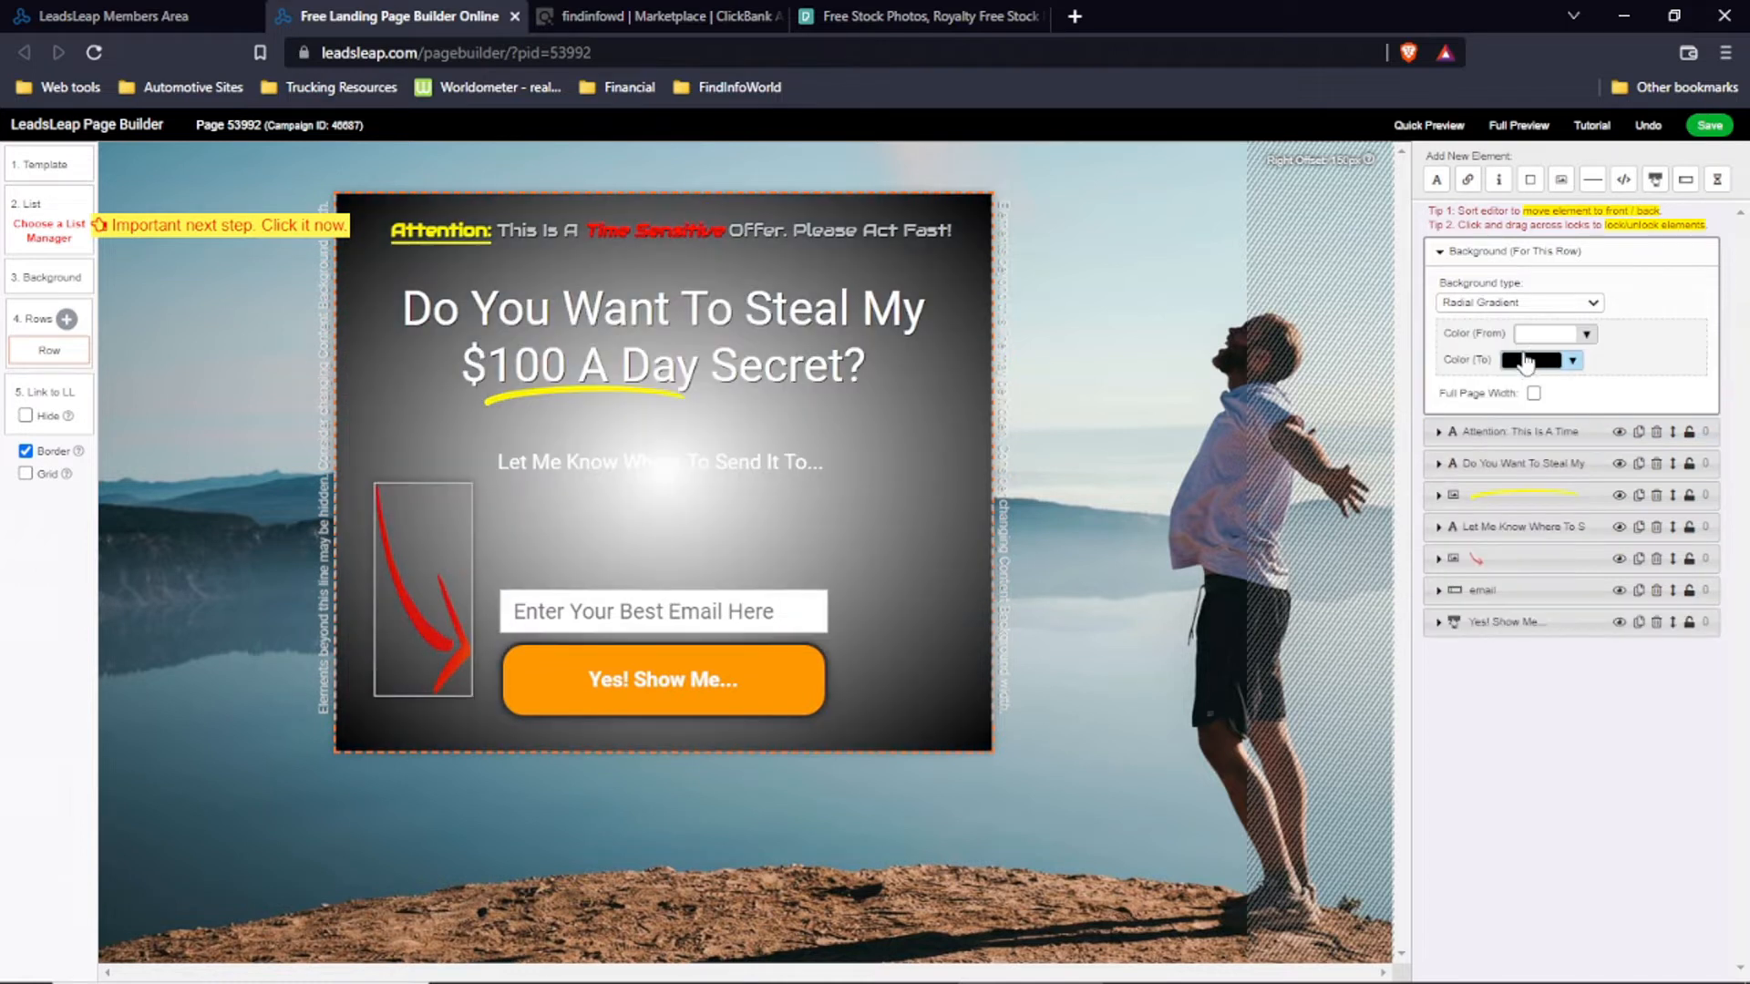
click(1593, 306)
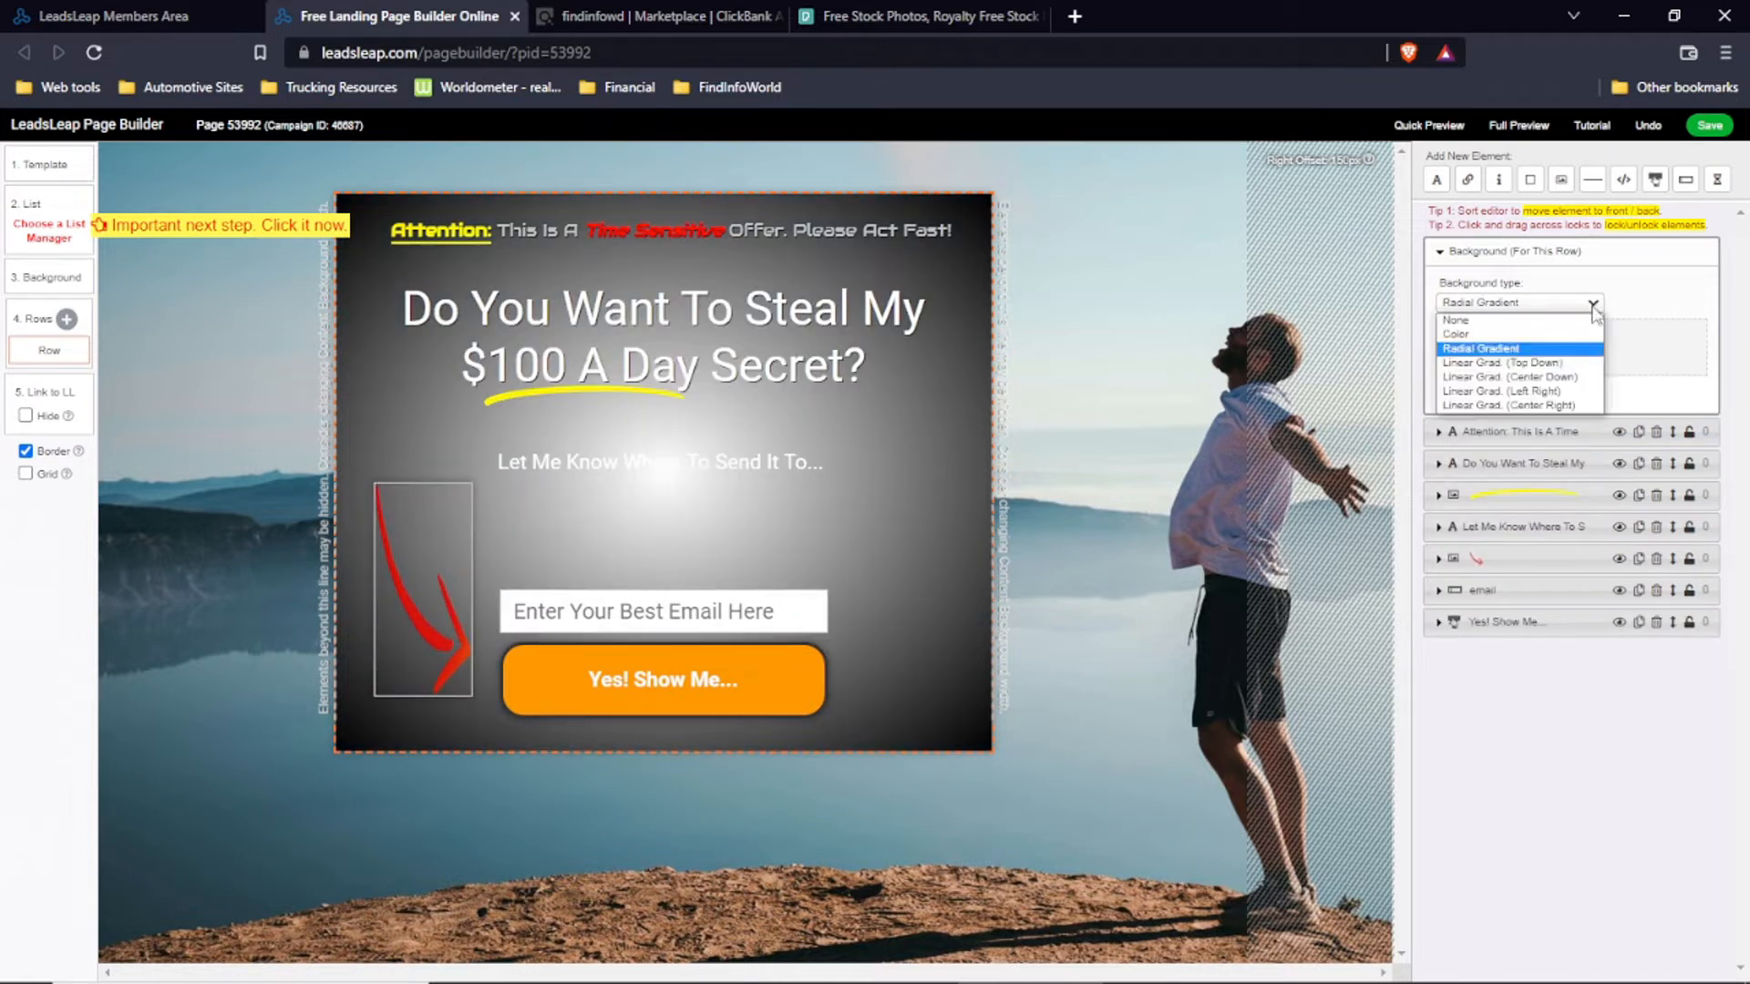
click(1579, 377)
click(1593, 305)
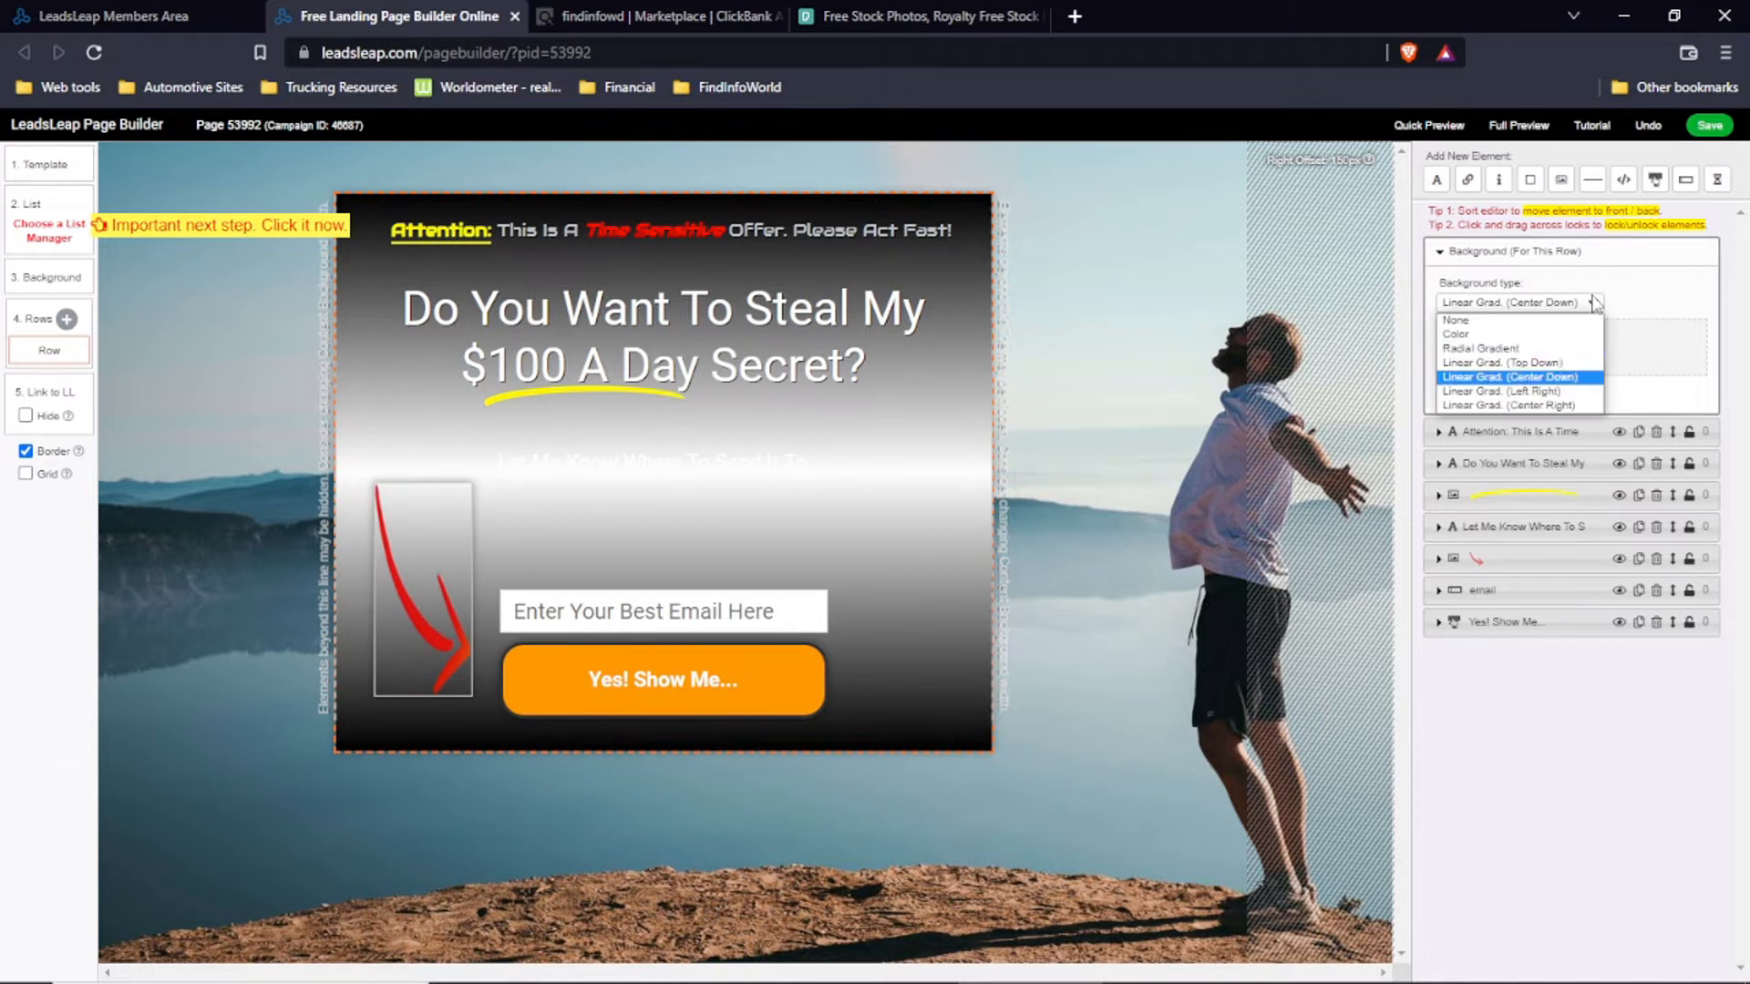
click(1568, 405)
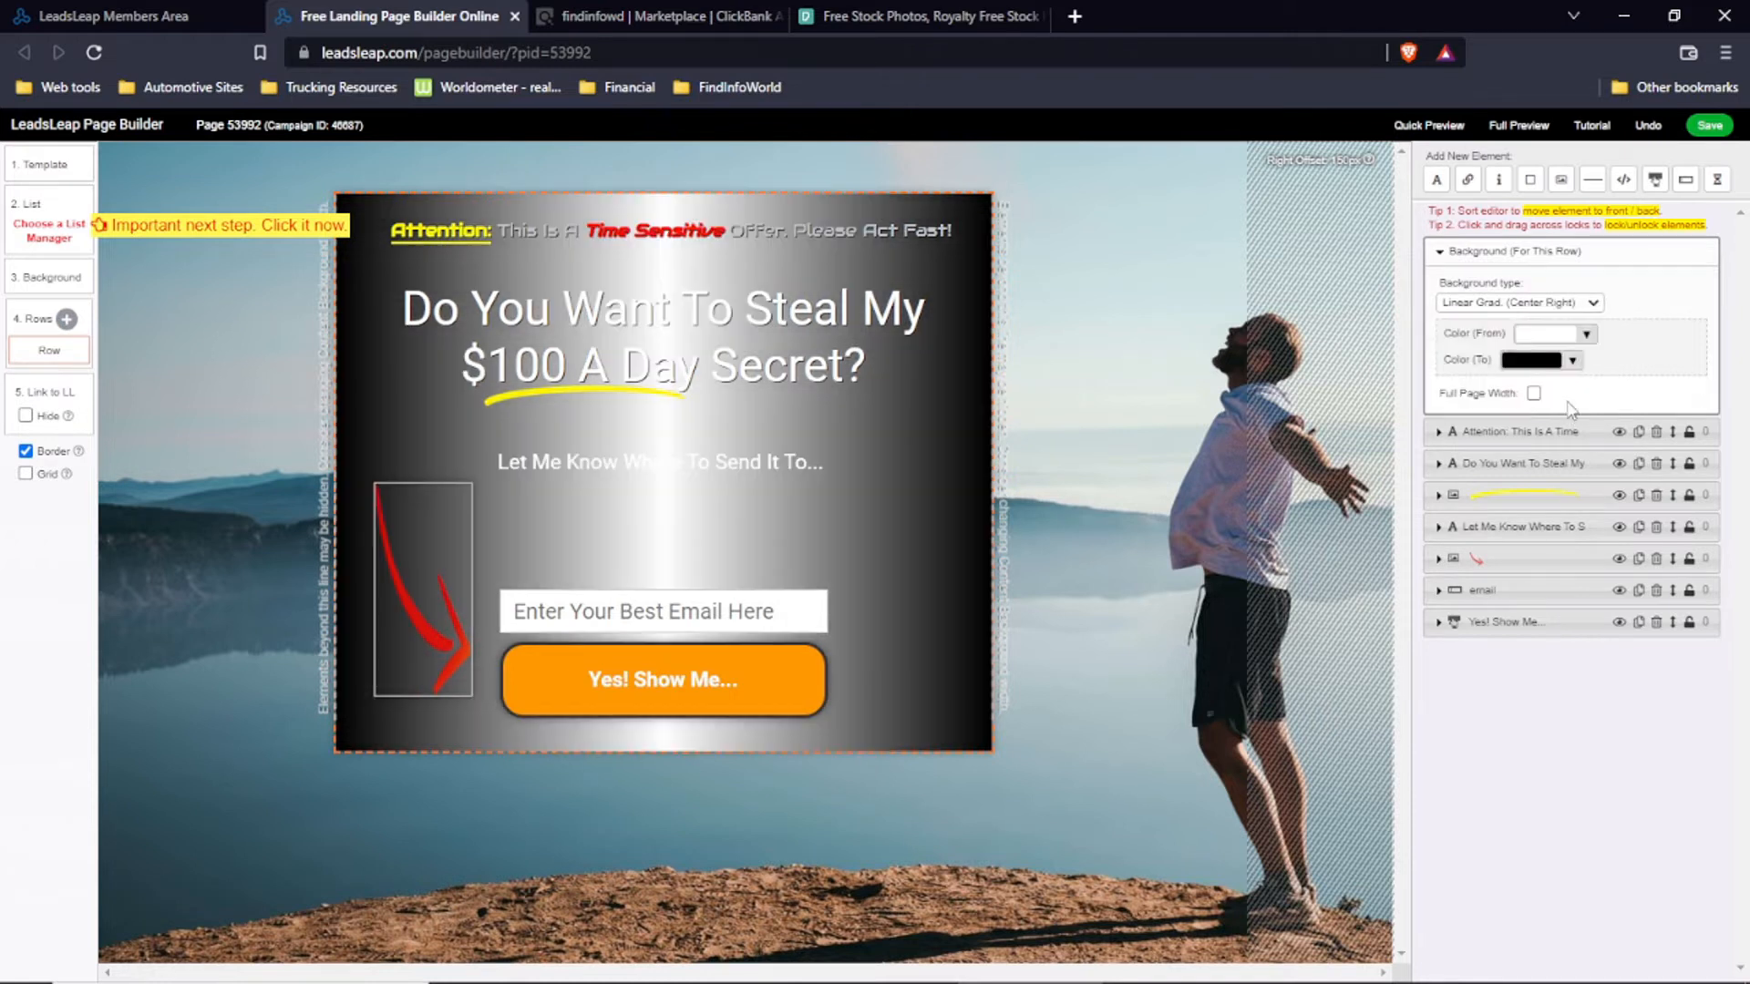
Step: Try solid white and gray rgb(191, 196, 199) as the row's background color, and return its background type to None
click(1594, 306)
click(1514, 344)
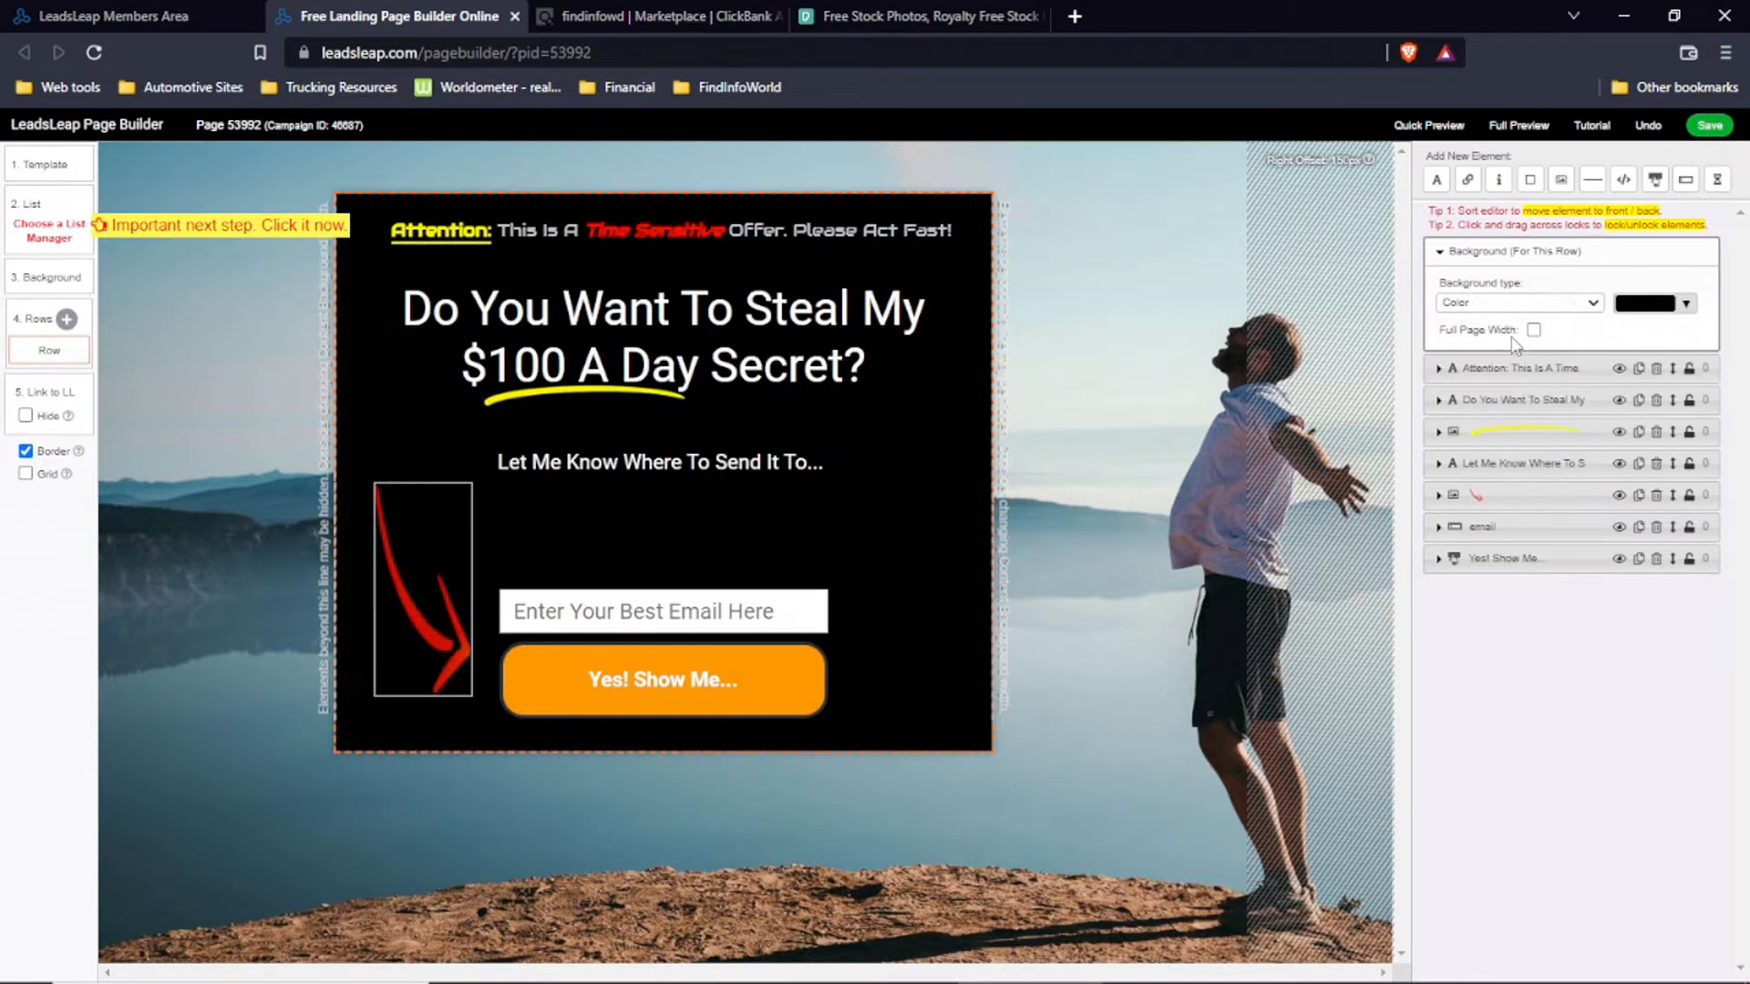
click(1685, 304)
click(1480, 343)
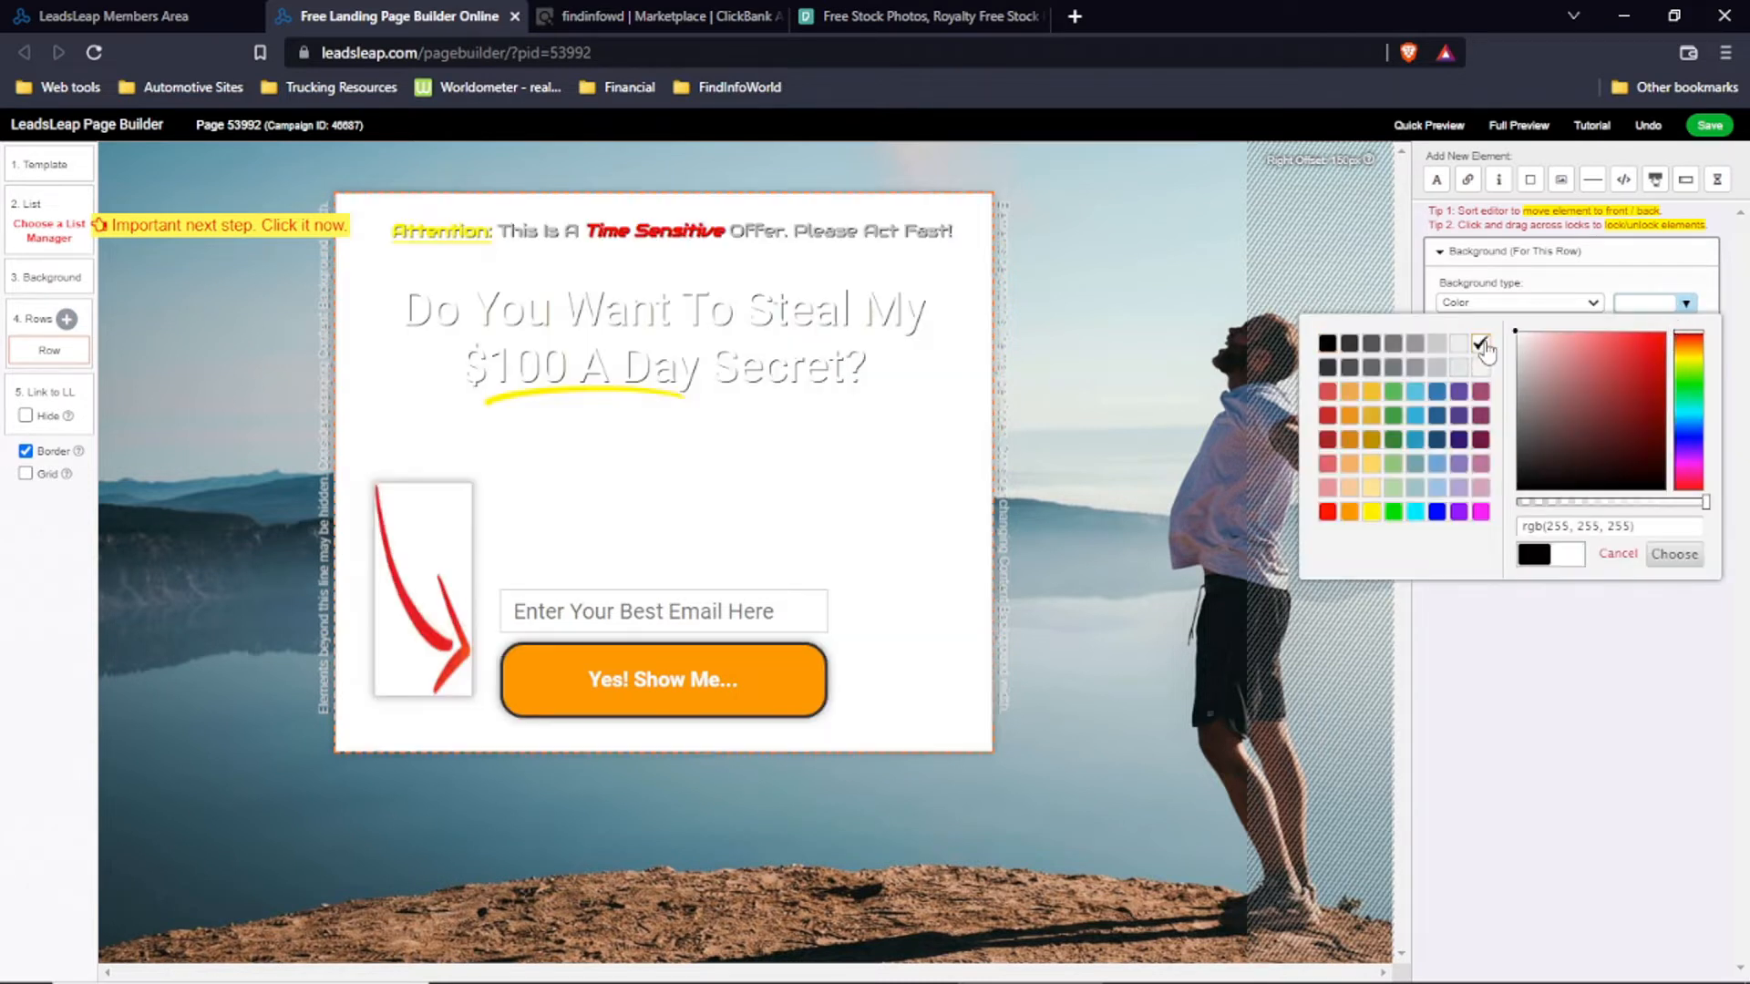
click(1688, 283)
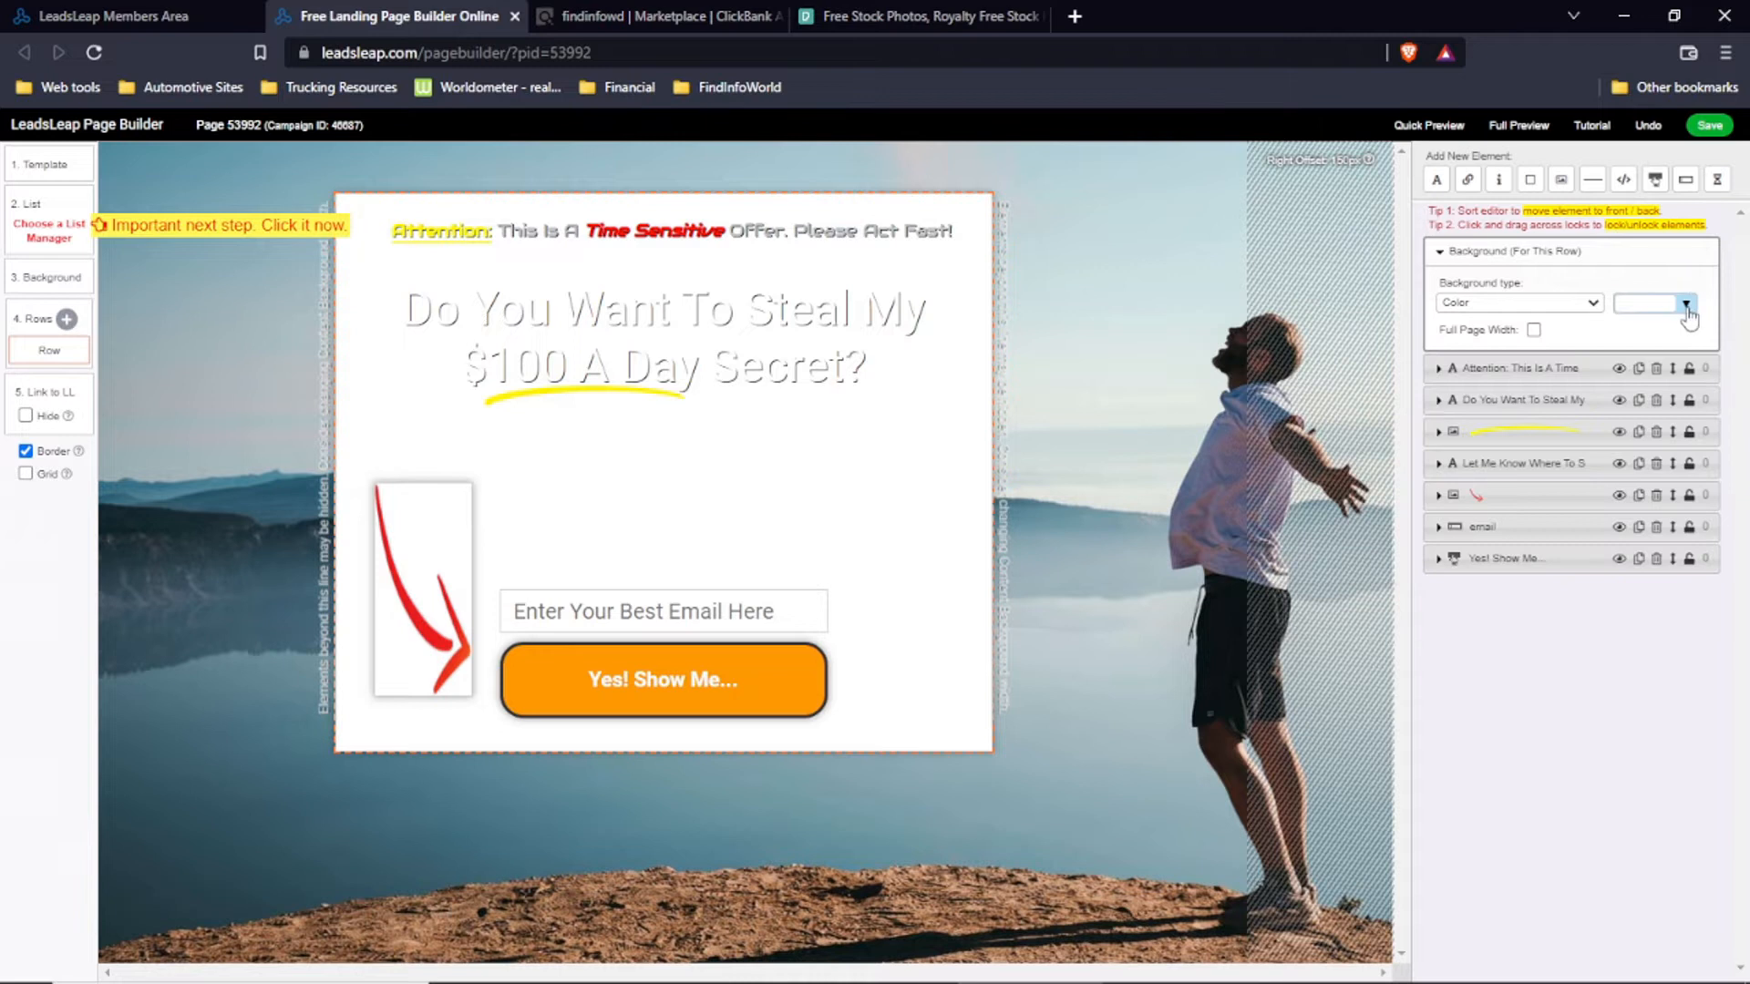
click(1687, 306)
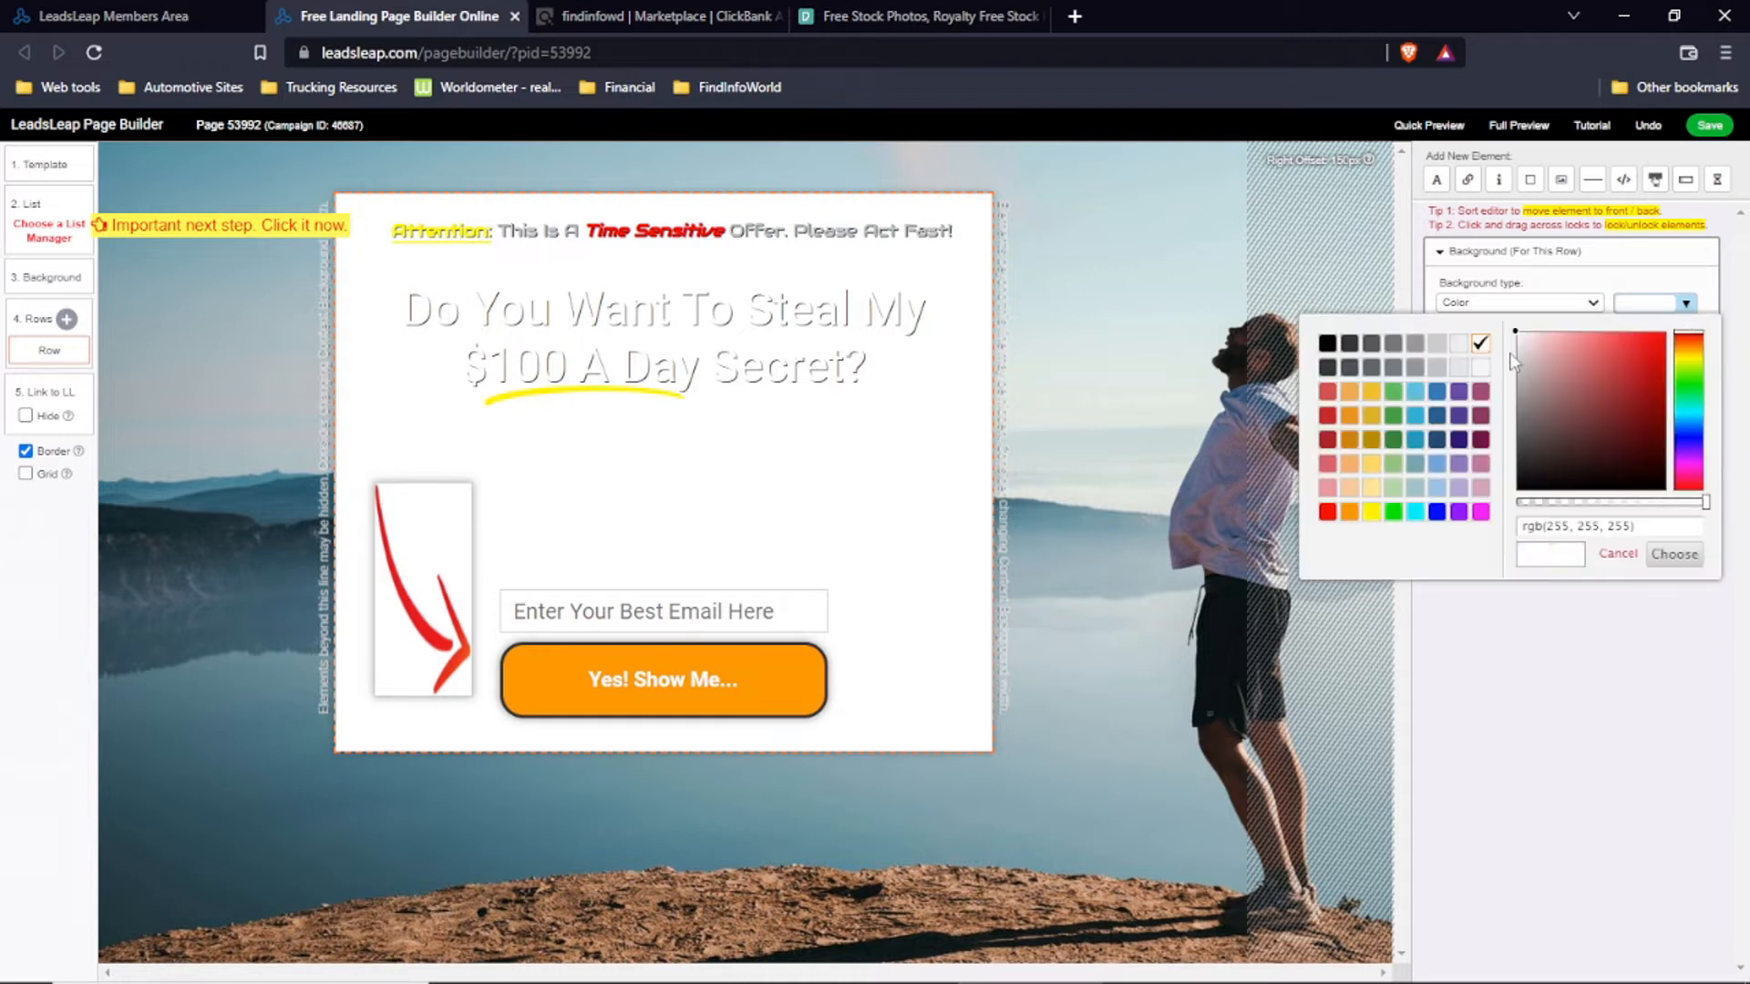
click(1437, 367)
click(1685, 308)
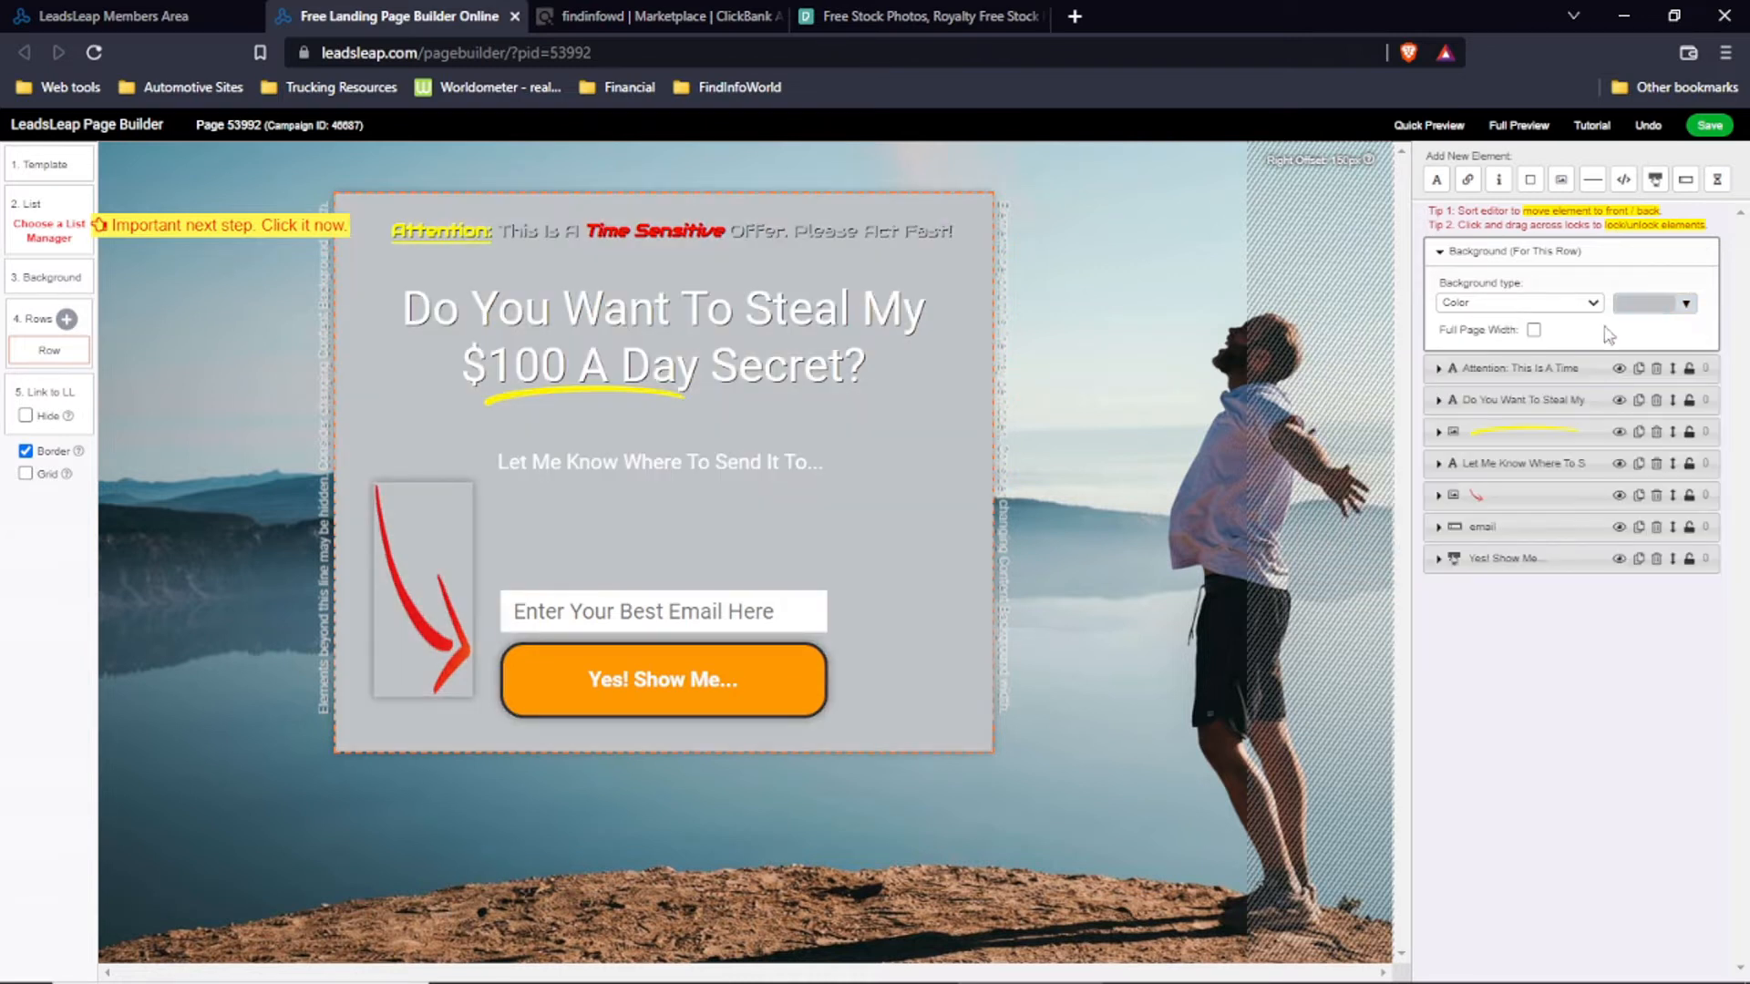
click(1686, 307)
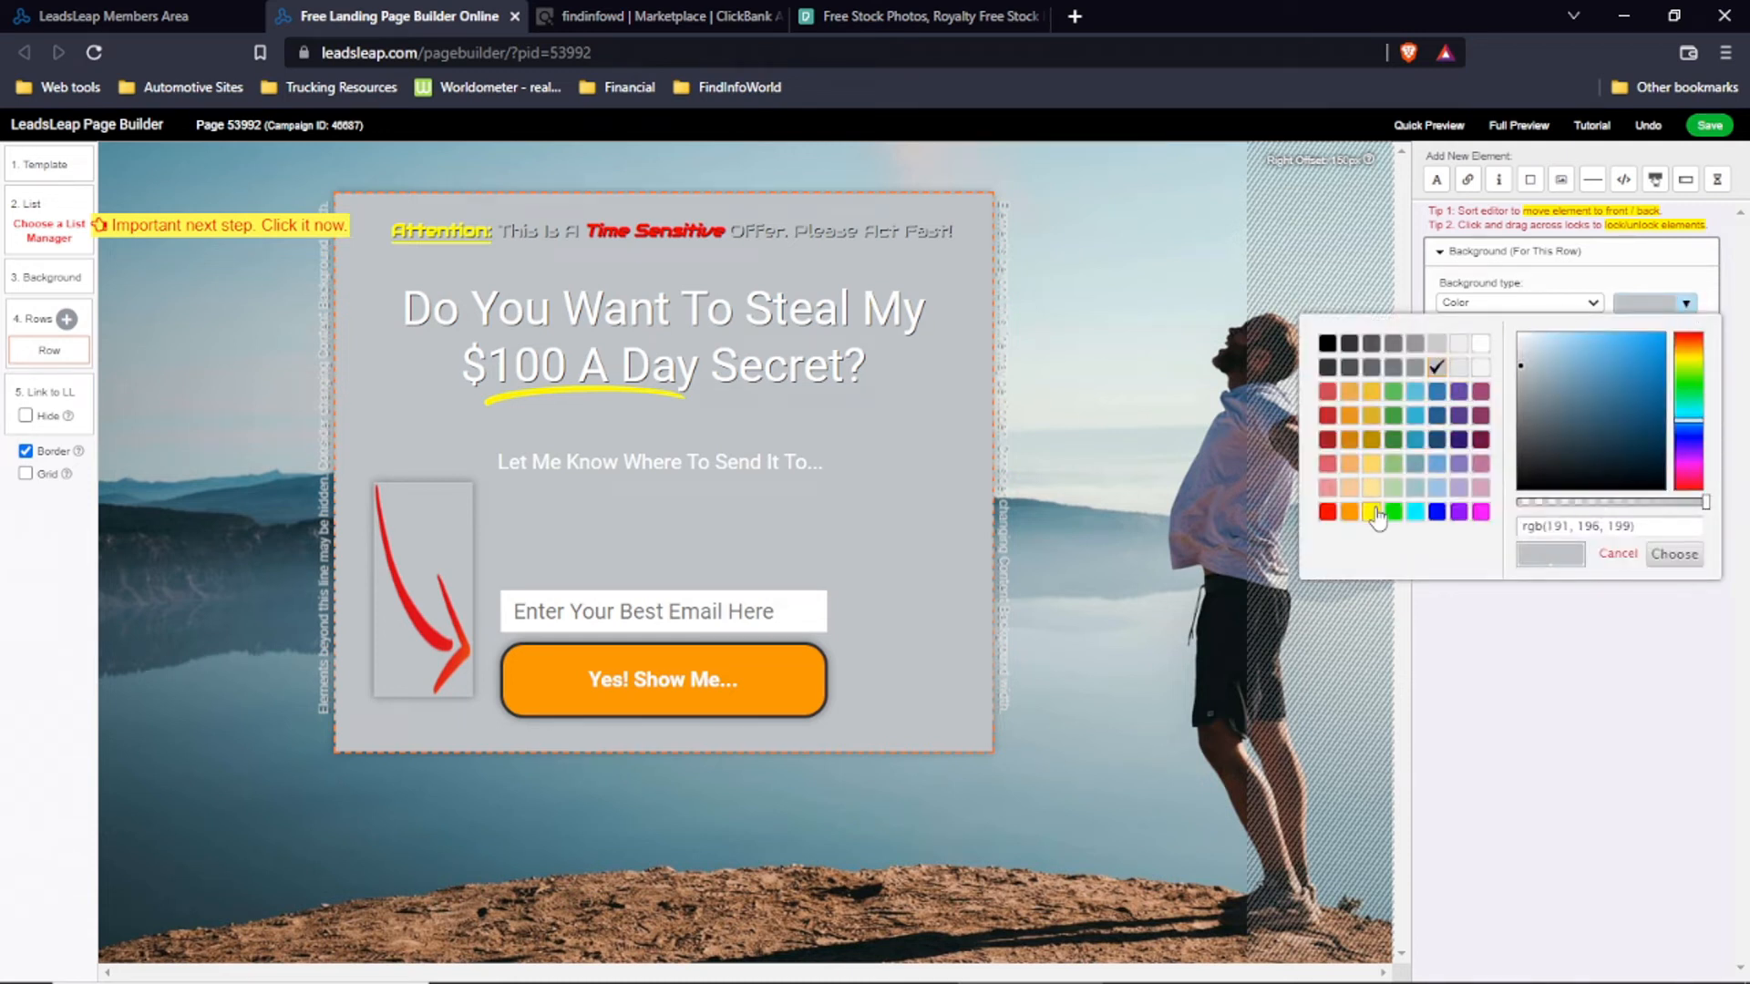
click(1459, 366)
click(1480, 366)
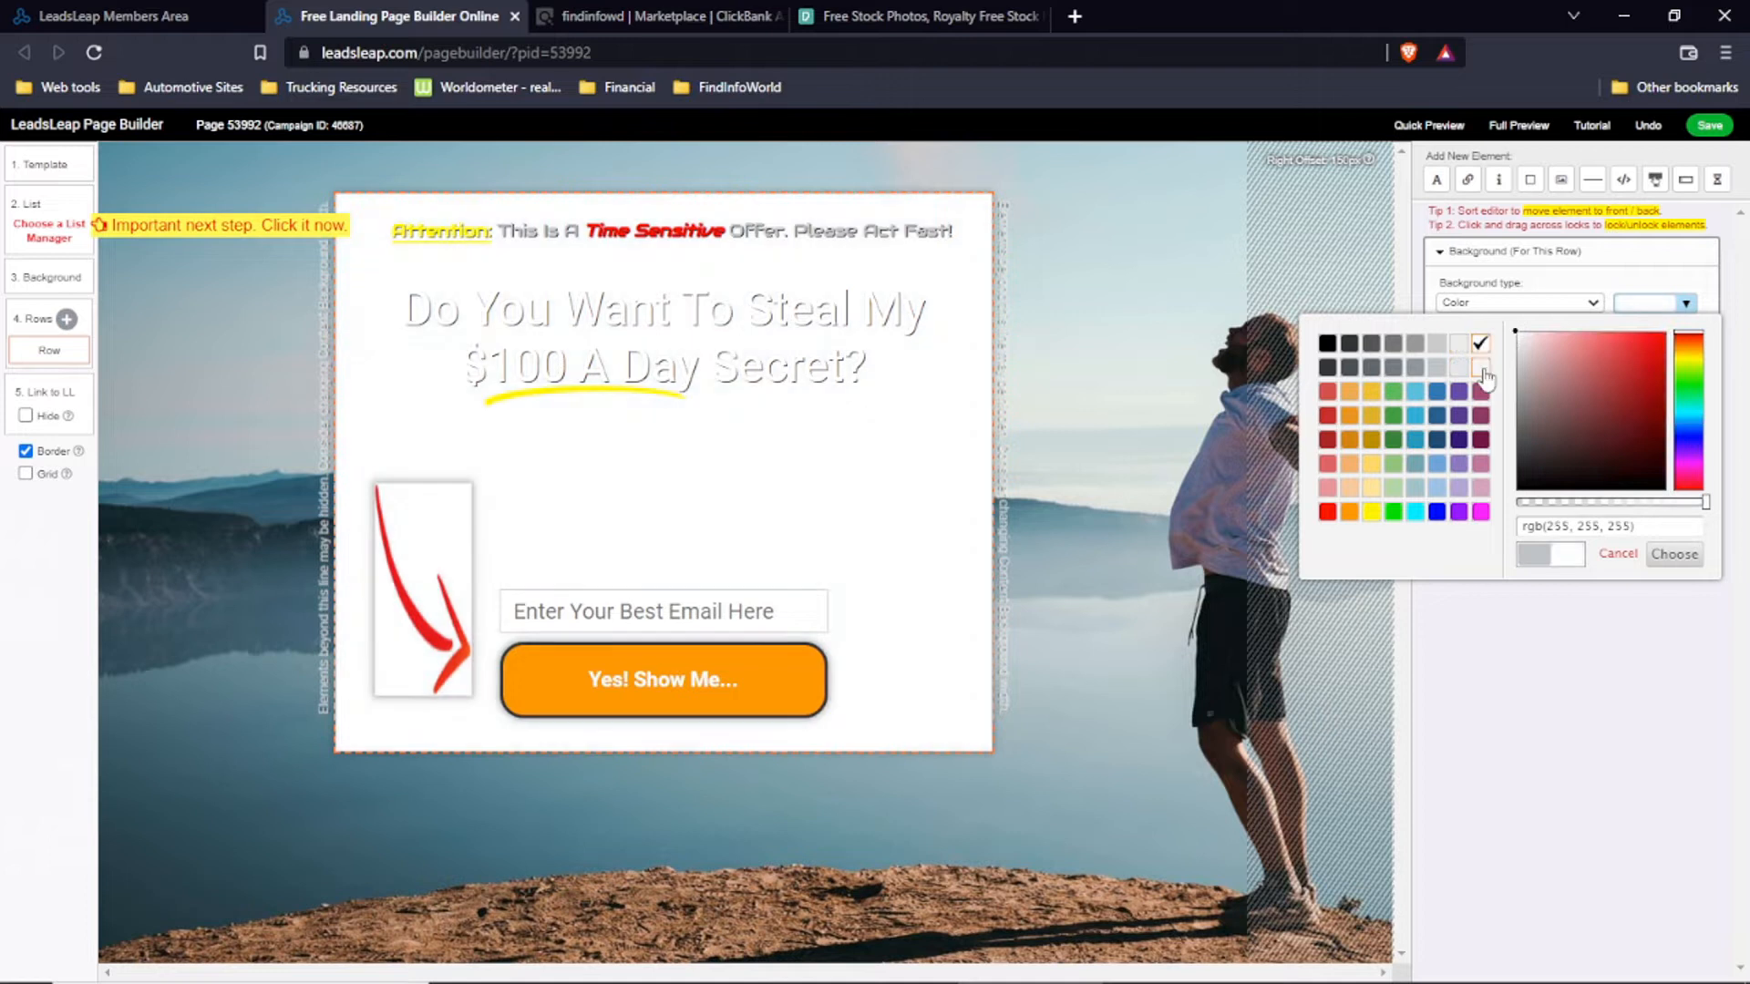
click(1674, 553)
click(1593, 302)
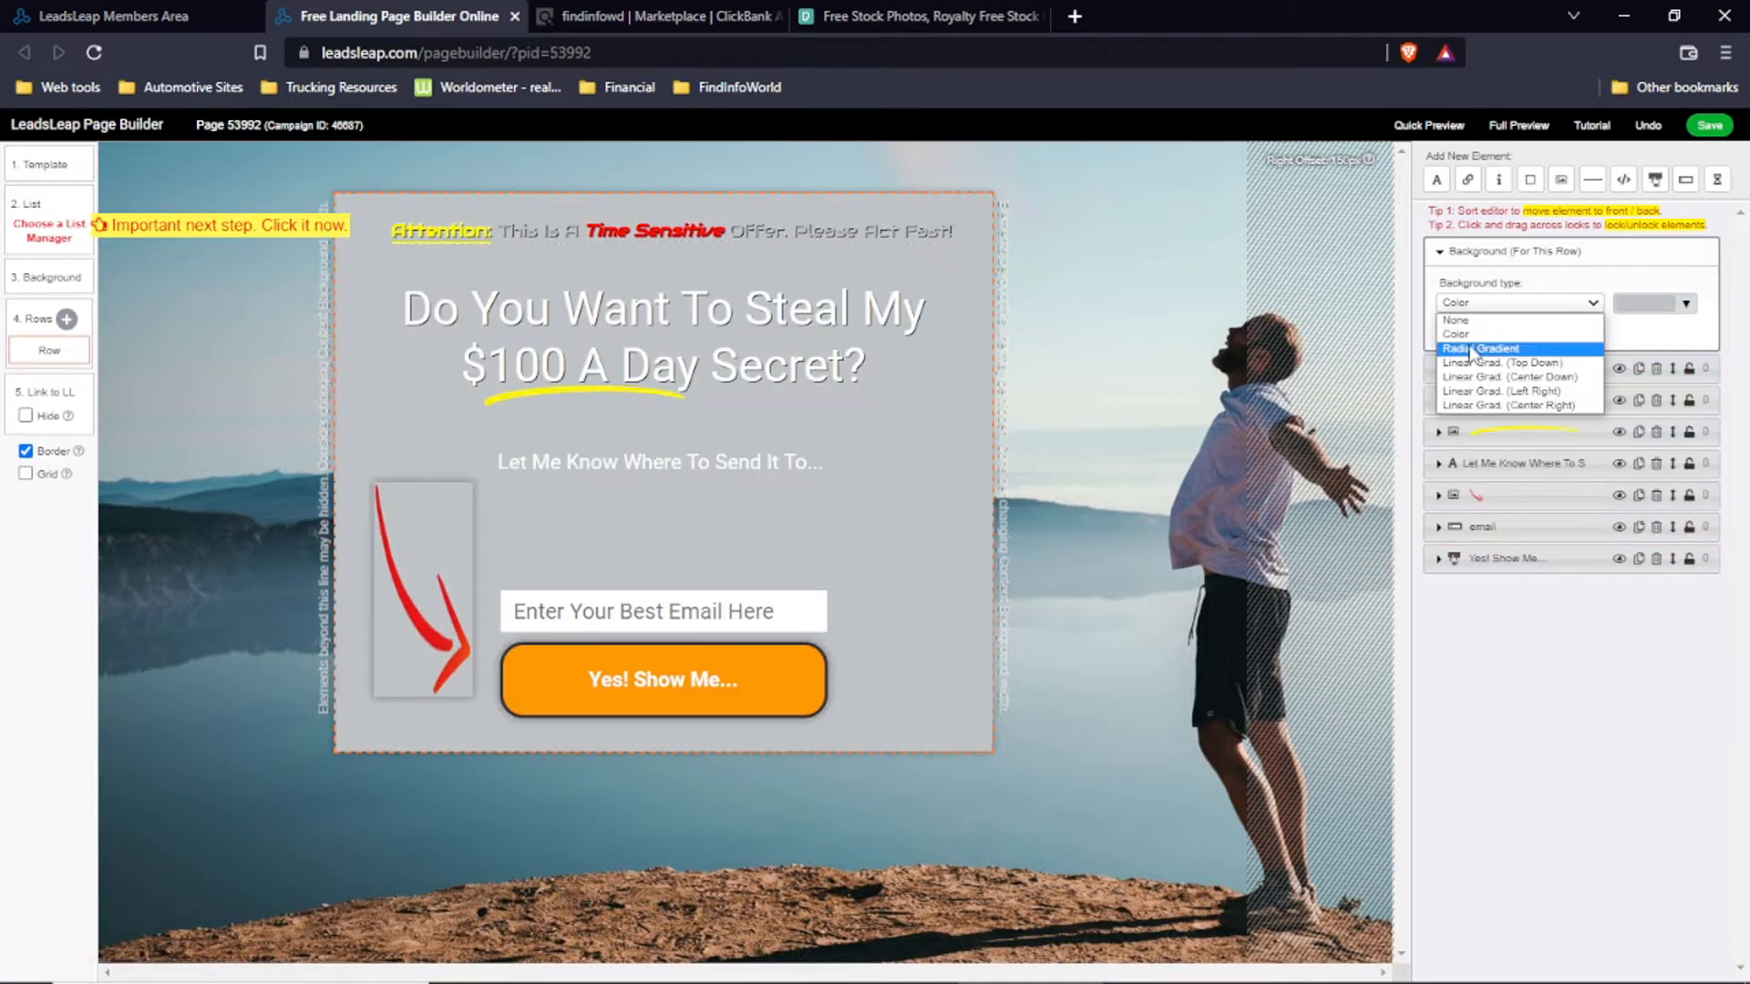
click(1467, 334)
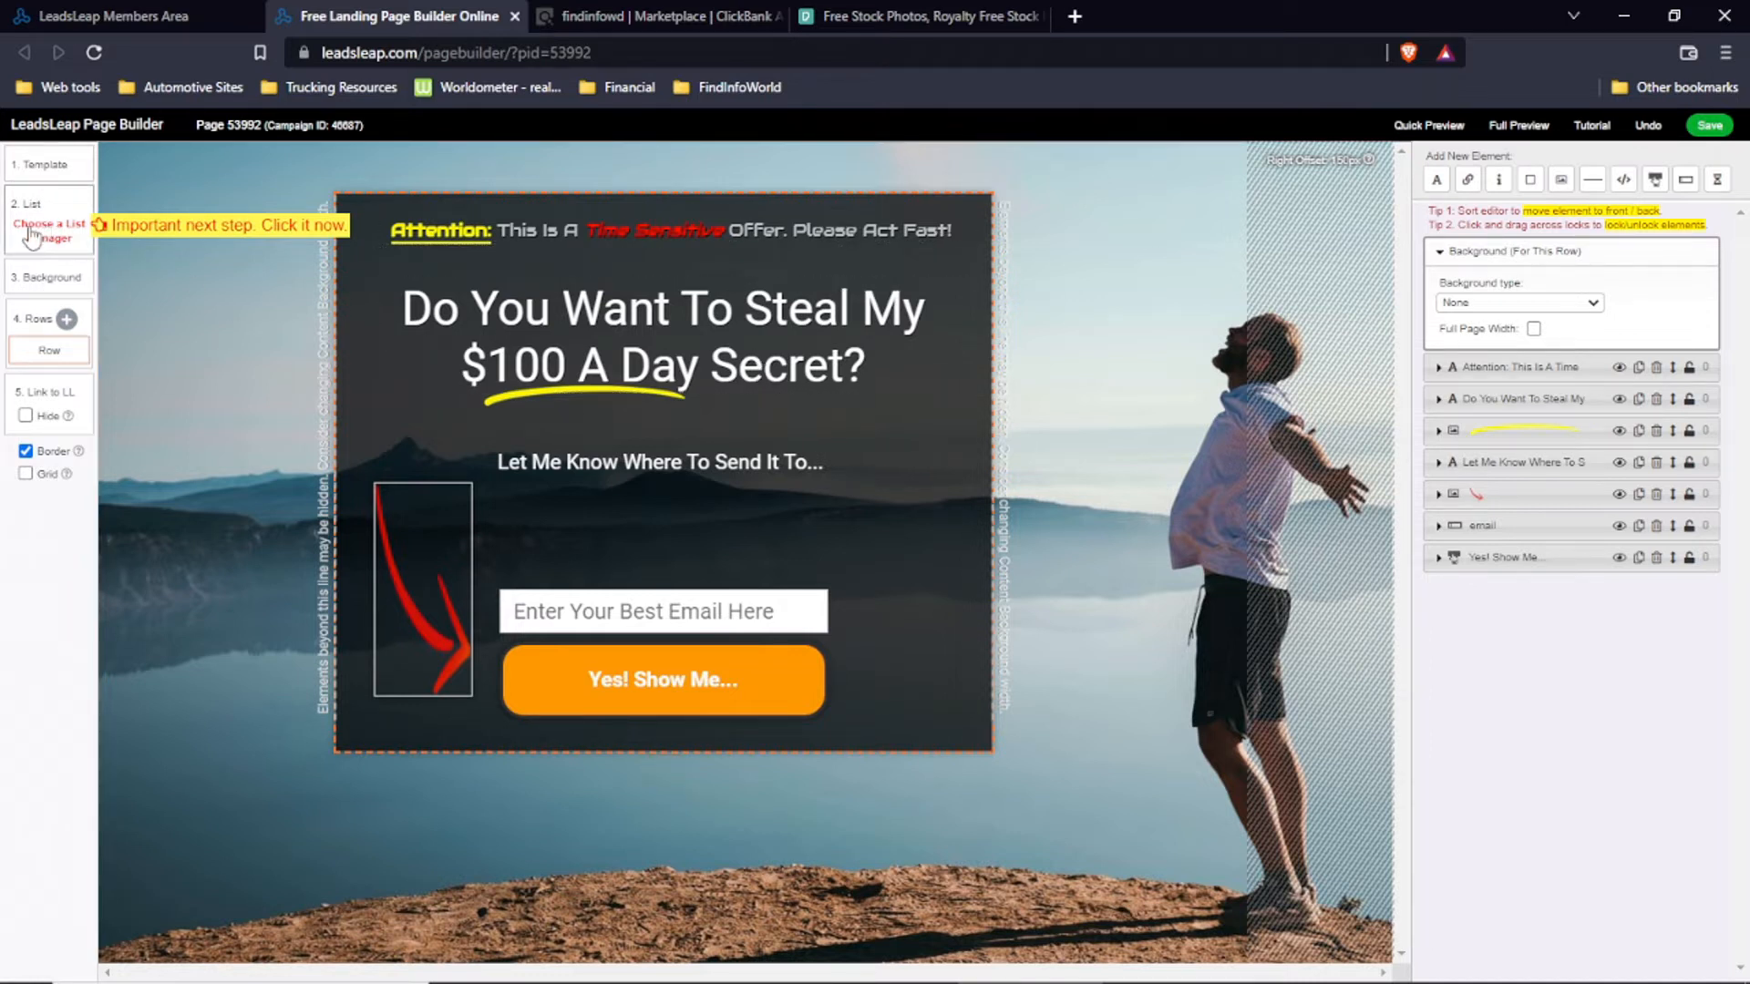
Step: Try Radial Gradient as the page's background type, then return it to Image
click(60, 284)
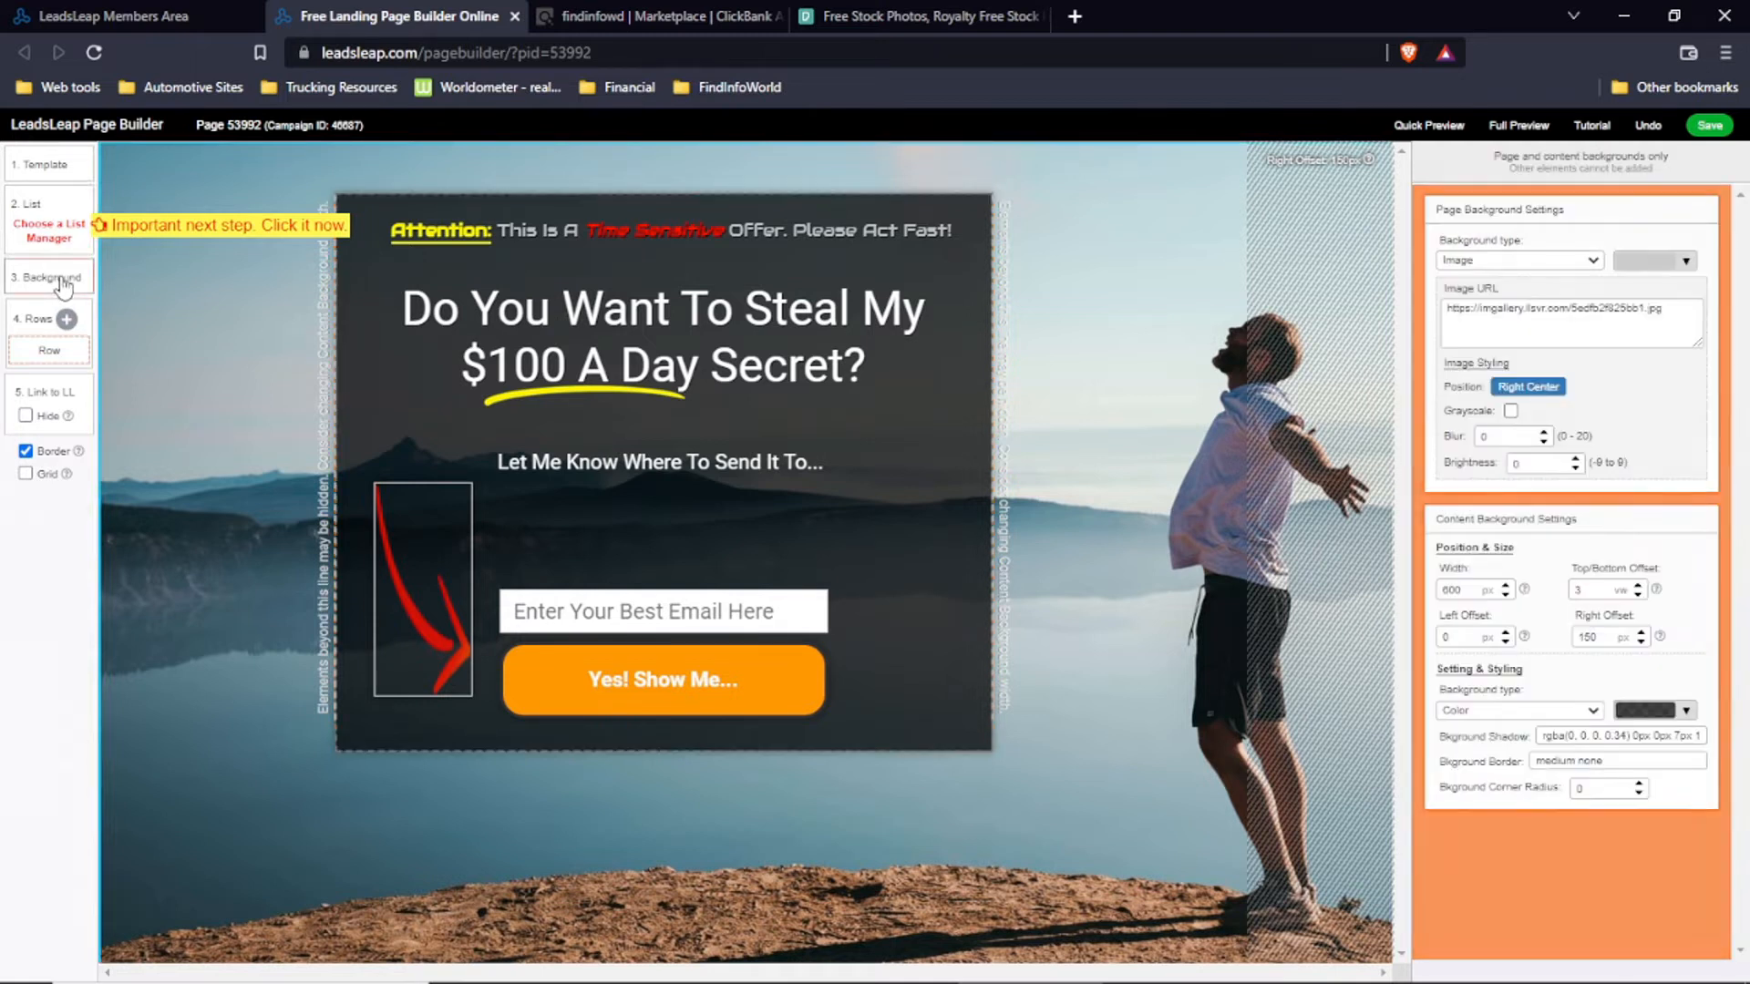
click(1597, 261)
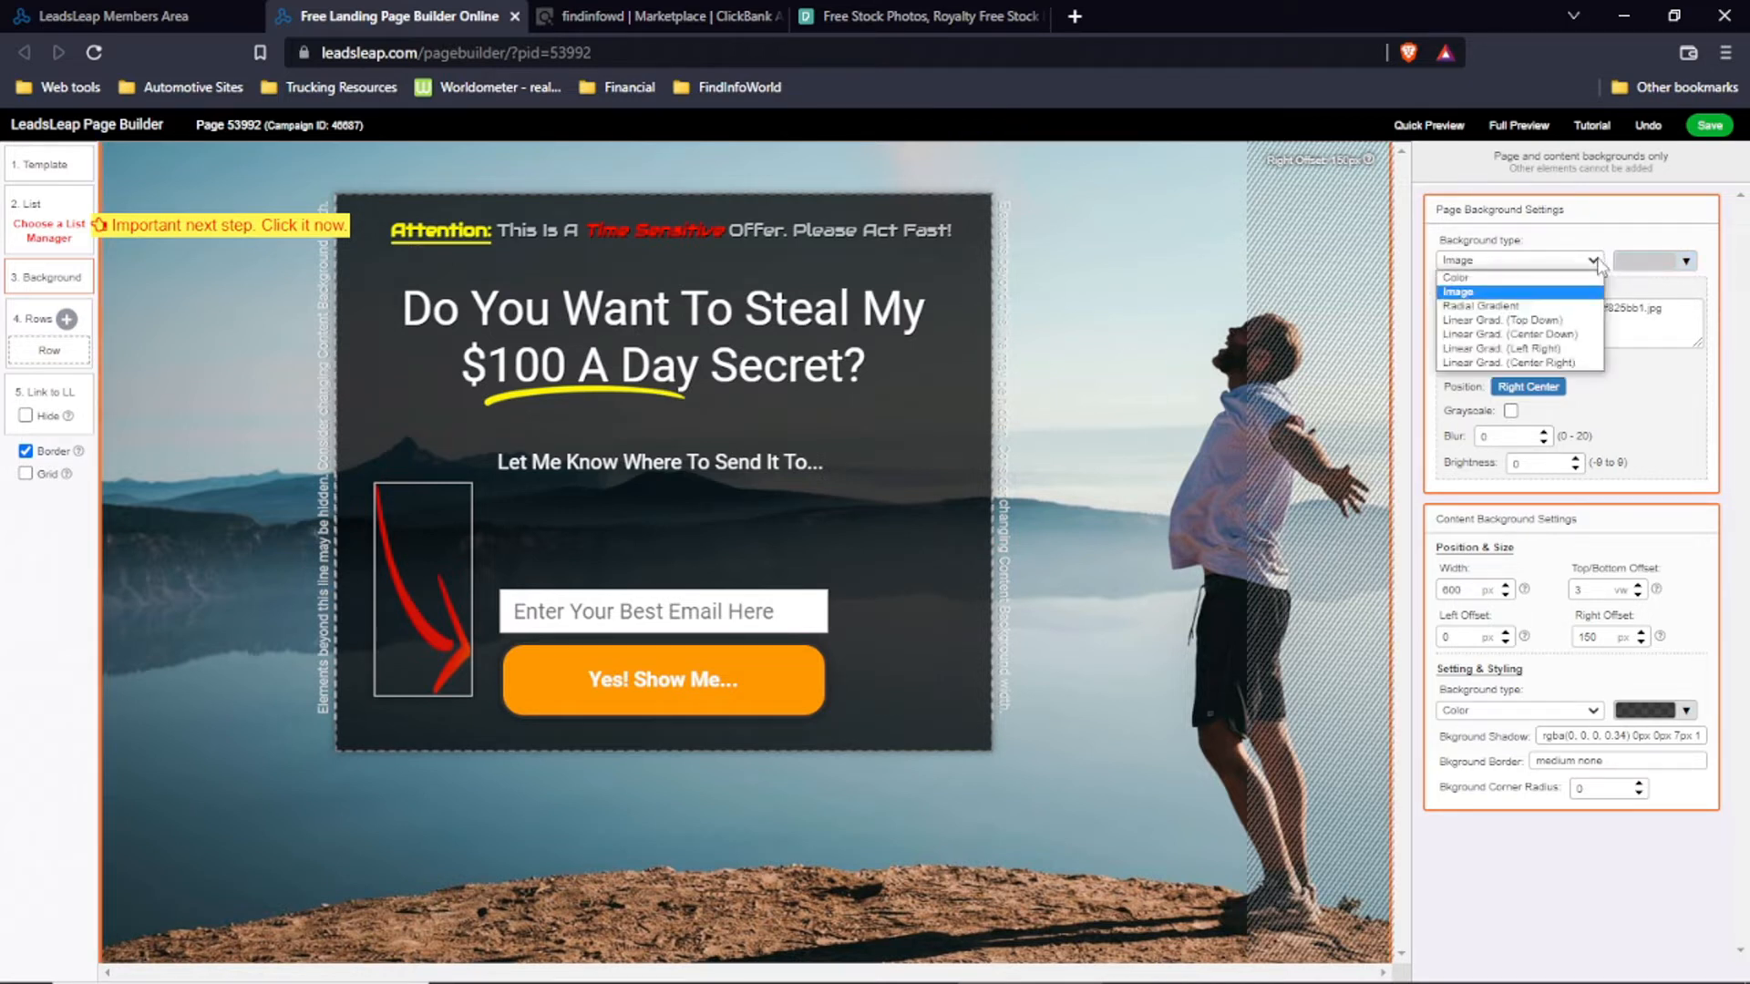
click(1550, 308)
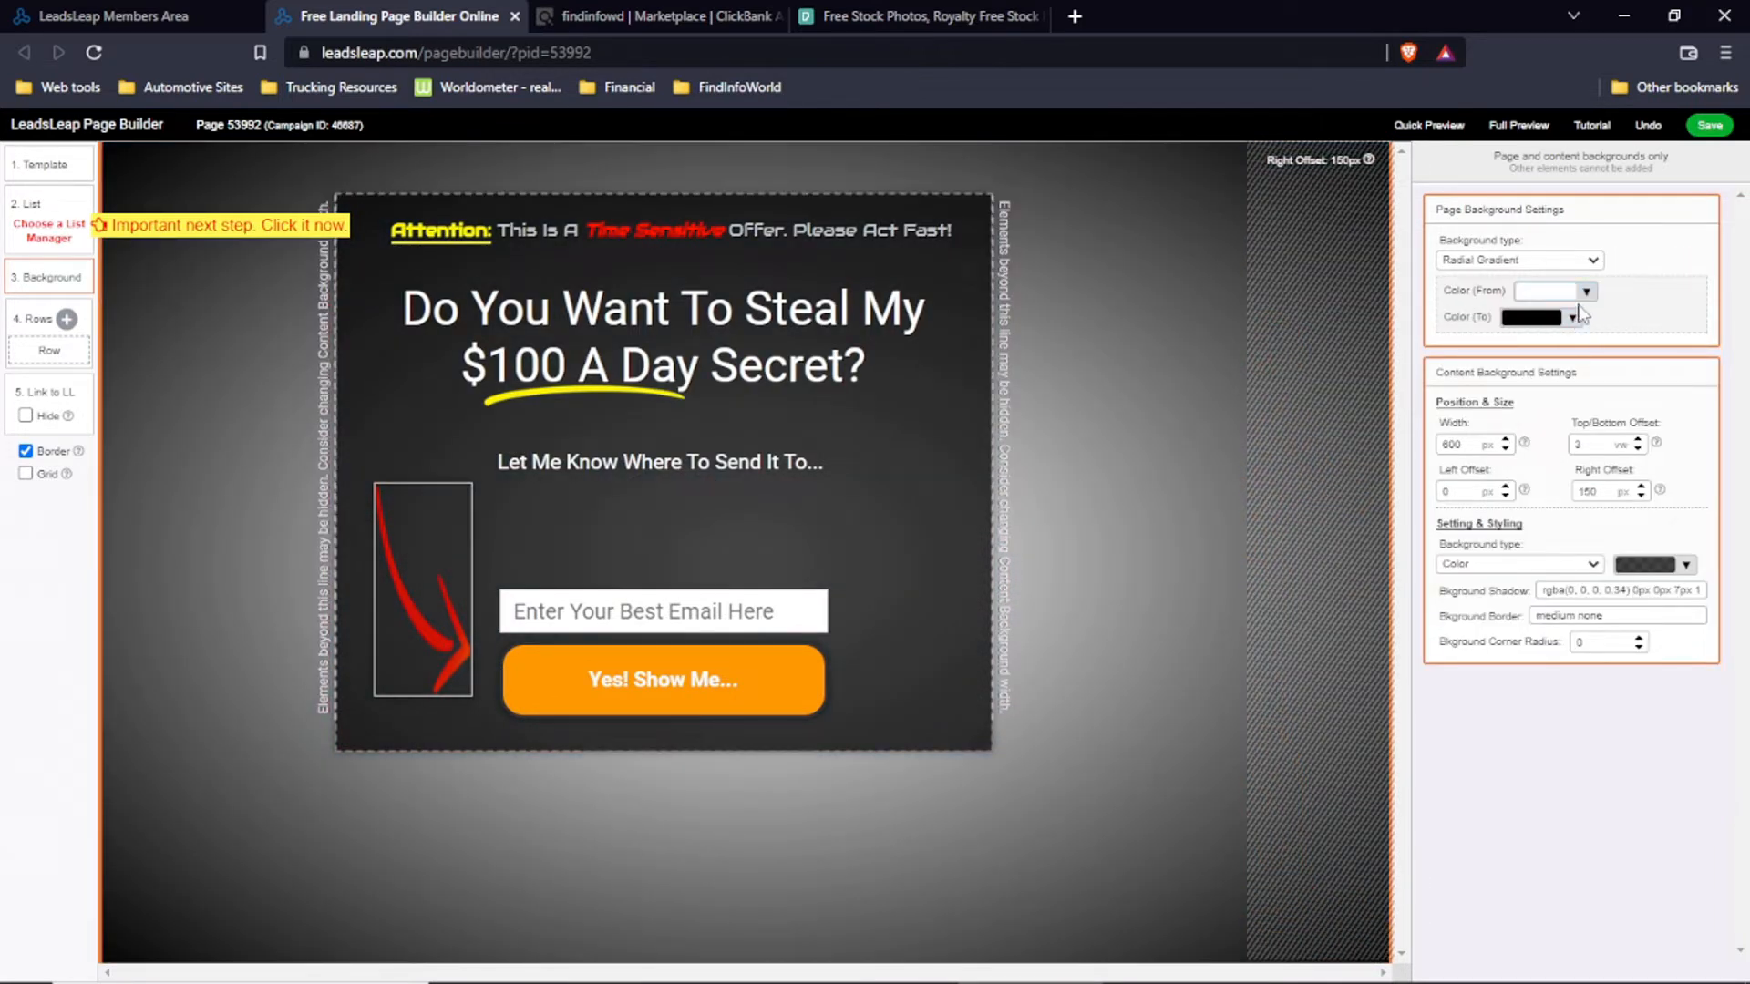
click(1591, 264)
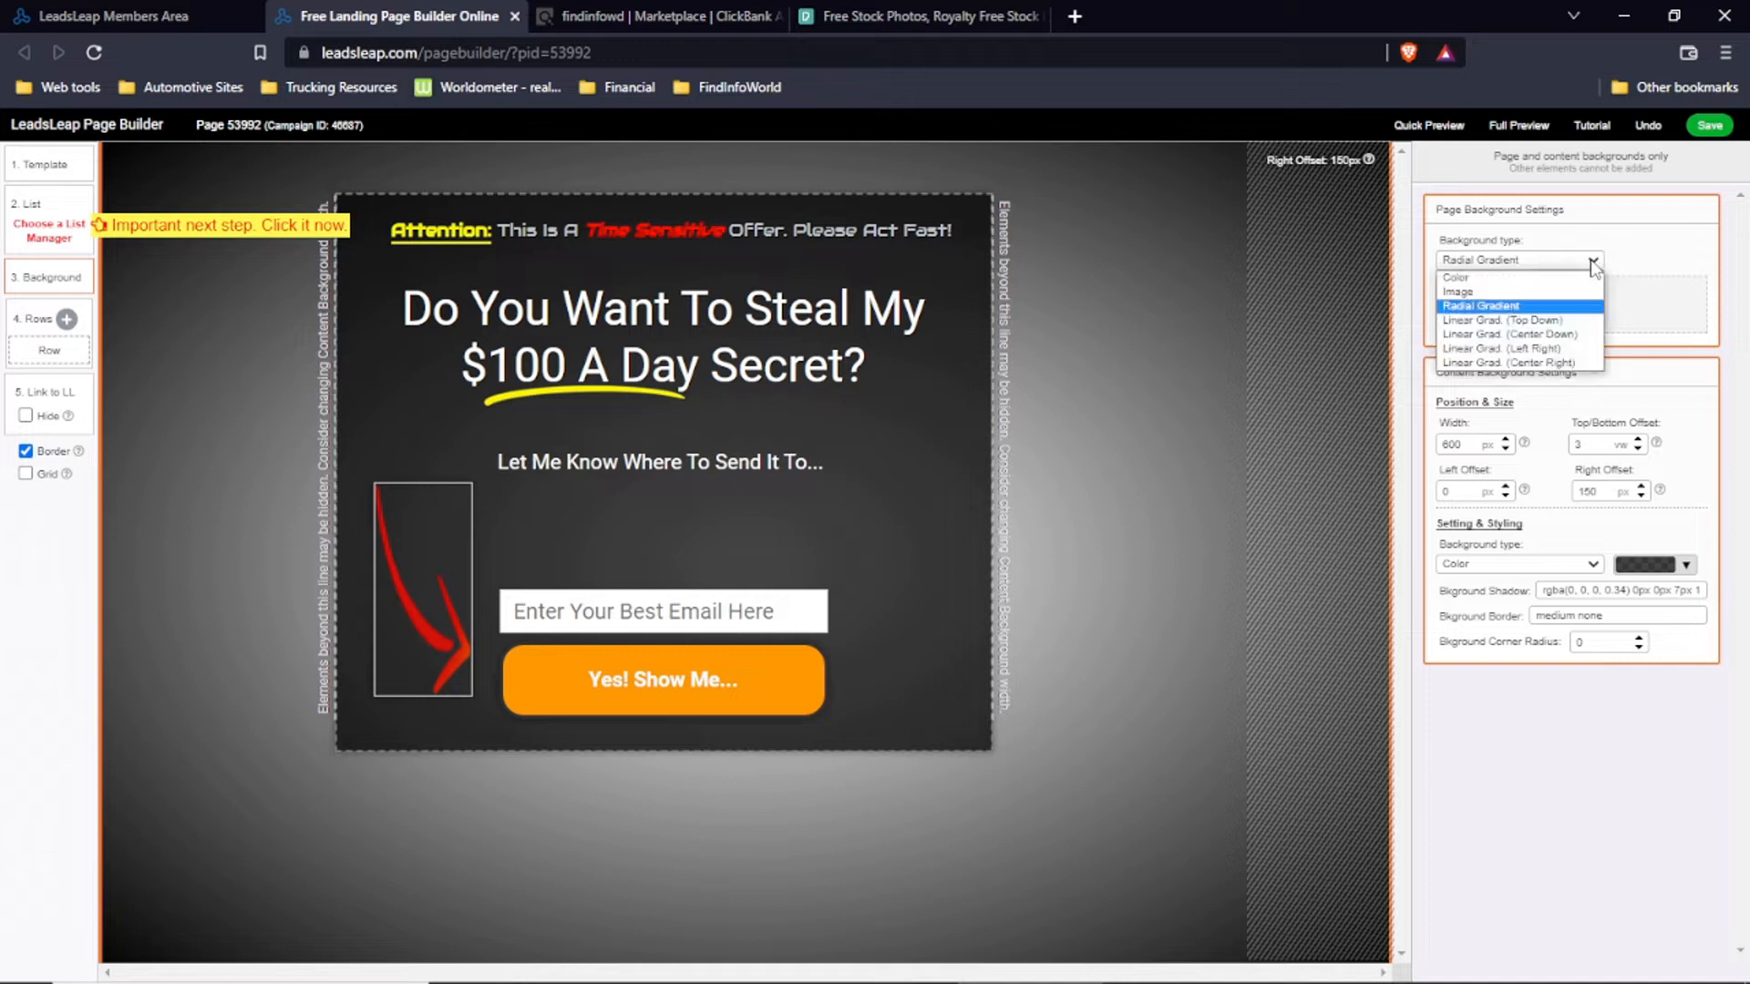
click(1503, 294)
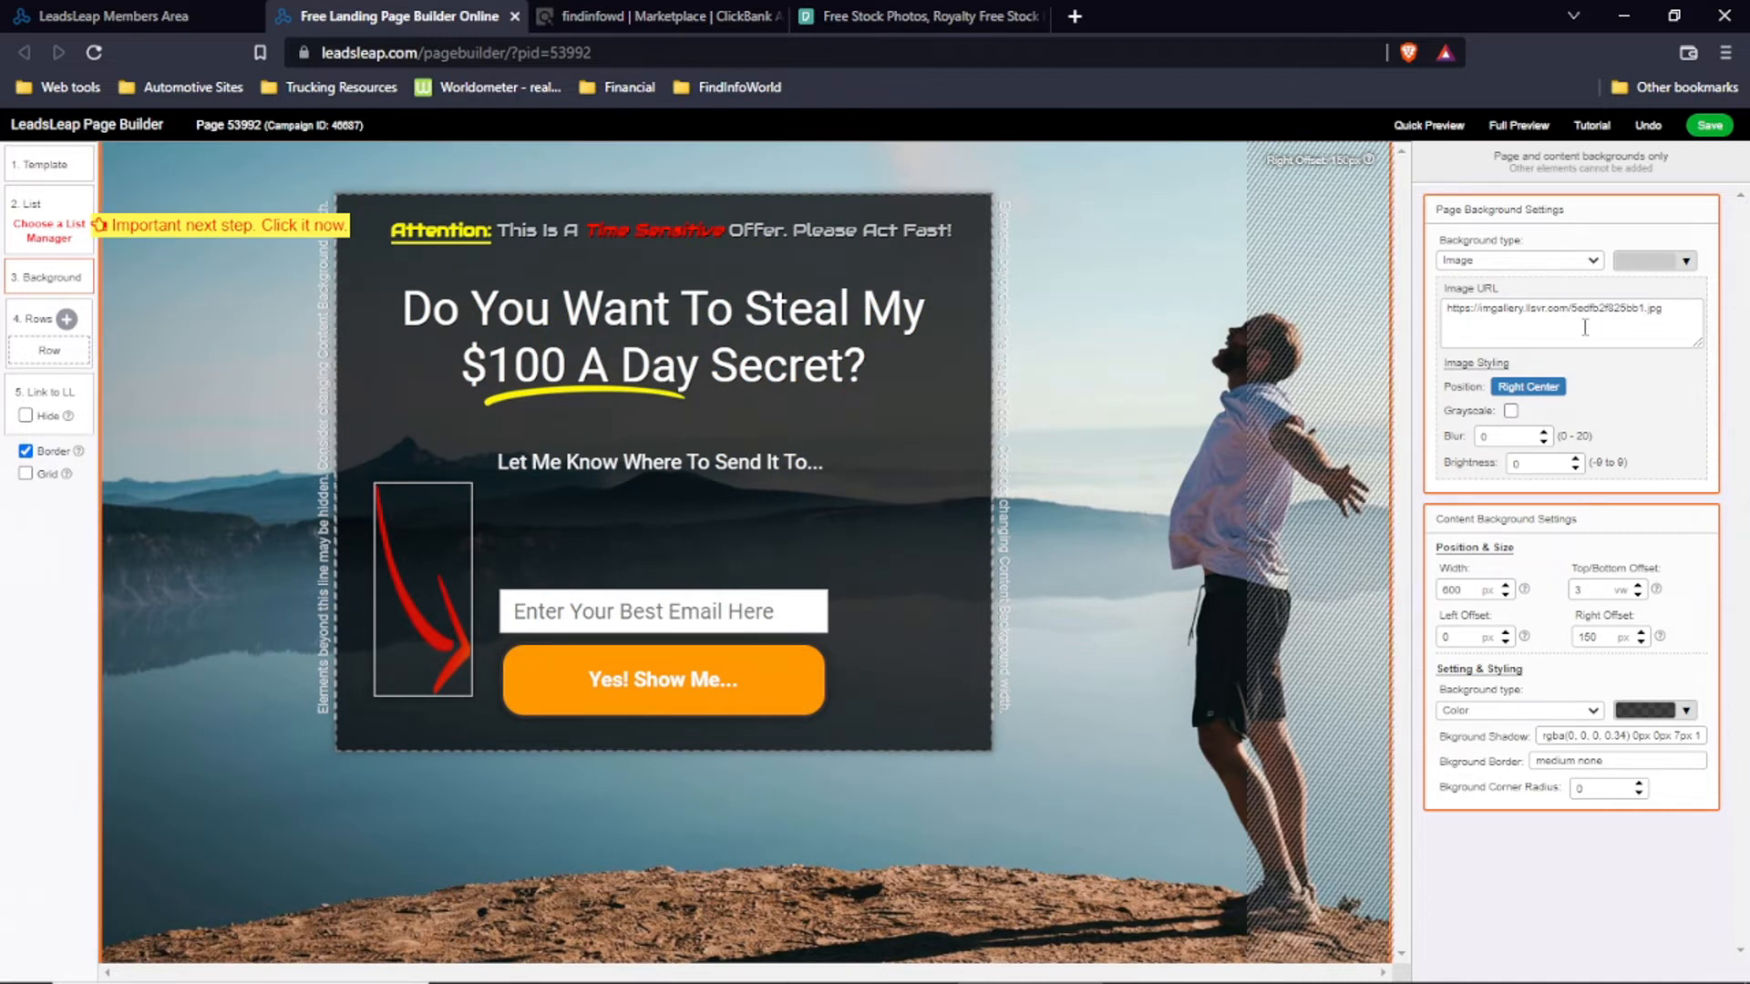
Step: Try the white grid image and then the multicolored polygon image from the Large Background gallery as the page background
click(1533, 329)
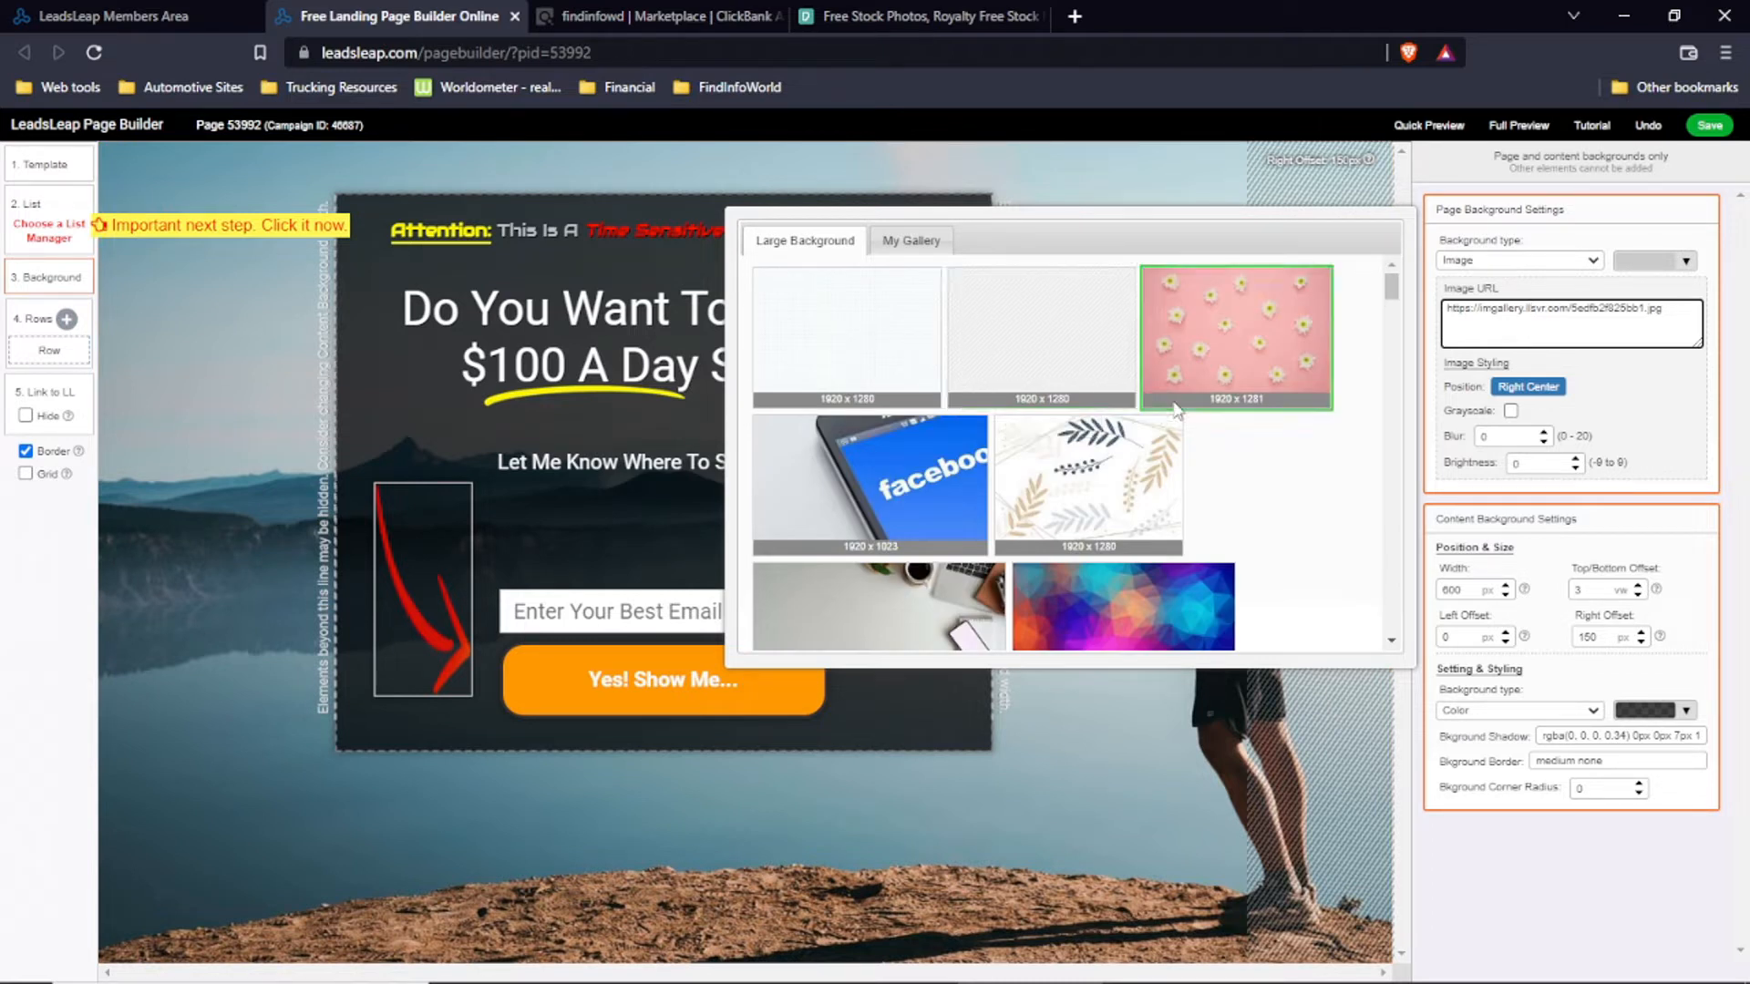
click(934, 362)
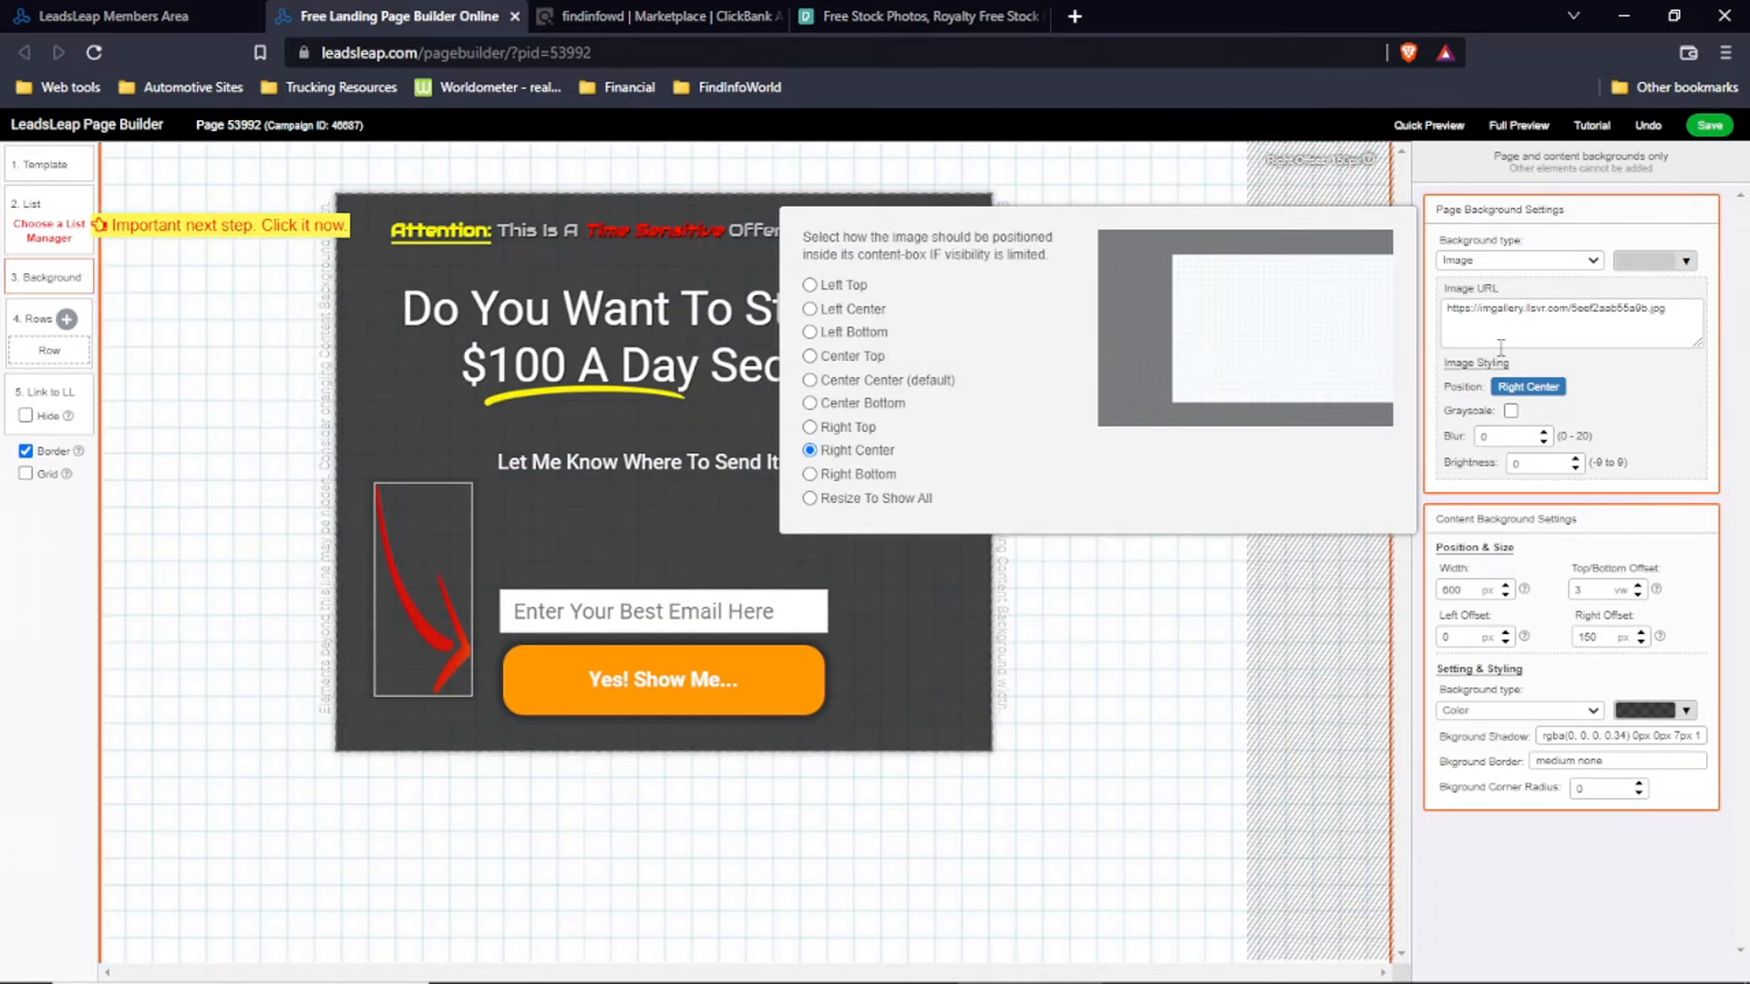
click(1526, 337)
scroll(1121, 467, down, 1)
scroll(1126, 481, down, 1)
click(1133, 492)
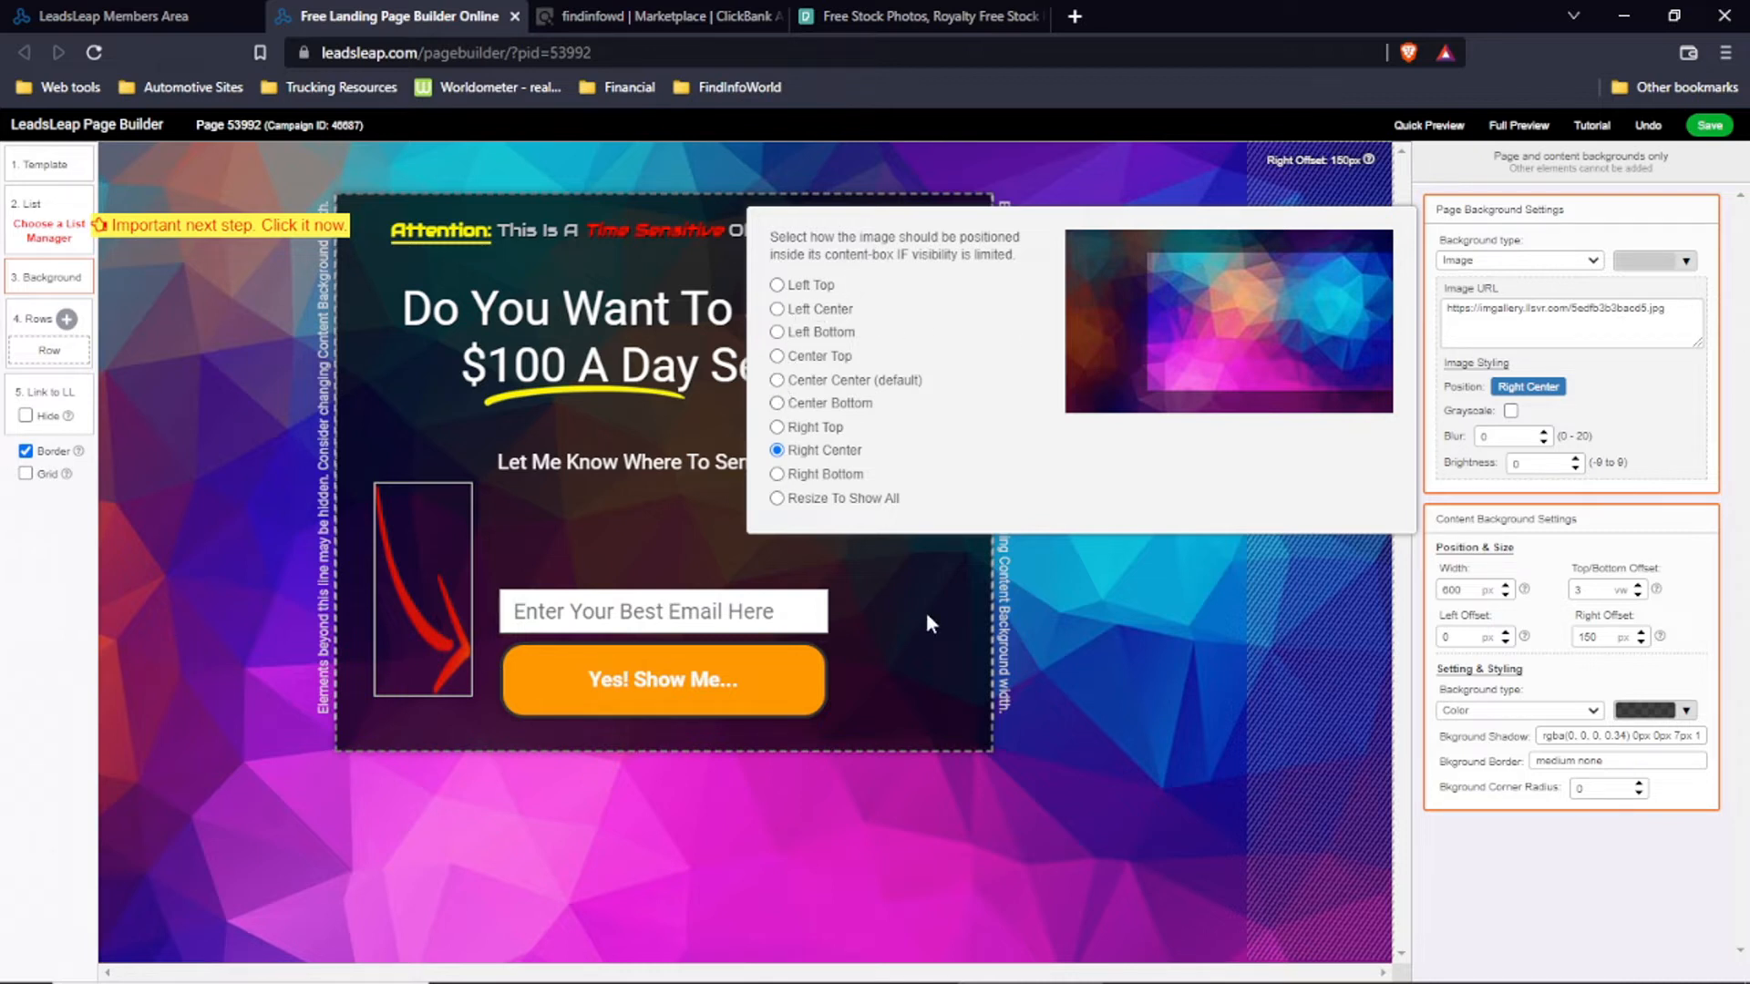
Step: Try the desk photo with the laptop and smartphone as the page background image
click(1491, 310)
scroll(1140, 445, down, 2)
scroll(1031, 451, up, 3)
scroll(995, 467, up, 2)
click(952, 501)
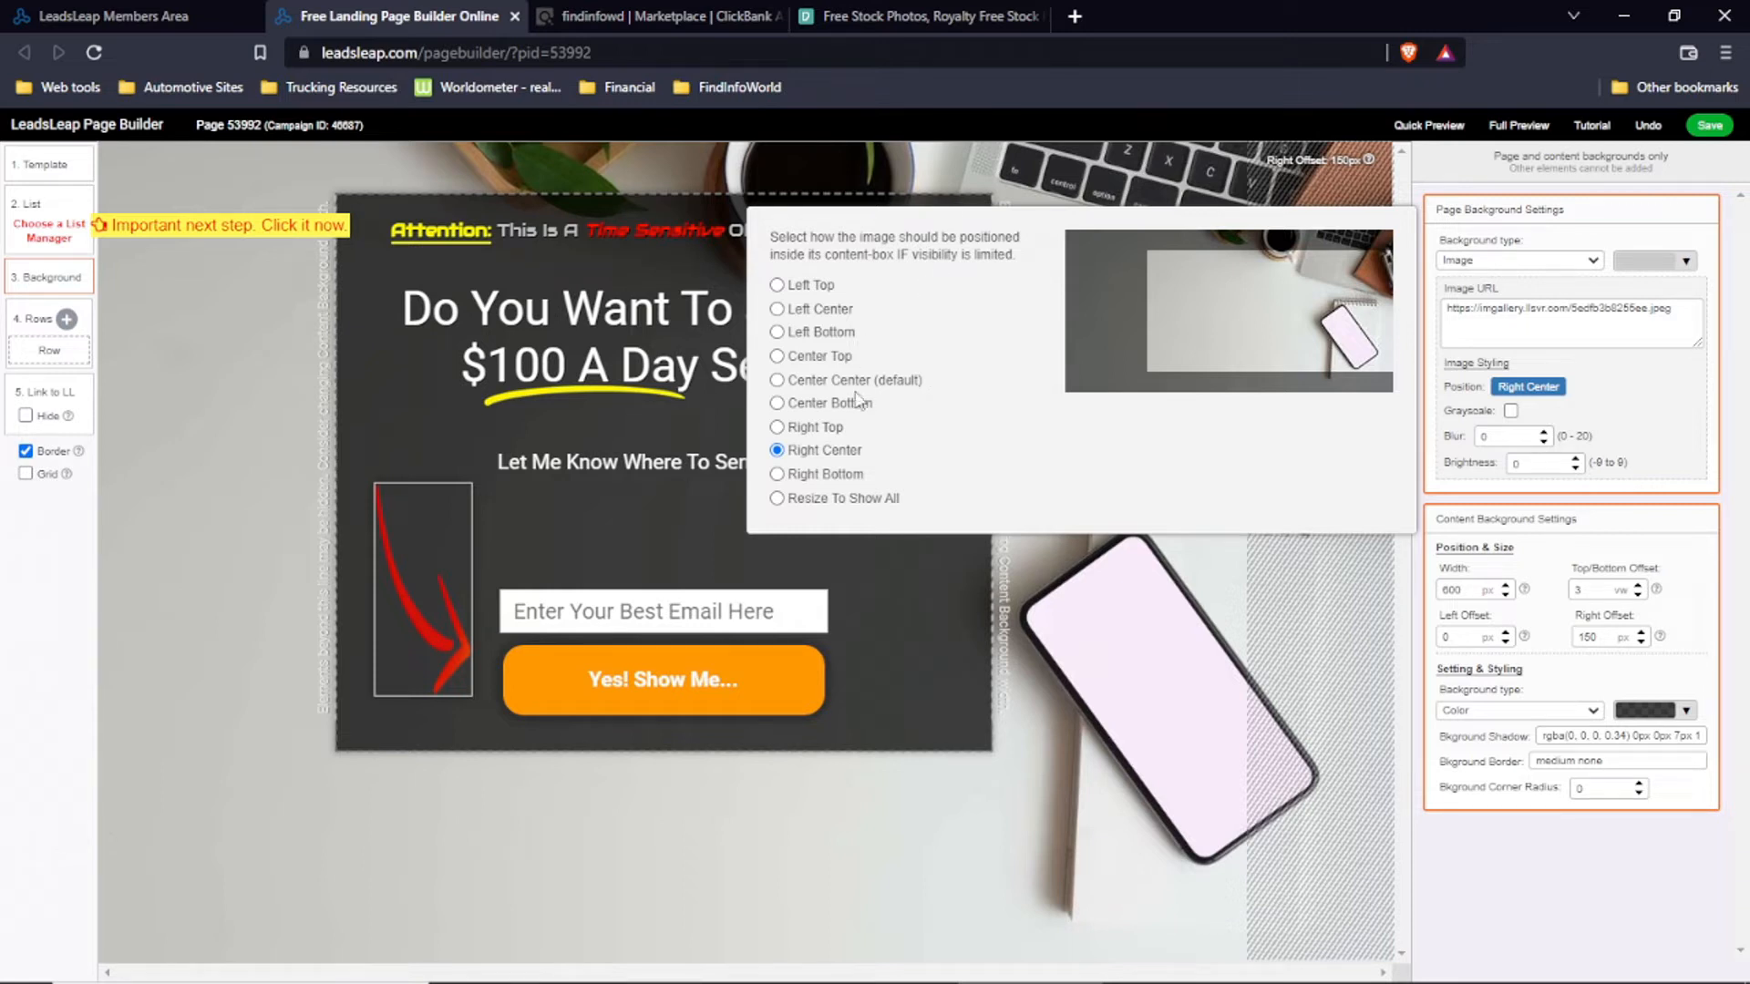
Step: Try several positions for the page background image, including Right Bottom and Resize To Show All, and set it to Left Center
click(778, 474)
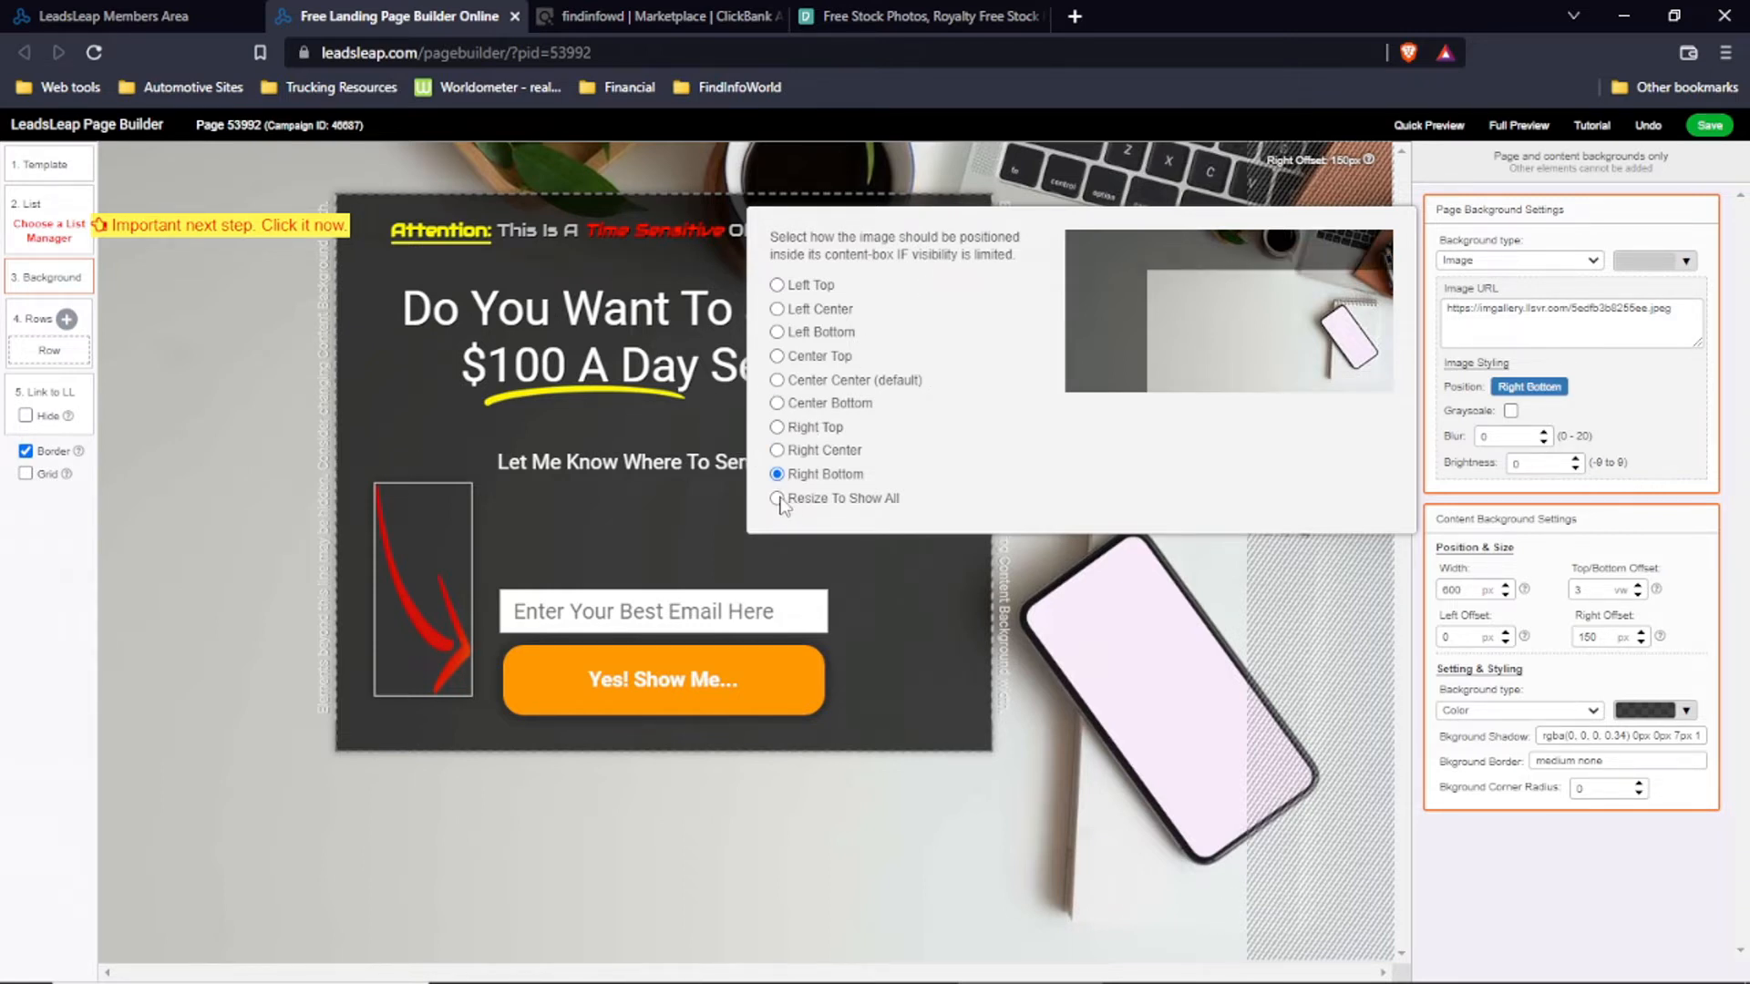
click(777, 499)
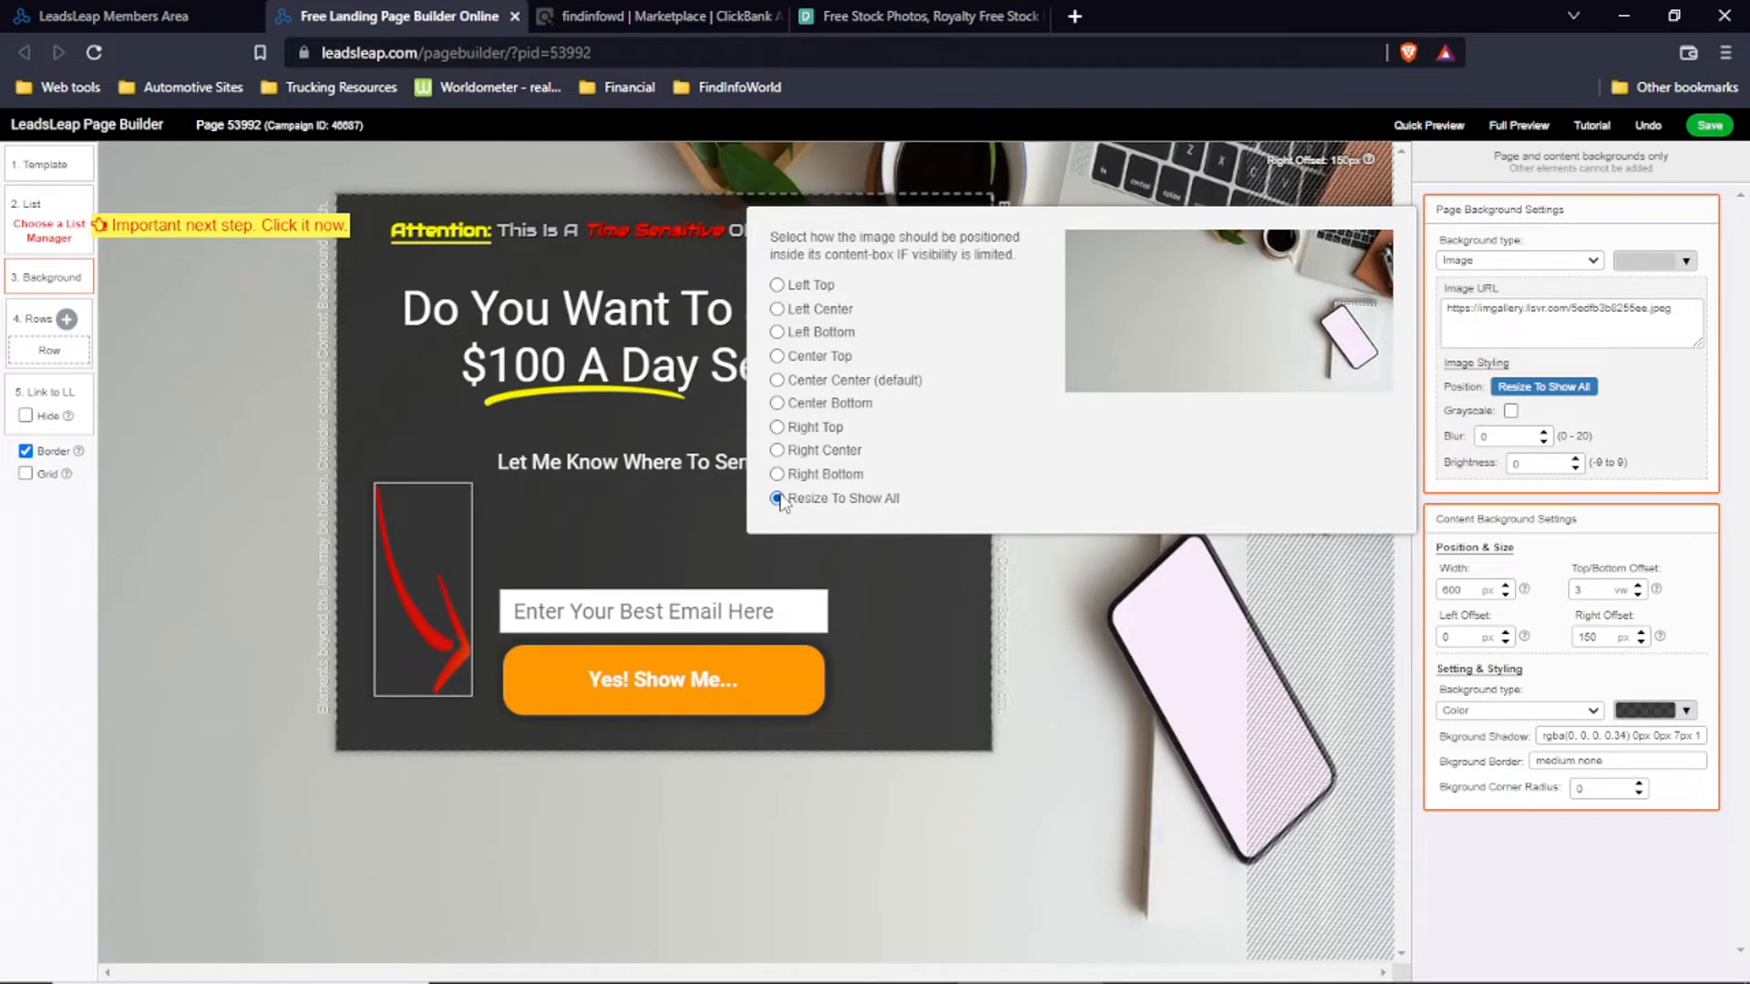
click(777, 404)
click(778, 380)
click(777, 357)
click(777, 332)
click(778, 309)
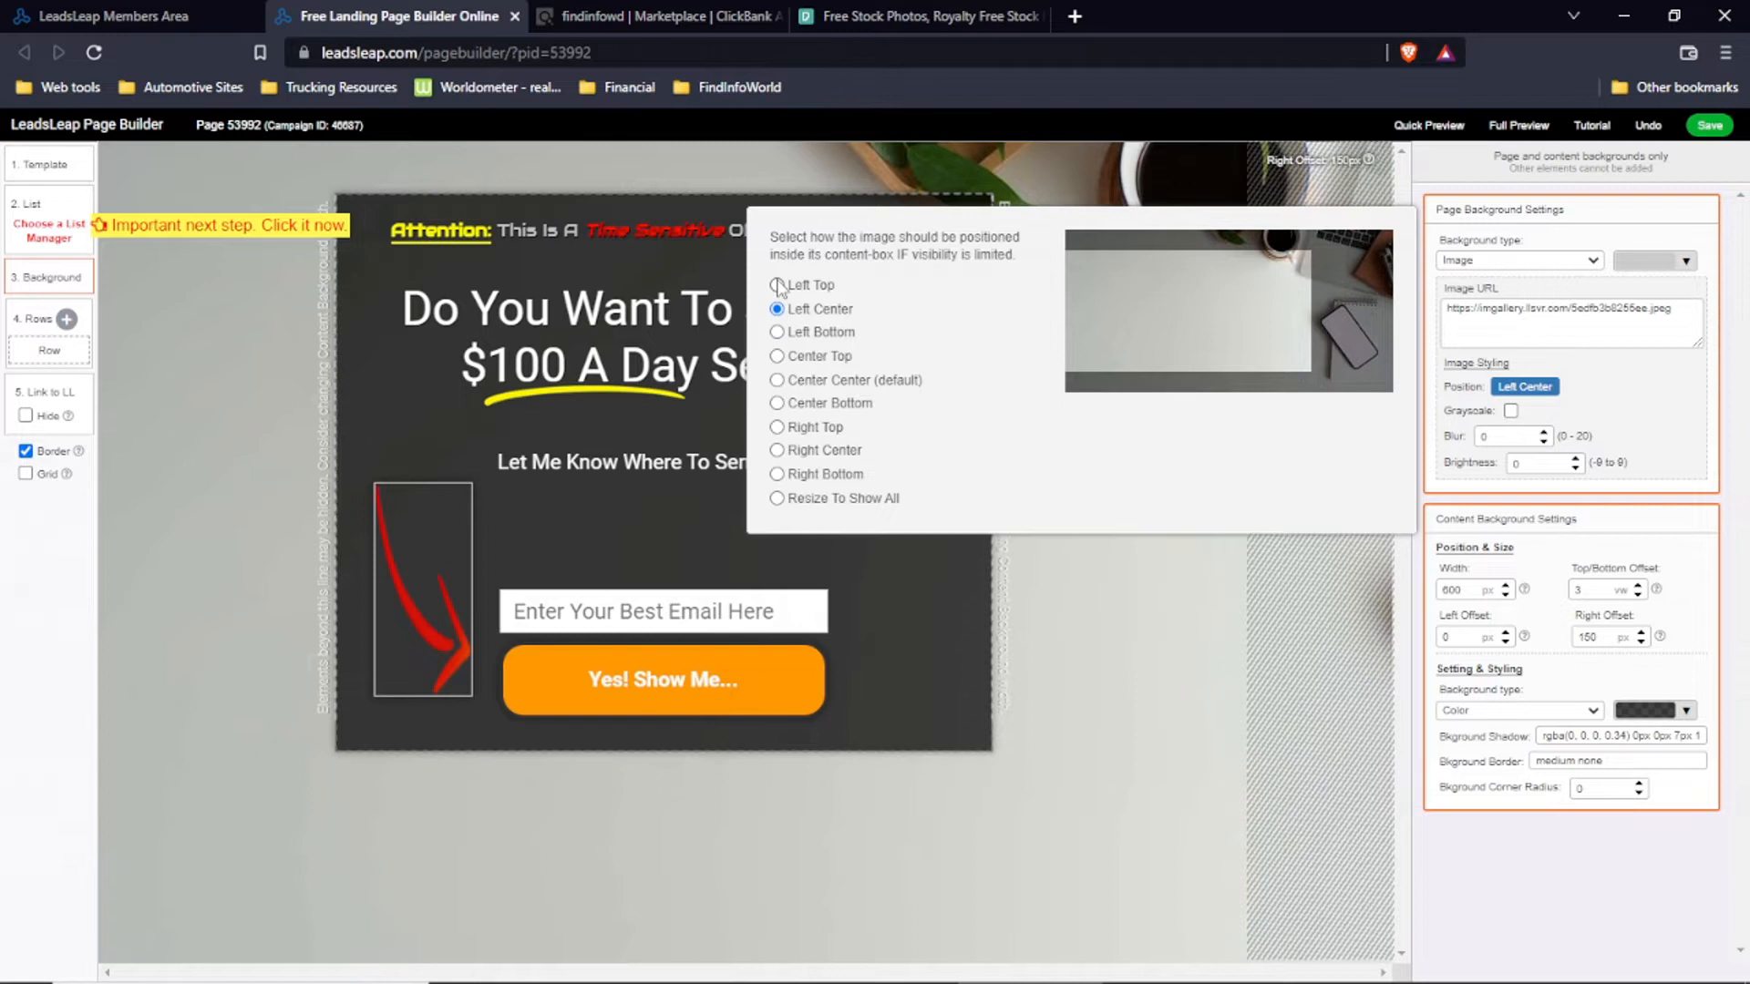
Step: Set the smartphone photo with social media app icons as the page background, and open the gallery of own uploaded images
click(1517, 310)
scroll(1099, 513, down, 3)
scroll(1100, 513, down, 5)
click(1100, 509)
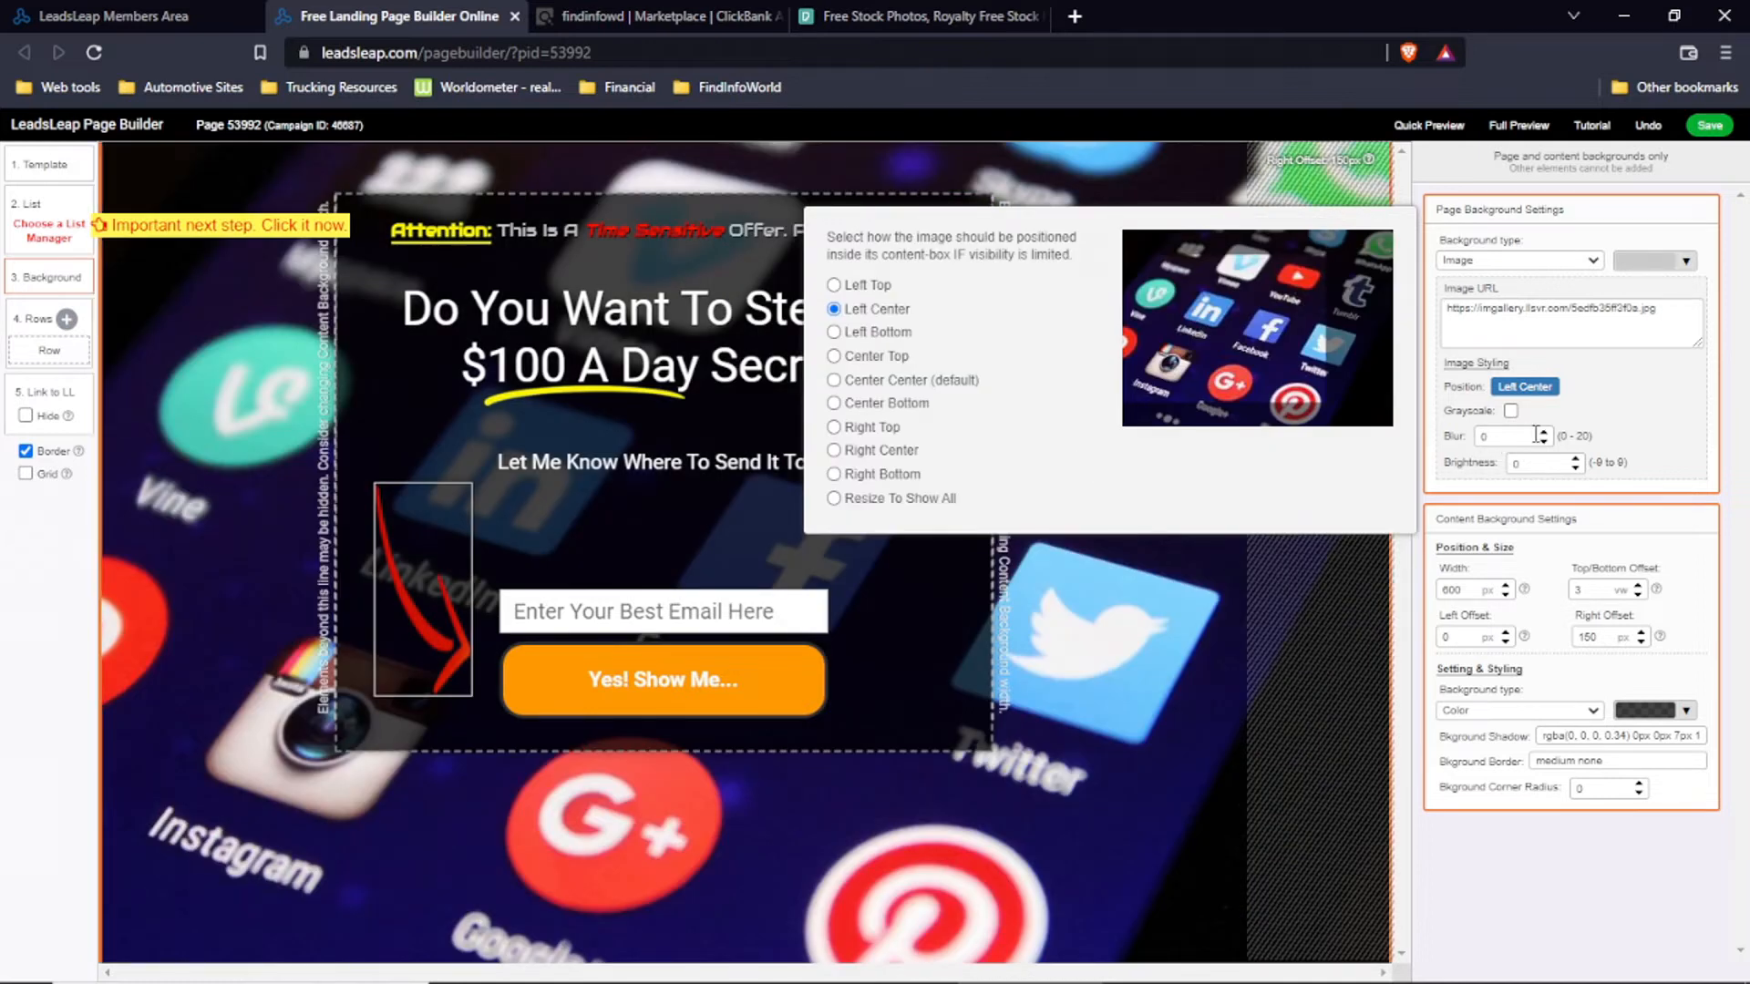
click(1549, 336)
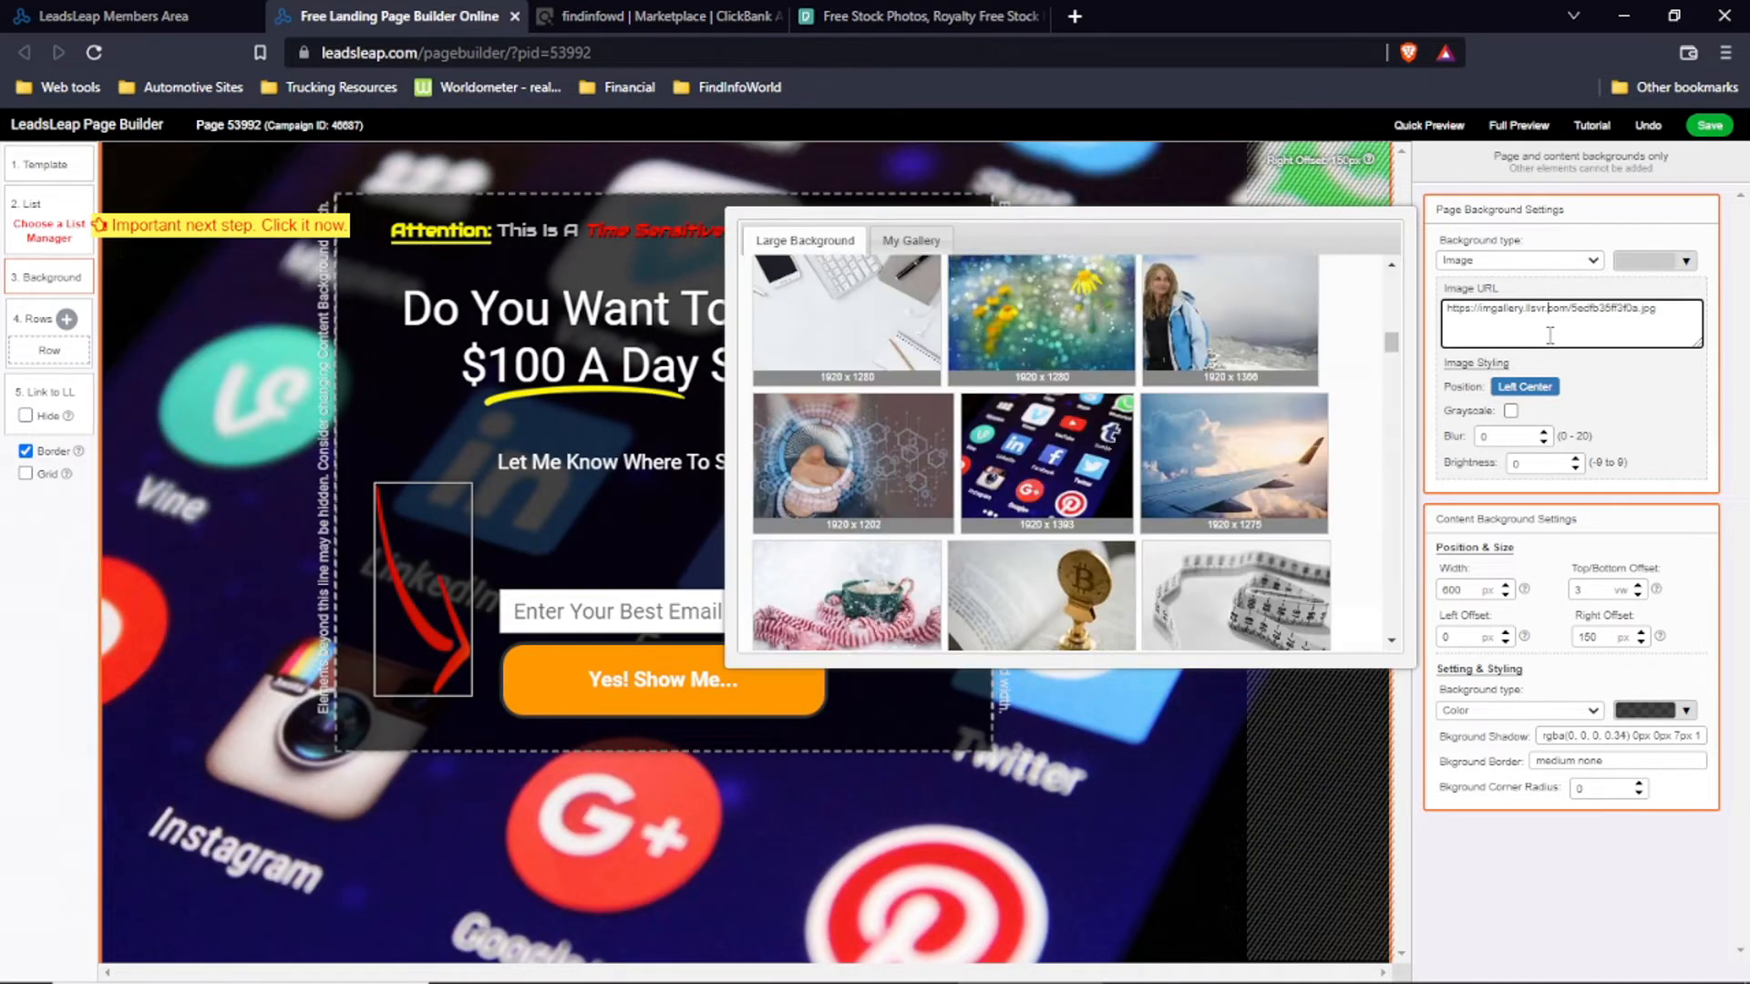
click(927, 246)
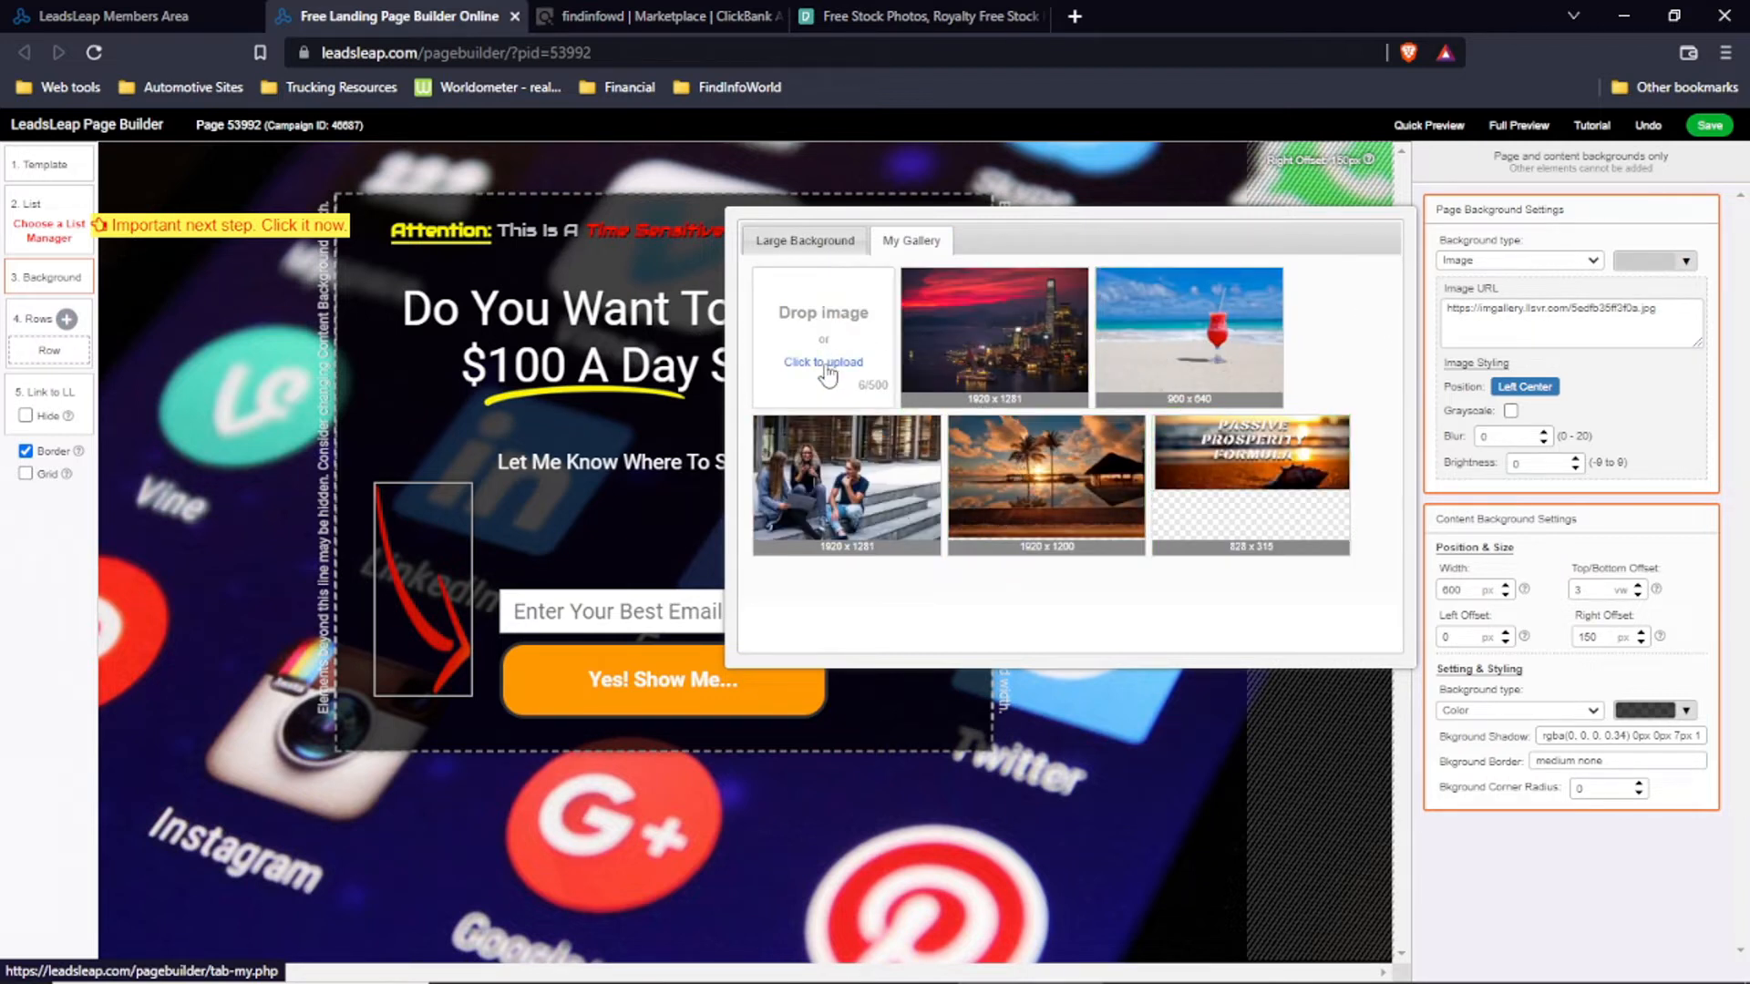
Step: Switch to the Pexels site and browse the free stock photos on its home page
click(876, 19)
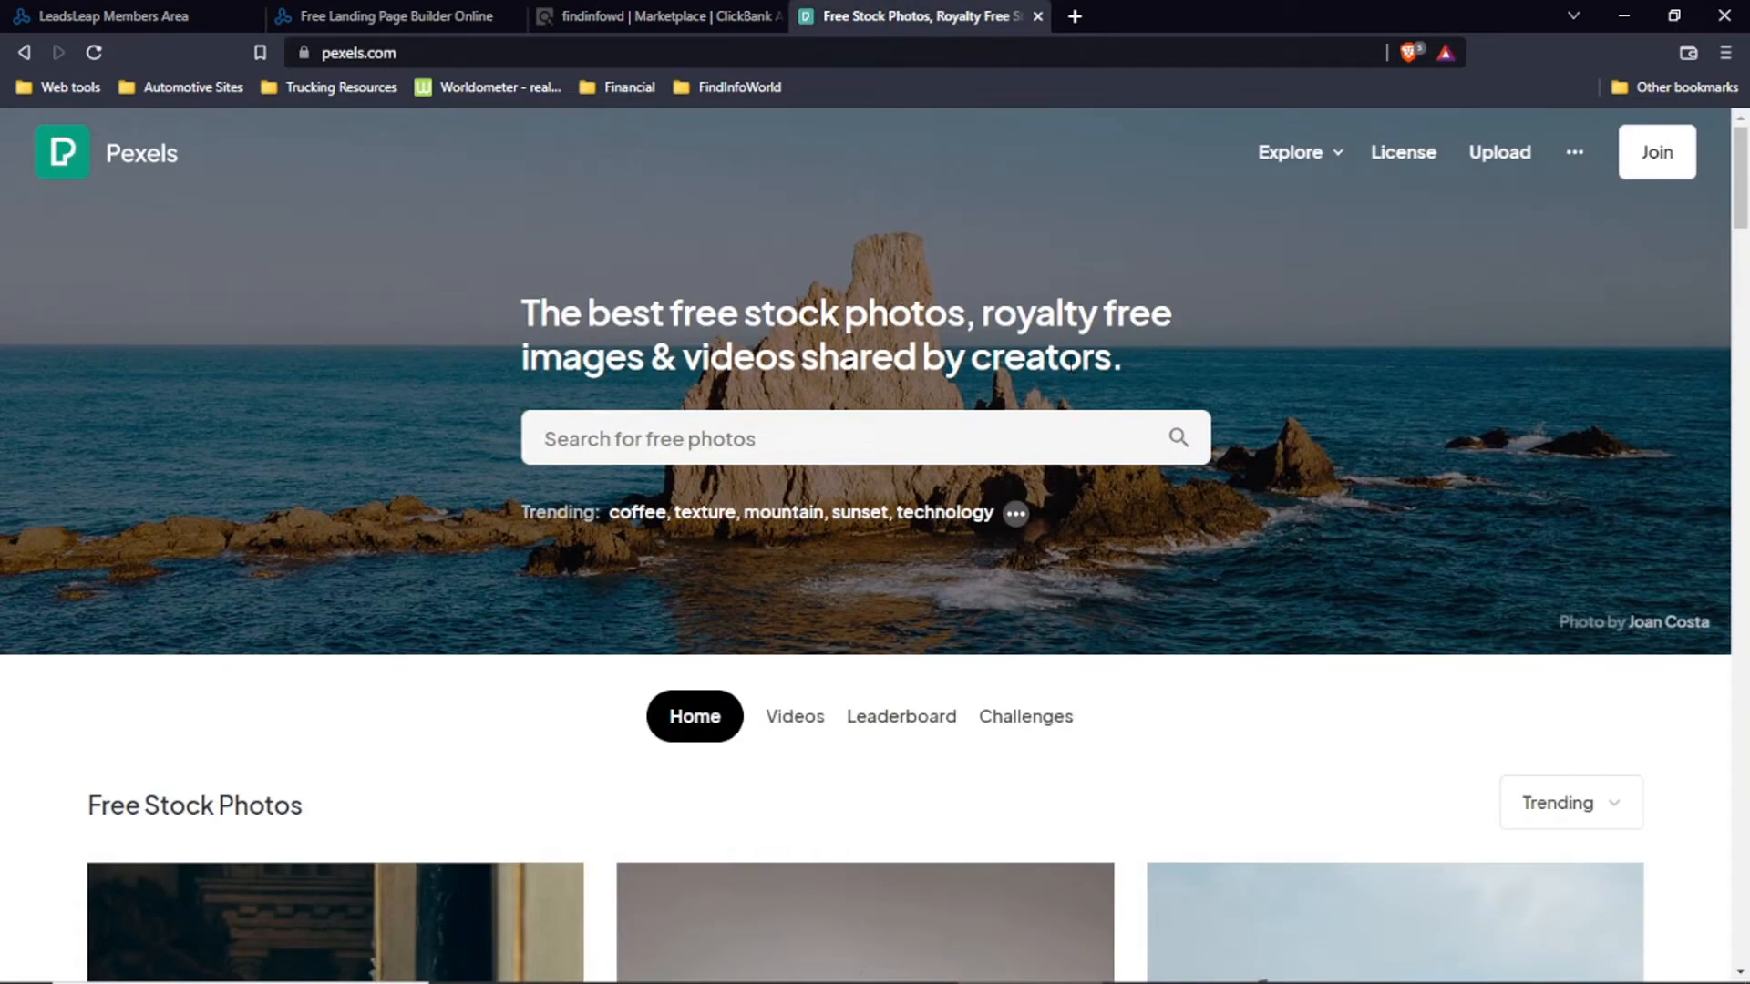
scroll(1085, 362, down, 10)
scroll(1099, 418, up, 5)
scroll(1099, 418, up, 8)
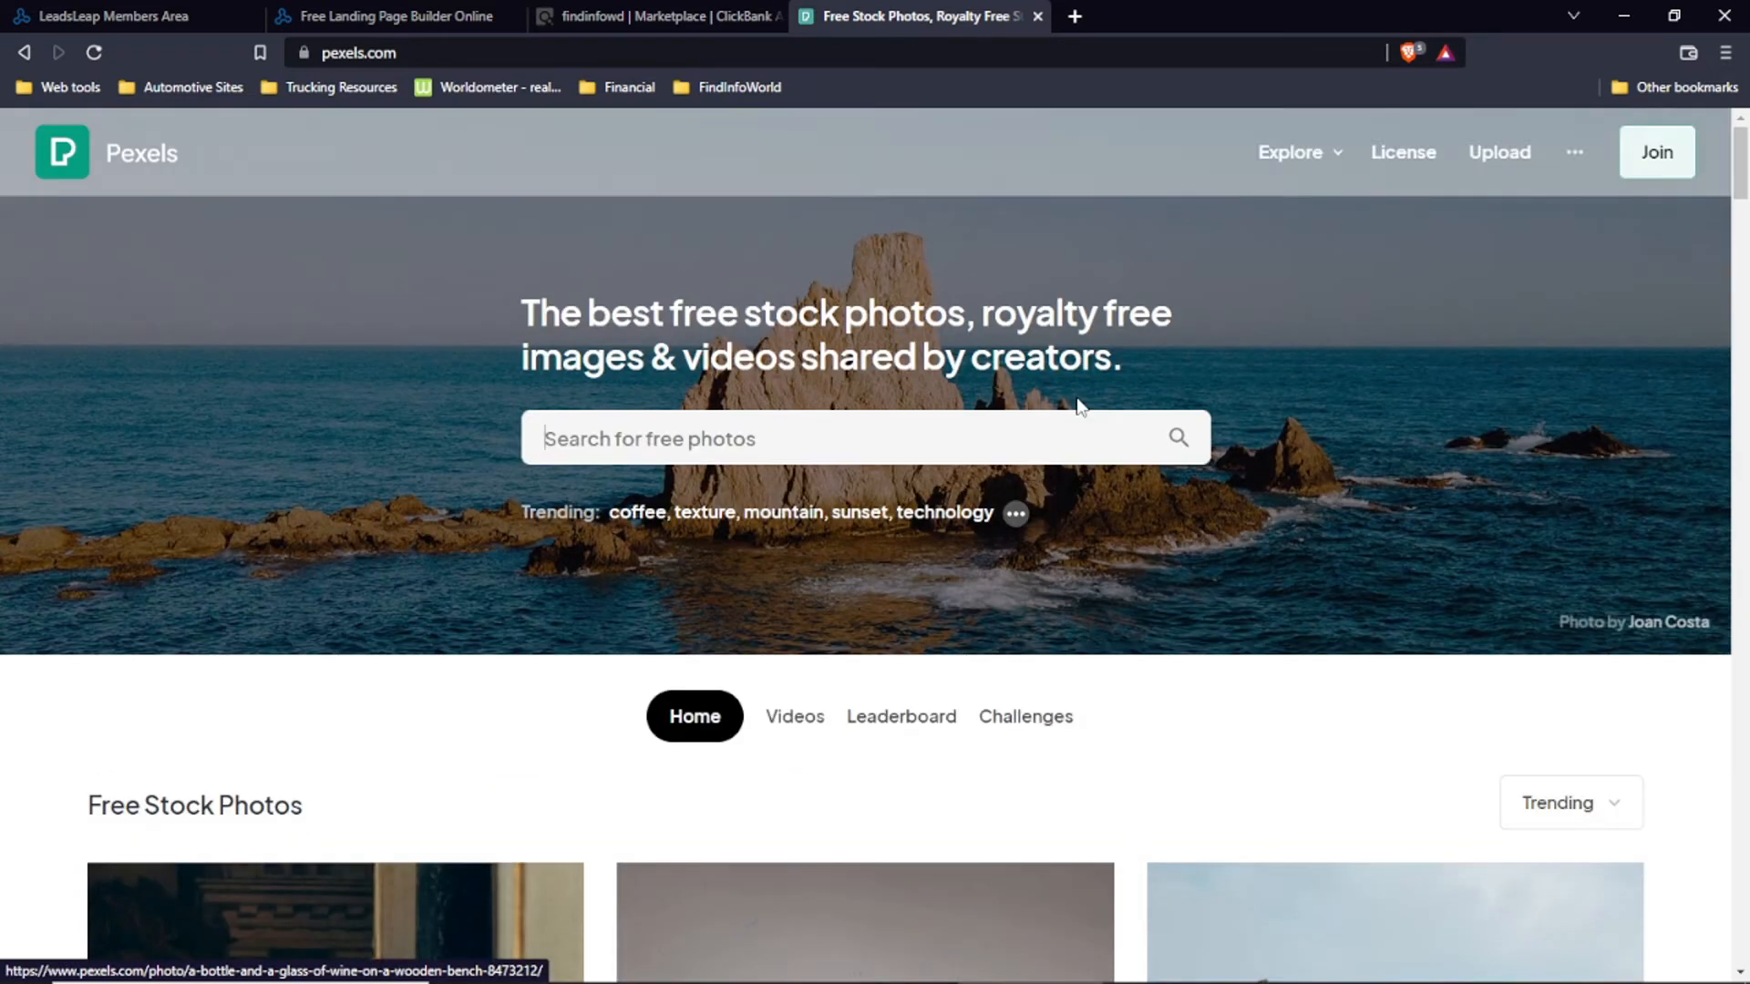
scroll(1071, 406, down, 7)
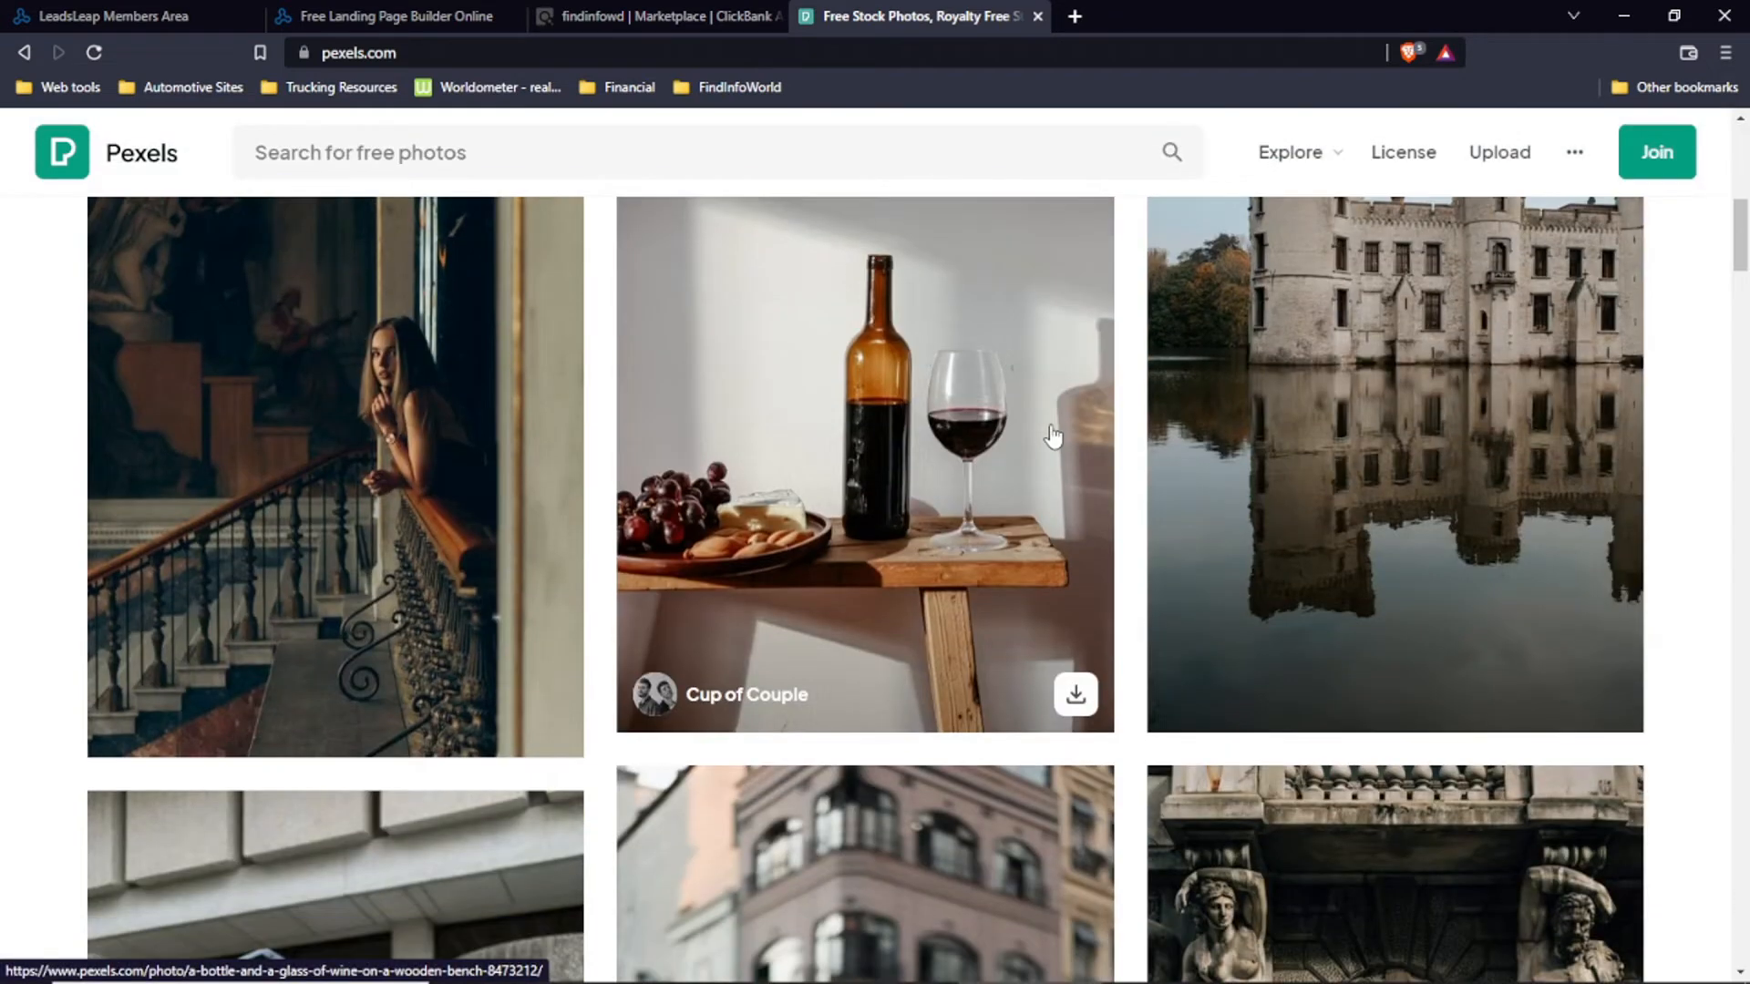
scroll(1048, 429, down, 6)
scroll(1037, 409, up, 15)
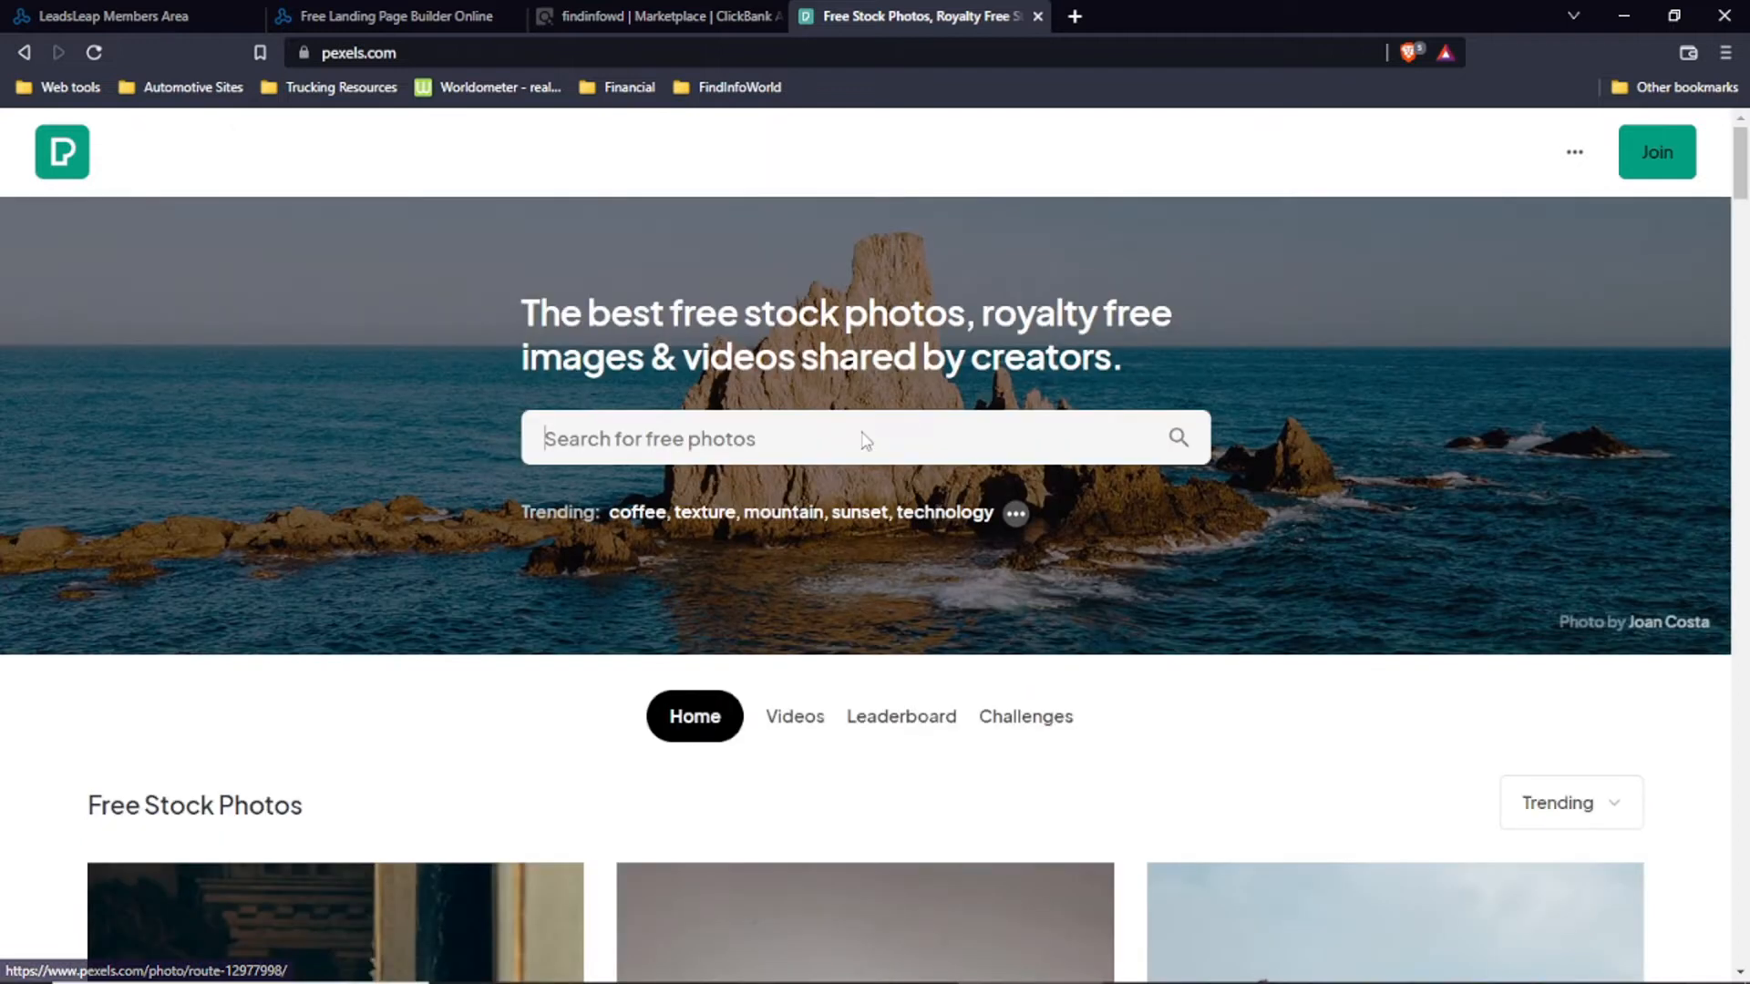
Step: Search Pexels for "wealth" photos
click(824, 441)
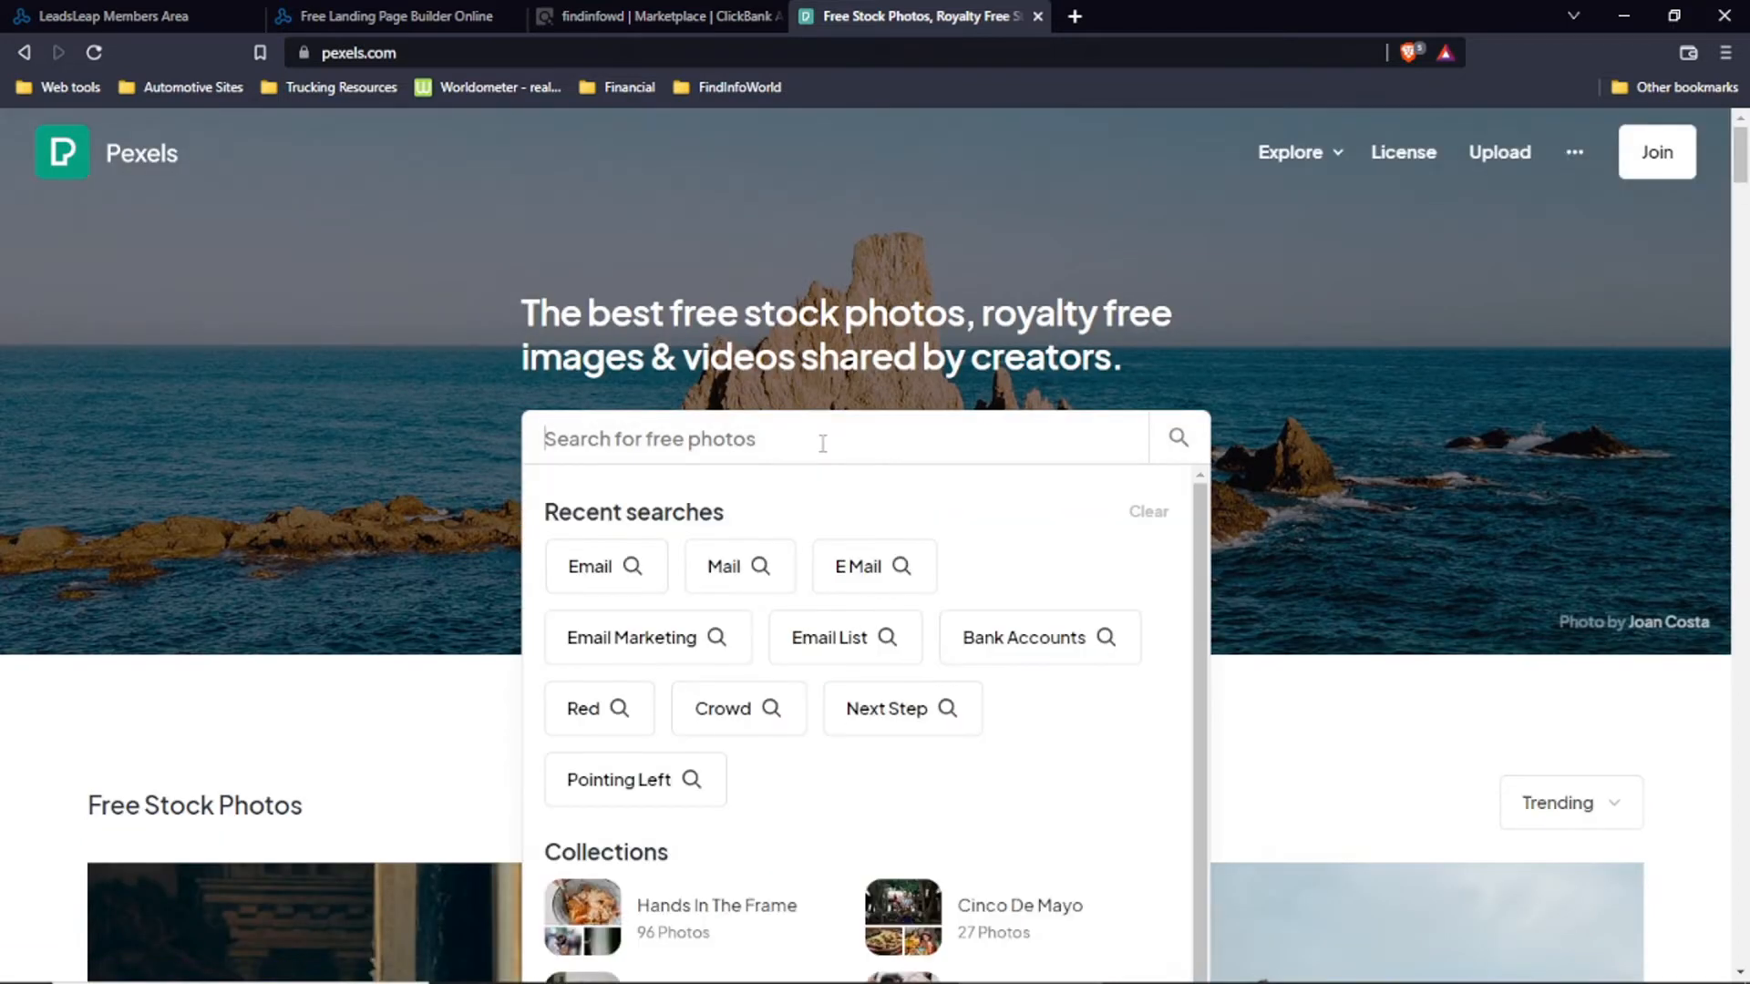
scroll(1038, 491, down, 1)
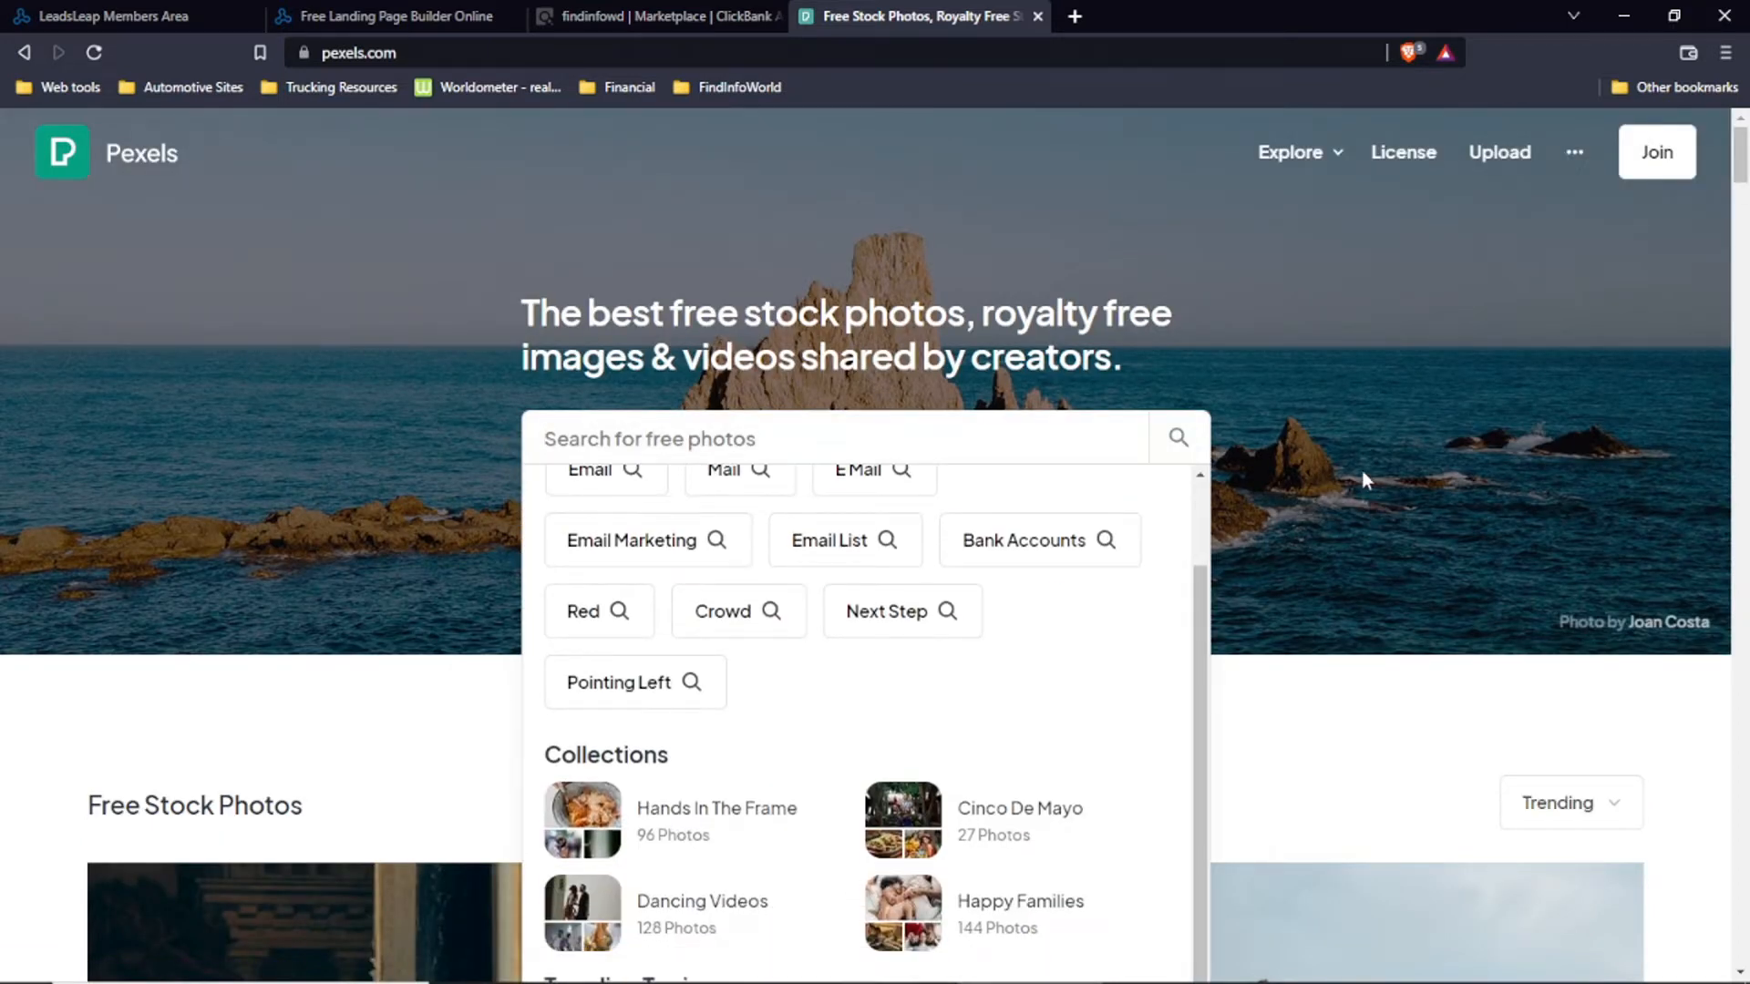
scroll(1361, 470, down, 1)
scroll(1372, 414, up, 1)
text(wealth)
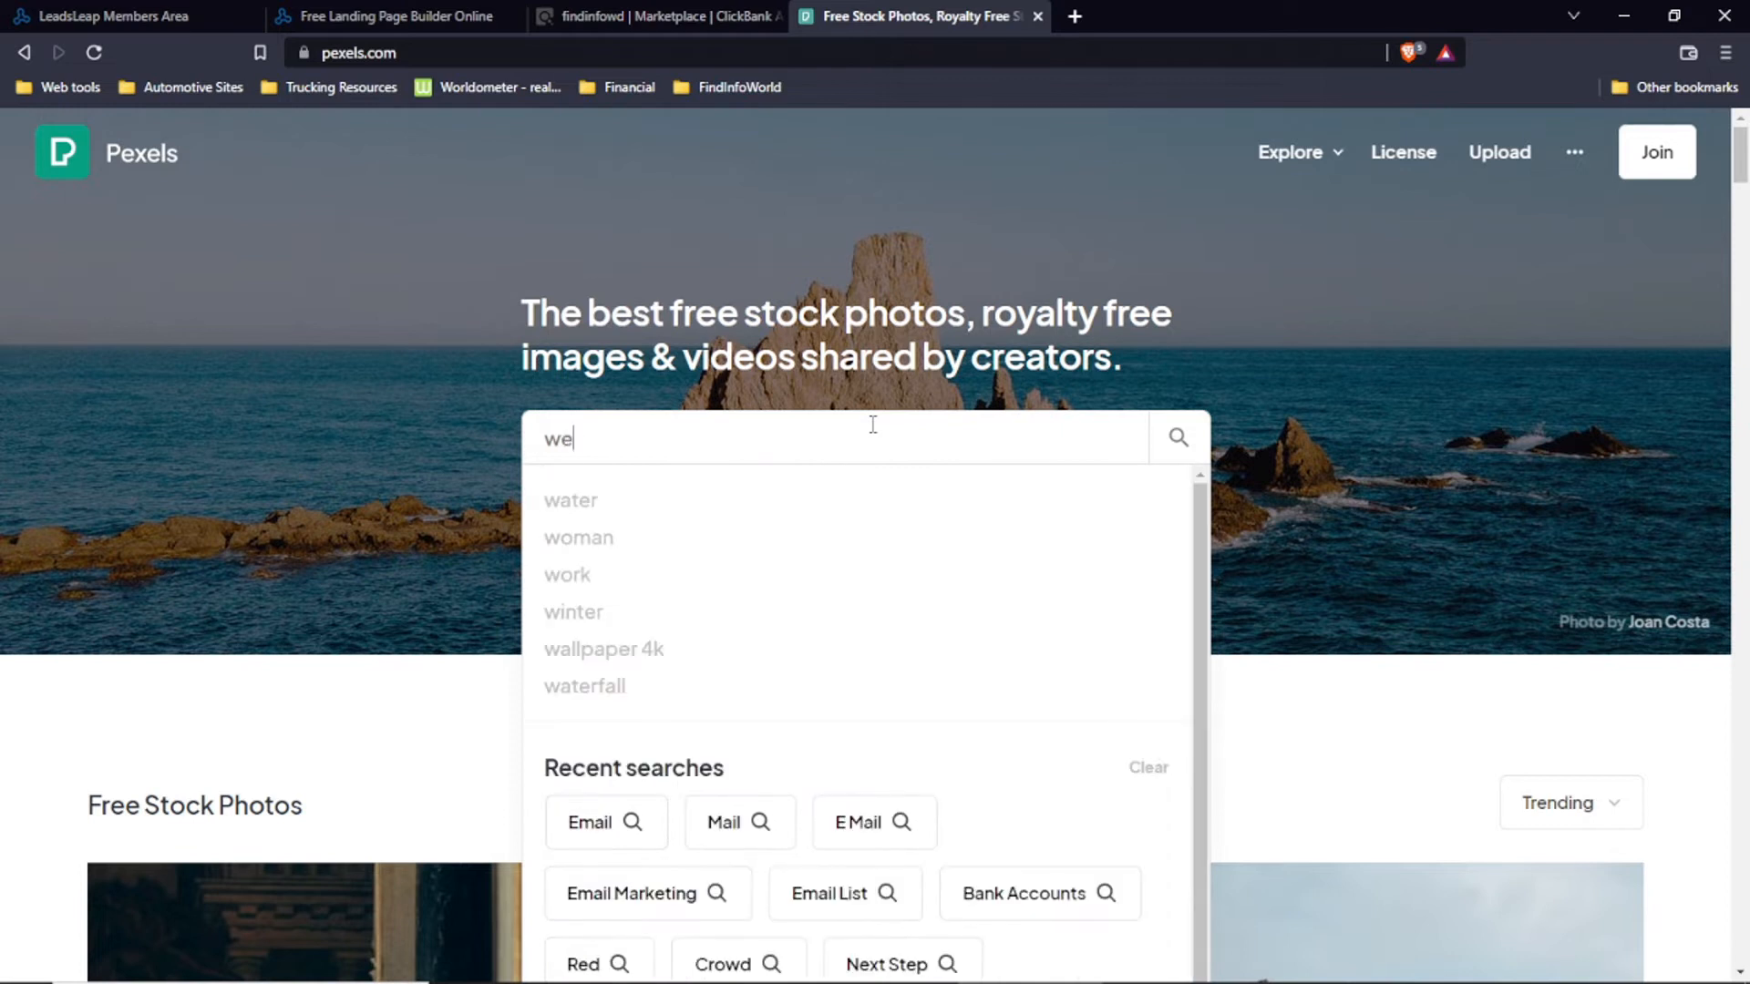
key(Return)
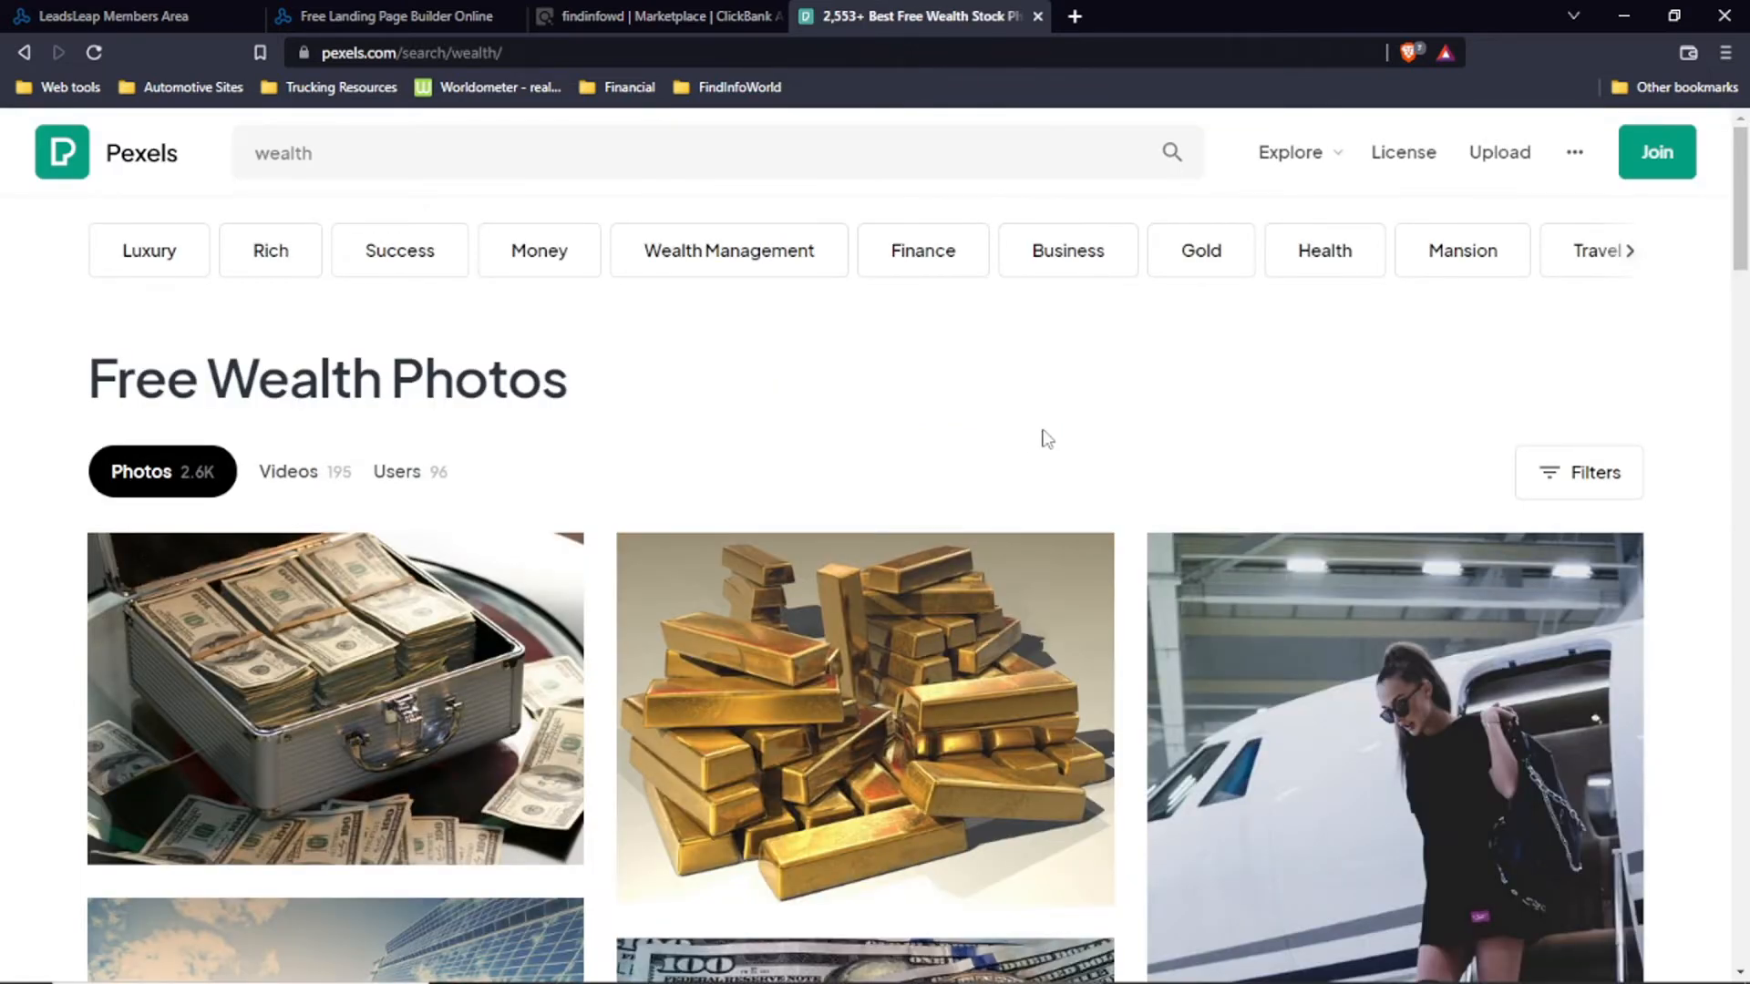
Step: Browse the wealth photo results on Pexels for an image suited to the landing page background
scroll(1046, 438, down, 12)
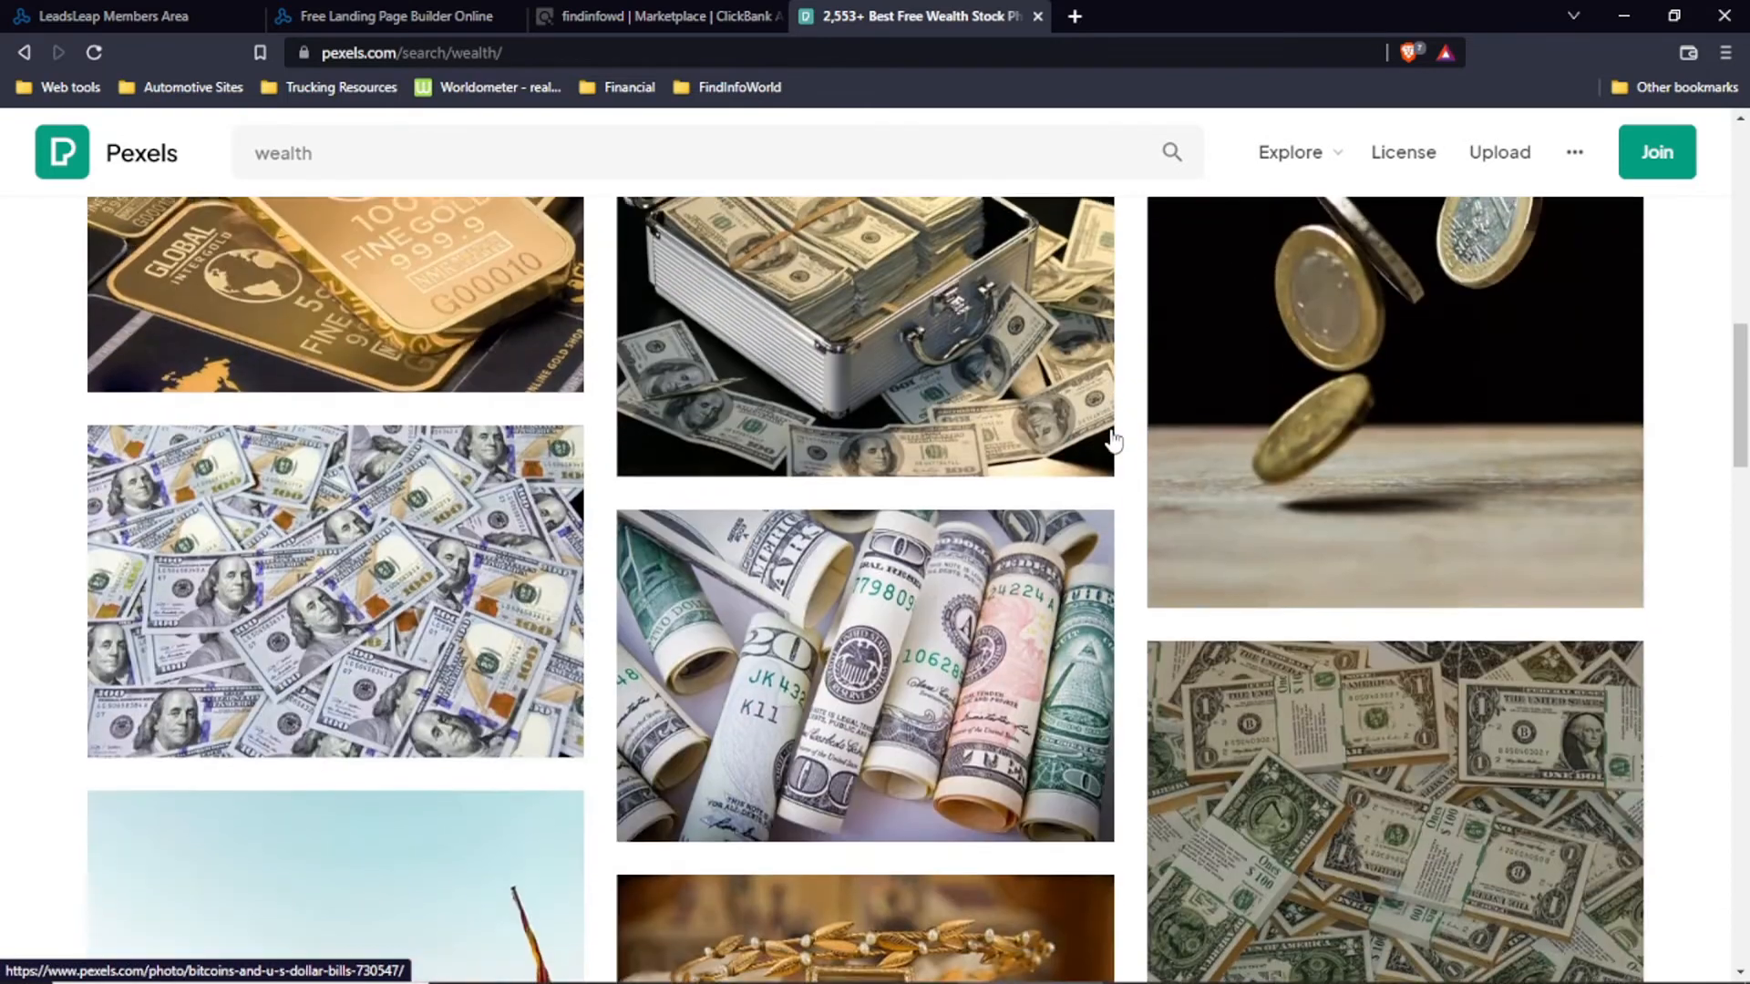
scroll(1114, 441, down, 10)
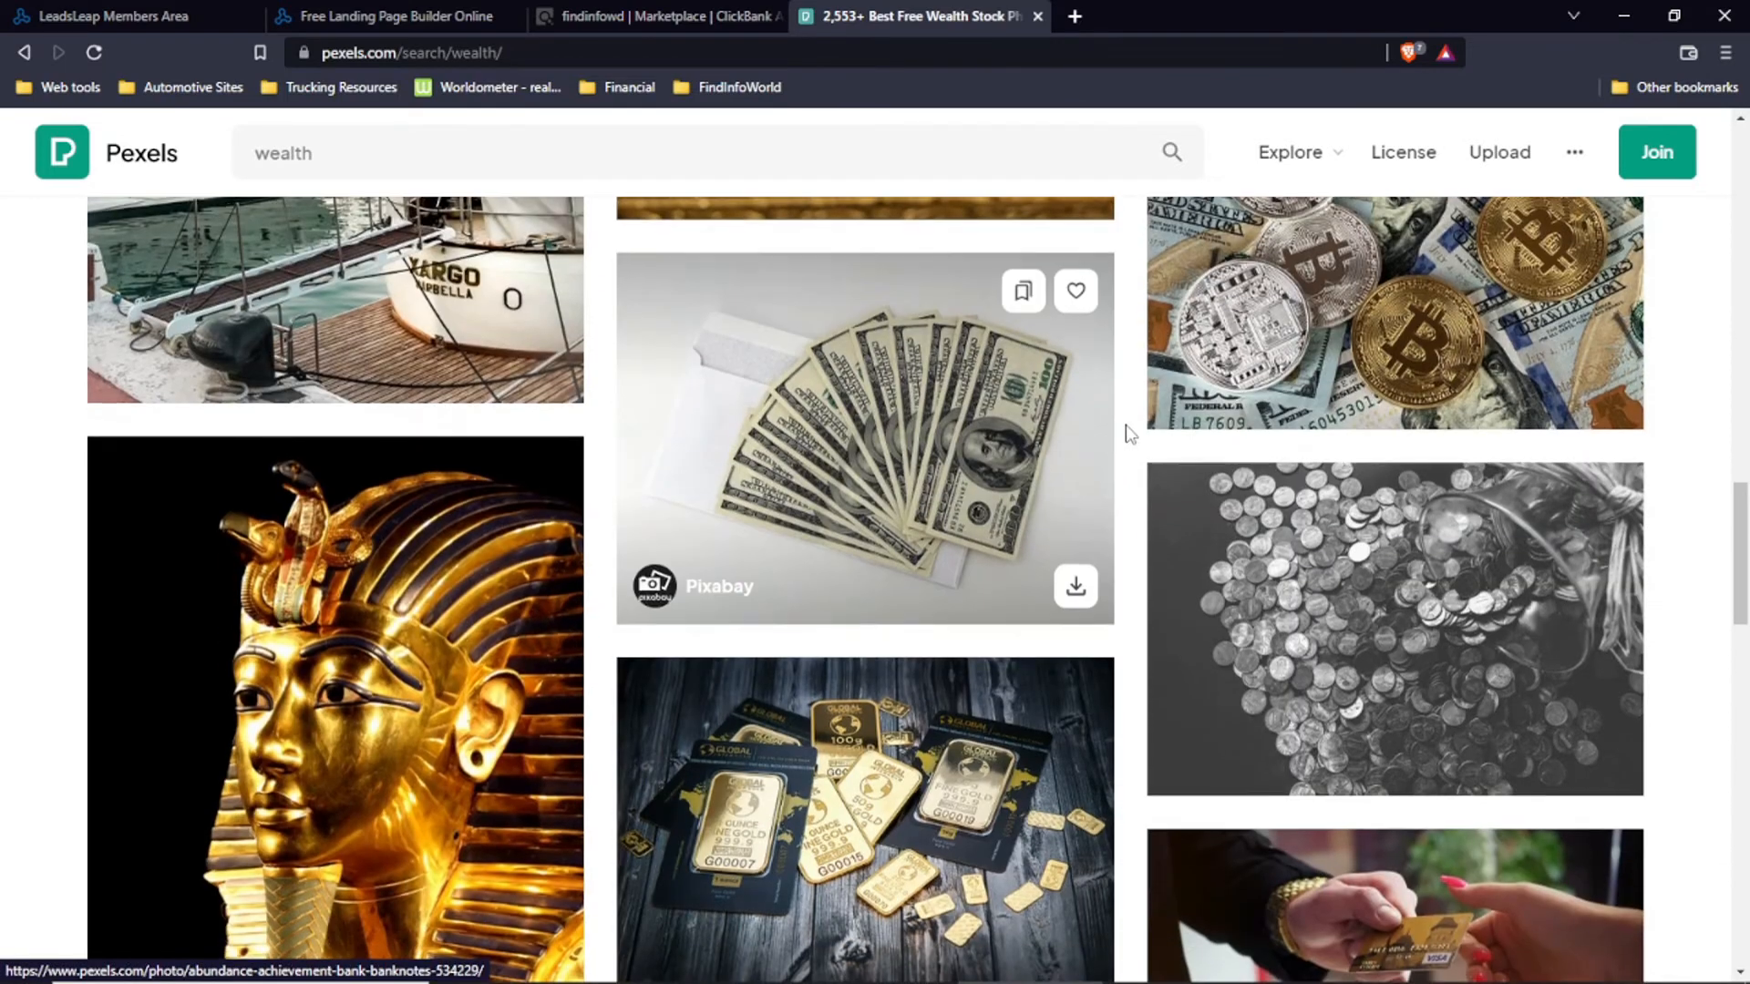
scroll(1130, 432, down, 15)
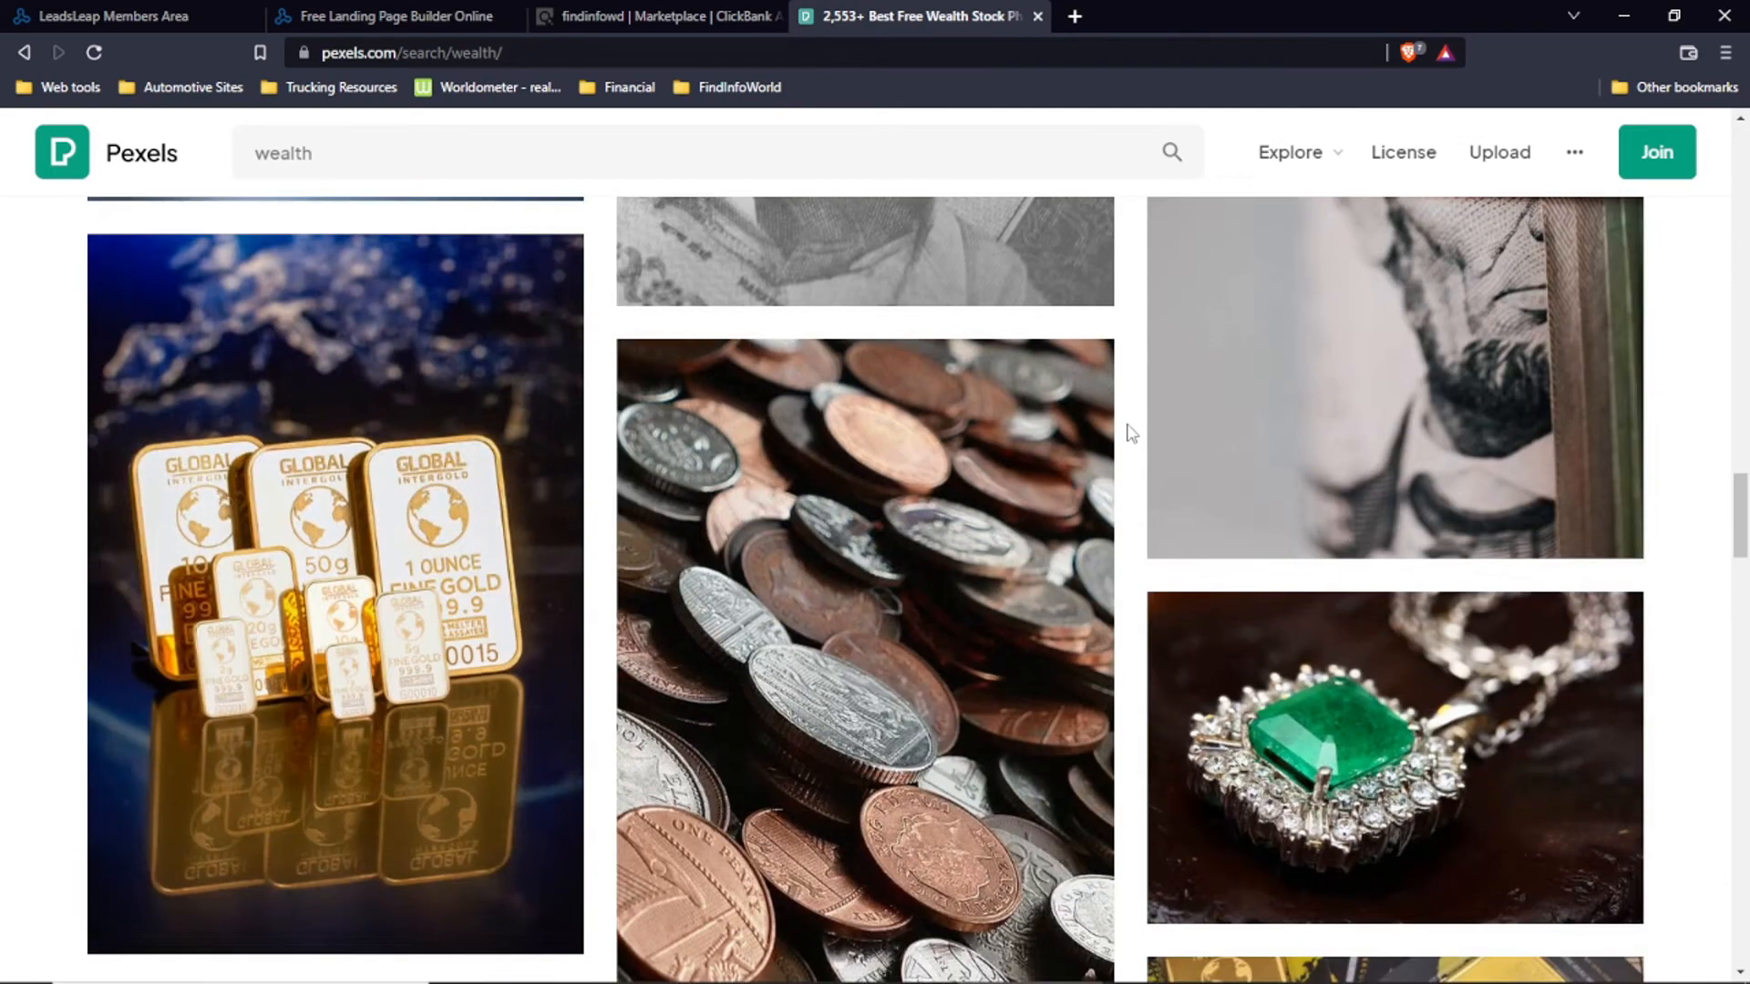
scroll(1130, 432, down, 18)
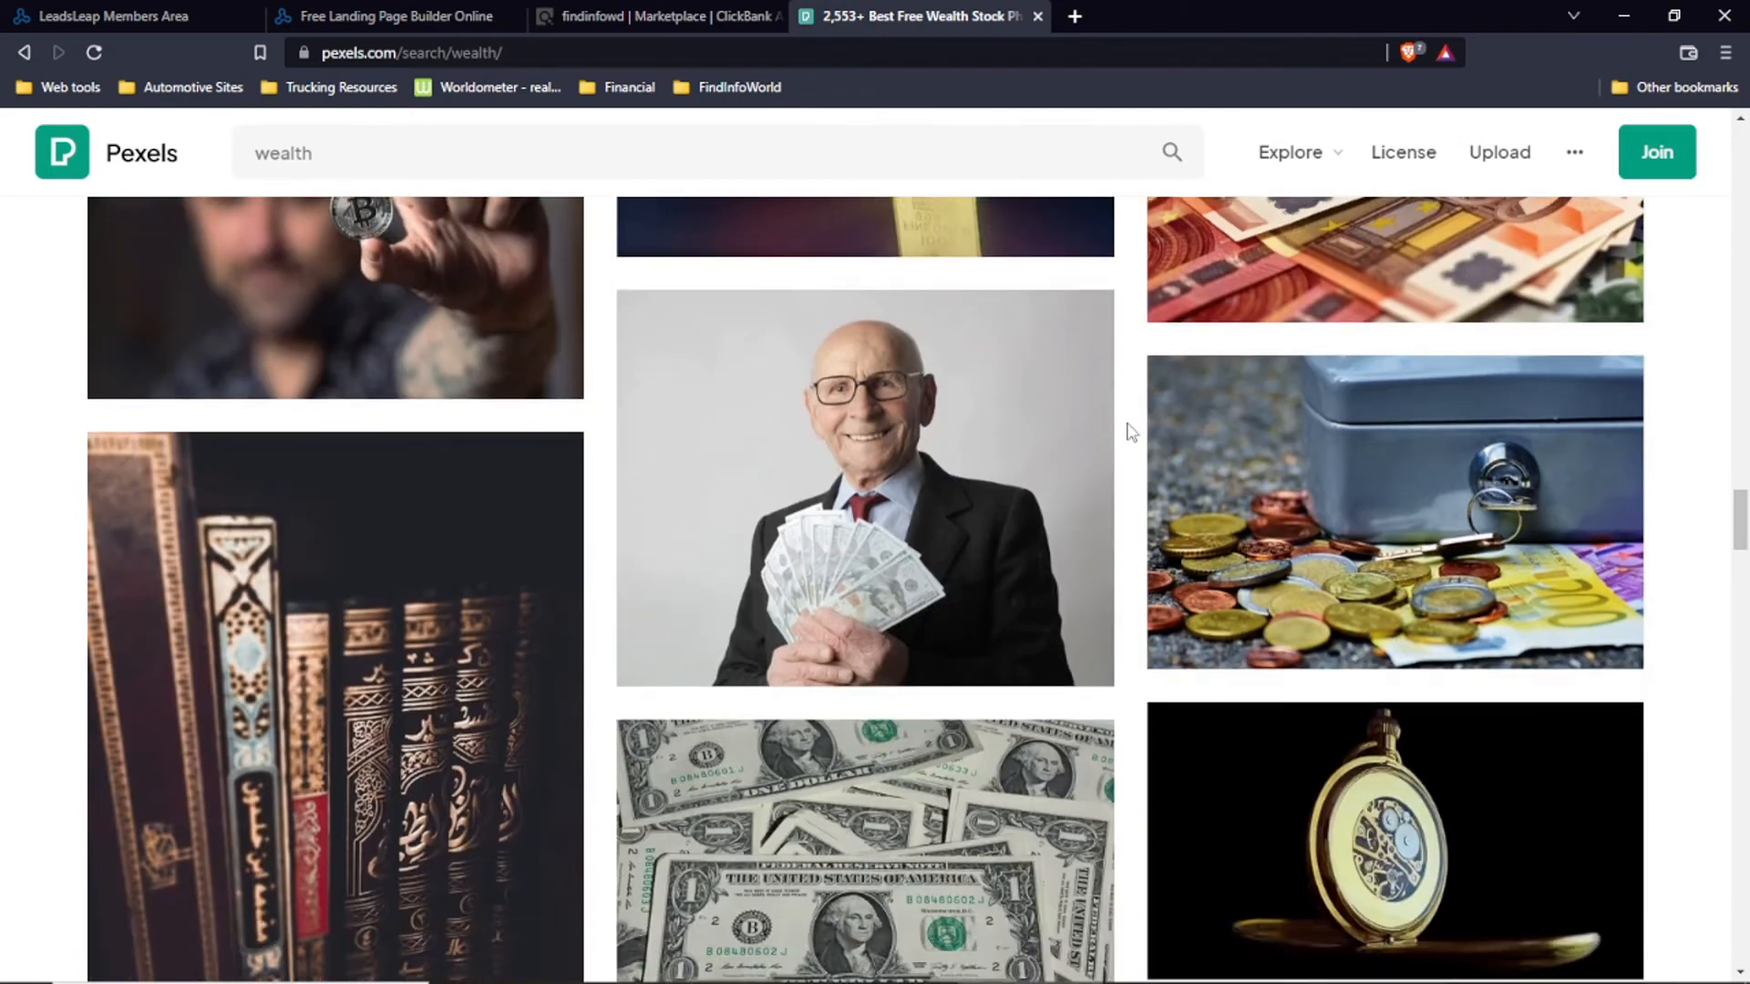
scroll(1130, 432, down, 13)
scroll(1114, 447, down, 6)
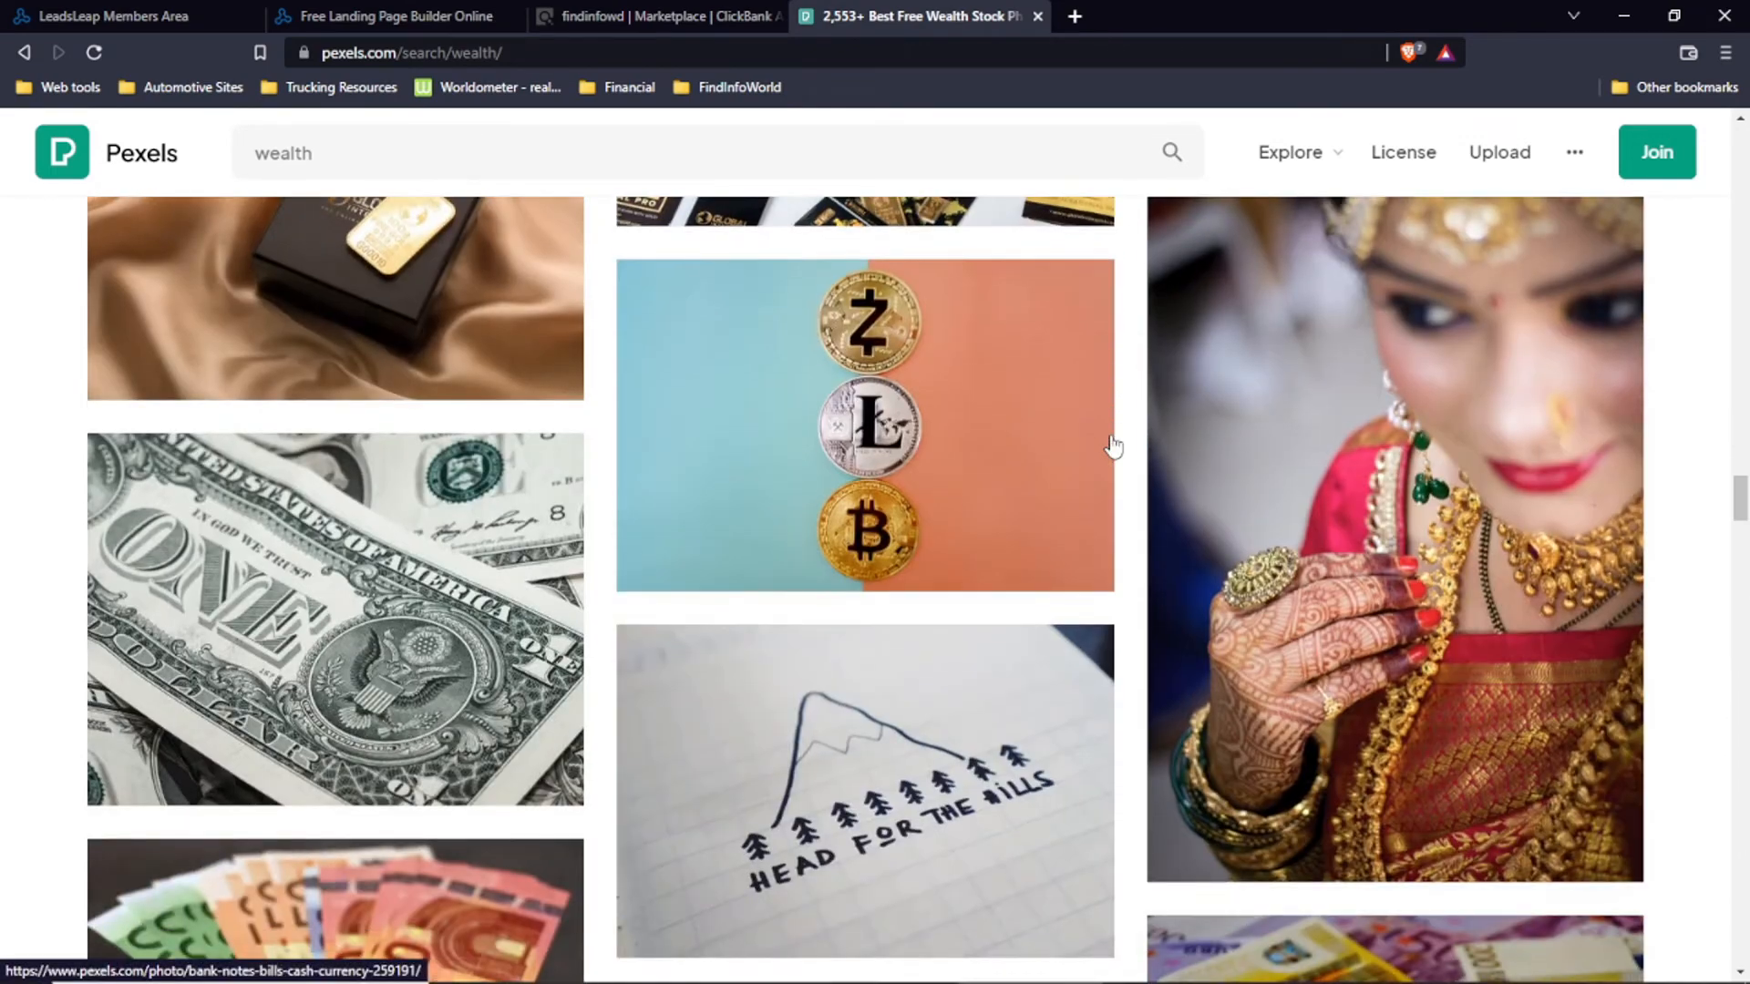
scroll(1113, 446, down, 12)
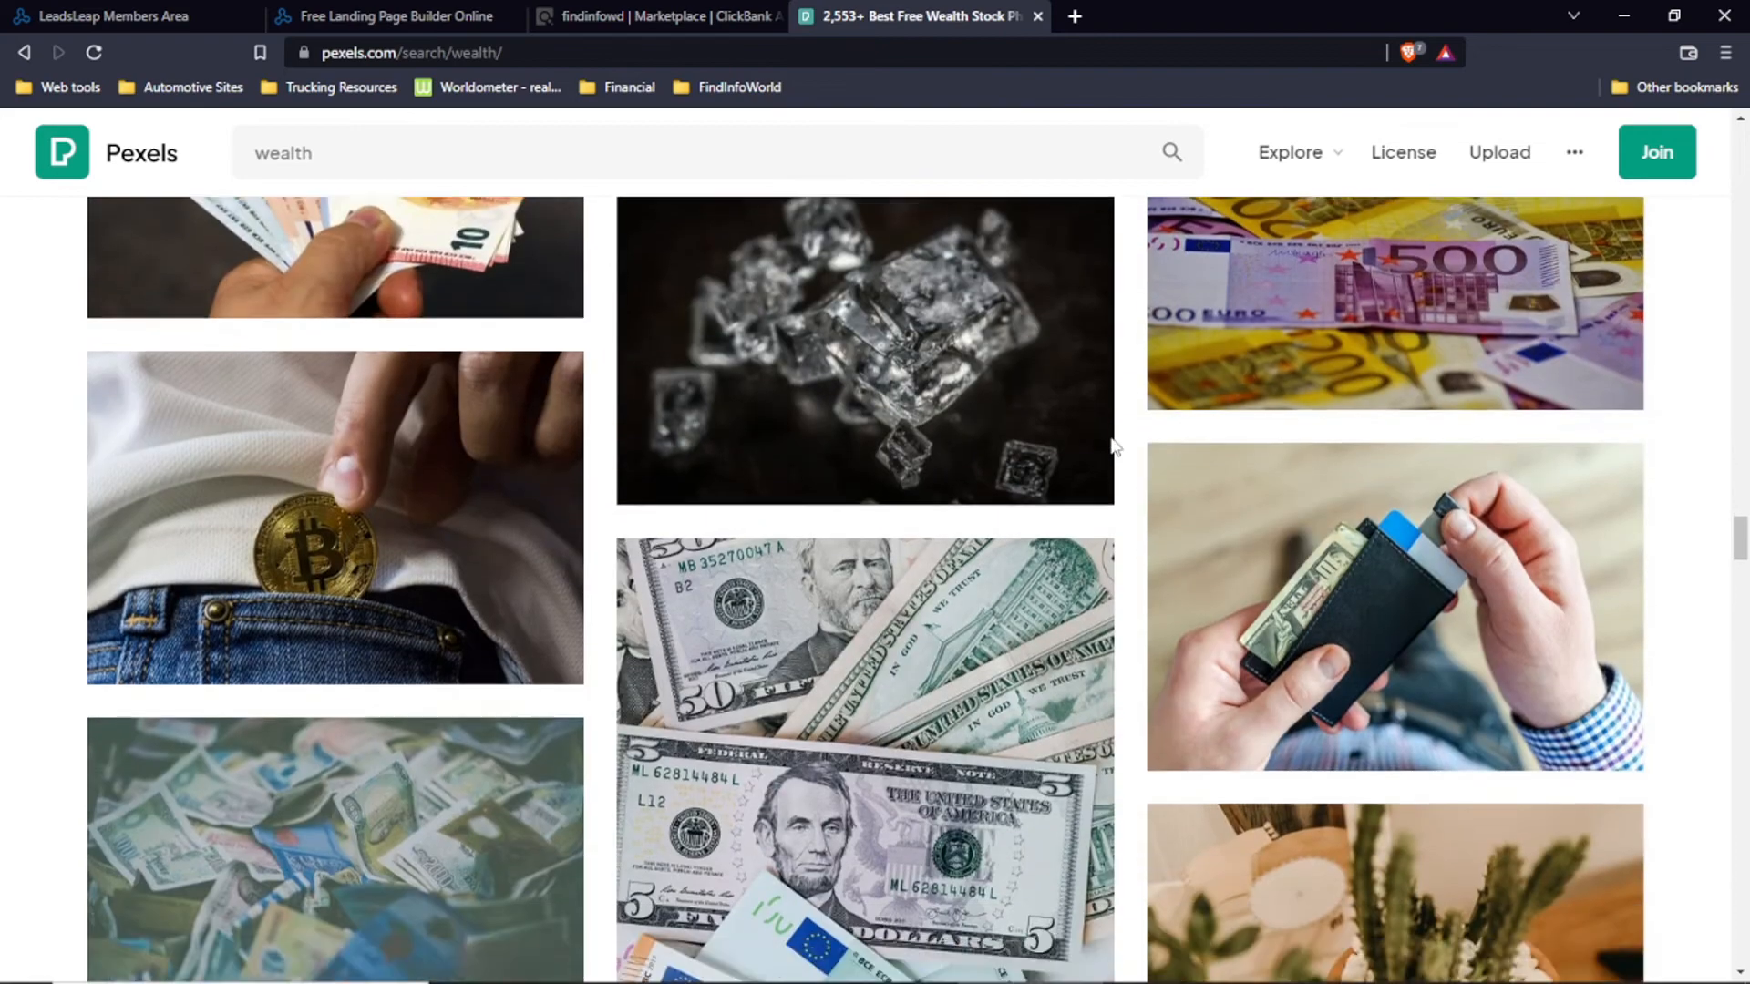
scroll(1114, 447, down, 15)
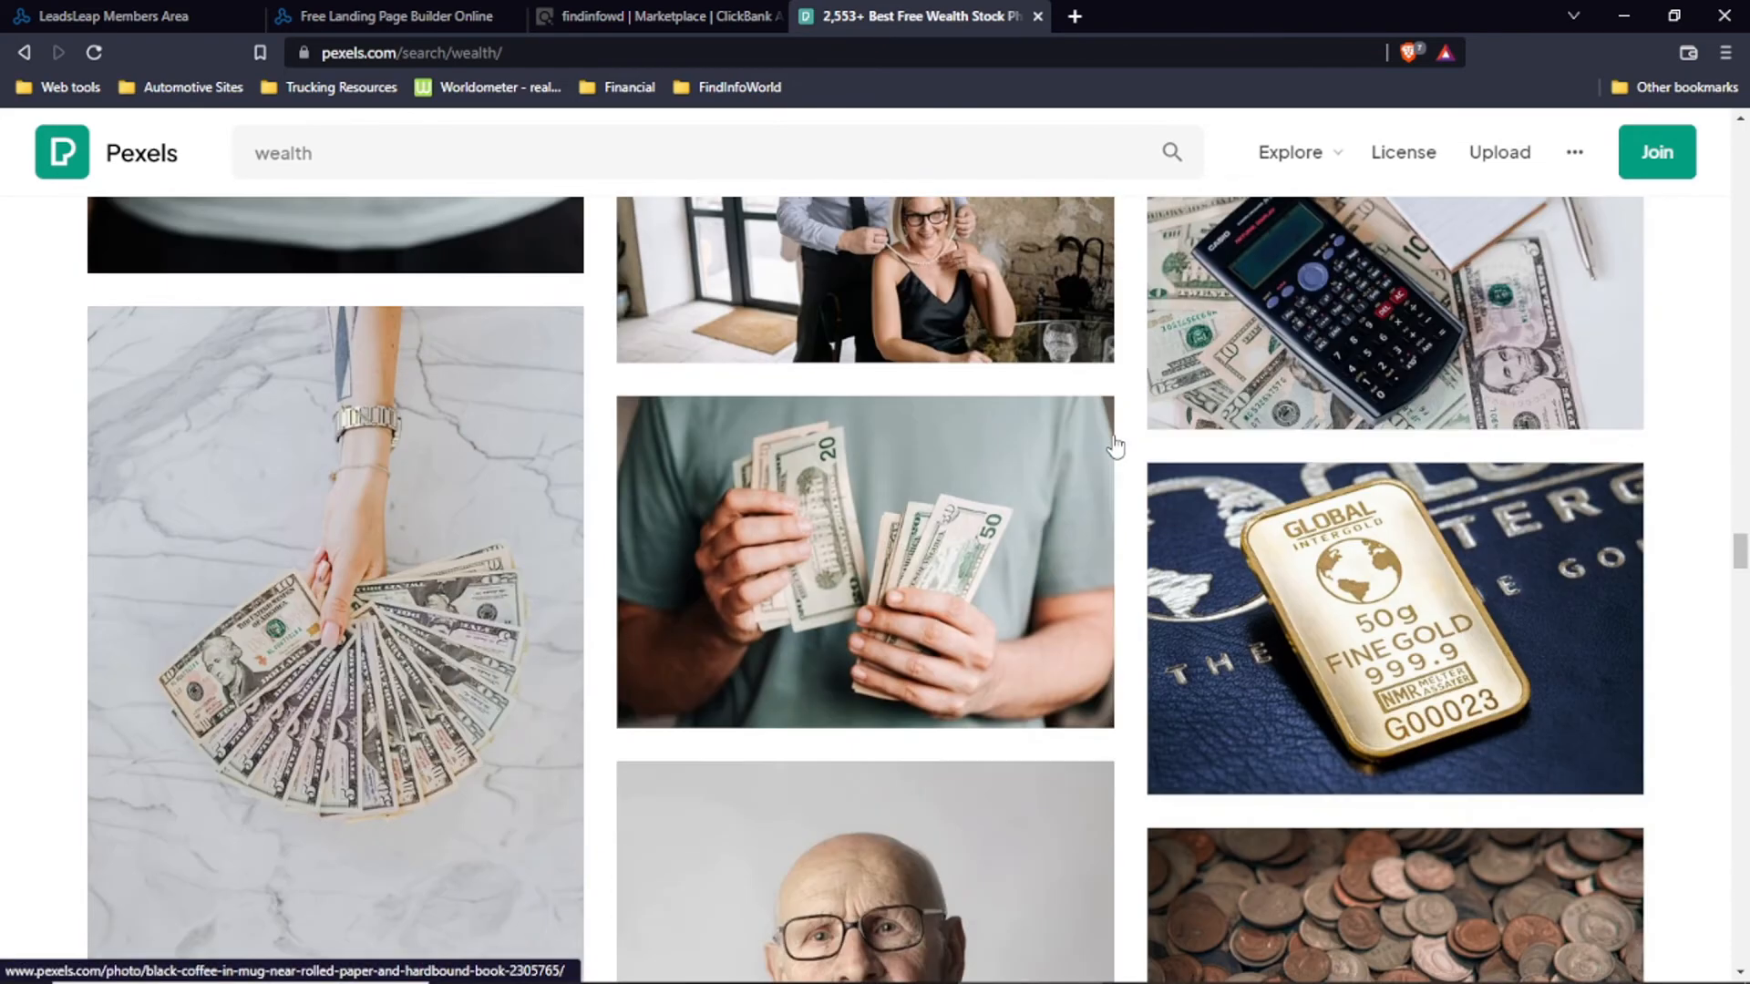
scroll(1116, 447, up, 4)
scroll(1116, 447, down, 14)
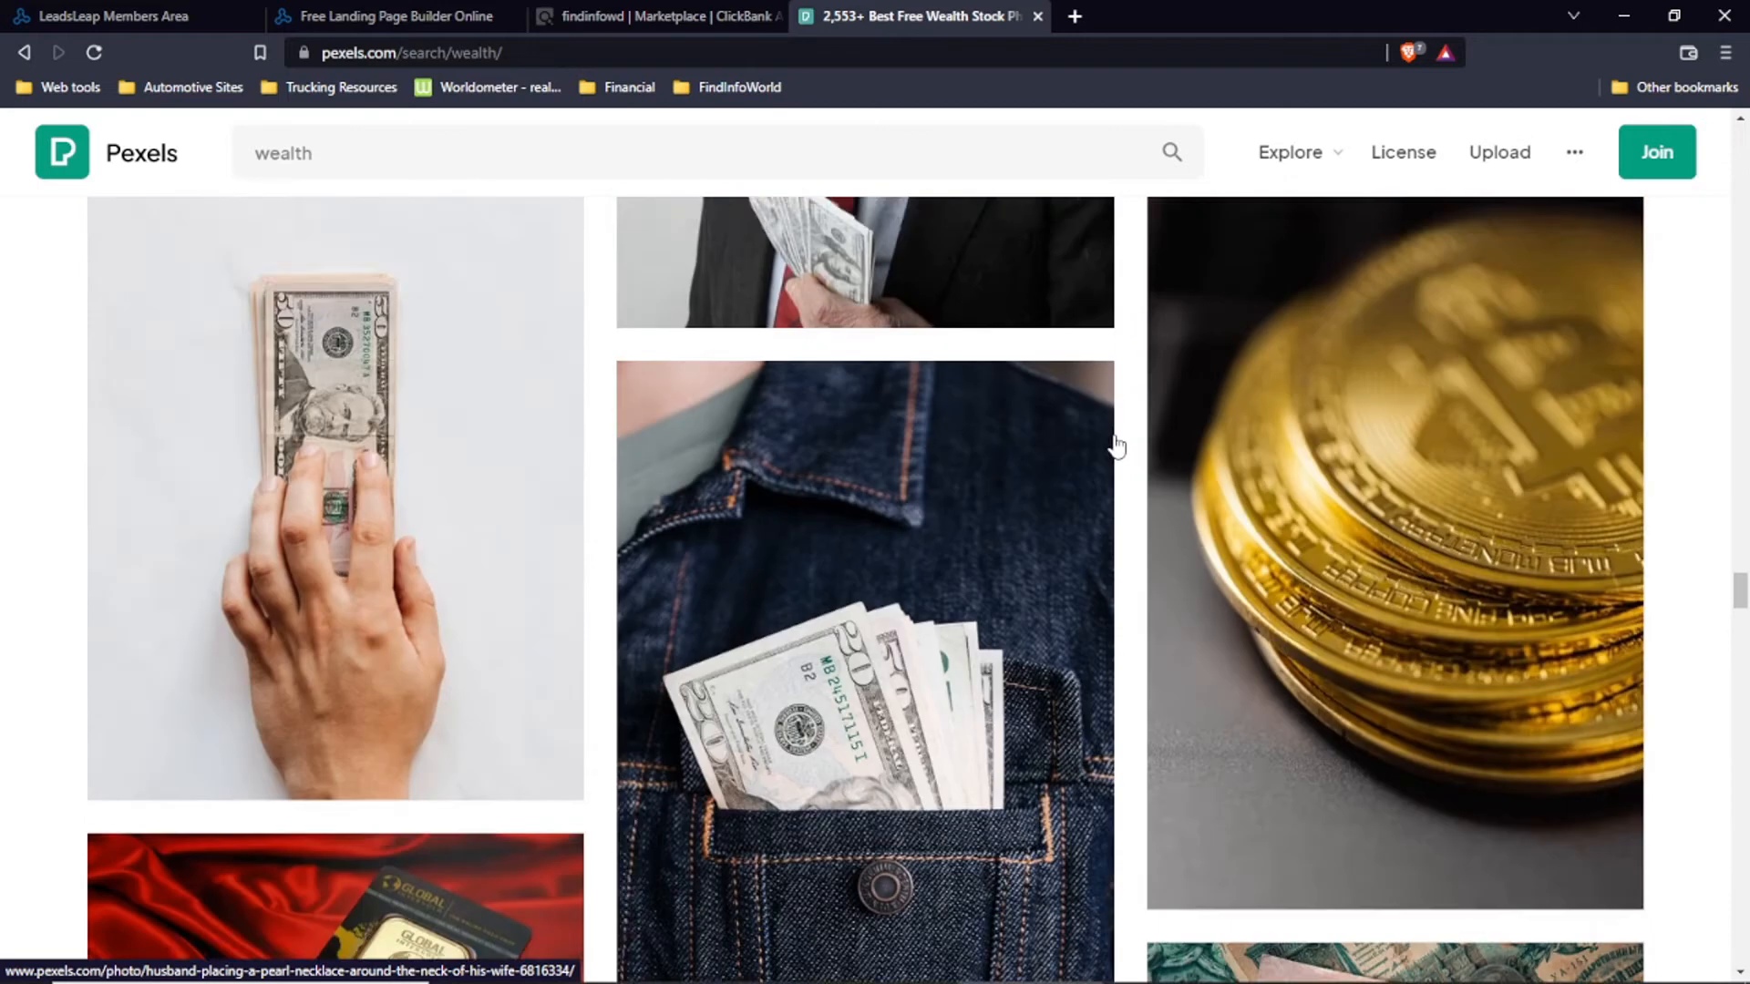
scroll(1116, 447, down, 12)
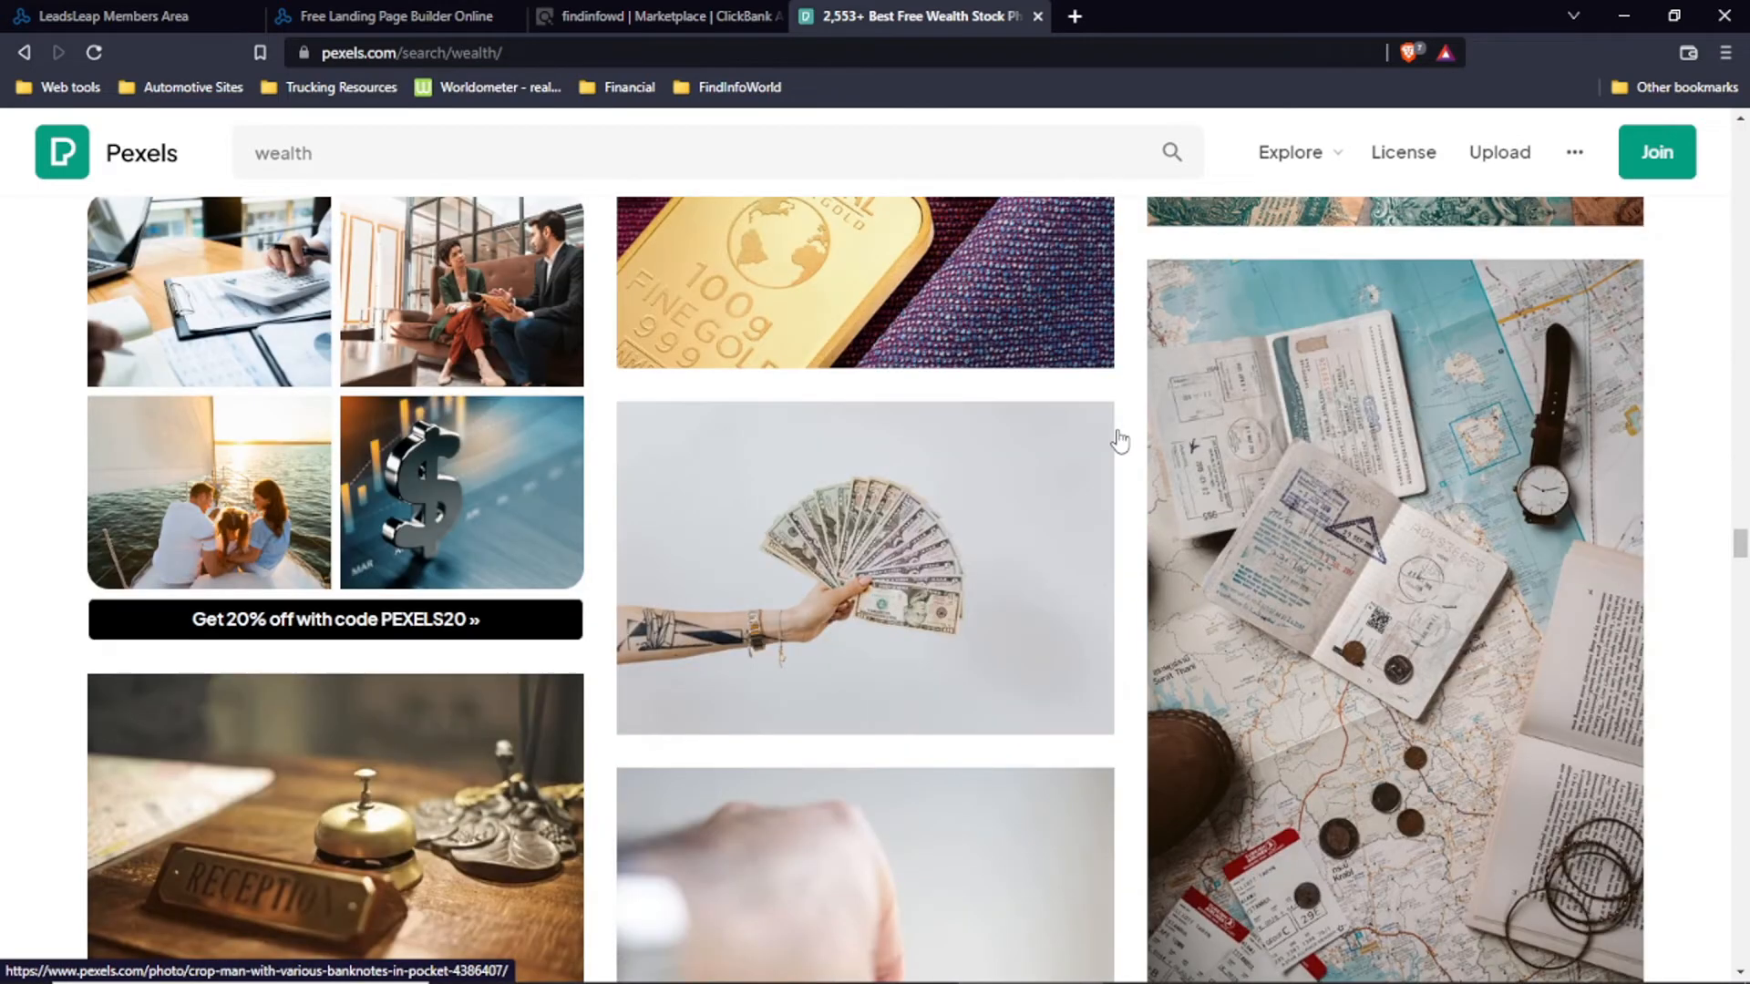
scroll(1123, 436, up, 7)
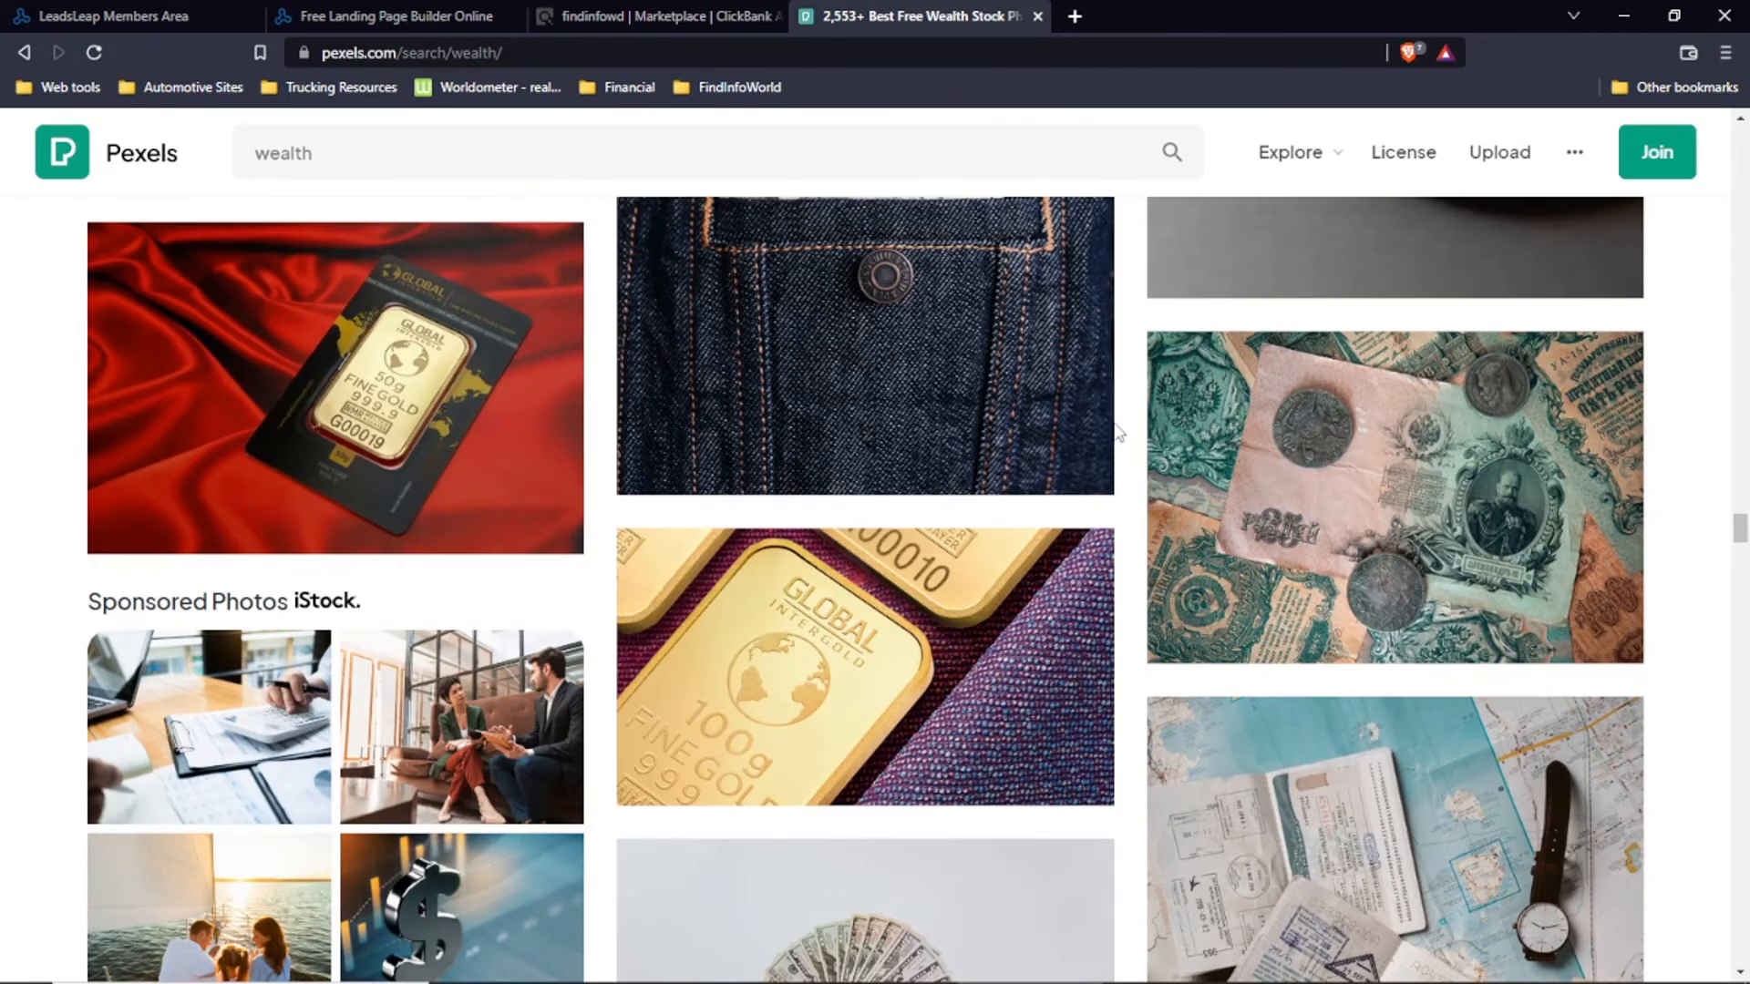
scroll(1117, 434, down, 8)
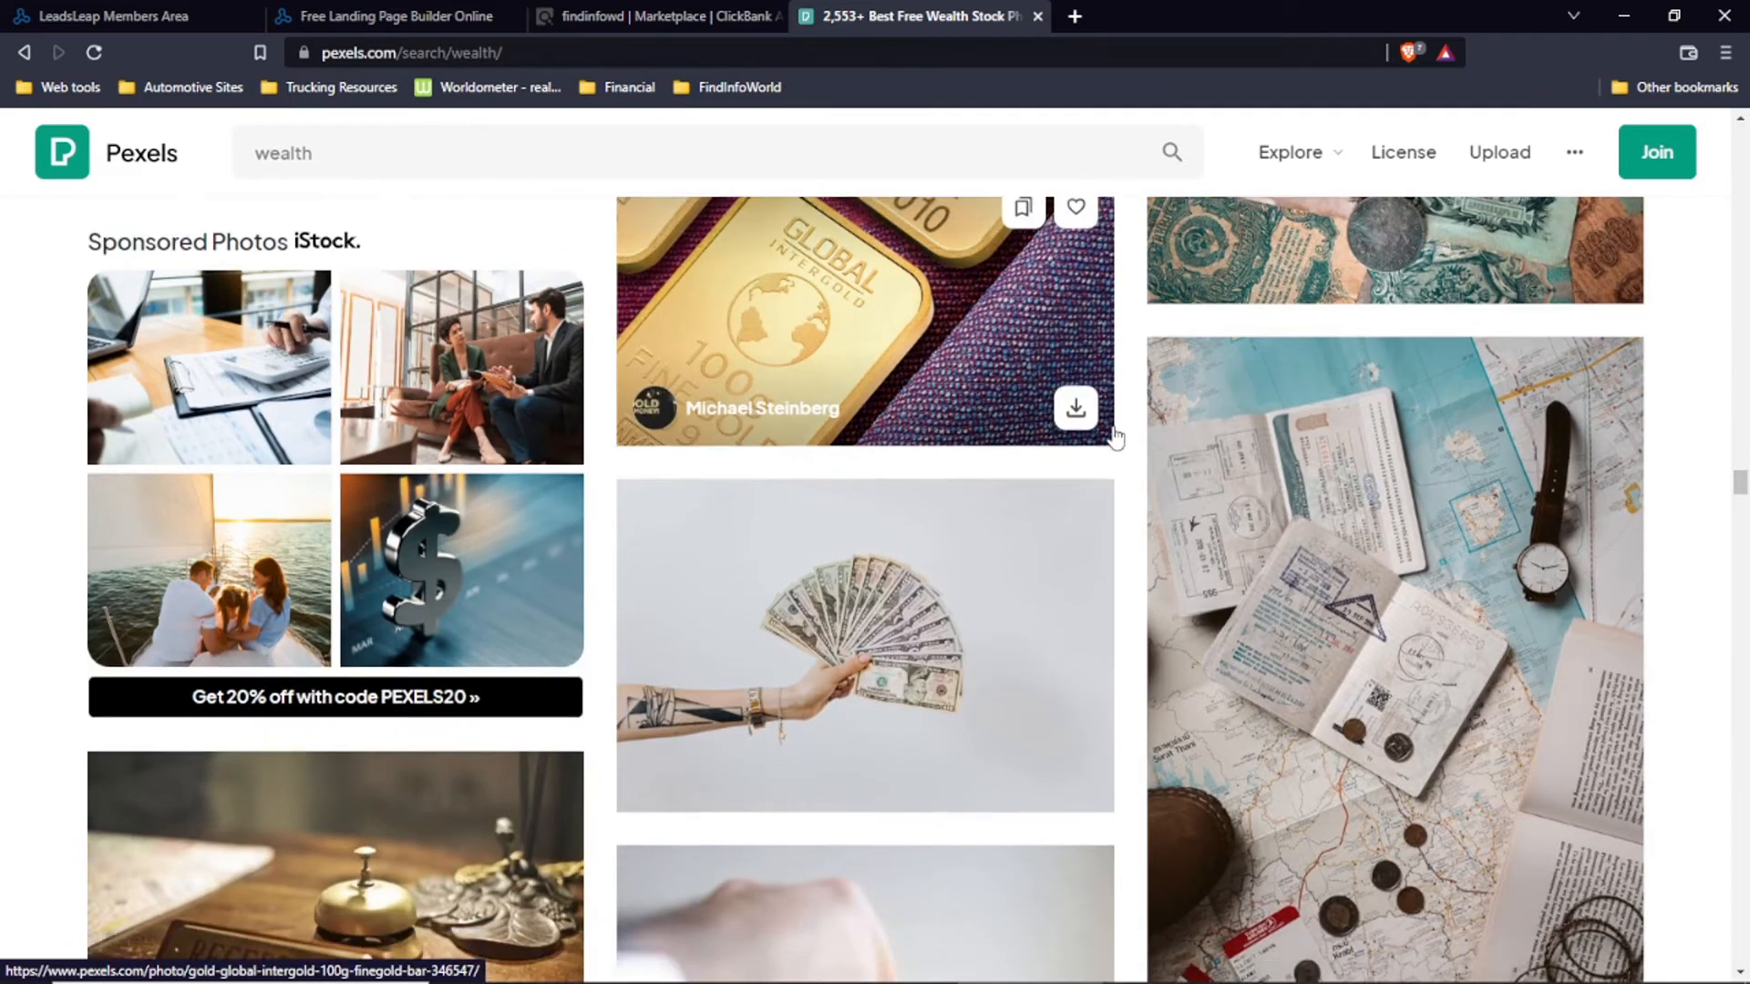
scroll(1116, 436, down, 4)
scroll(1116, 435, down, 6)
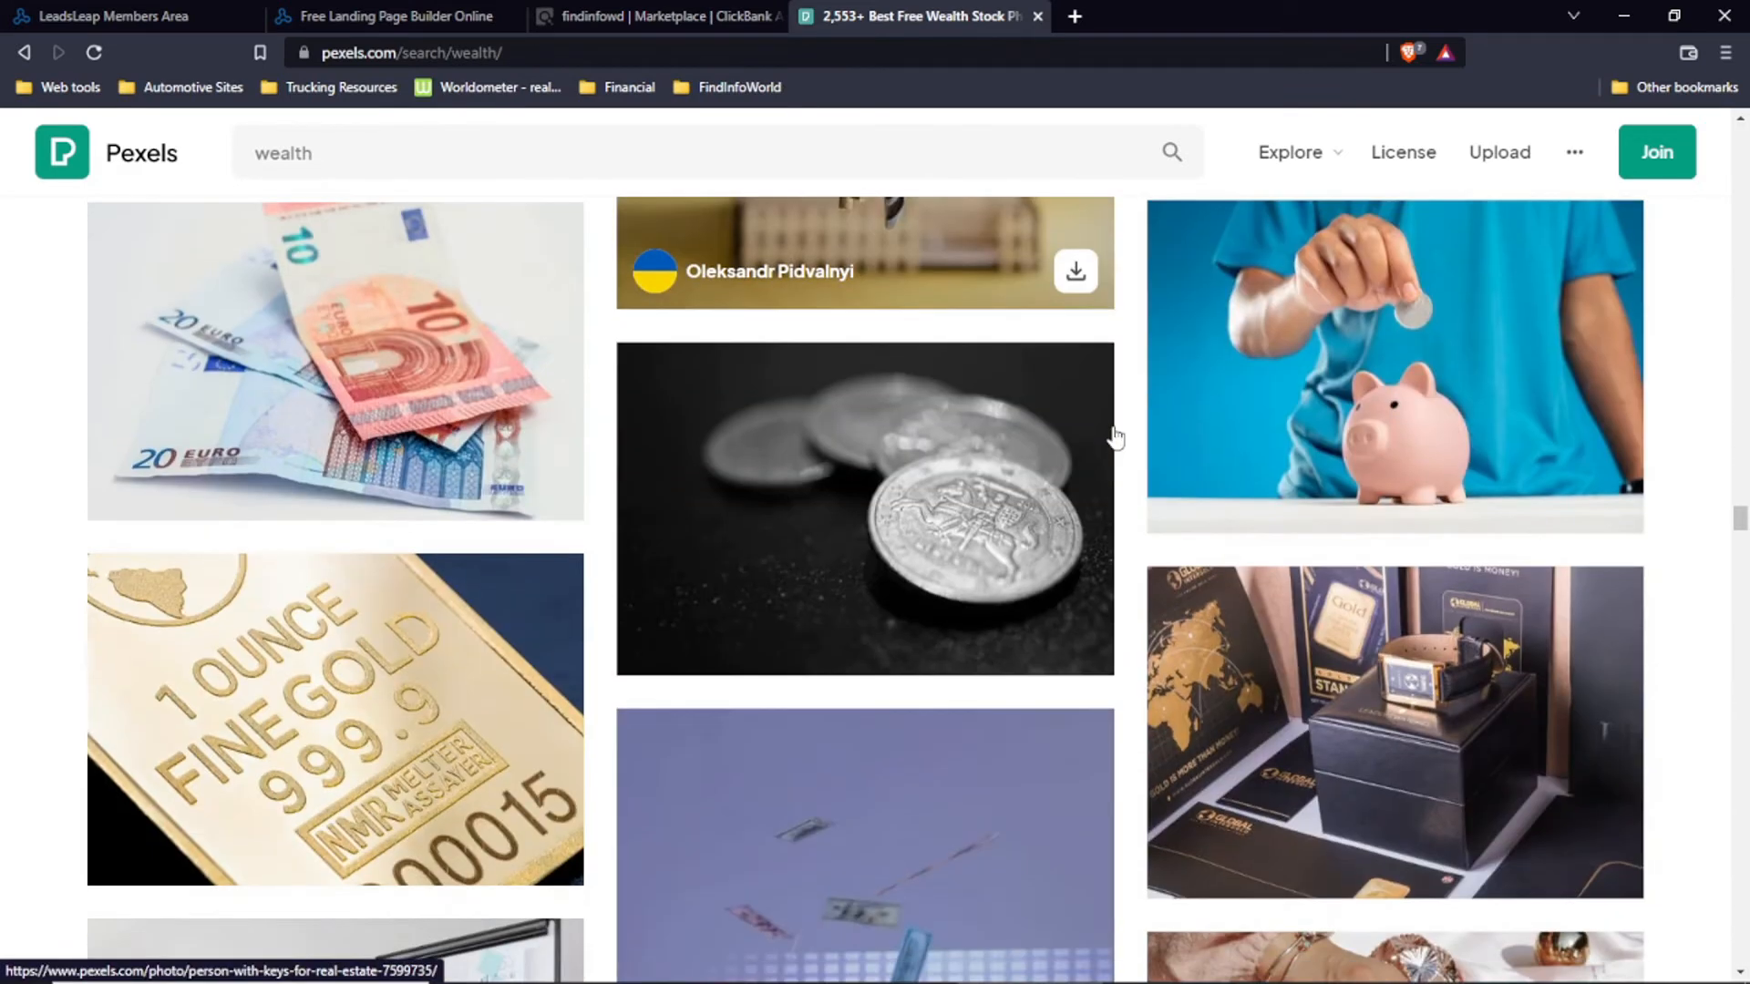
scroll(1117, 437, down, 8)
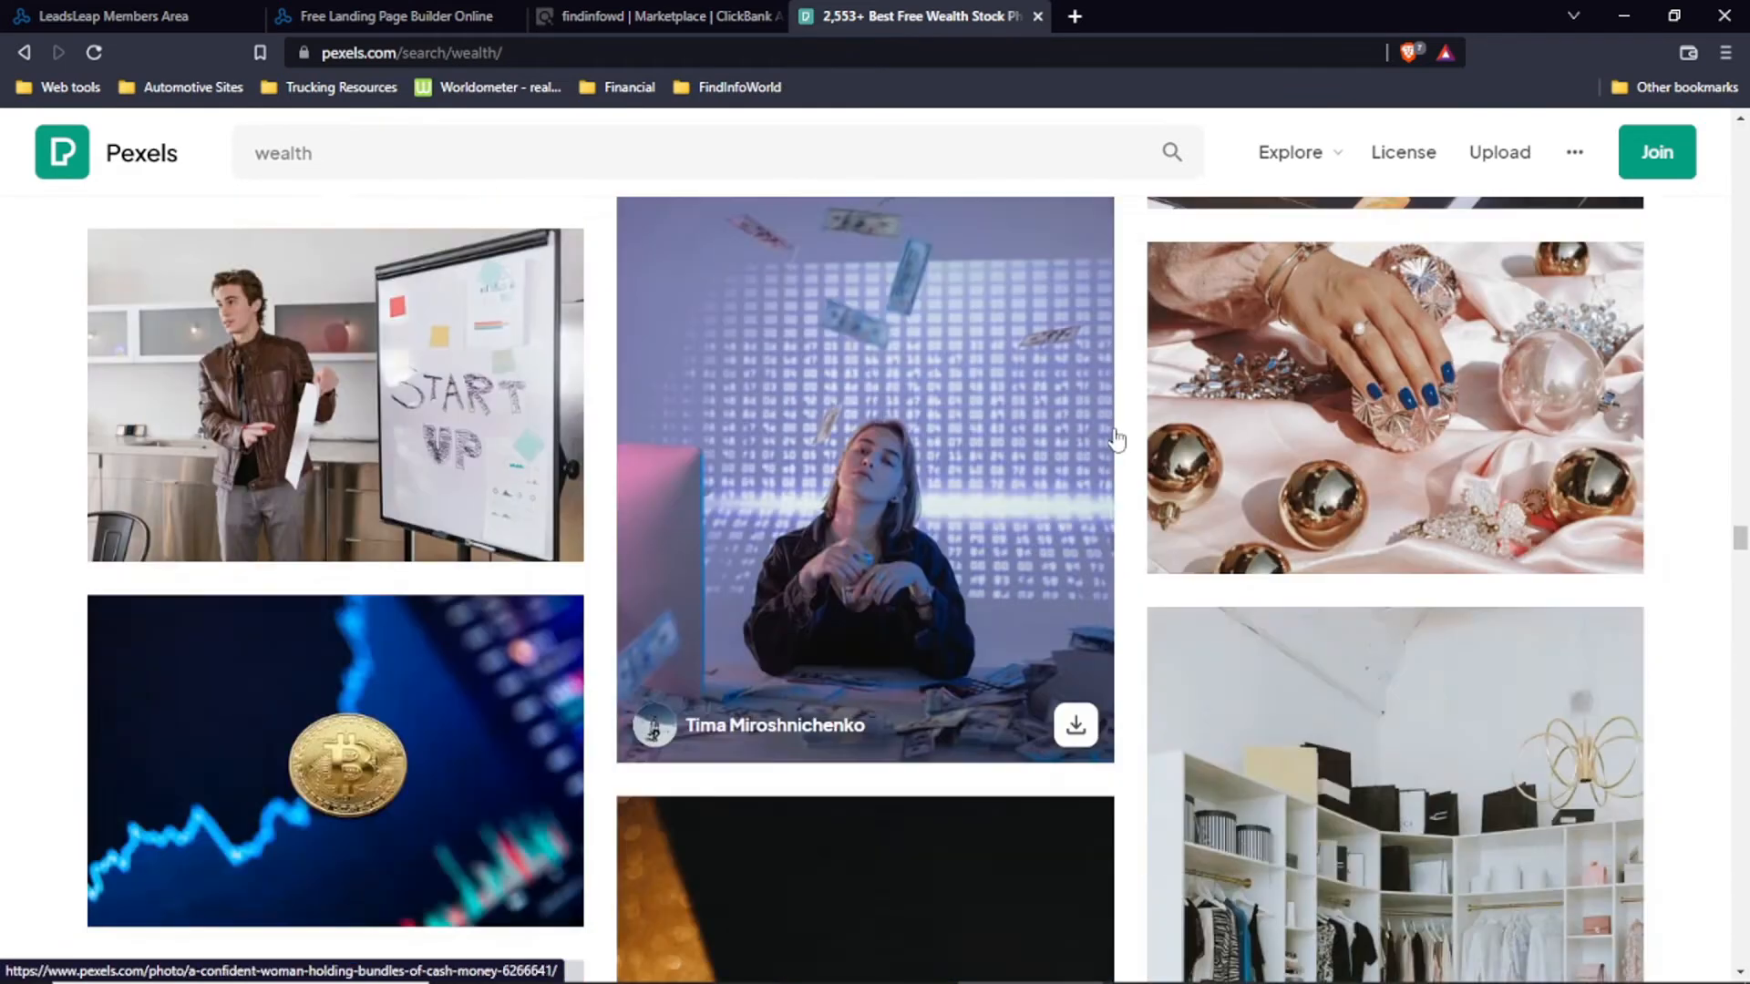
scroll(1117, 444, up, 5)
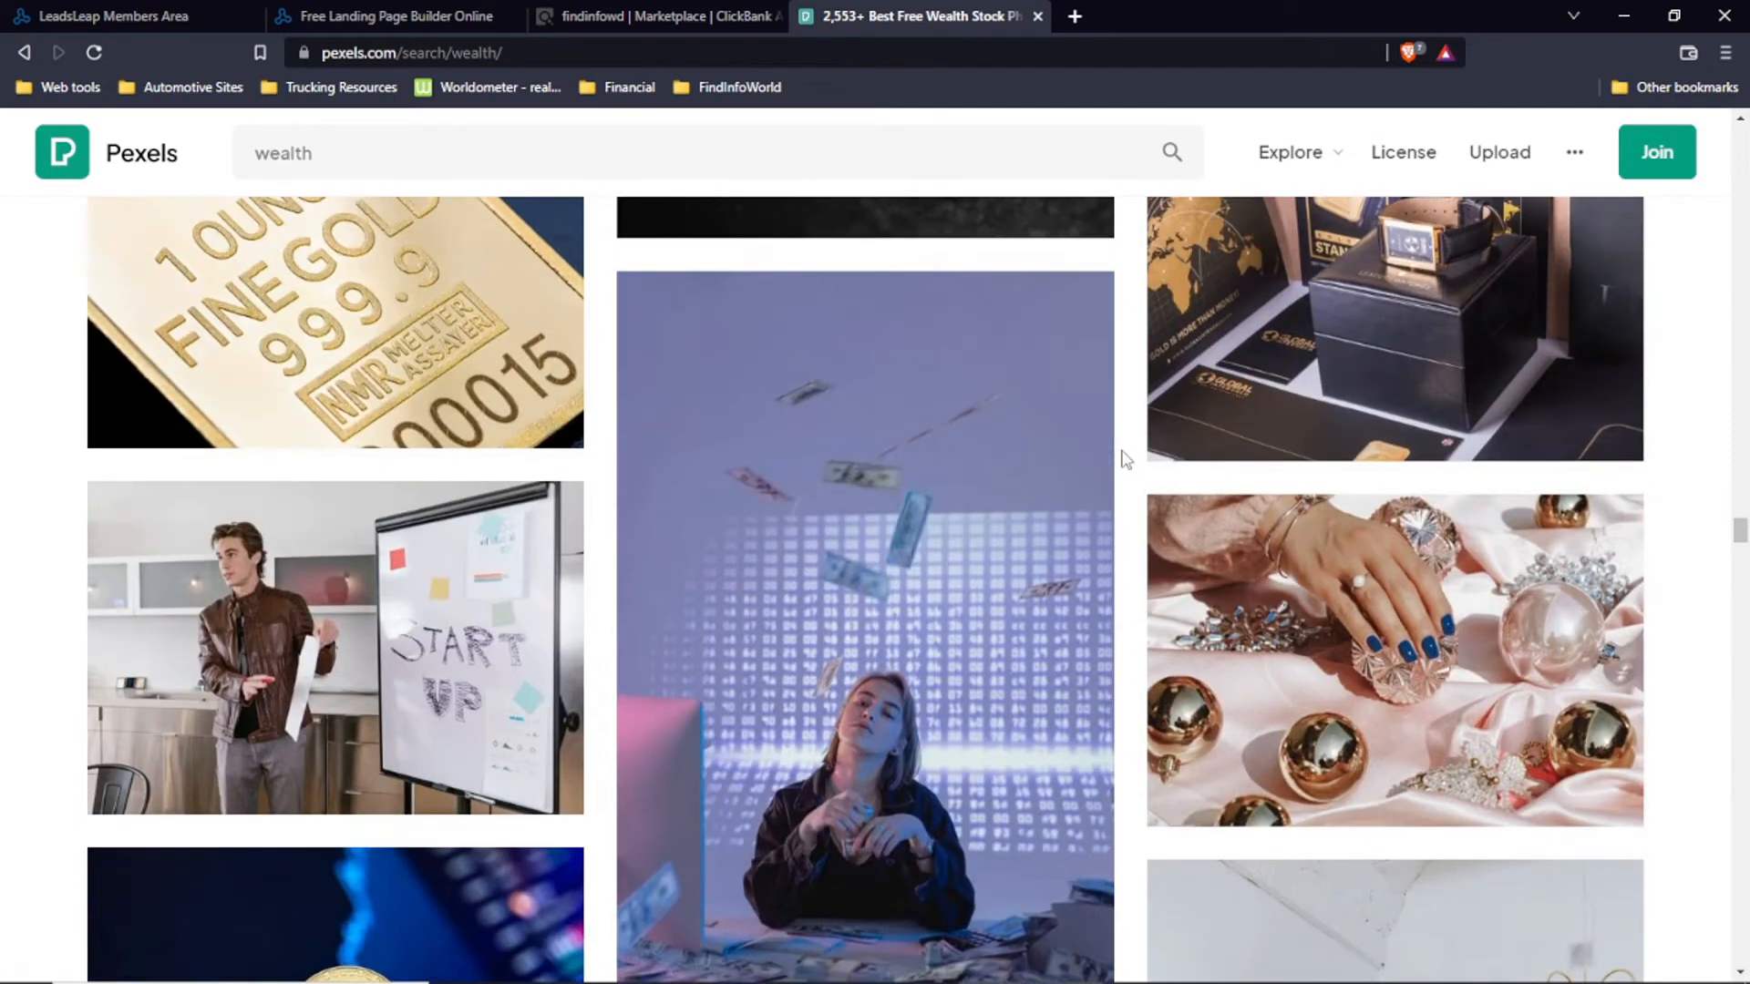
scroll(1123, 454, down, 8)
scroll(1126, 461, down, 10)
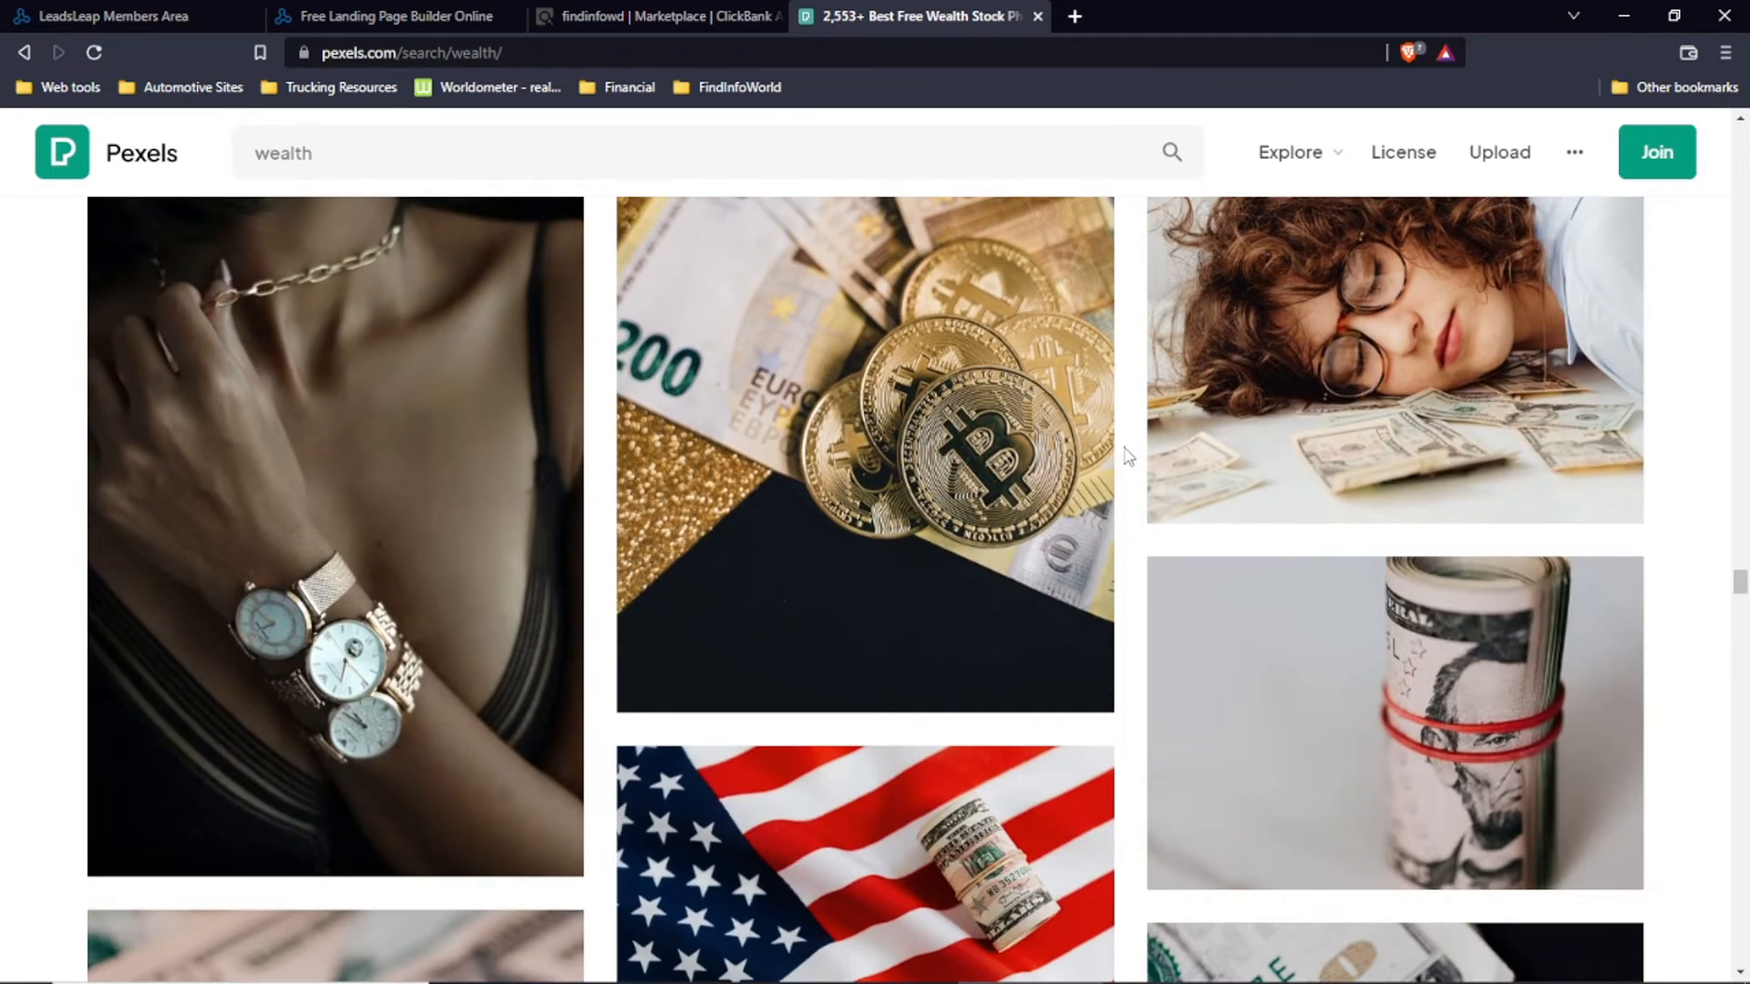
scroll(1130, 464, up, 8)
scroll(1130, 467, up, 1)
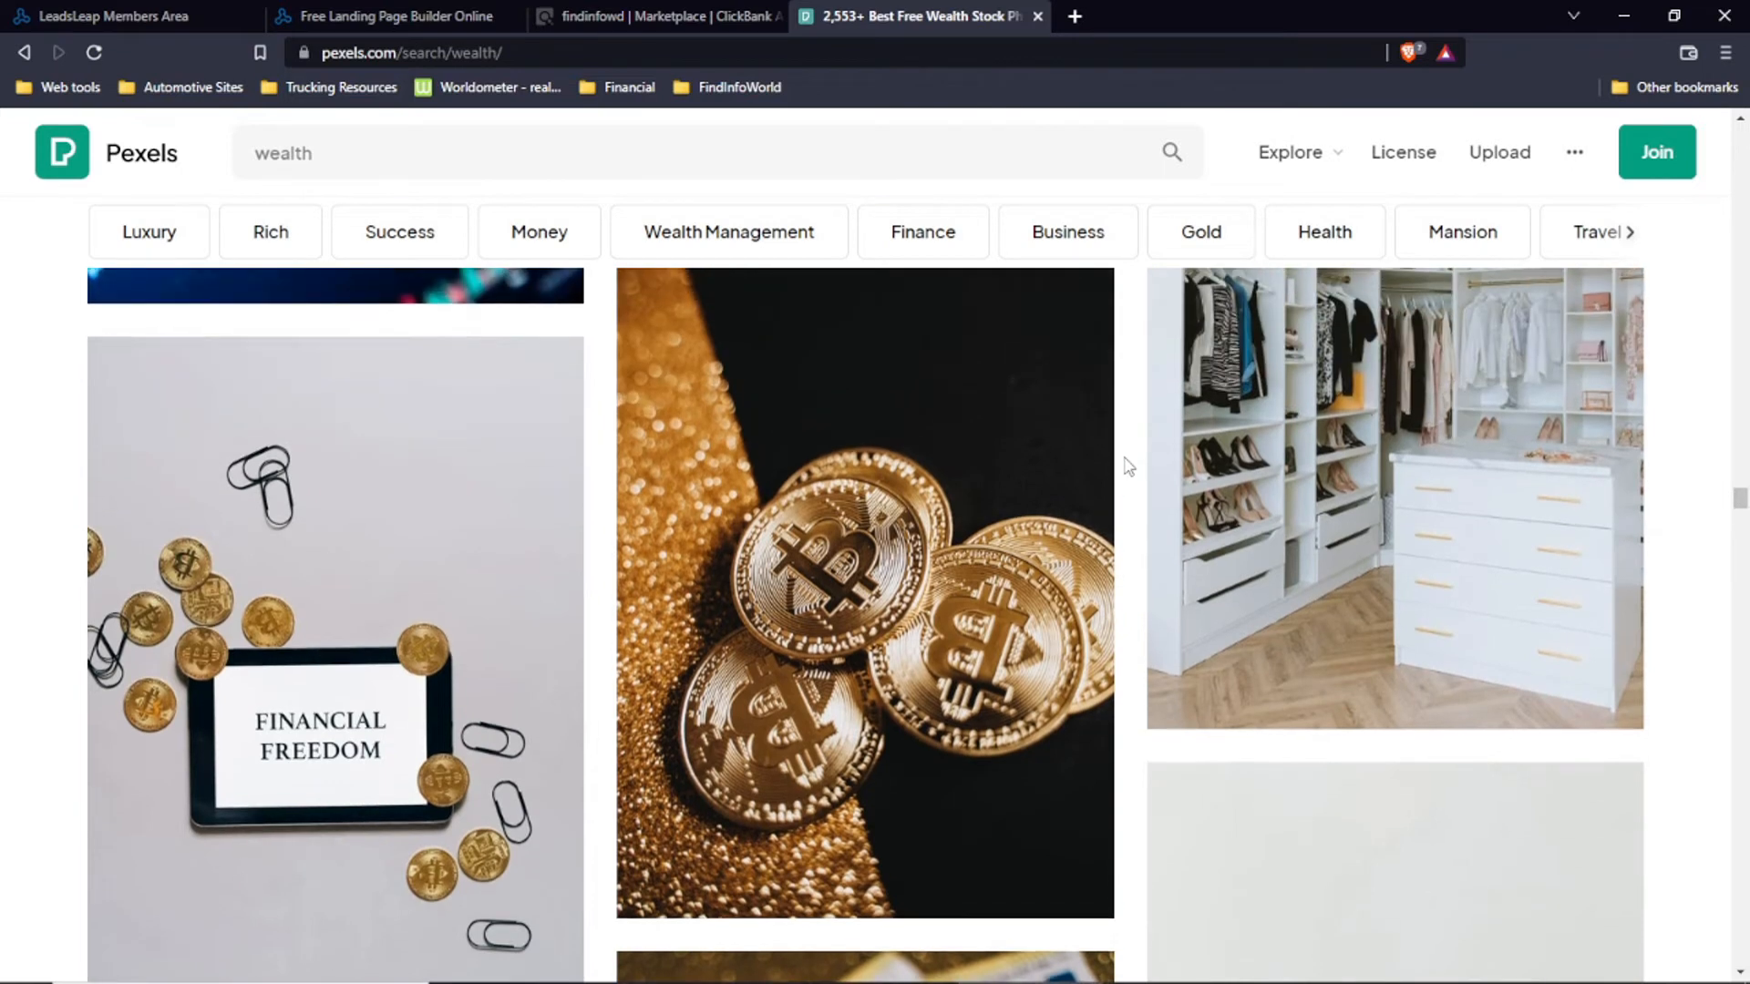
scroll(1128, 467, down, 4)
scroll(1128, 467, up, 2)
mouse_move(294, 449)
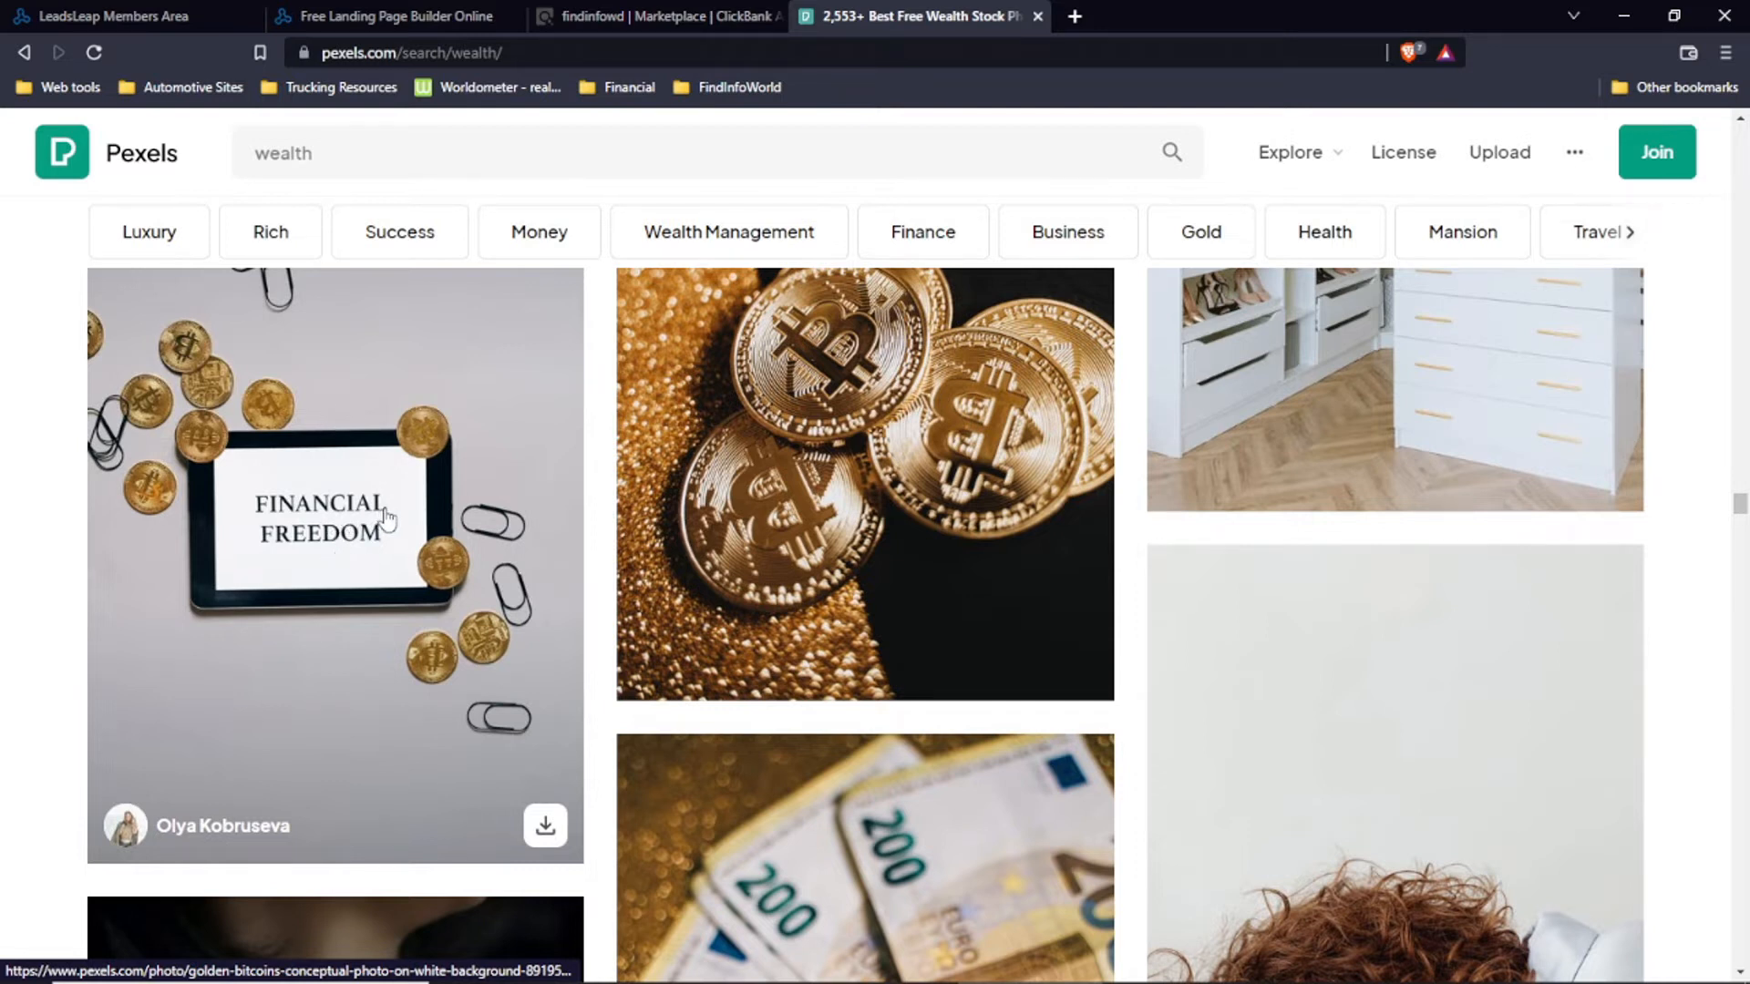
scroll(387, 517, down, 12)
scroll(581, 561, down, 5)
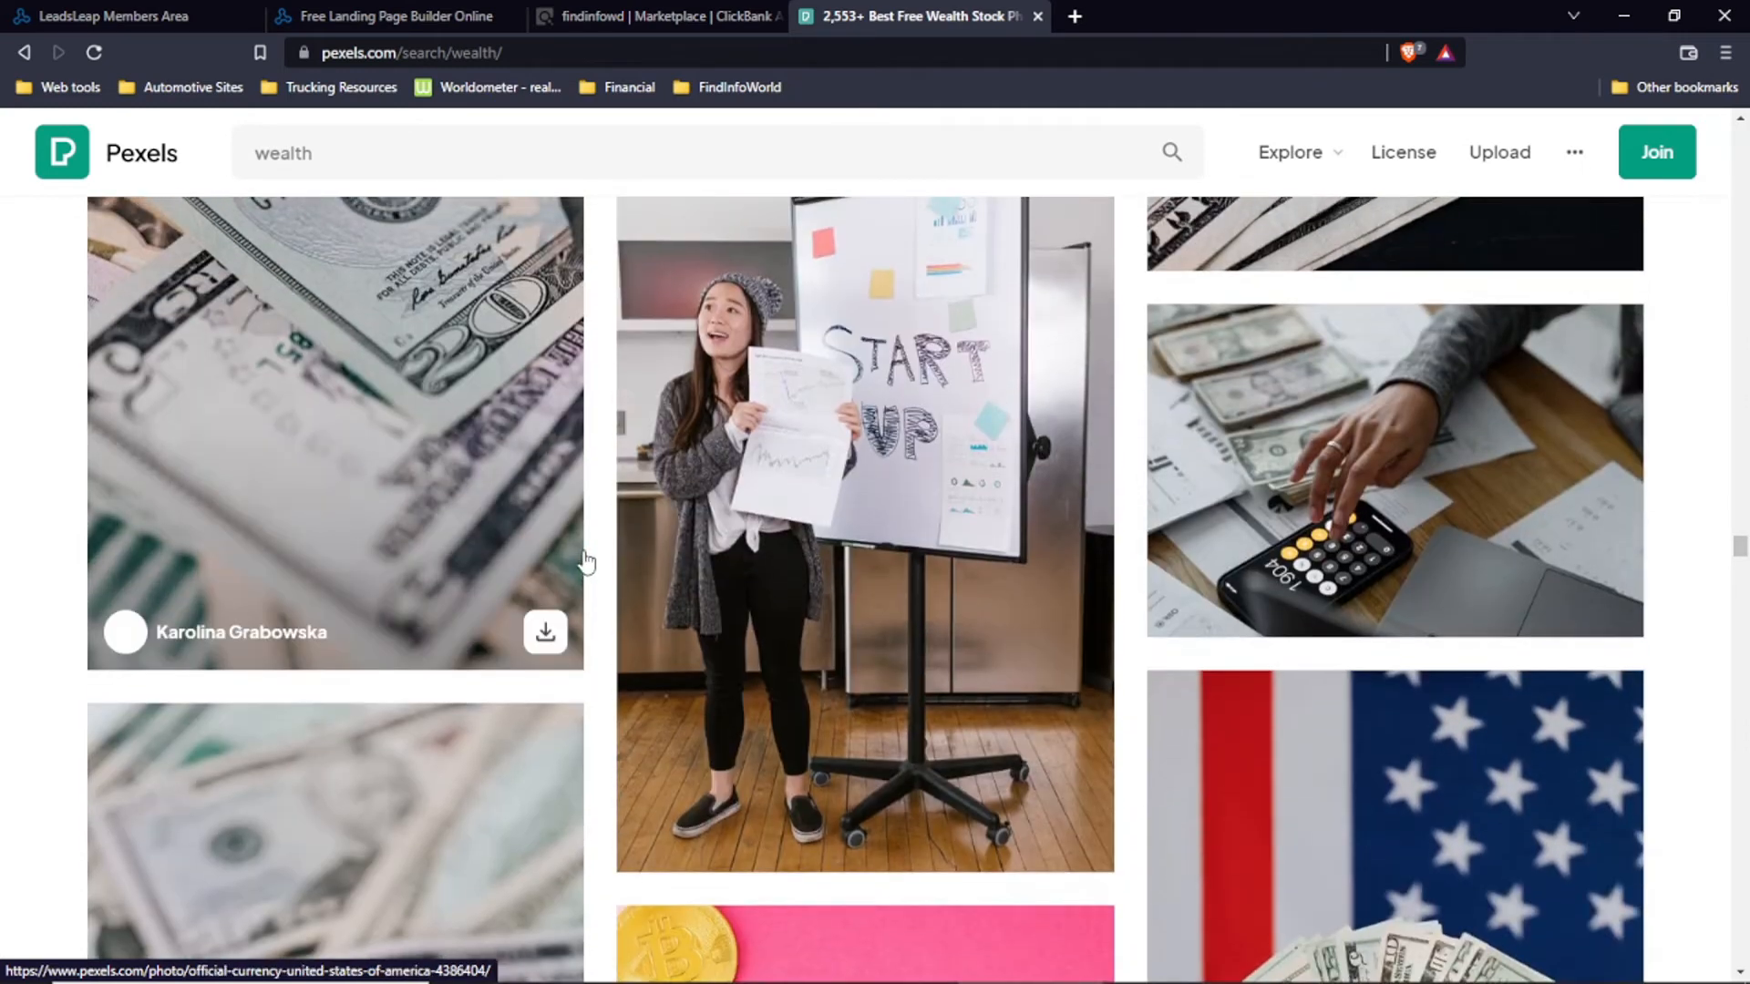
scroll(586, 562, down, 18)
scroll(610, 588, up, 3)
scroll(608, 588, down, 5)
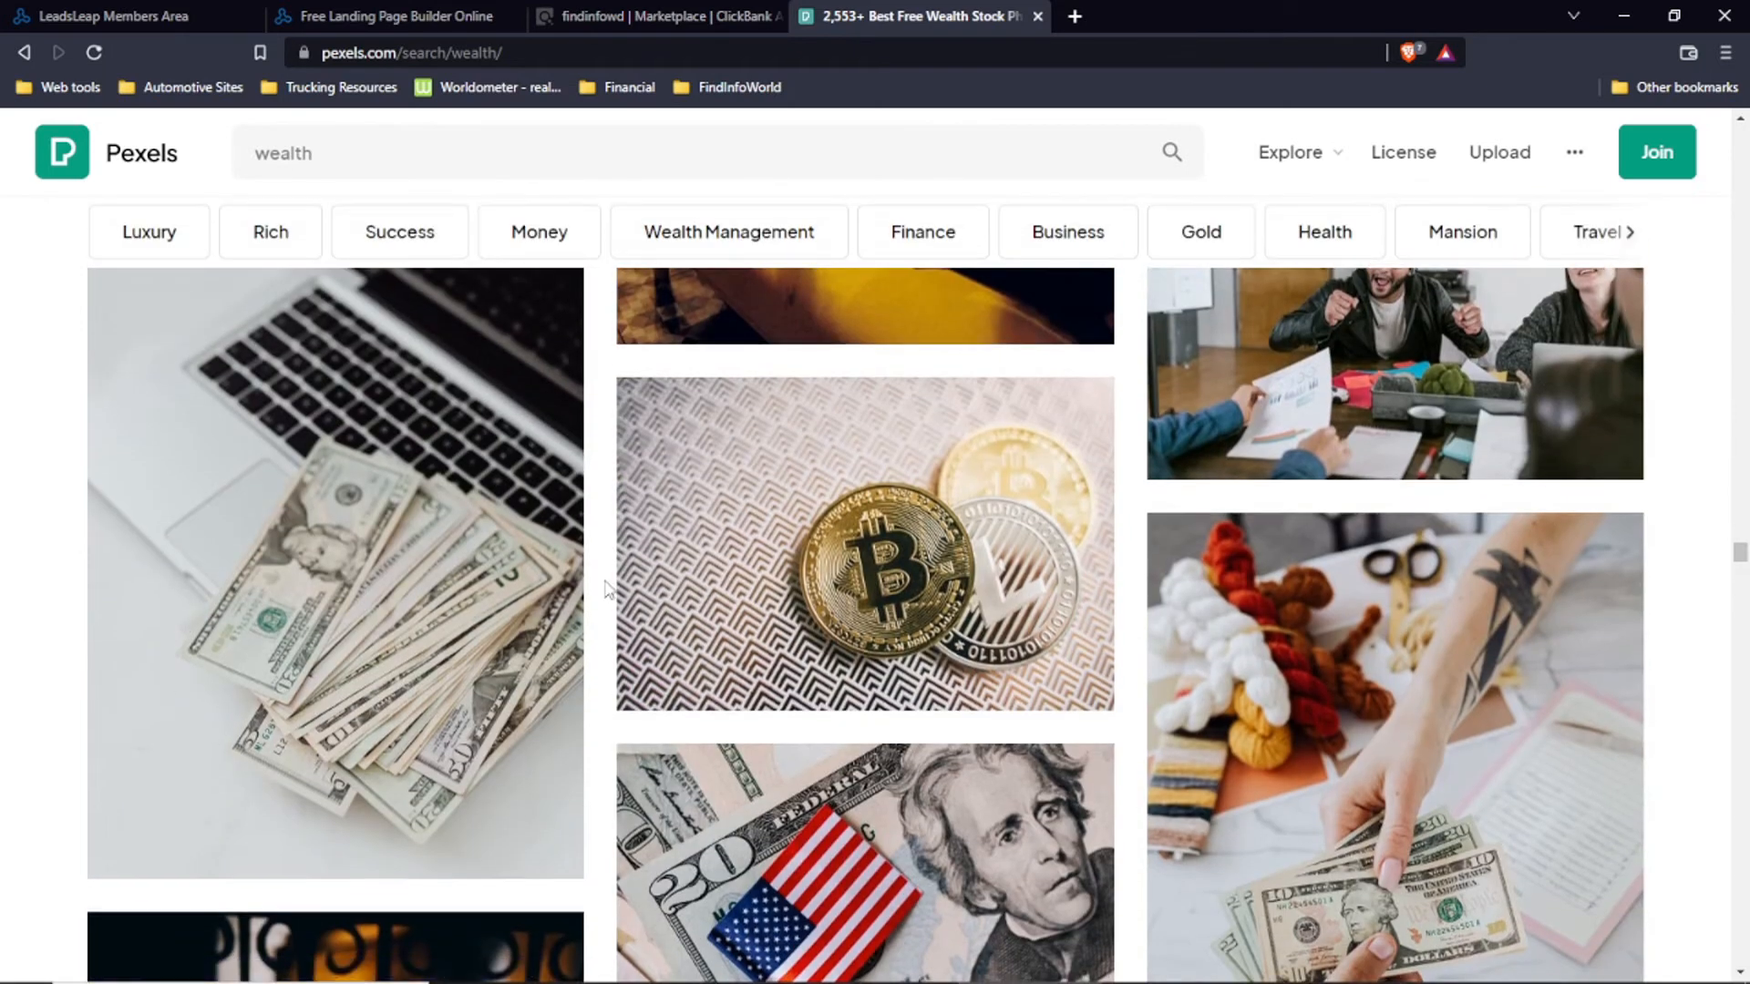
scroll(608, 587, down, 7)
scroll(606, 587, down, 20)
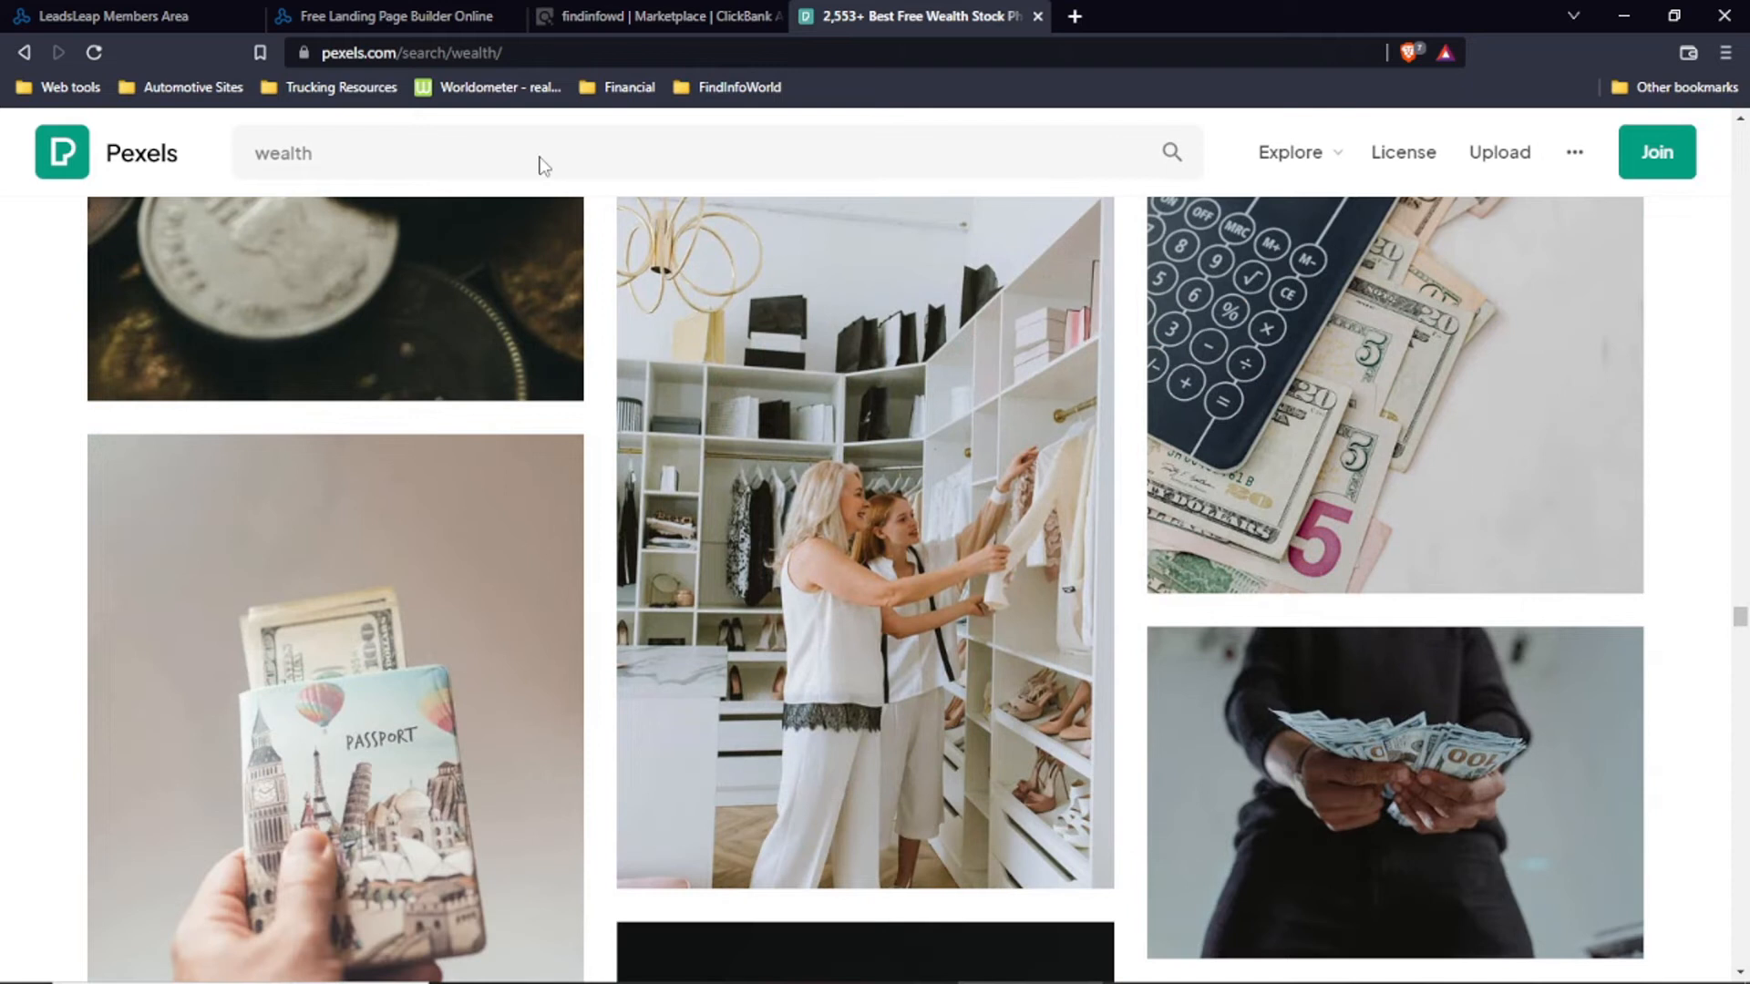
Step: Search Pexels for "luxury" photos and look over the first results
double_click(318, 157)
text(luxury)
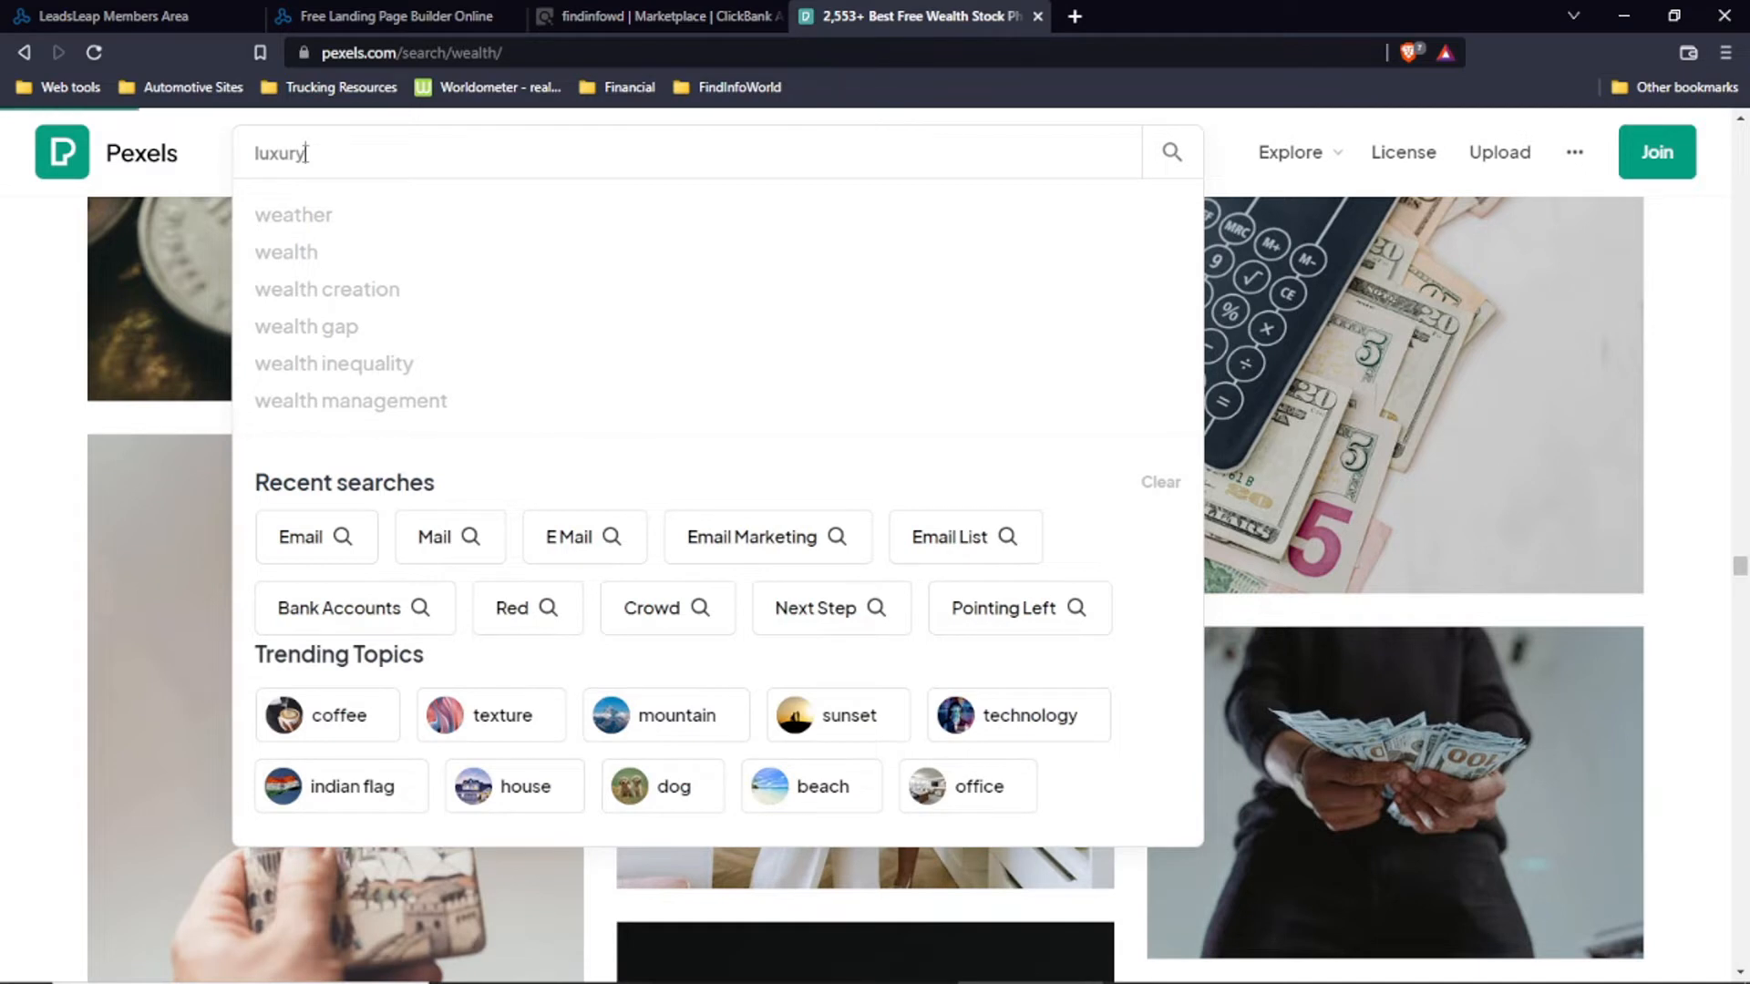
key(Return)
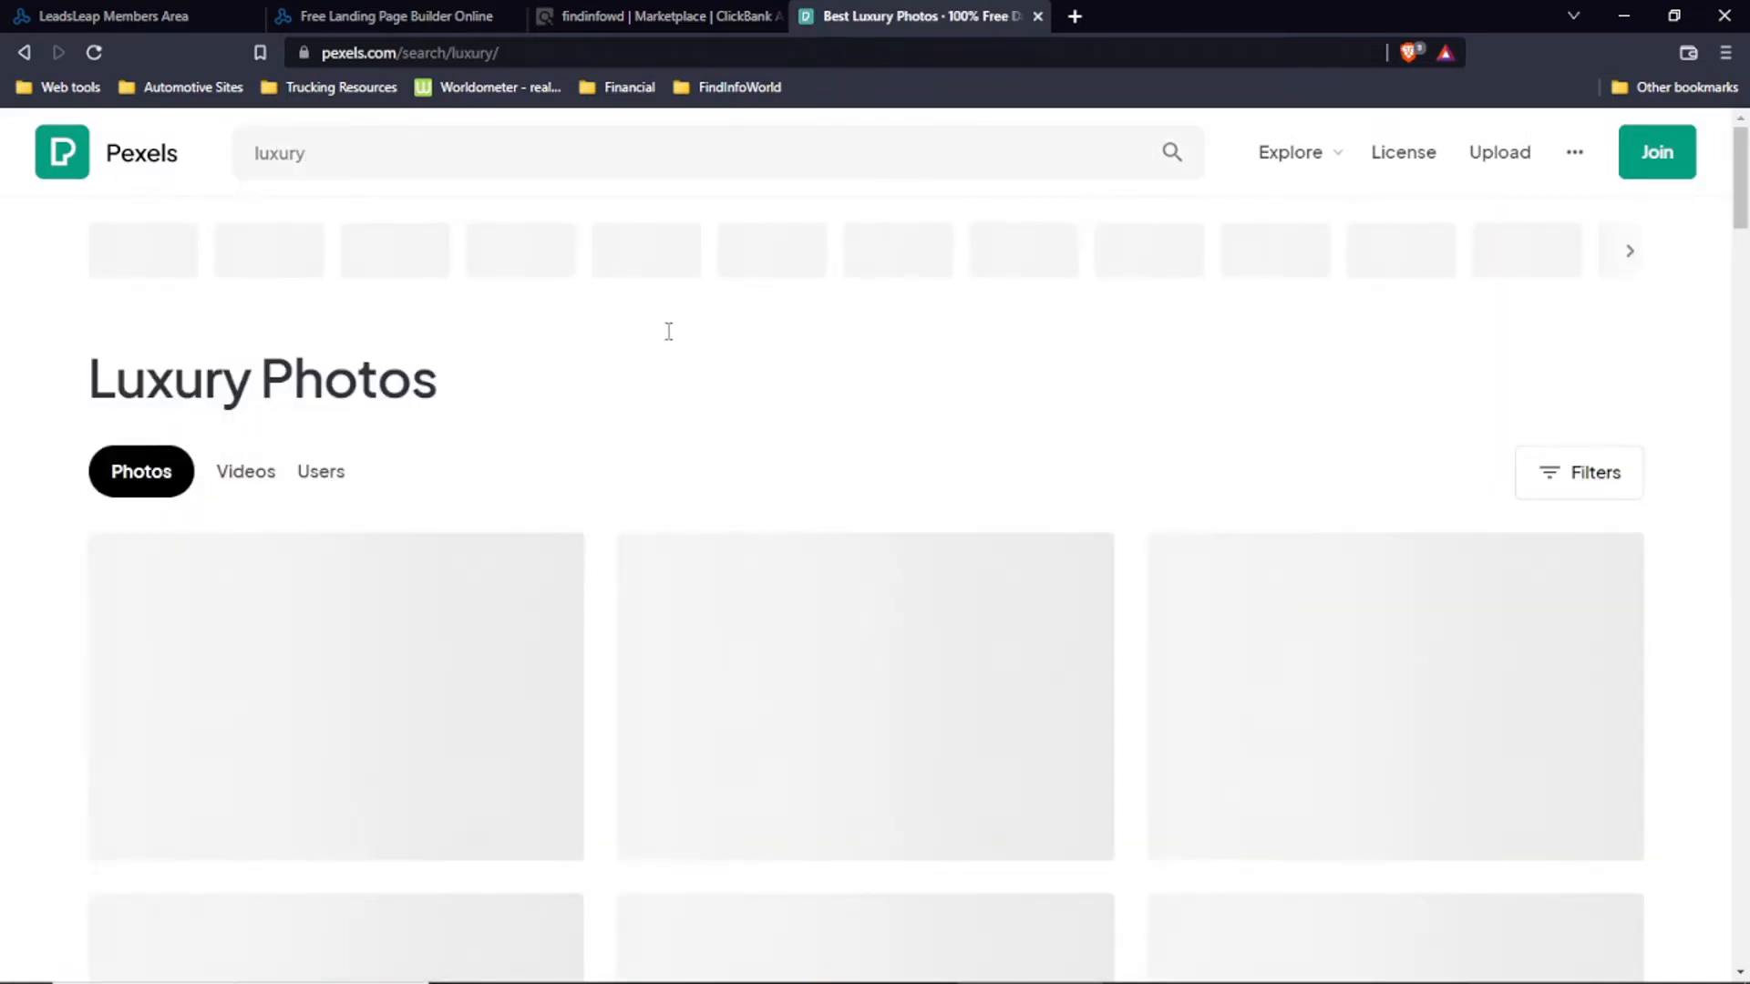
scroll(619, 580, down, 1)
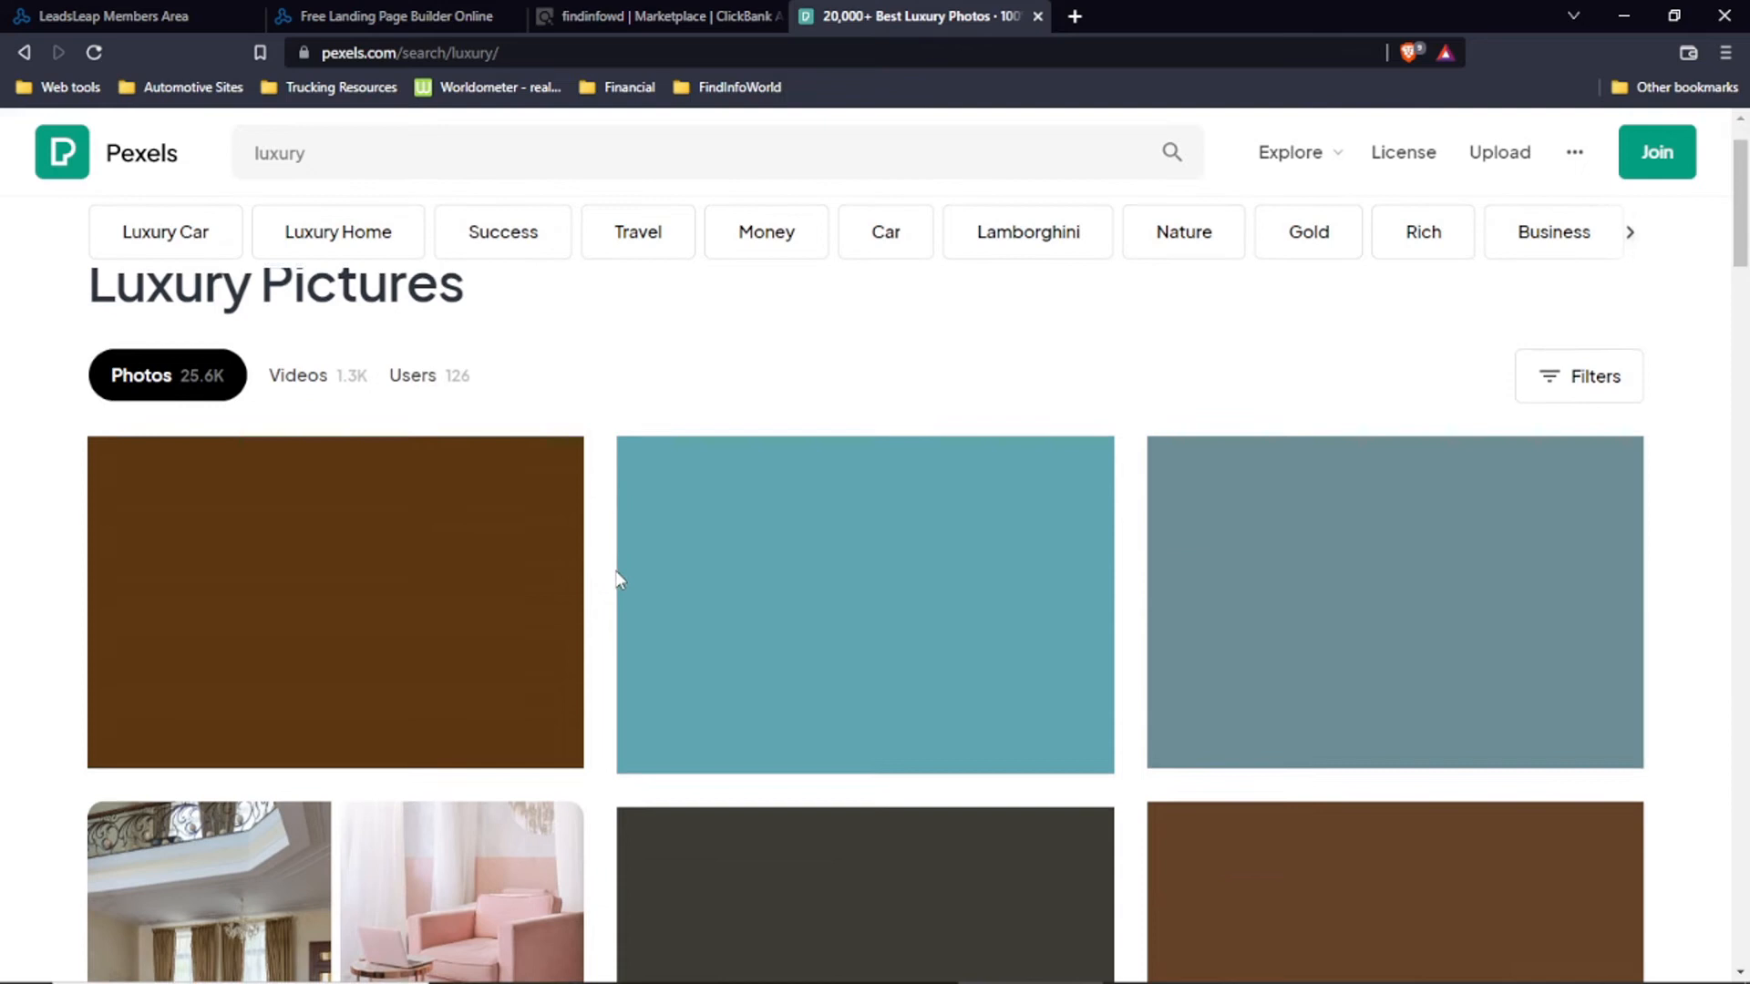
scroll(618, 579, down, 5)
scroll(619, 579, up, 3)
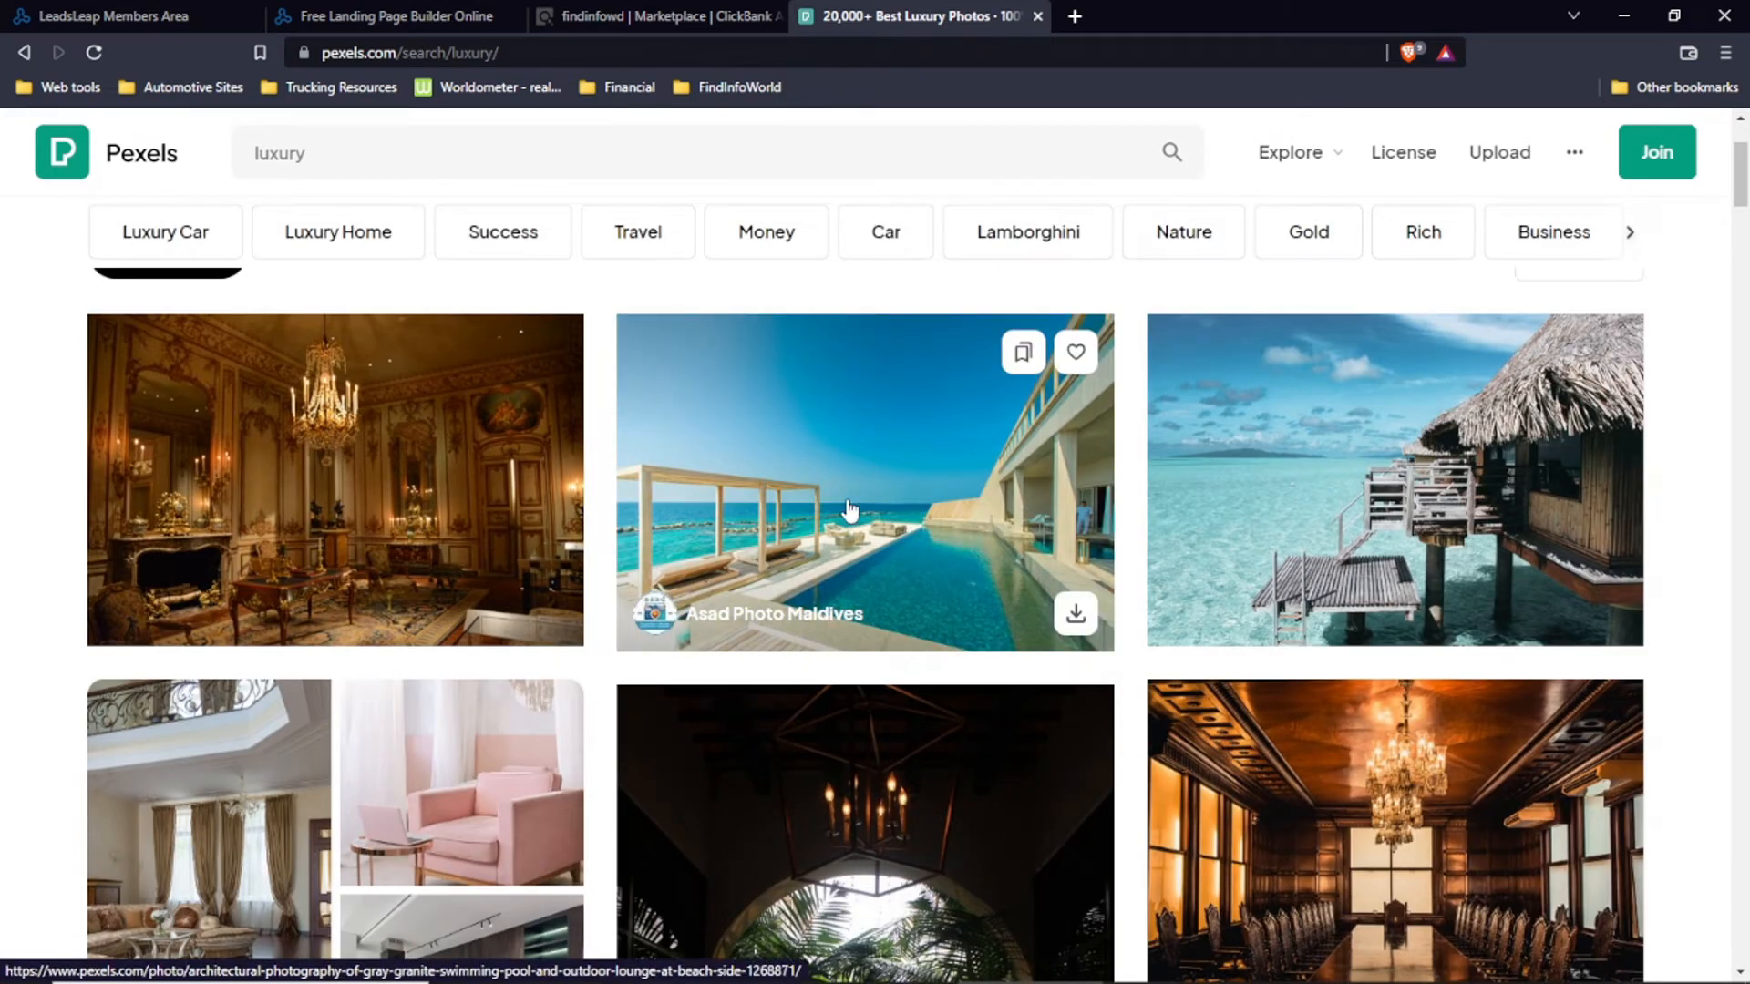
Step: Preview the photo of the beachside swimming pool and outdoor lounge, and return to the luxury results
click(900, 488)
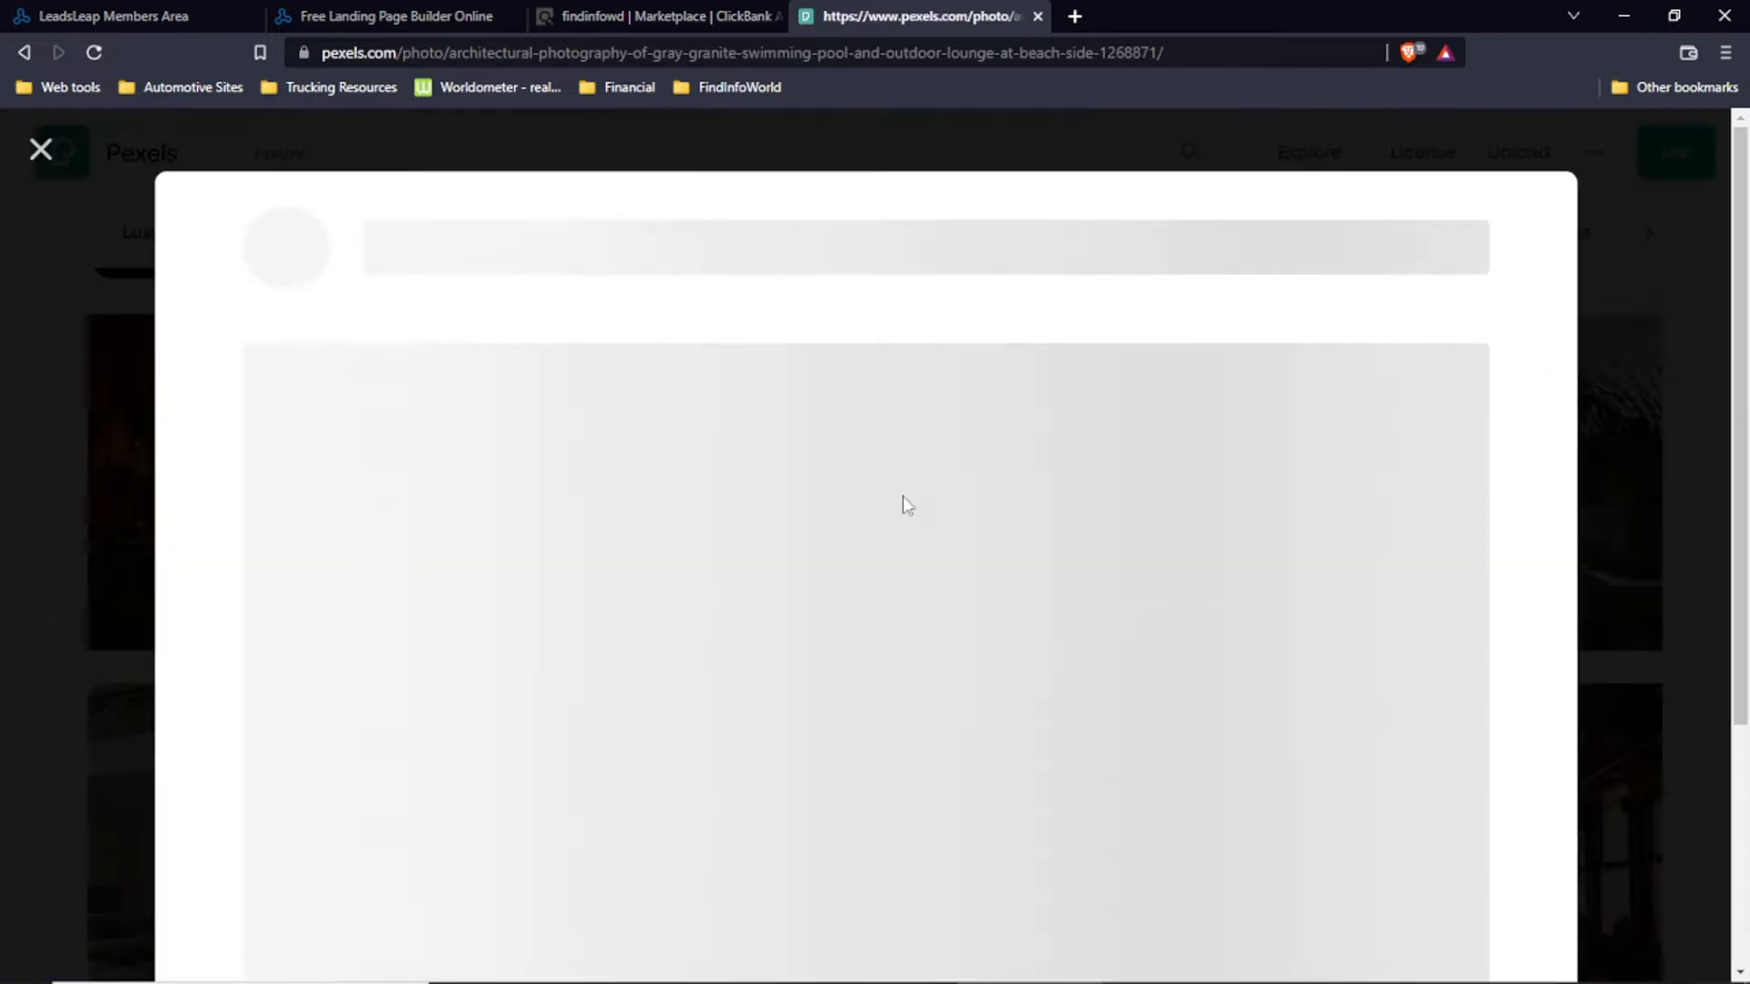
scroll(1530, 424, down, 3)
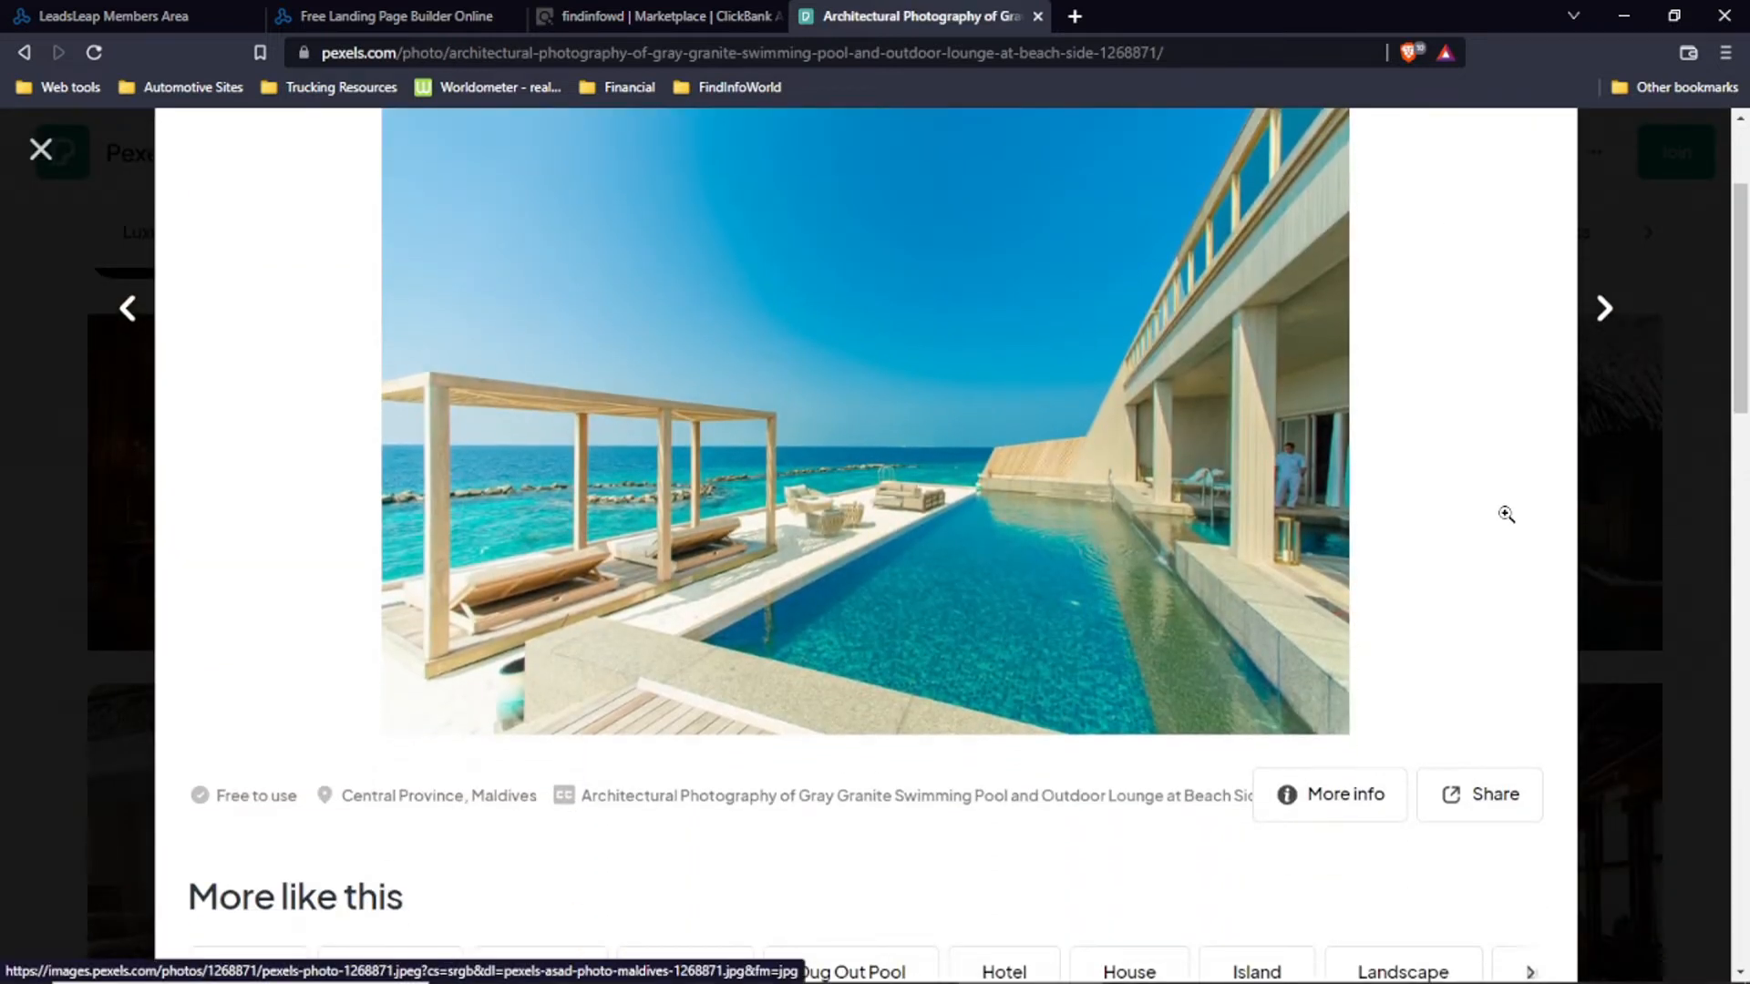
scroll(1508, 511, up, 3)
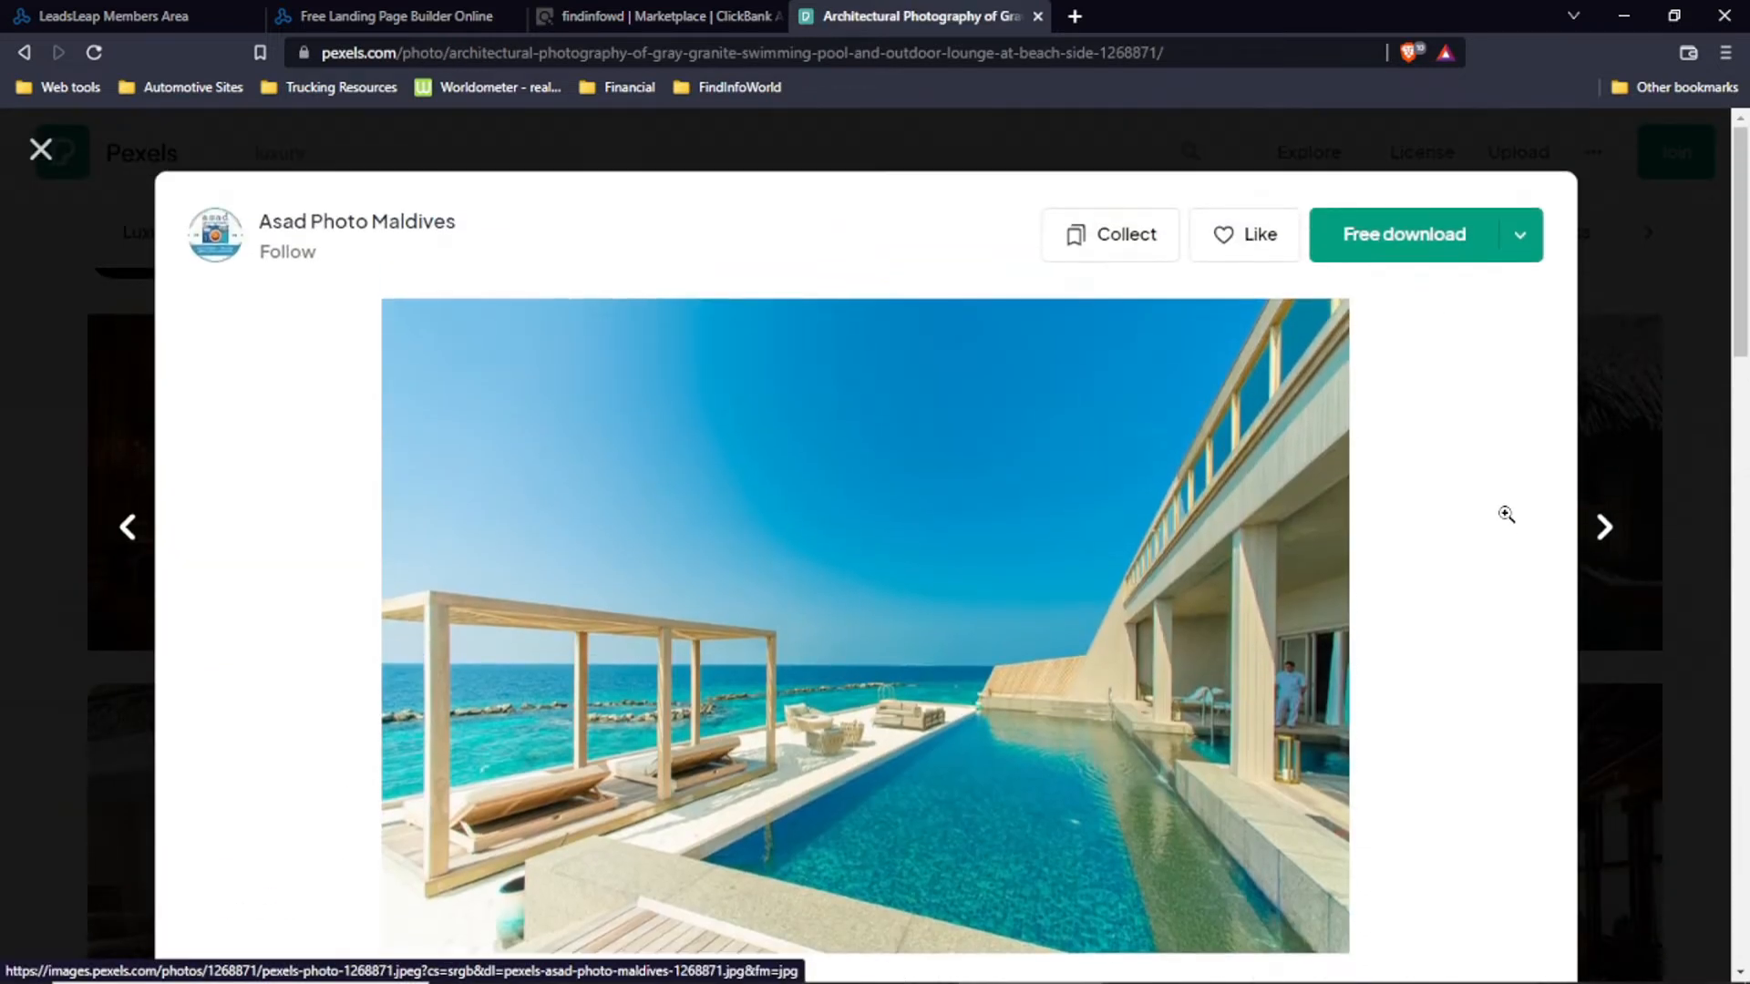
click(40, 149)
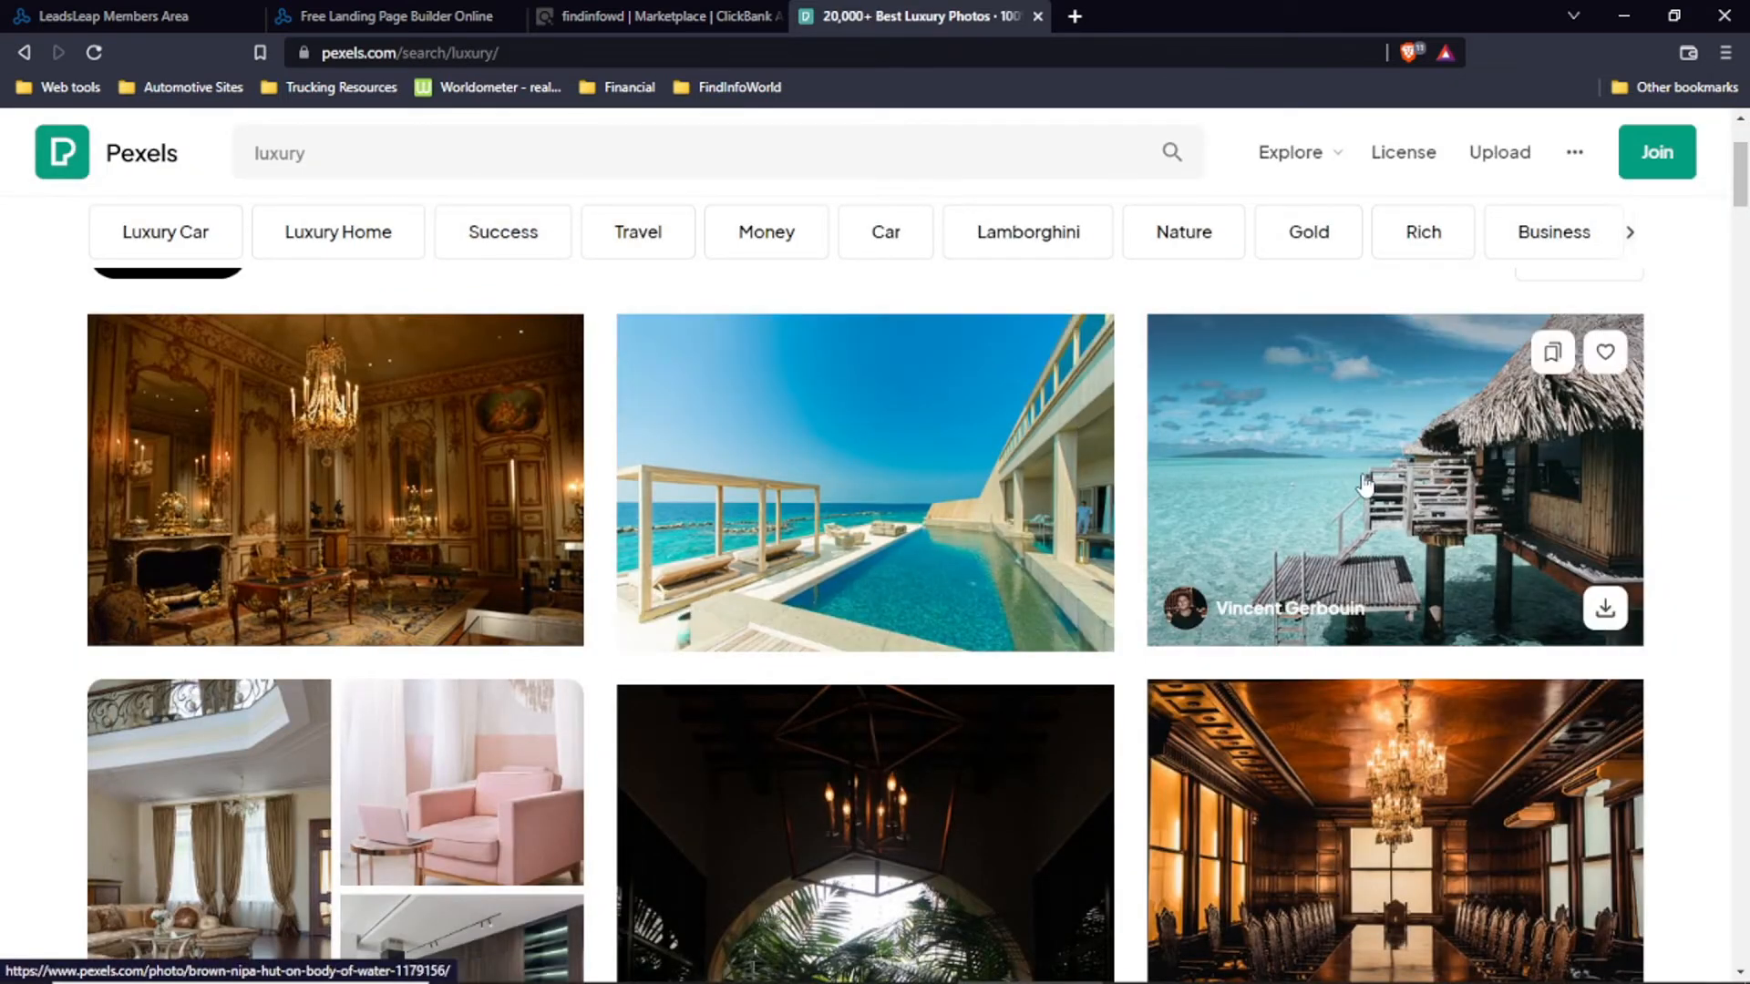
Step: Preview the photo of the brown nipa hut on the water, and return to the luxury results
click(1464, 483)
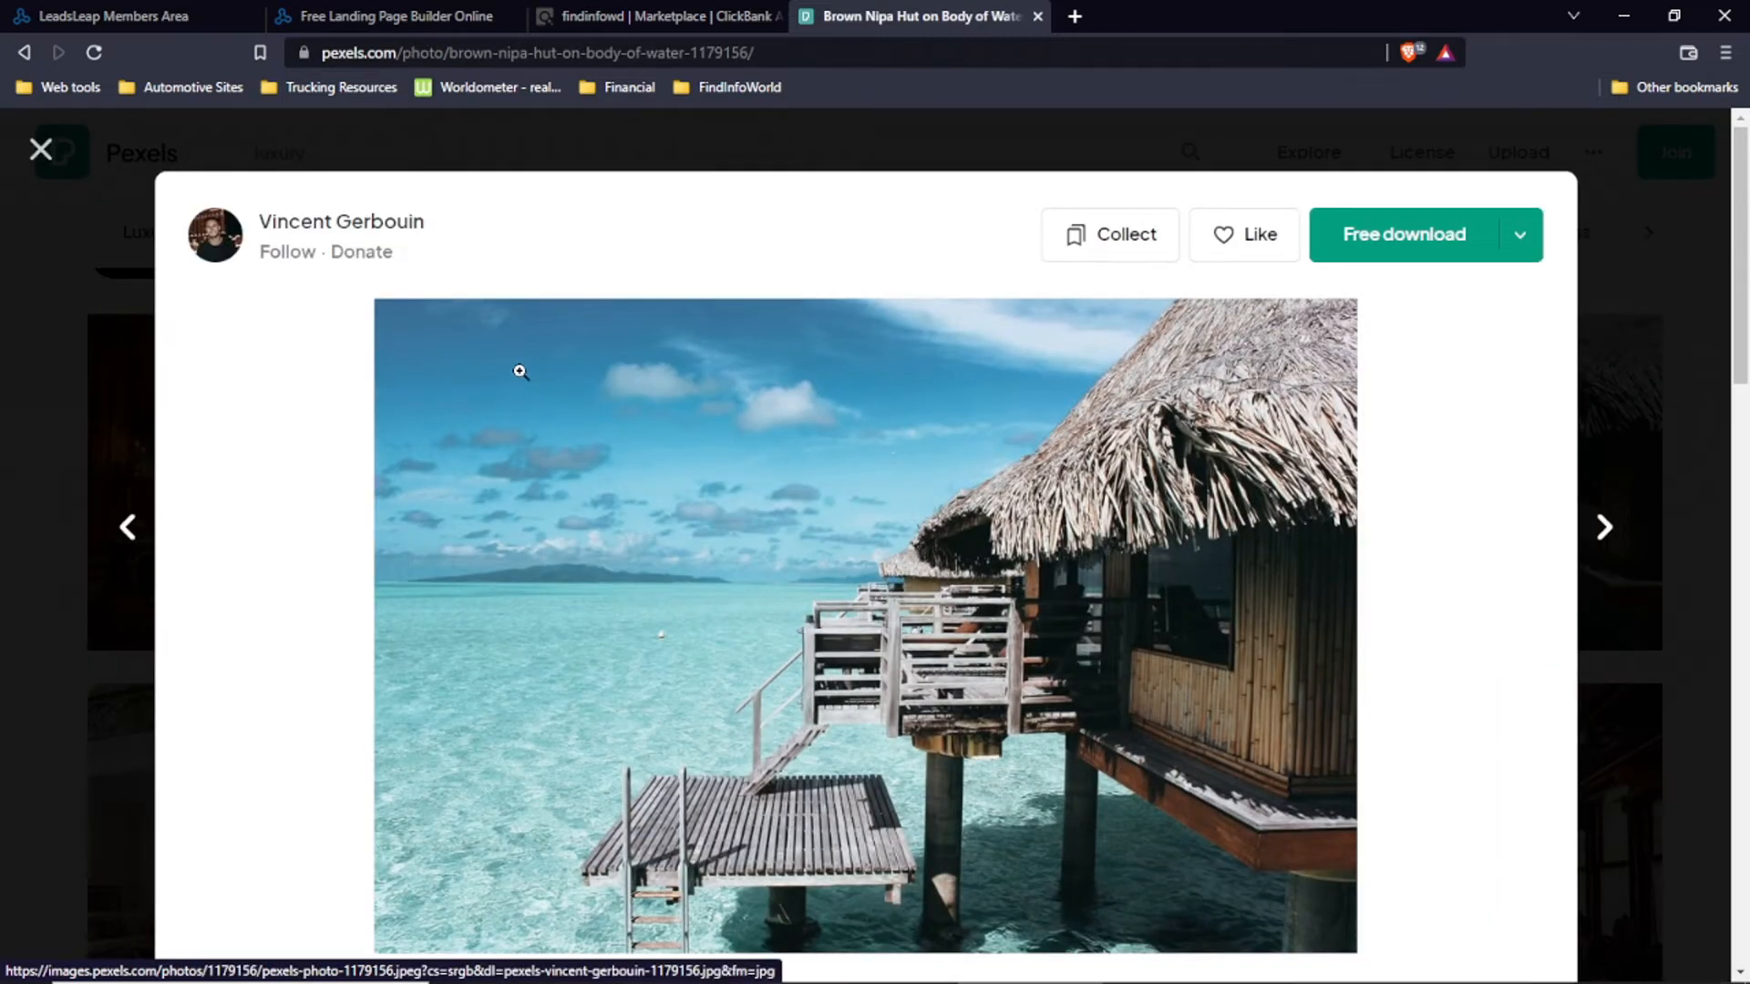
scroll(522, 373, down, 3)
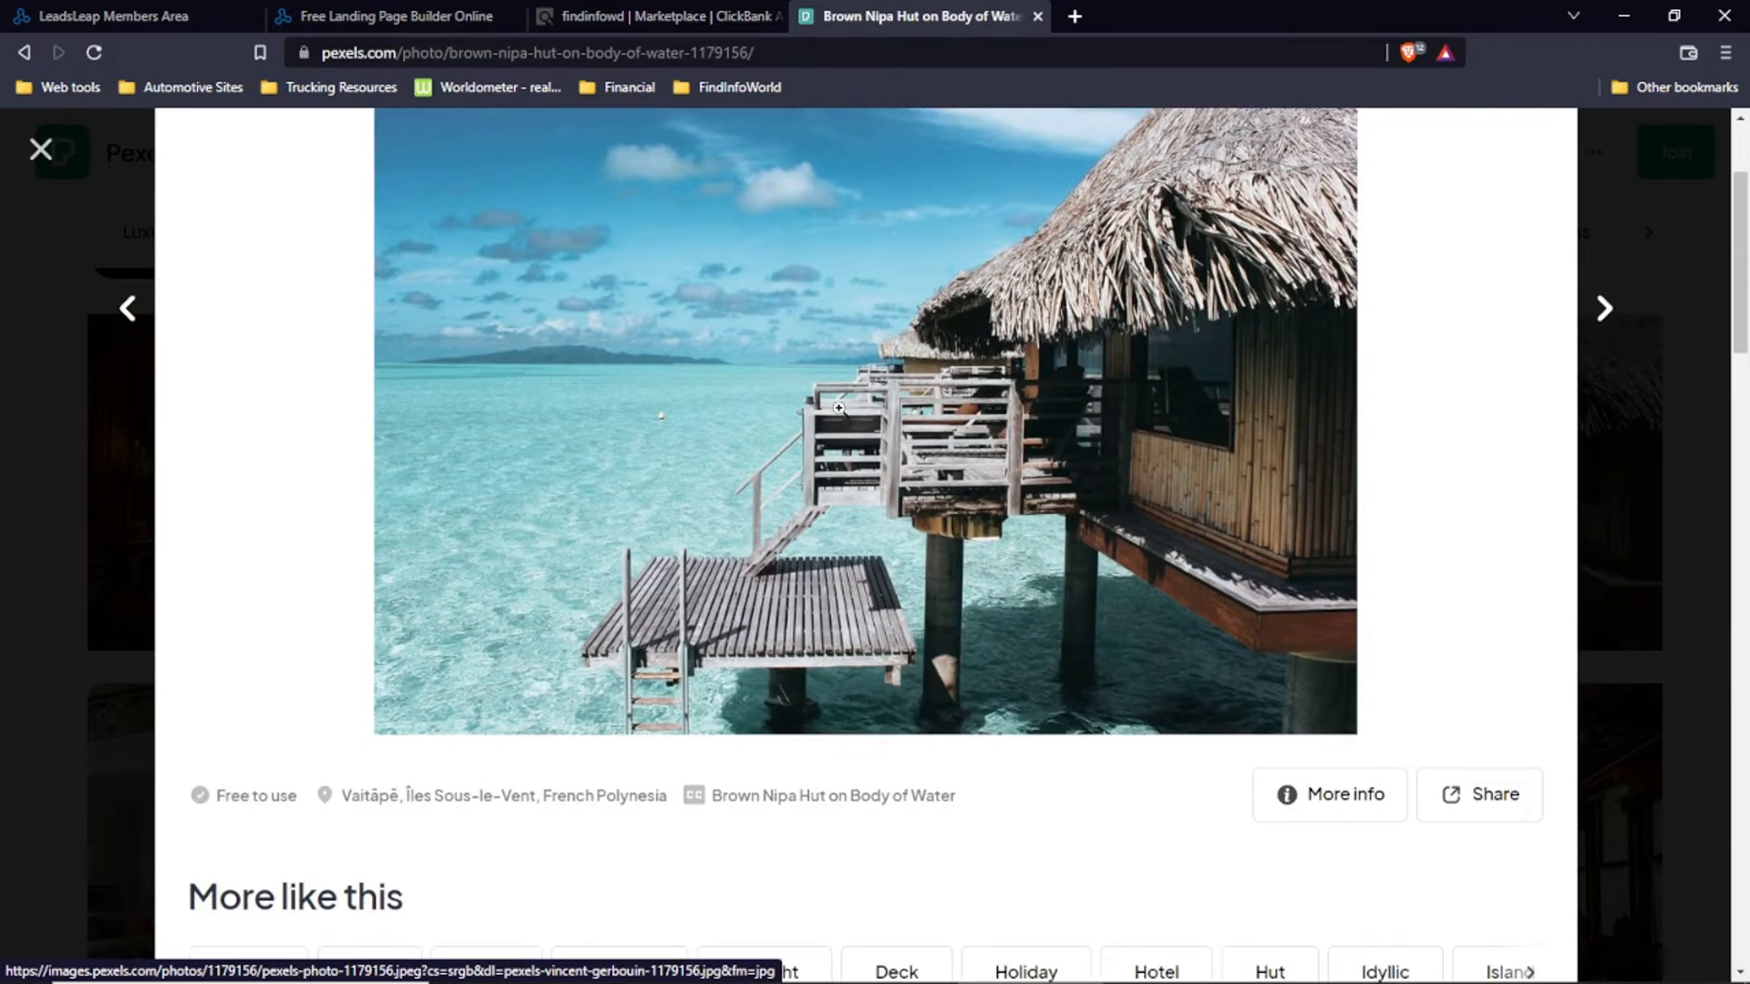
scroll(905, 411, up, 3)
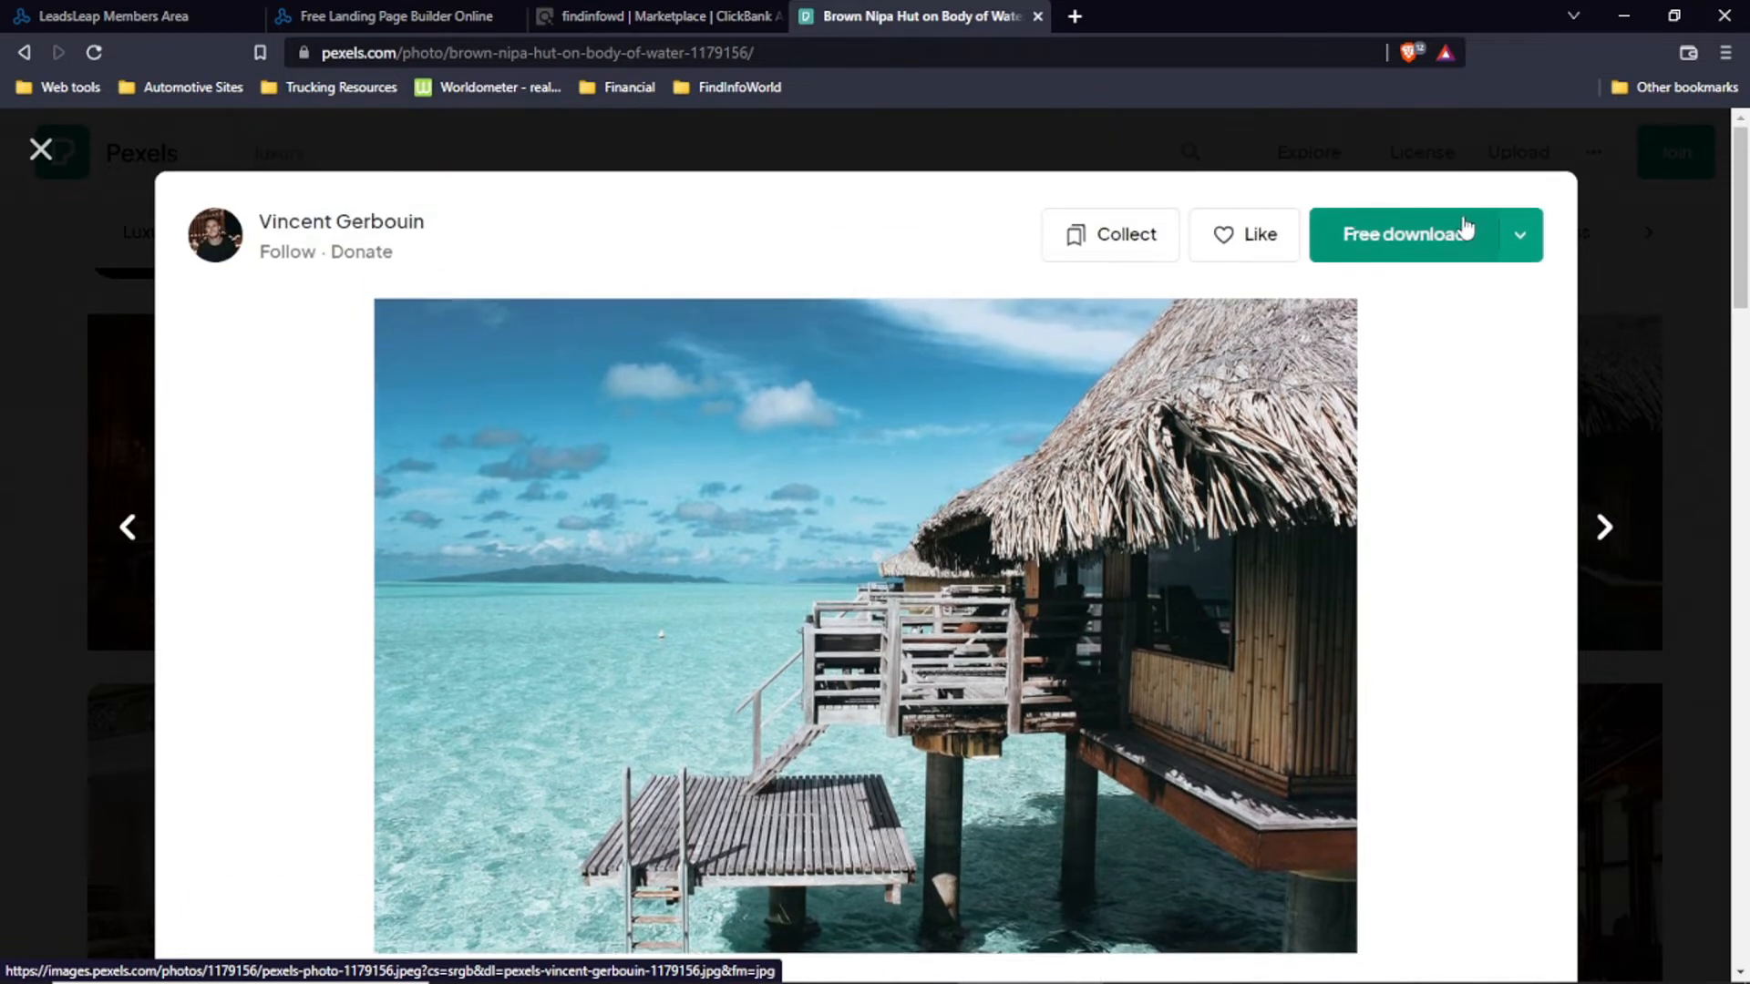
click(40, 149)
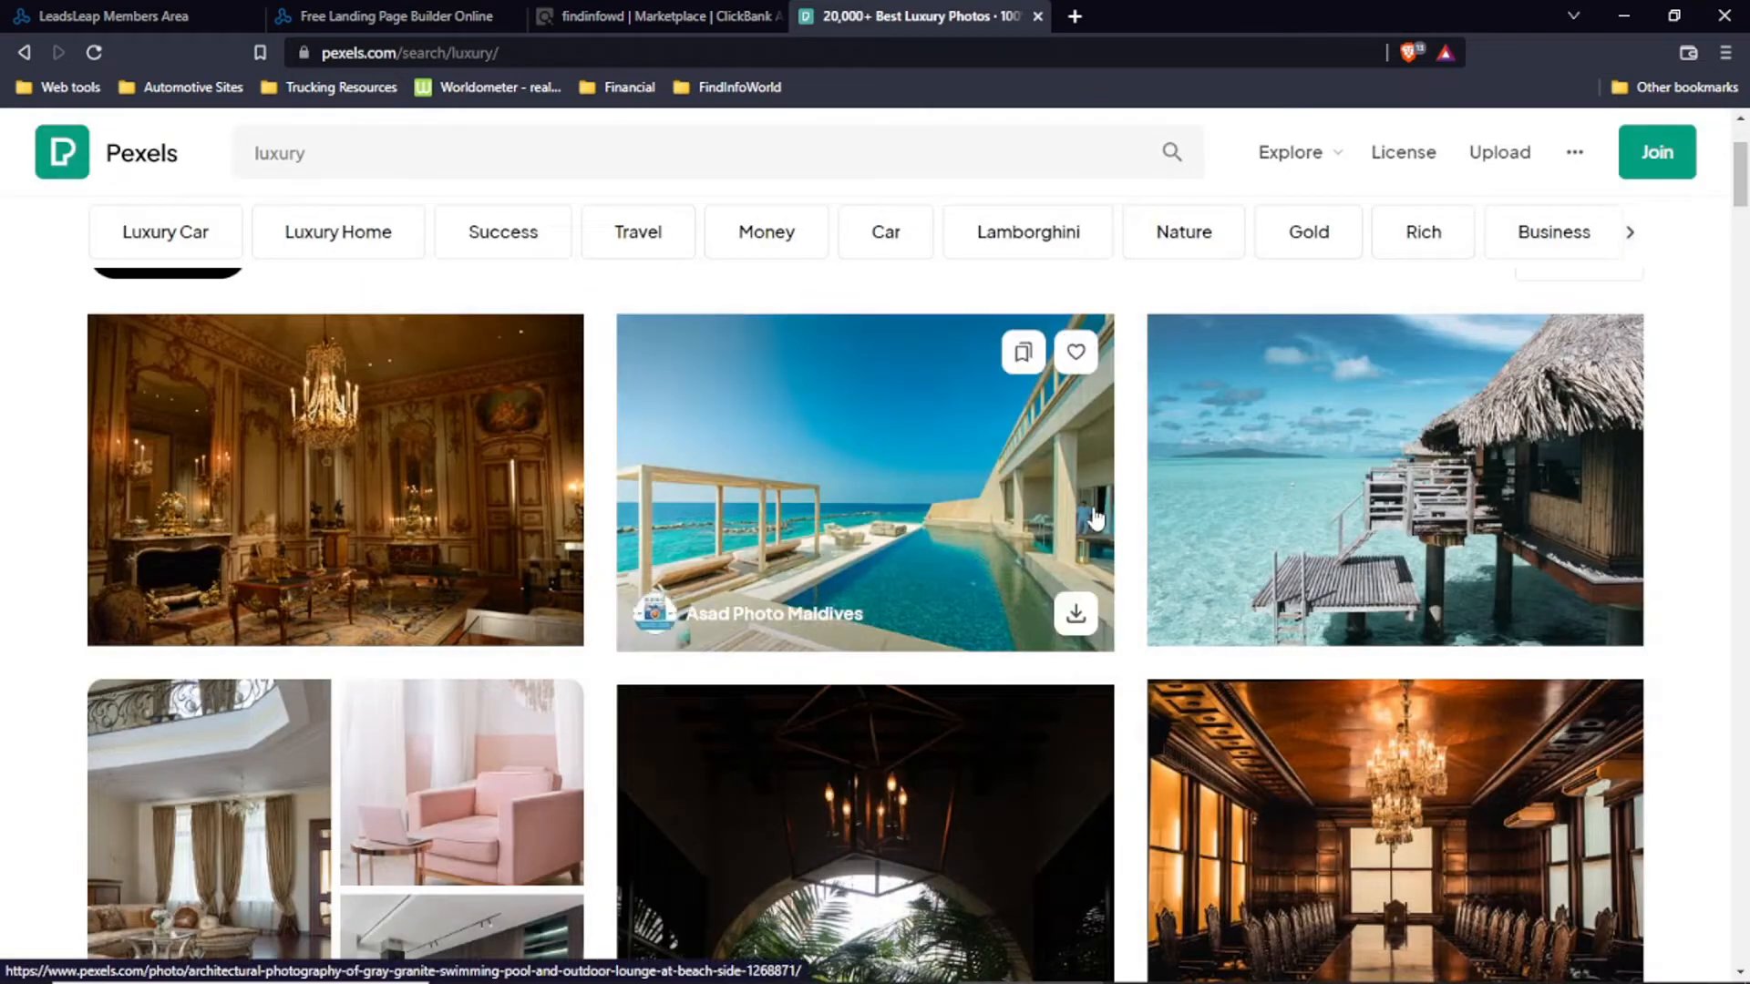
Step: Look through more of the luxury photo results on Pexels for a suitable landing page background
scroll(1129, 521, down, 5)
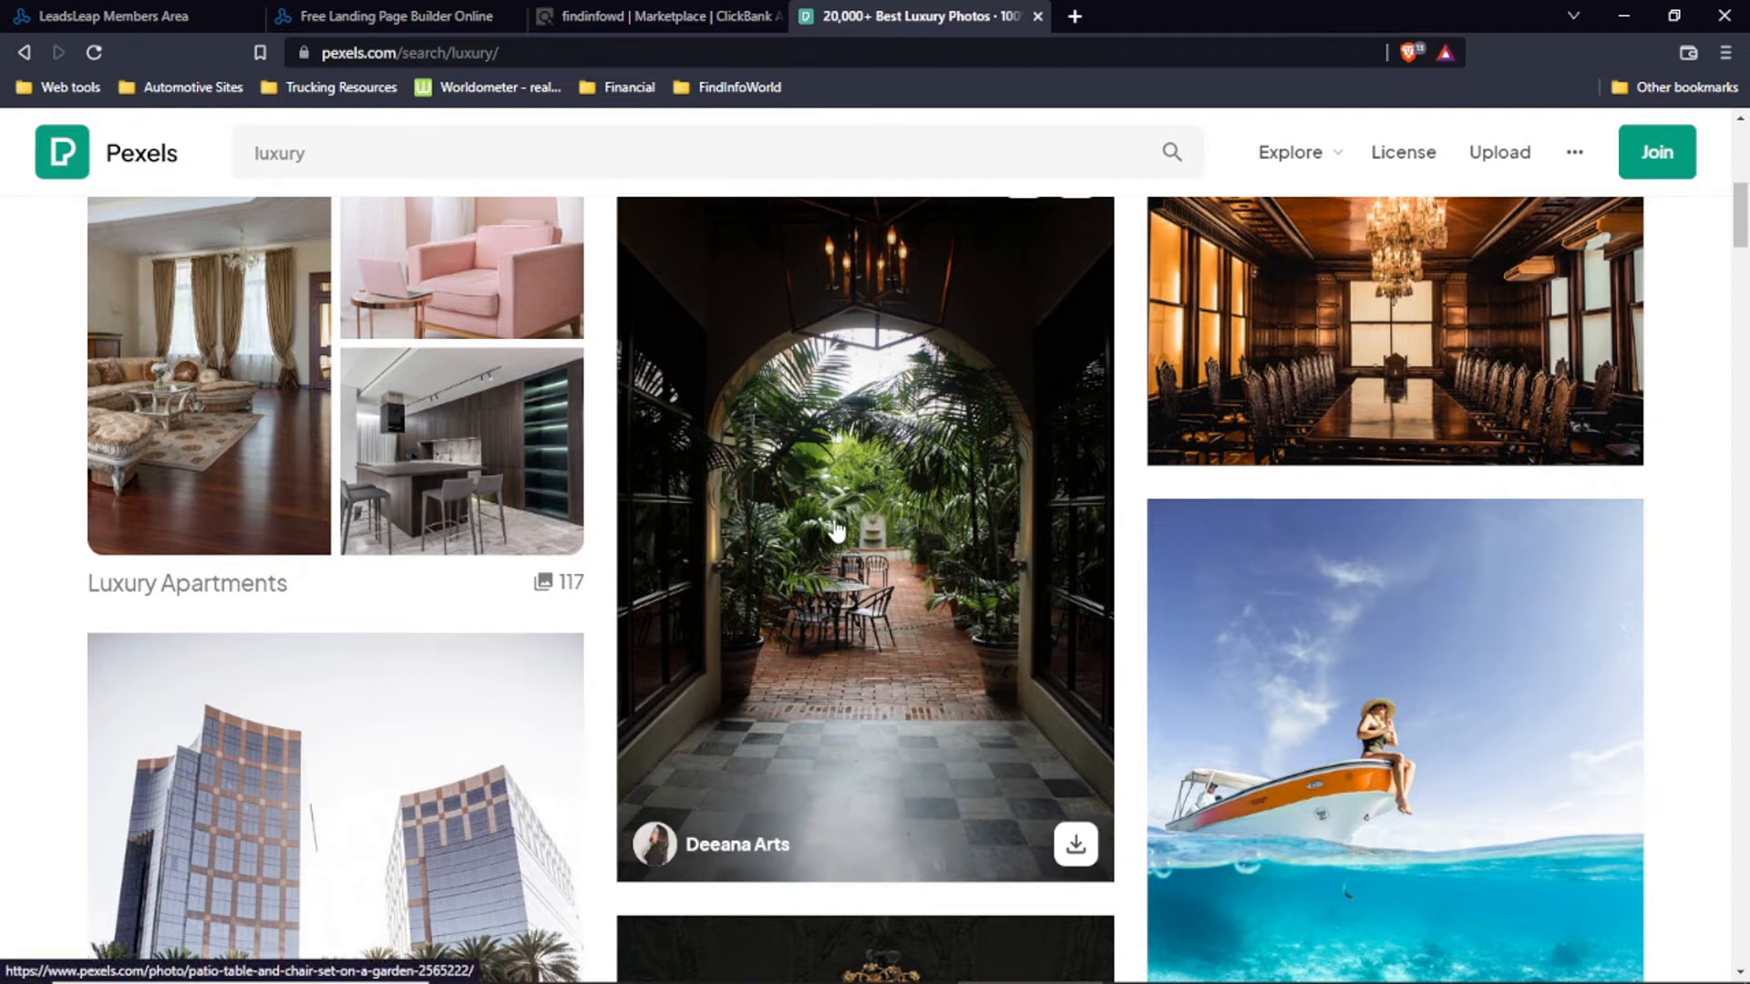
scroll(1138, 504, down, 3)
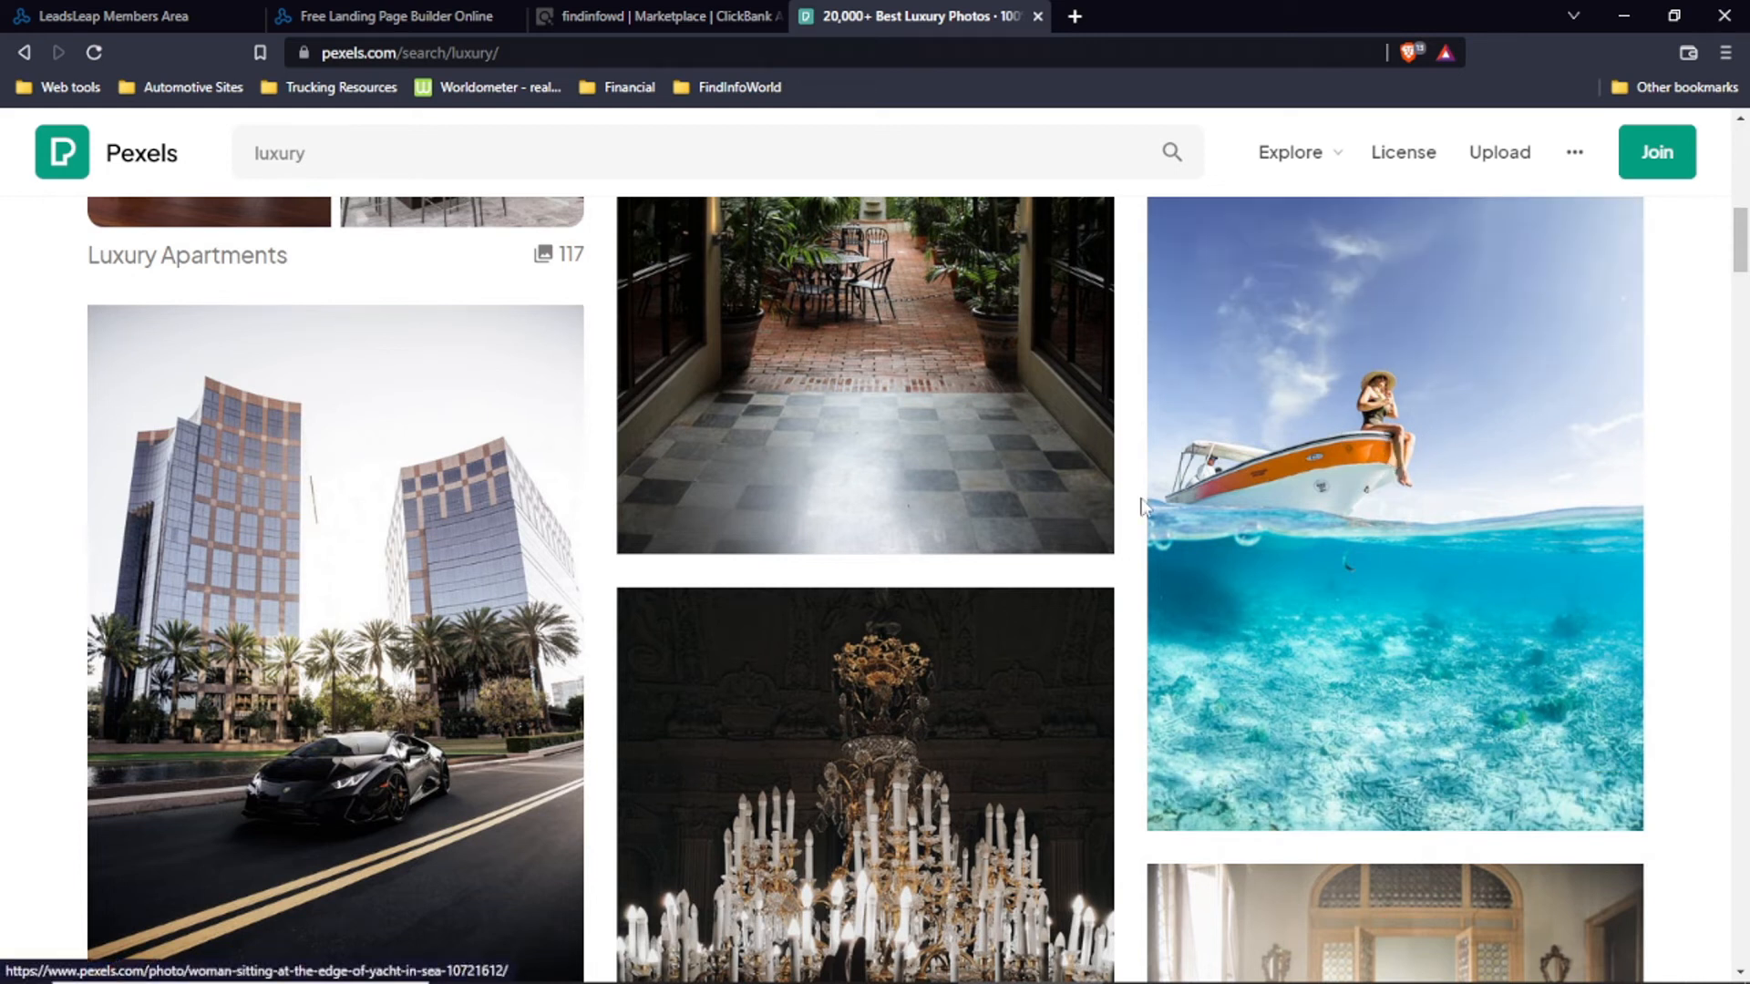
scroll(1144, 507, down, 2)
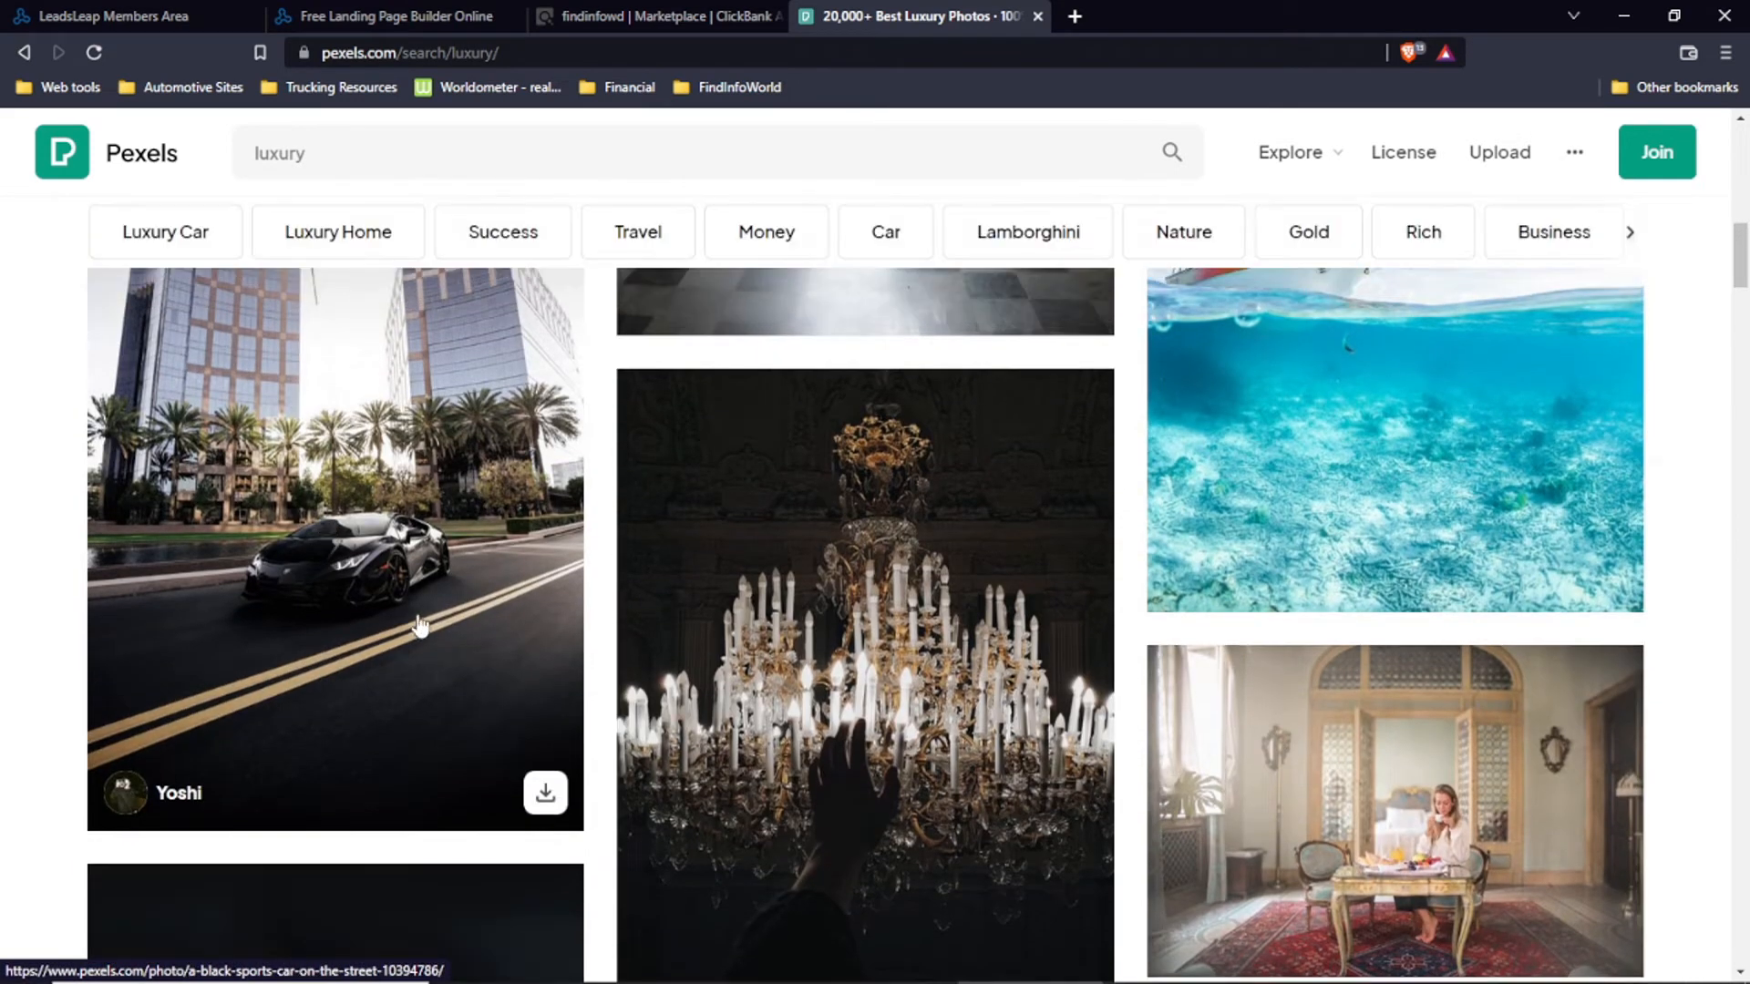
scroll(392, 652, up, 1)
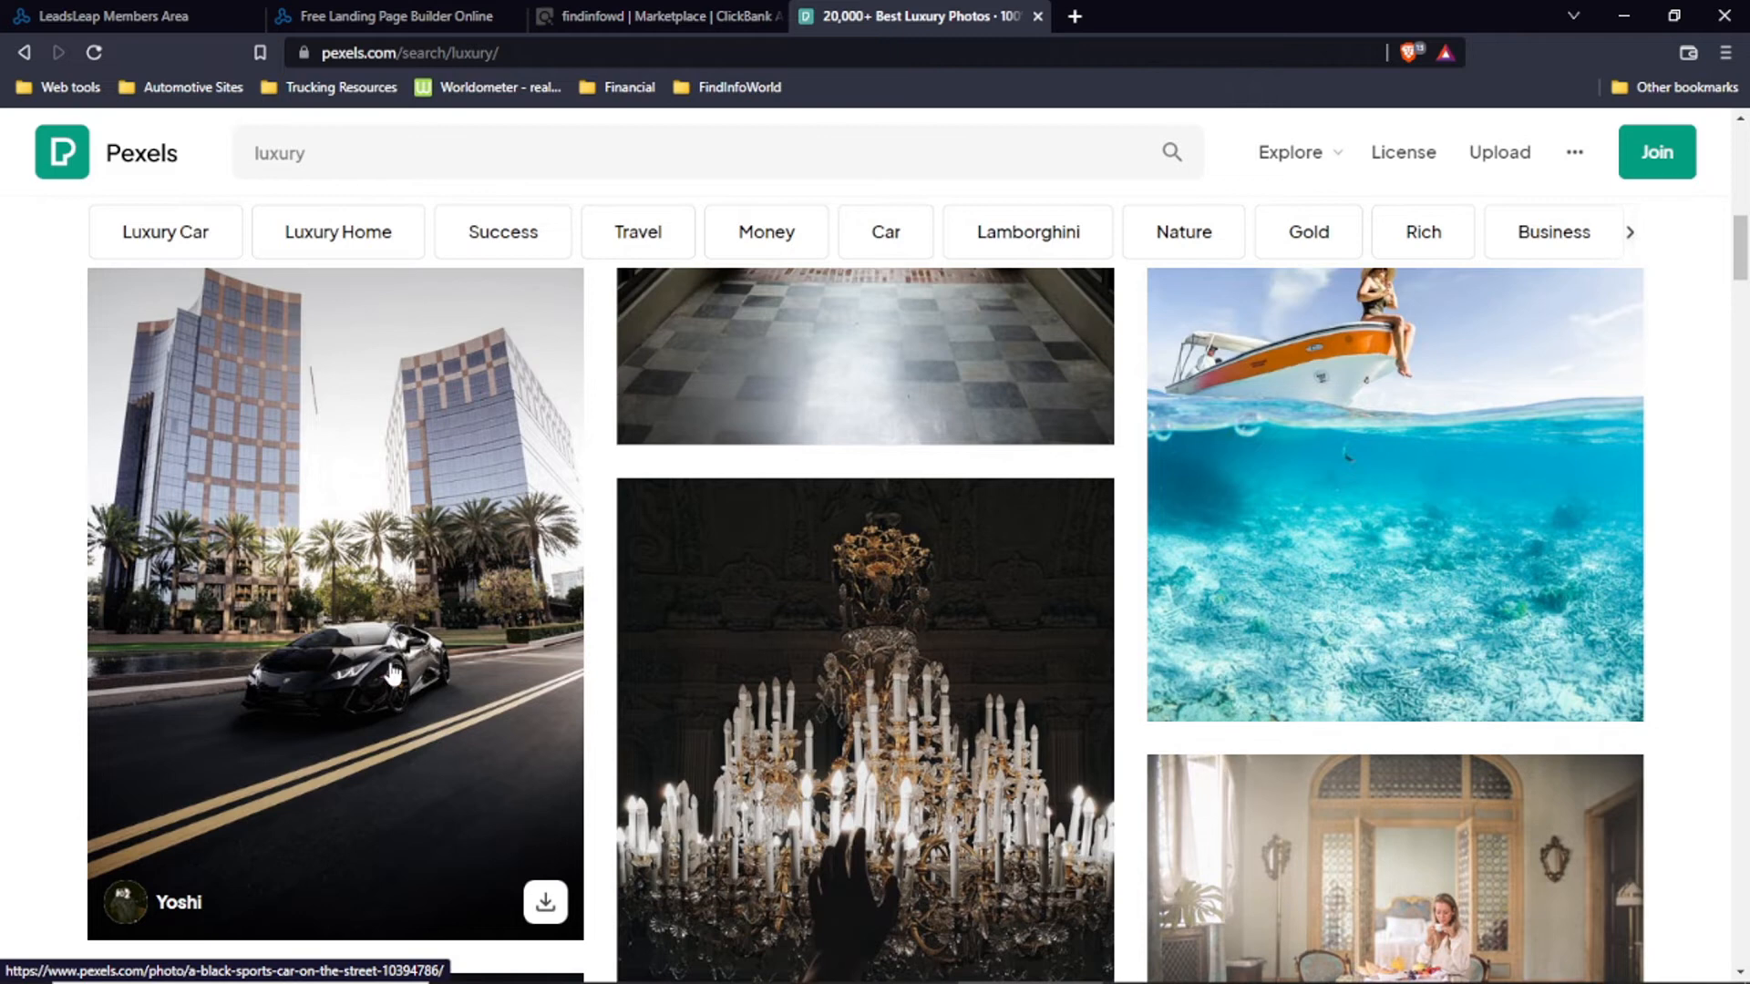
scroll(392, 675, down, 4)
scroll(497, 627, down, 4)
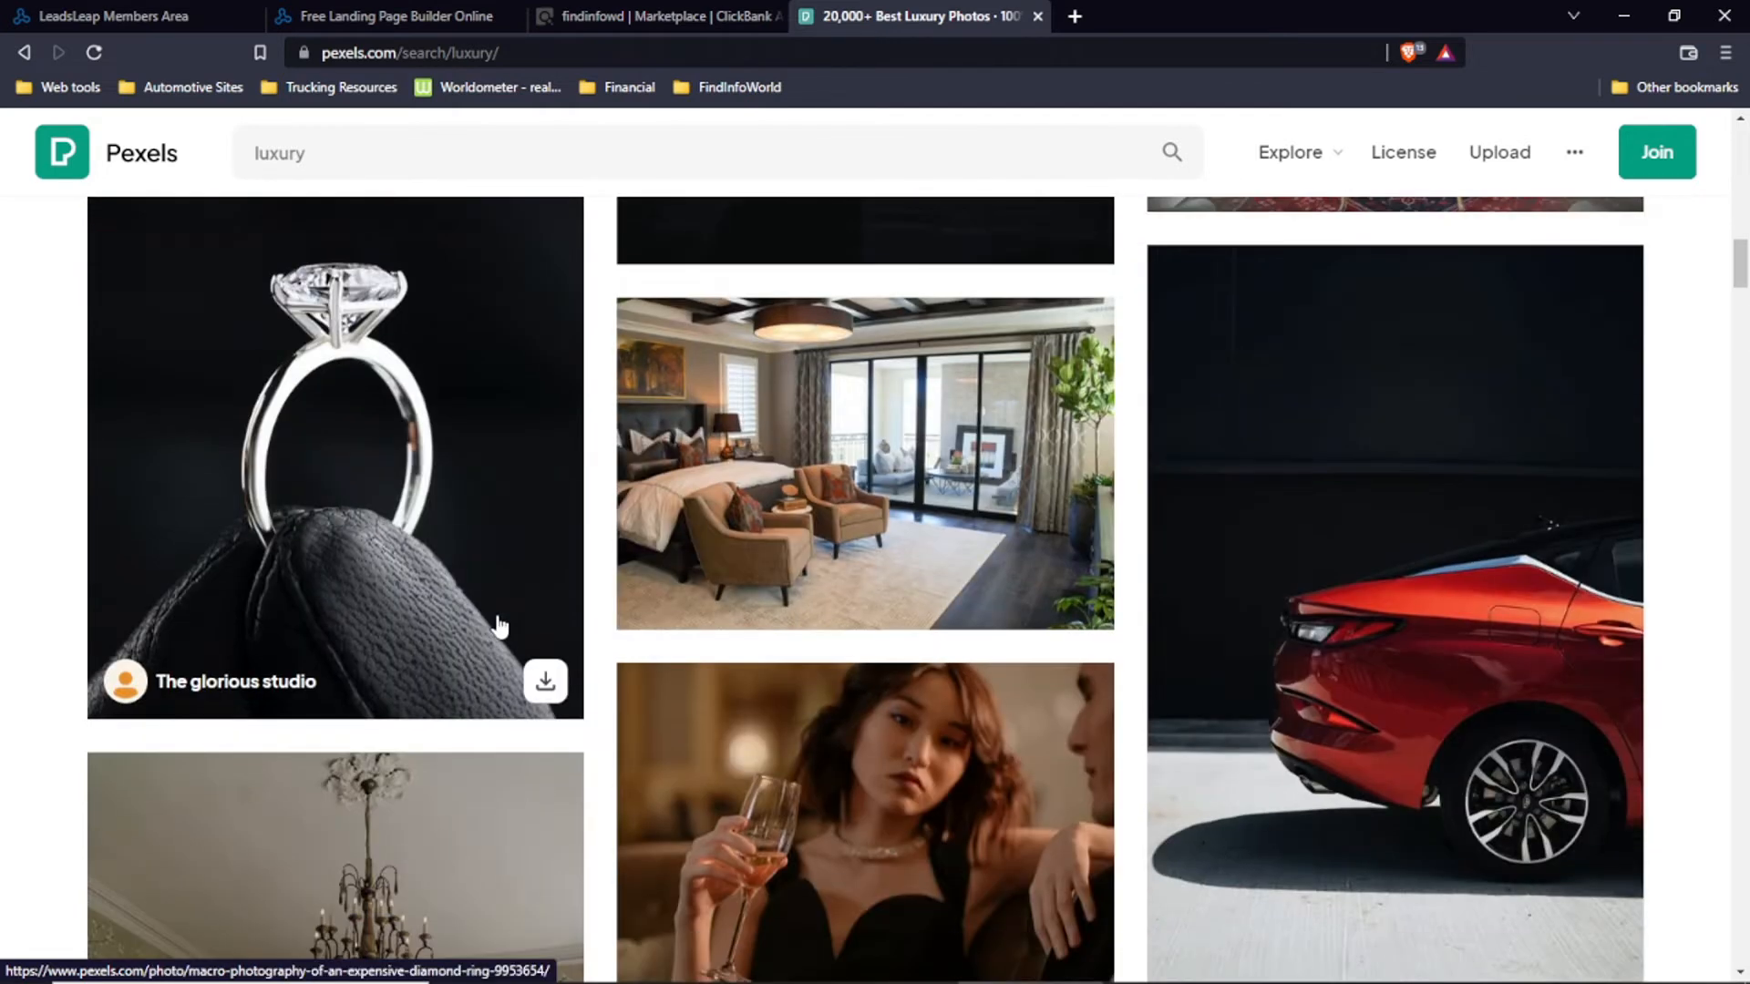
scroll(793, 598, down, 2)
scroll(1137, 594, down, 10)
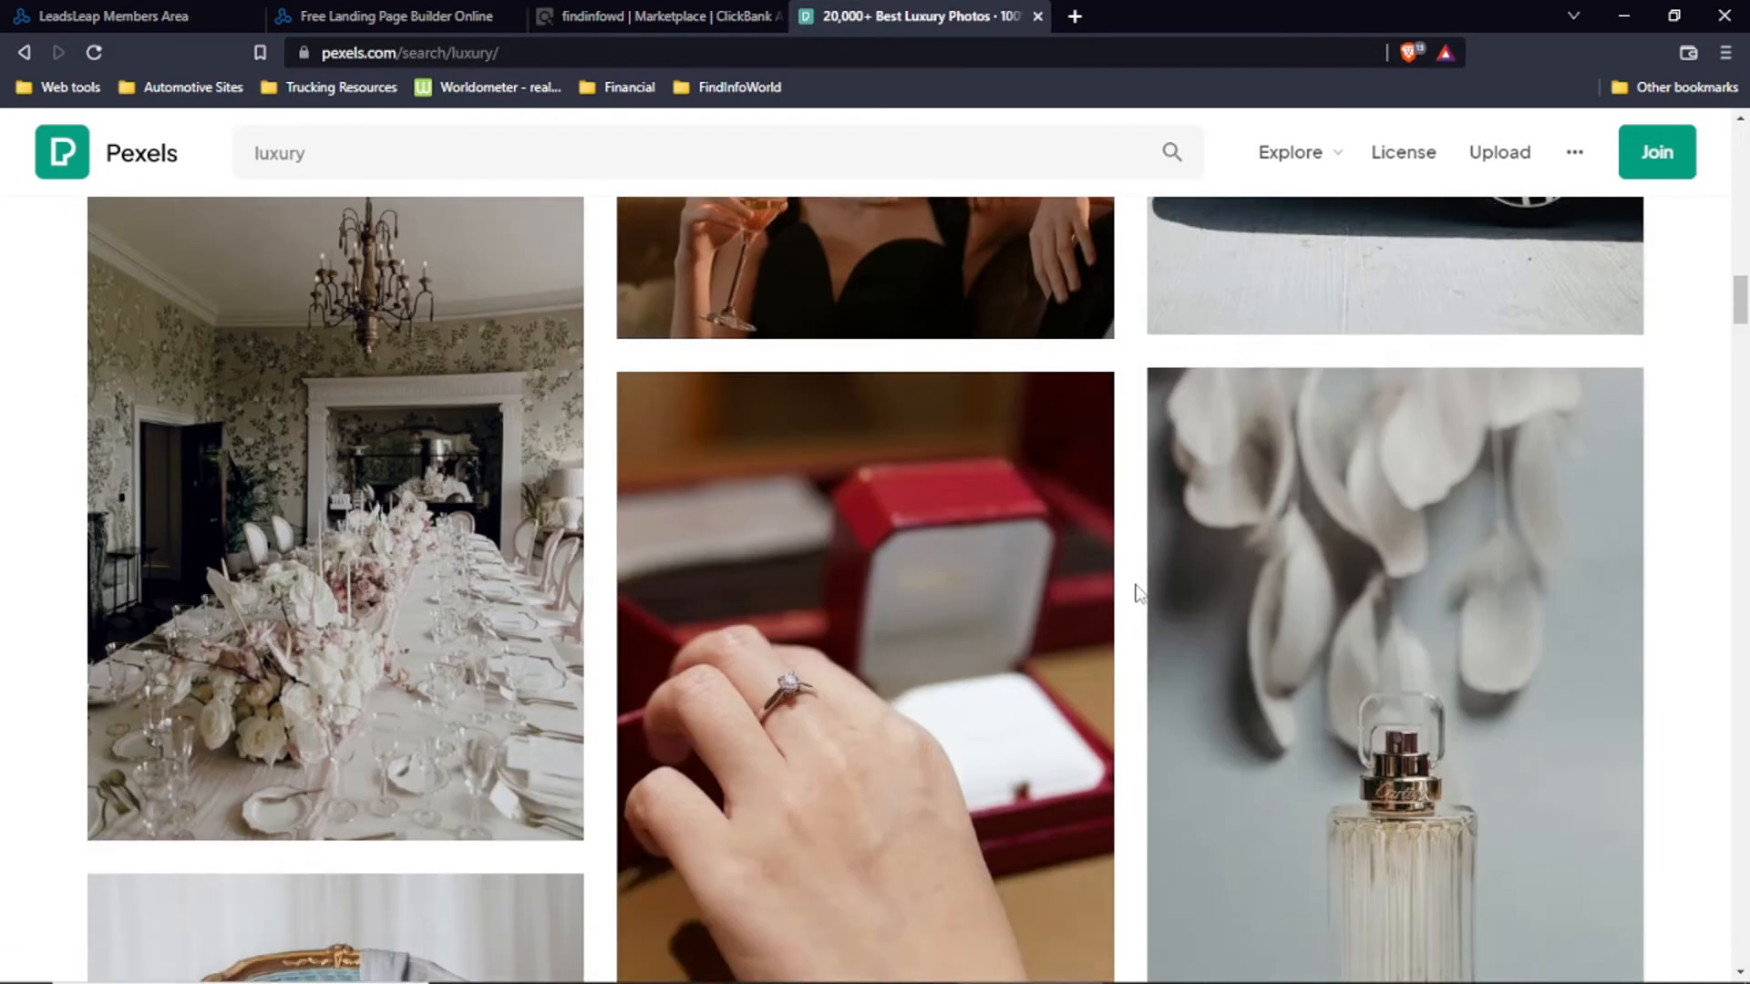
scroll(1127, 608, down, 8)
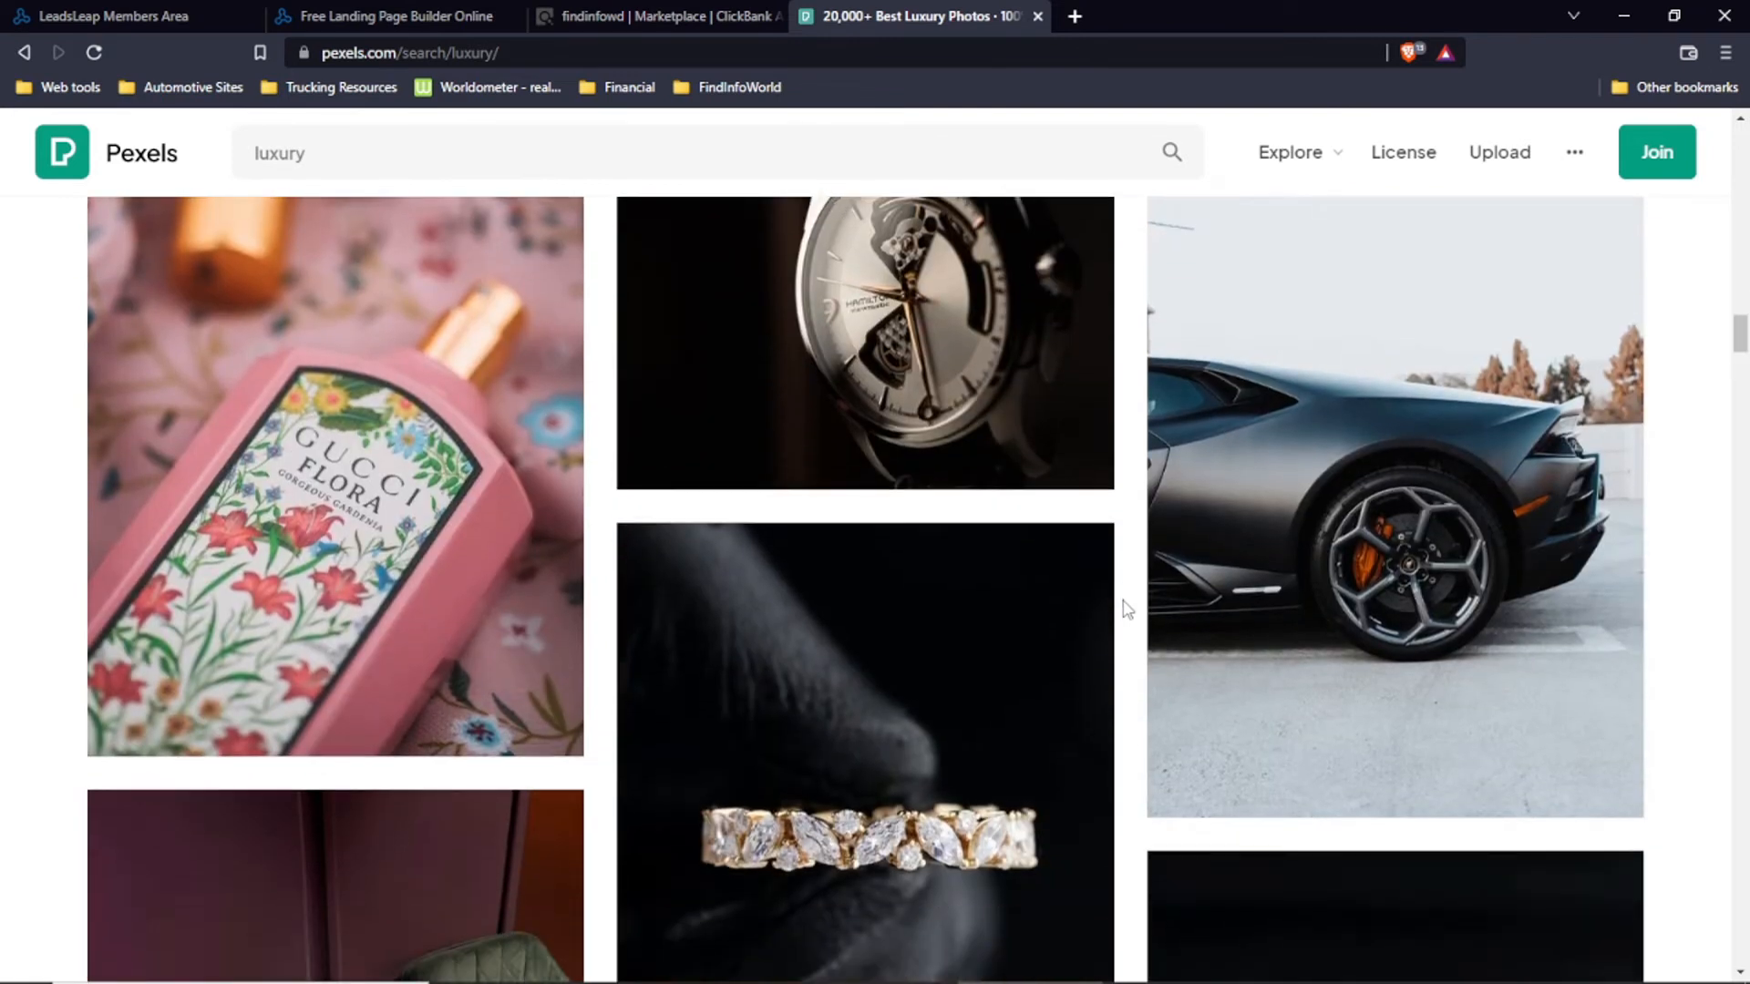
Step: Open the photo of the black sports car's rear wheel and download it as a JPEG to the Downloads folder
mouse_move(1386, 546)
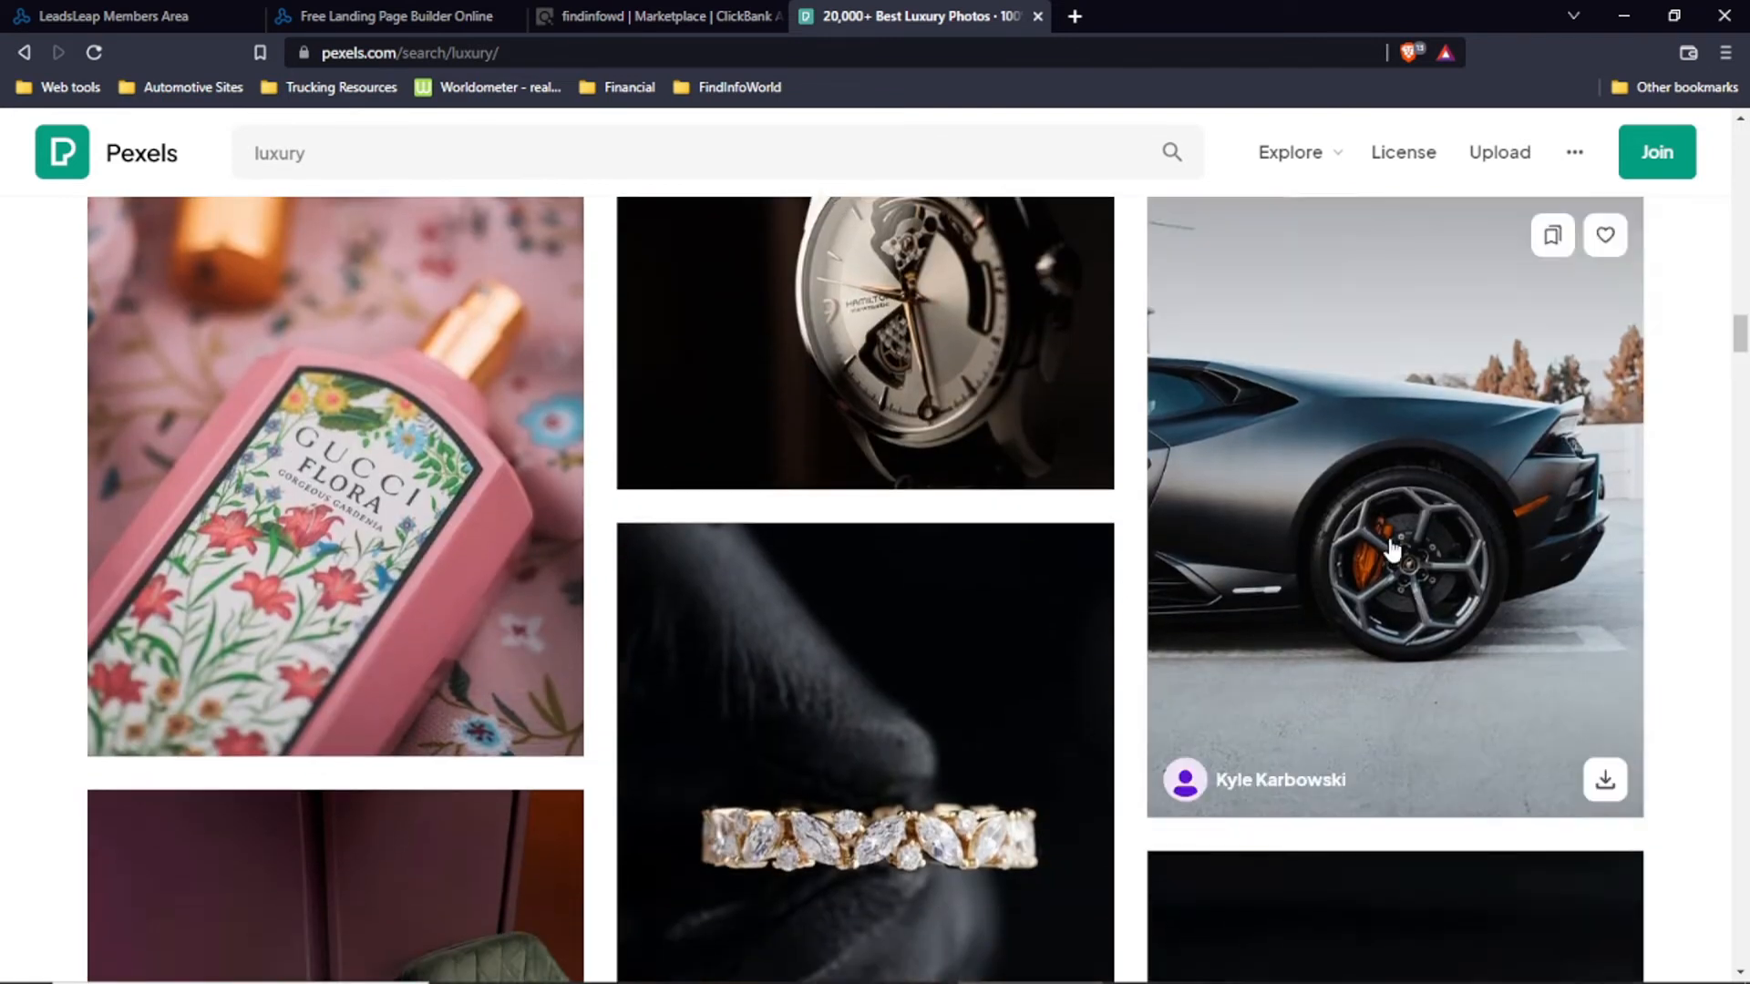
scroll(1395, 556, up, 1)
click(1397, 576)
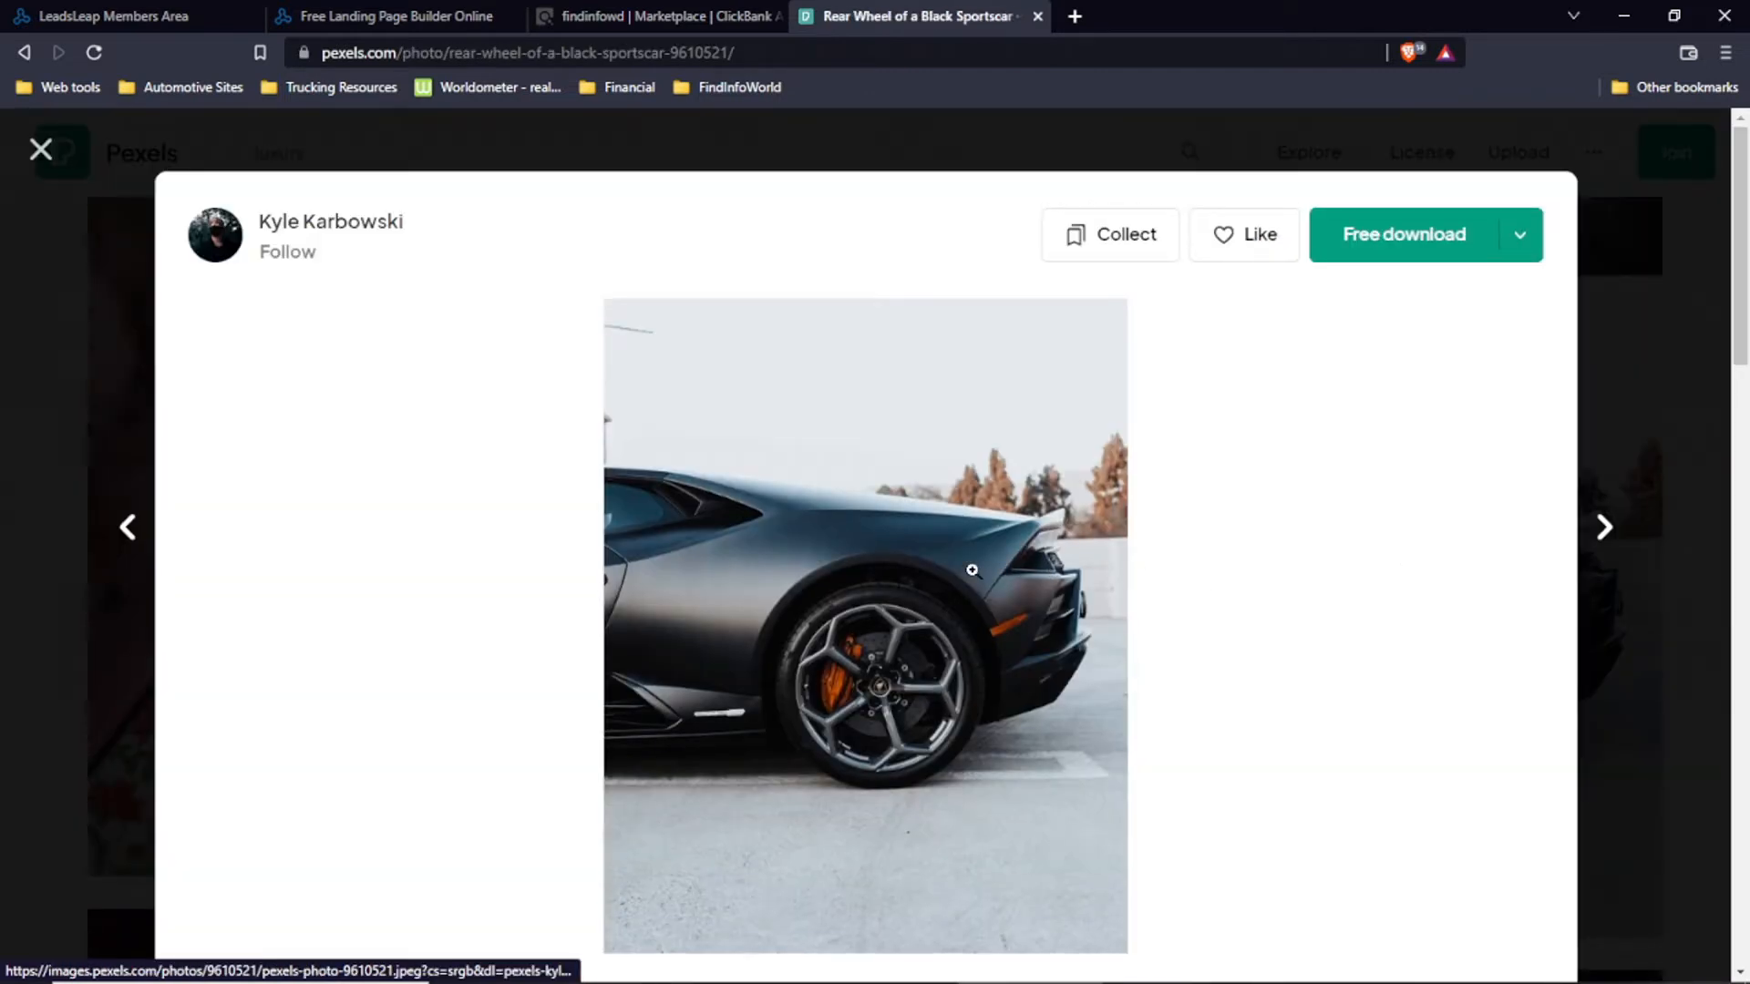
scroll(971, 572, down, 7)
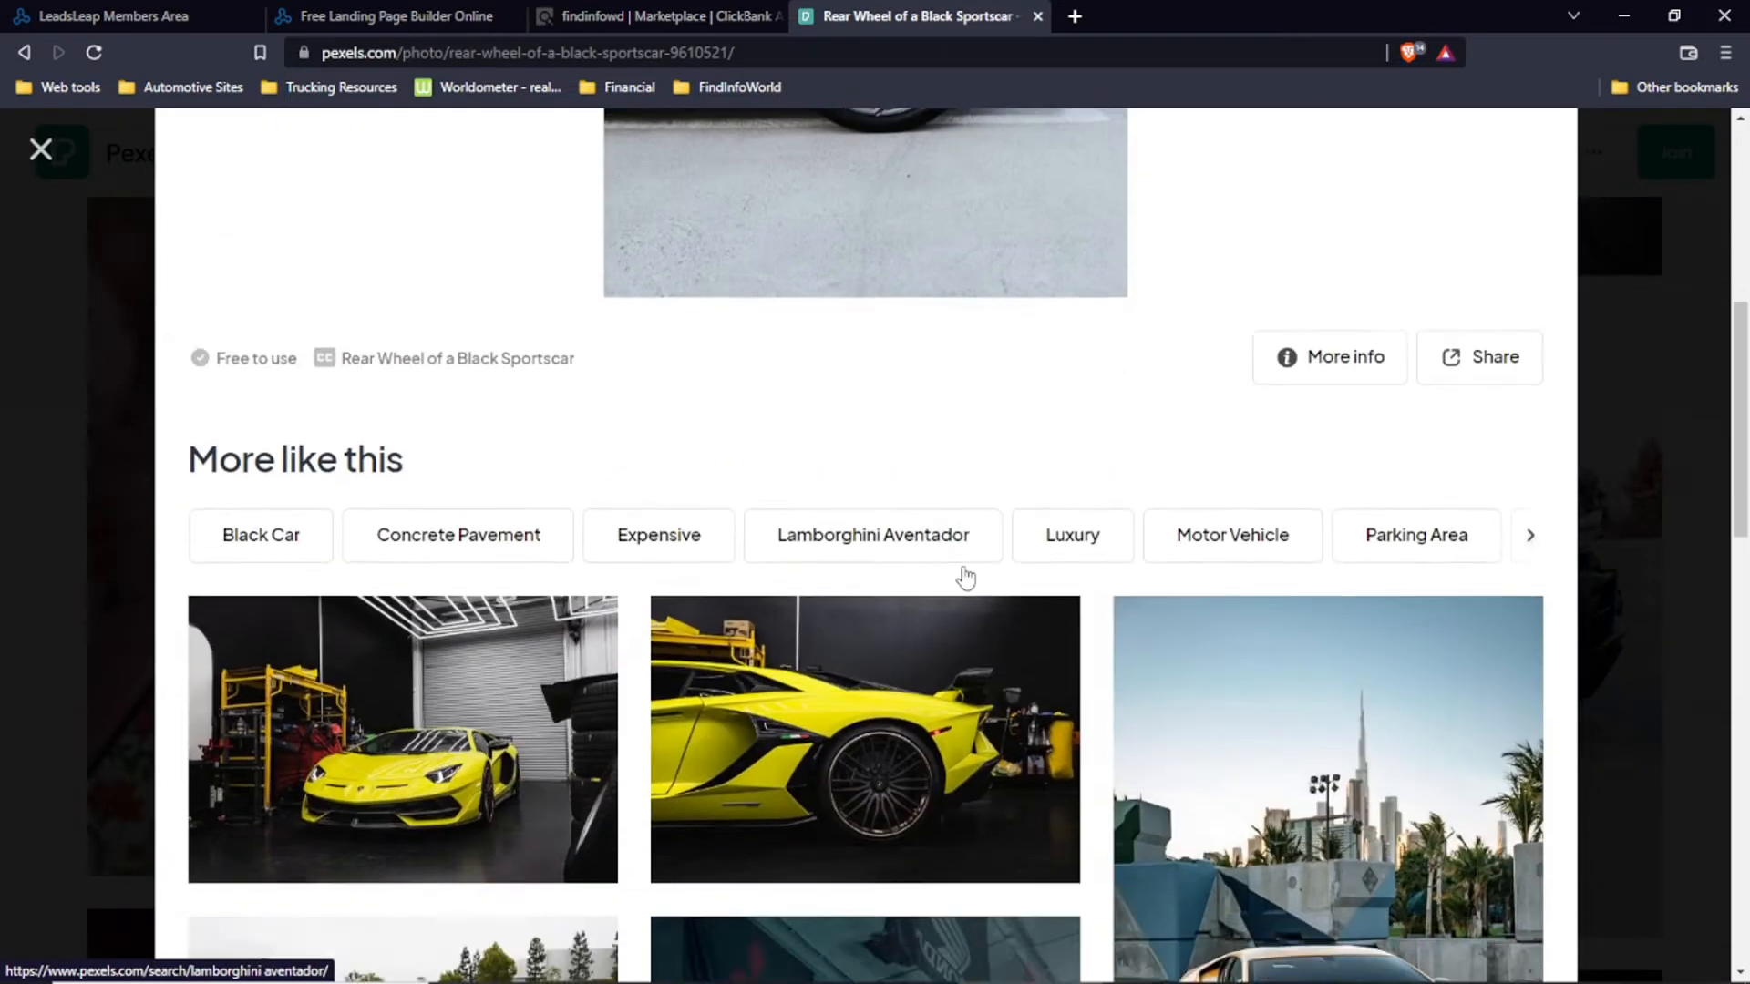
scroll(966, 577, up, 7)
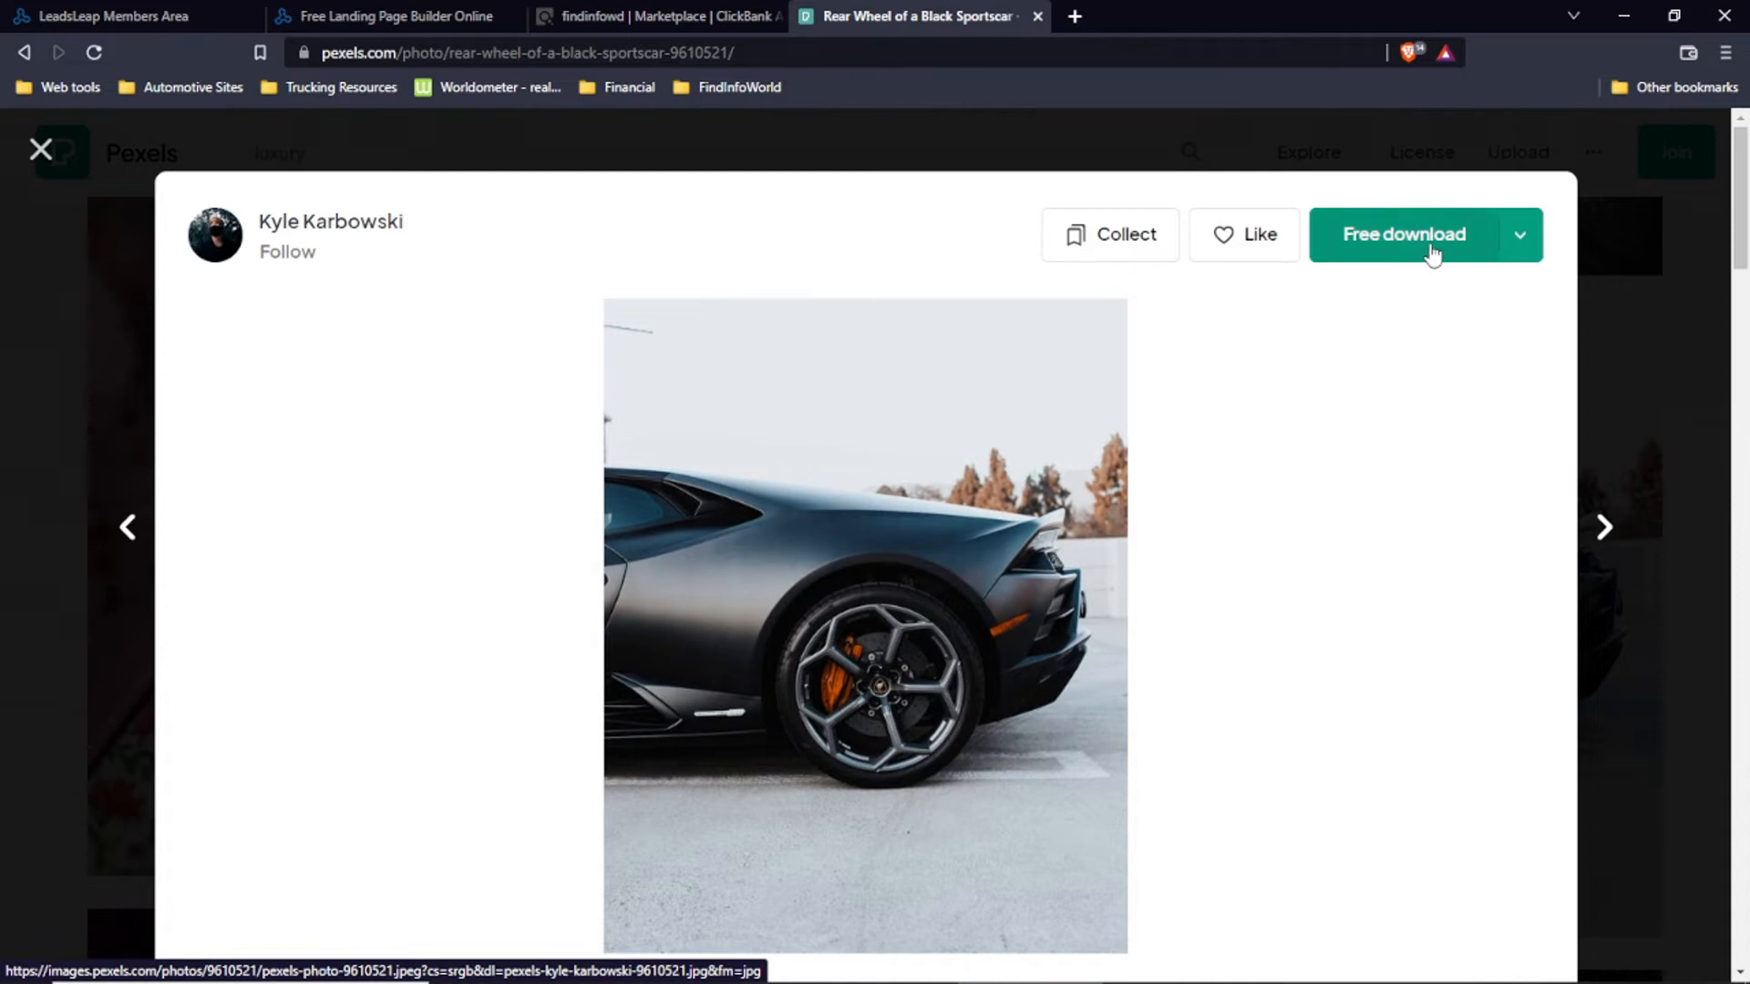
click(1429, 246)
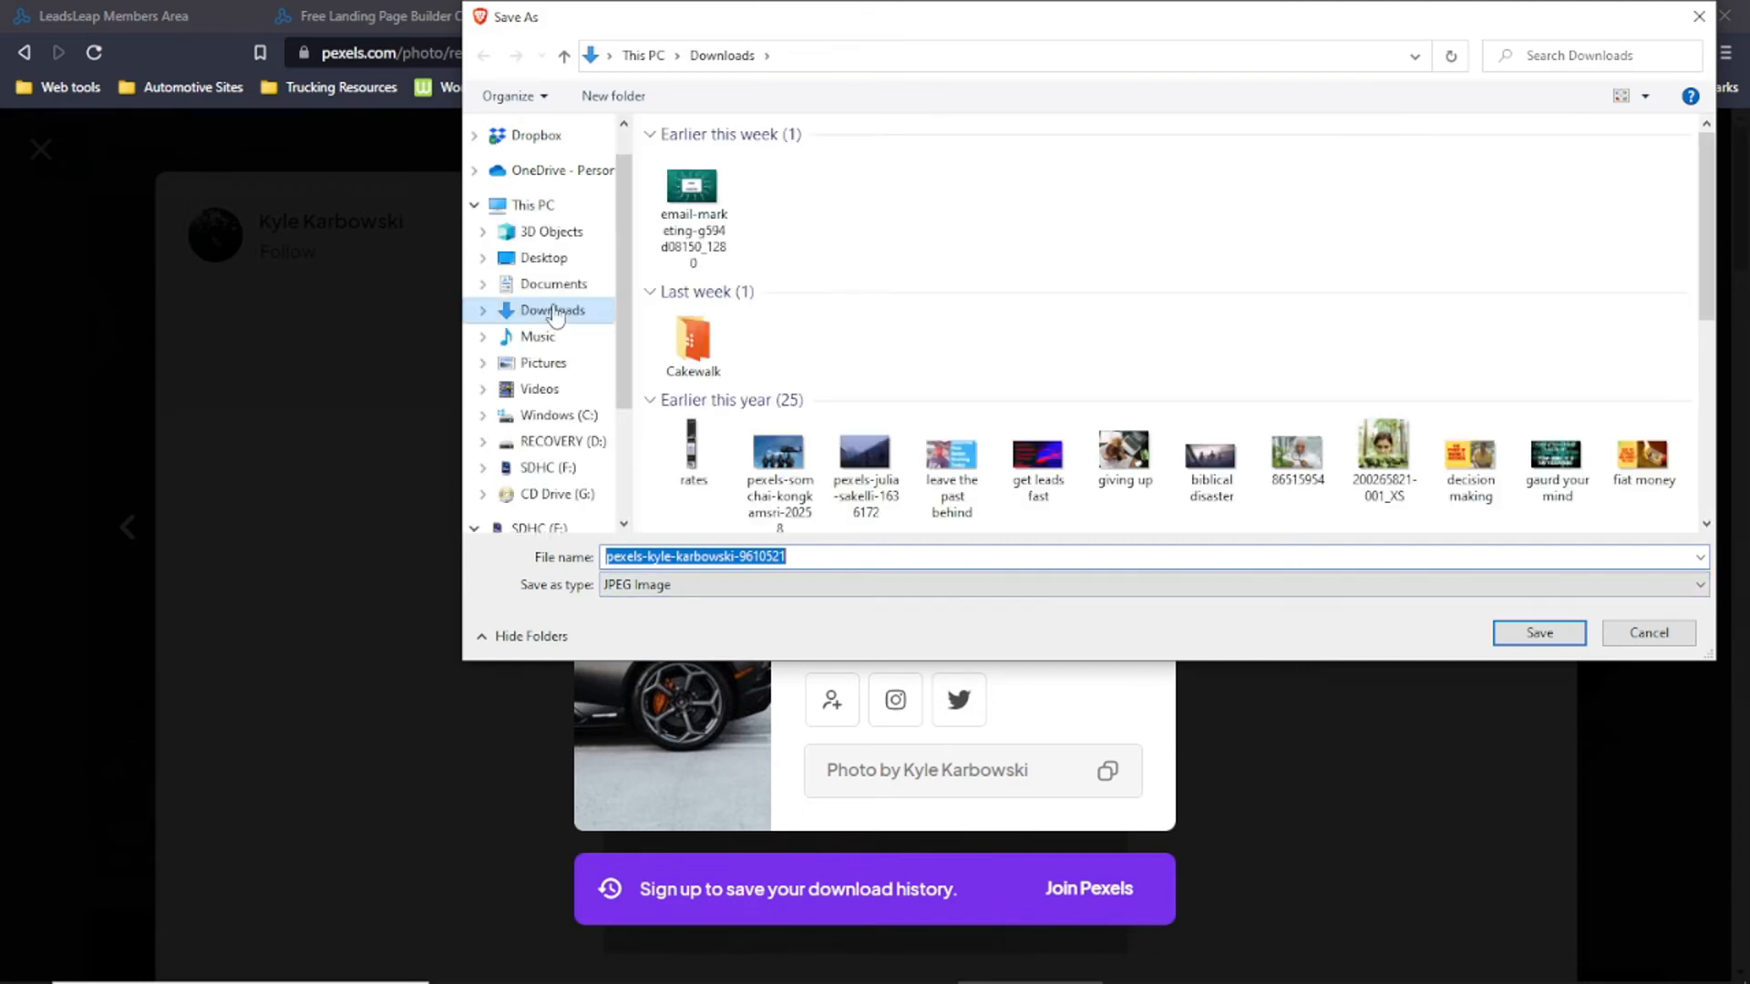
click(1539, 633)
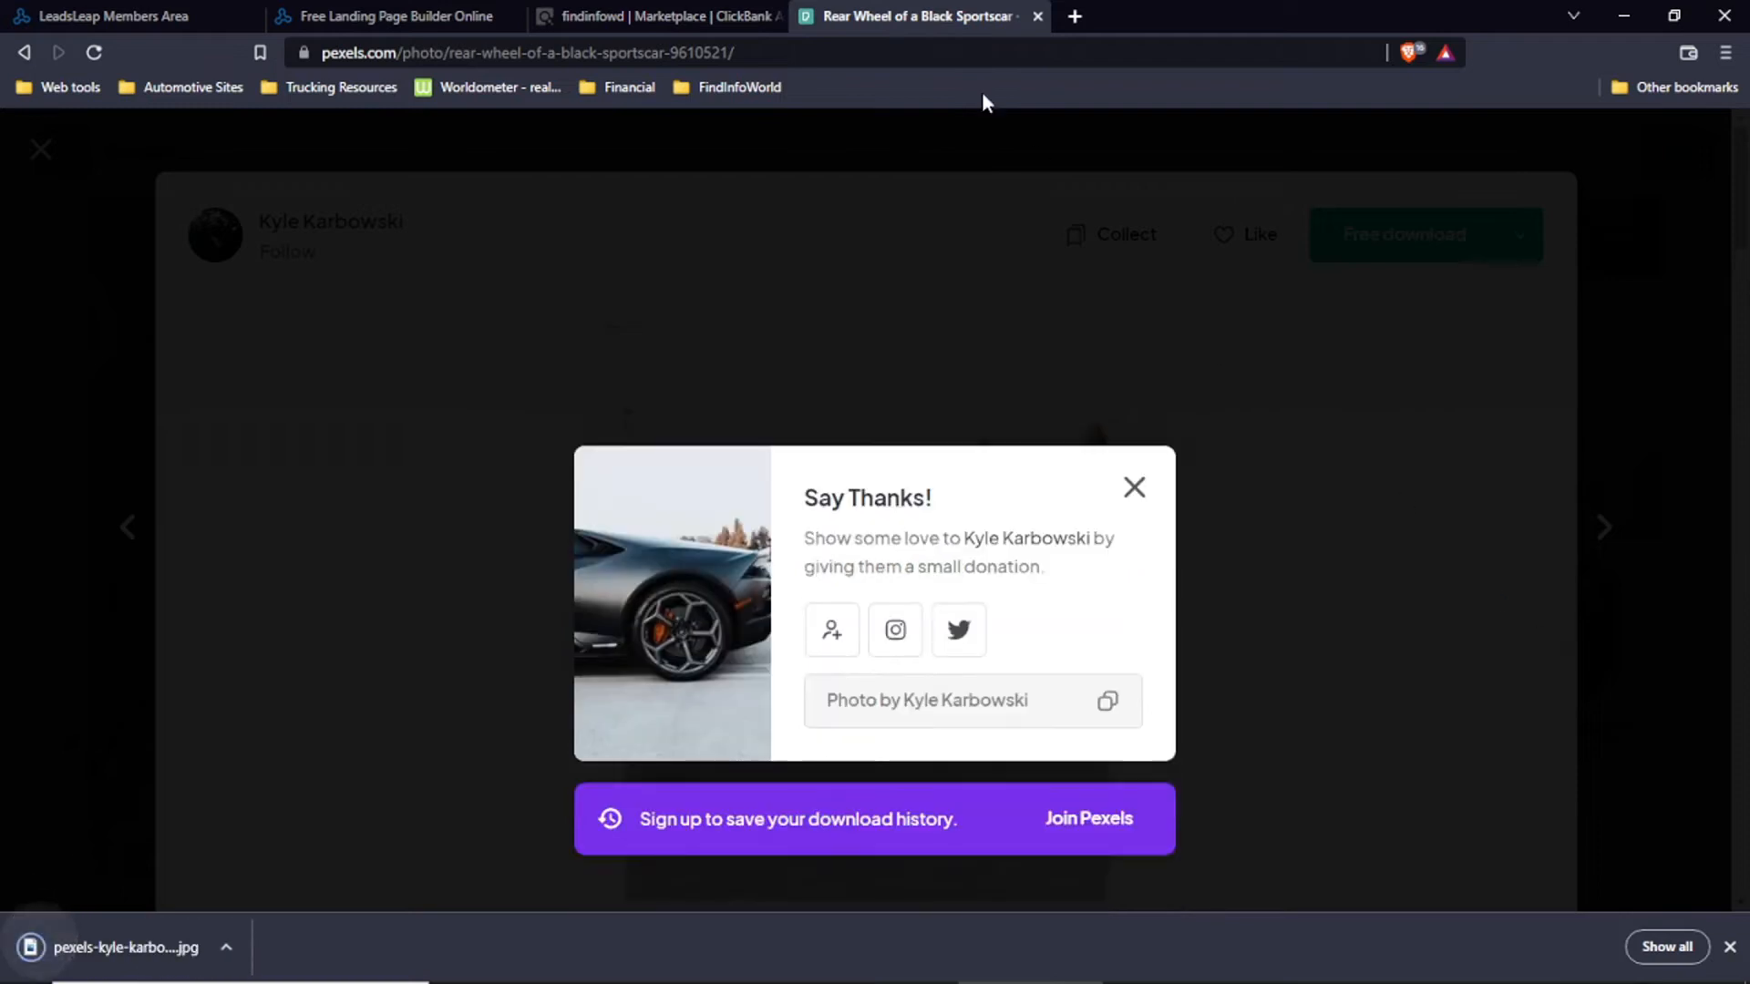
Step: In the LeadsLeap Page Builder, upload the downloaded sports car photo to My Gallery and apply it as the page background image
click(391, 17)
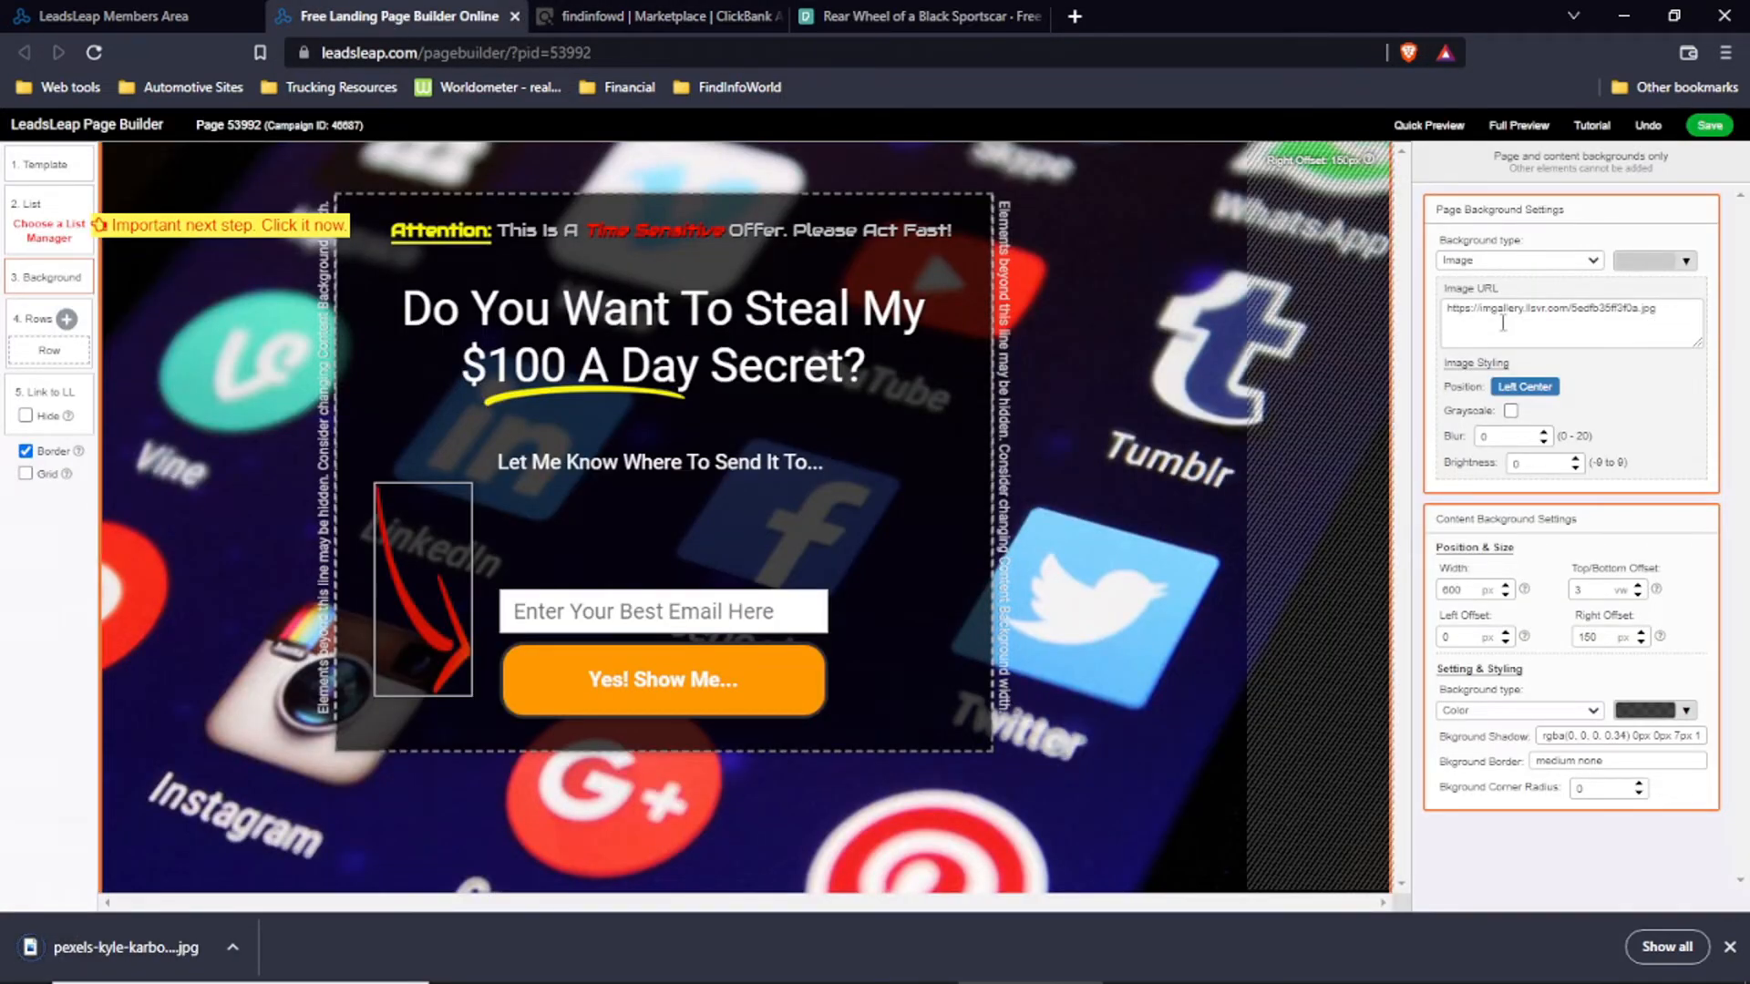
click(1493, 317)
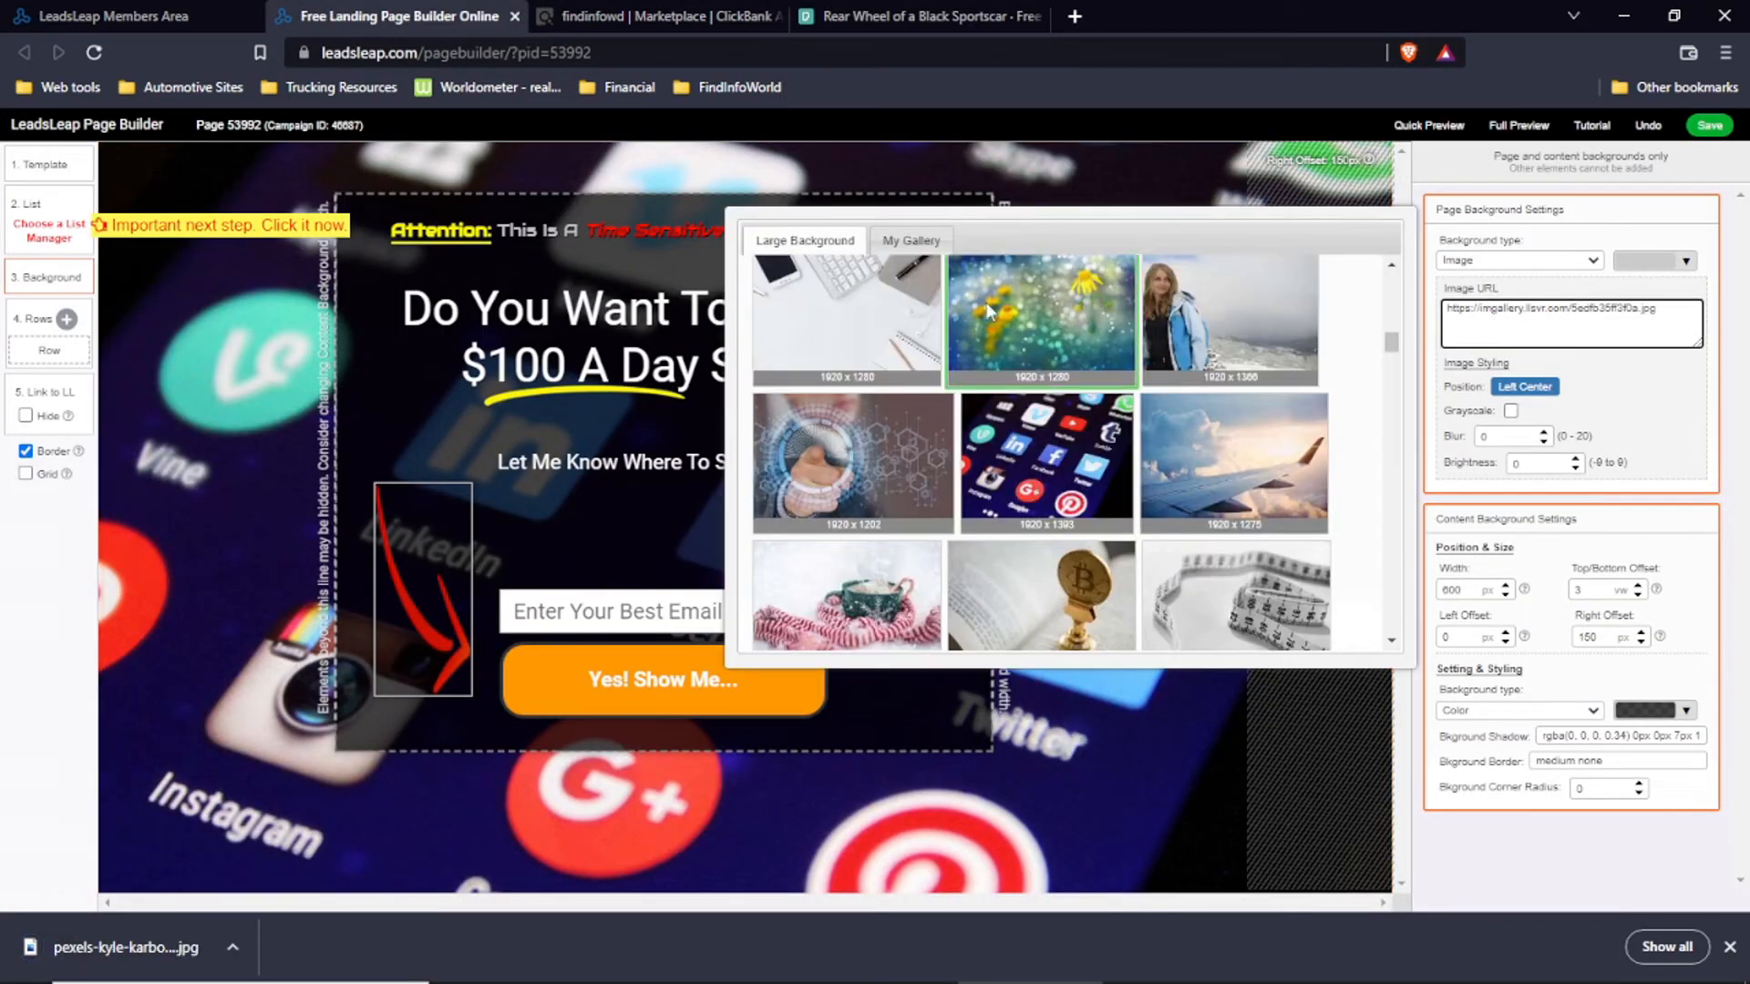
click(883, 251)
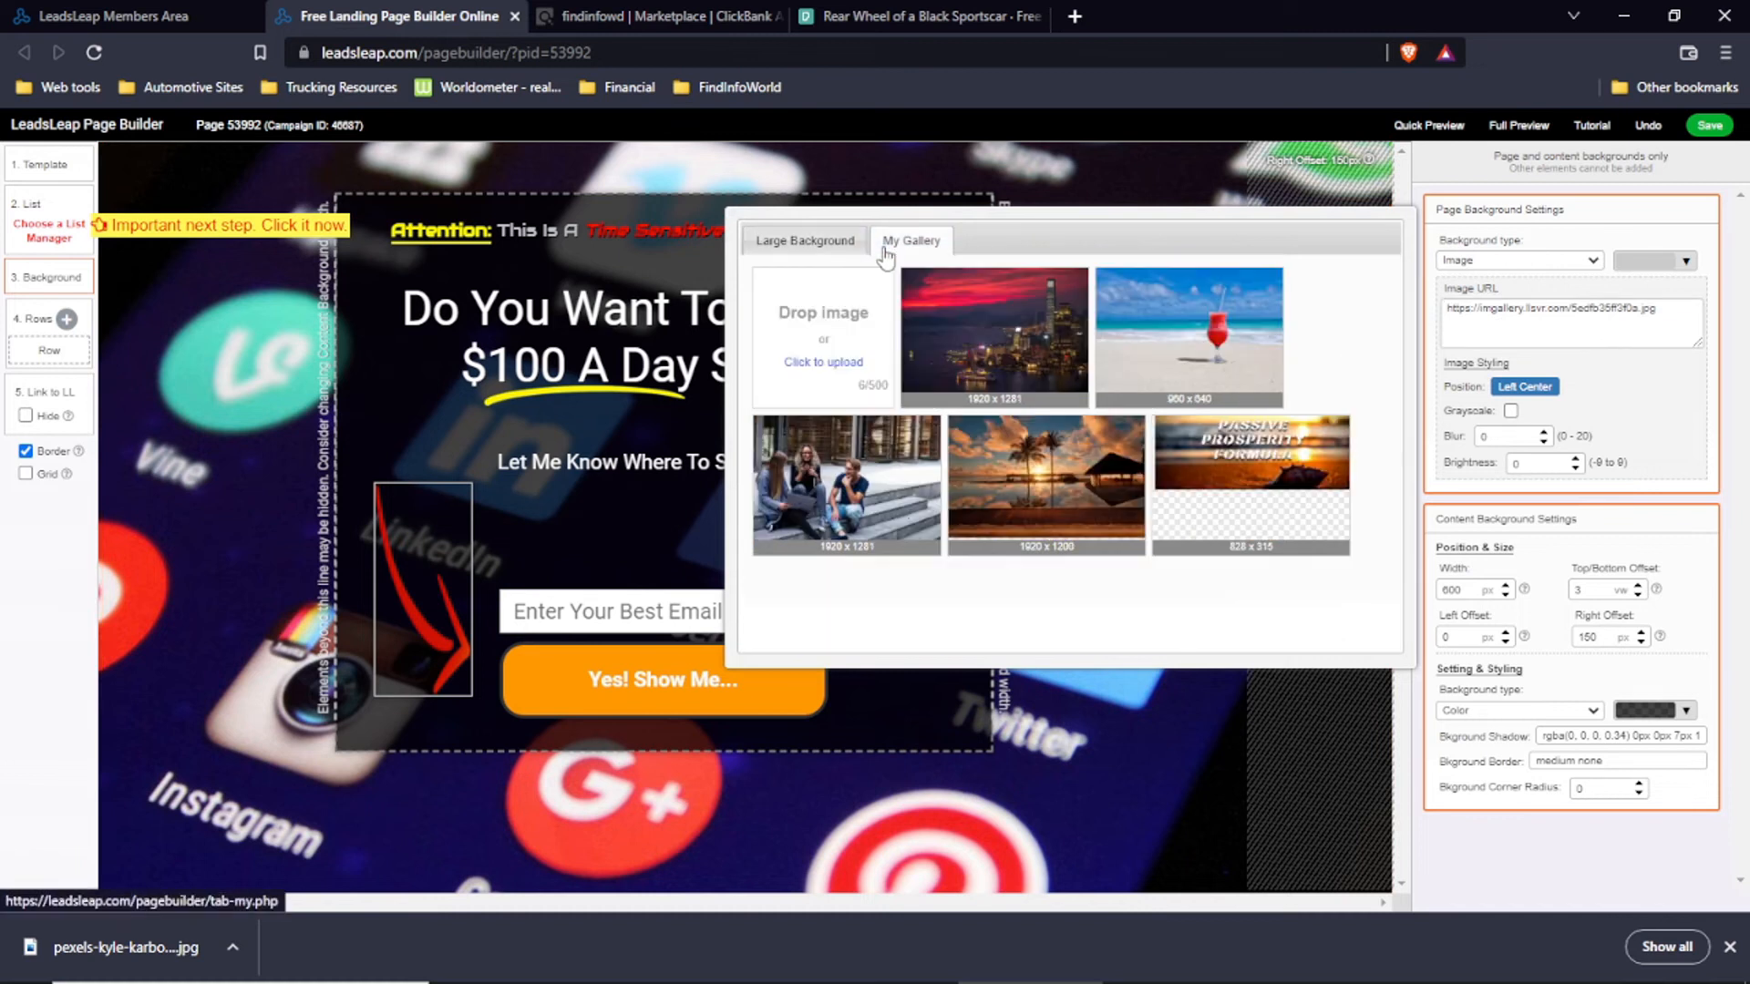
click(839, 361)
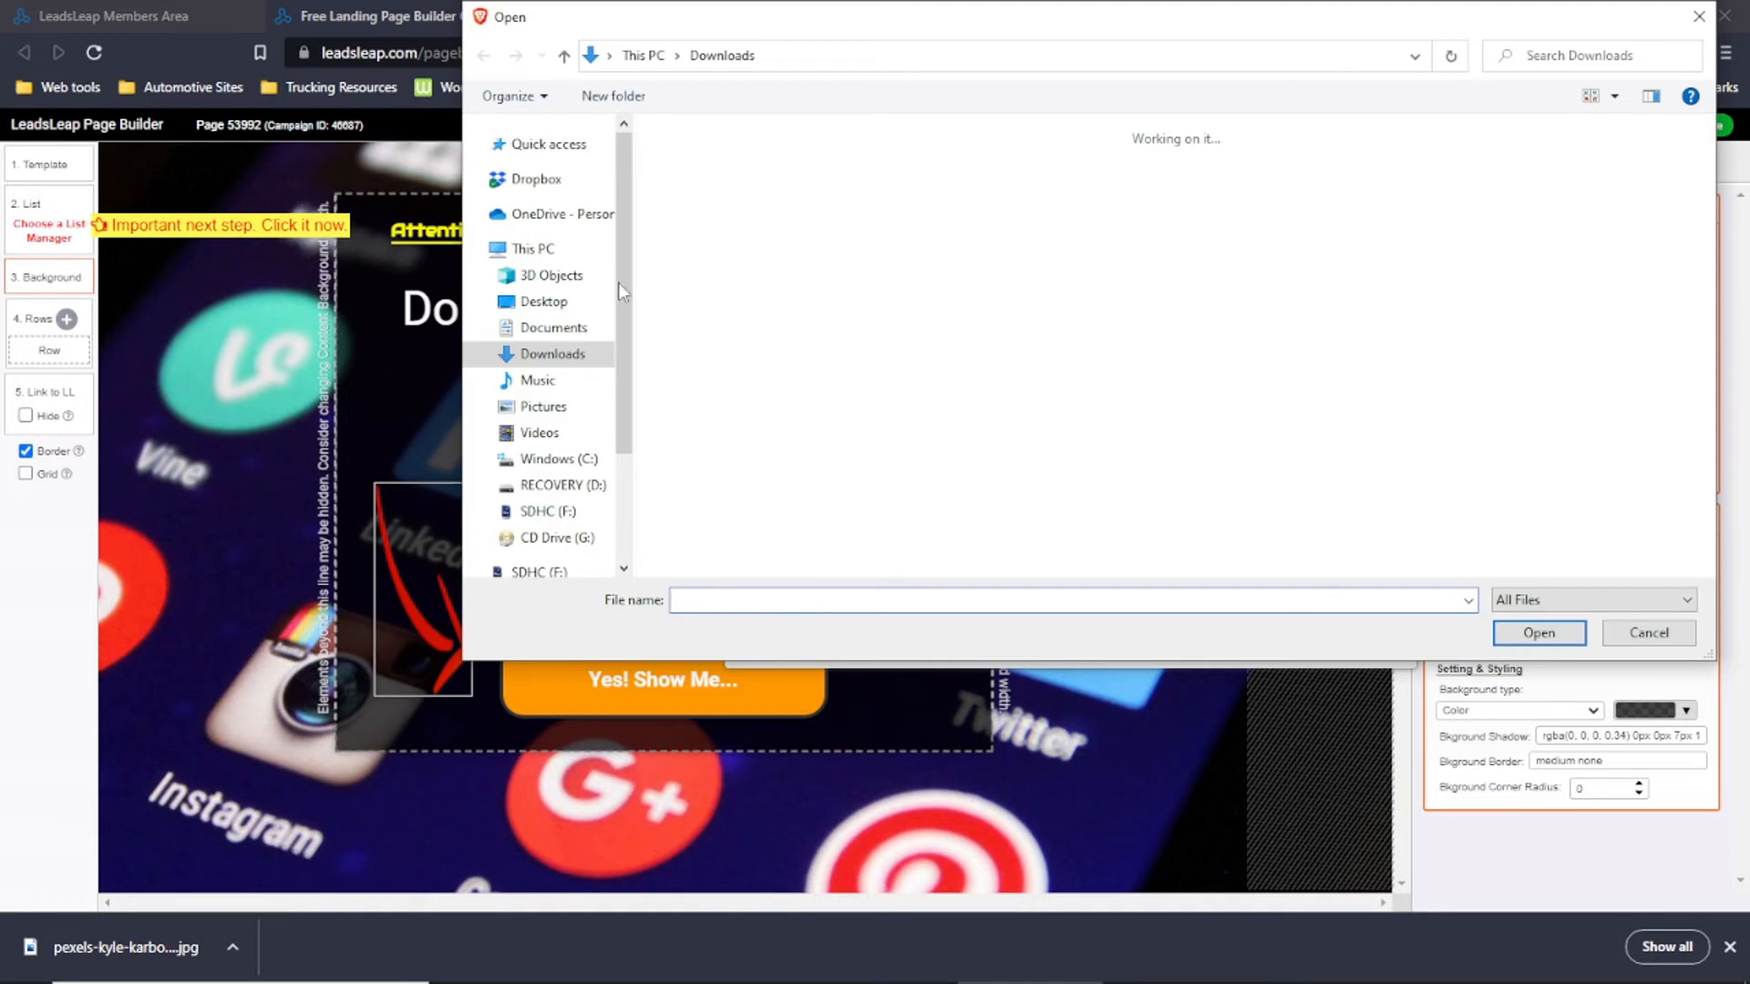
click(708, 202)
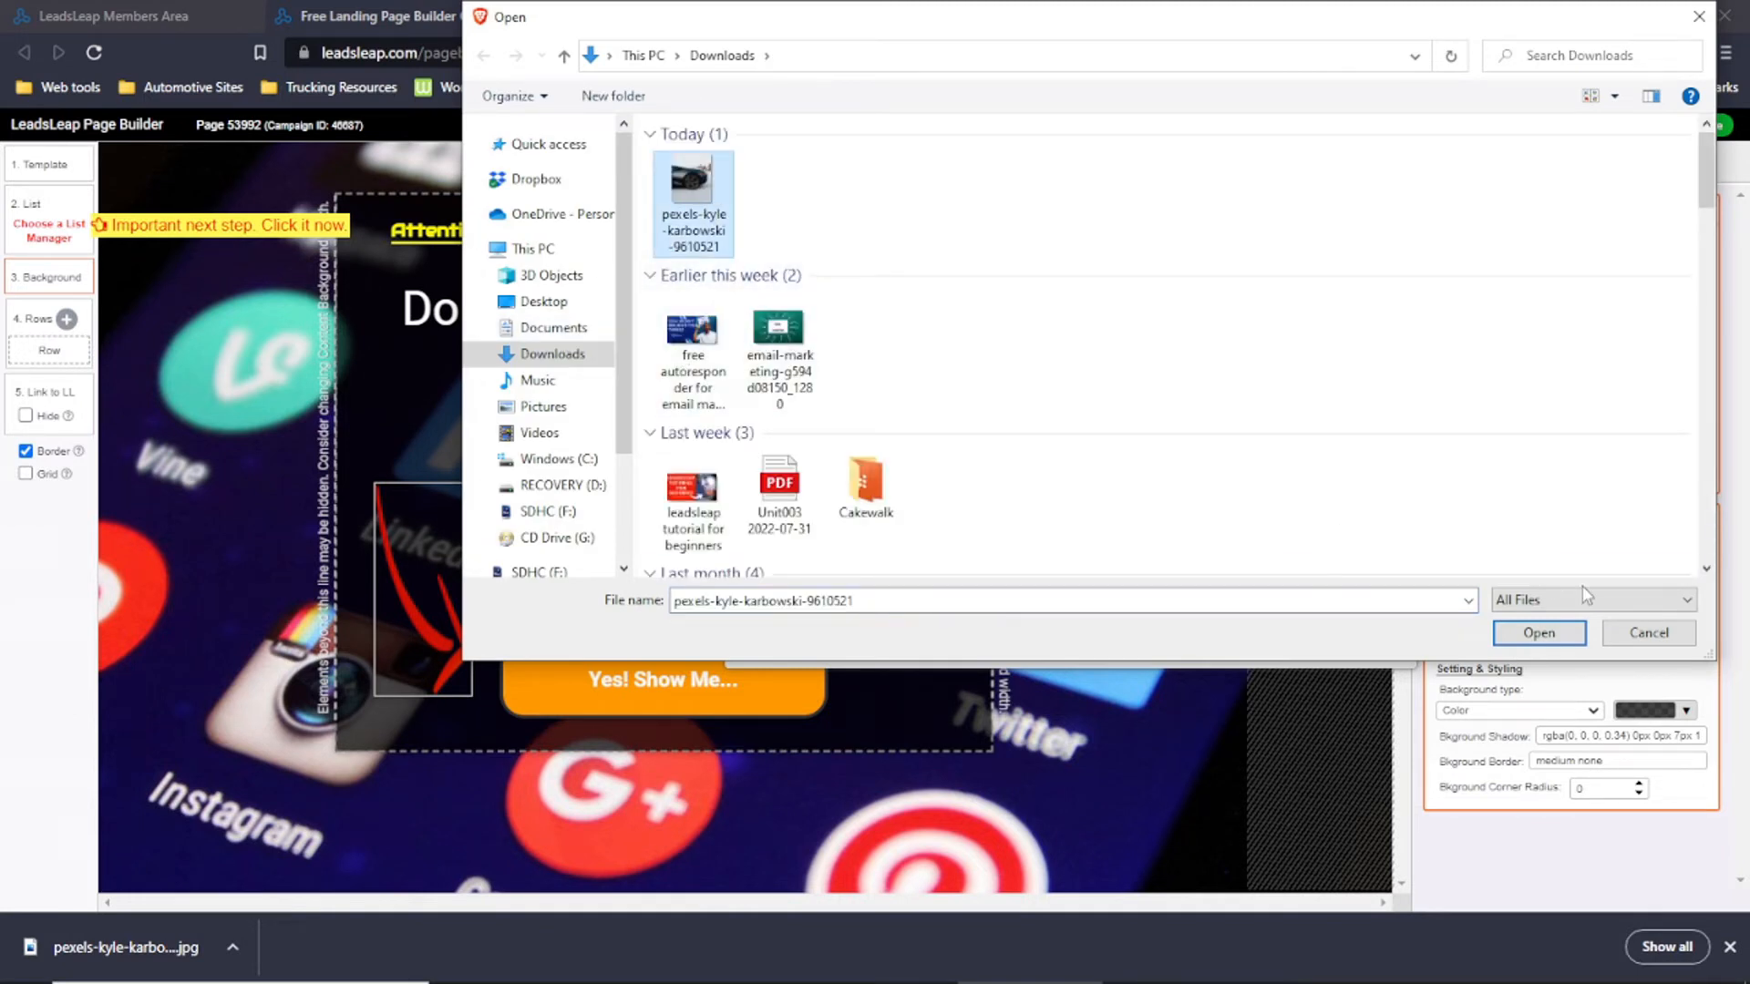
click(1540, 633)
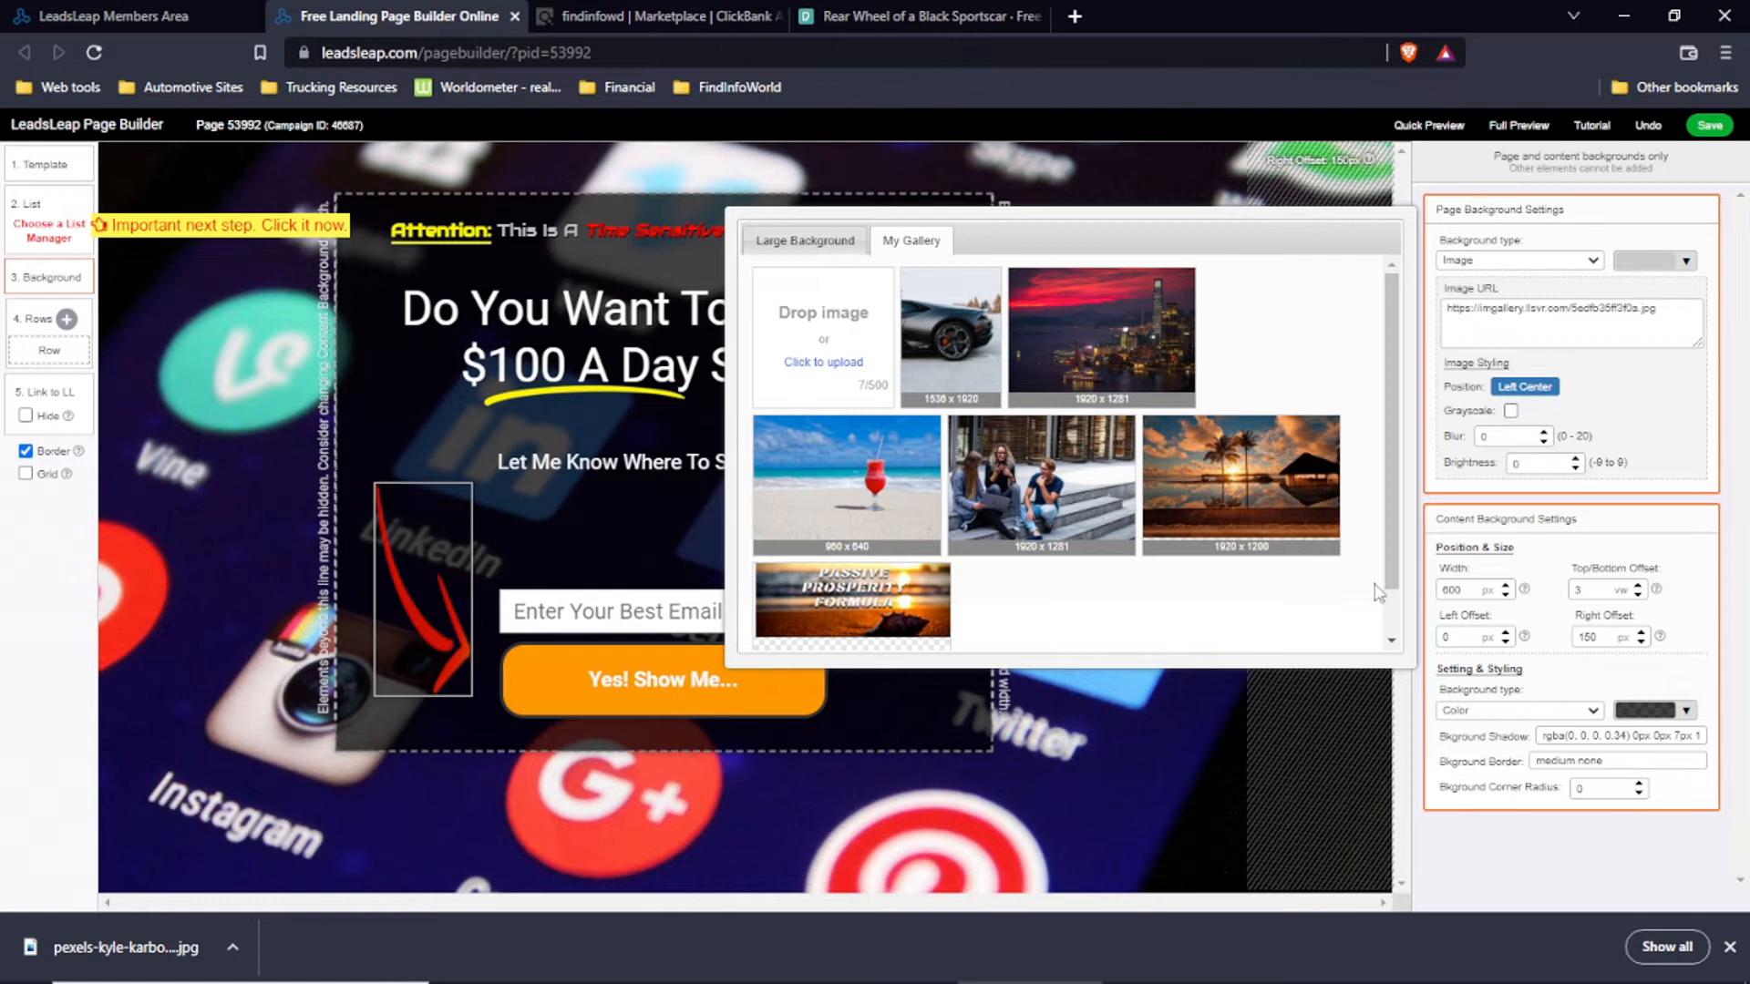
click(953, 343)
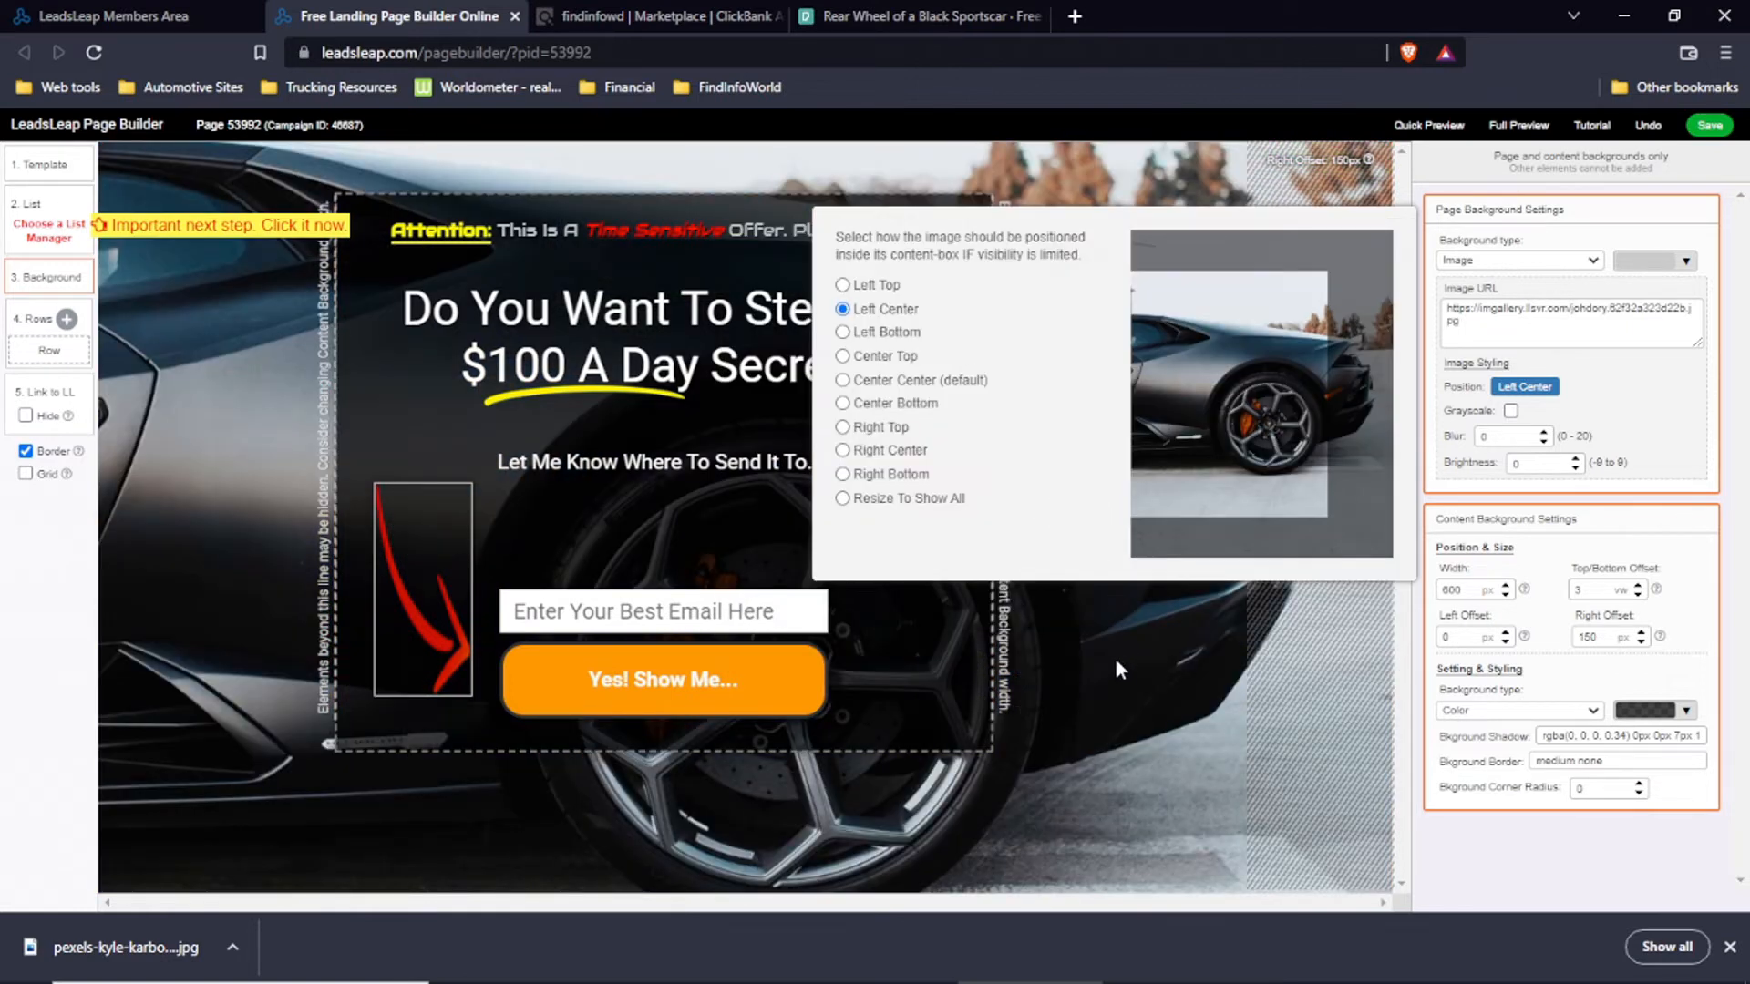
Step: Try the different positions for the page background image, including Resize To Show All, and settle on Left Top
click(843, 285)
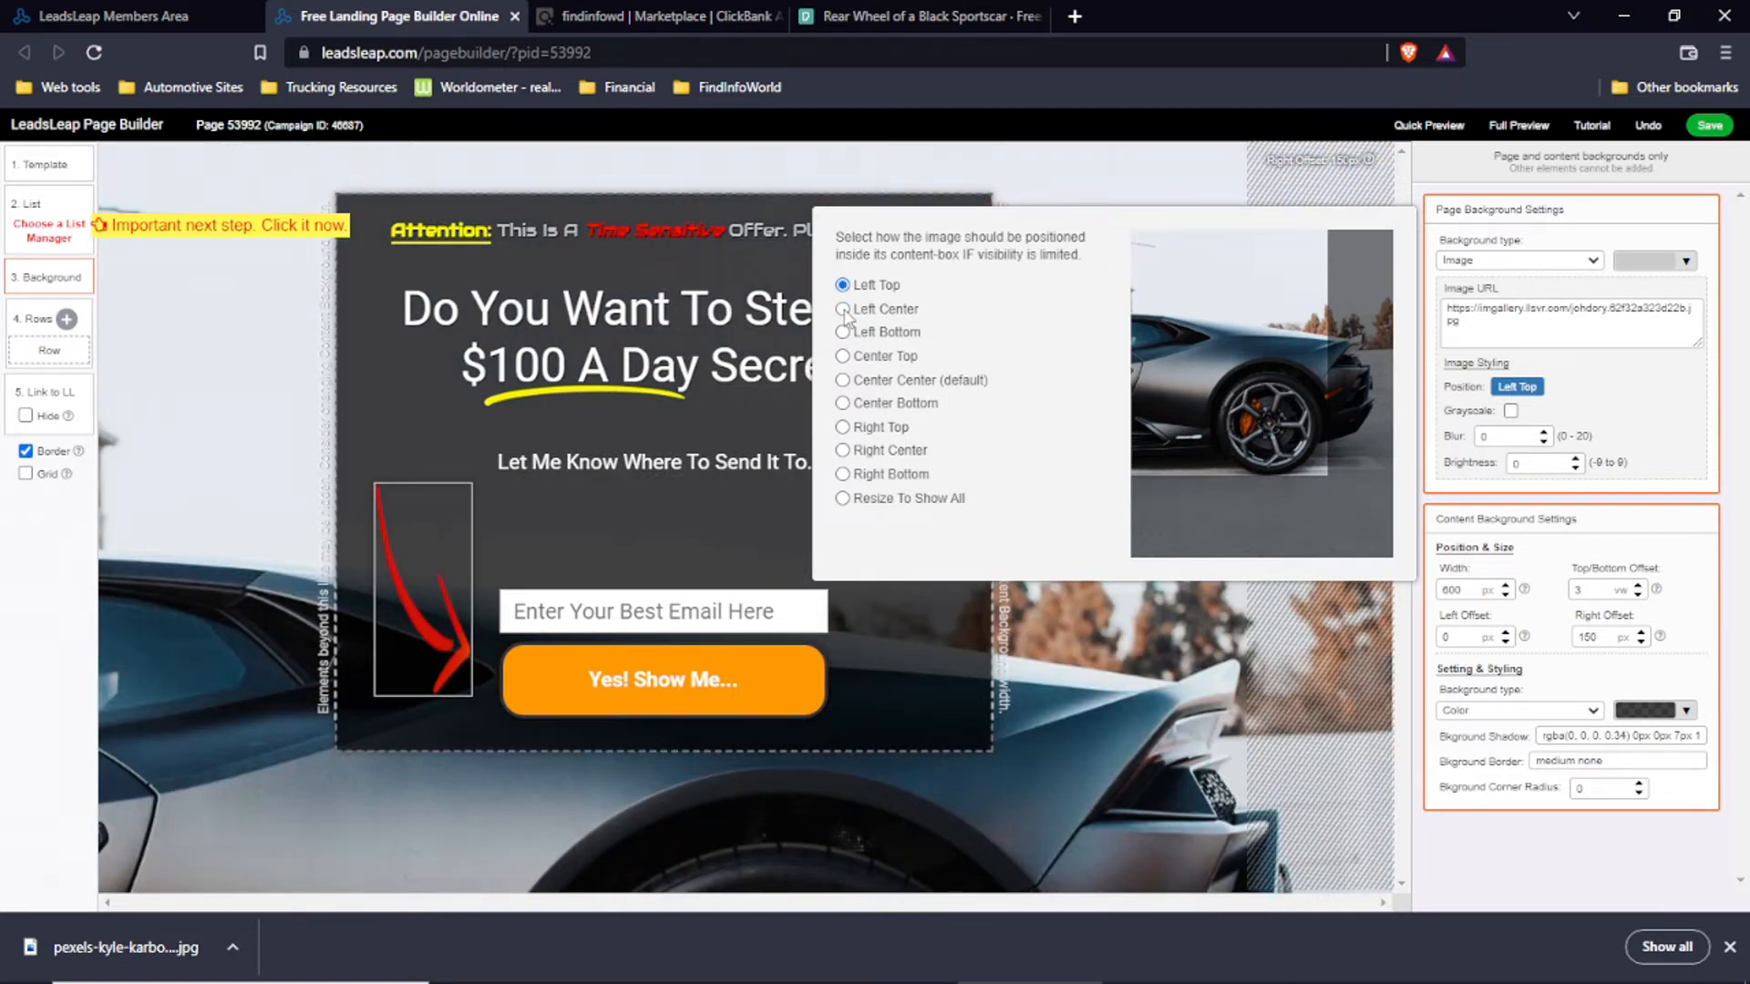
click(843, 309)
click(843, 332)
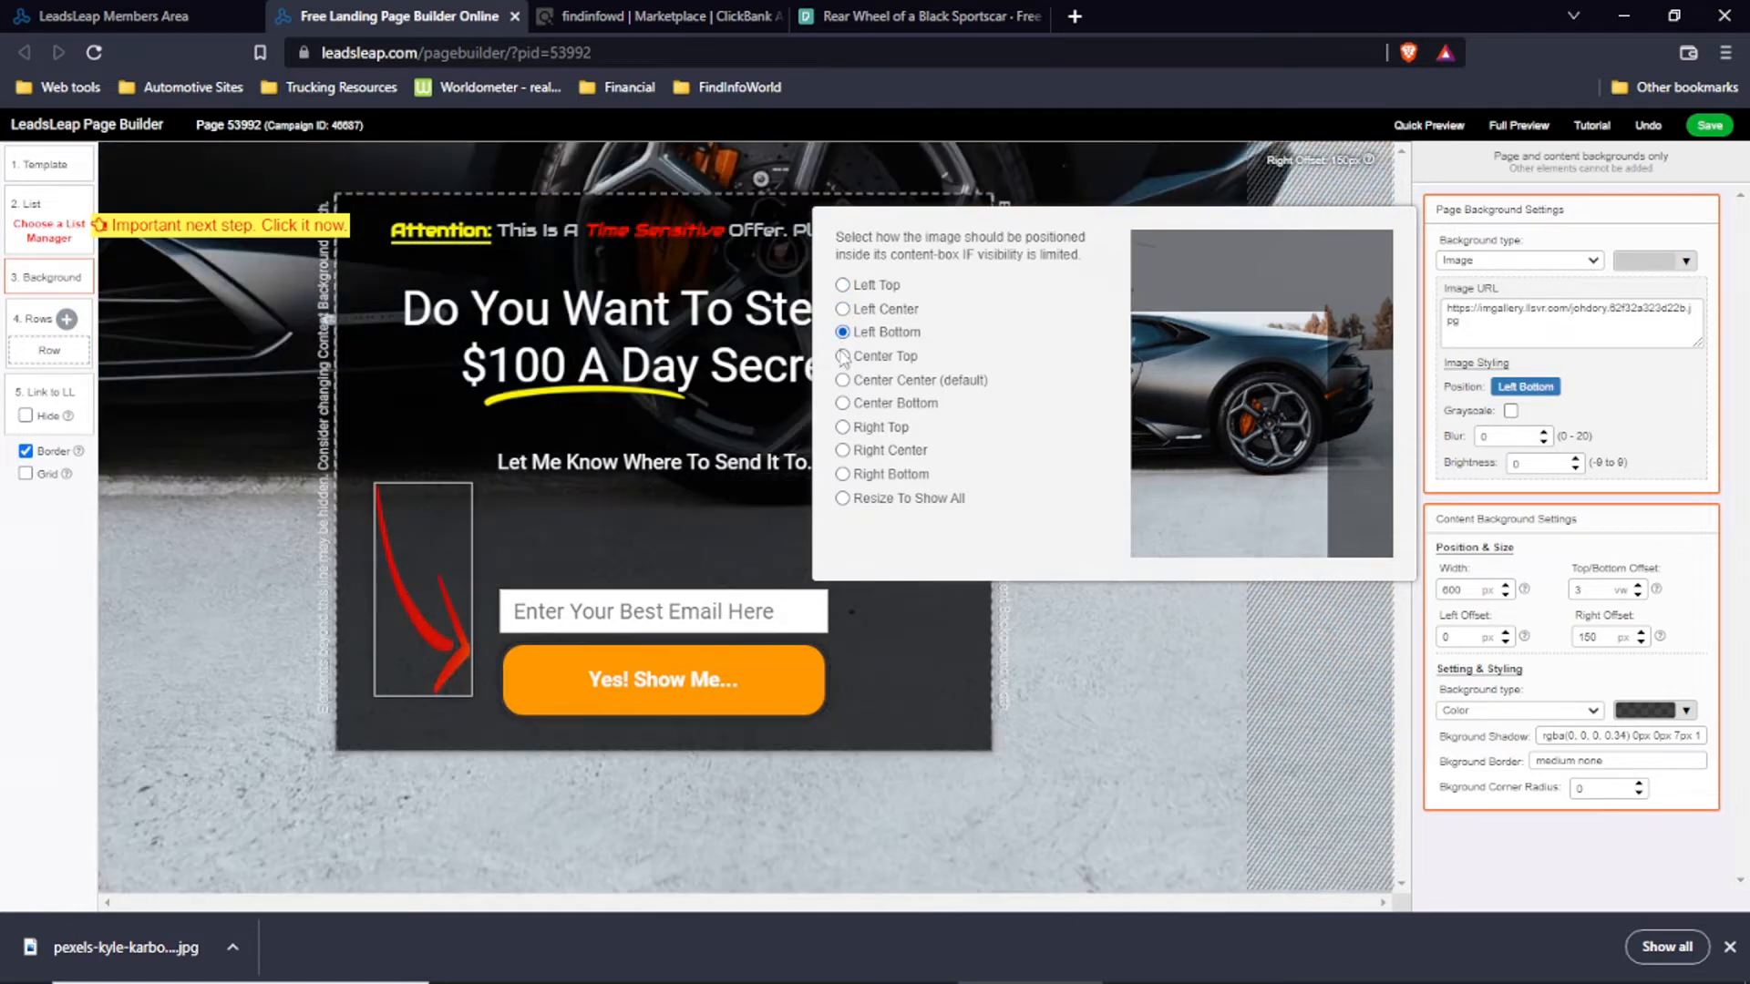
click(843, 357)
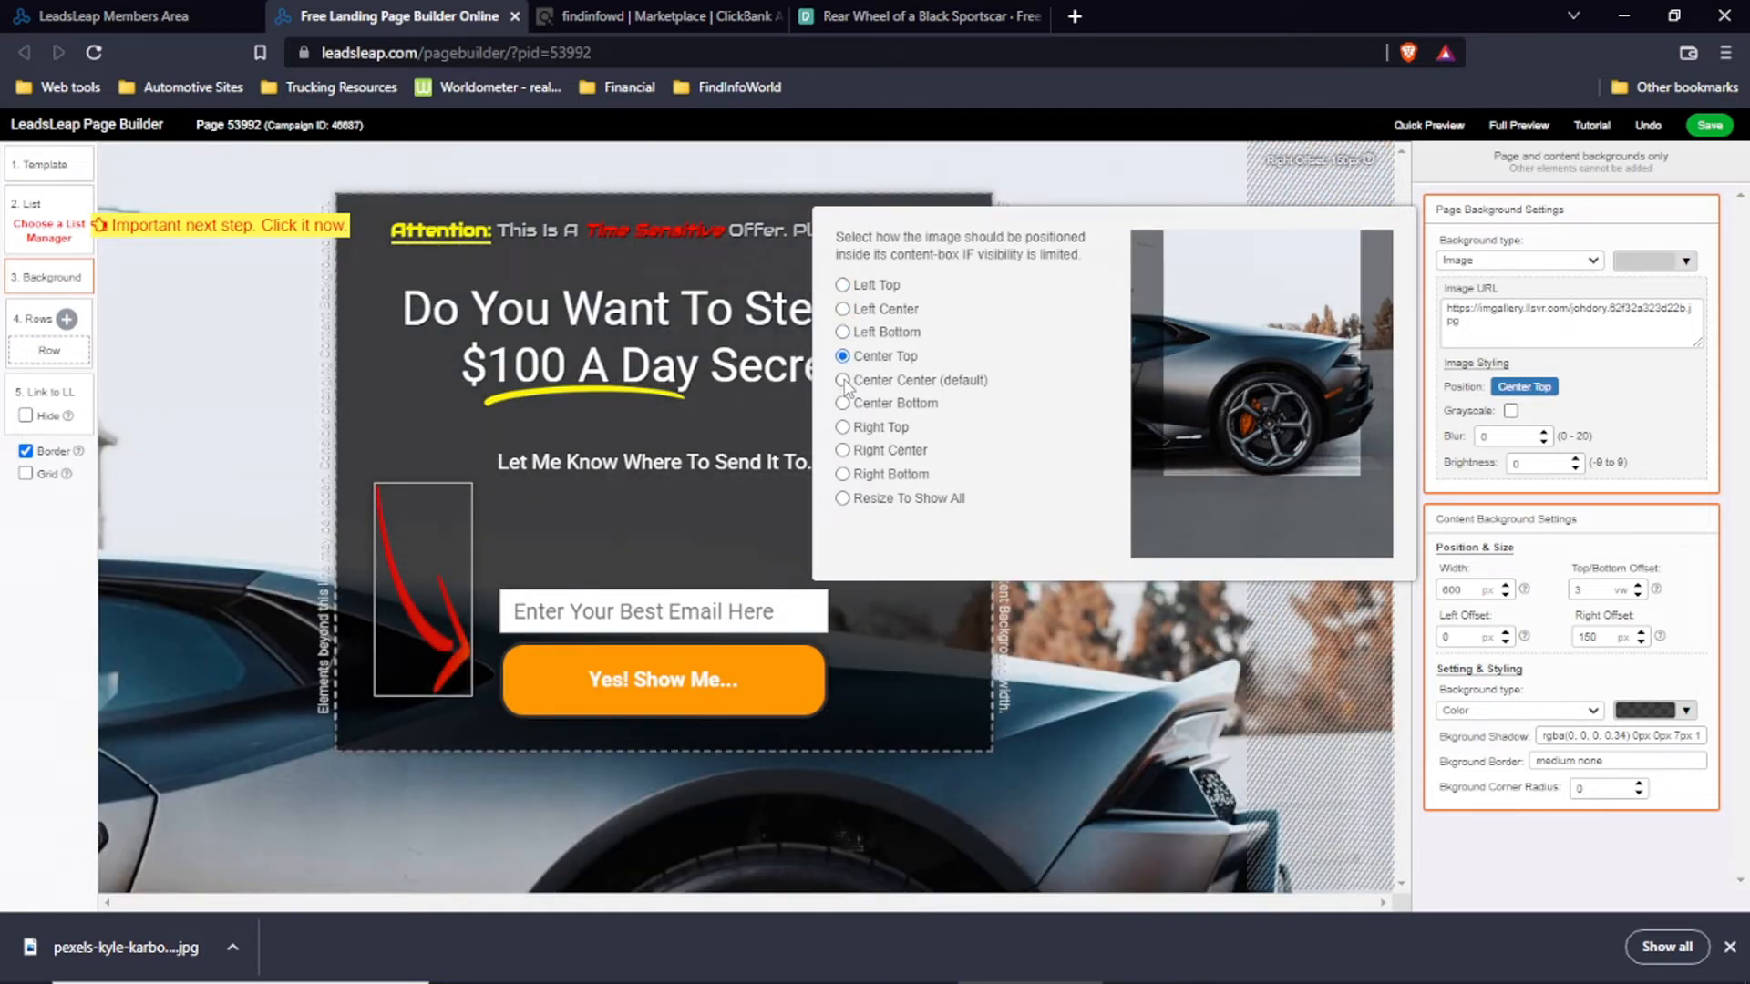
click(843, 381)
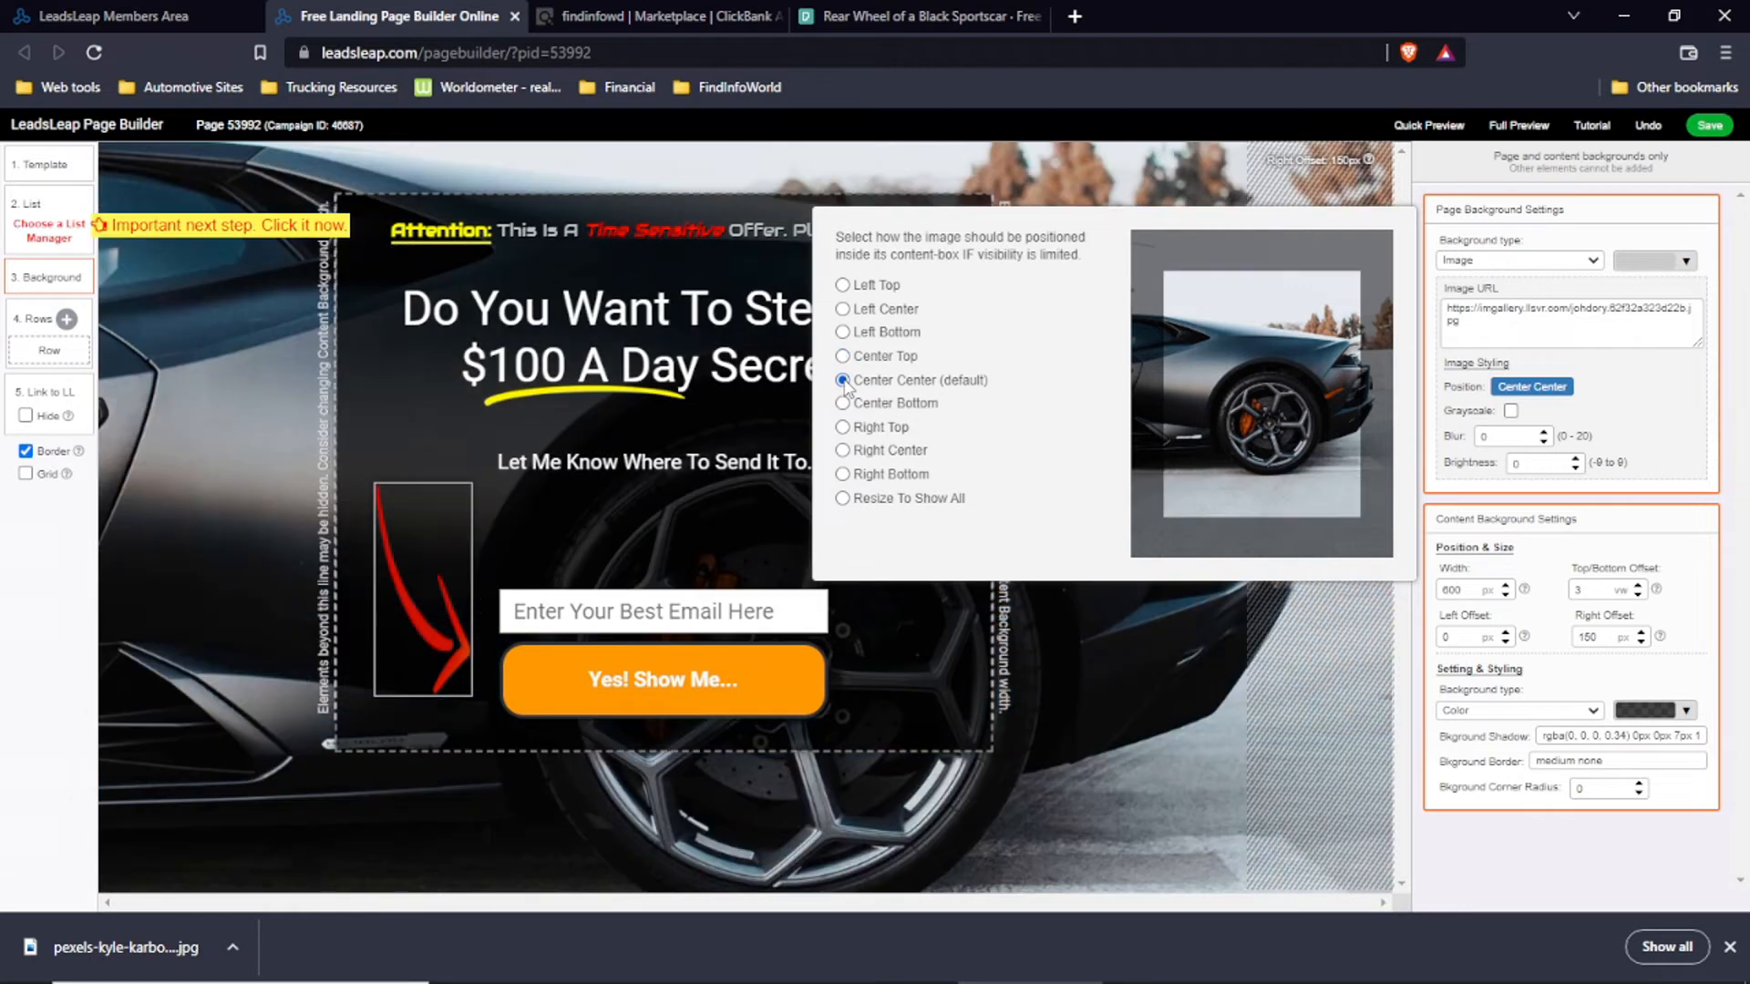
click(842, 428)
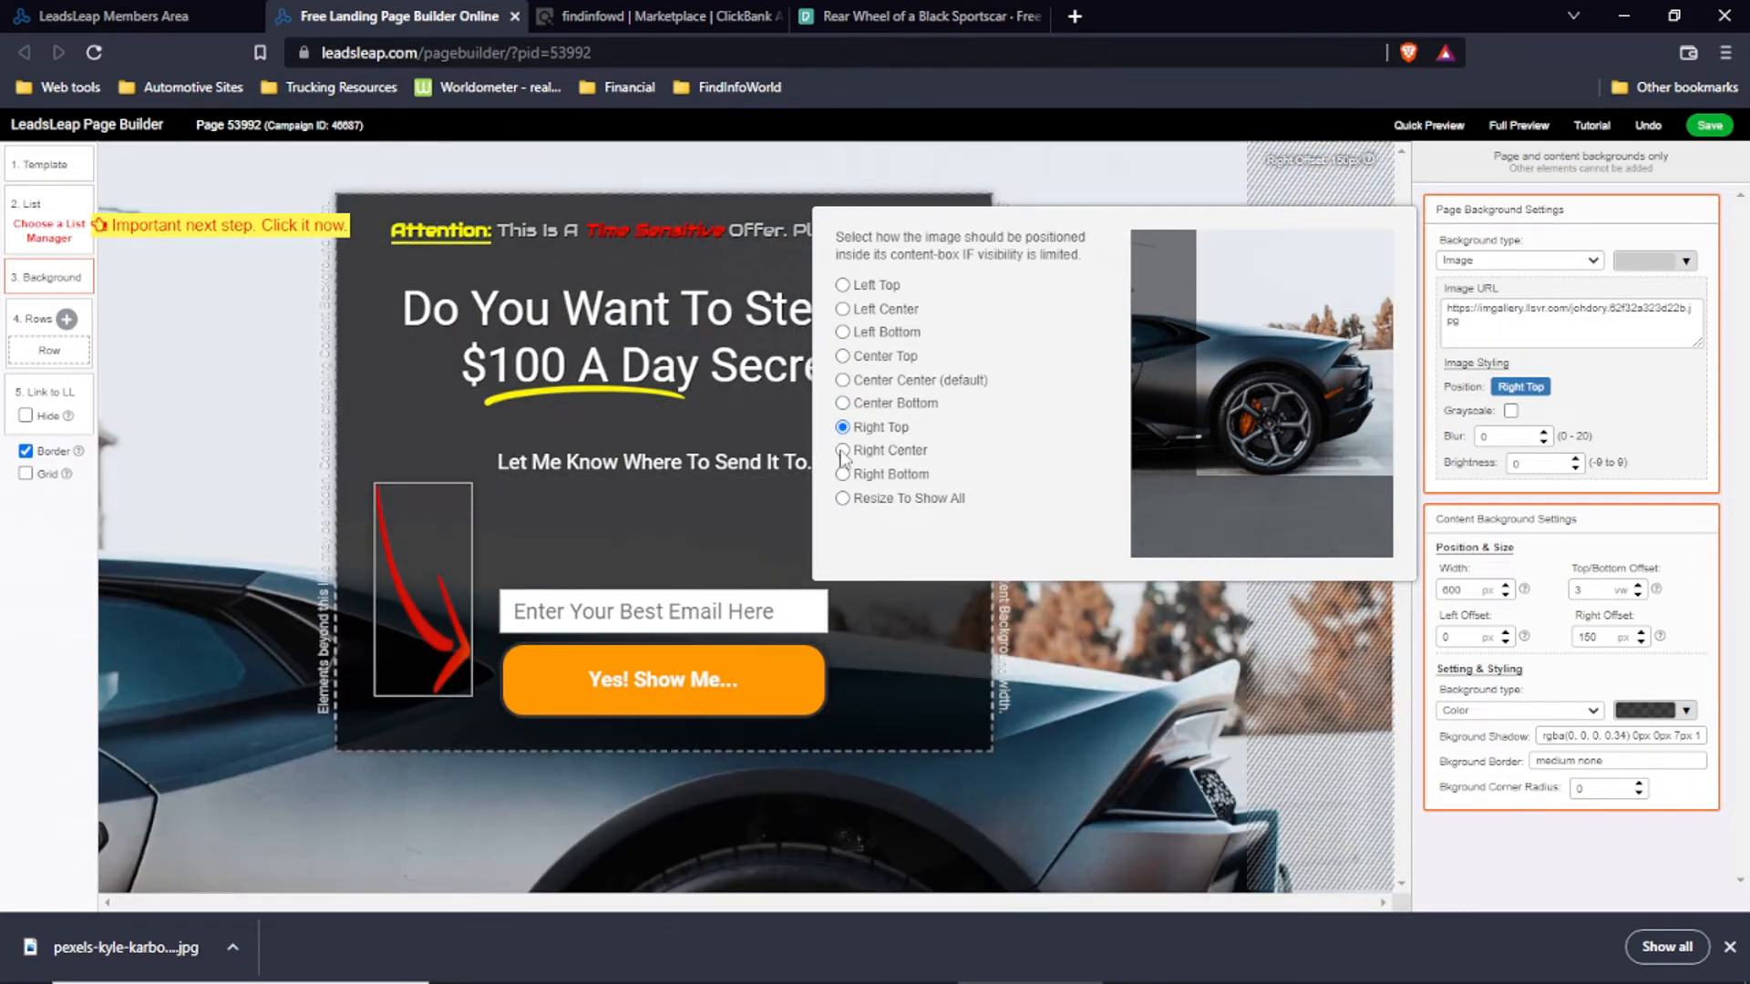
click(842, 451)
click(842, 474)
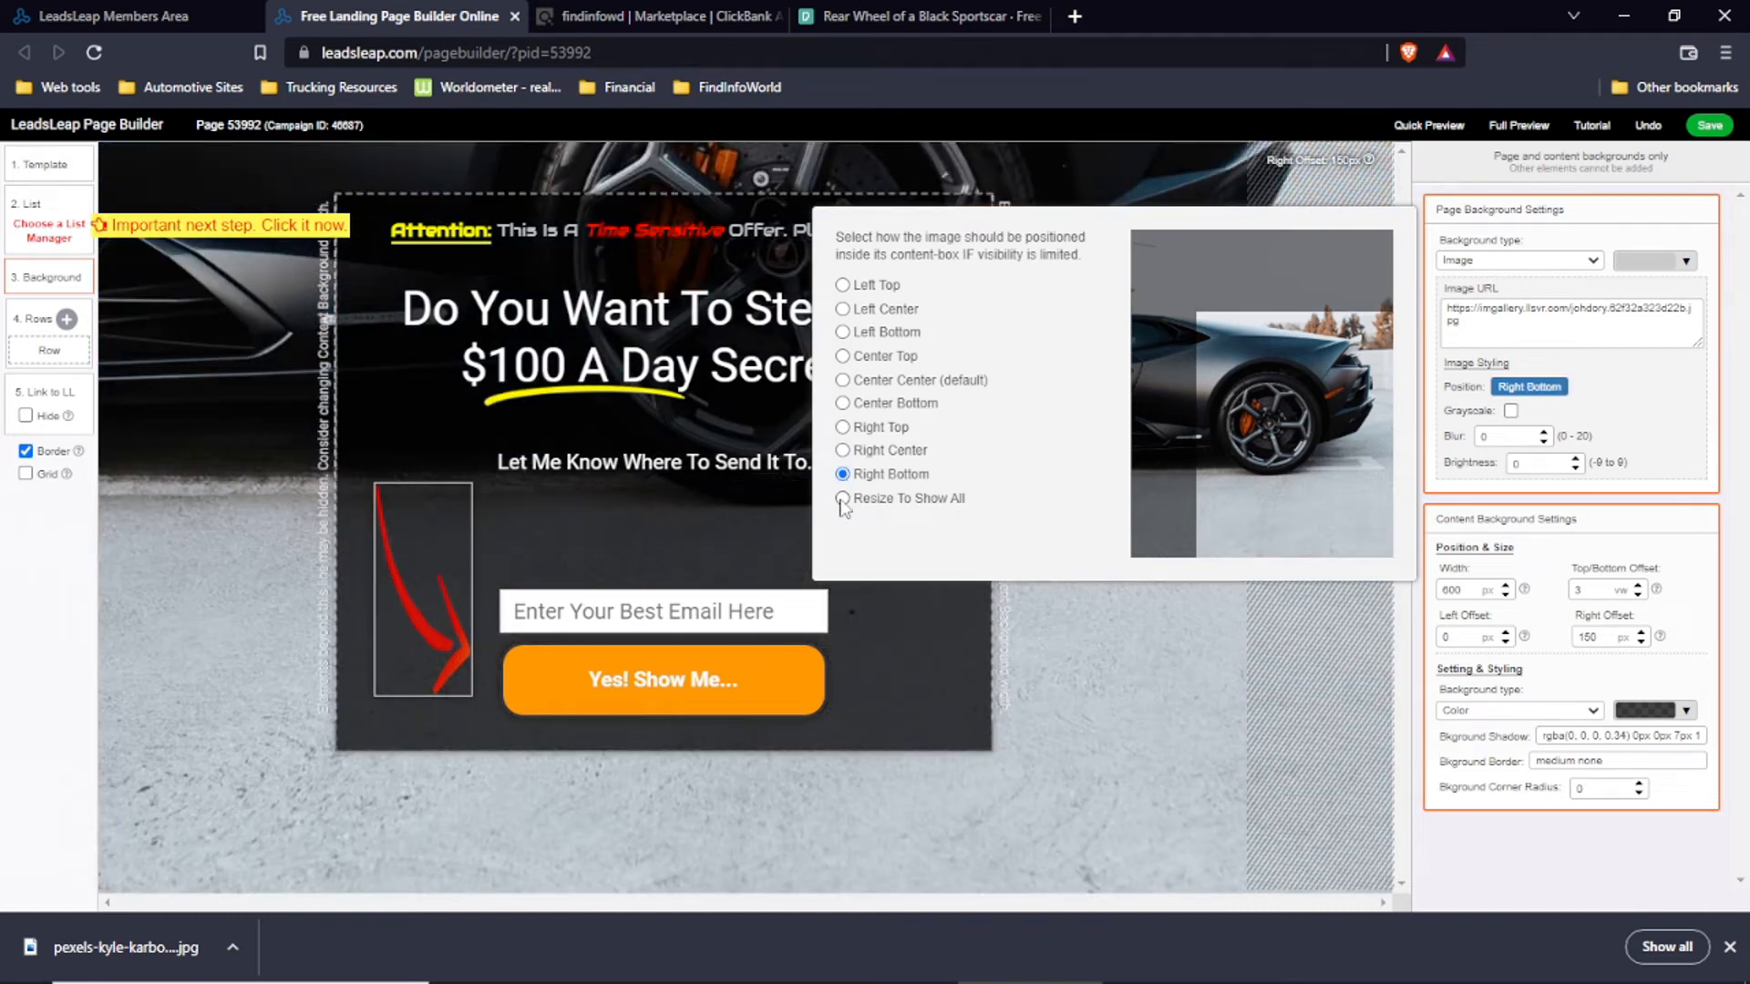
click(842, 499)
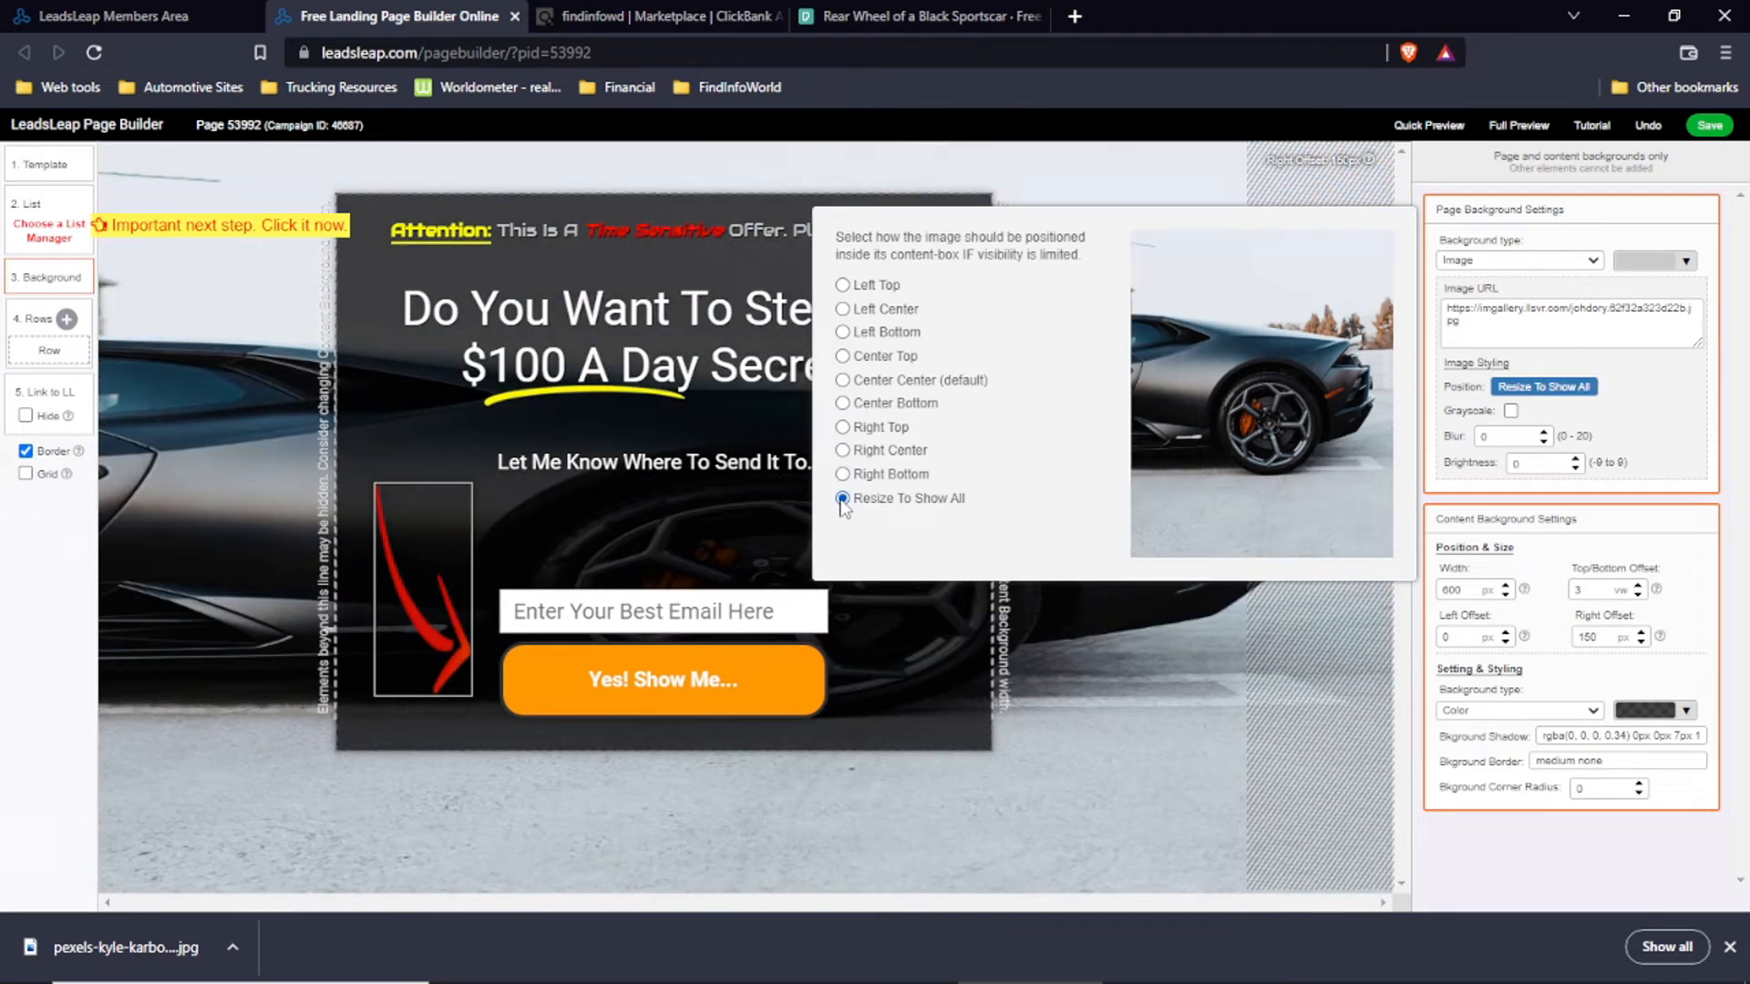
click(842, 286)
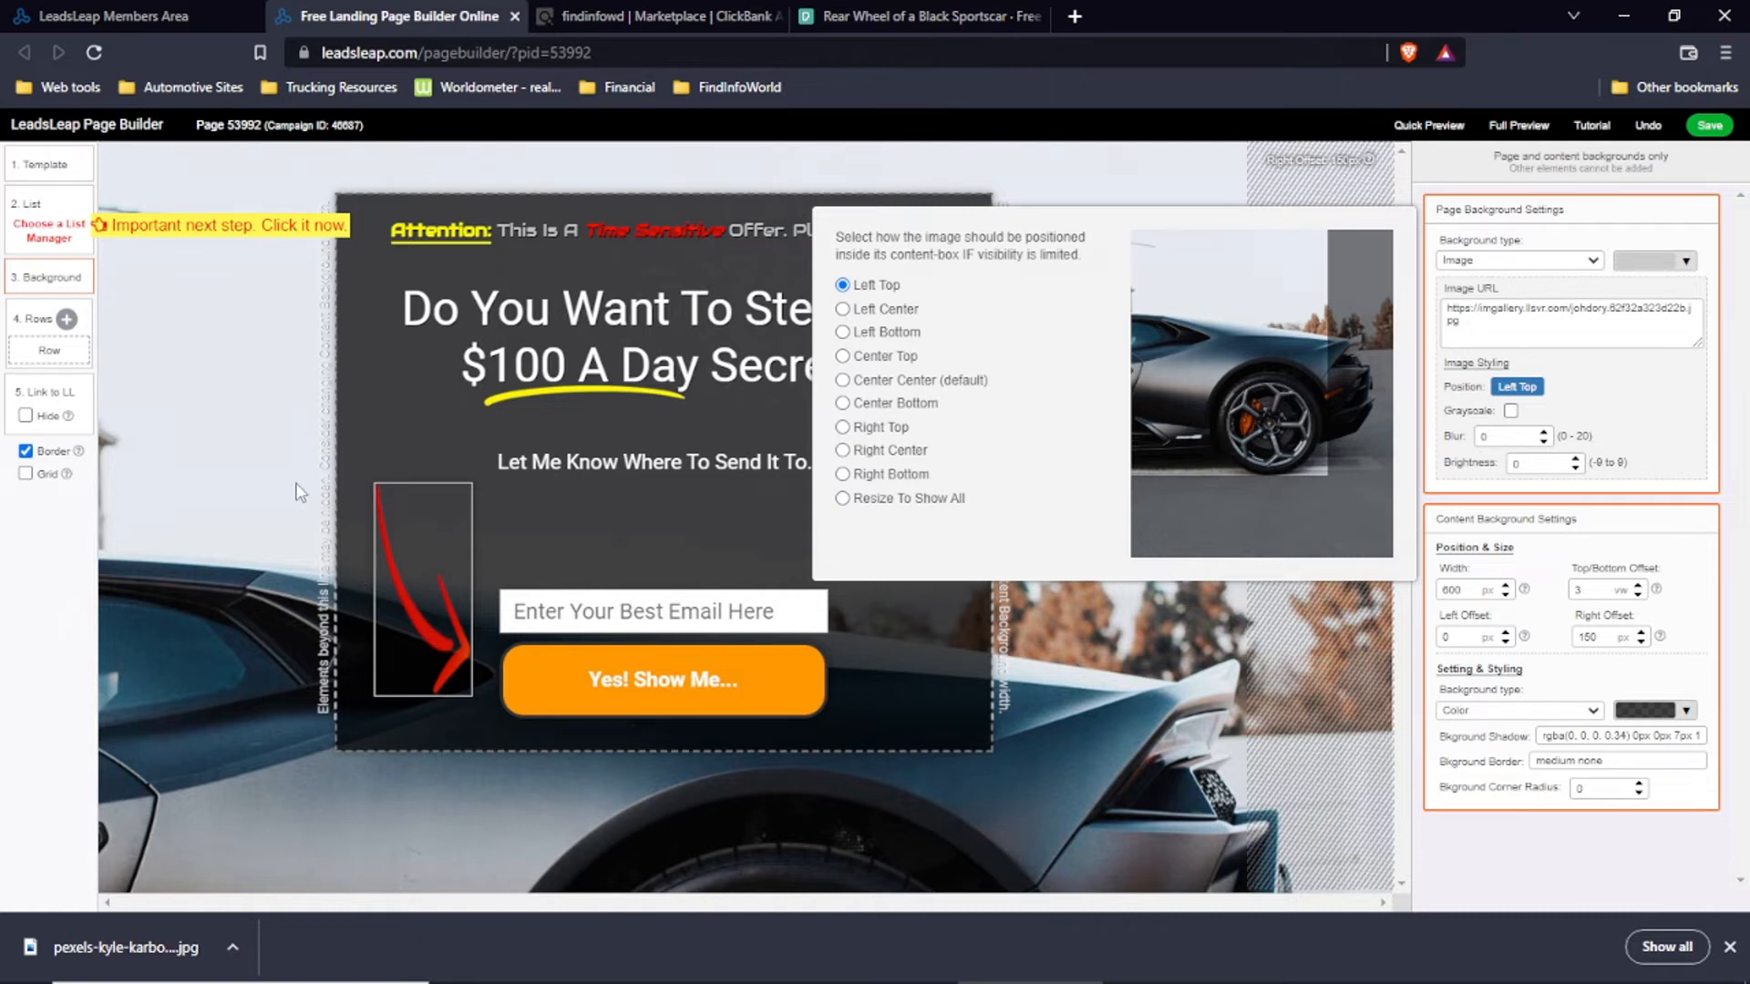
click(1212, 634)
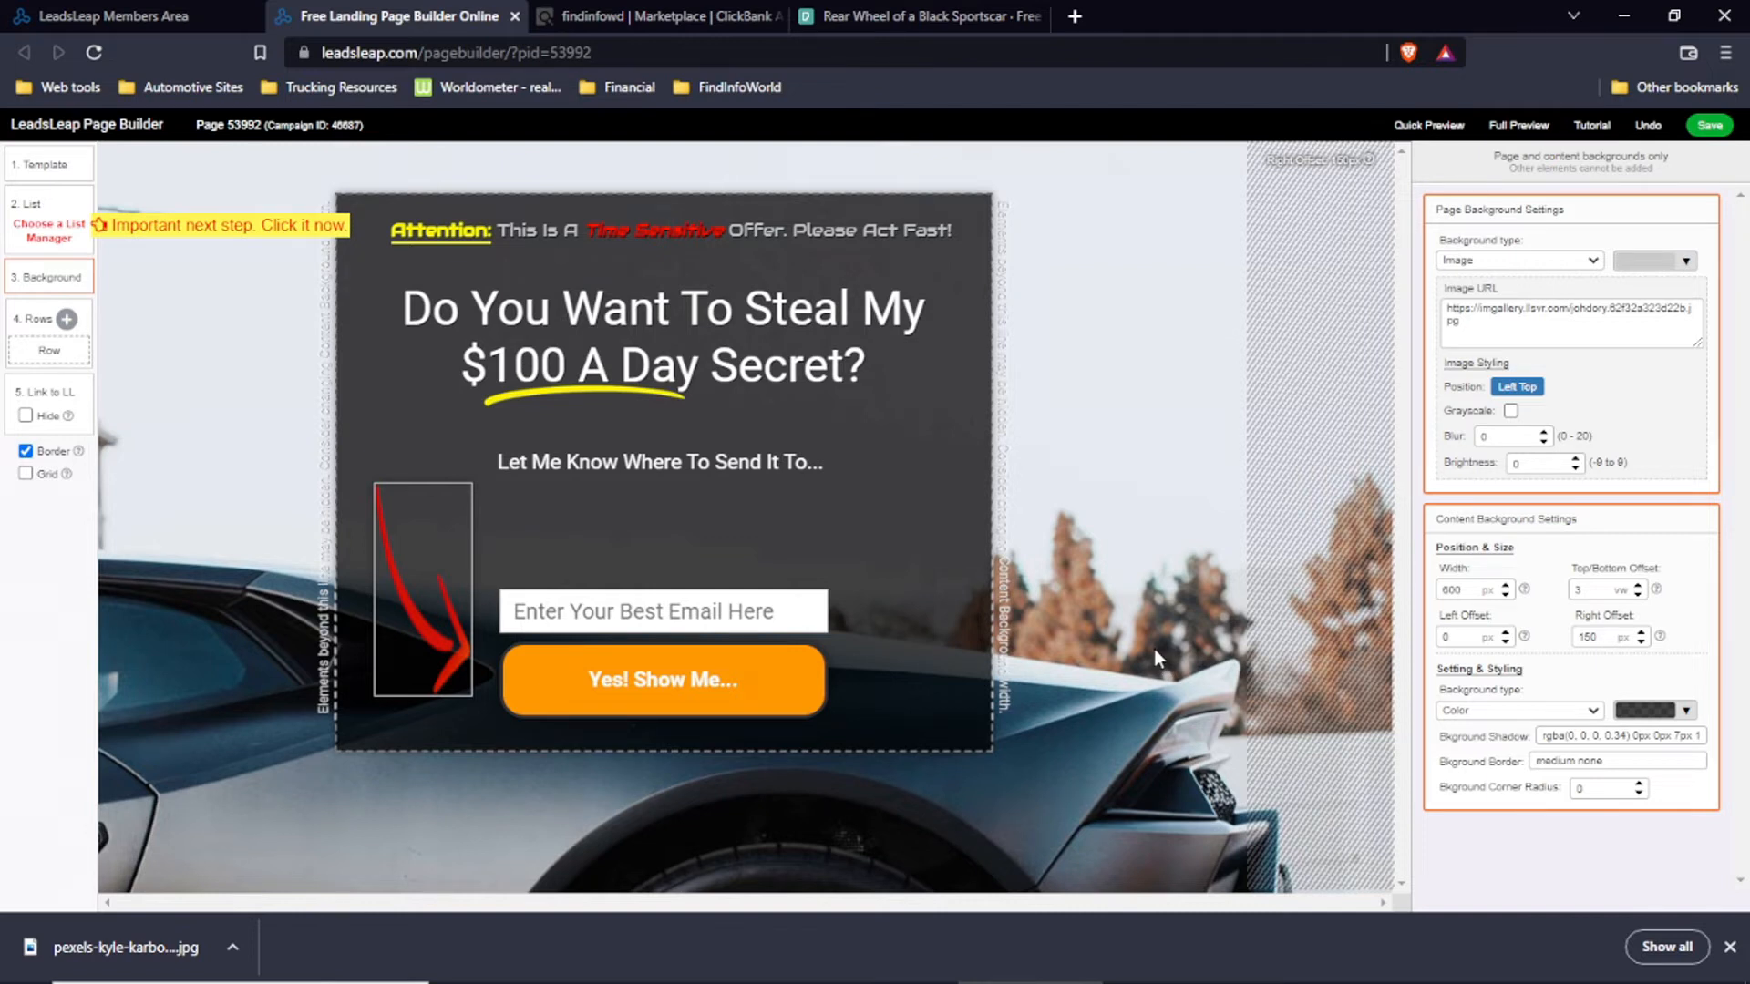
Step: Move the red arrow slightly up and left, and lower the "Let Me Know Where To Send It To..." text closer to the email field
click(410, 567)
drag(412, 529, 390, 492)
click(644, 462)
drag(644, 462, 647, 517)
Step: Set the font size of the "Do You Want To Steal My $100 A Day Secret?" headline to 54 px
click(670, 370)
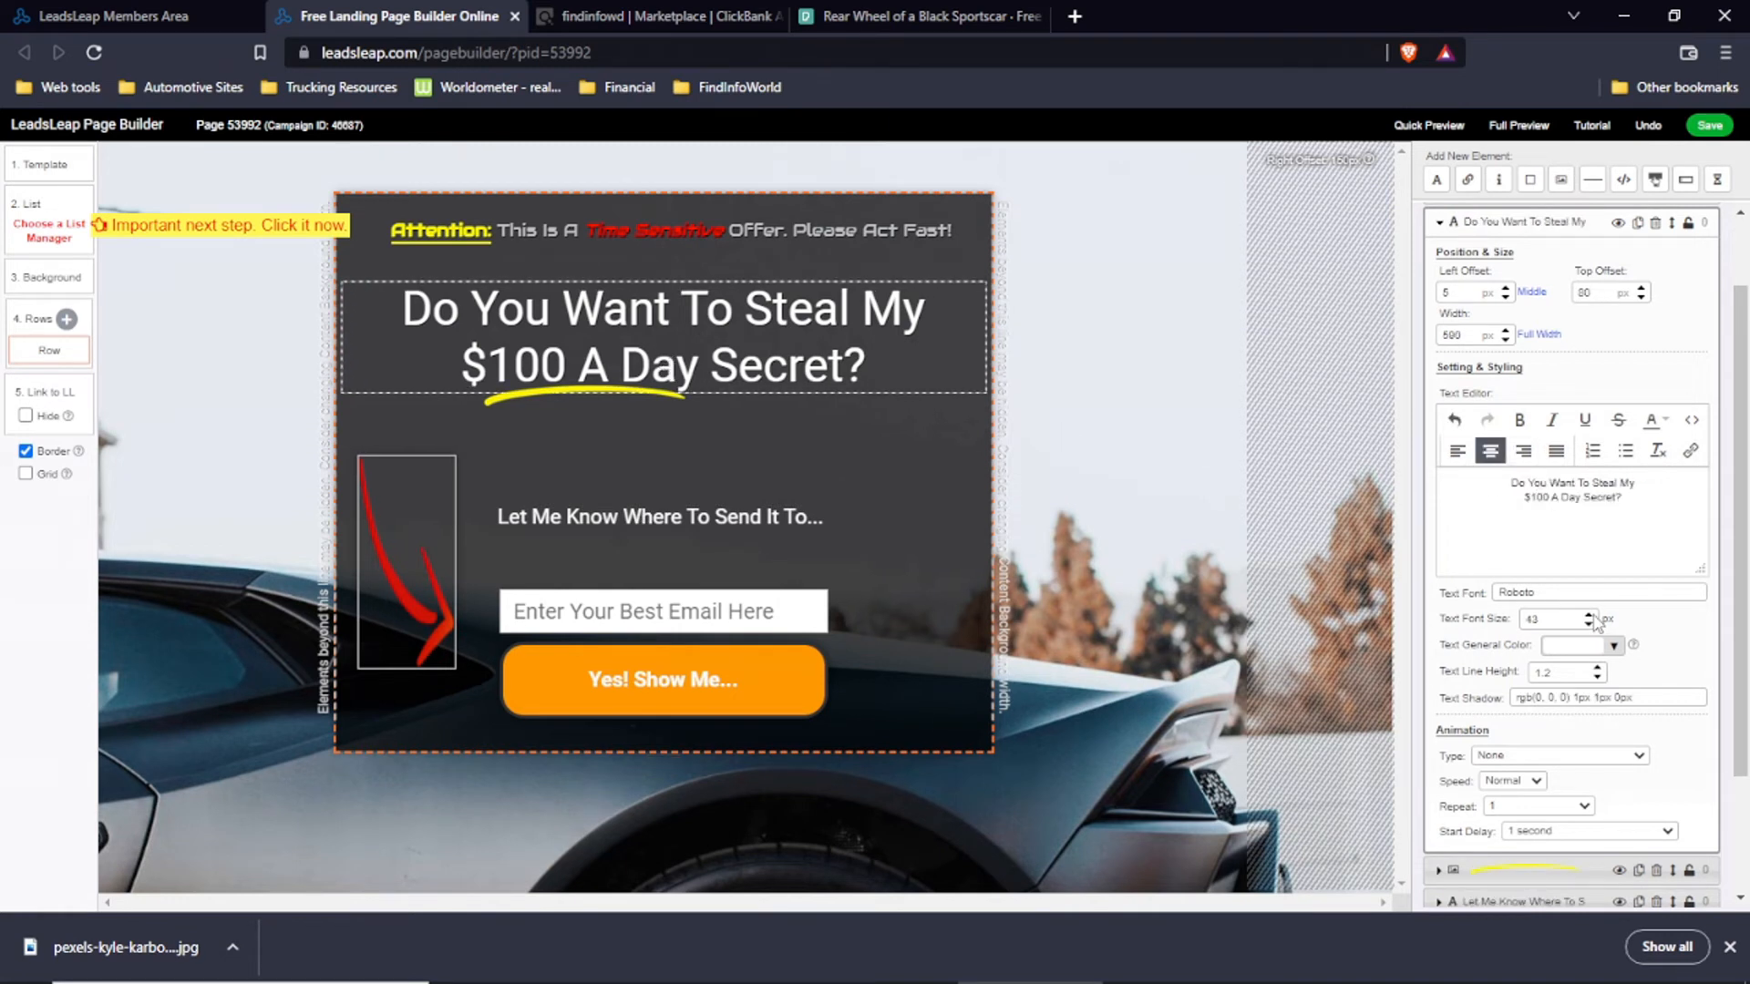
click(1589, 615)
click(1589, 615)
click(1589, 615)
click(1589, 616)
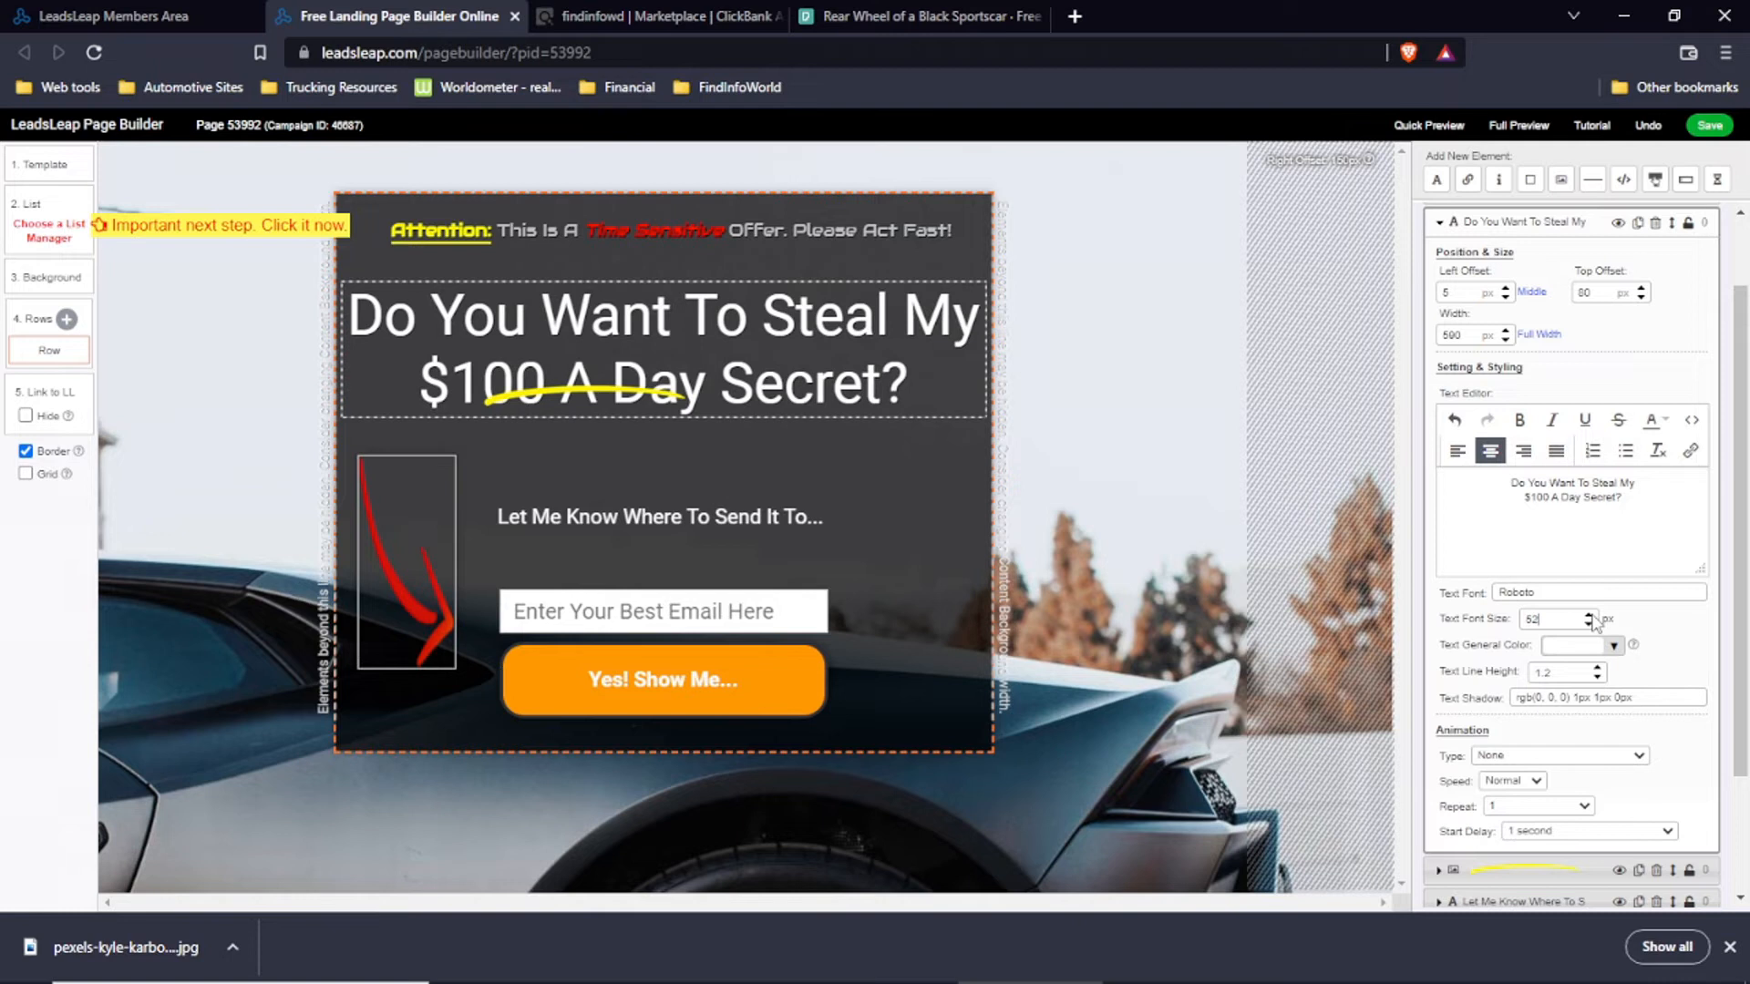
click(1589, 615)
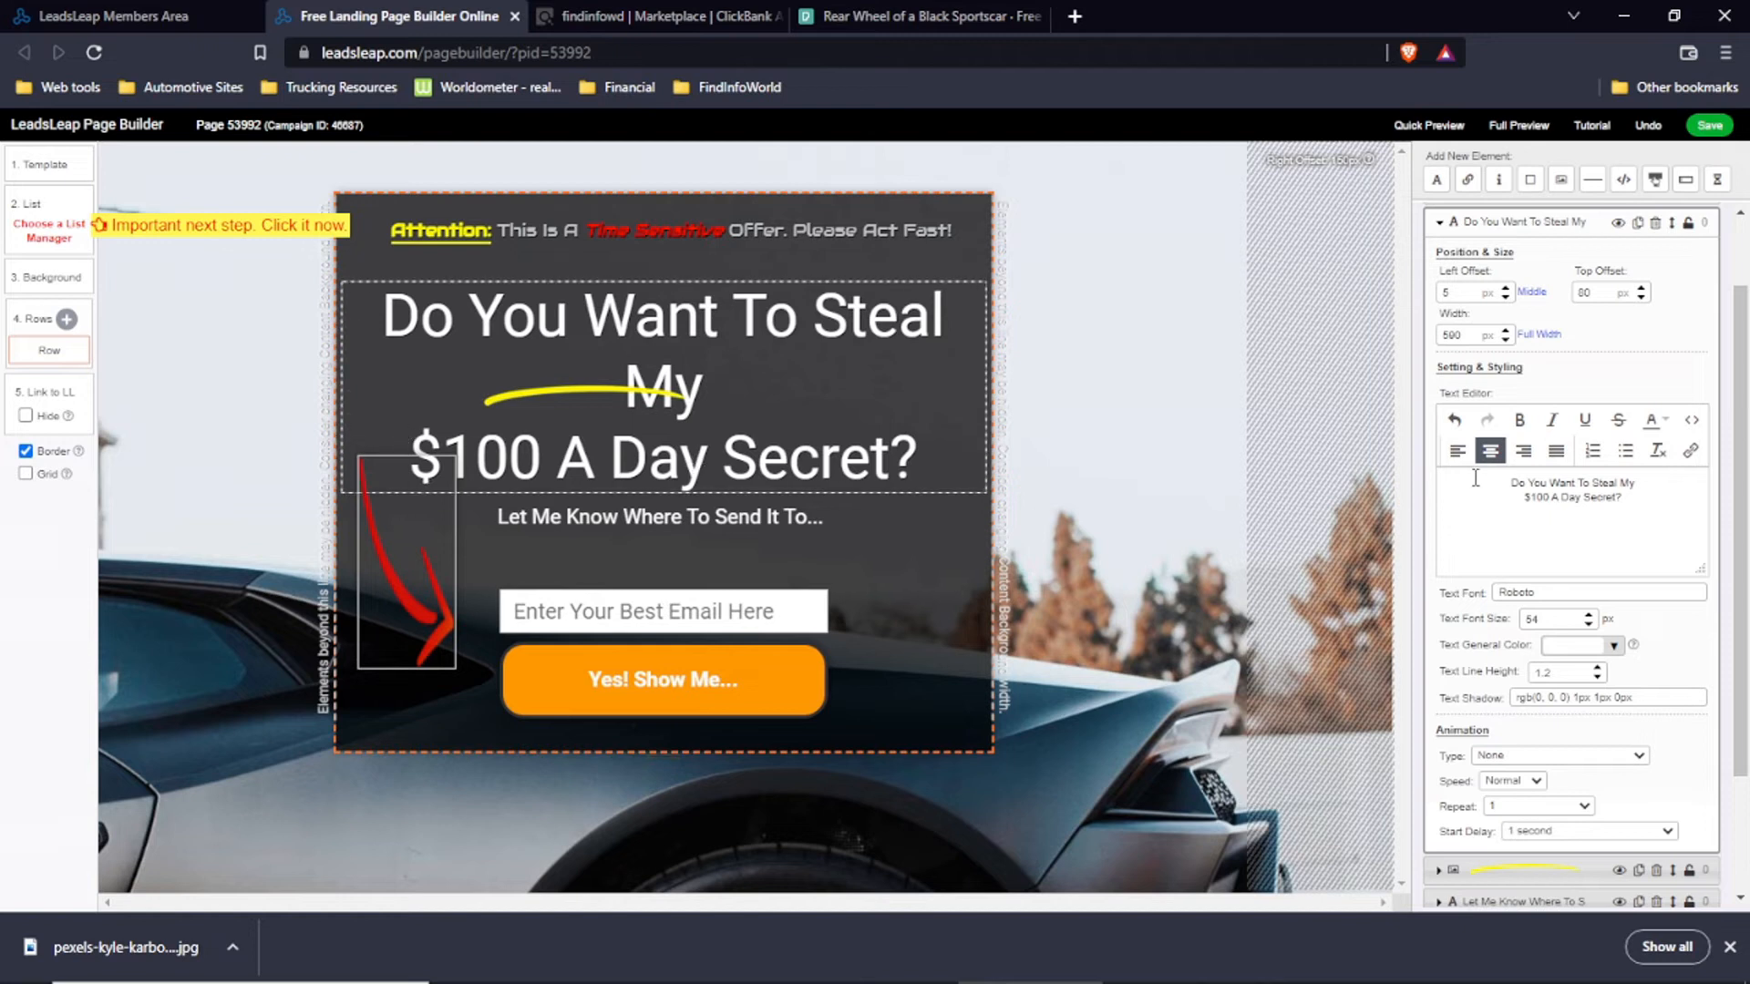
Step: Remove the line break before "$100" in the headline and move the yellow underline beneath "$100 A Day"
click(1526, 500)
key(BackSpace)
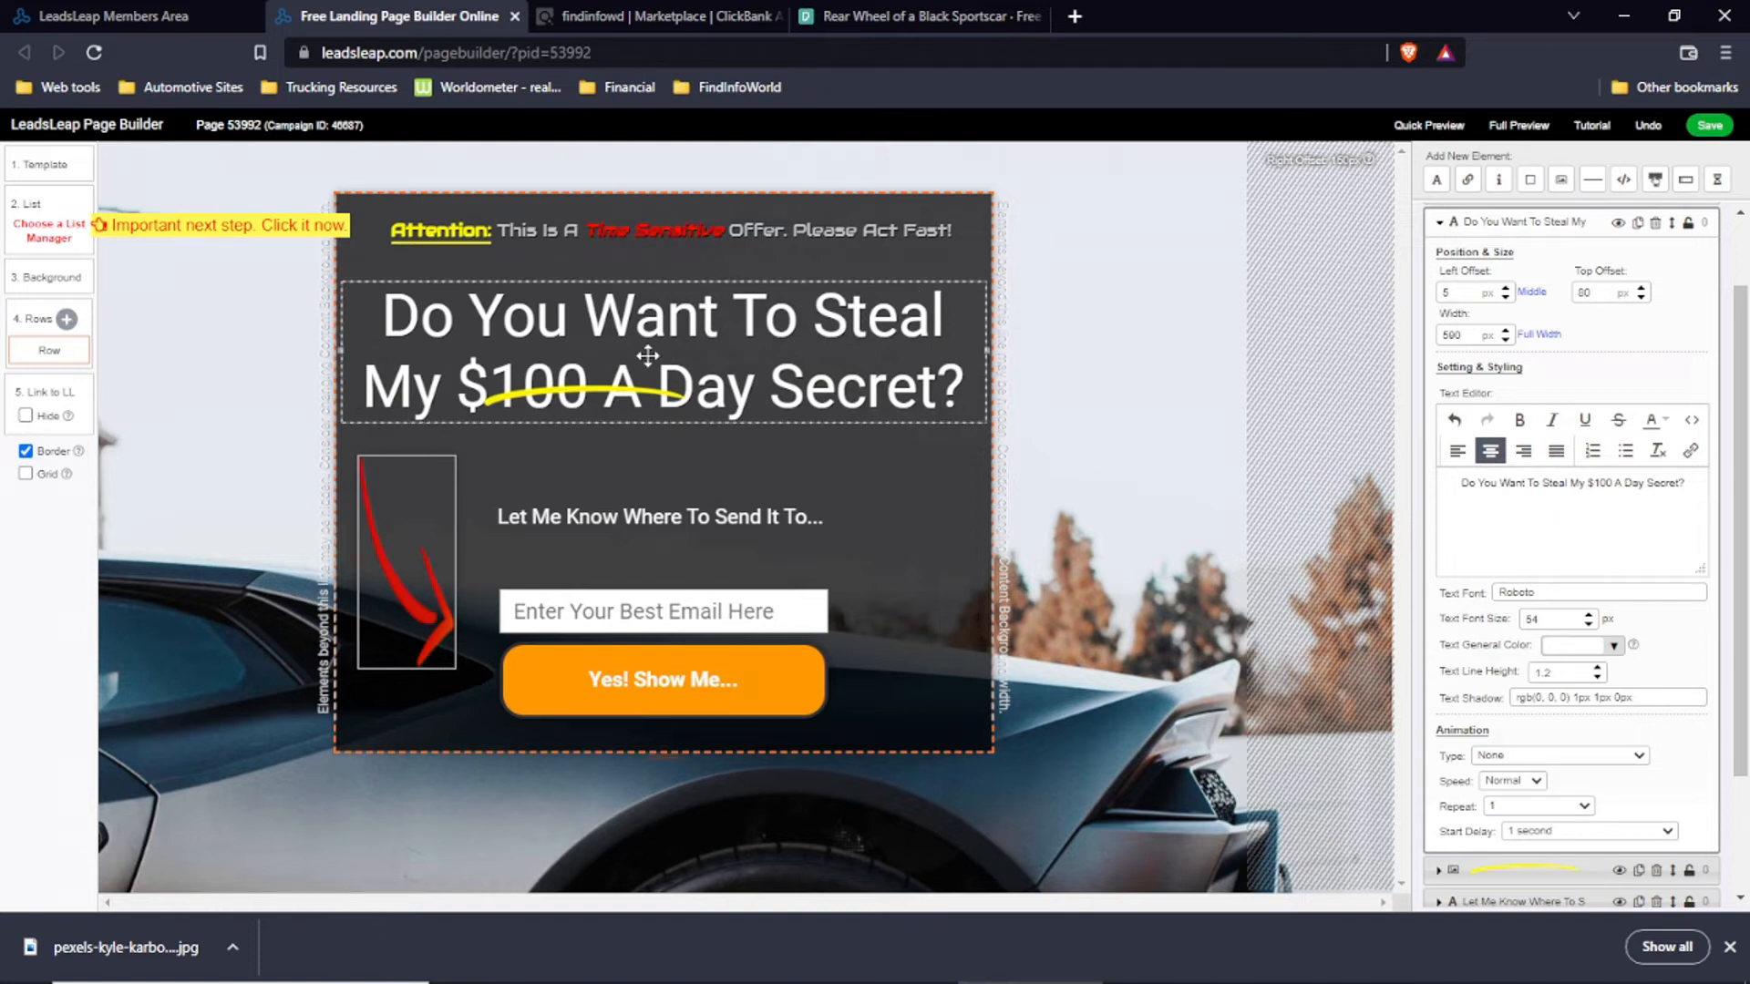
drag(629, 394, 635, 420)
click(860, 467)
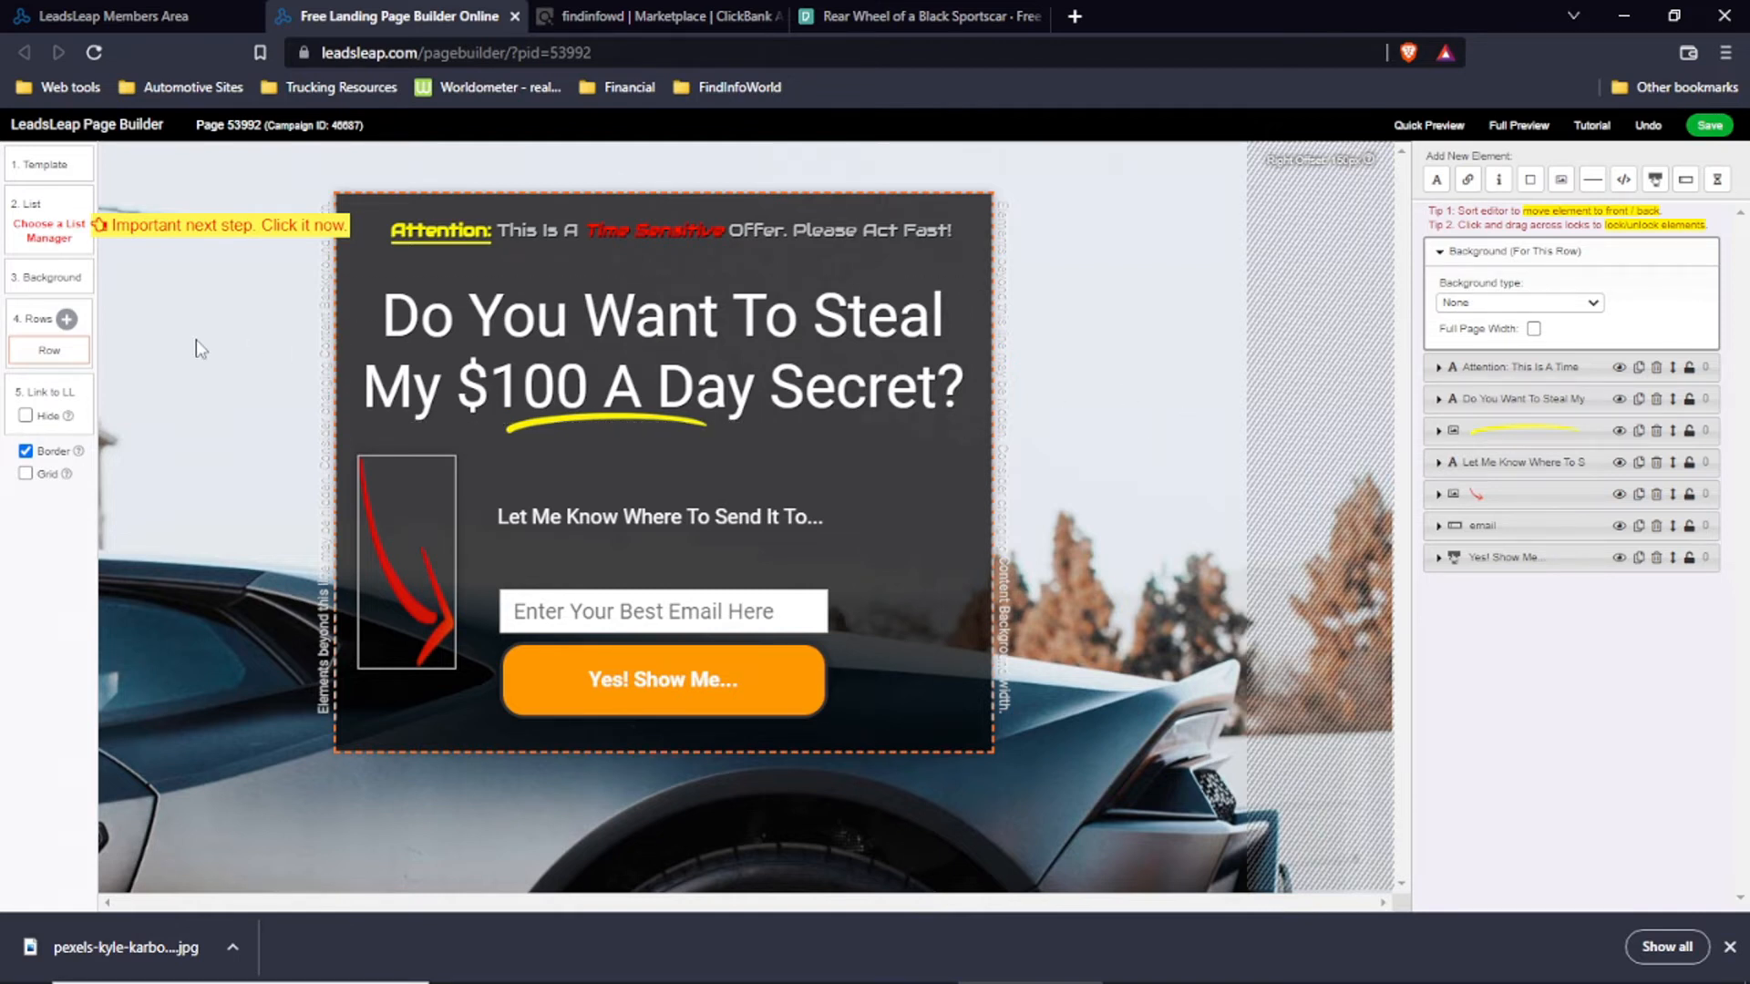
Step: Try out a new text element above "Let Me Know Where To Send It To..." and delete it
click(1438, 181)
drag(584, 239, 671, 470)
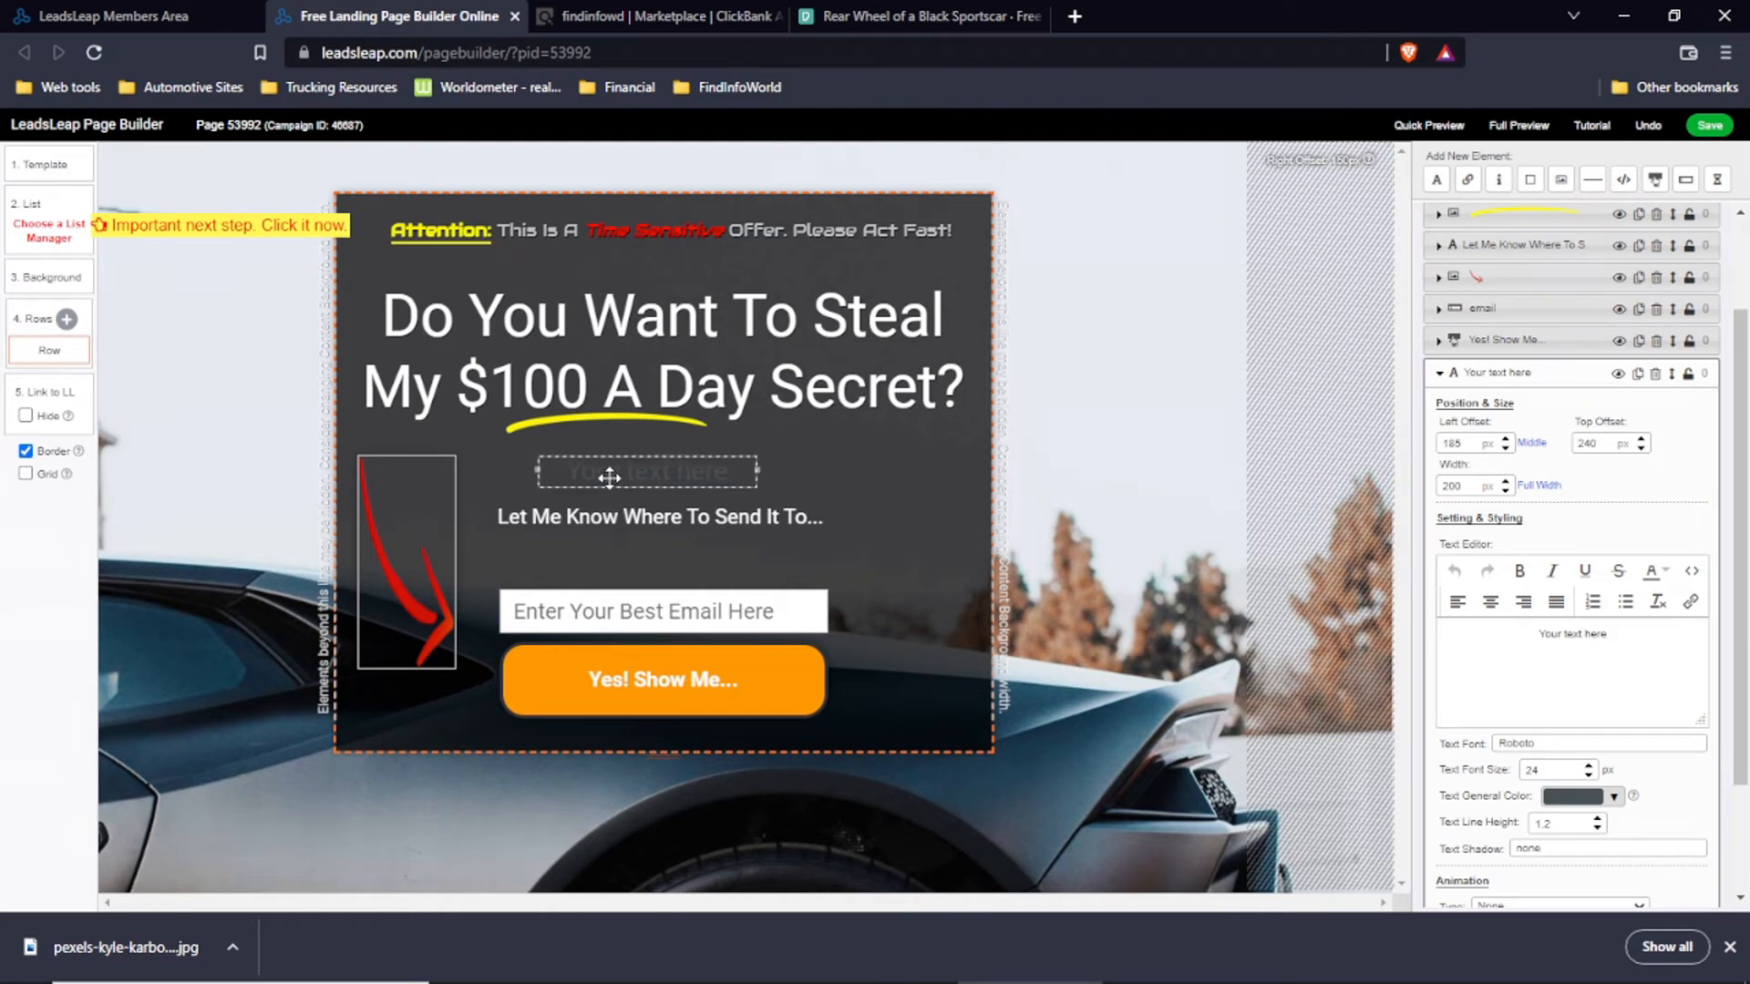
drag(1538, 634, 1653, 656)
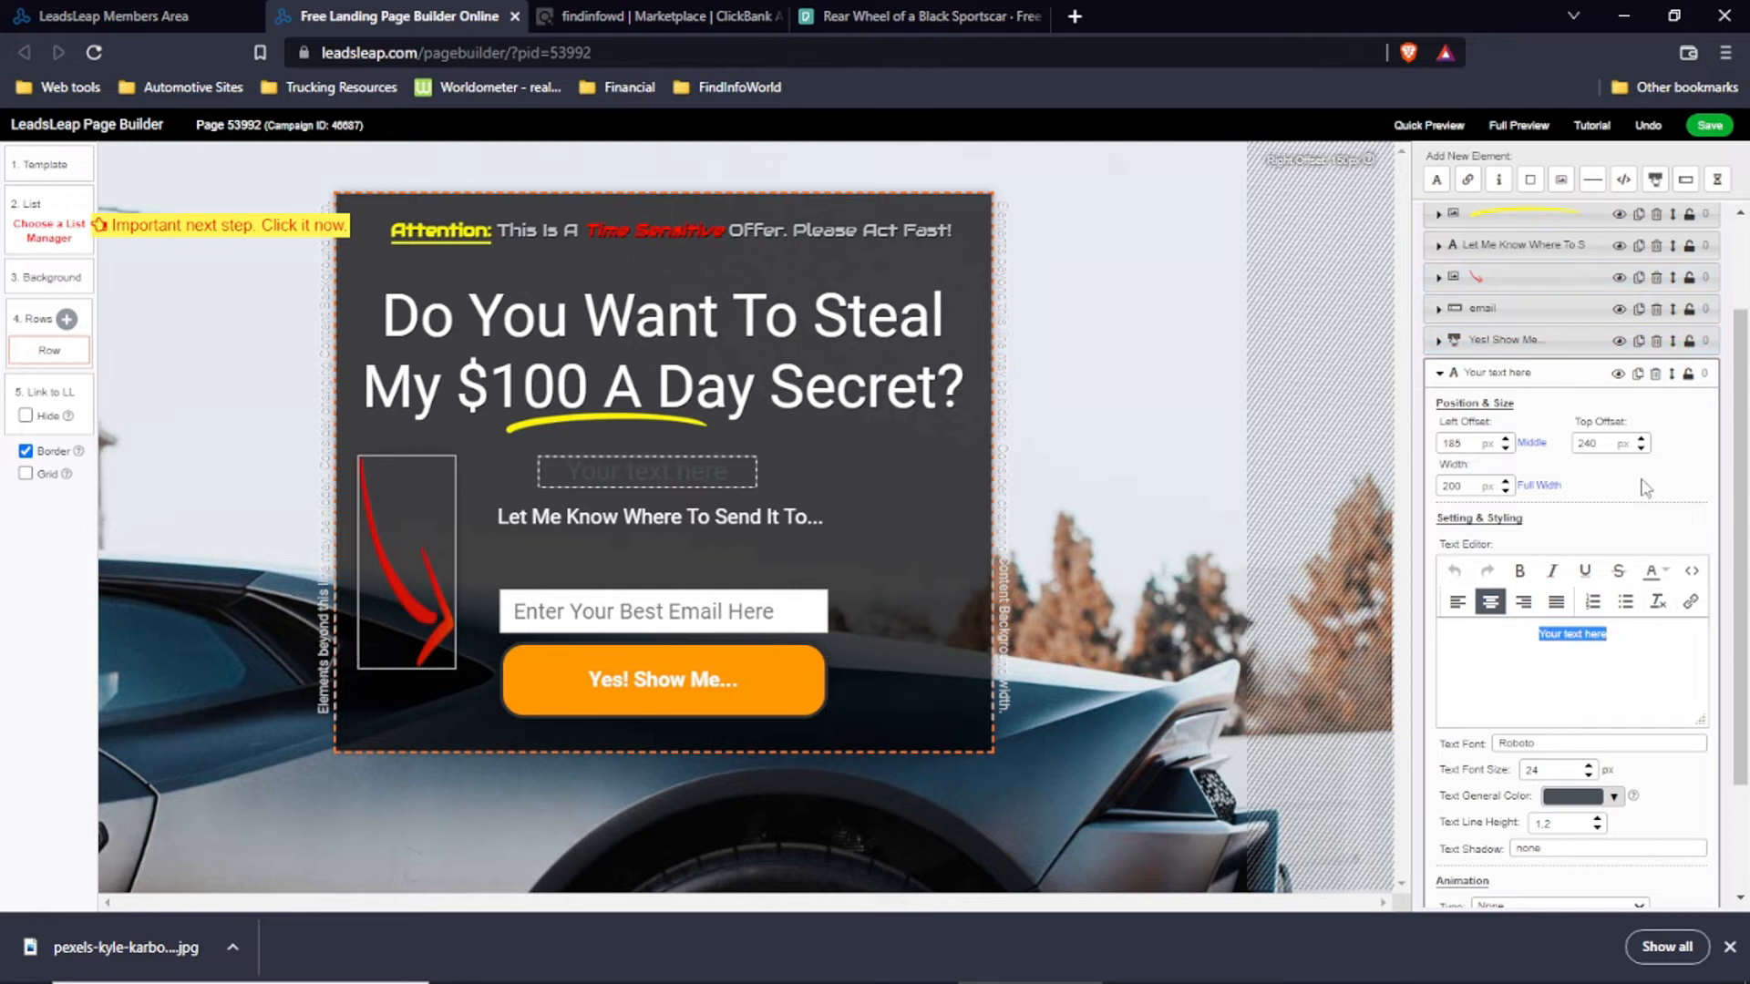
click(1656, 374)
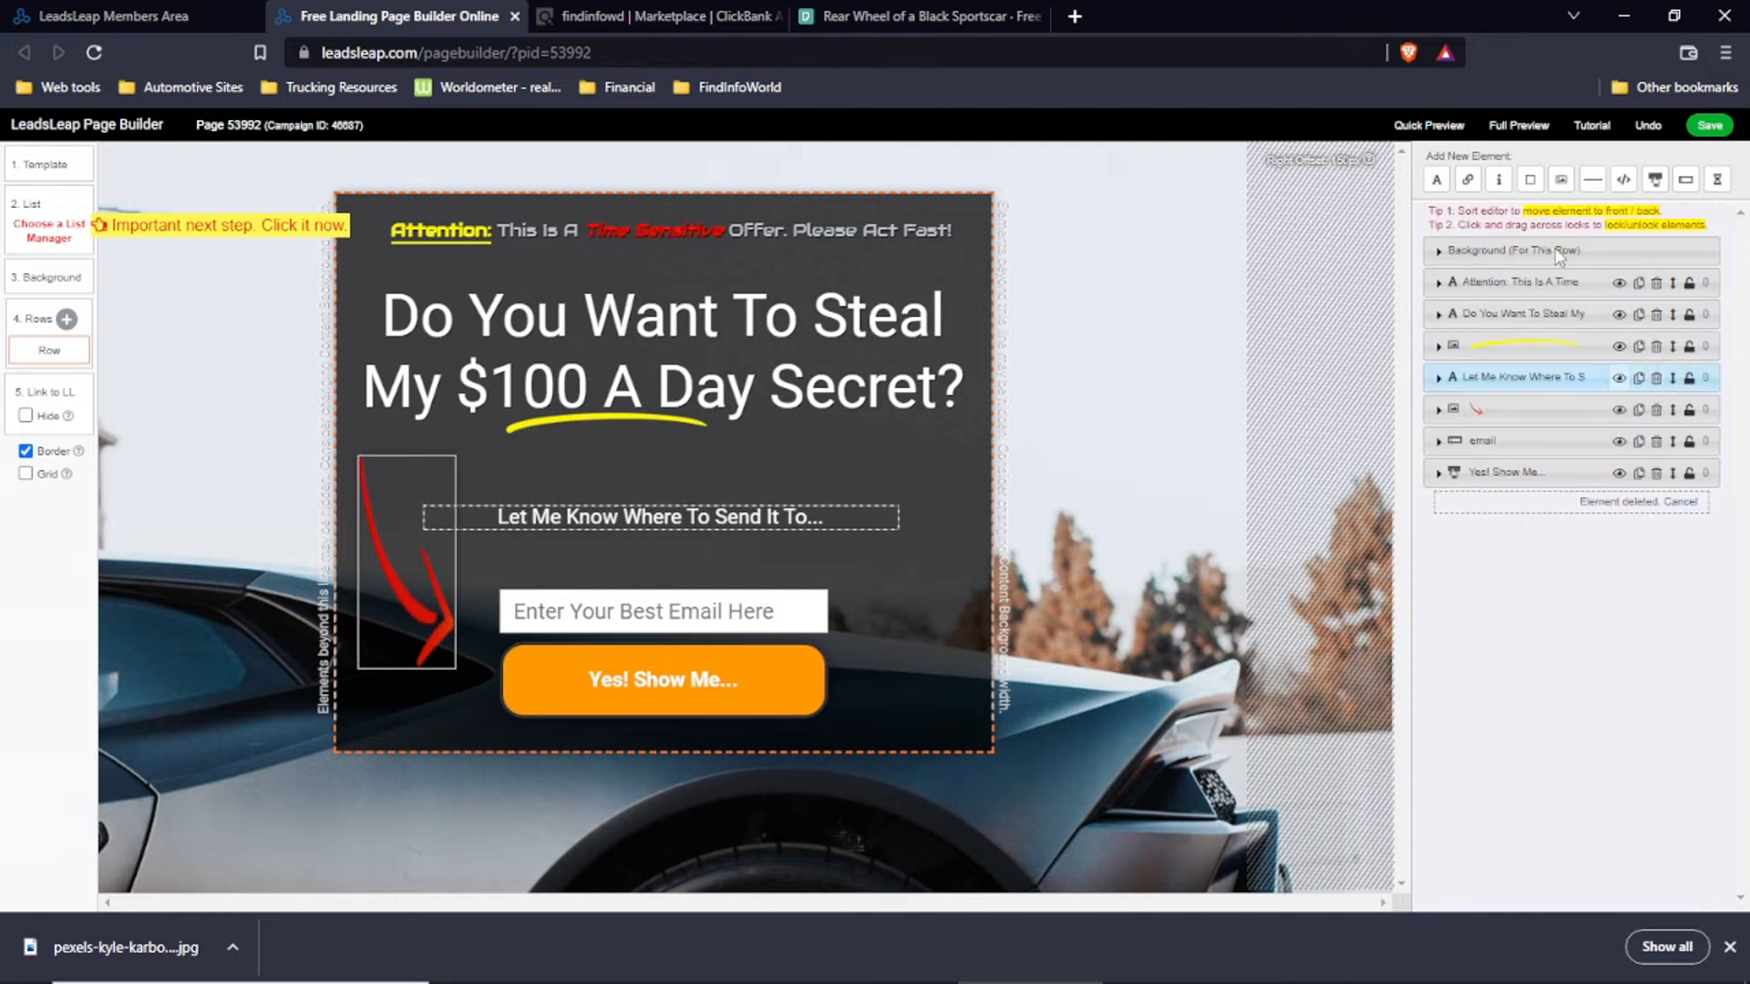
Step: Add a link element and place it below the orange "Yes! Show Me..." button, extending the row downward
click(1469, 180)
drag(451, 222, 627, 451)
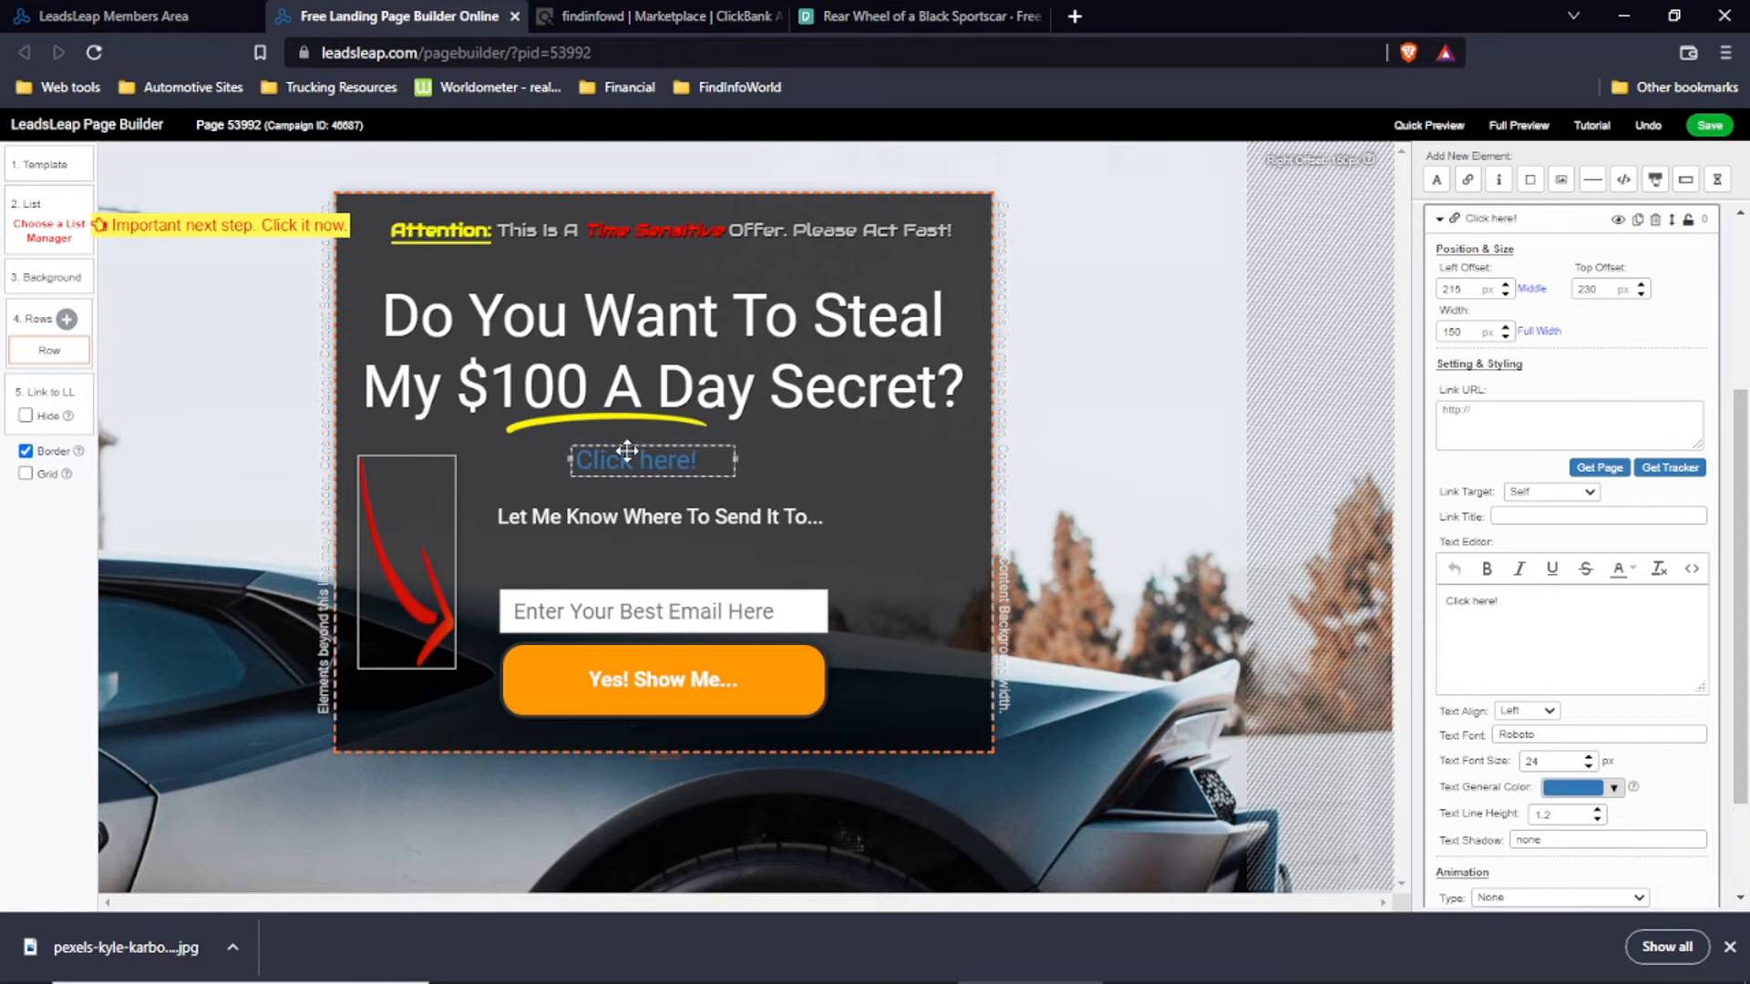
drag(643, 462, 655, 783)
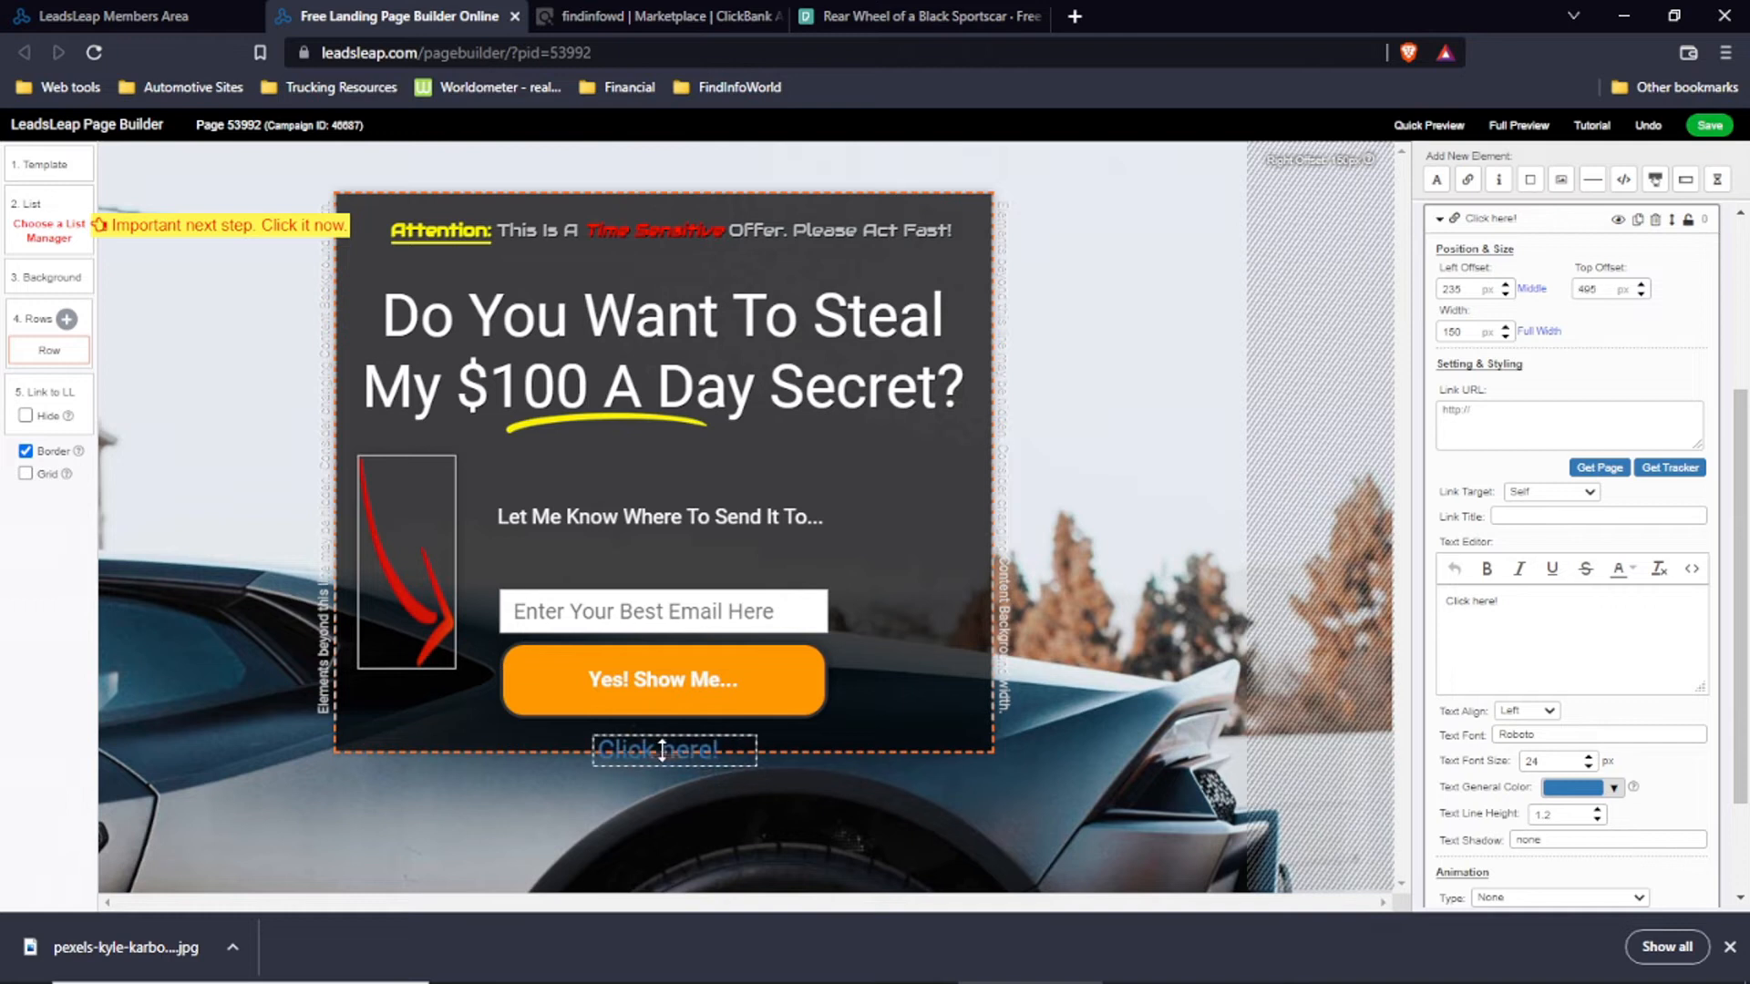
drag(565, 841, 557, 766)
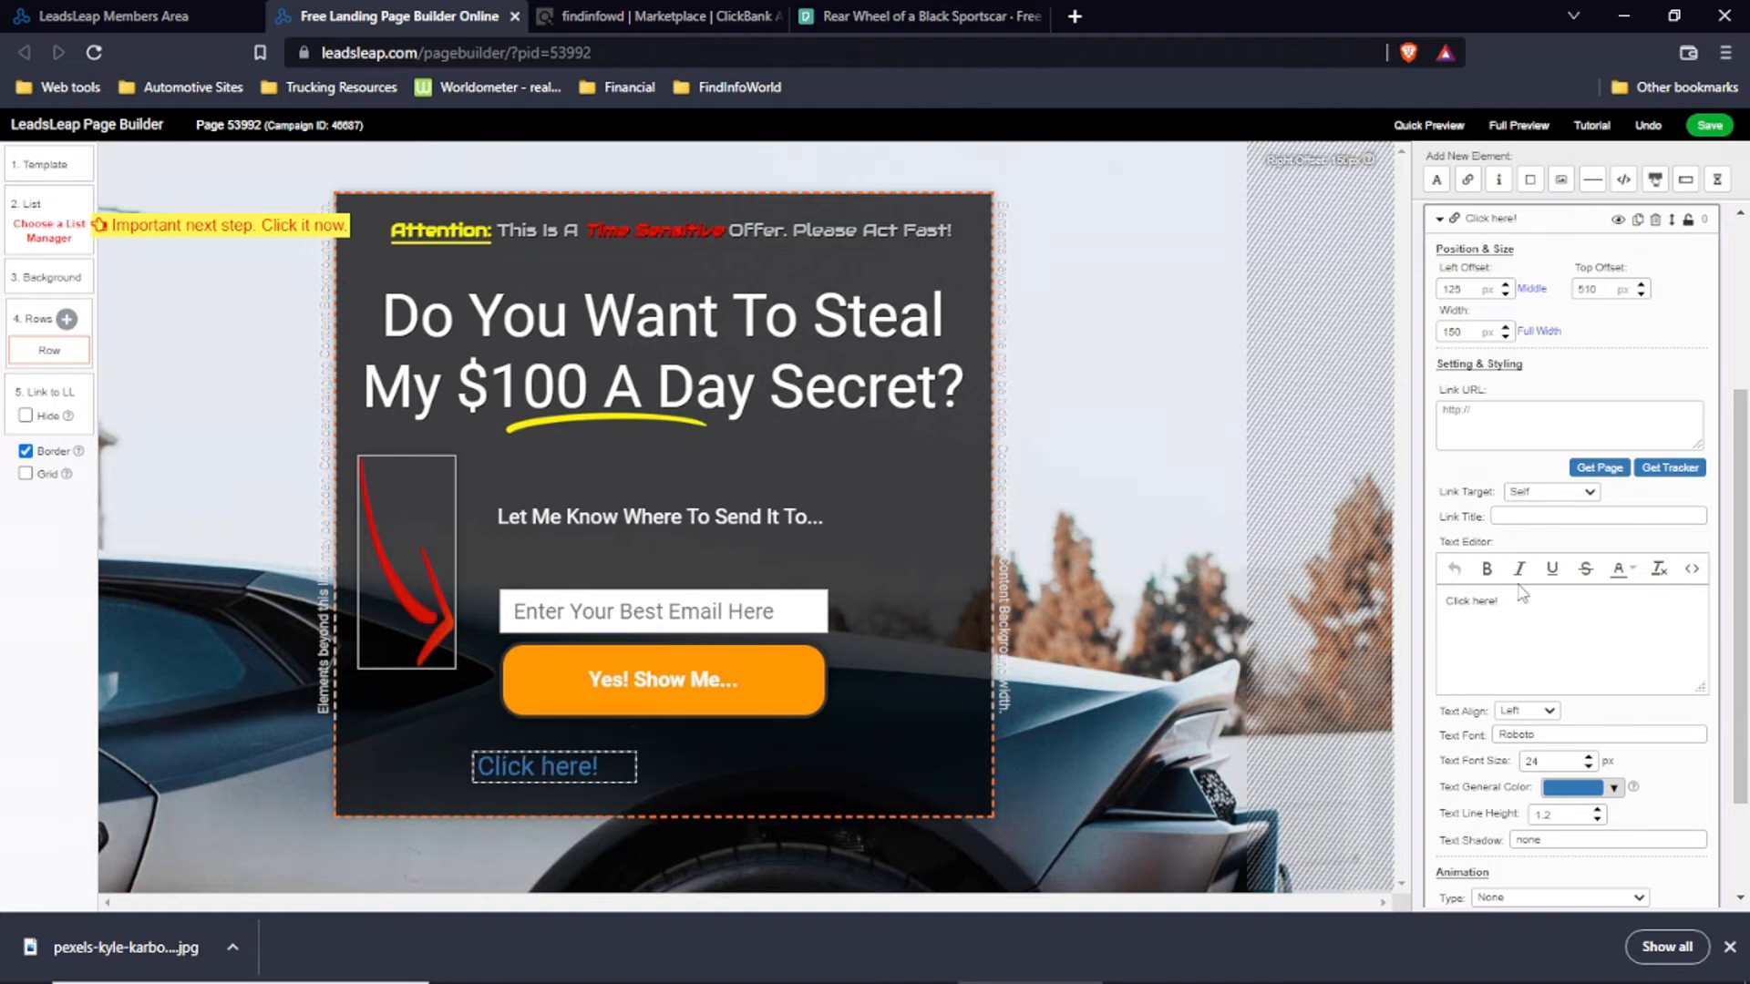
Step: Change the new link's text to "Privacy Policy" and set its font size to 12 px
drag(1522, 602, 1332, 620)
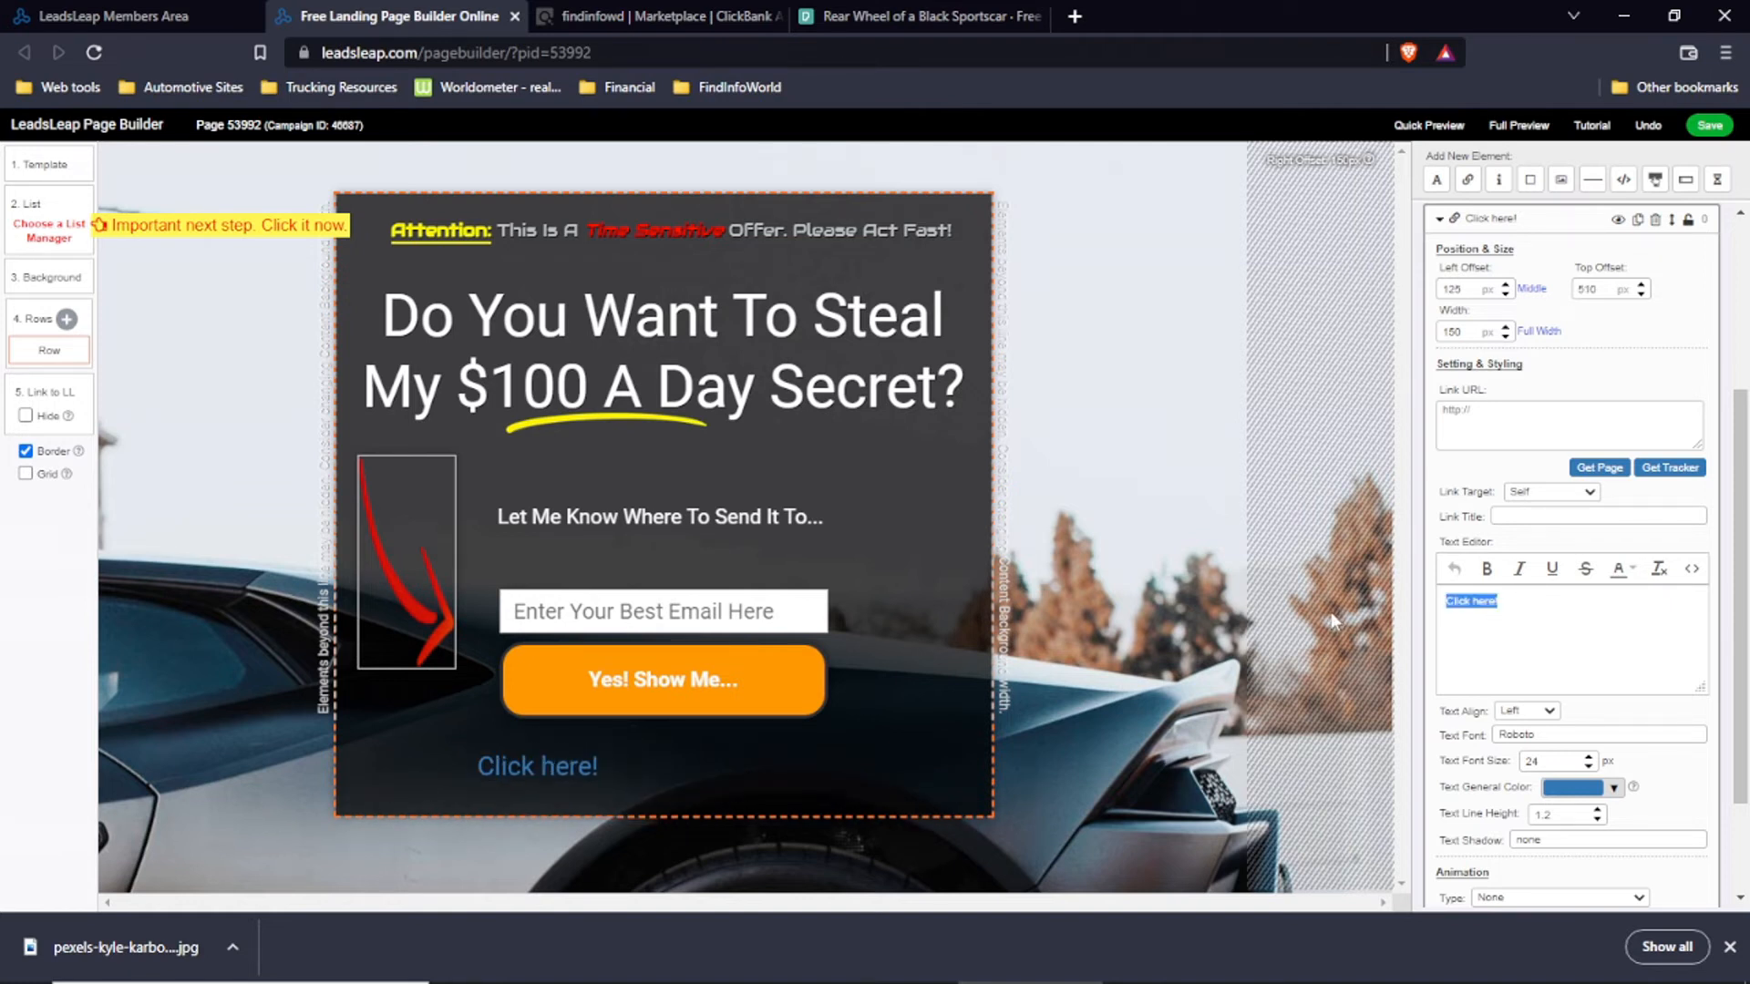
text(Privac)
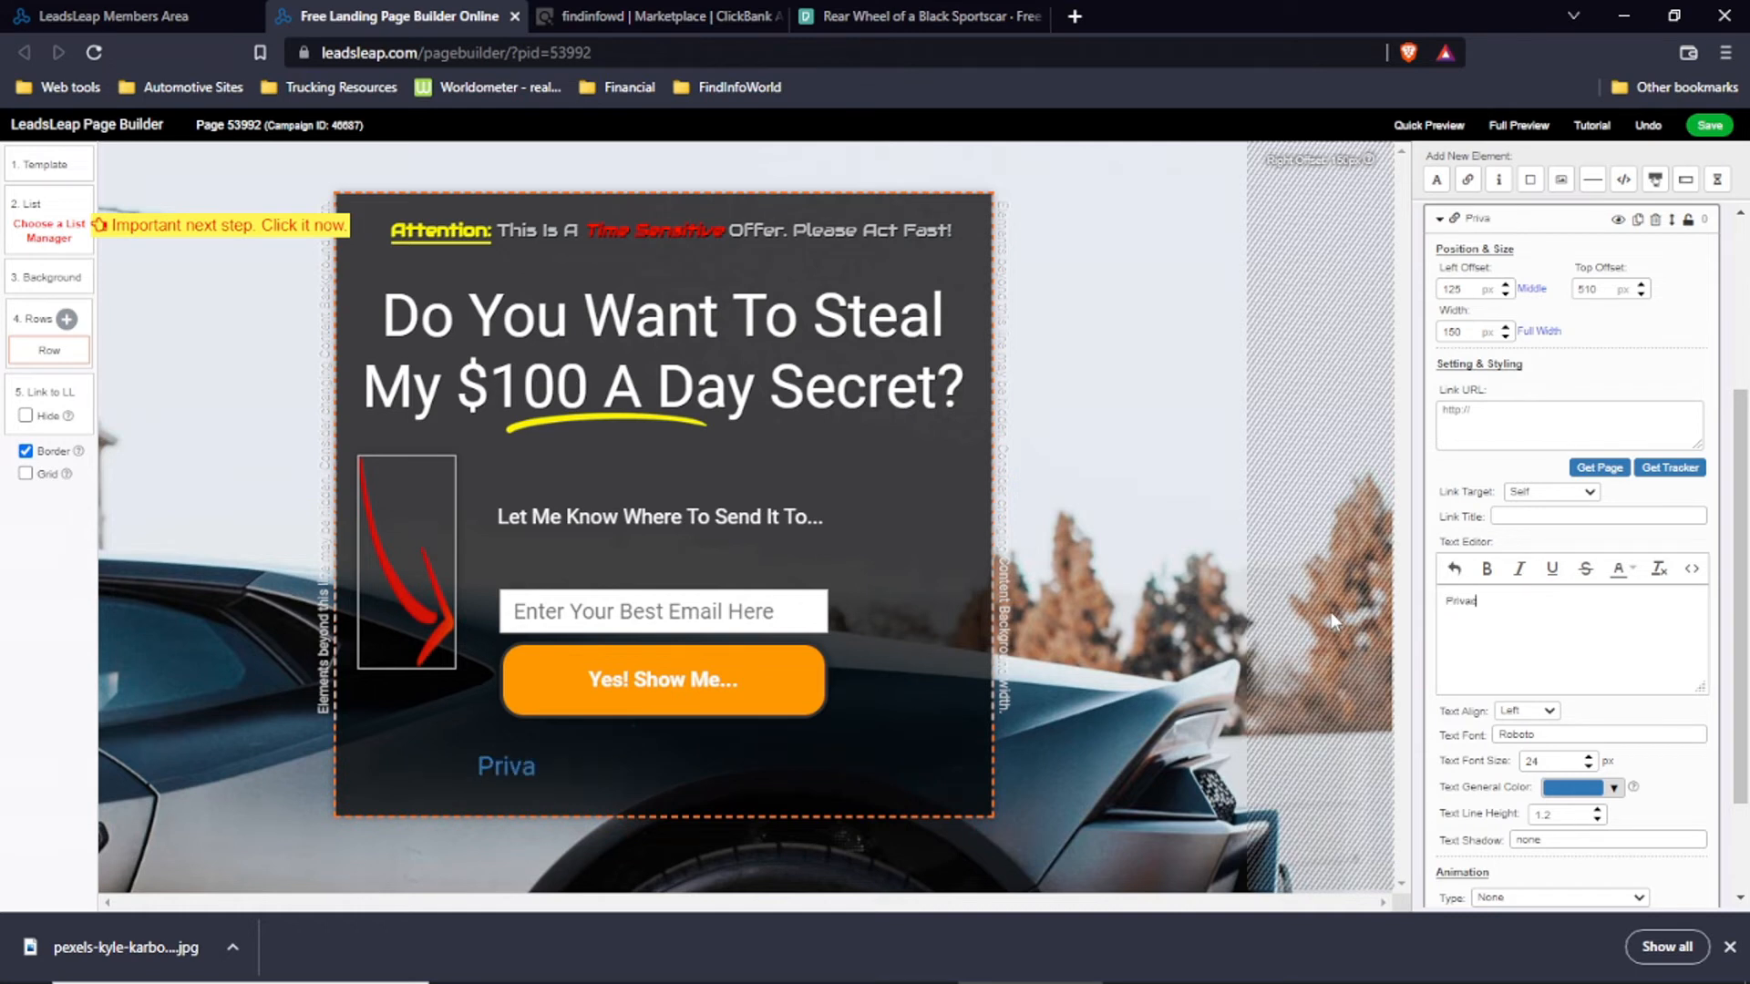
text(y Policy)
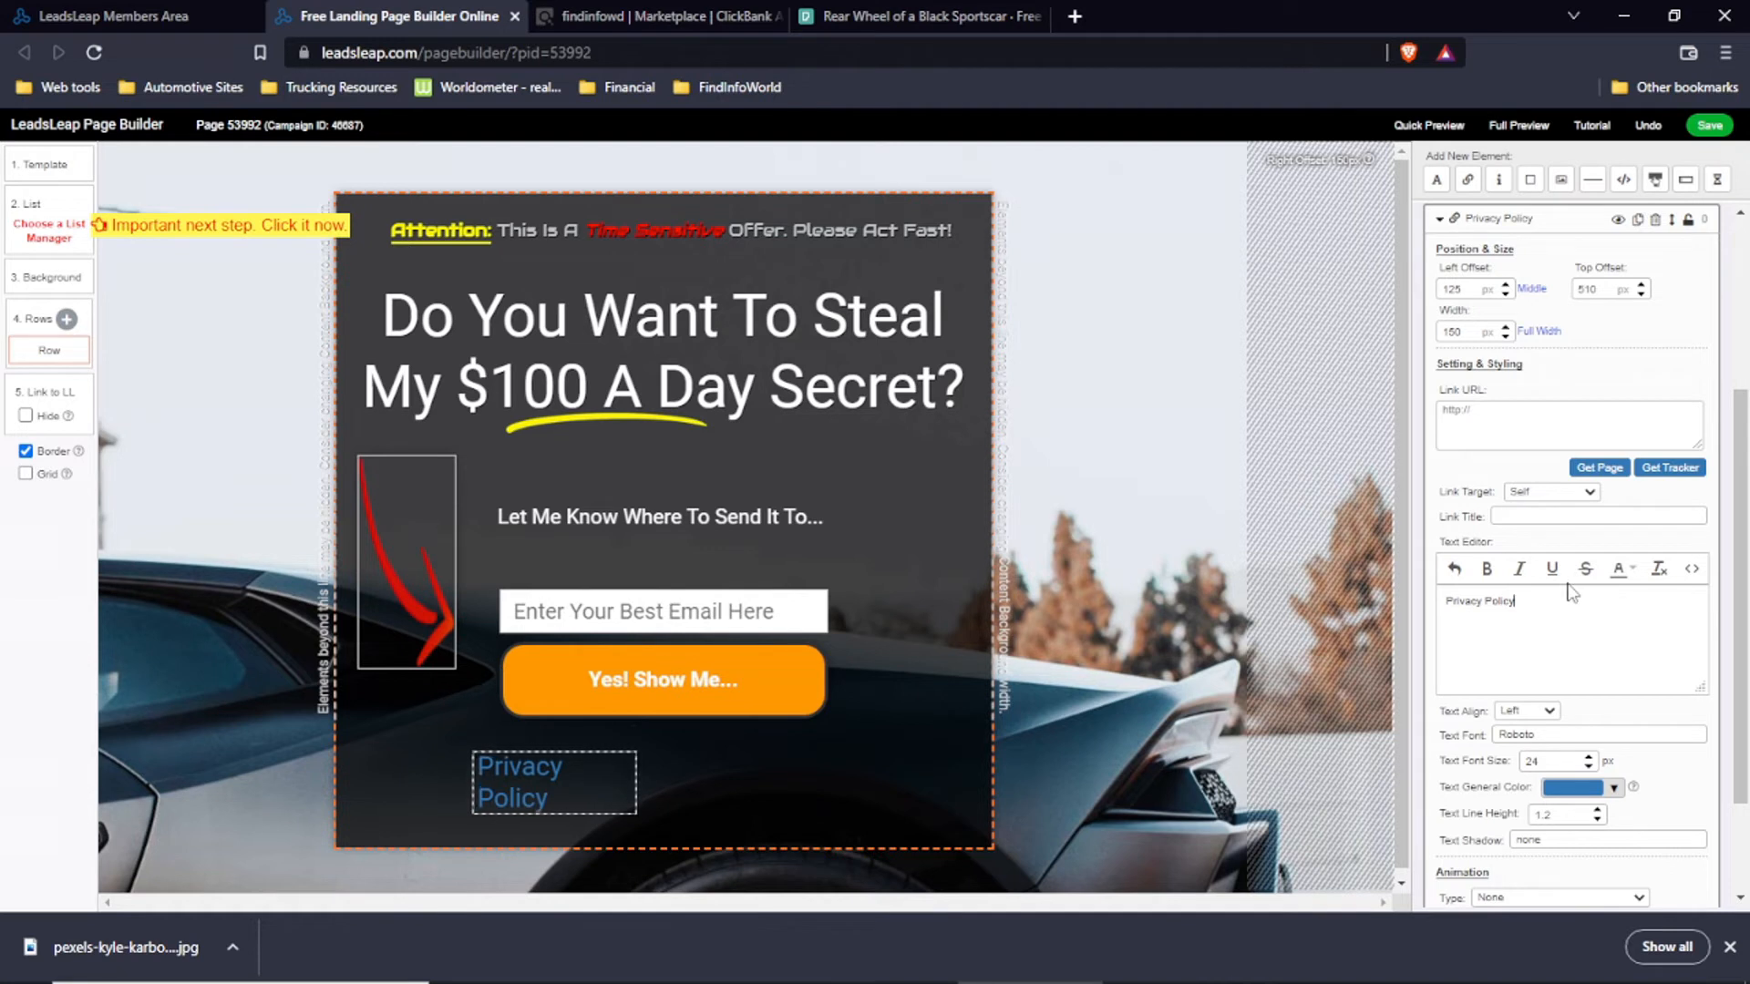
click(1588, 766)
click(1589, 767)
click(1588, 766)
click(1588, 766)
click(1588, 767)
click(1588, 767)
click(1589, 766)
click(1589, 767)
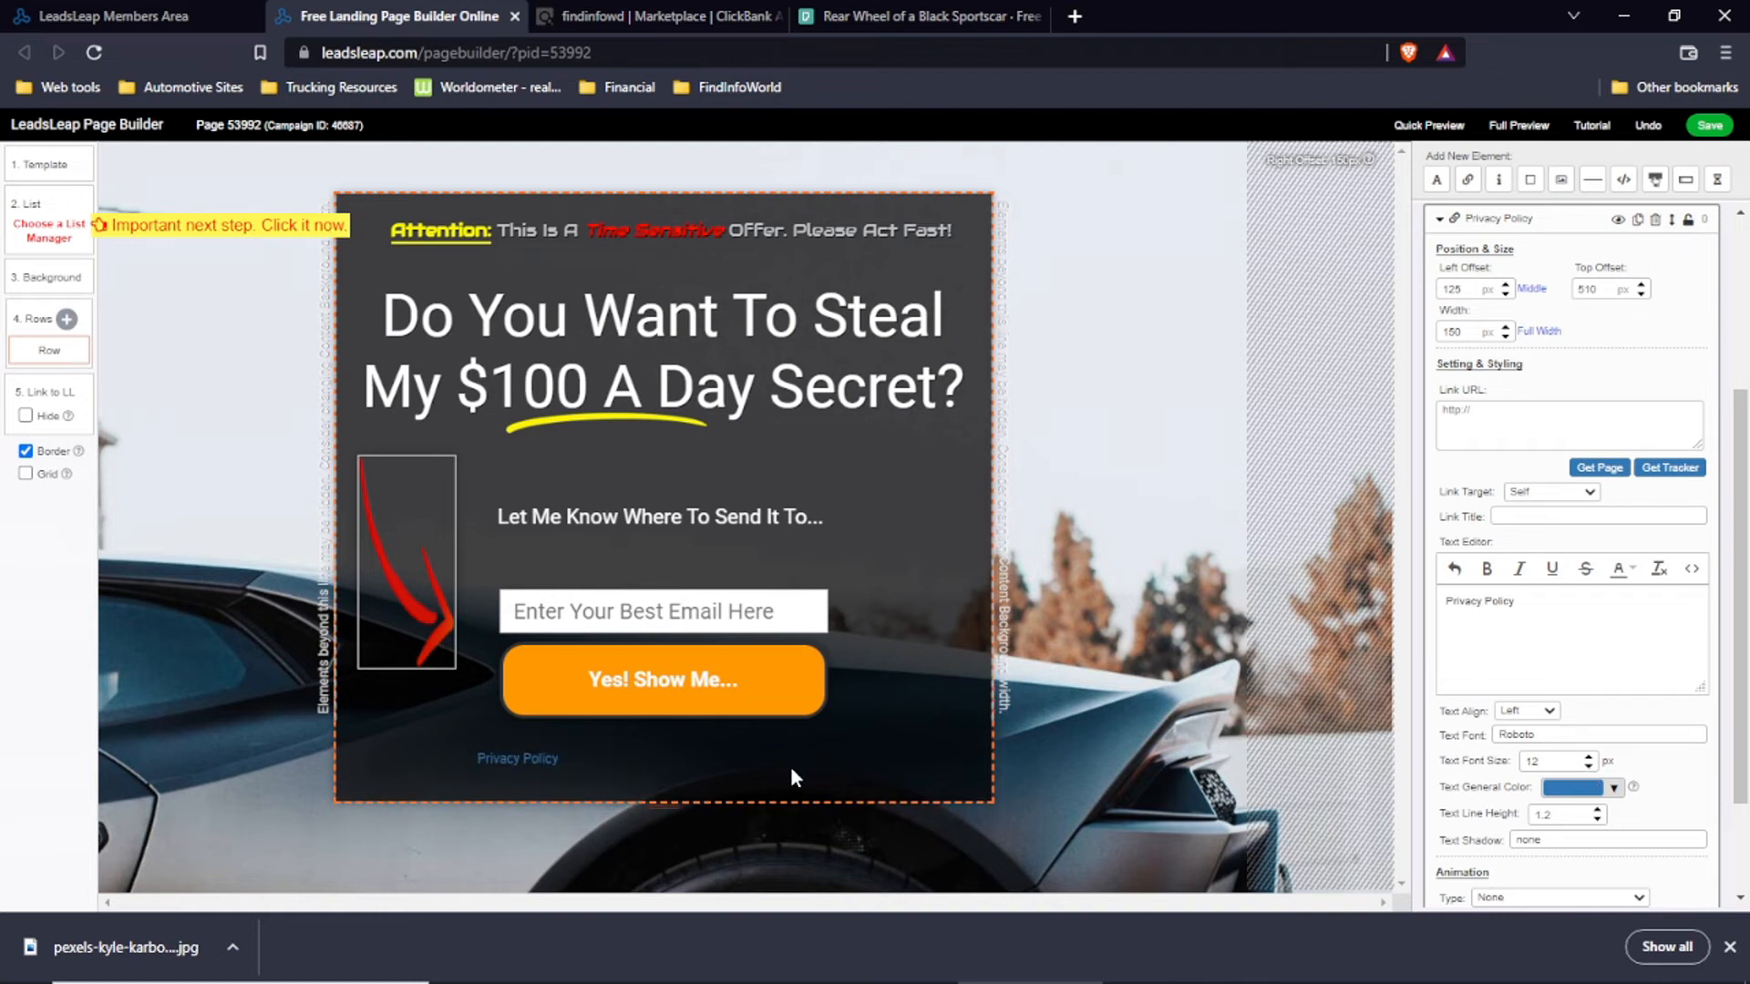
Step: Center the "Privacy Policy" link beneath the orange button and delete the link element
drag(540, 764, 670, 755)
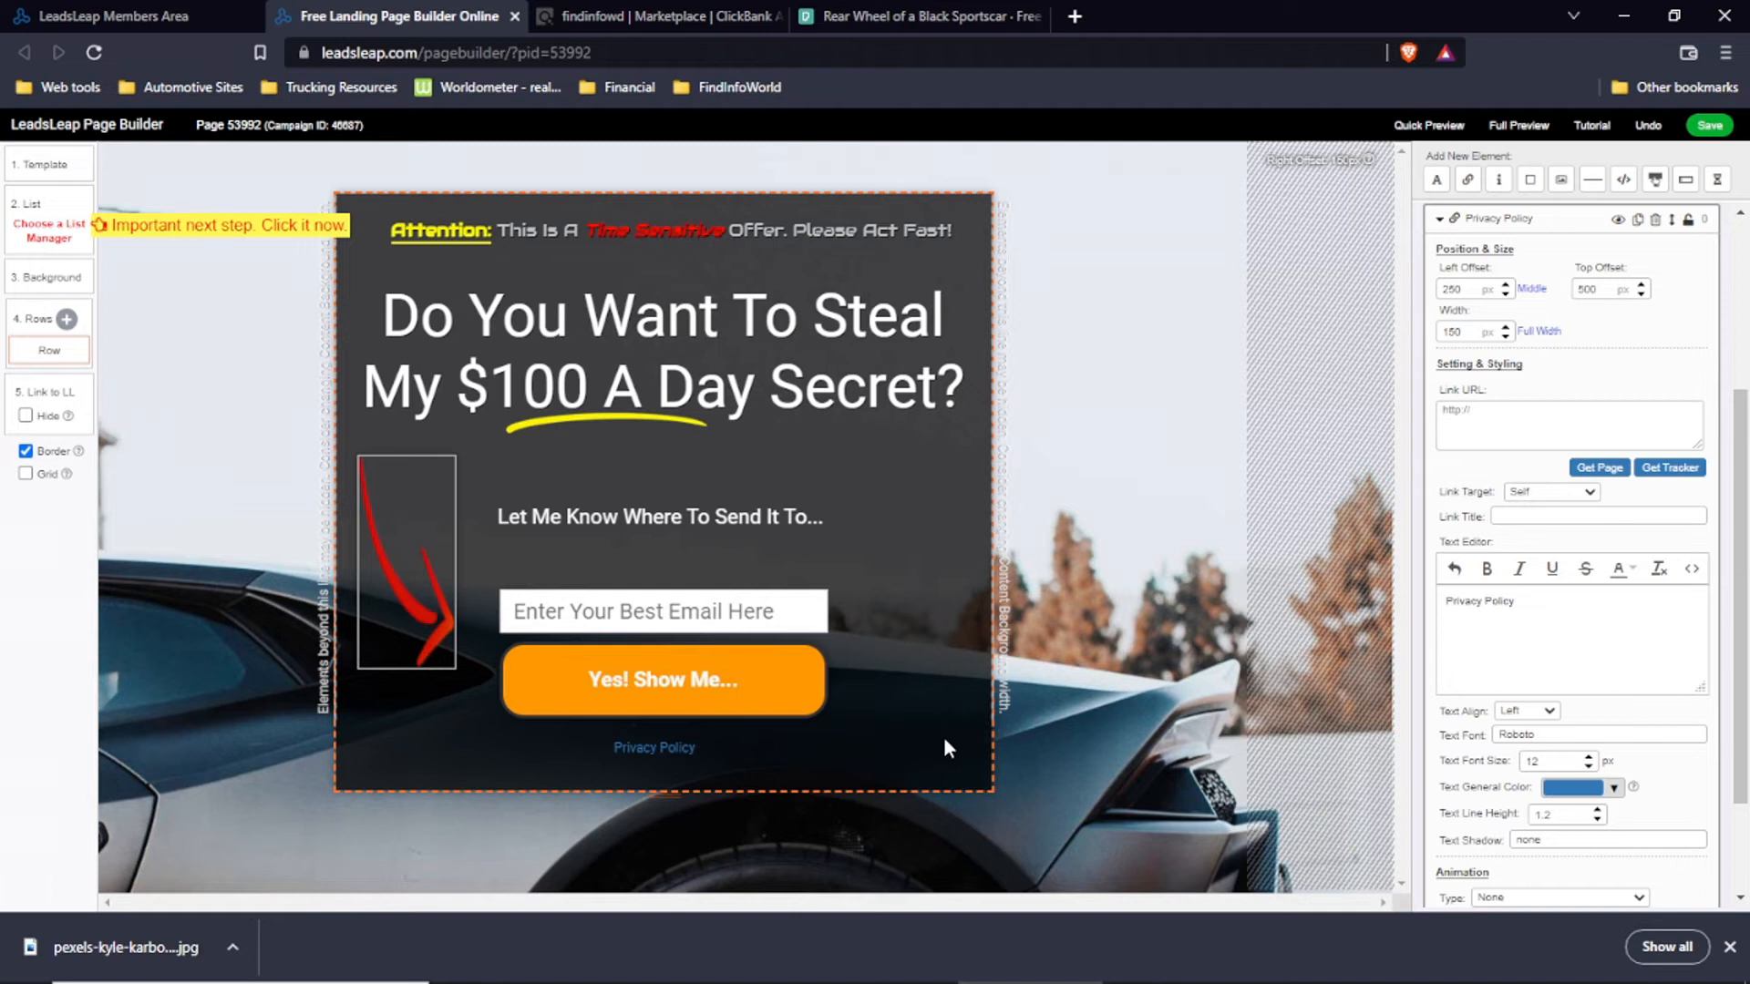
click(1486, 413)
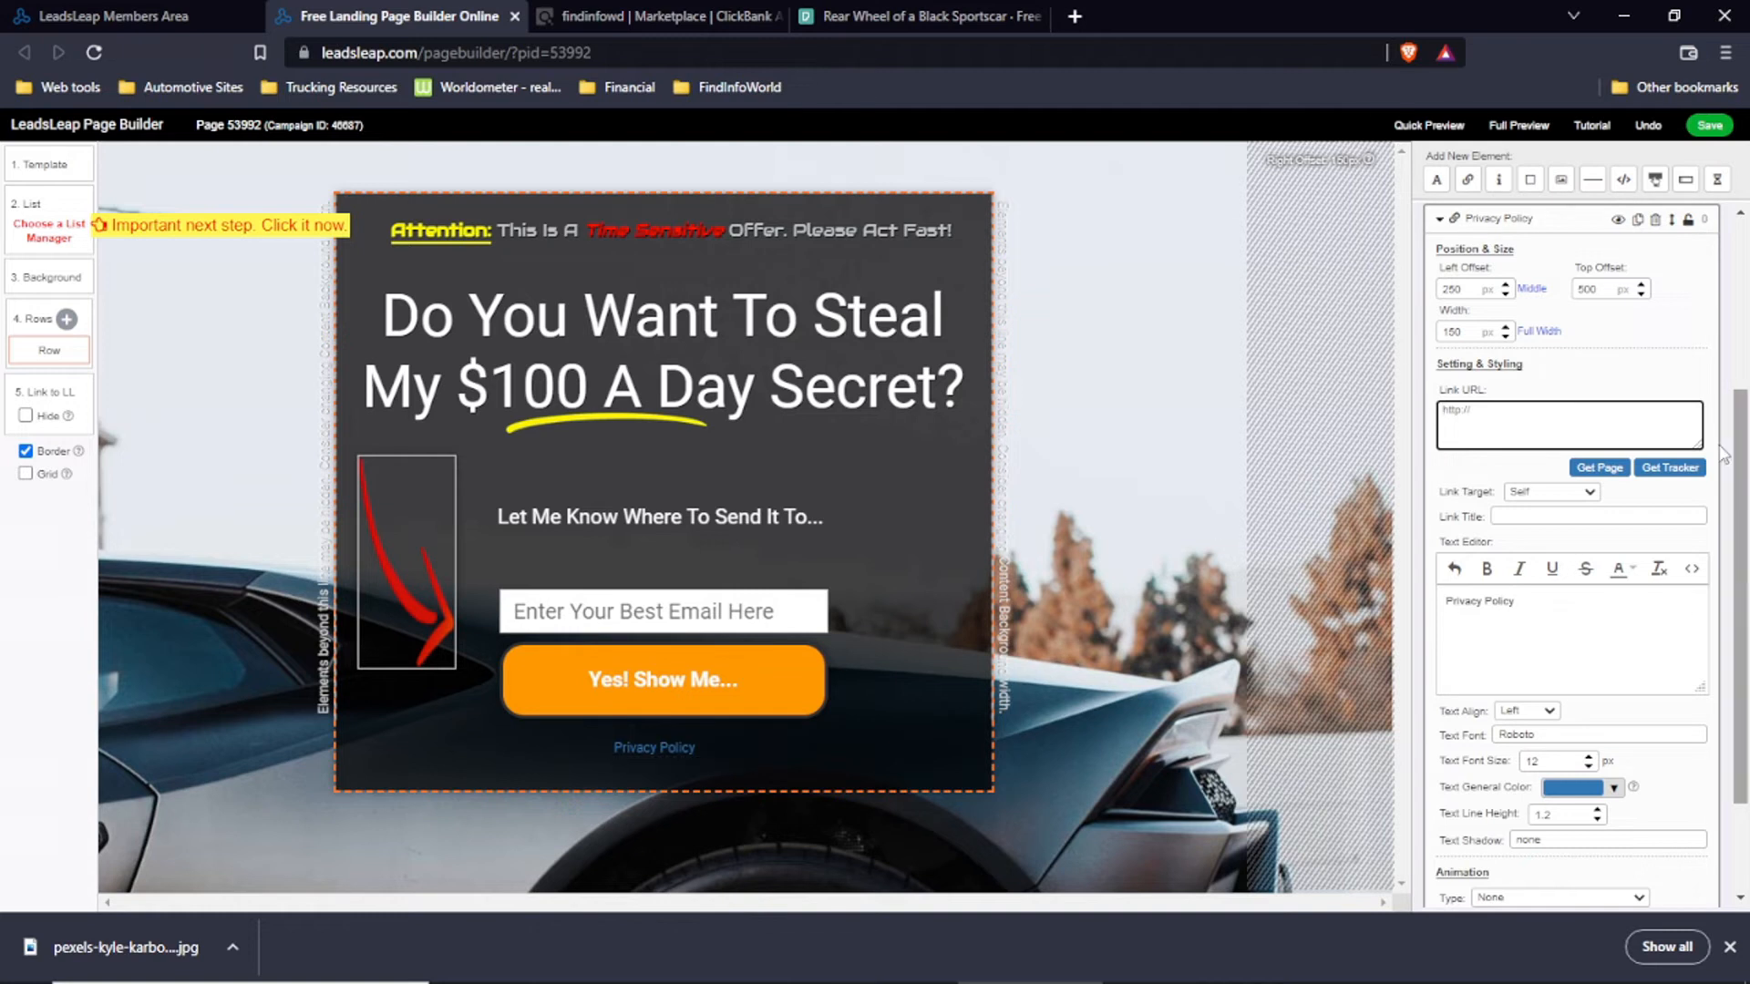
click(1655, 219)
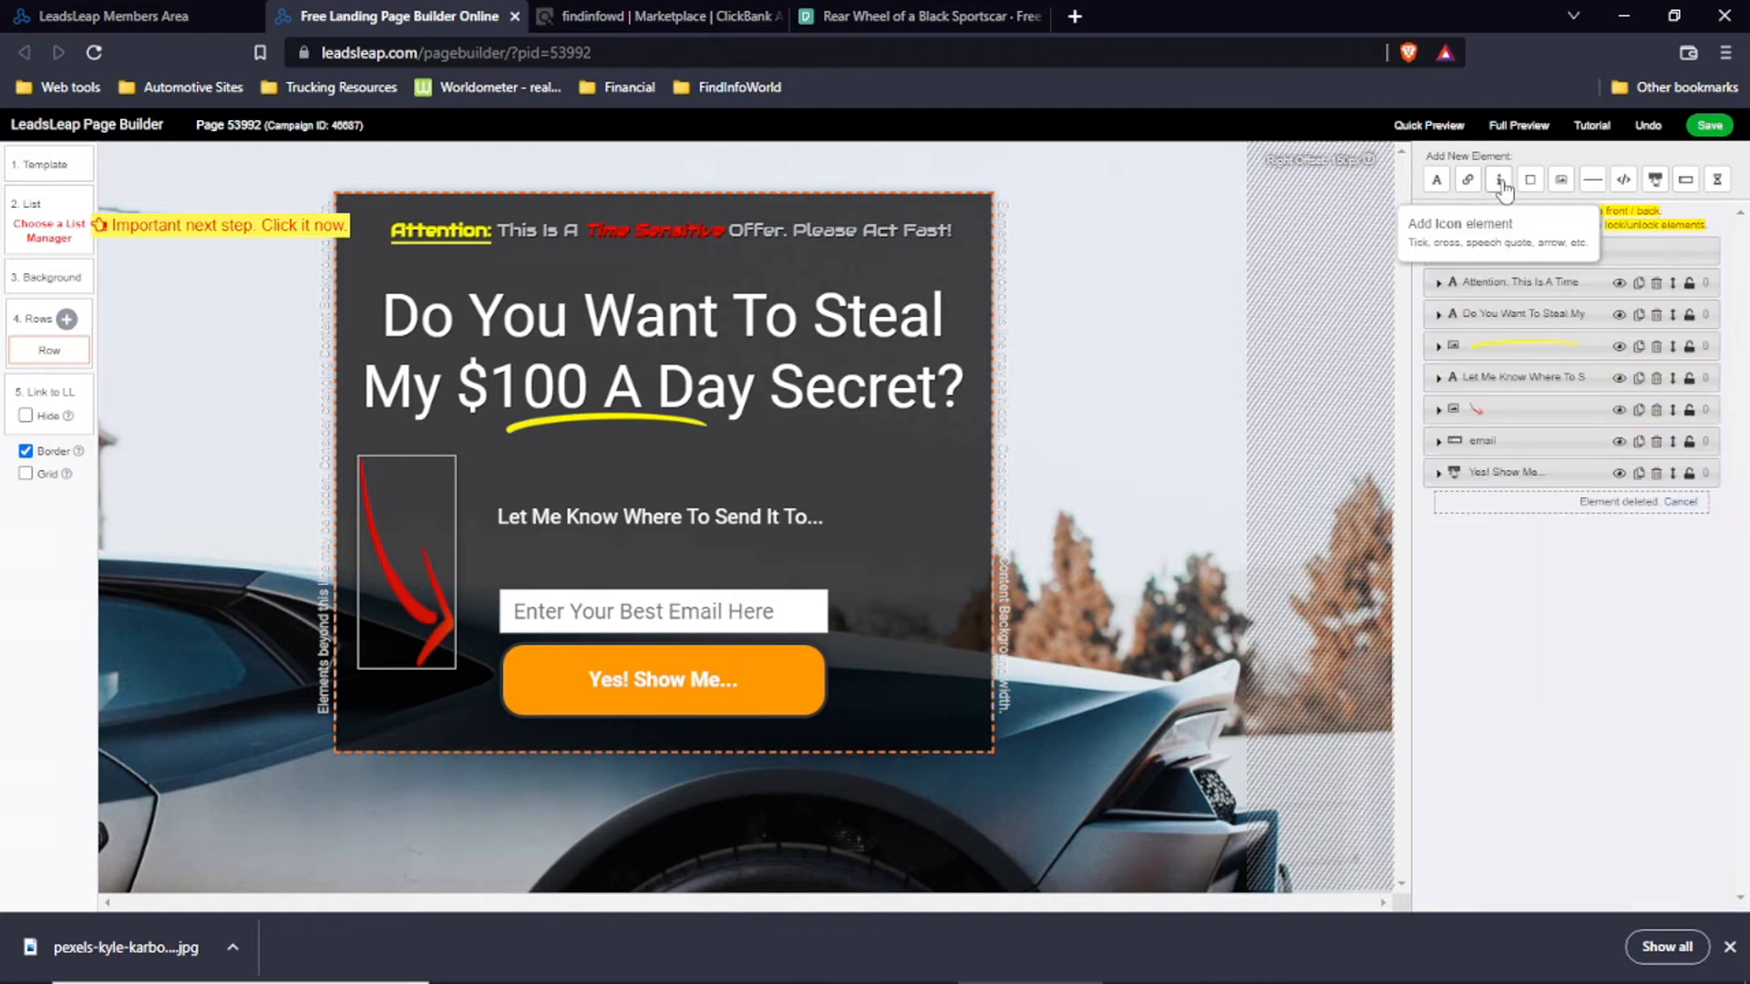
Step: Add a closed lock icon and place it just below the left end of the orange "Yes! Show Me..." button
click(1500, 181)
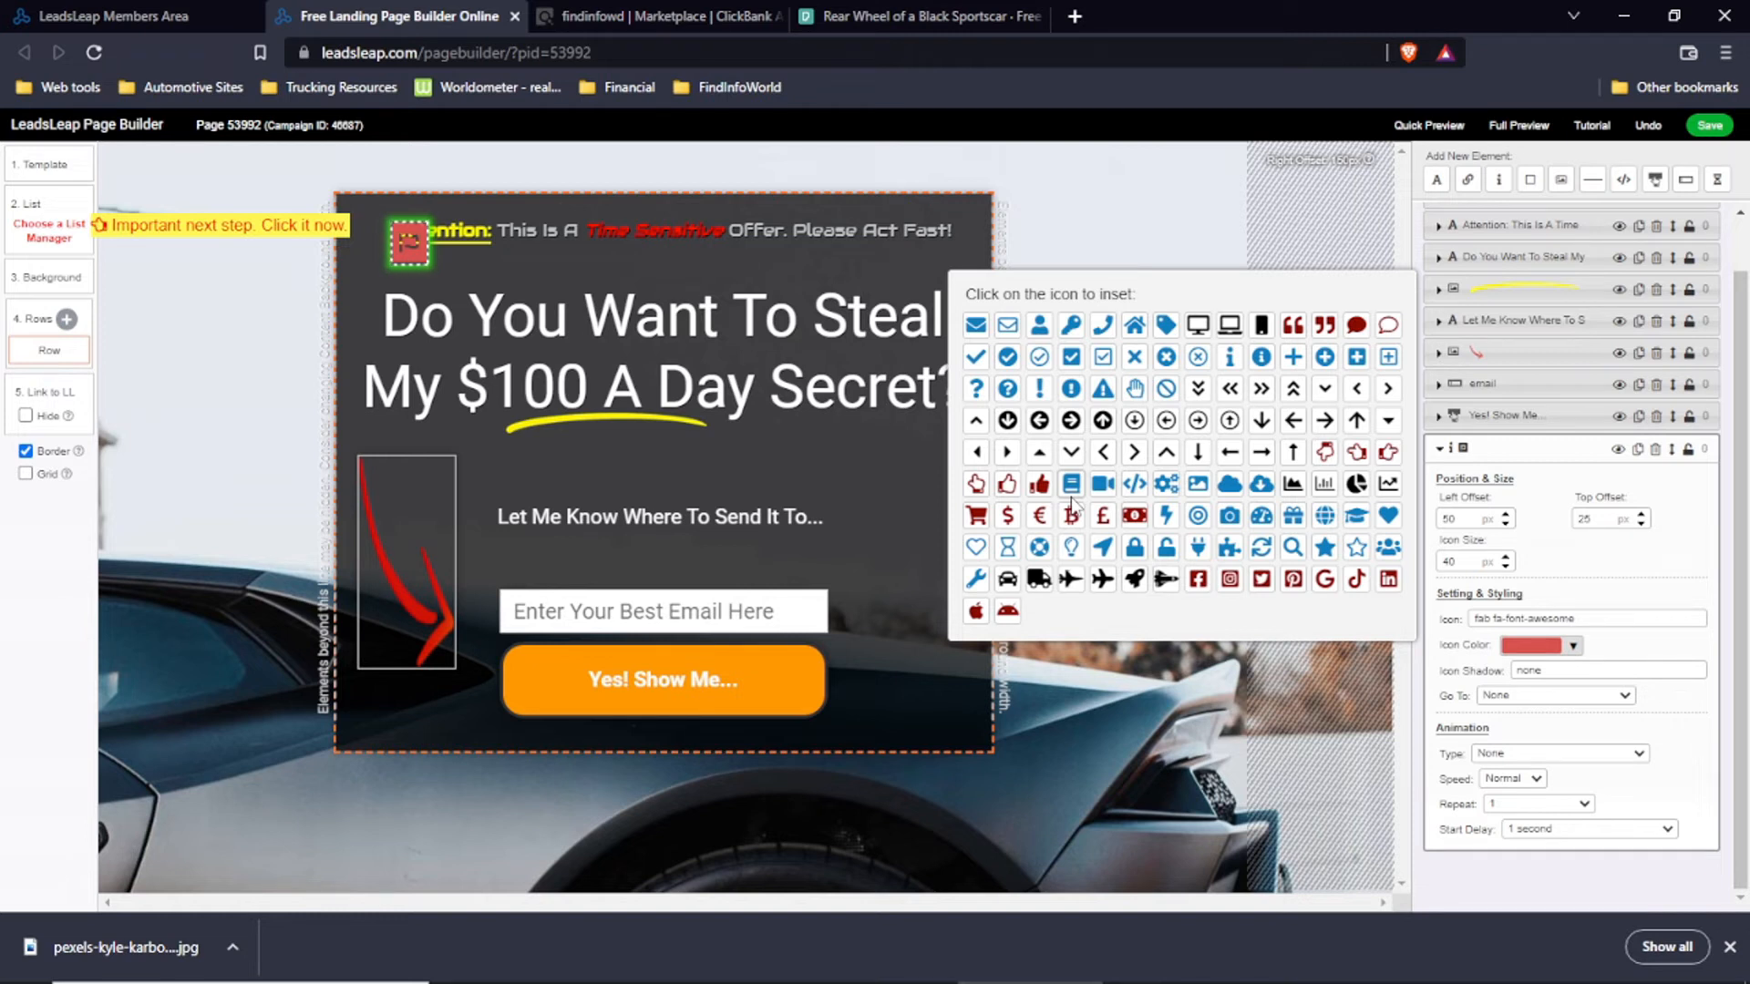
click(1136, 546)
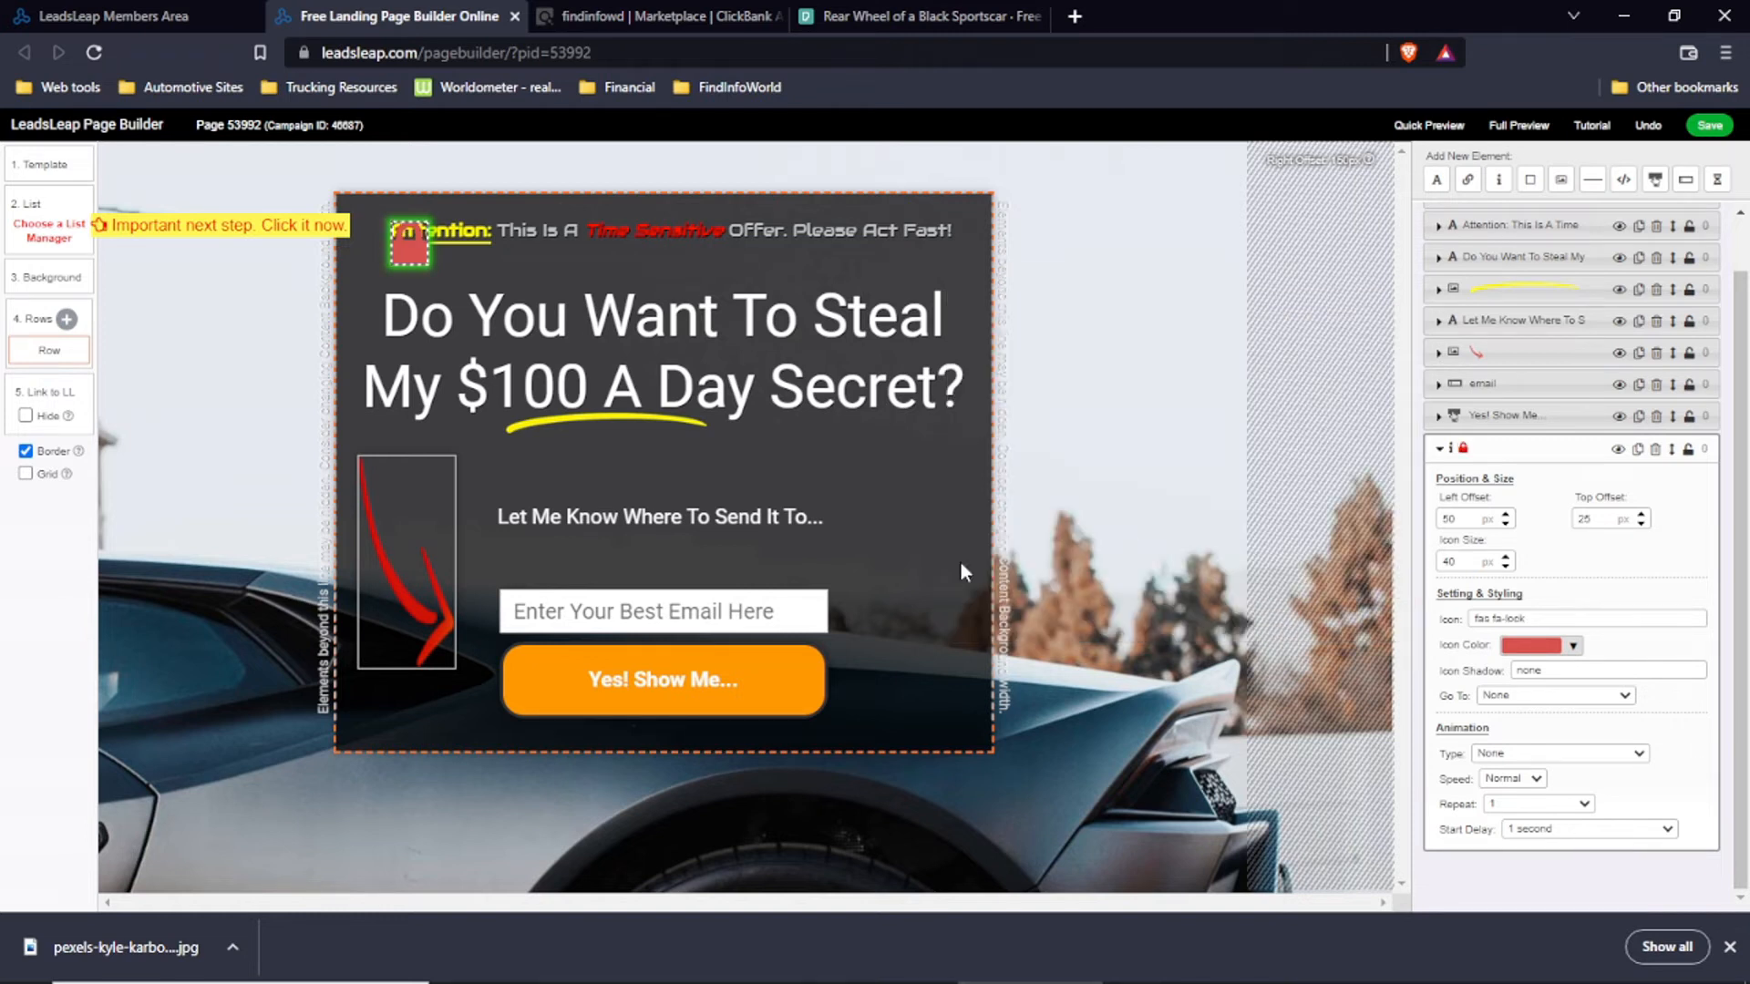
drag(490, 230, 531, 750)
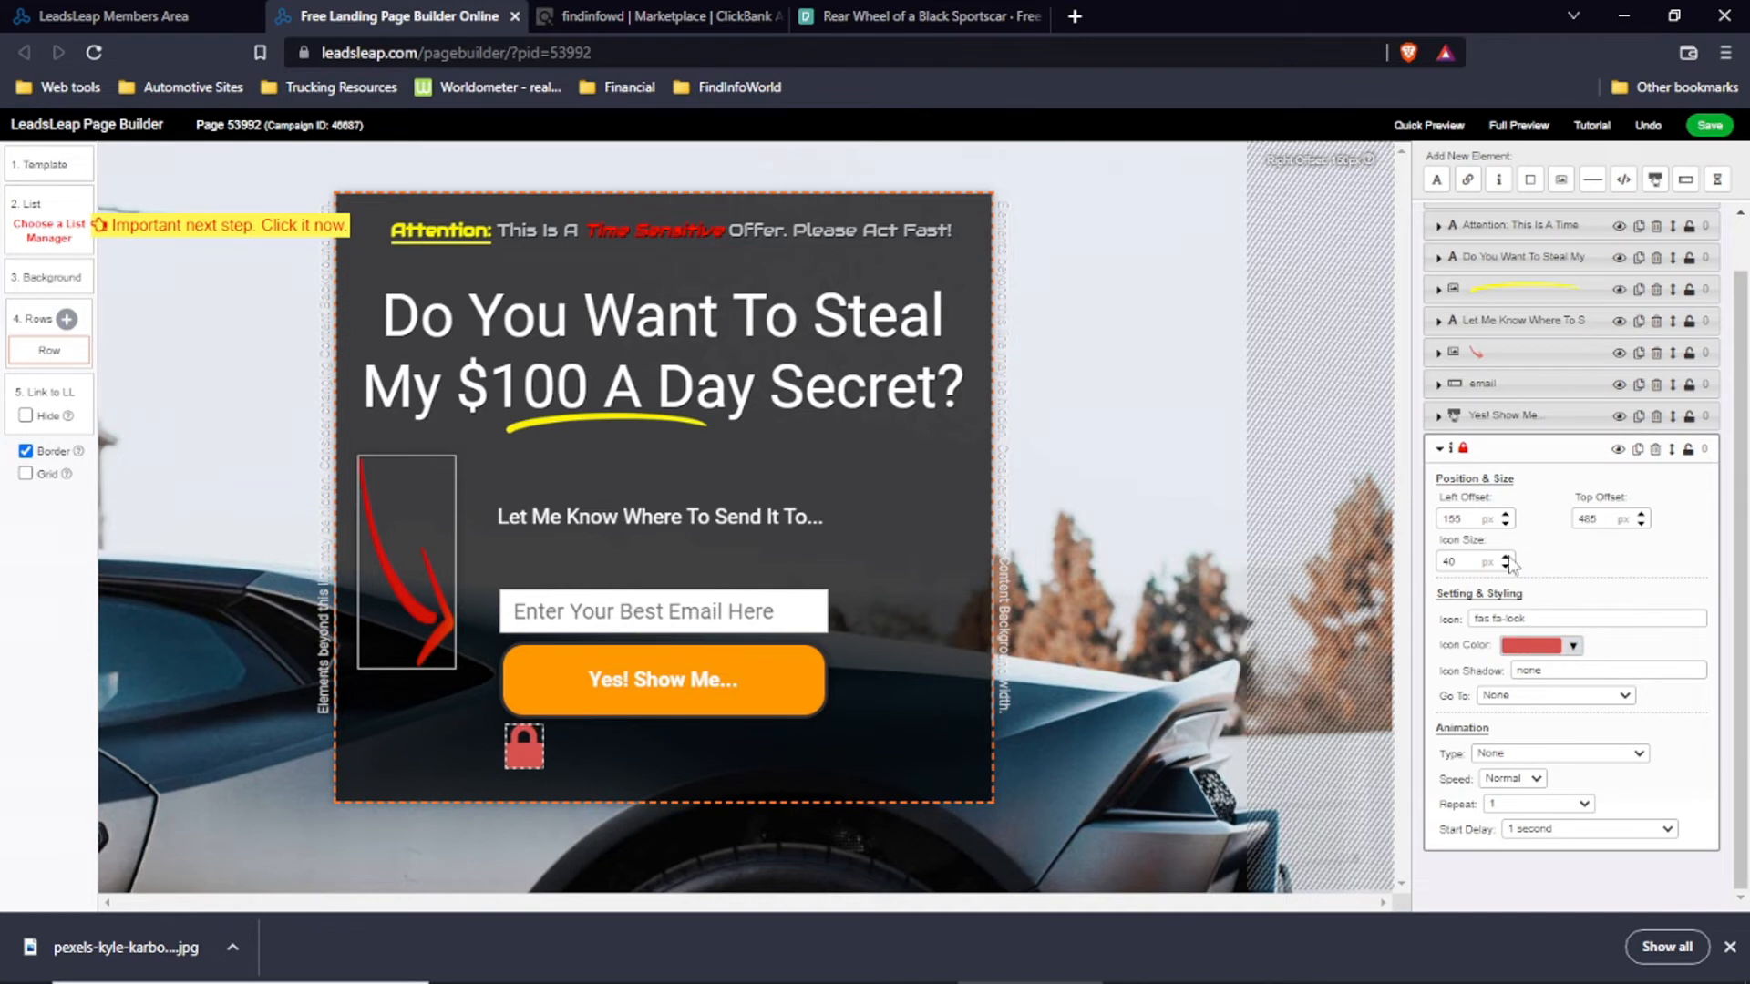
Step: Shrink the lock icon to a small size and color it gray, rgb(119, 119, 119)
click(1505, 566)
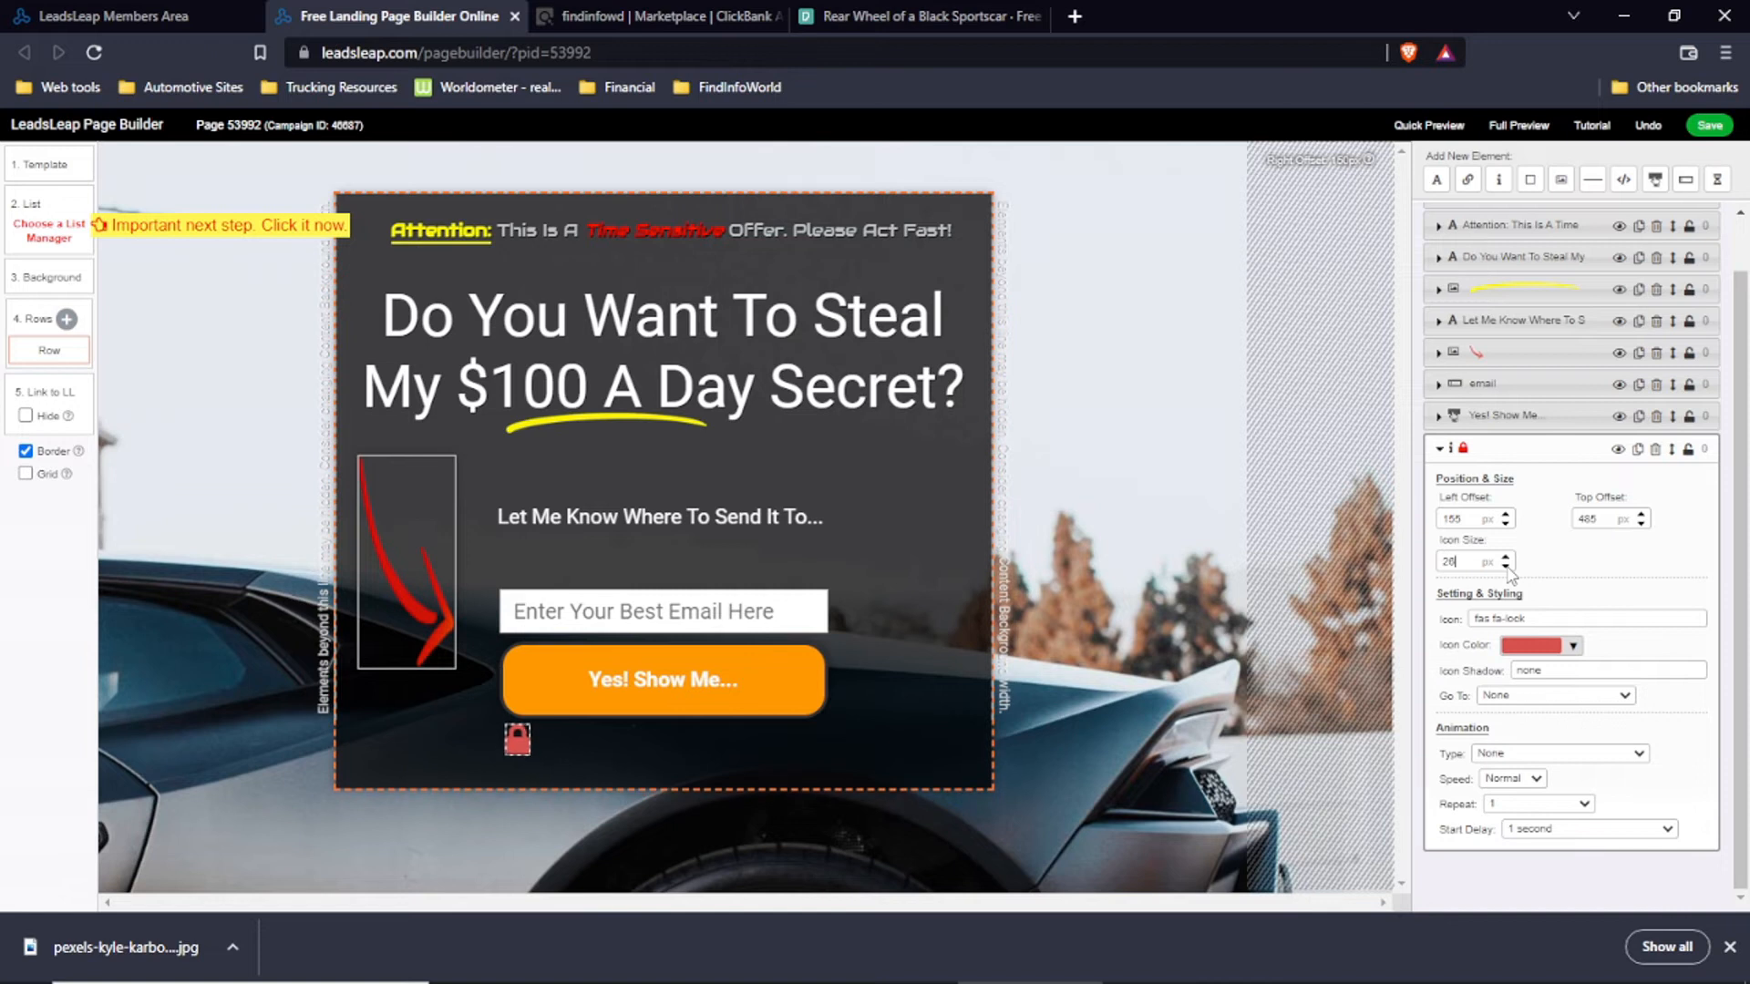
click(1538, 645)
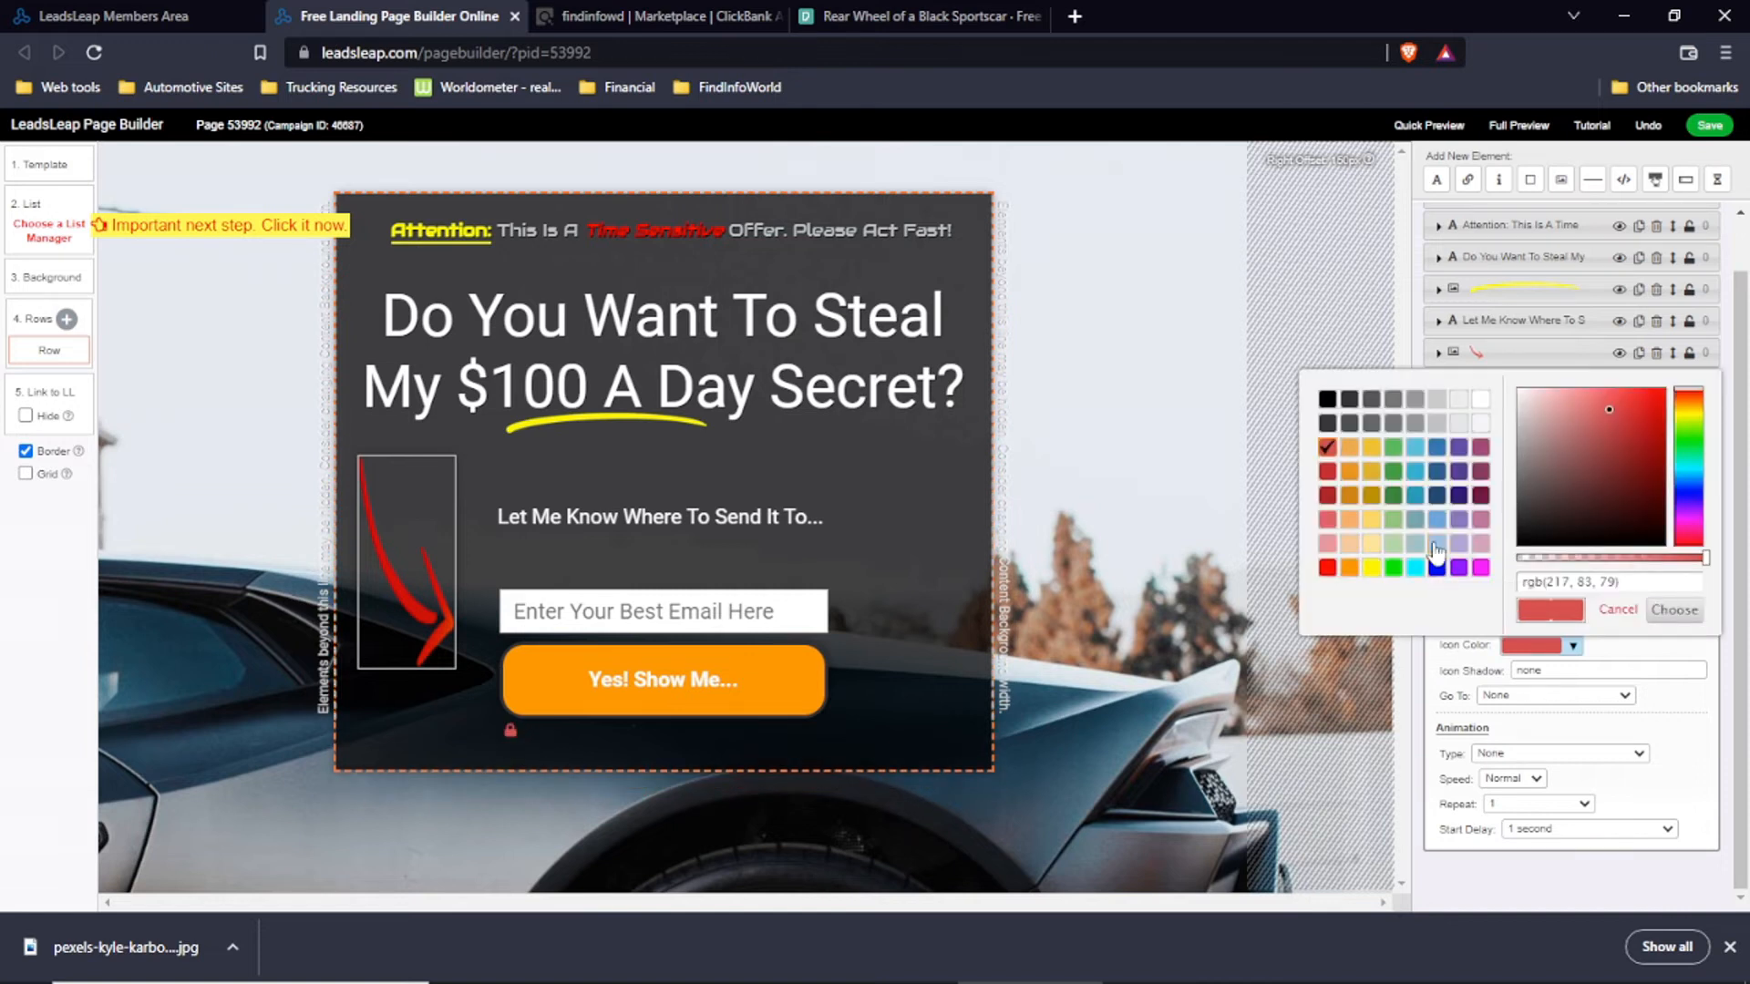
click(1436, 568)
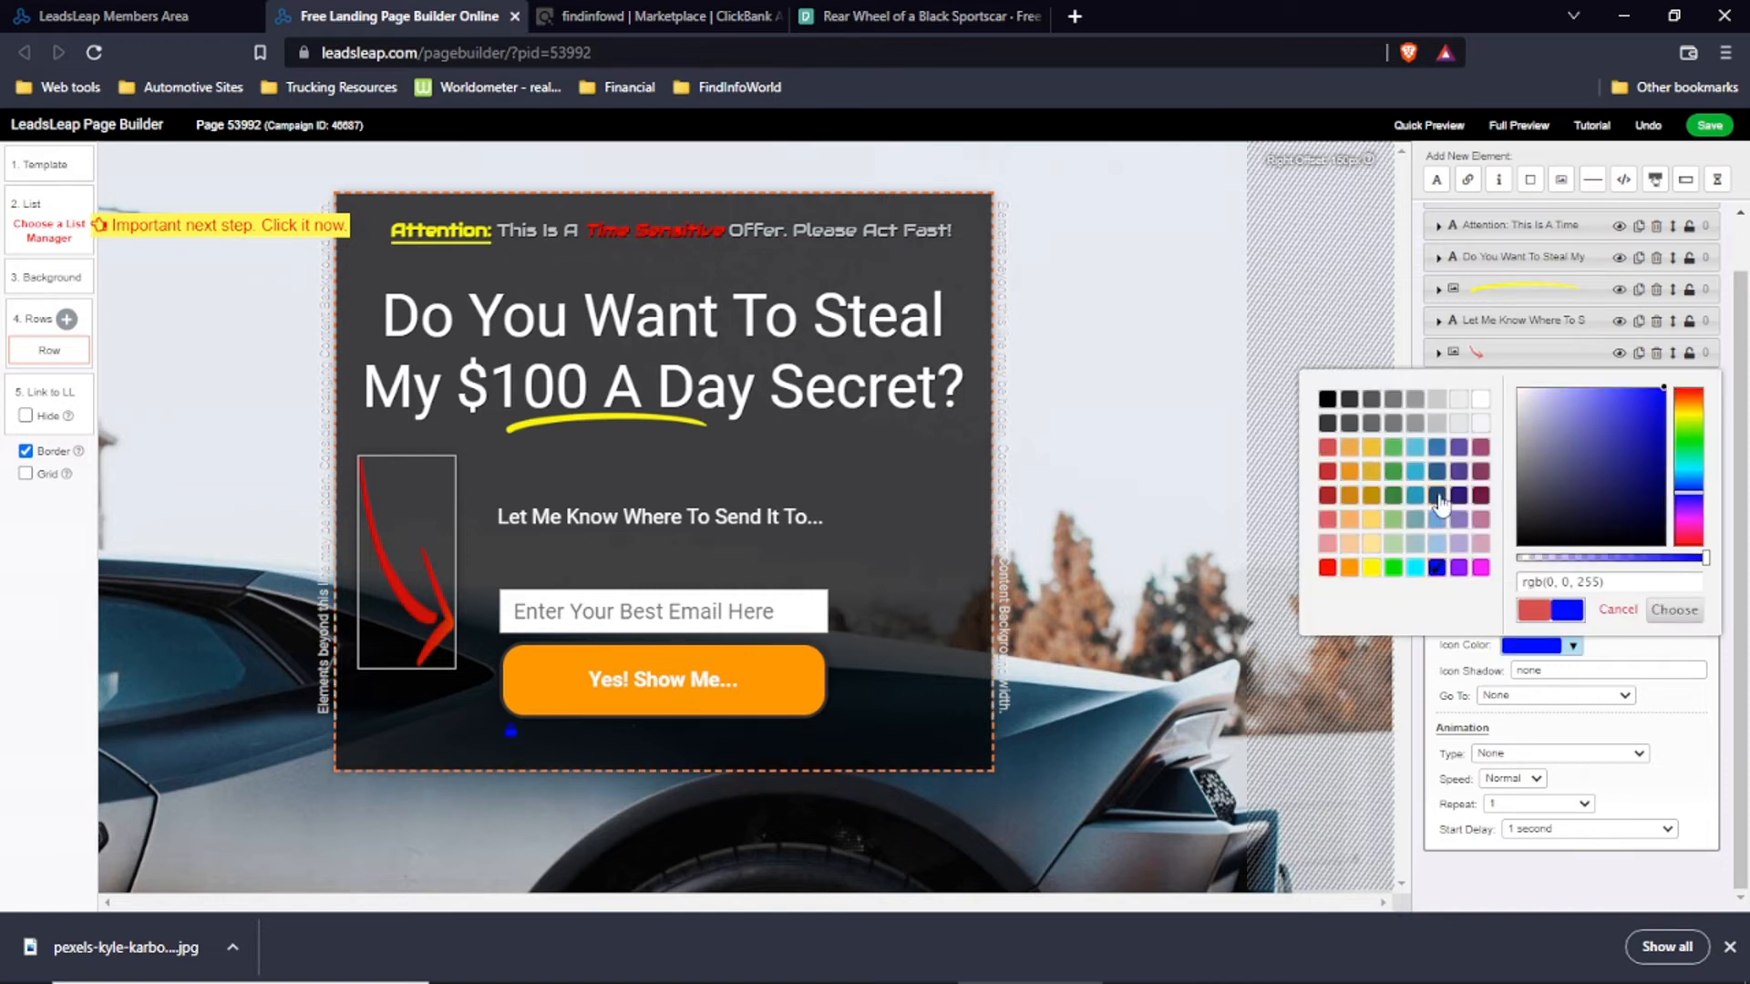
click(1392, 400)
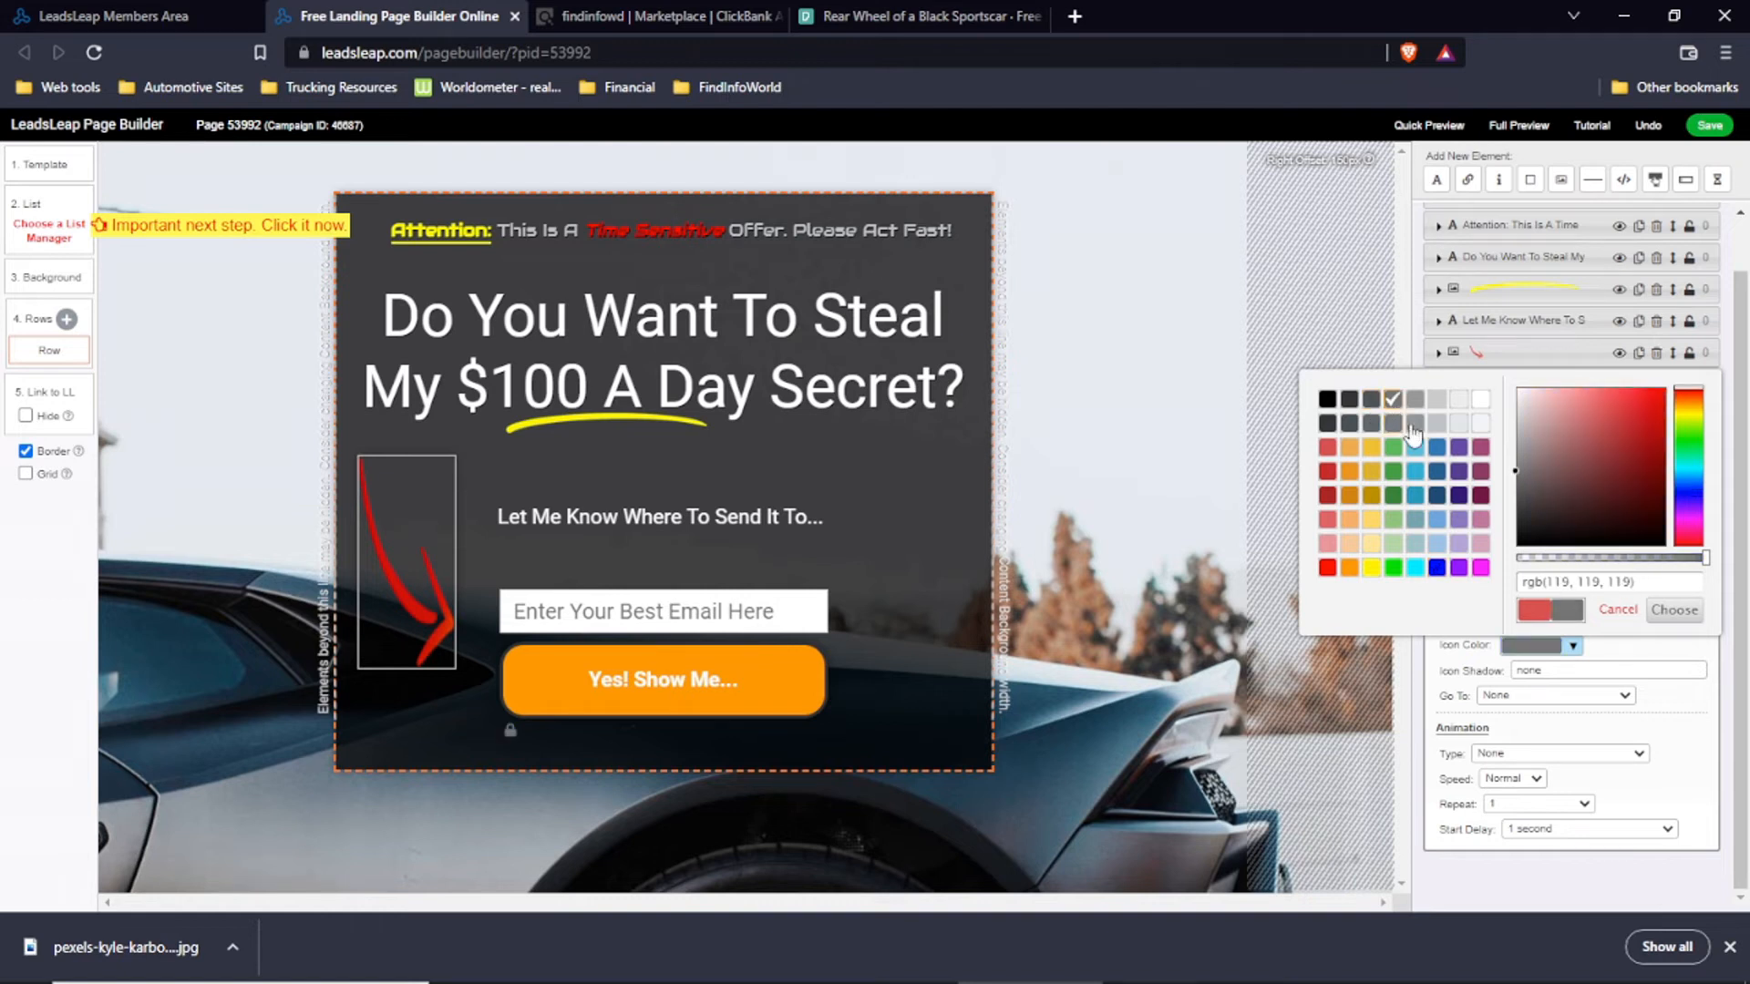
Step: Try out a rectangular background element over the headline area and delete it
click(1532, 180)
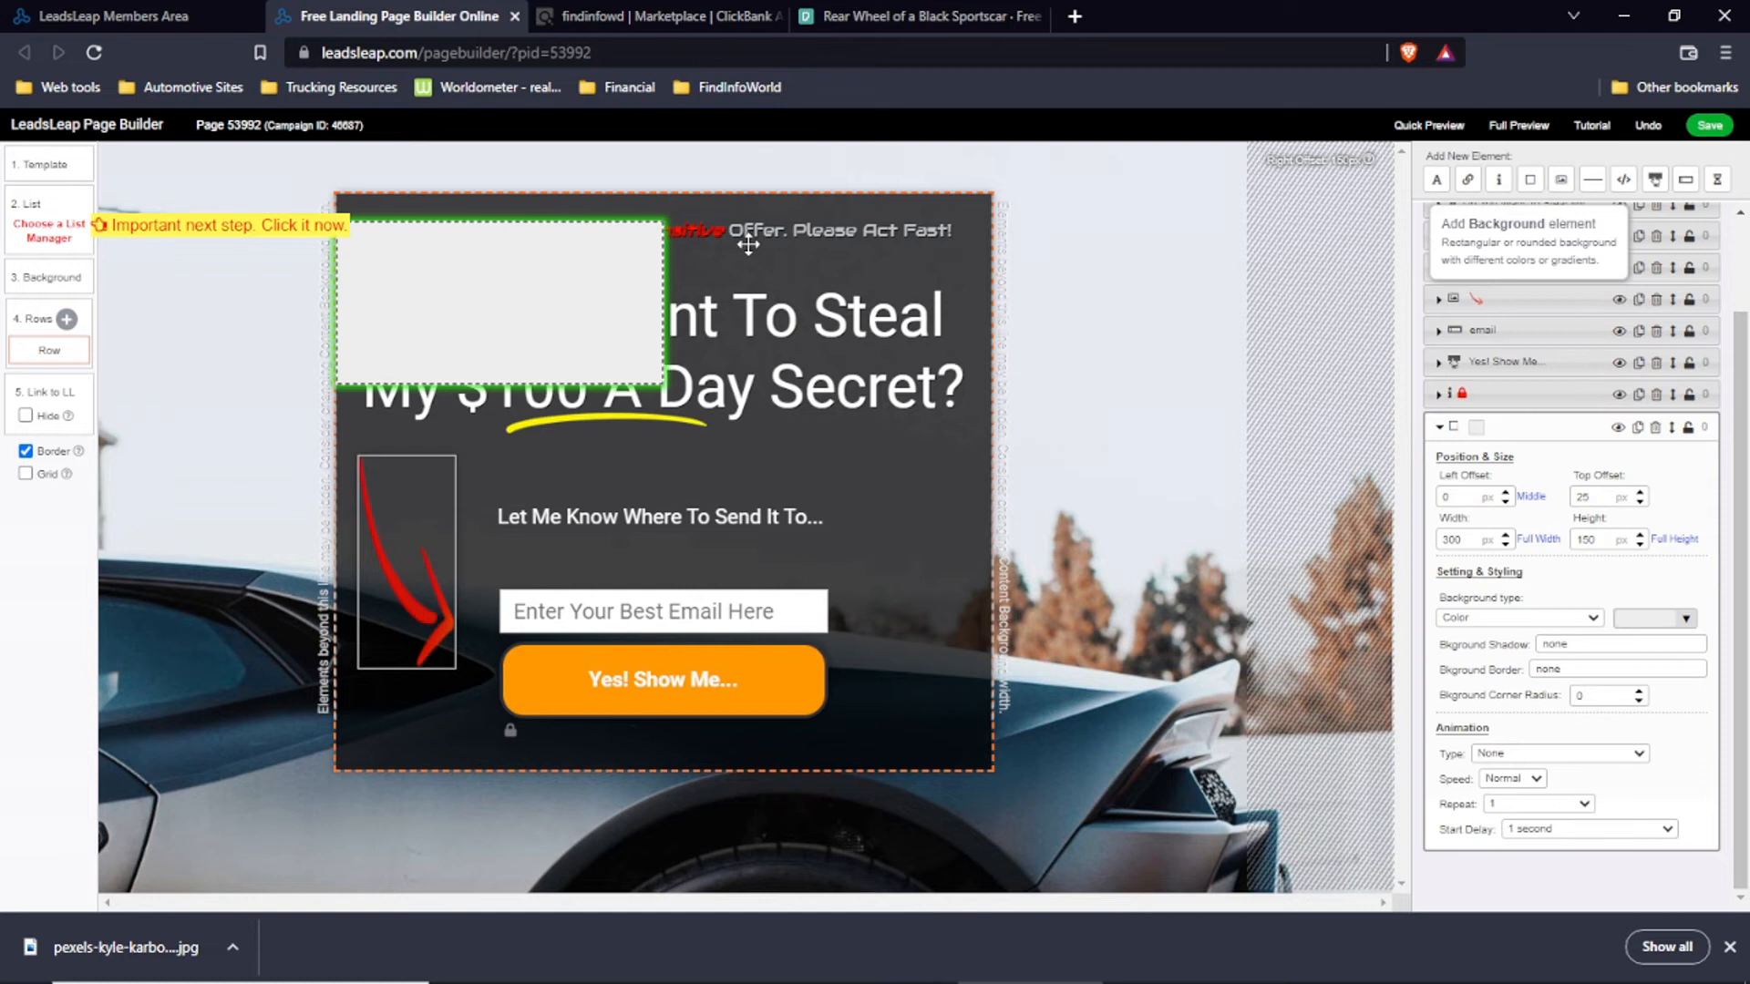
drag(803, 462, 898, 435)
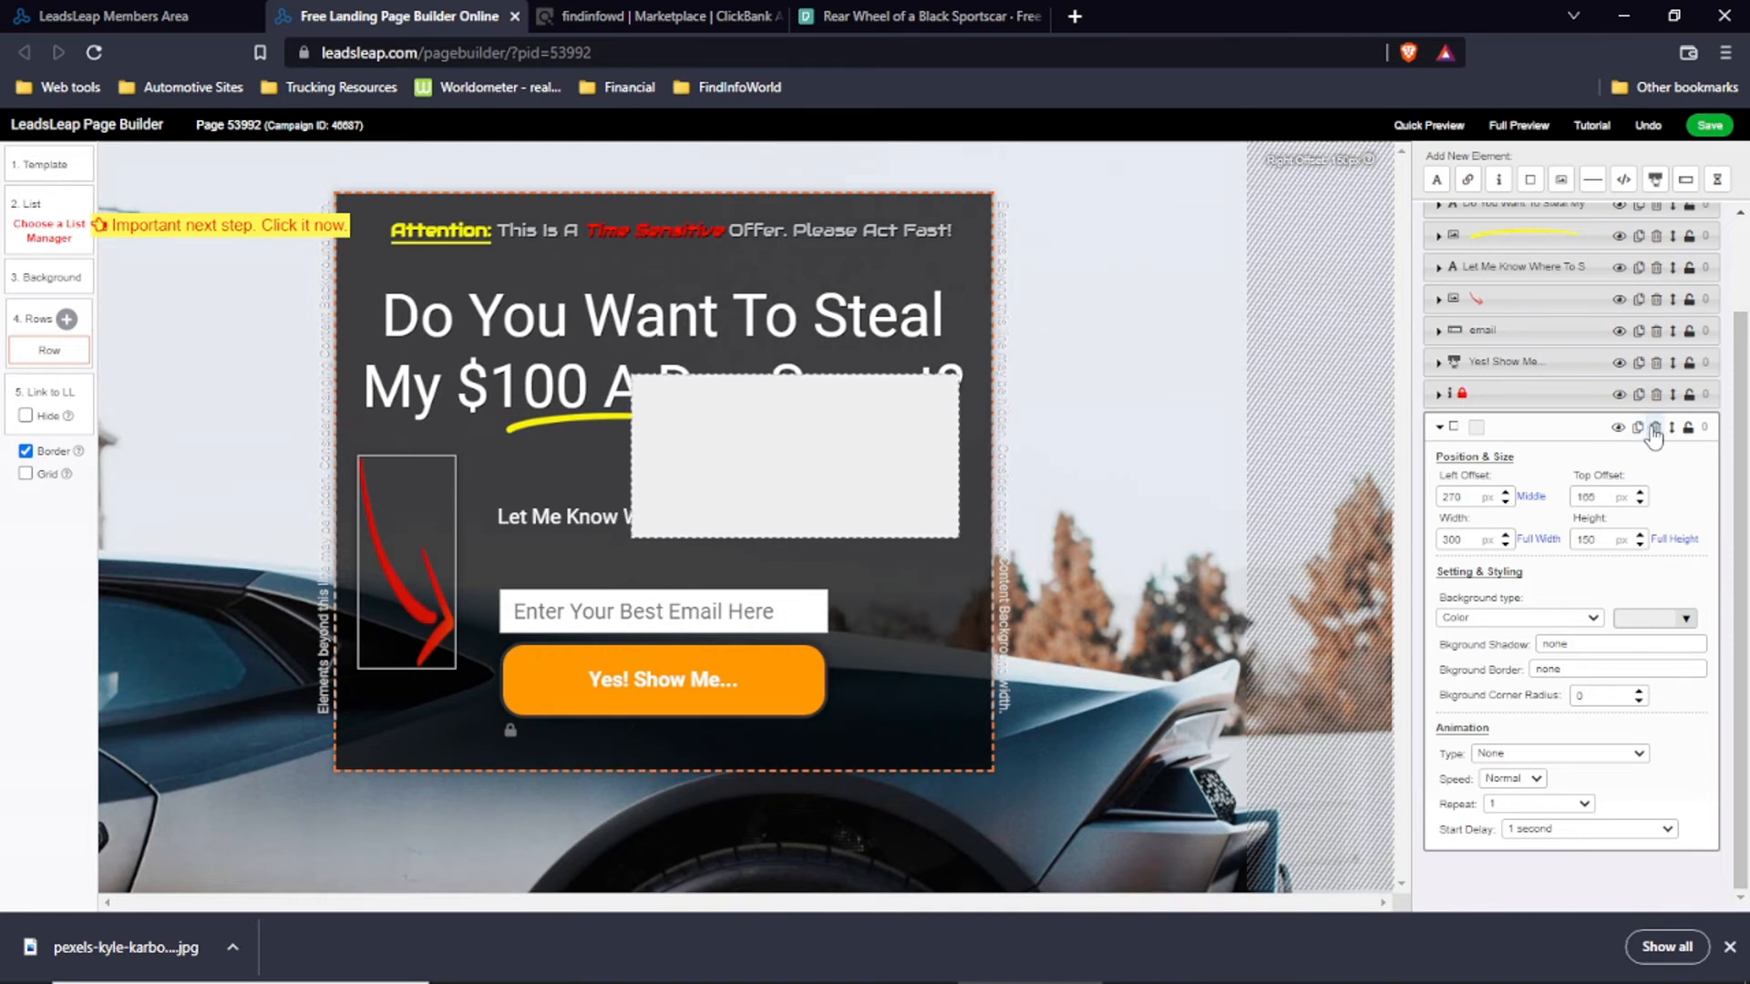
click(1654, 428)
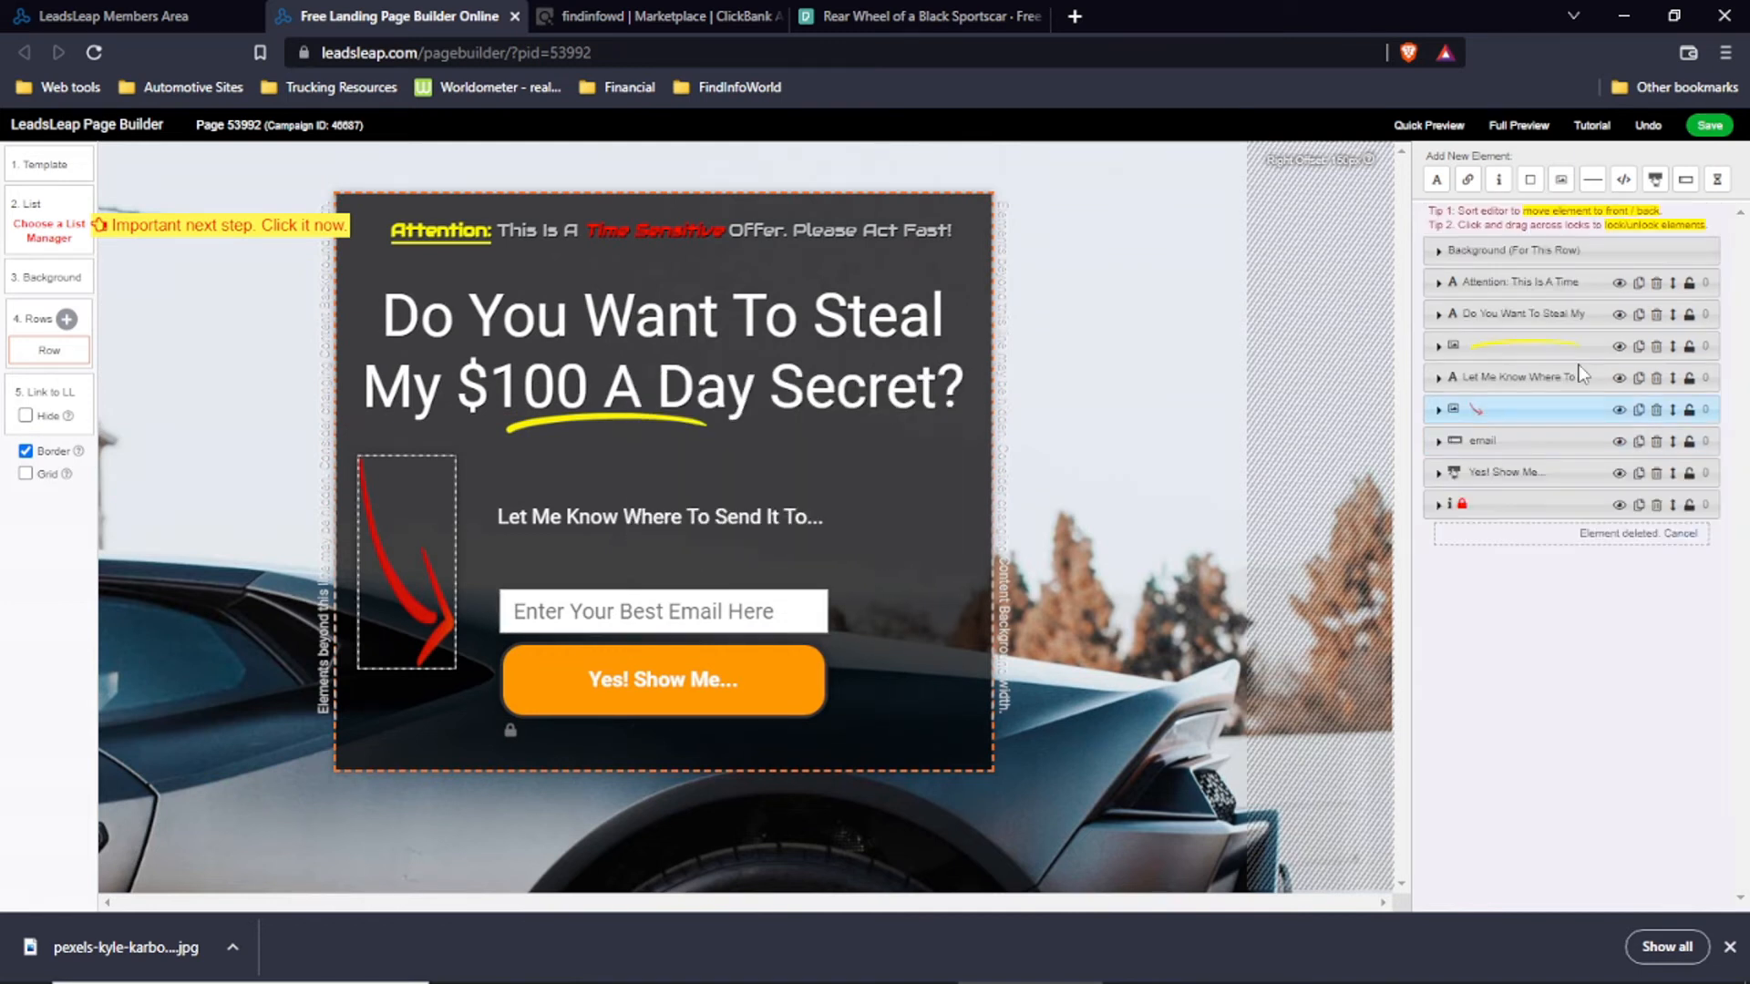
Step: Try out an empty image element beneath "Secret?" in the headline and delete it
click(1561, 182)
drag(401, 269, 837, 486)
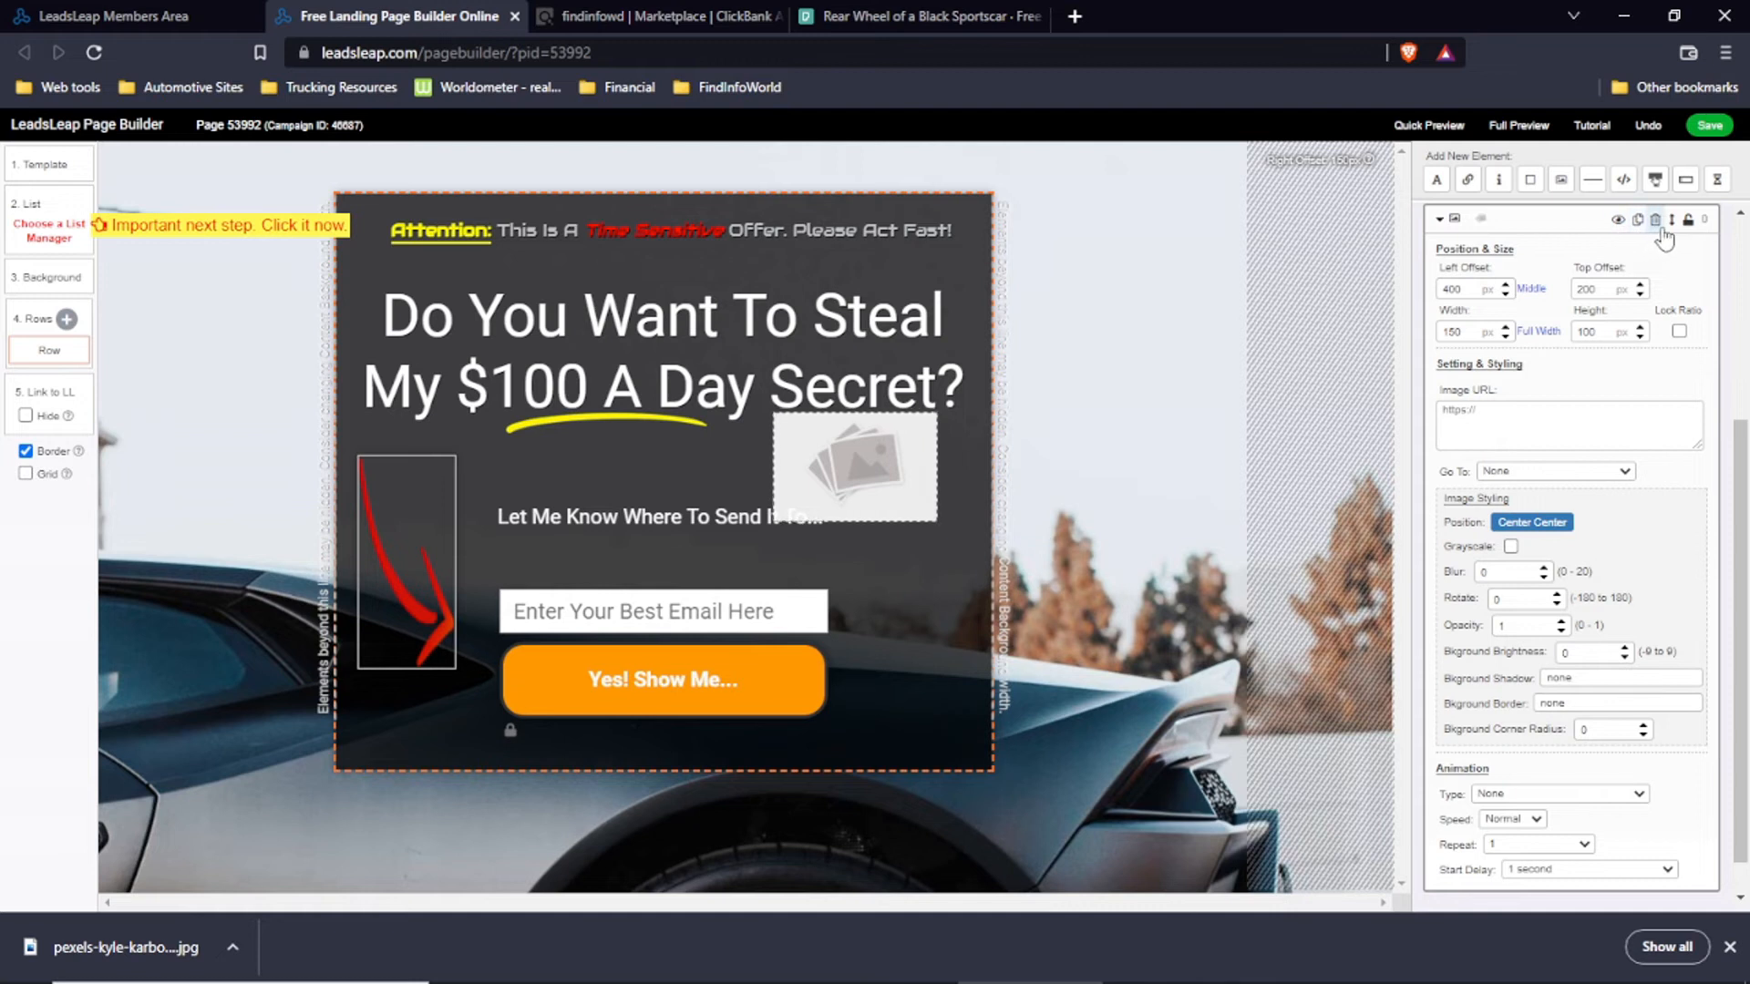
click(1656, 219)
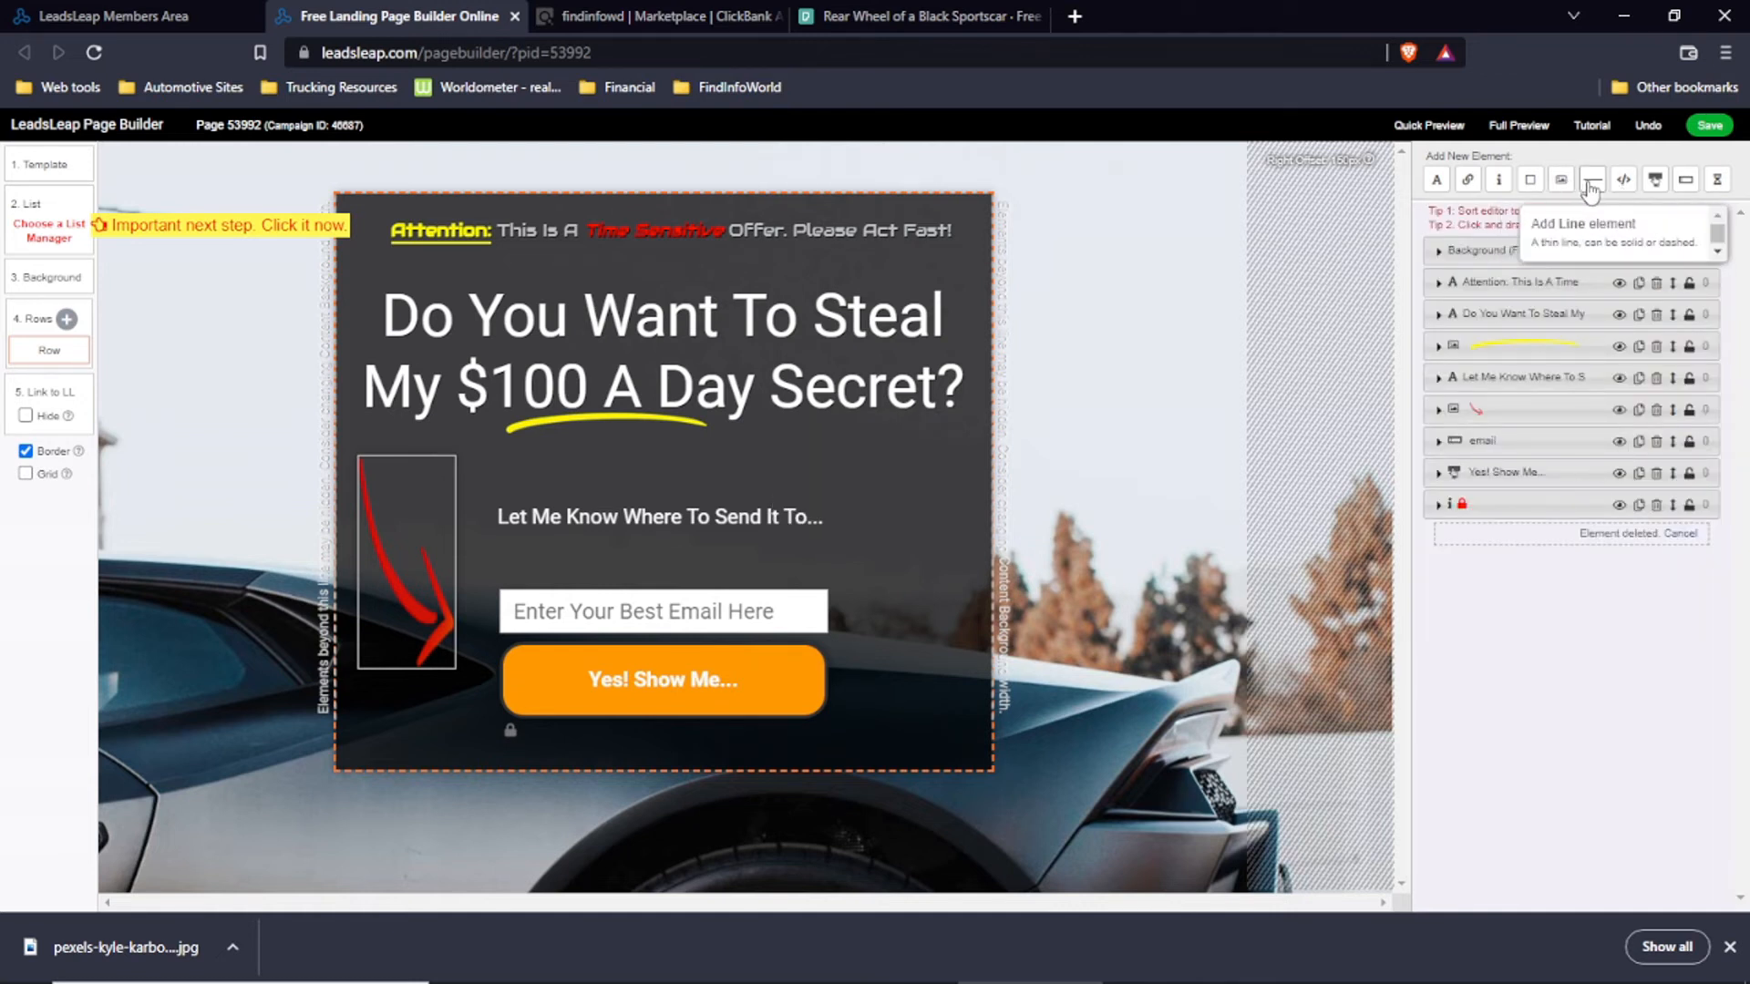
Step: Add a solid line element and place it between the "Attention" text and the main headline
click(1593, 181)
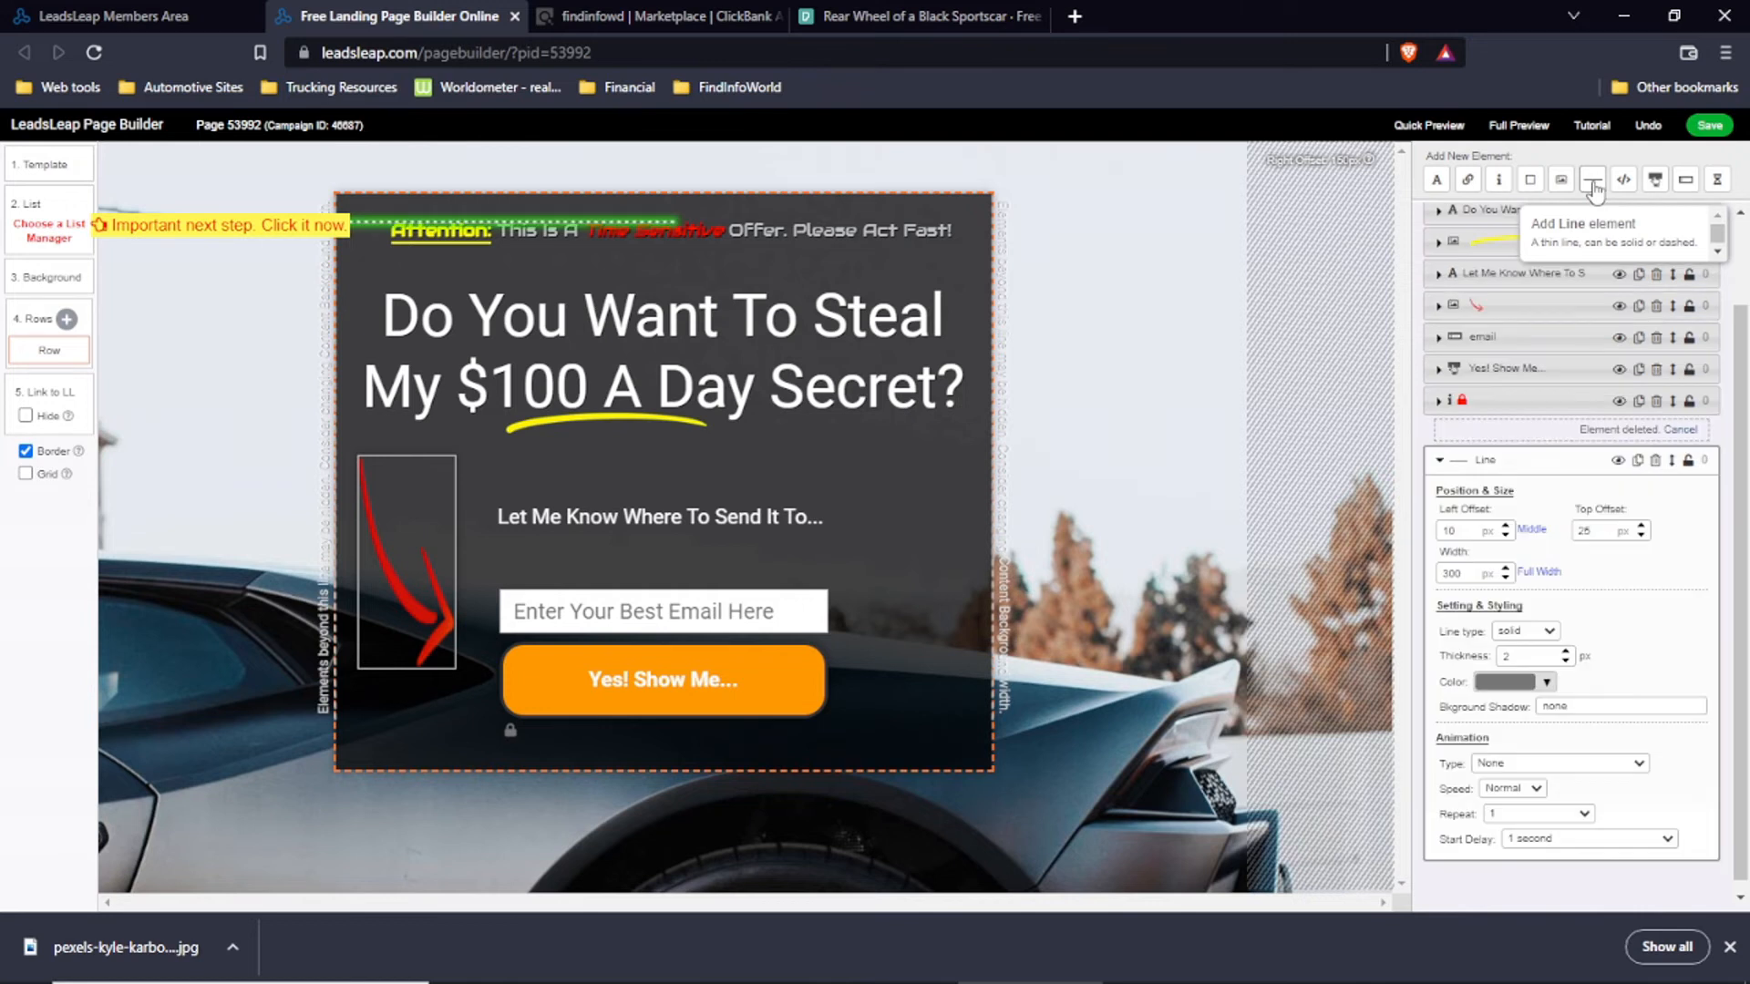
click(460, 223)
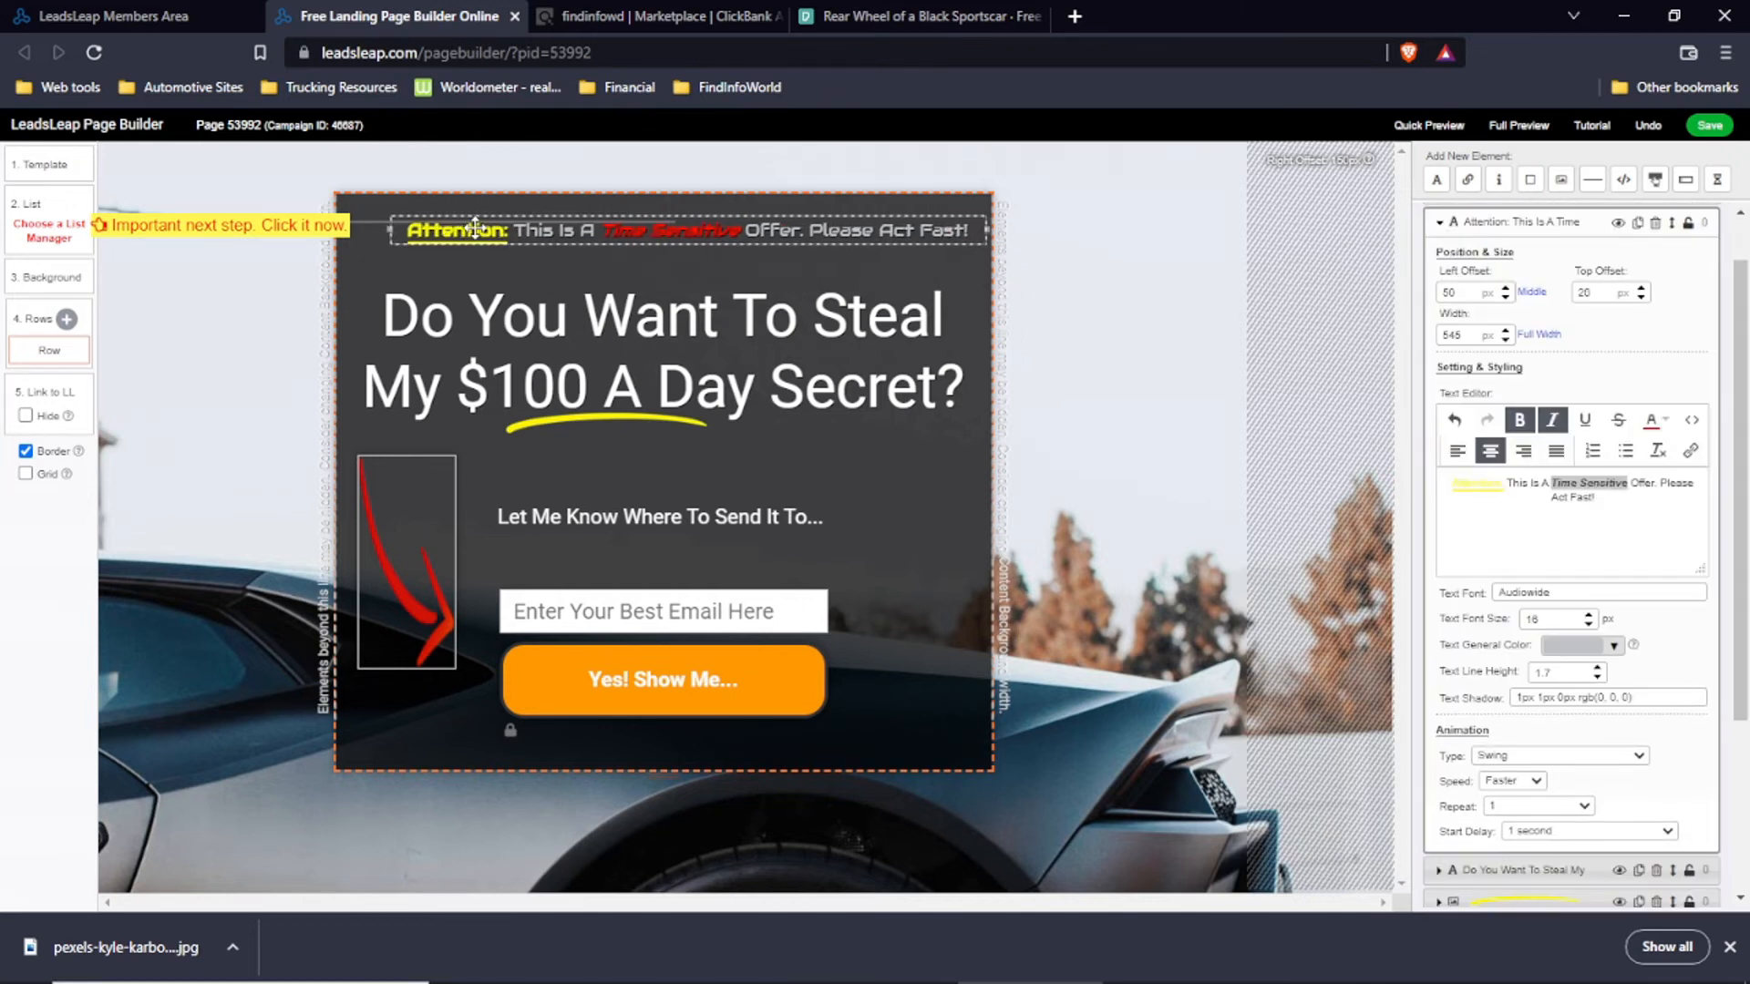
drag(378, 222, 539, 266)
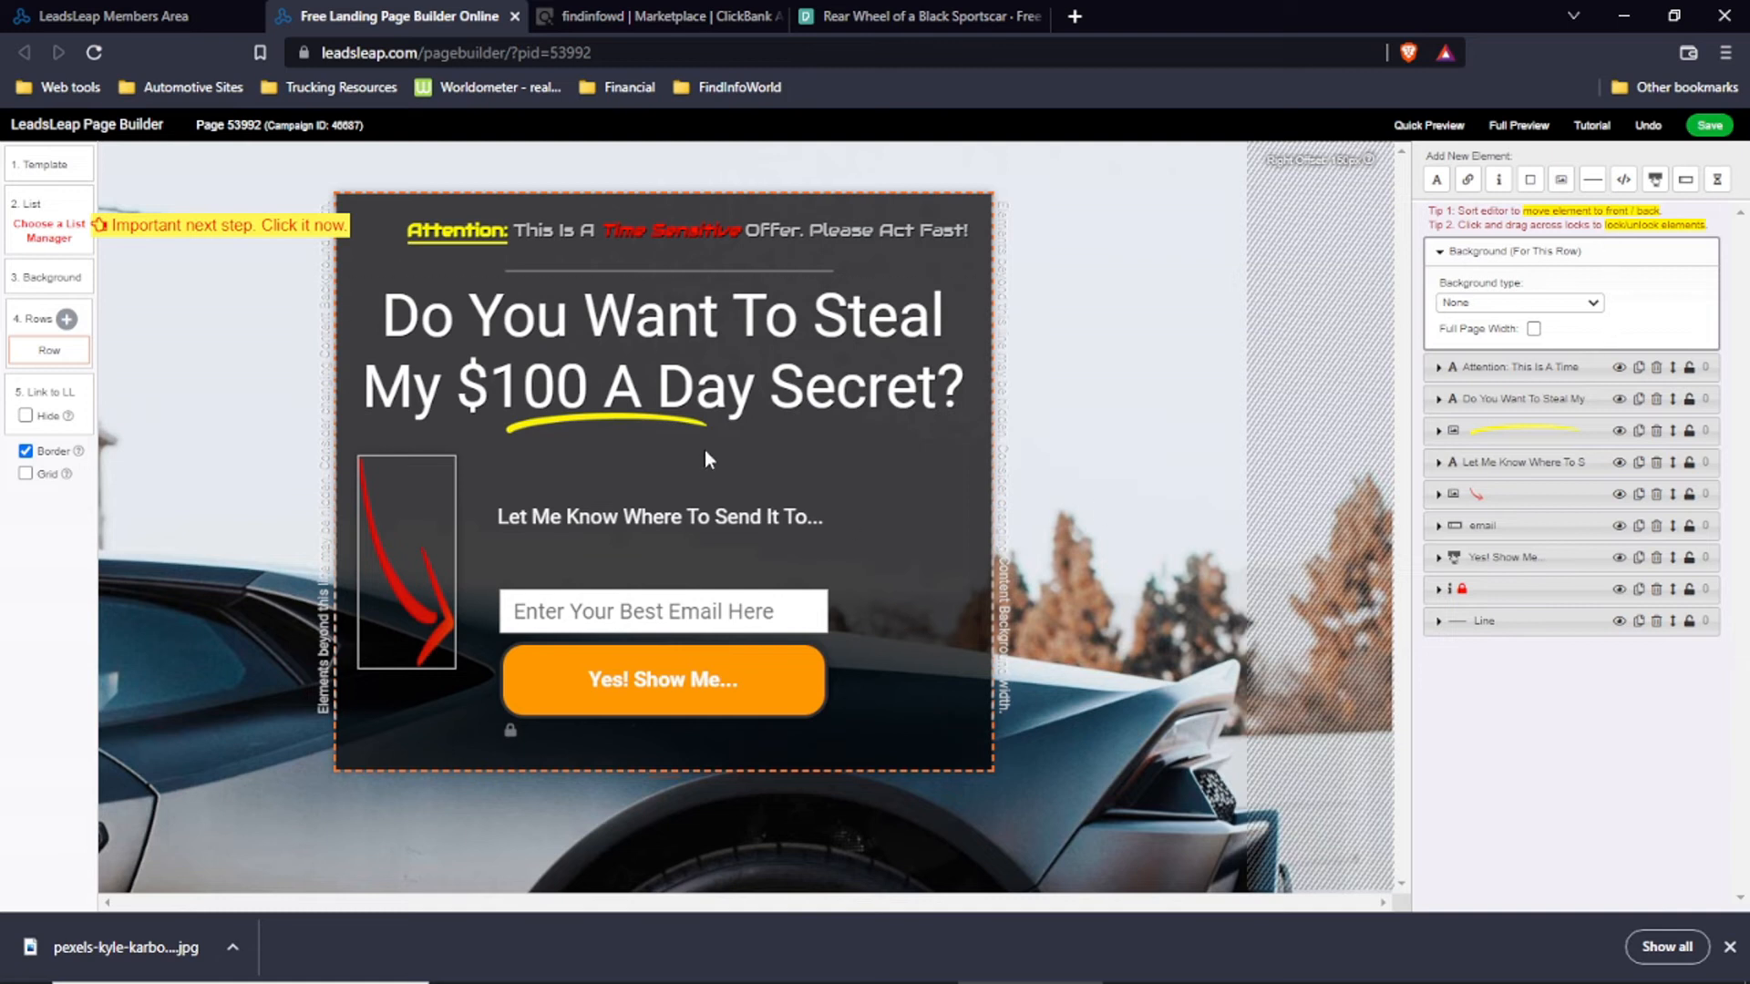
Step: Try out a custom code element in the middle of the row, just above the email prompt, and delete it
click(1623, 182)
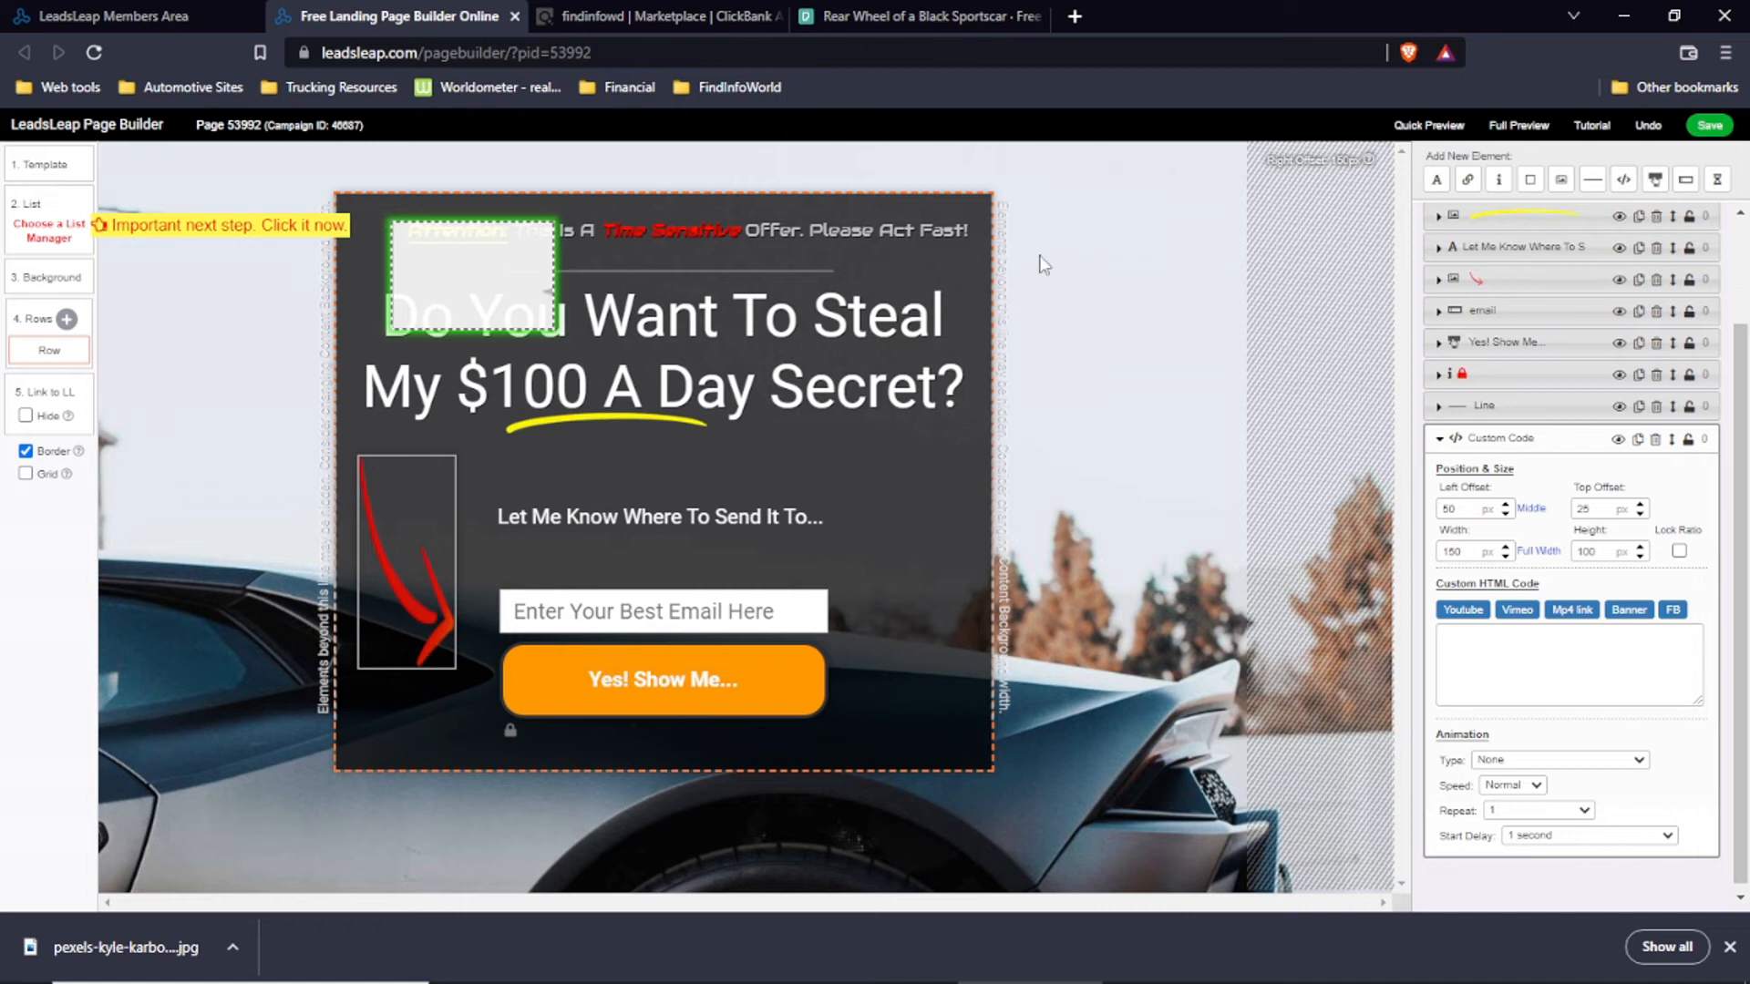
drag(517, 285, 768, 433)
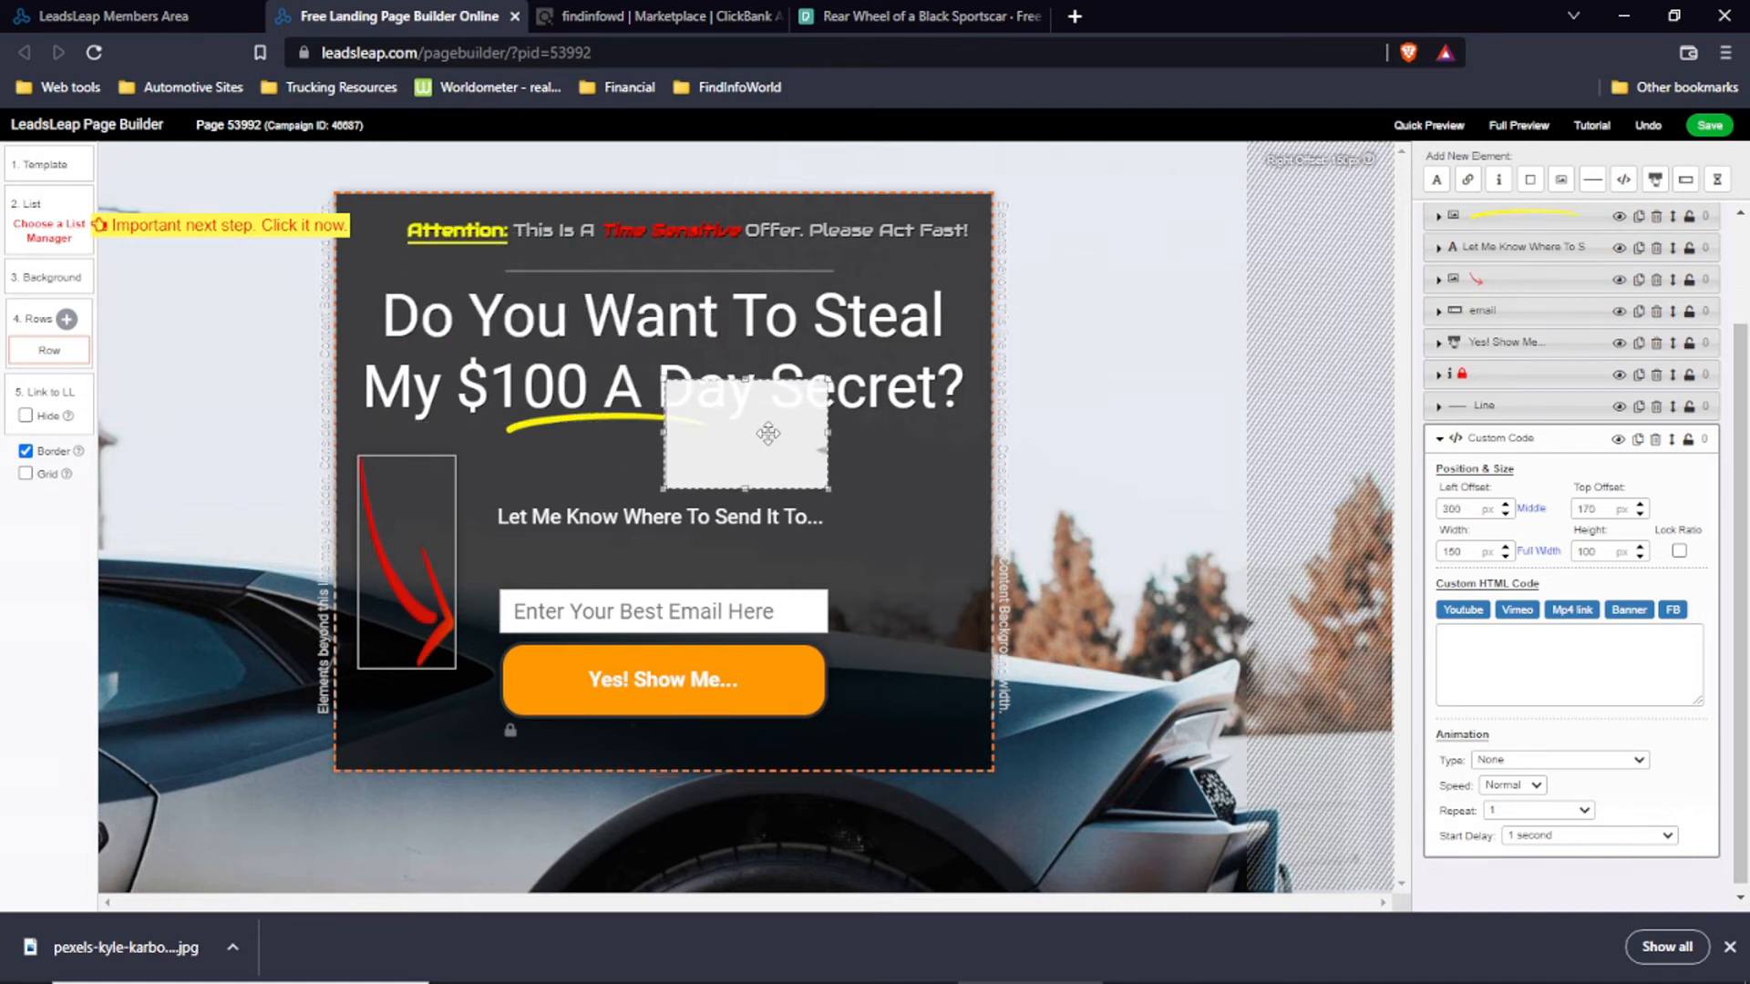
drag(735, 454, 669, 451)
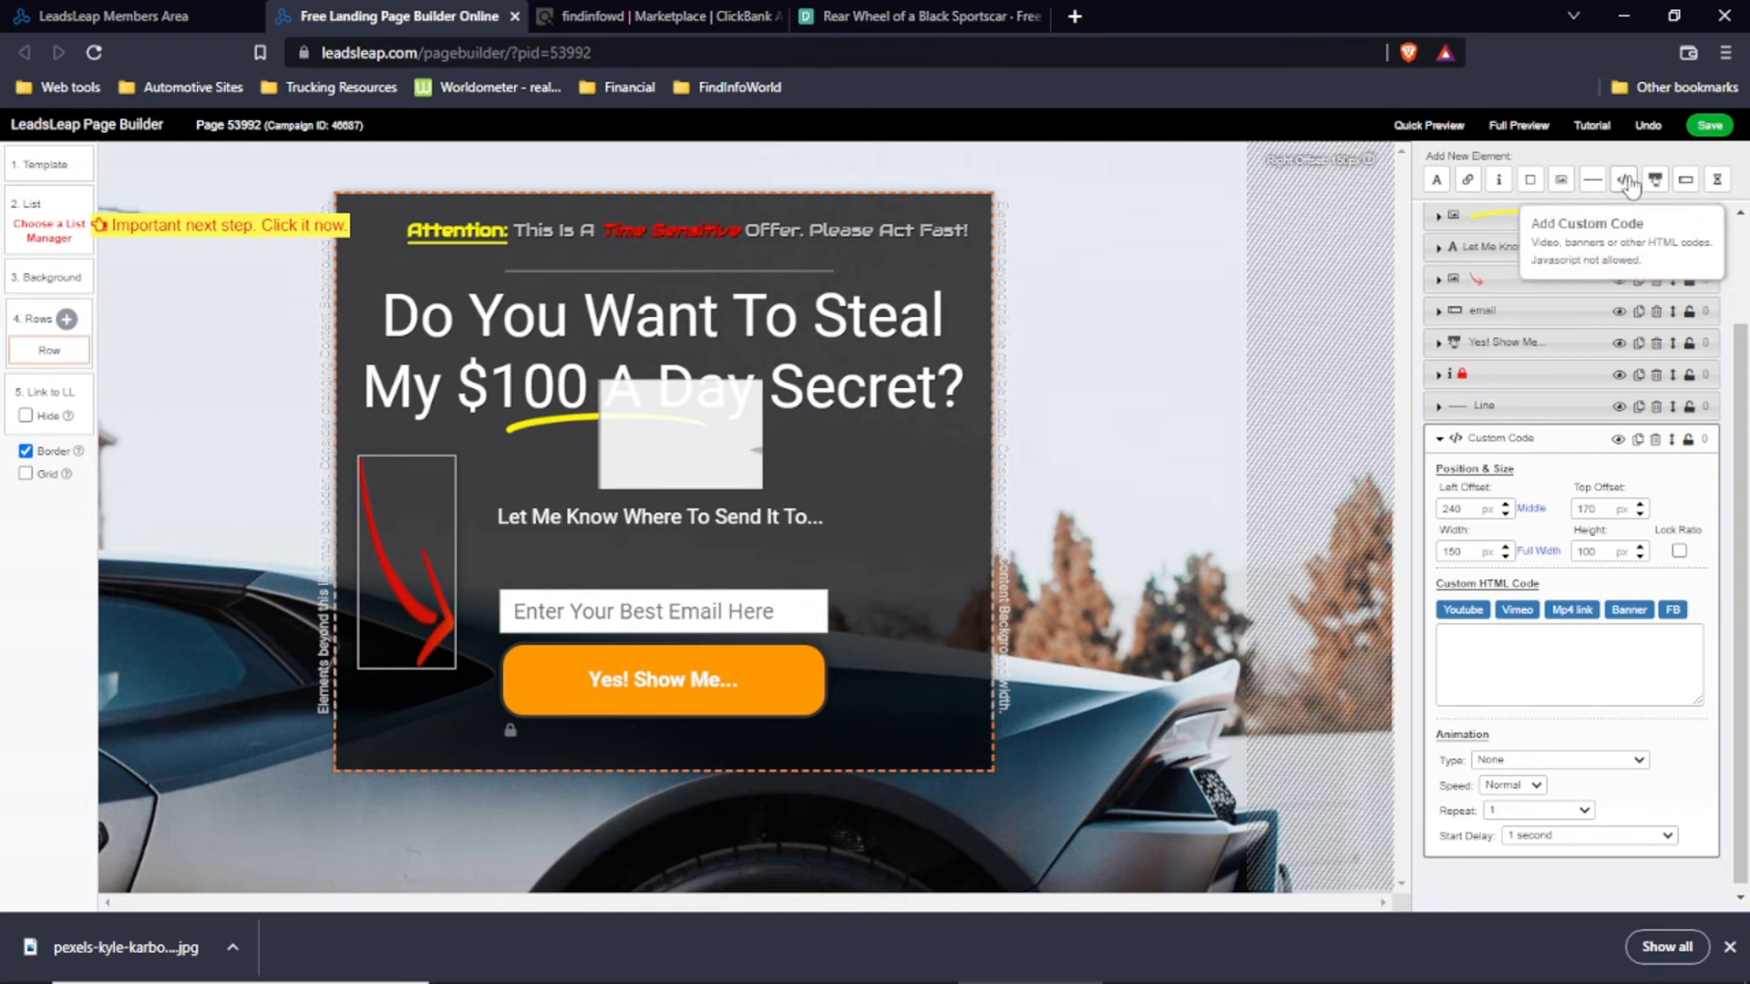
click(1656, 440)
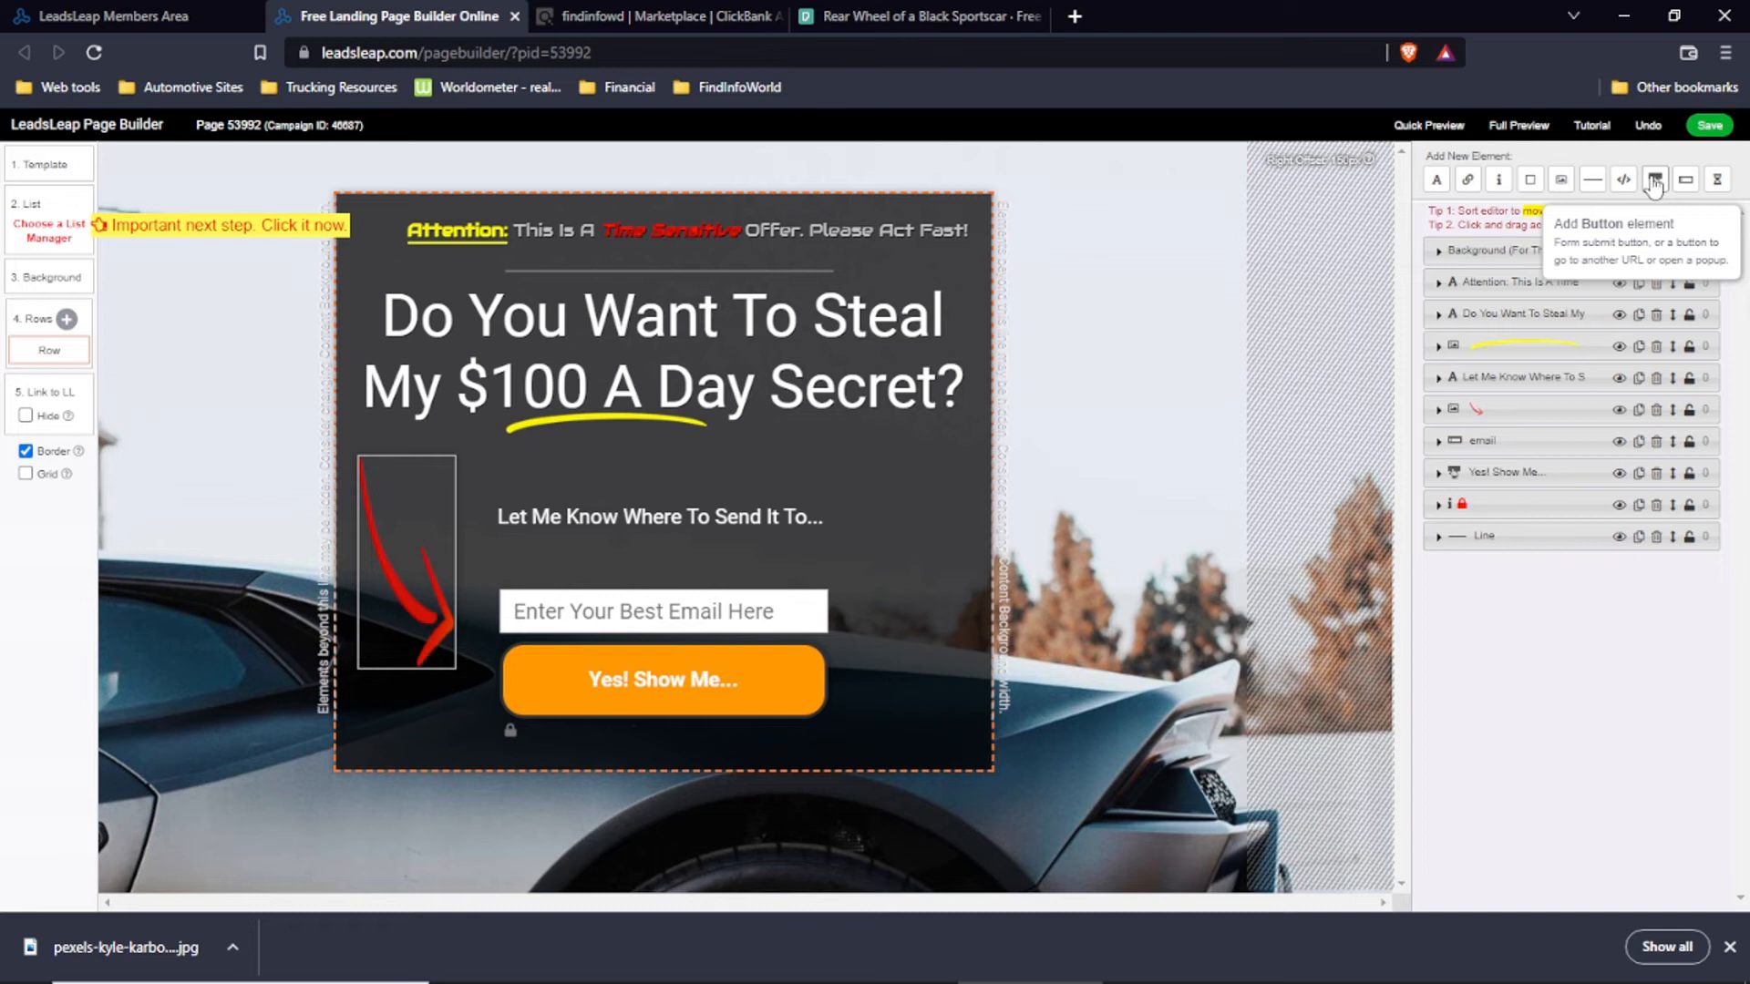
Step: Try out a second opt-in button above "Let Me Know Where To Send It To..." and delete it
click(1654, 182)
drag(503, 245, 674, 473)
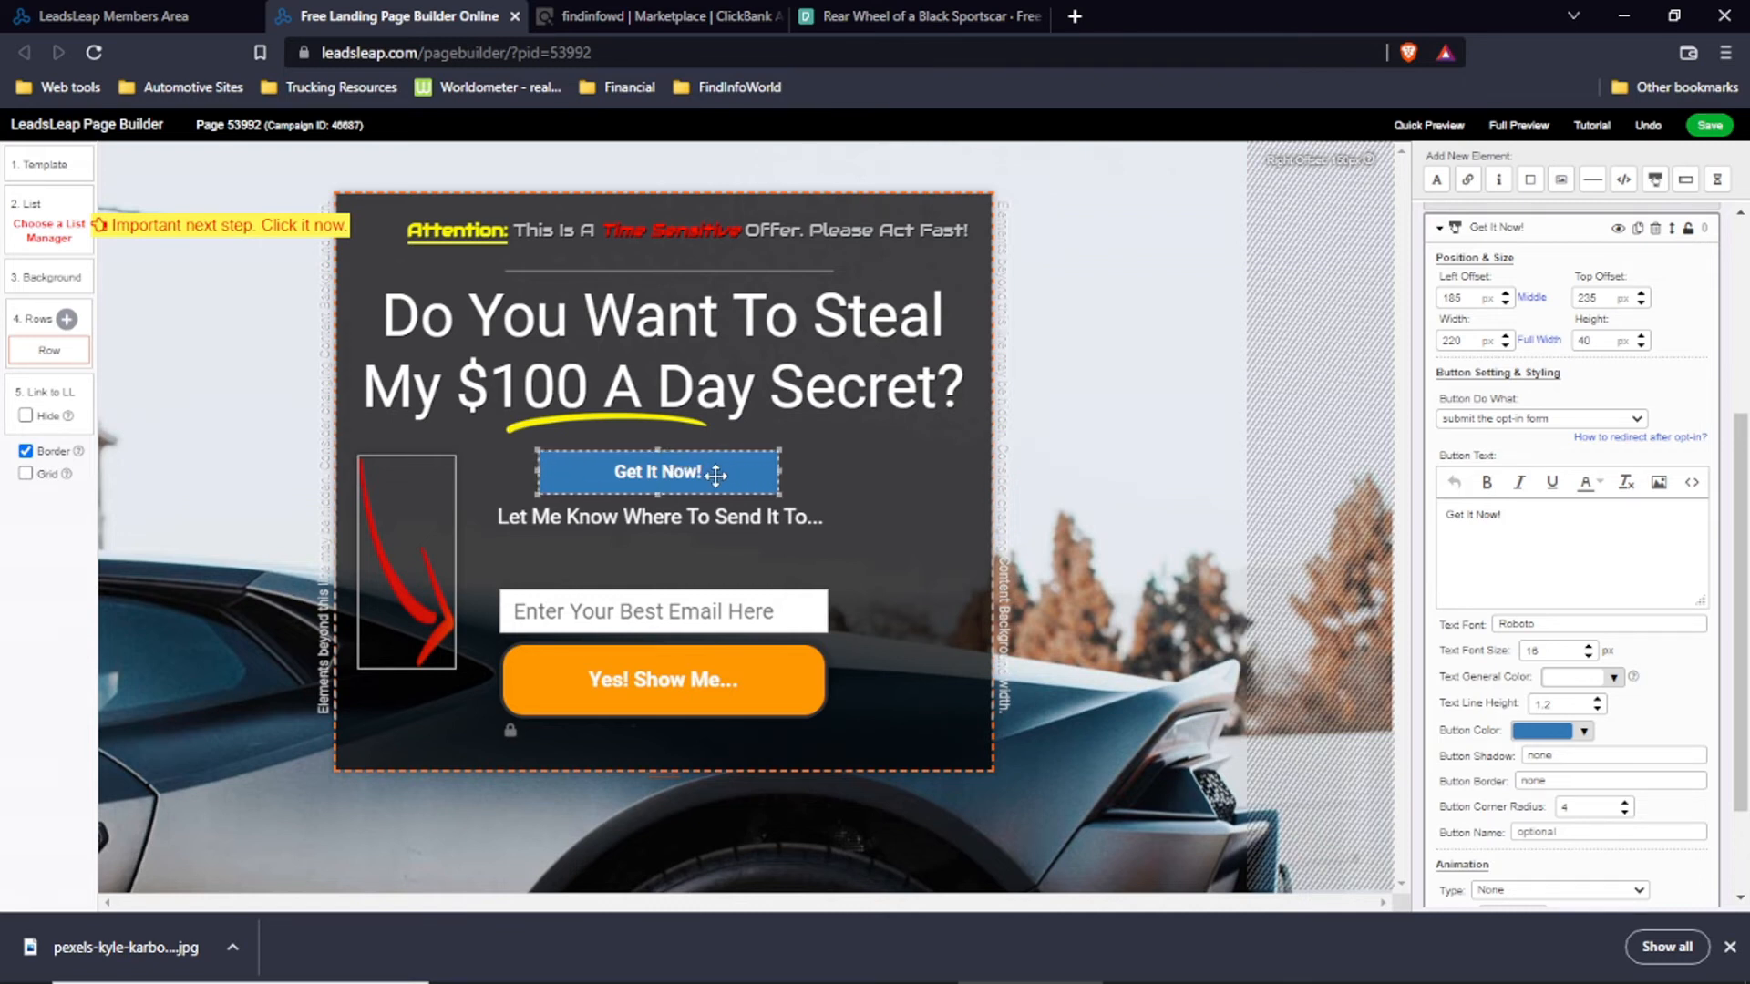
click(1655, 228)
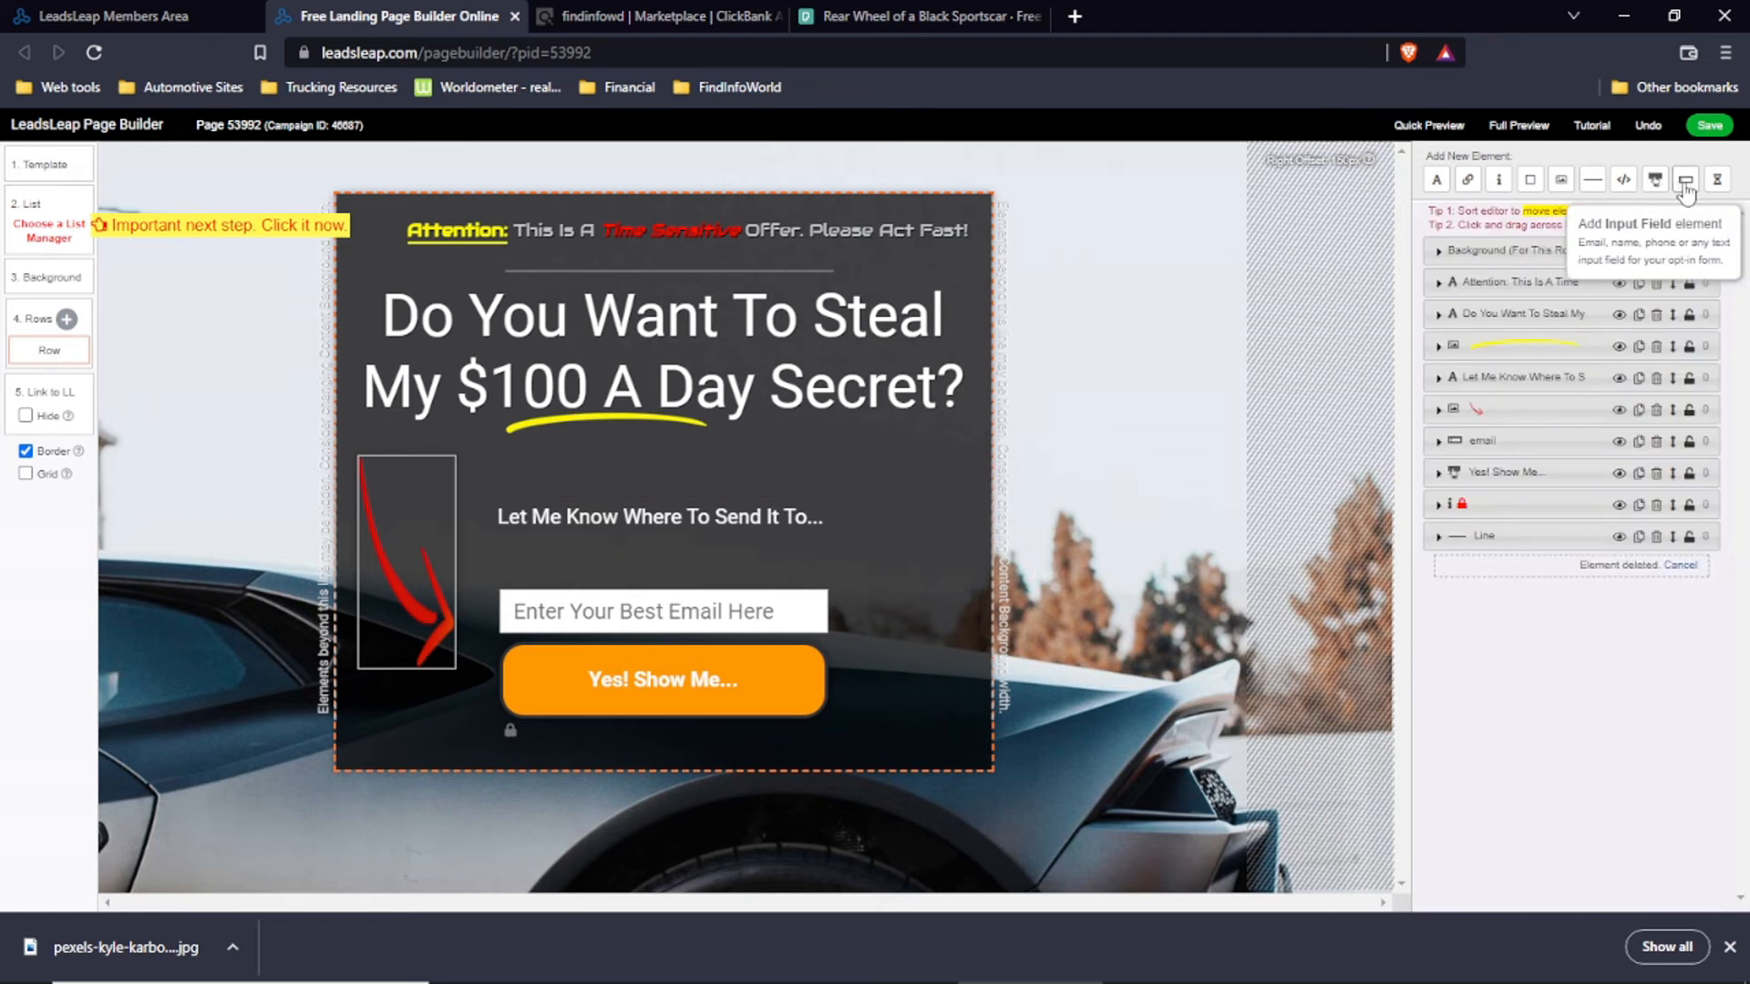
Step: Try out a name input field between "Let Me Know Where To Send It To..." and the email field, and delete it
click(1685, 180)
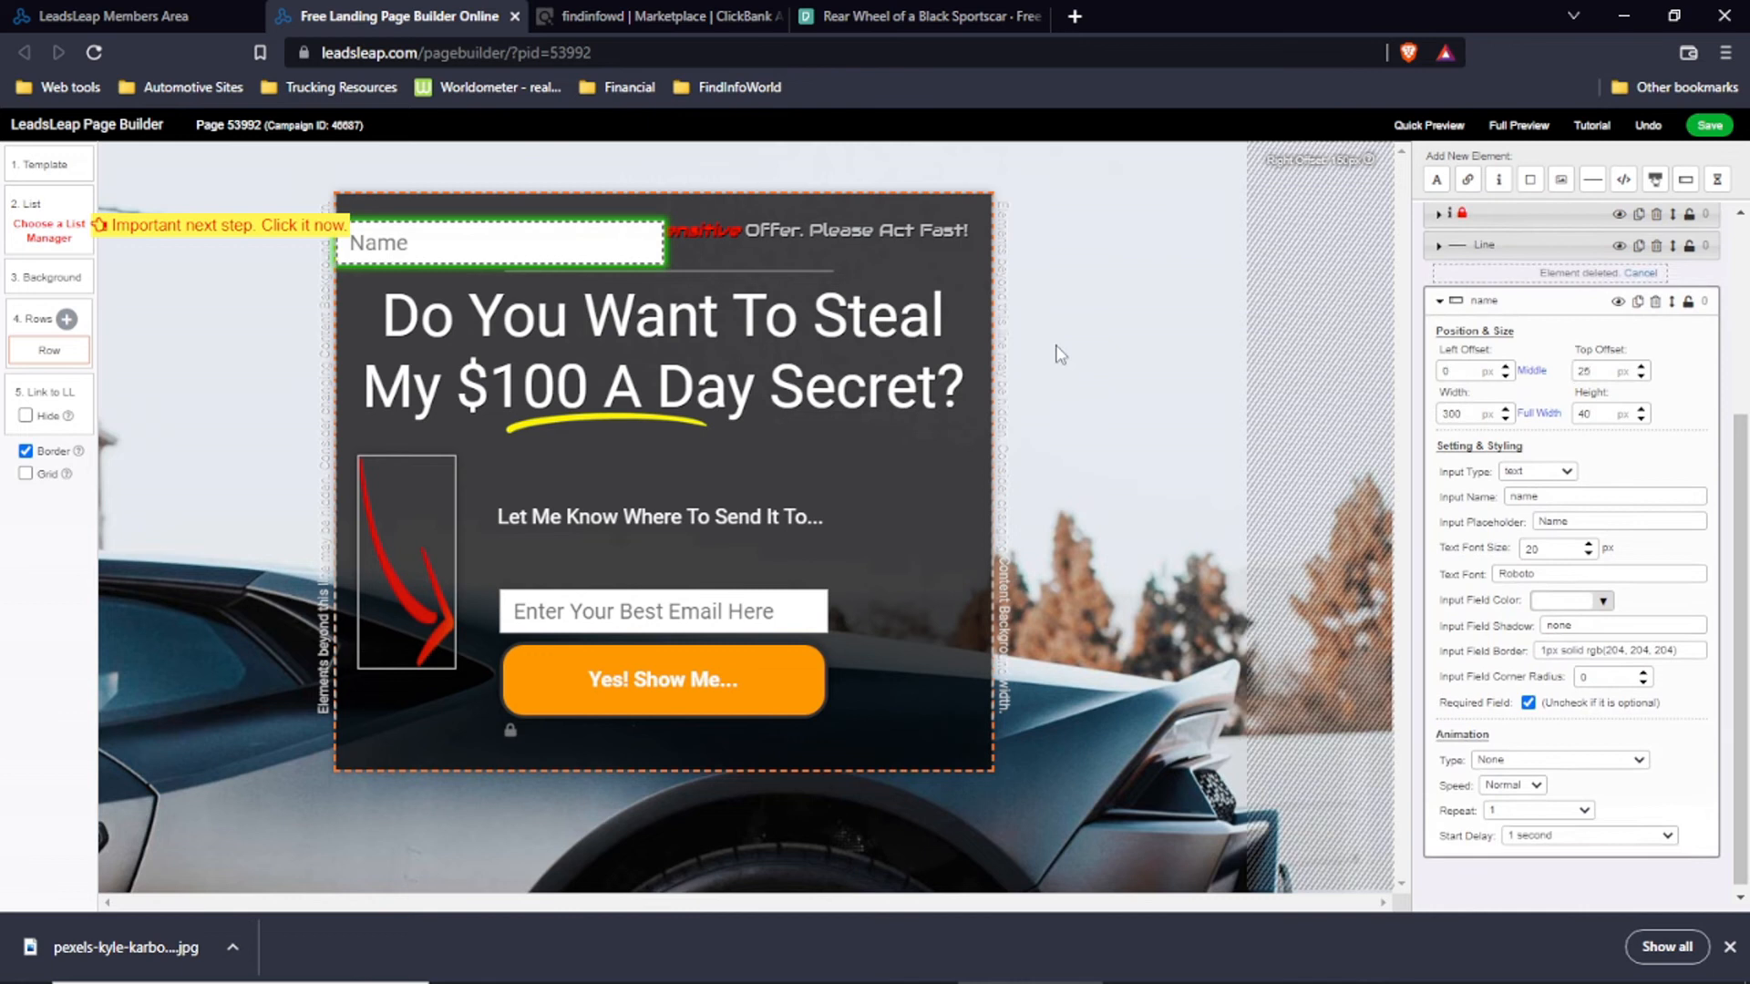
drag(597, 239, 762, 555)
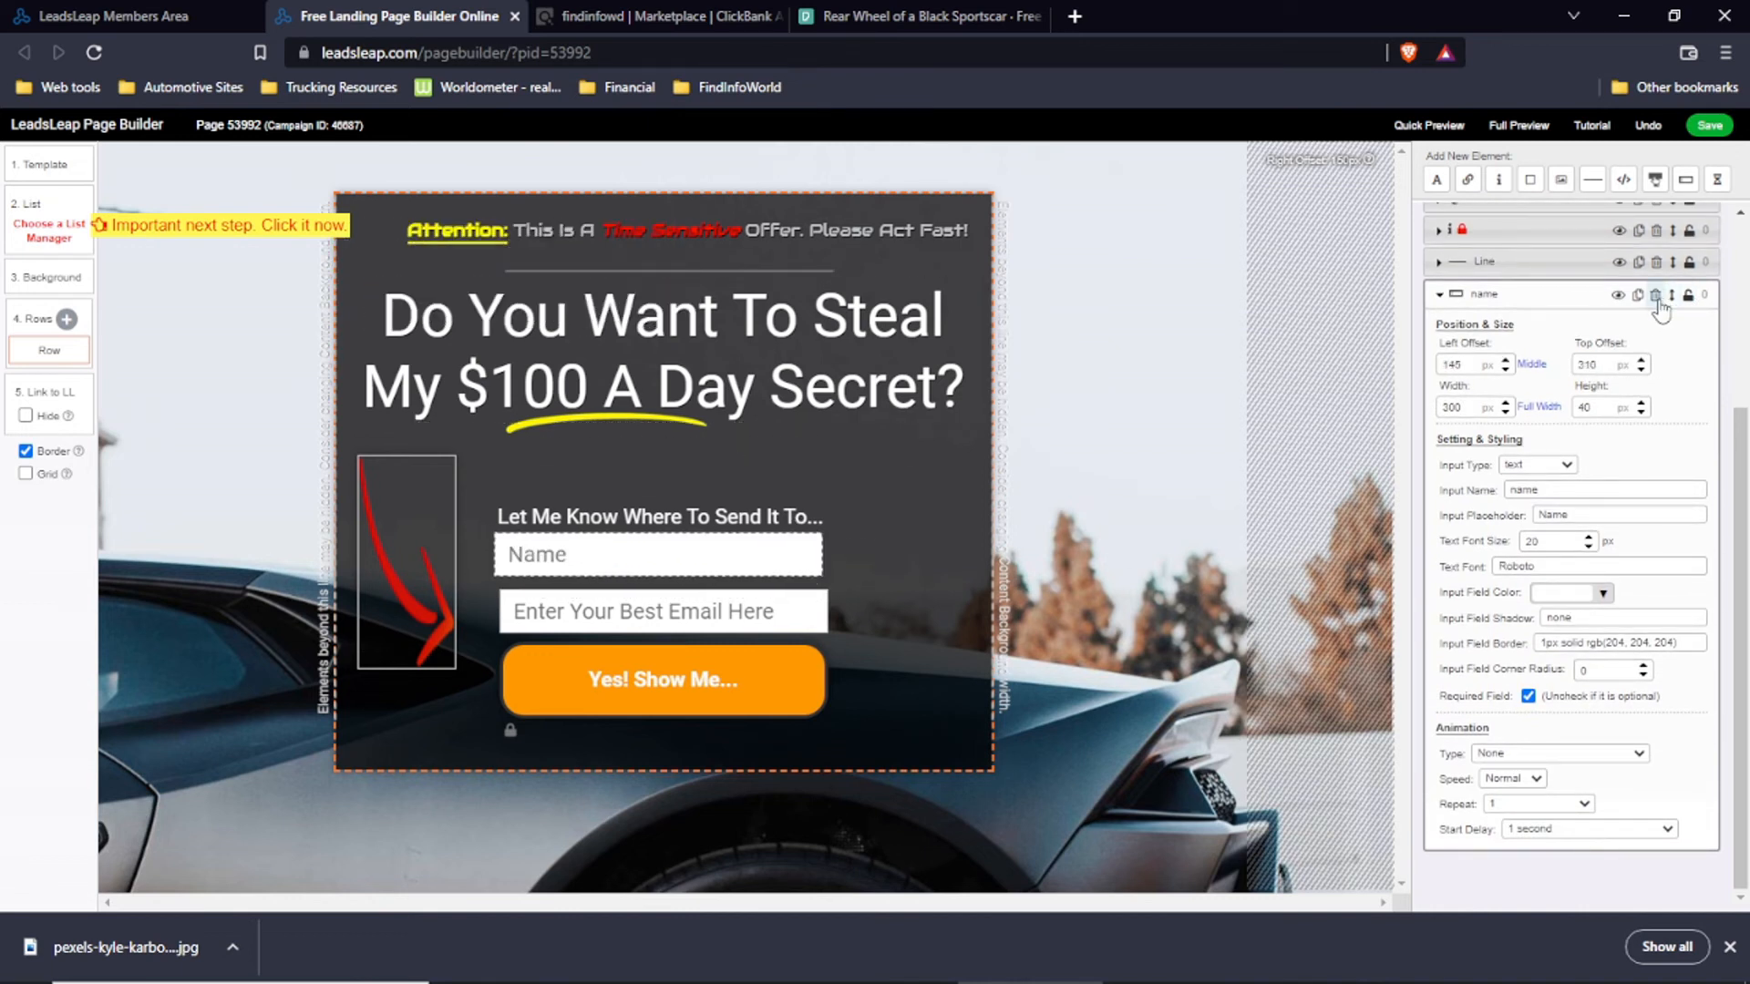
click(1656, 296)
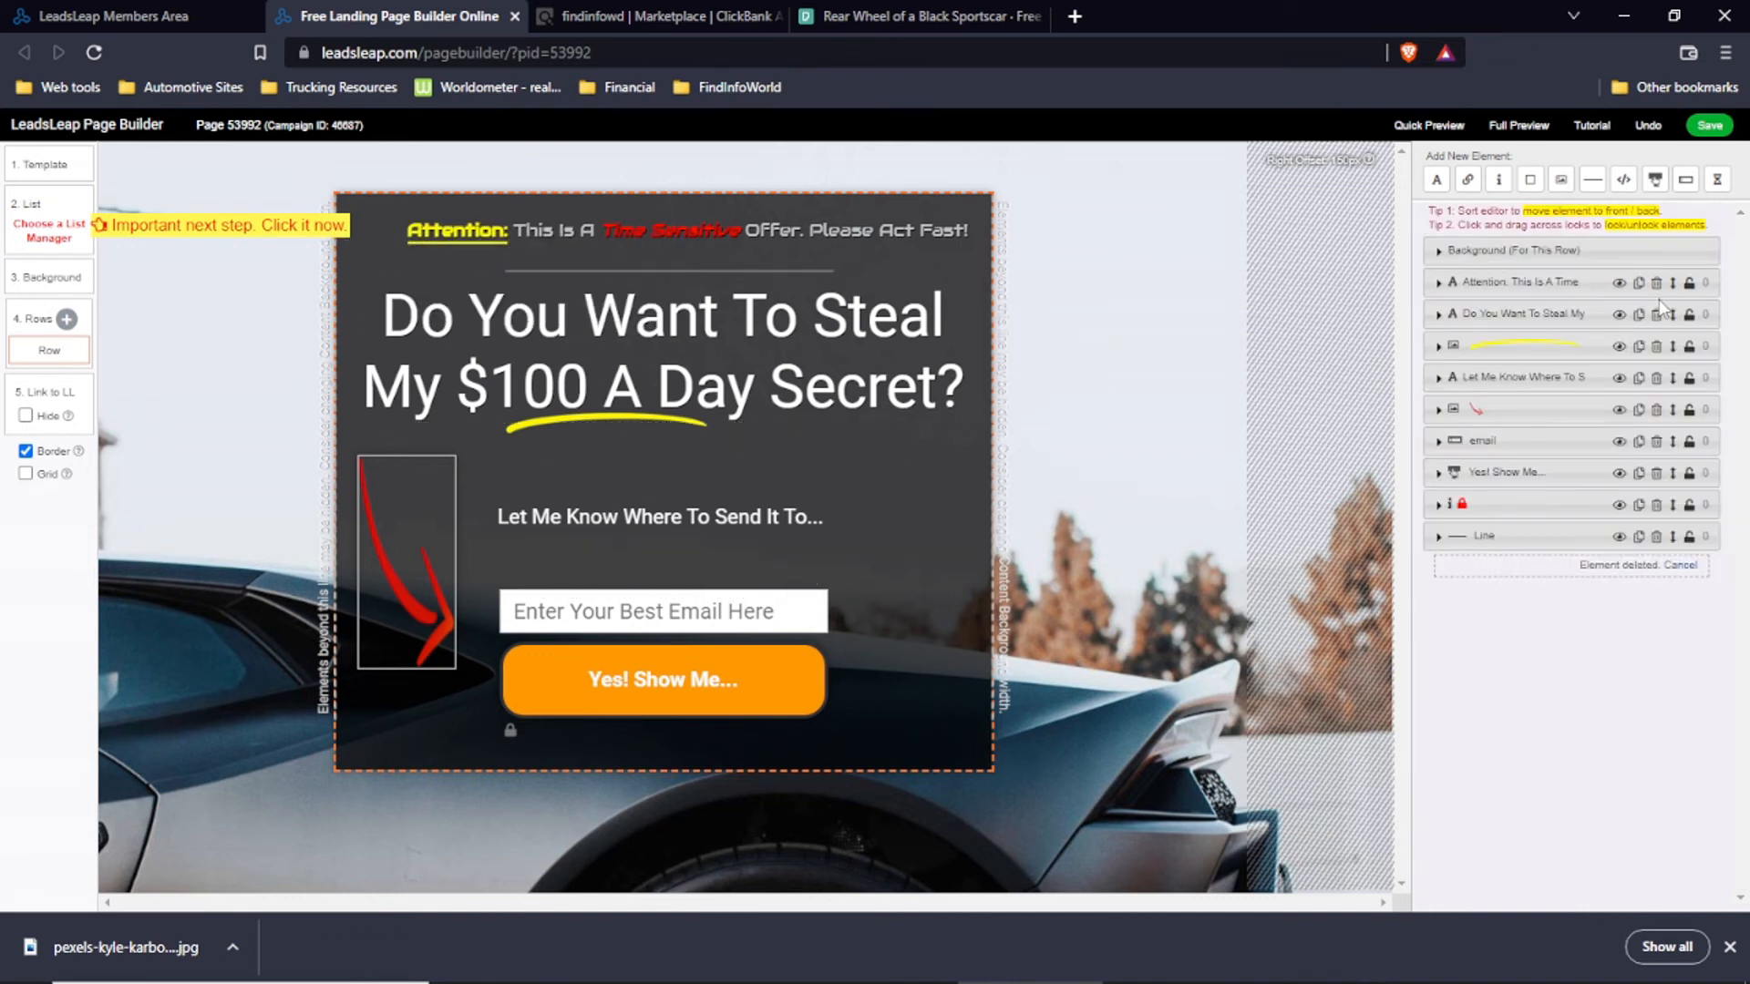
Step: Try out a smaller countdown timer over the "Let Me Know Where To Send It To..." text and delete it
click(1717, 181)
drag(596, 284, 687, 474)
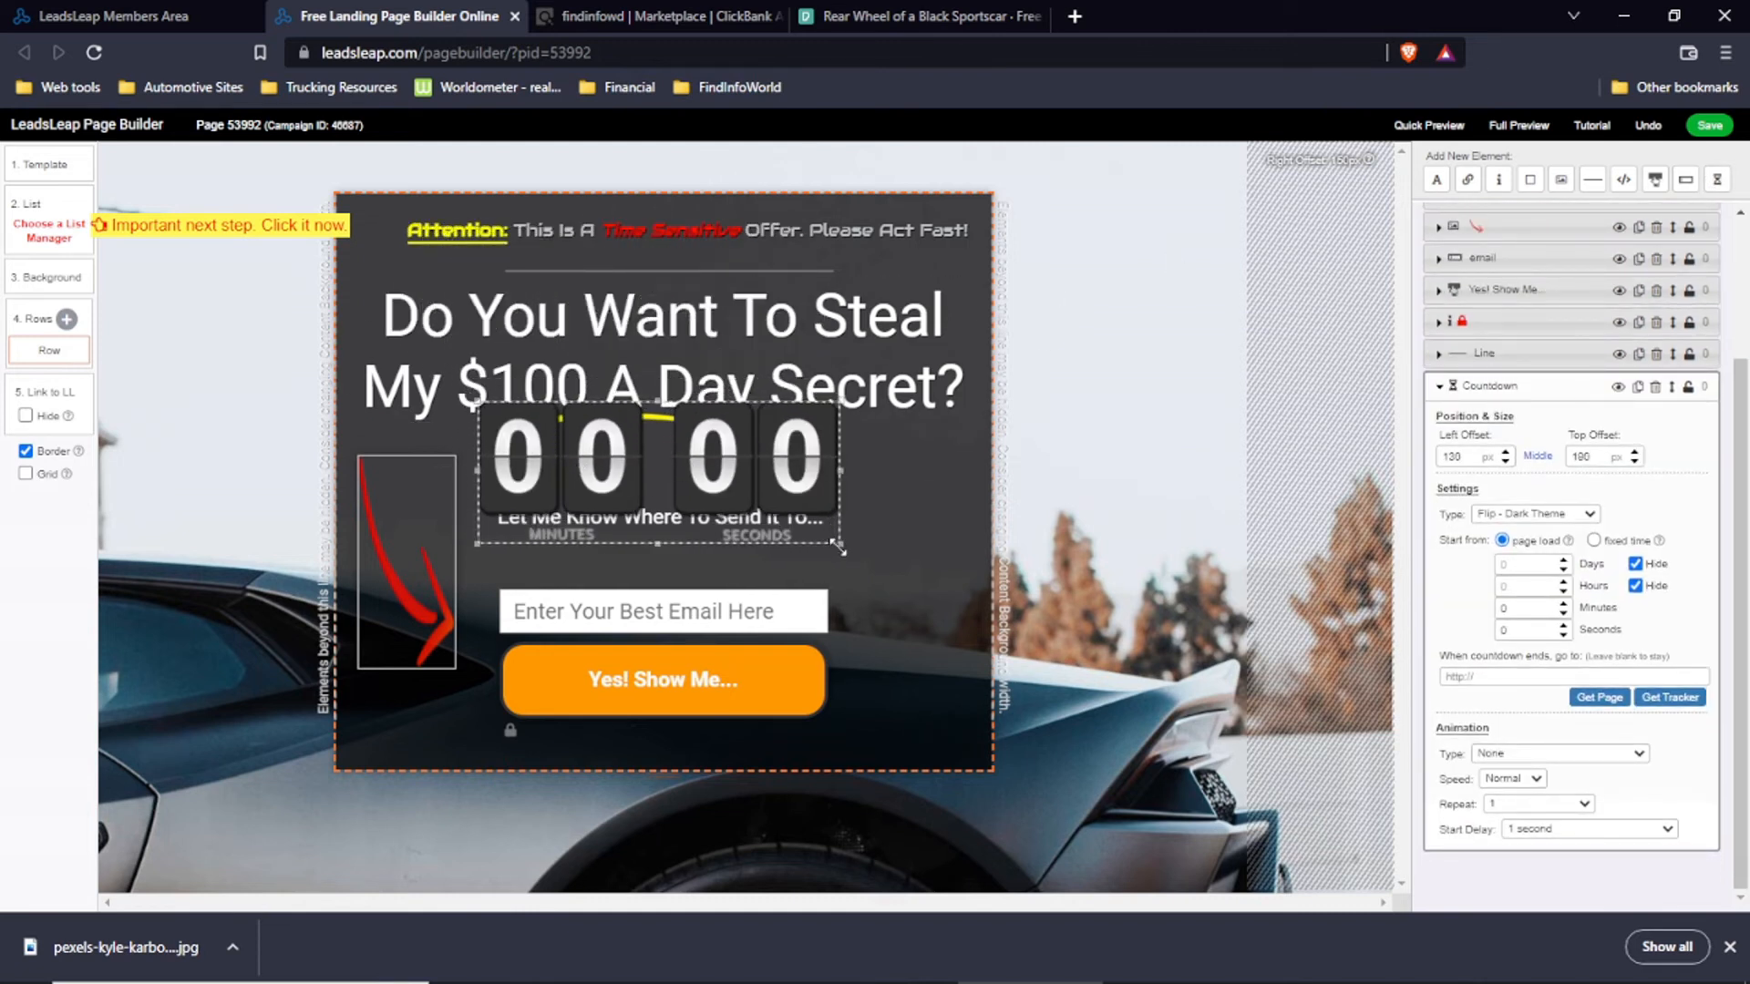
drag(841, 546, 754, 484)
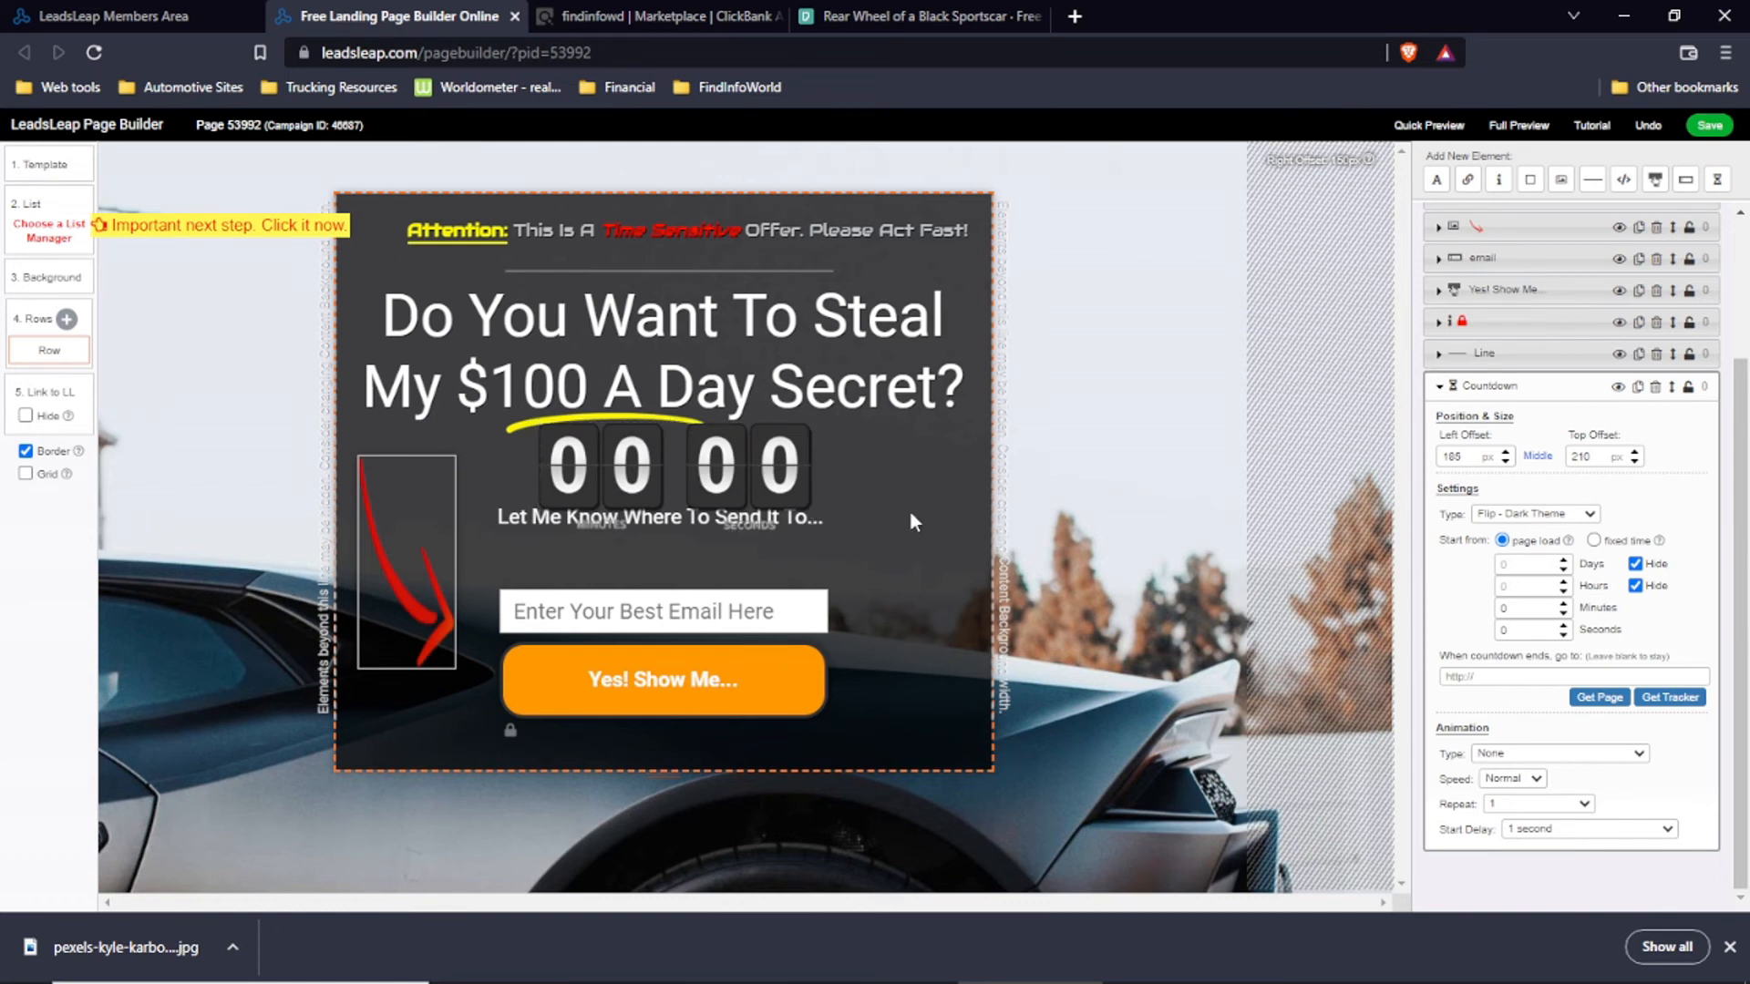
click(912, 515)
drag(702, 527, 700, 578)
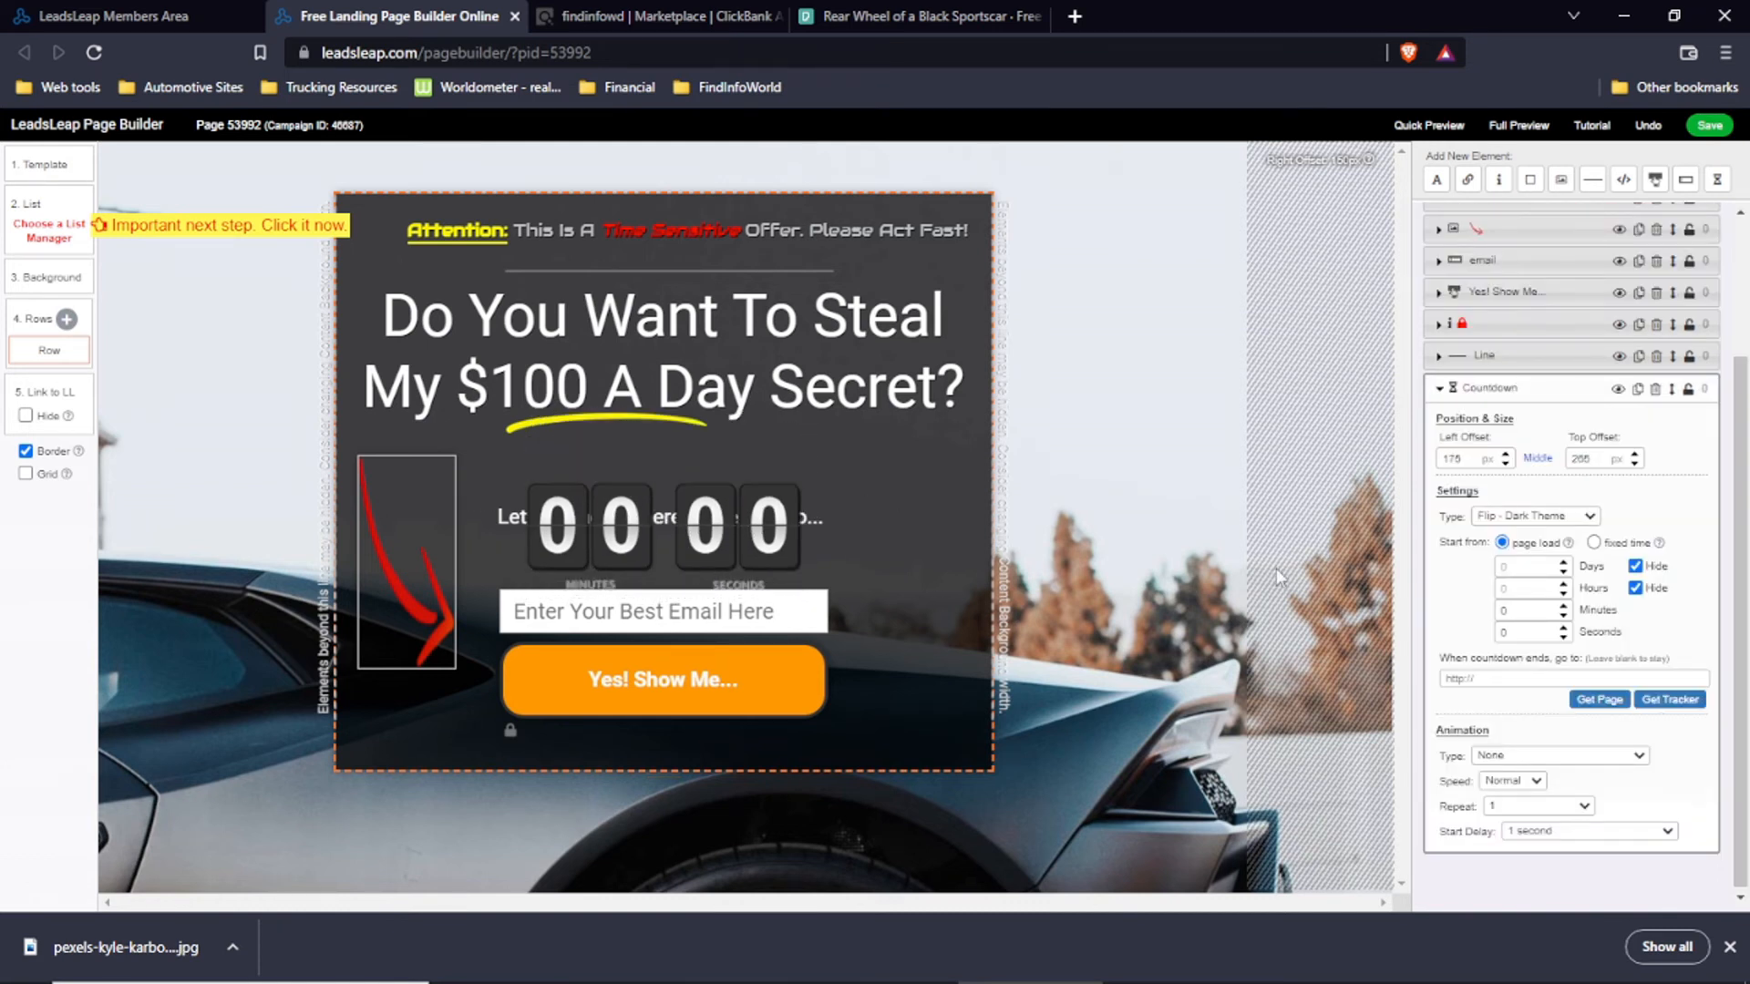
click(1655, 388)
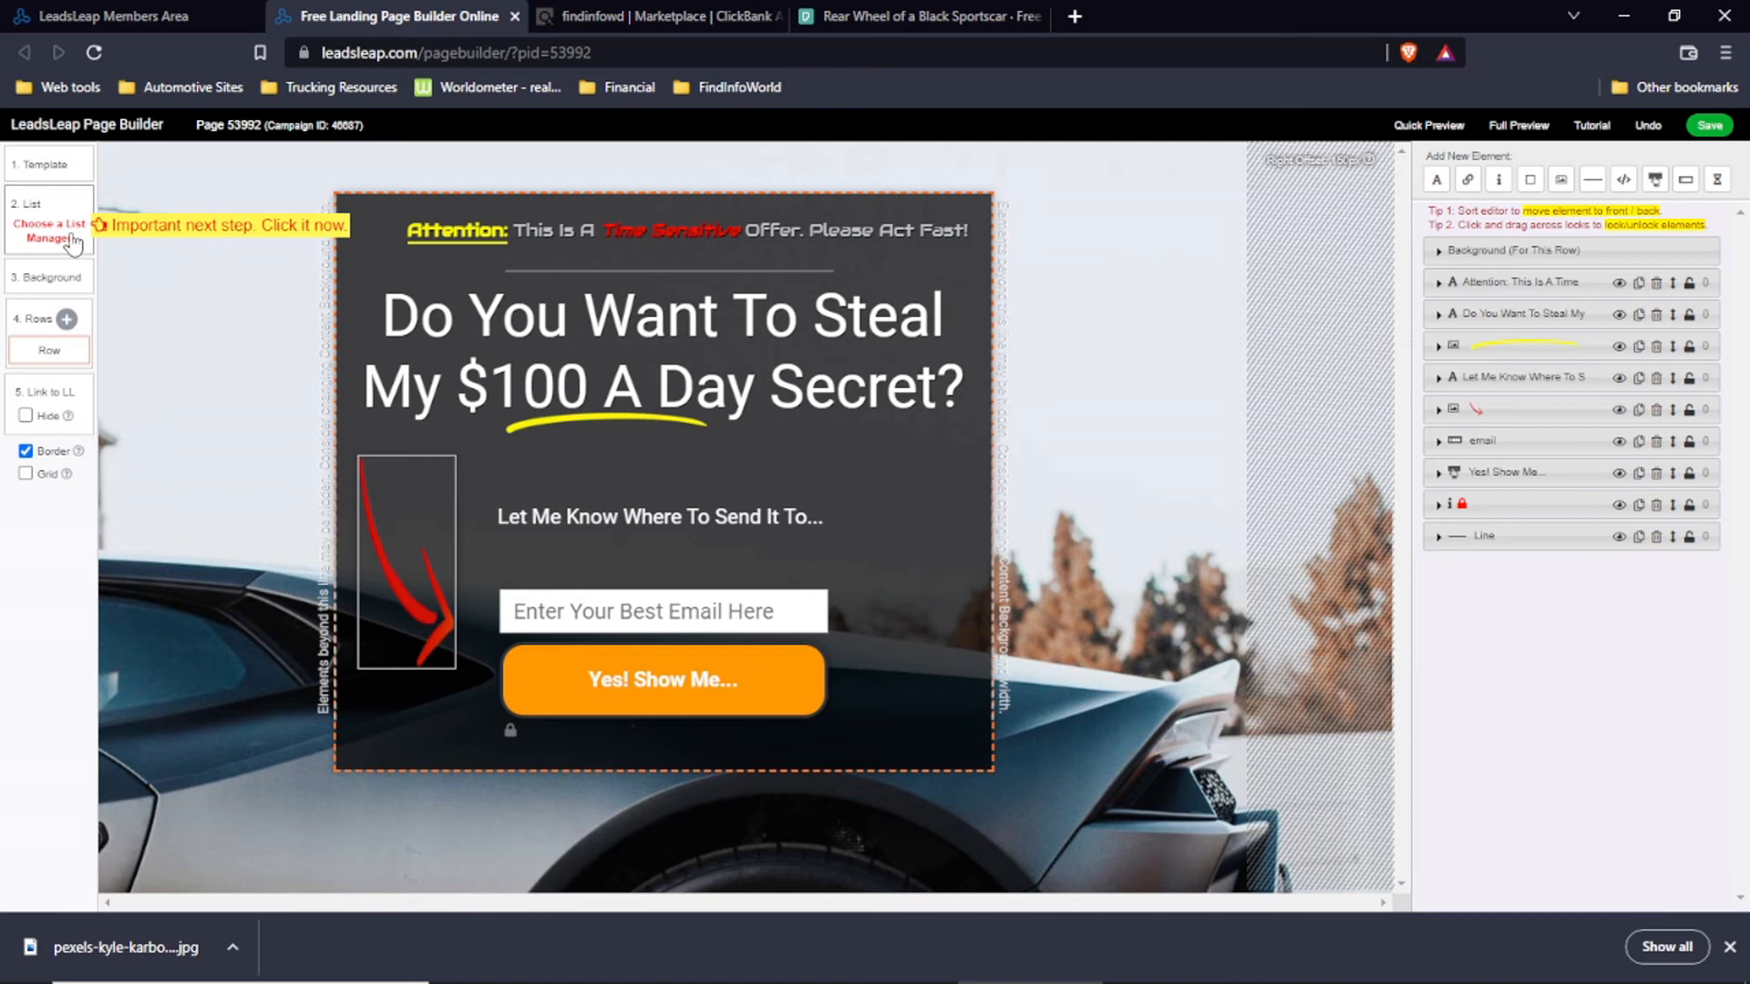
Step: Choose SendSteed (LeadsLeap List Manager) as the list manager for the opt-in form
click(691, 599)
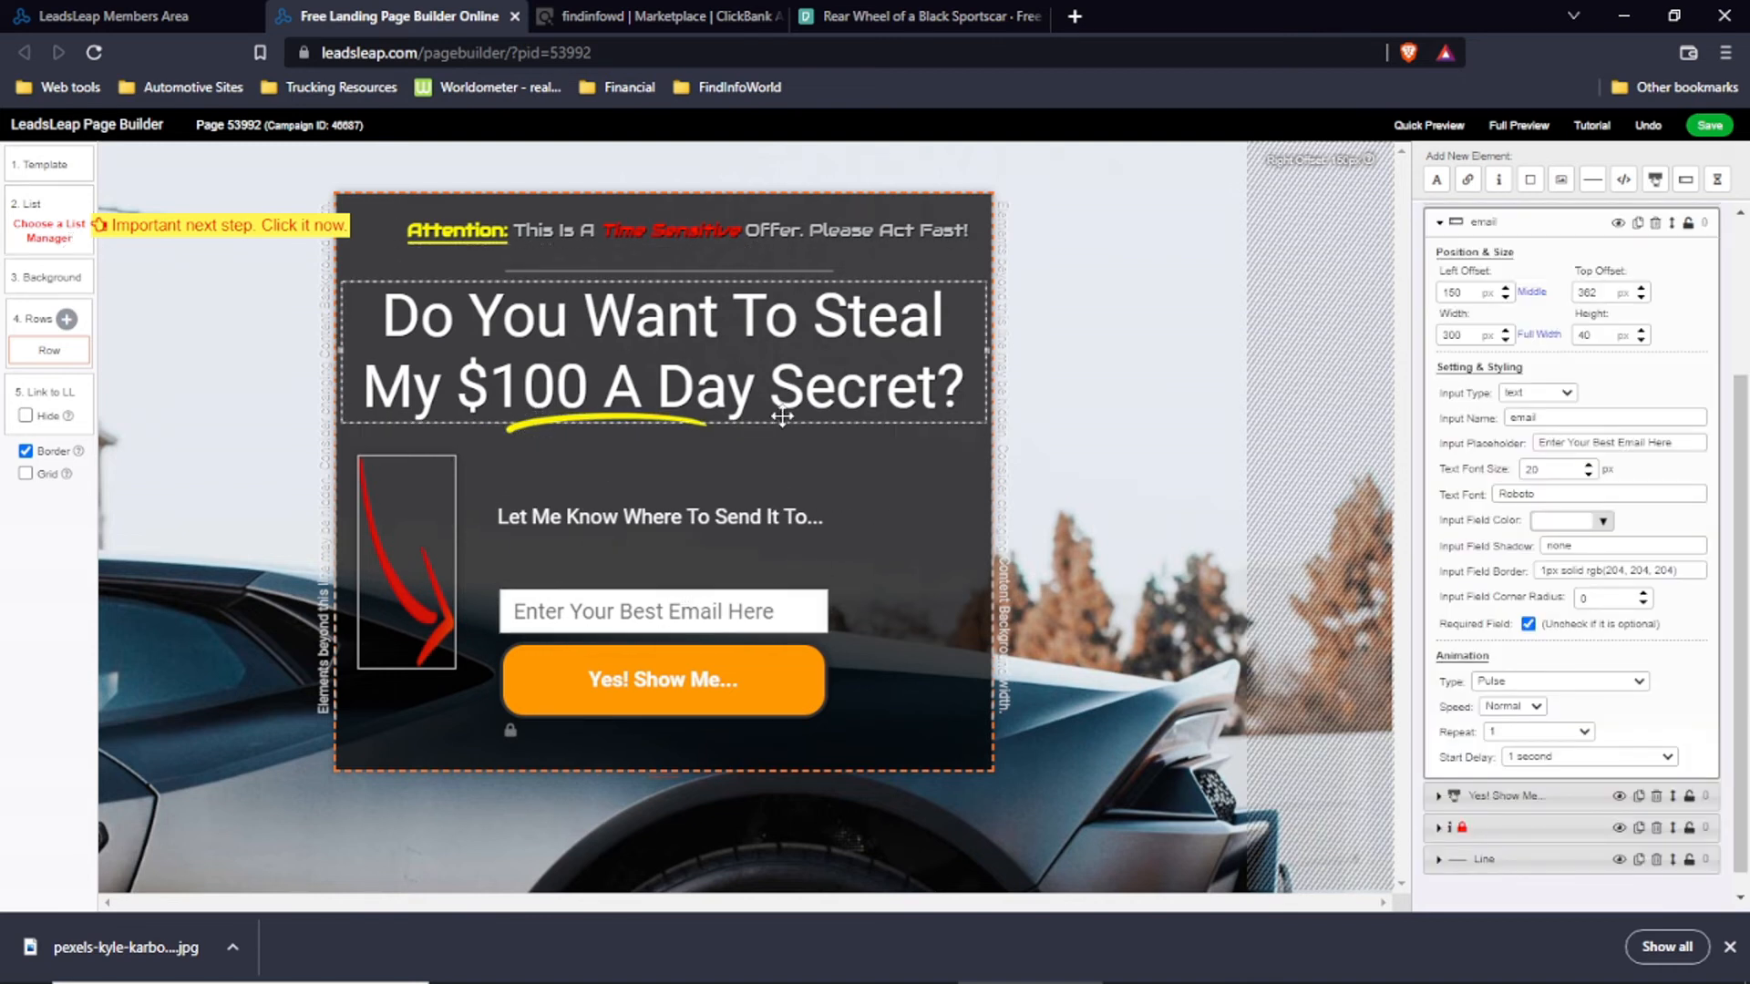
click(49, 238)
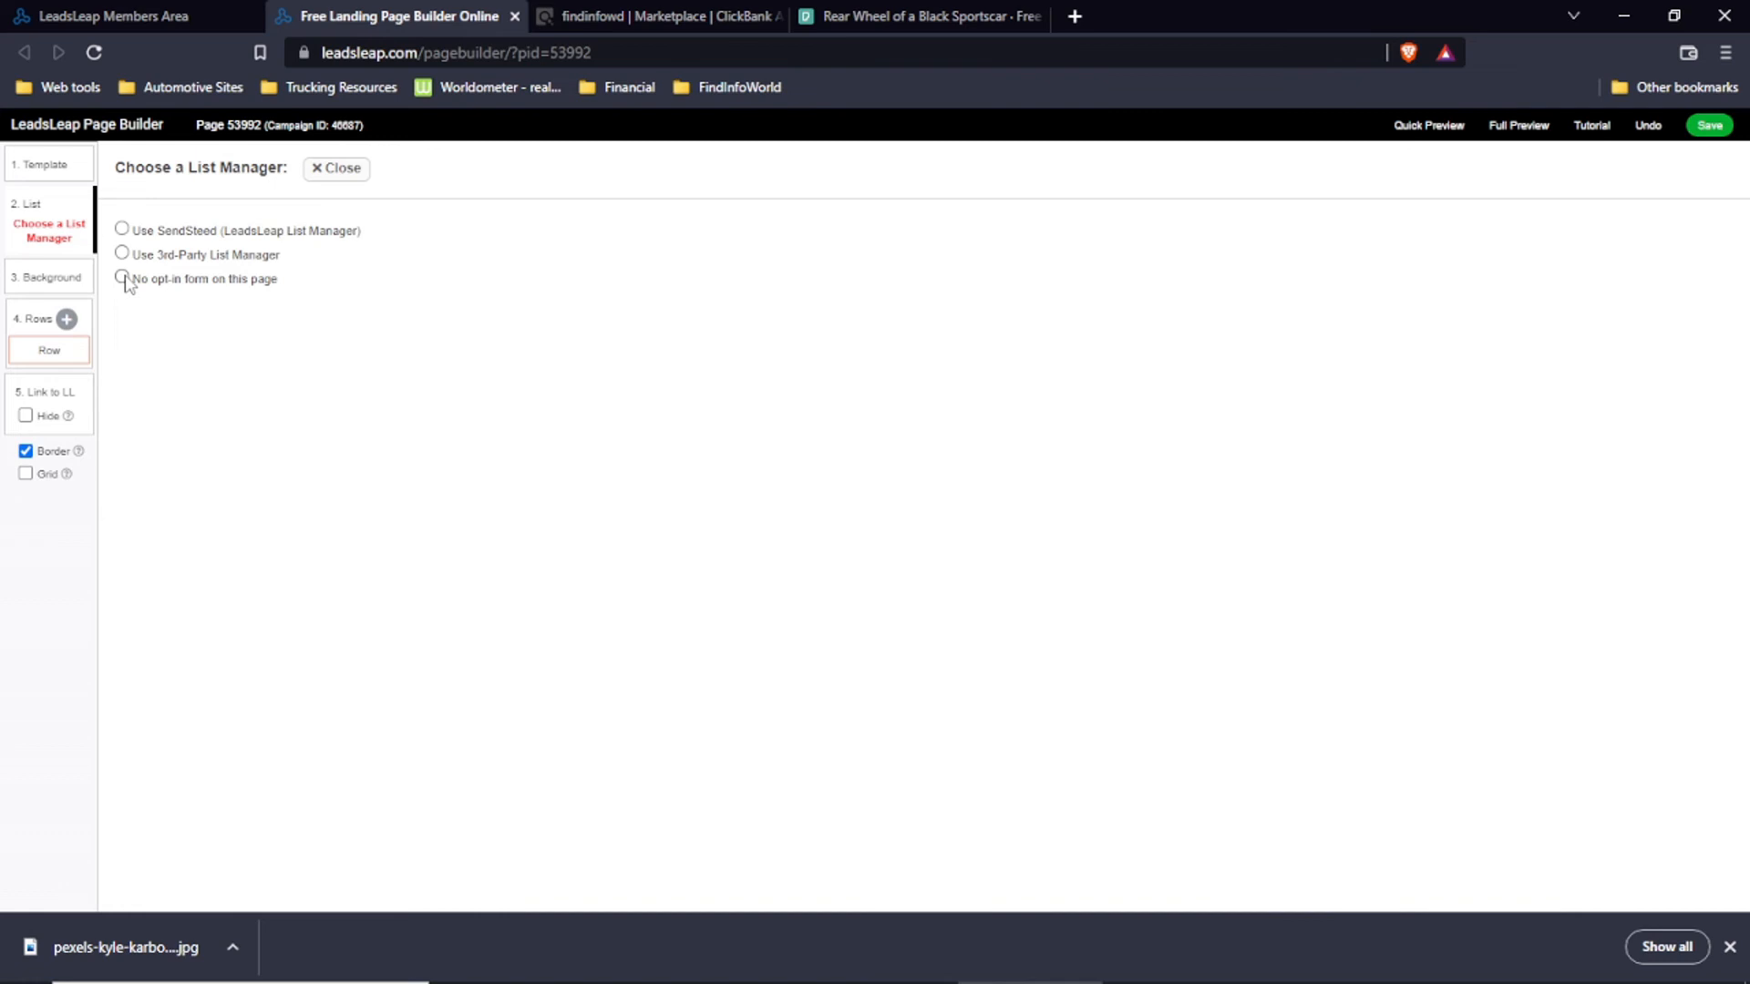
click(122, 229)
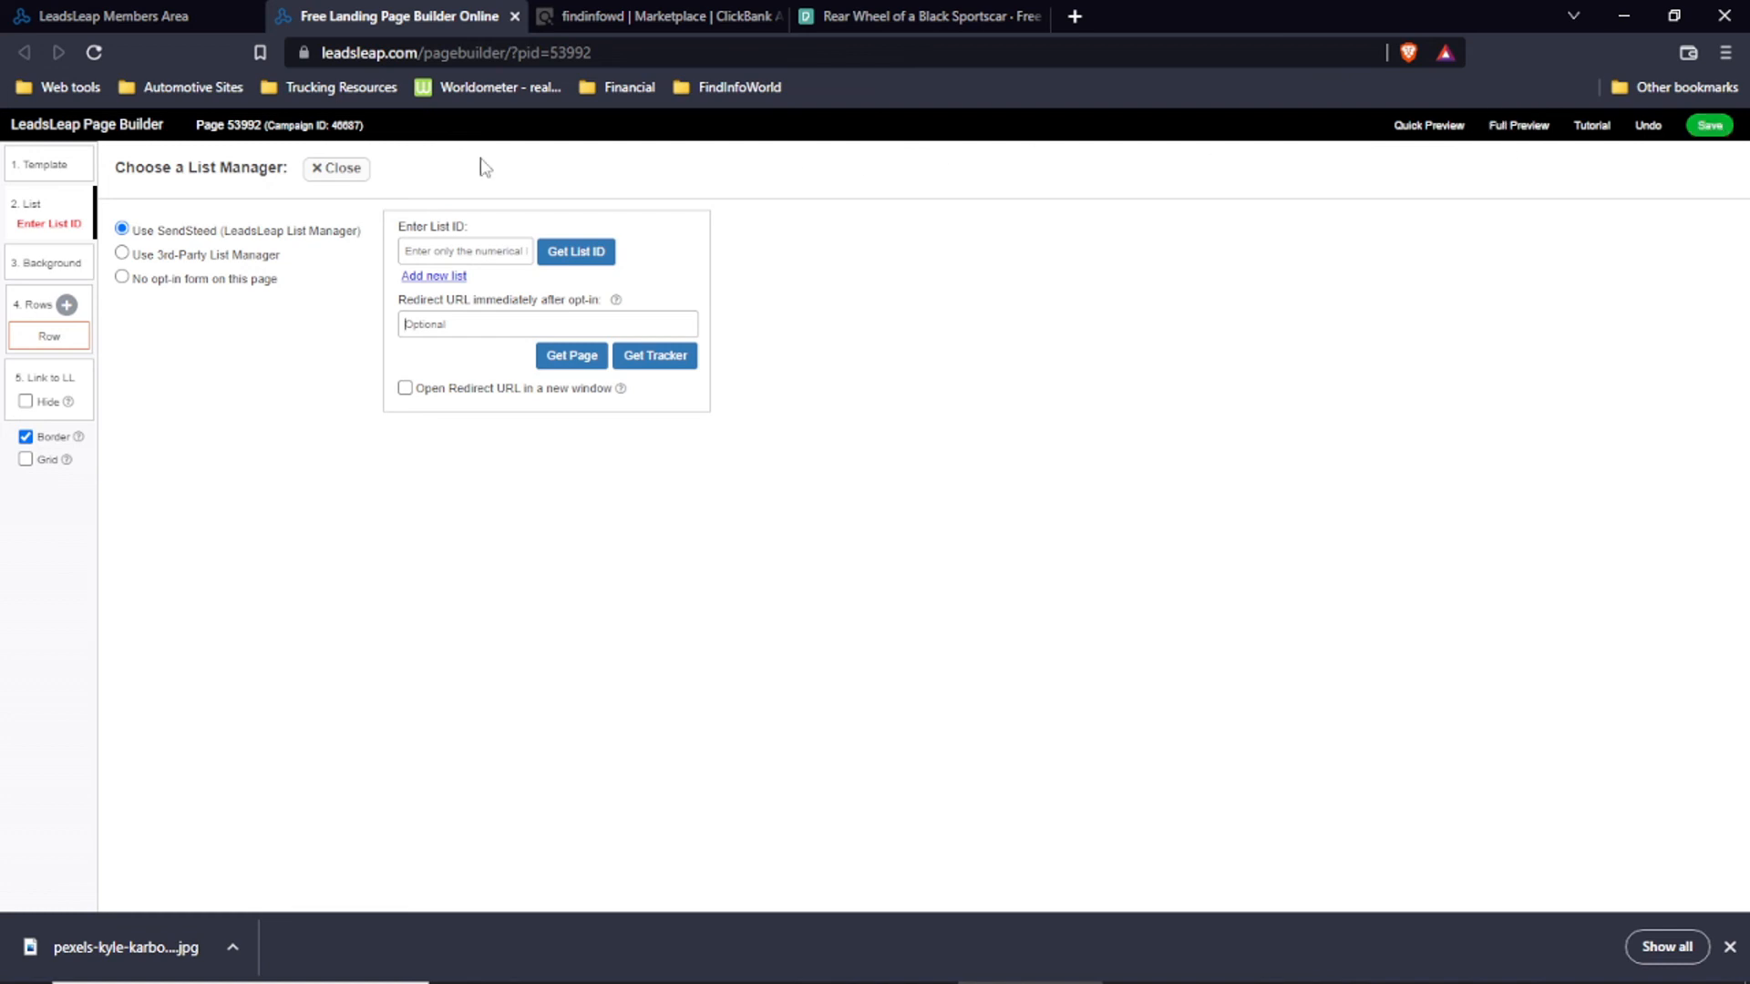
Step: Check the page in full preview and quick preview, and look over the list of tutorial topics
click(1530, 134)
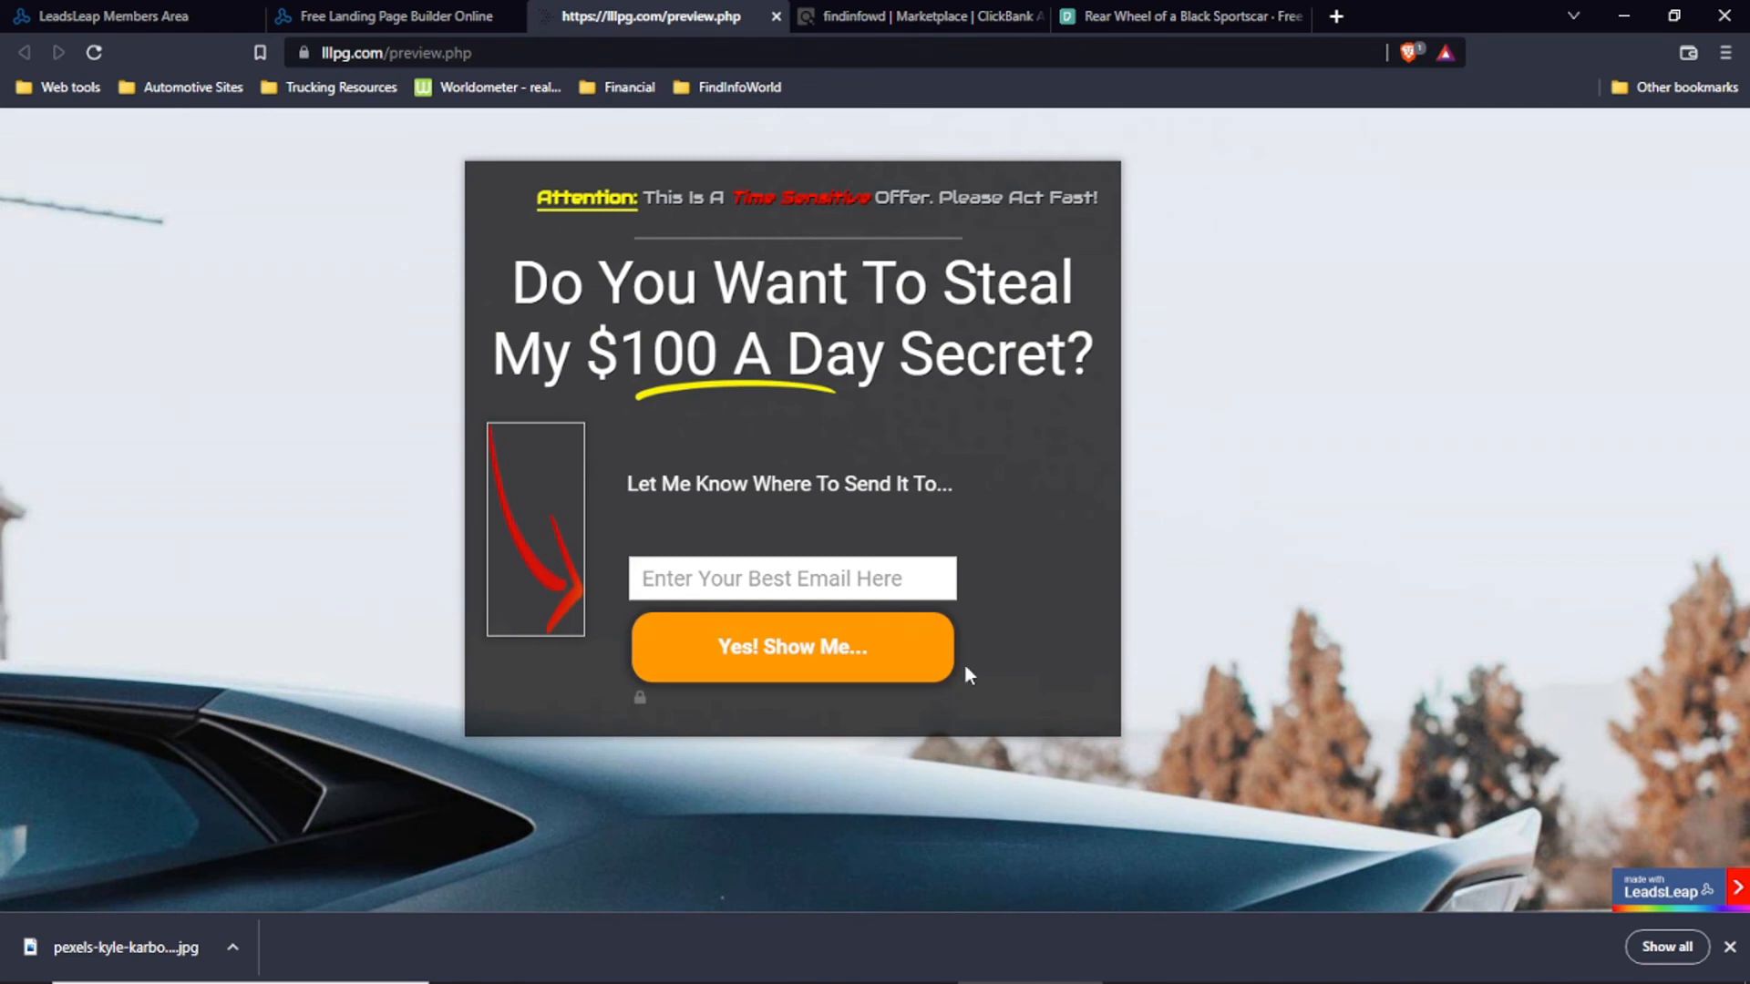
click(775, 17)
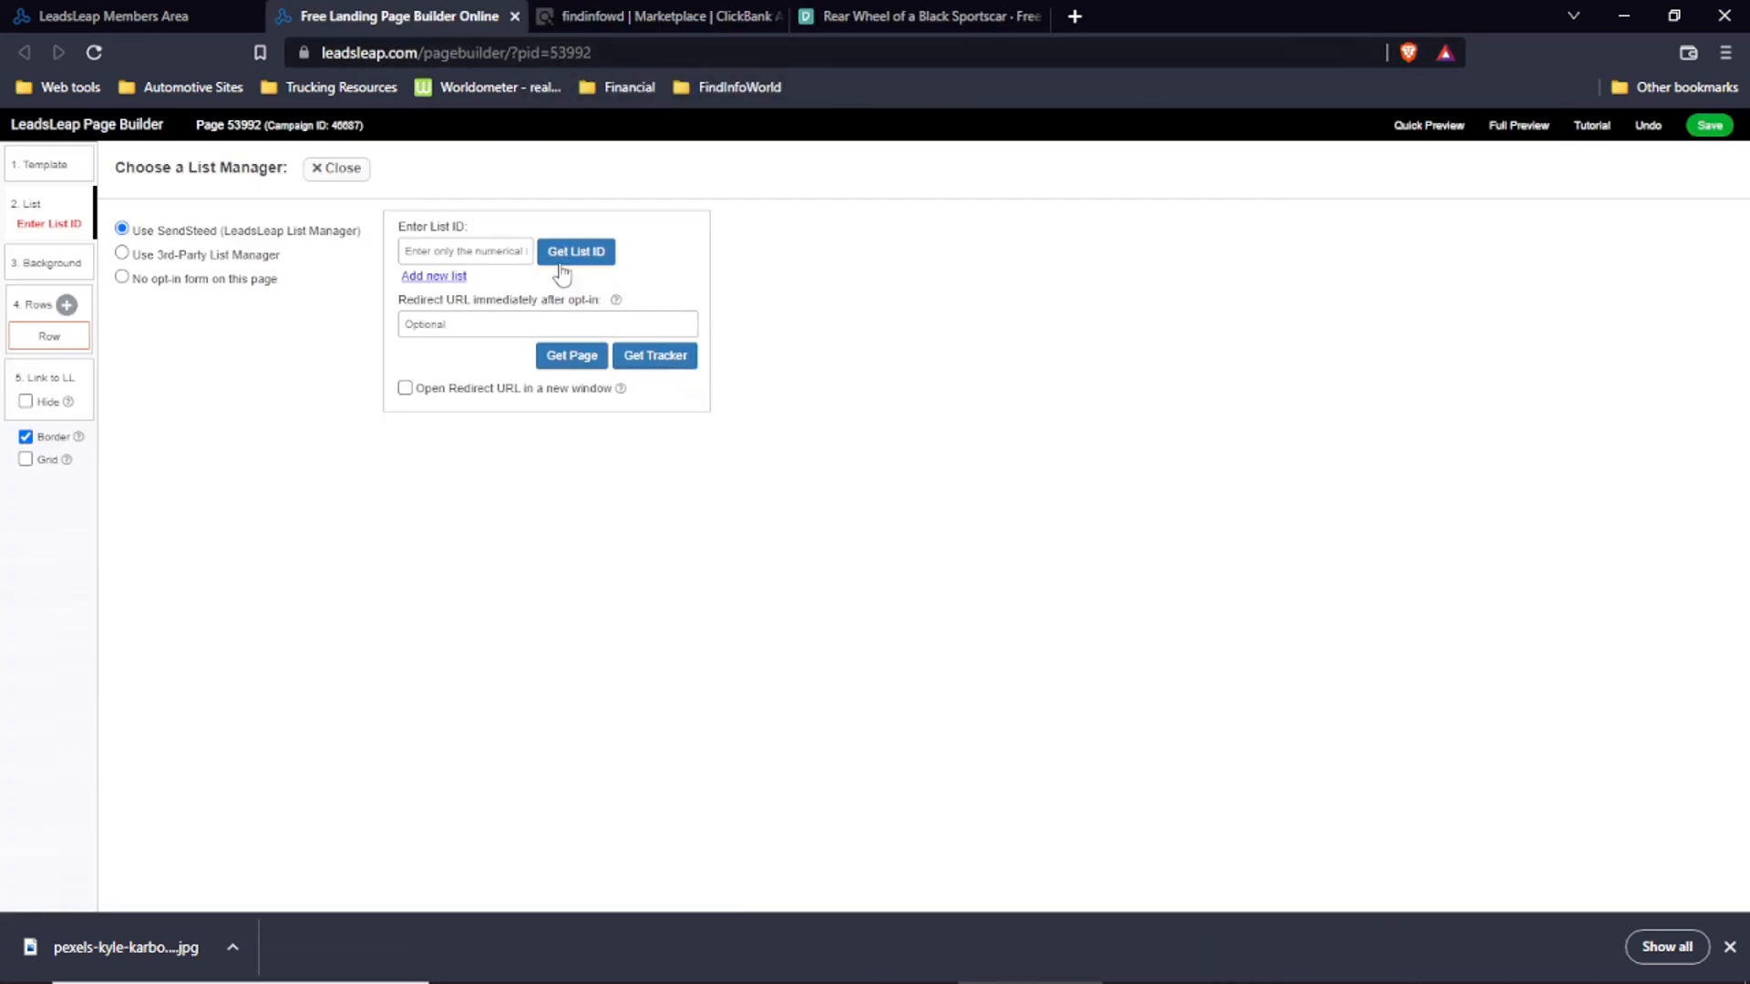
click(1447, 135)
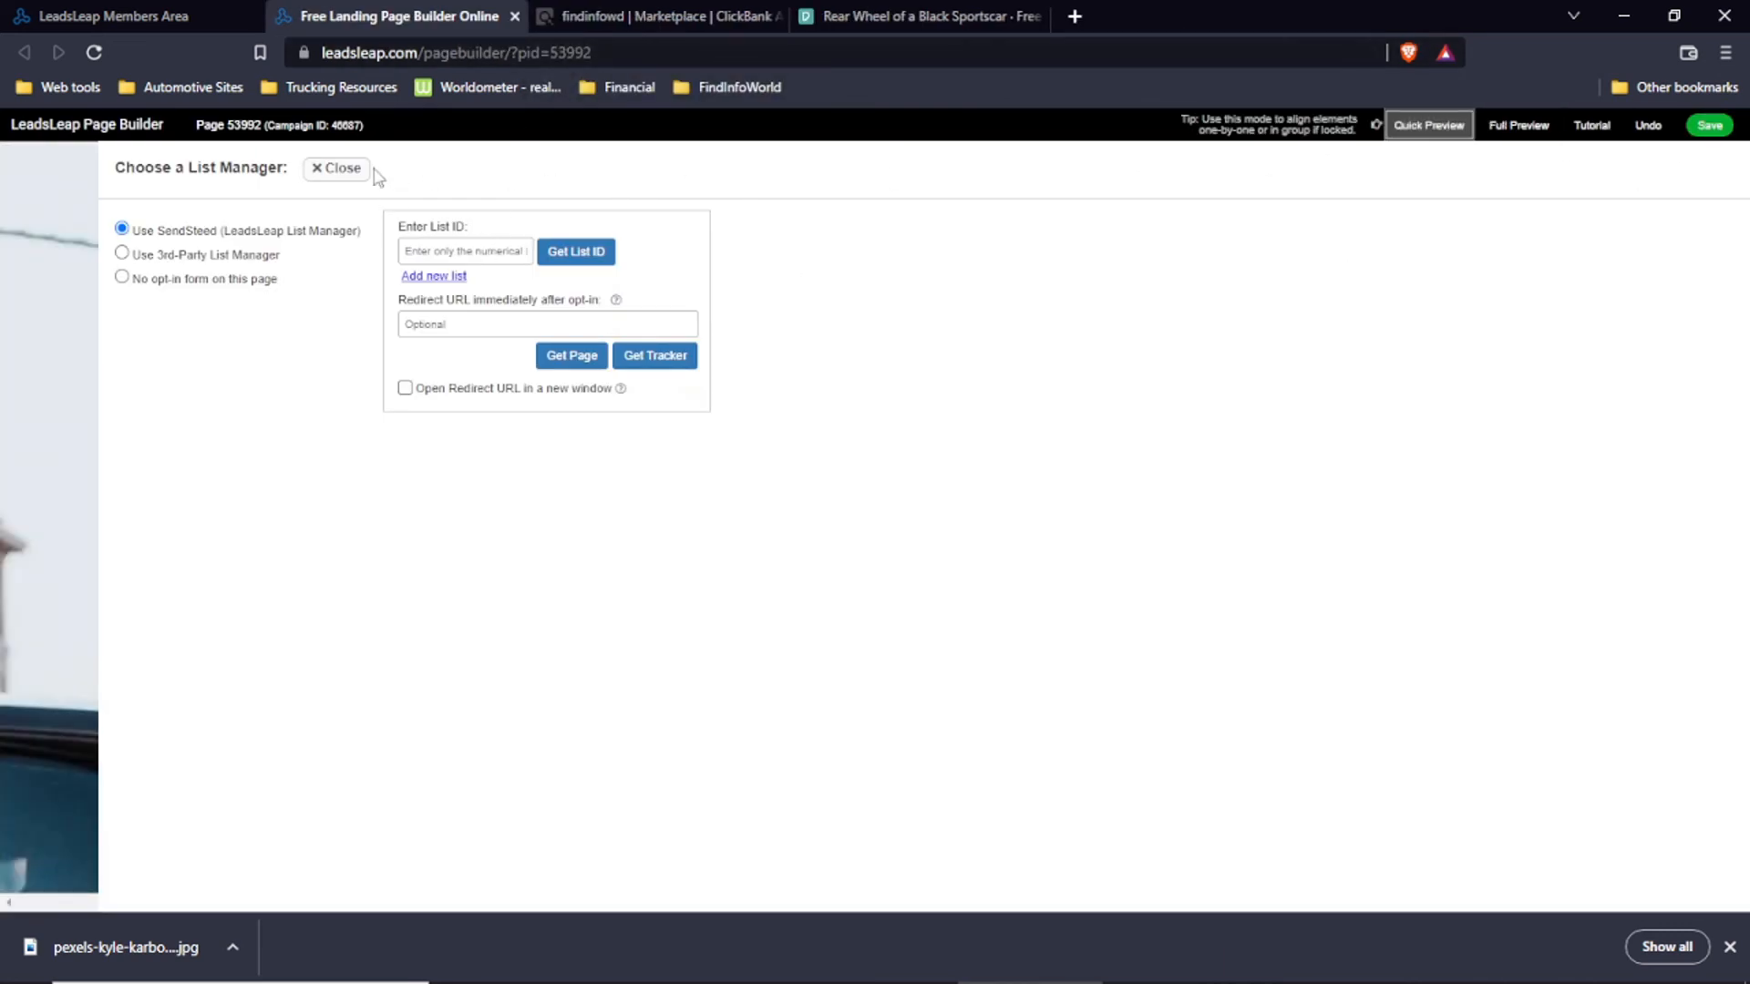
click(334, 171)
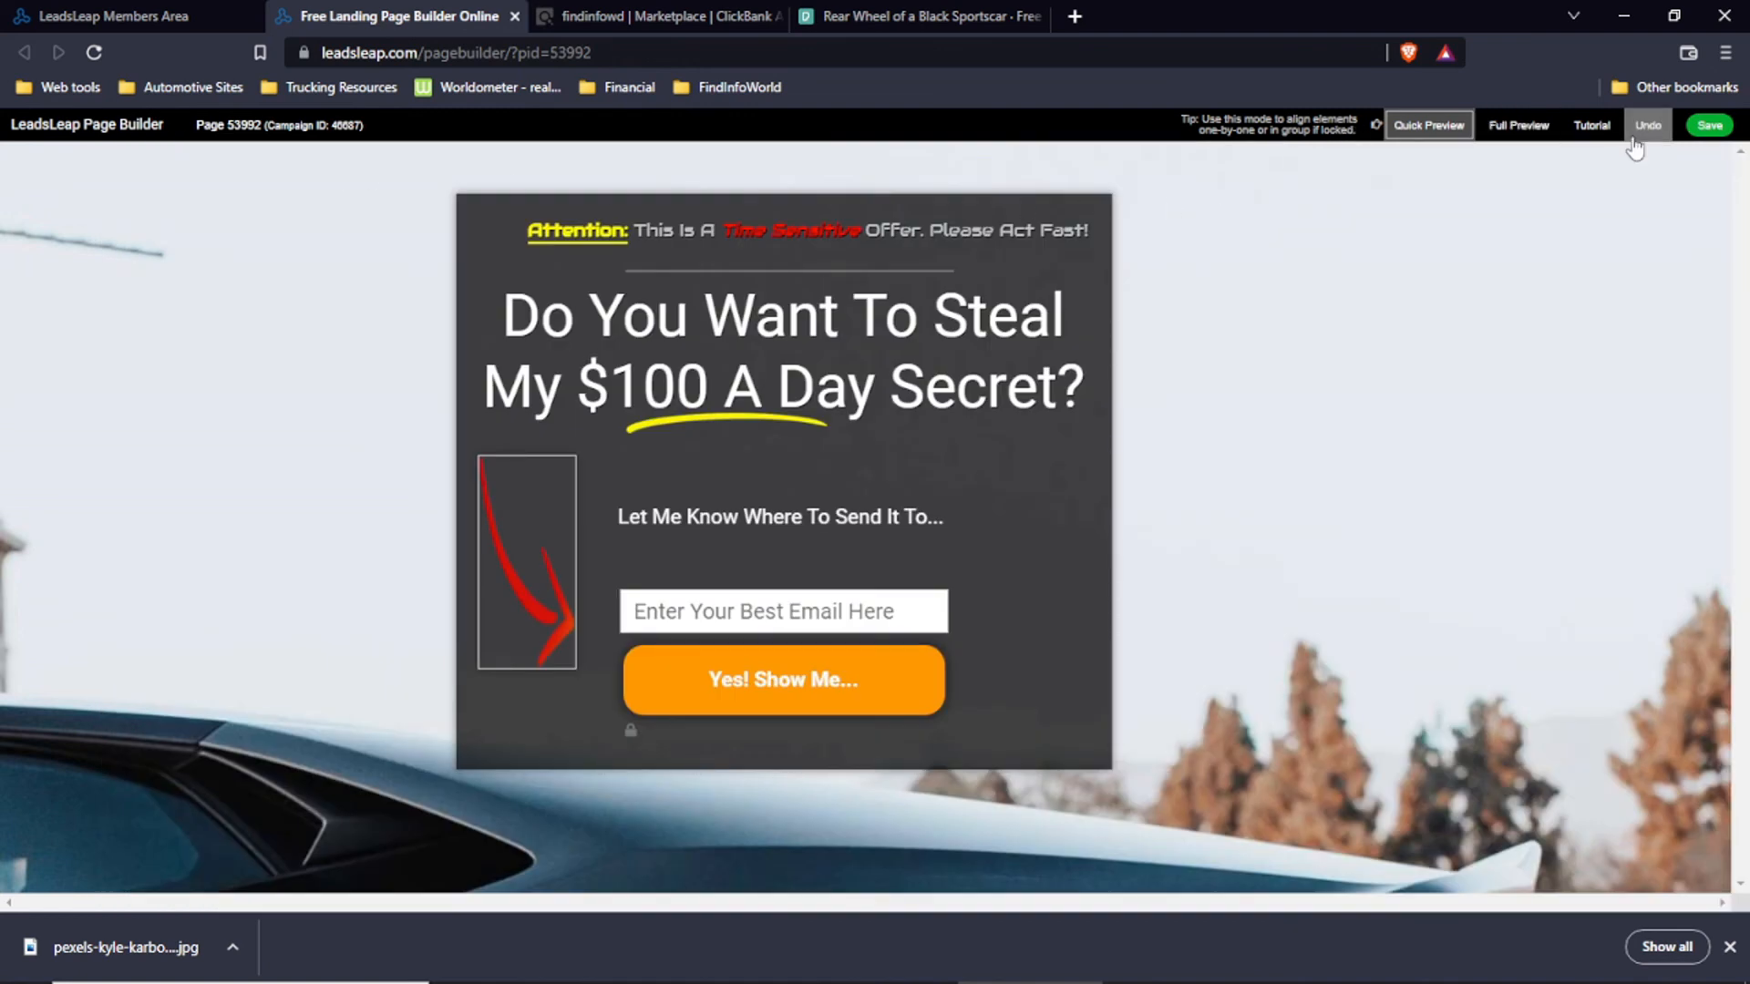
click(1404, 137)
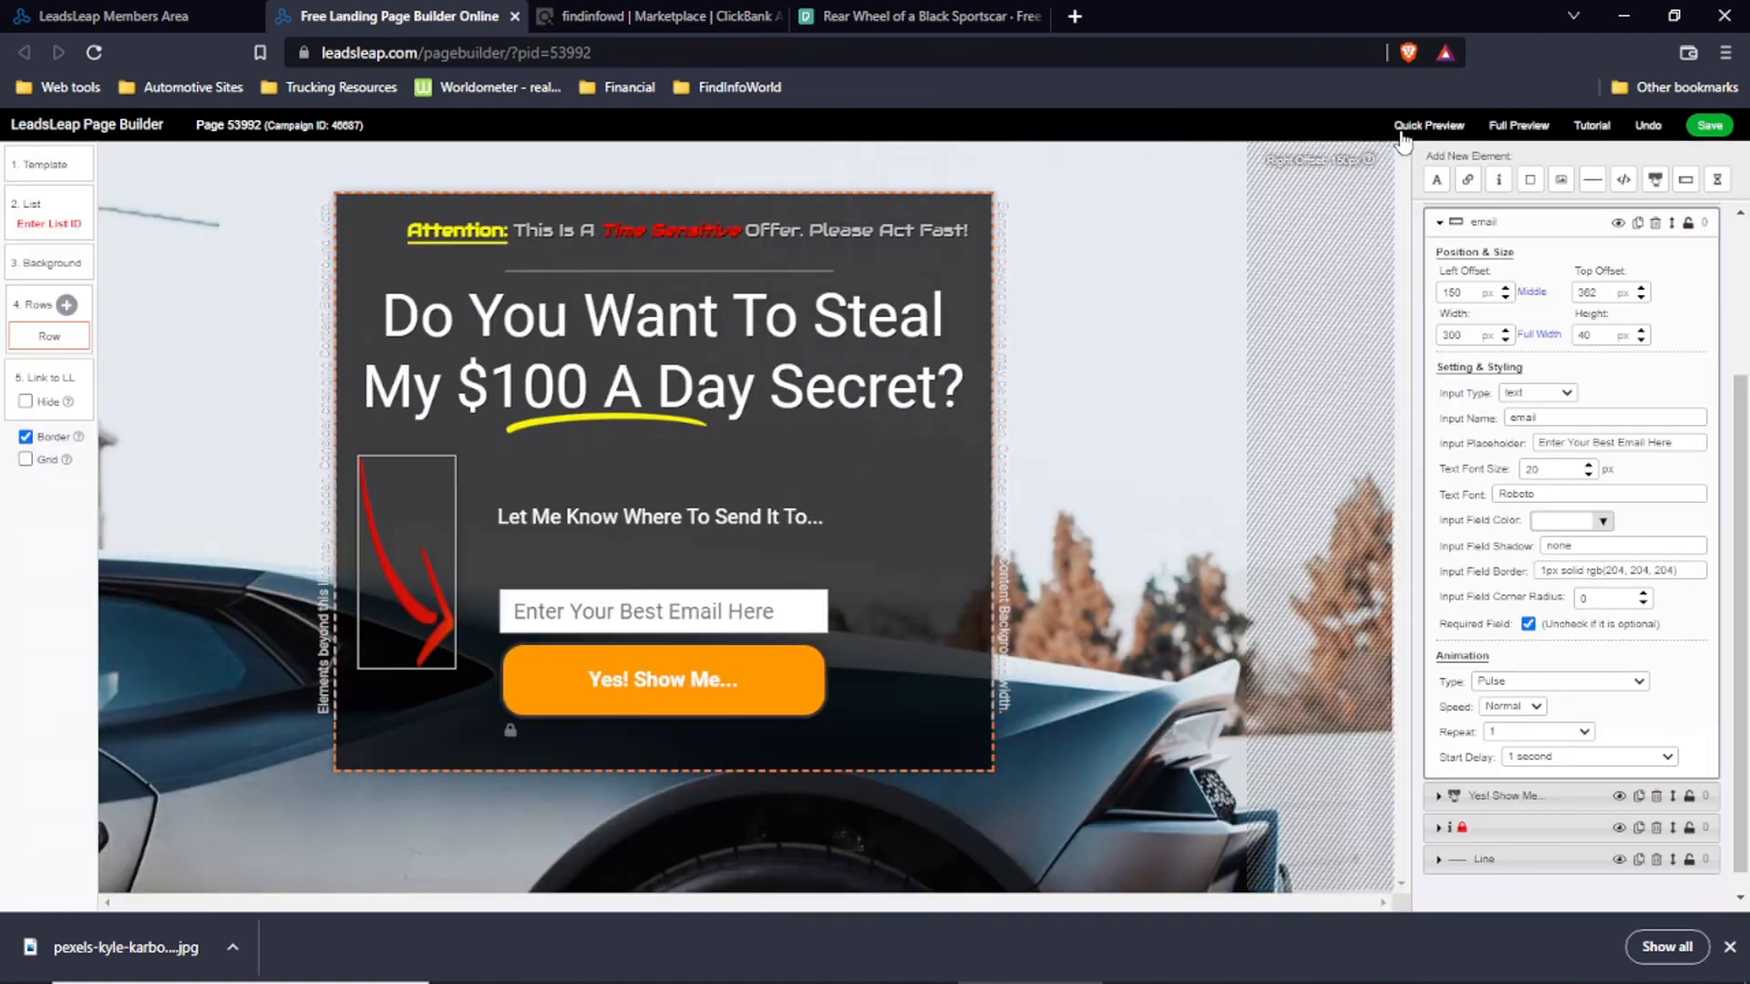
click(1587, 128)
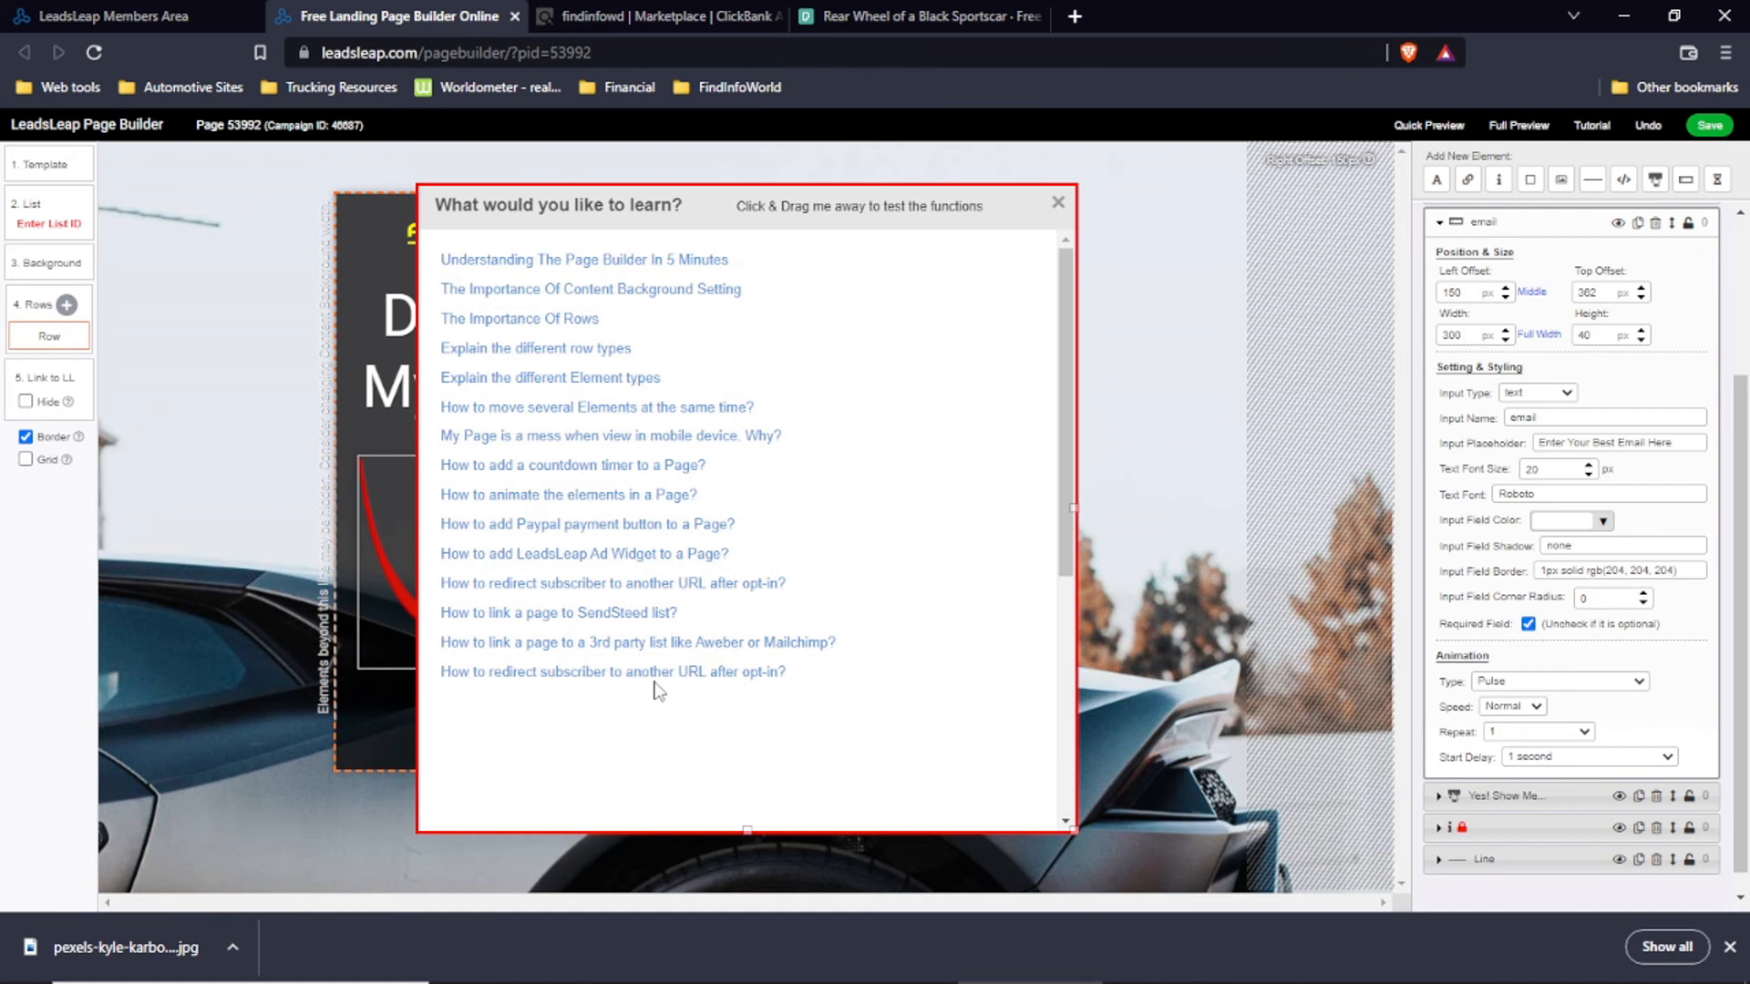
click(1057, 203)
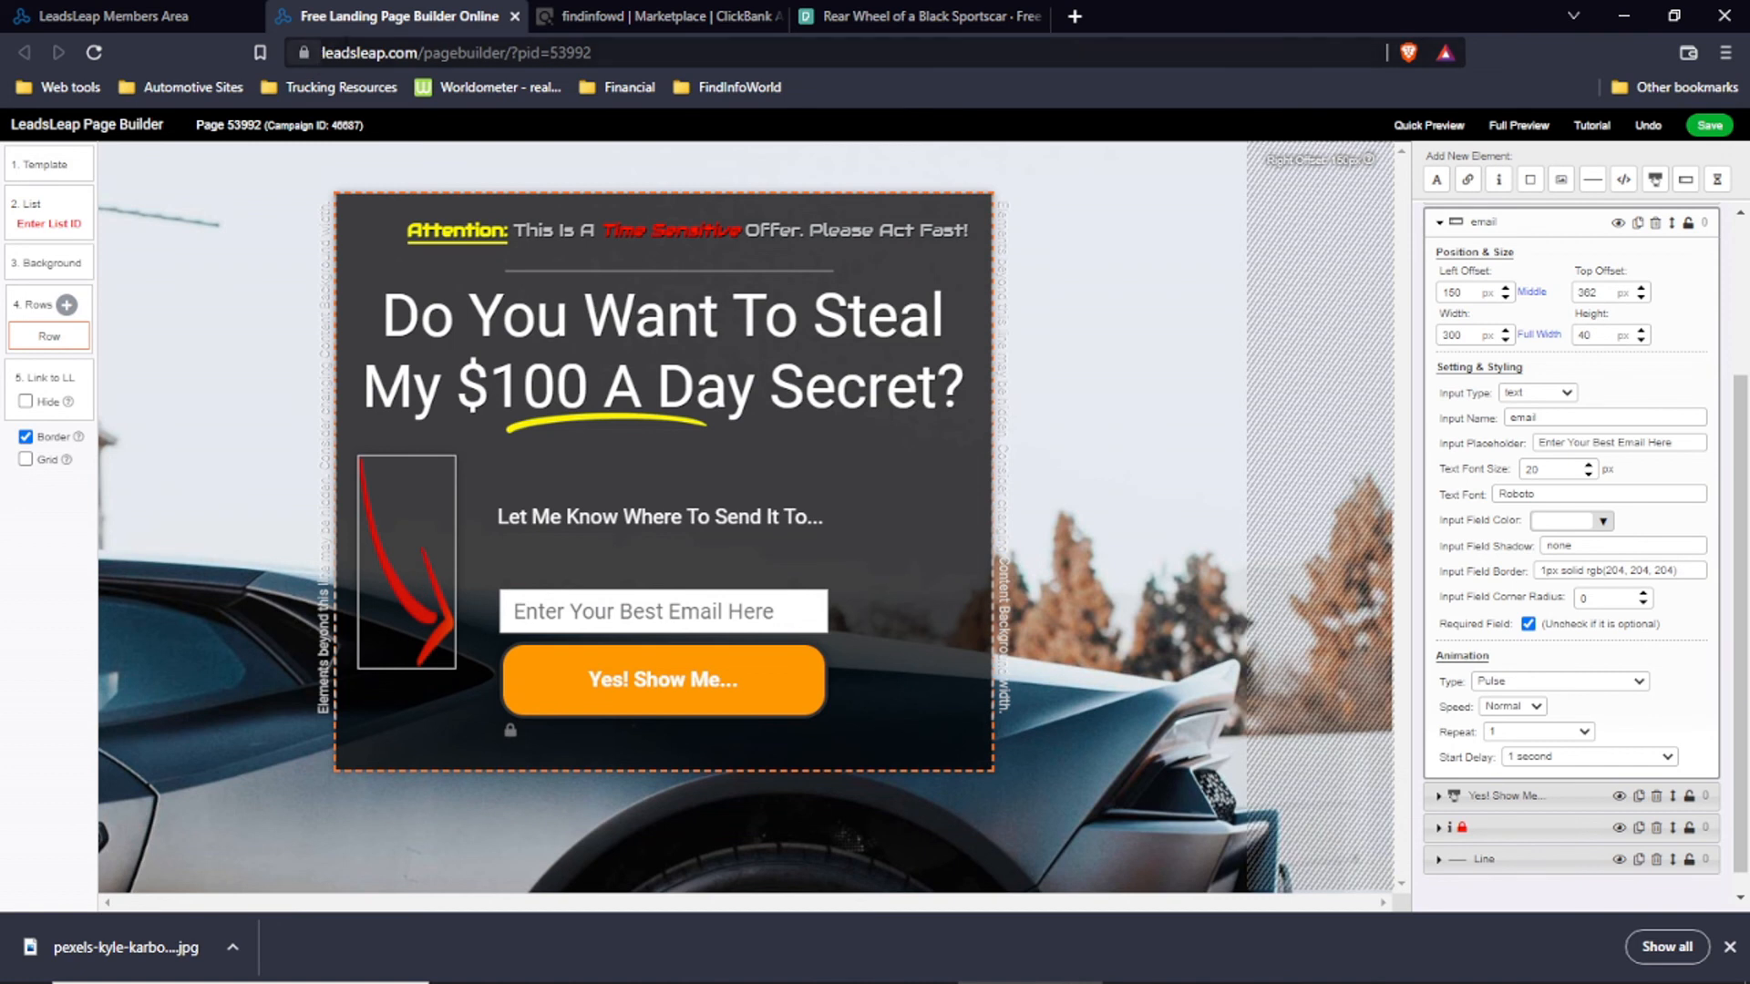
Step: Close the page builder for Page 53992 without saving the changes
click(164, 22)
click(405, 14)
click(516, 17)
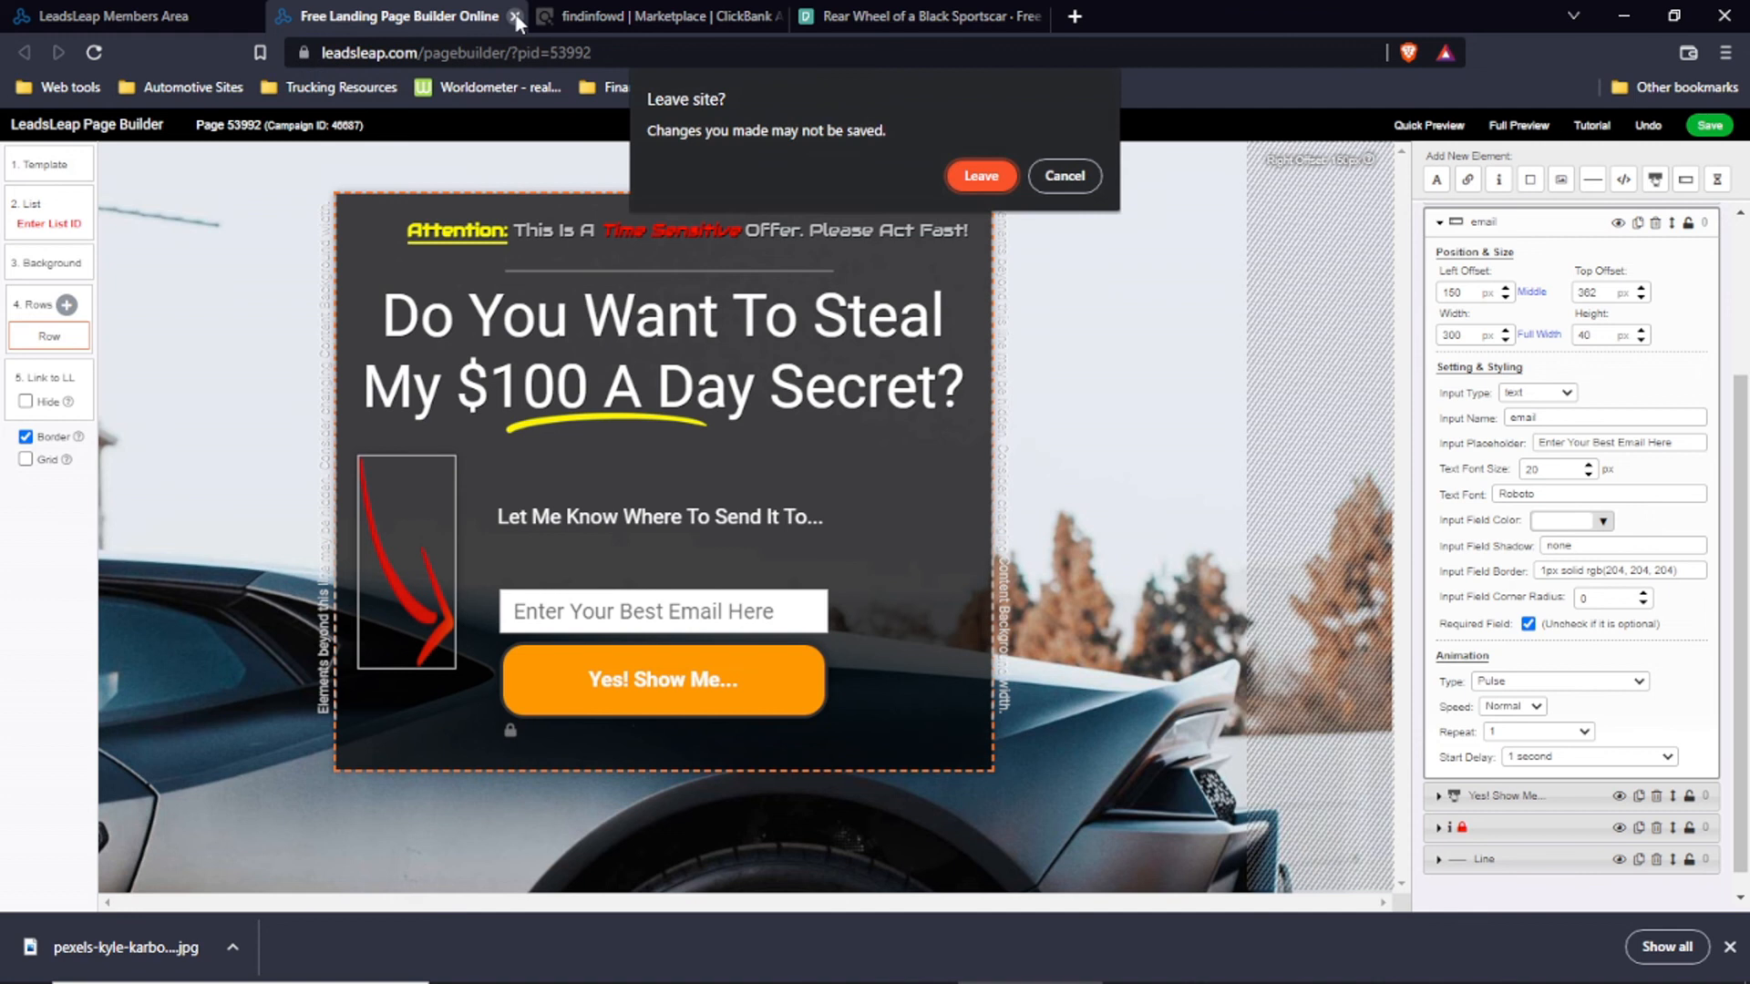
click(981, 176)
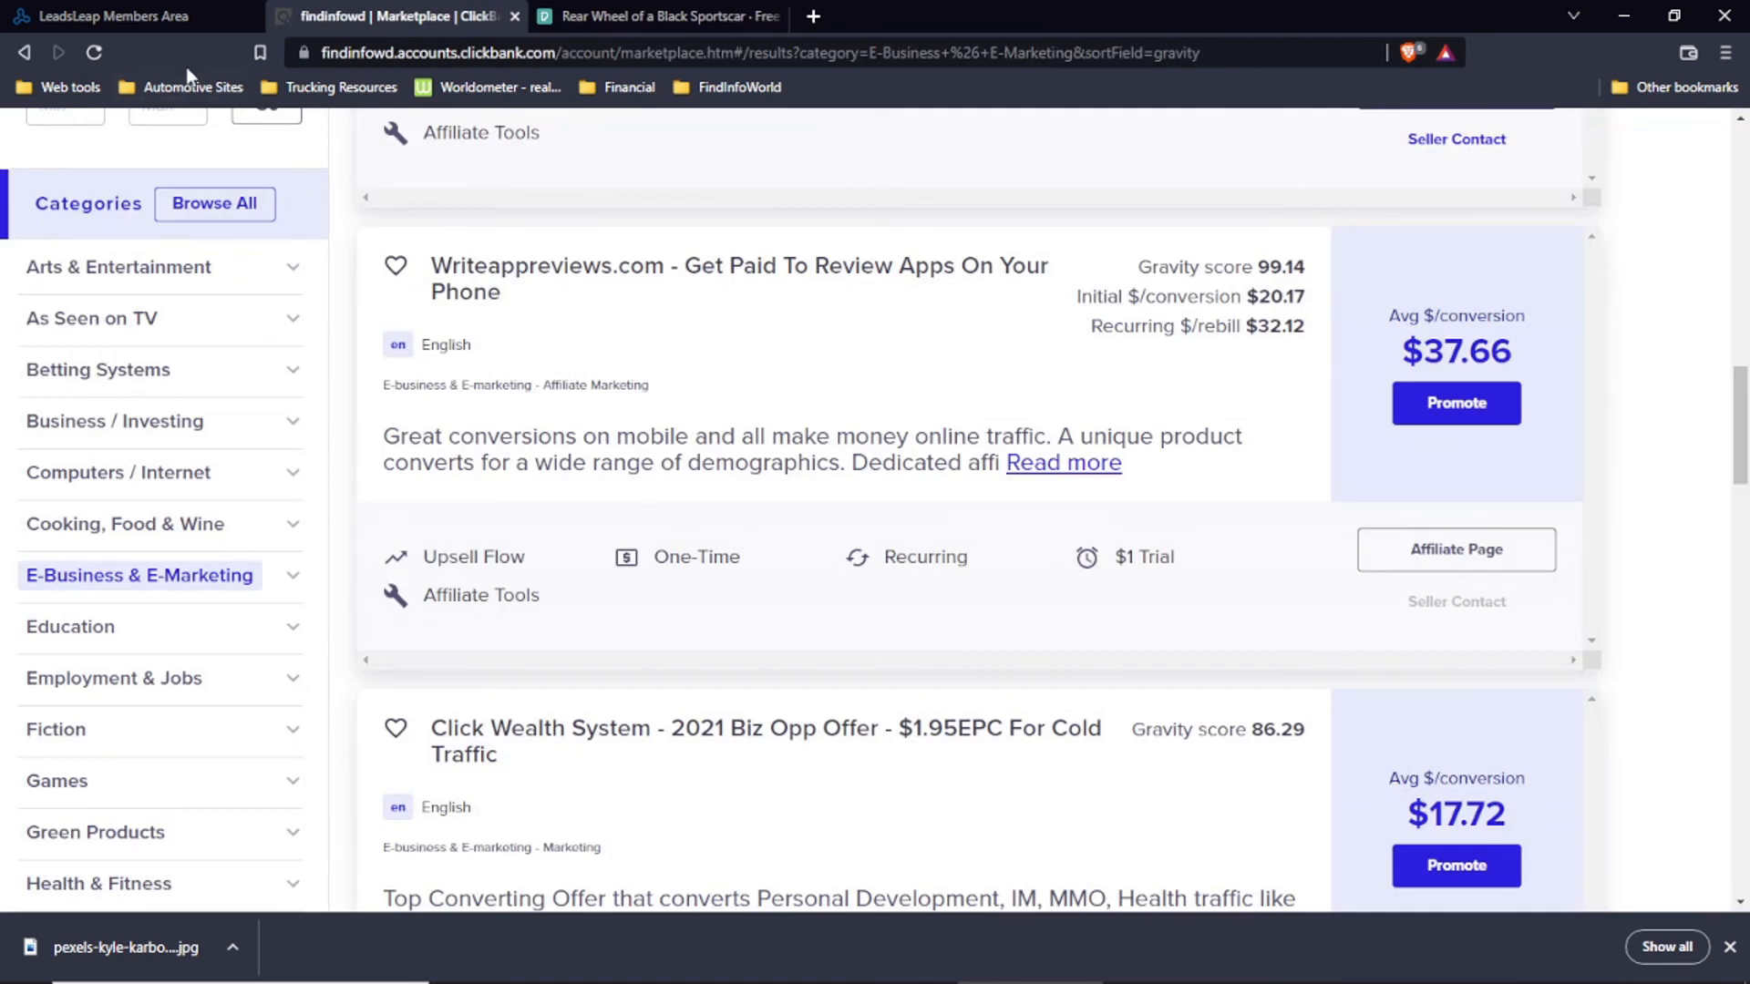
Step: Relaunch the editor for Page 53992, look through the thank you, review, sales and download page templates, and close it without choosing one
click(169, 27)
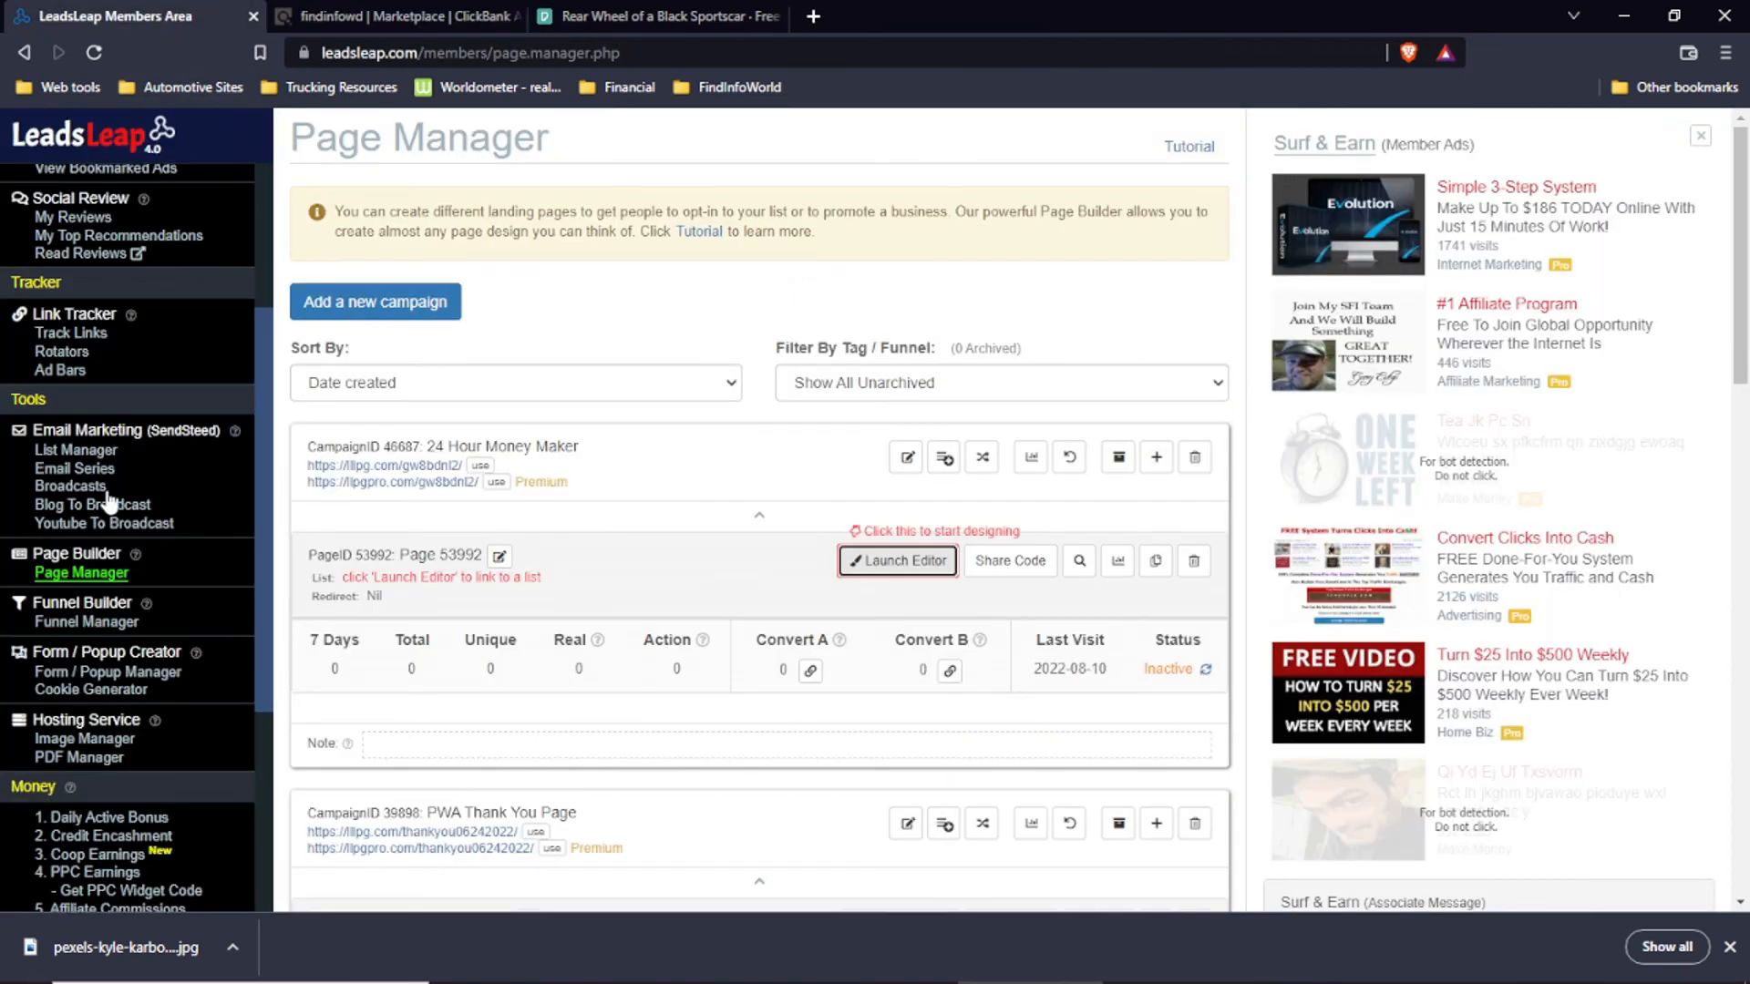
click(896, 560)
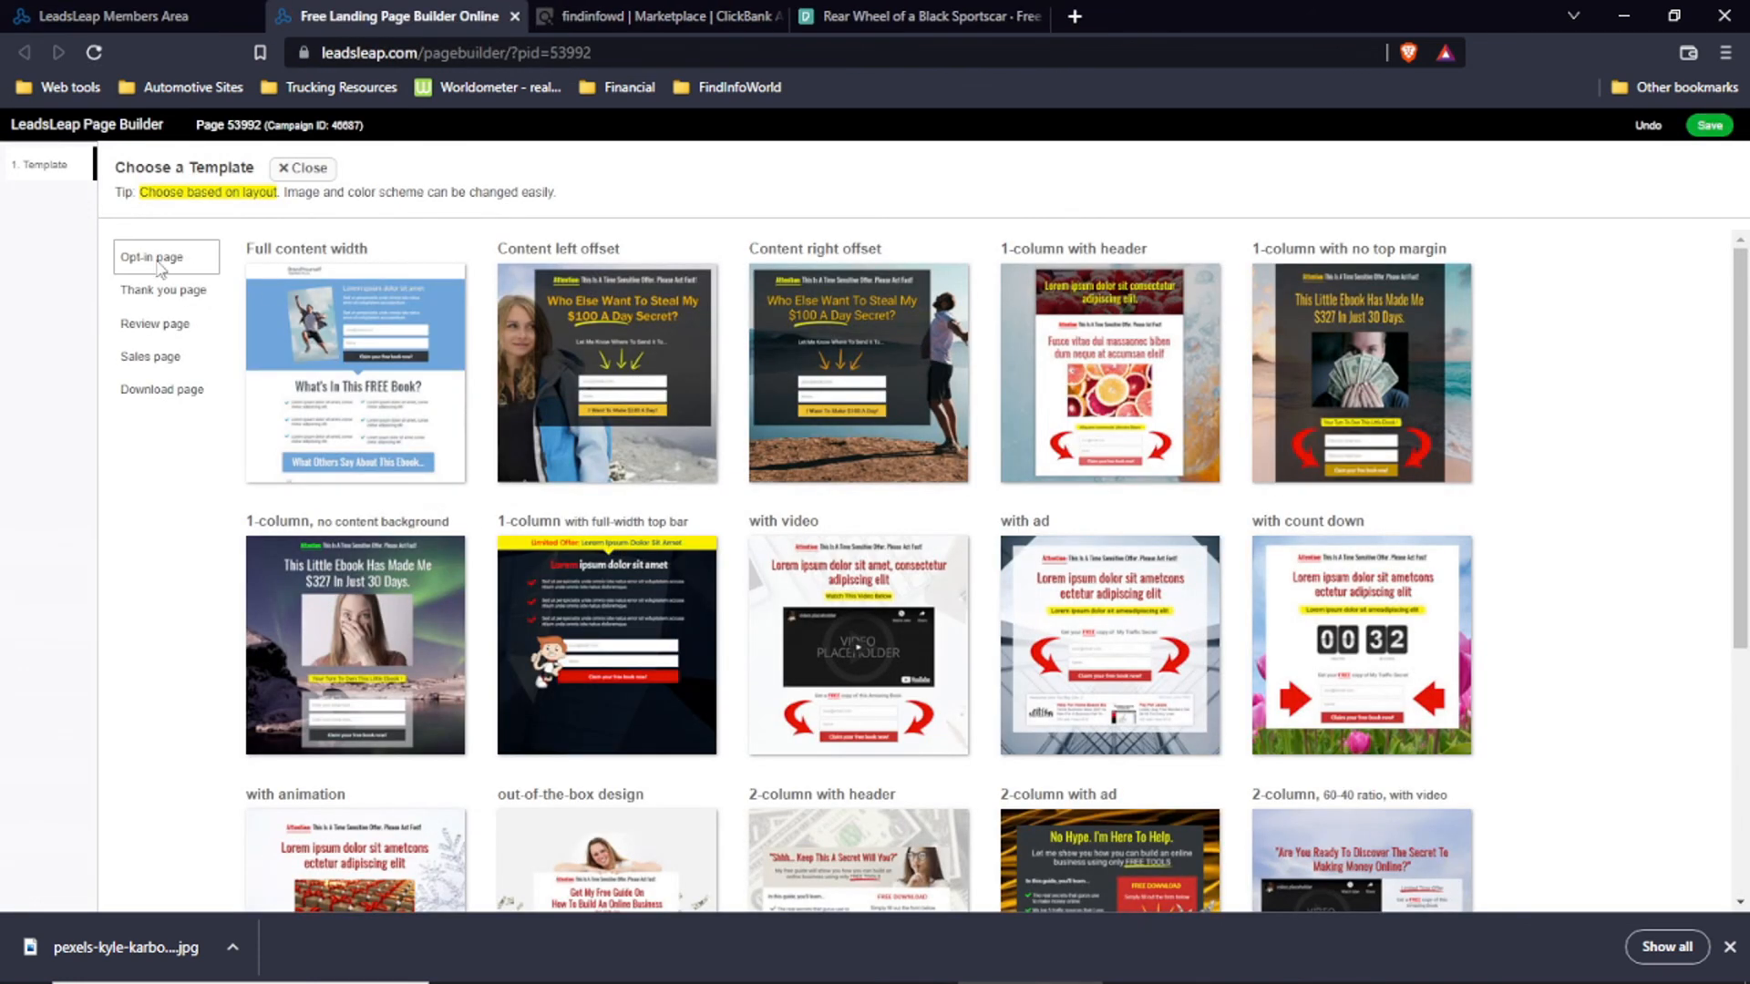
click(166, 298)
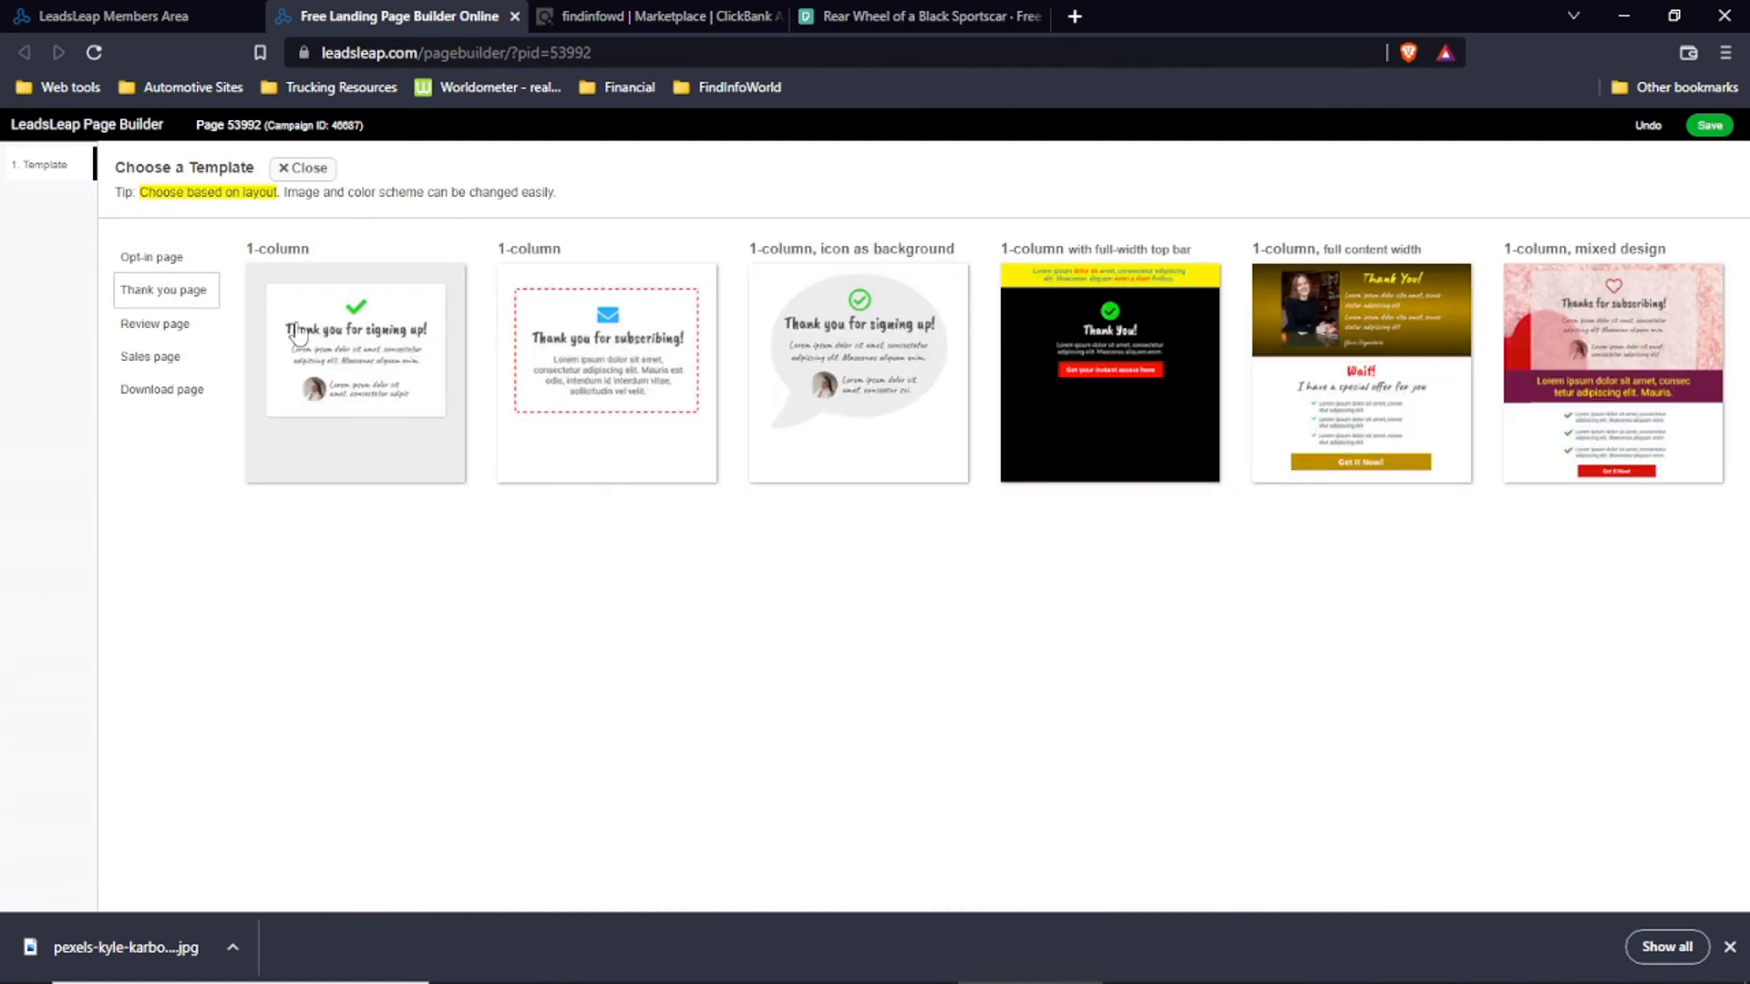
click(183, 325)
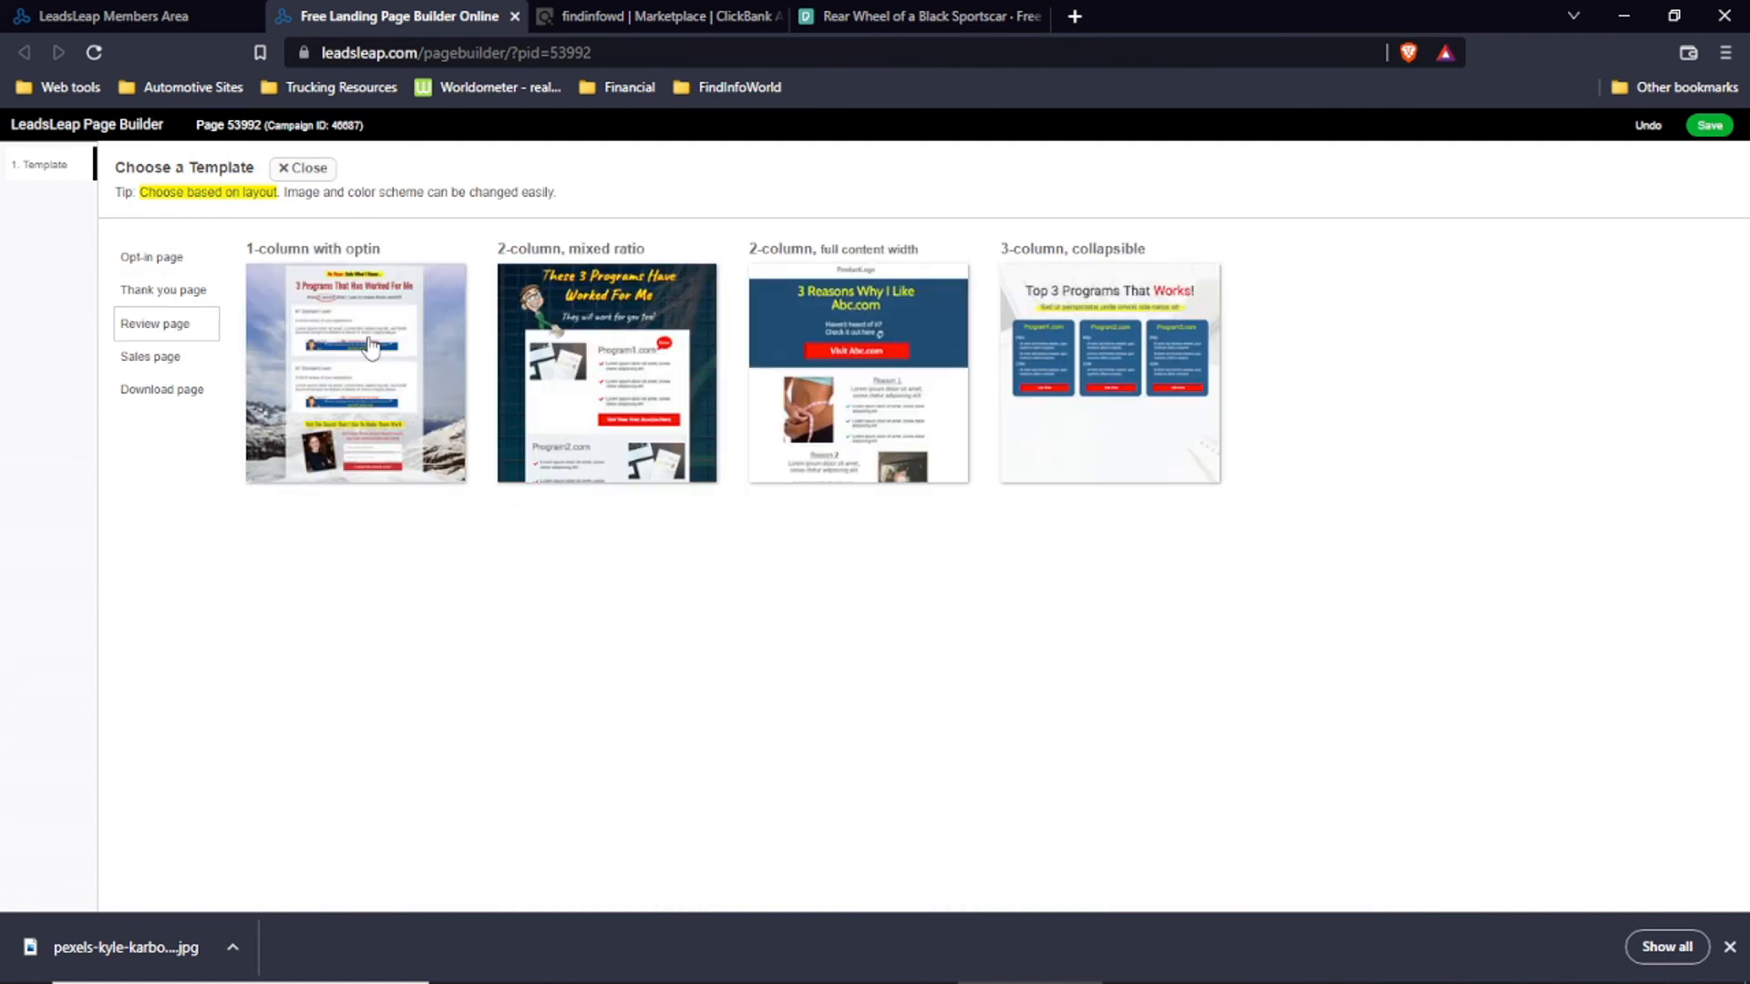
click(157, 369)
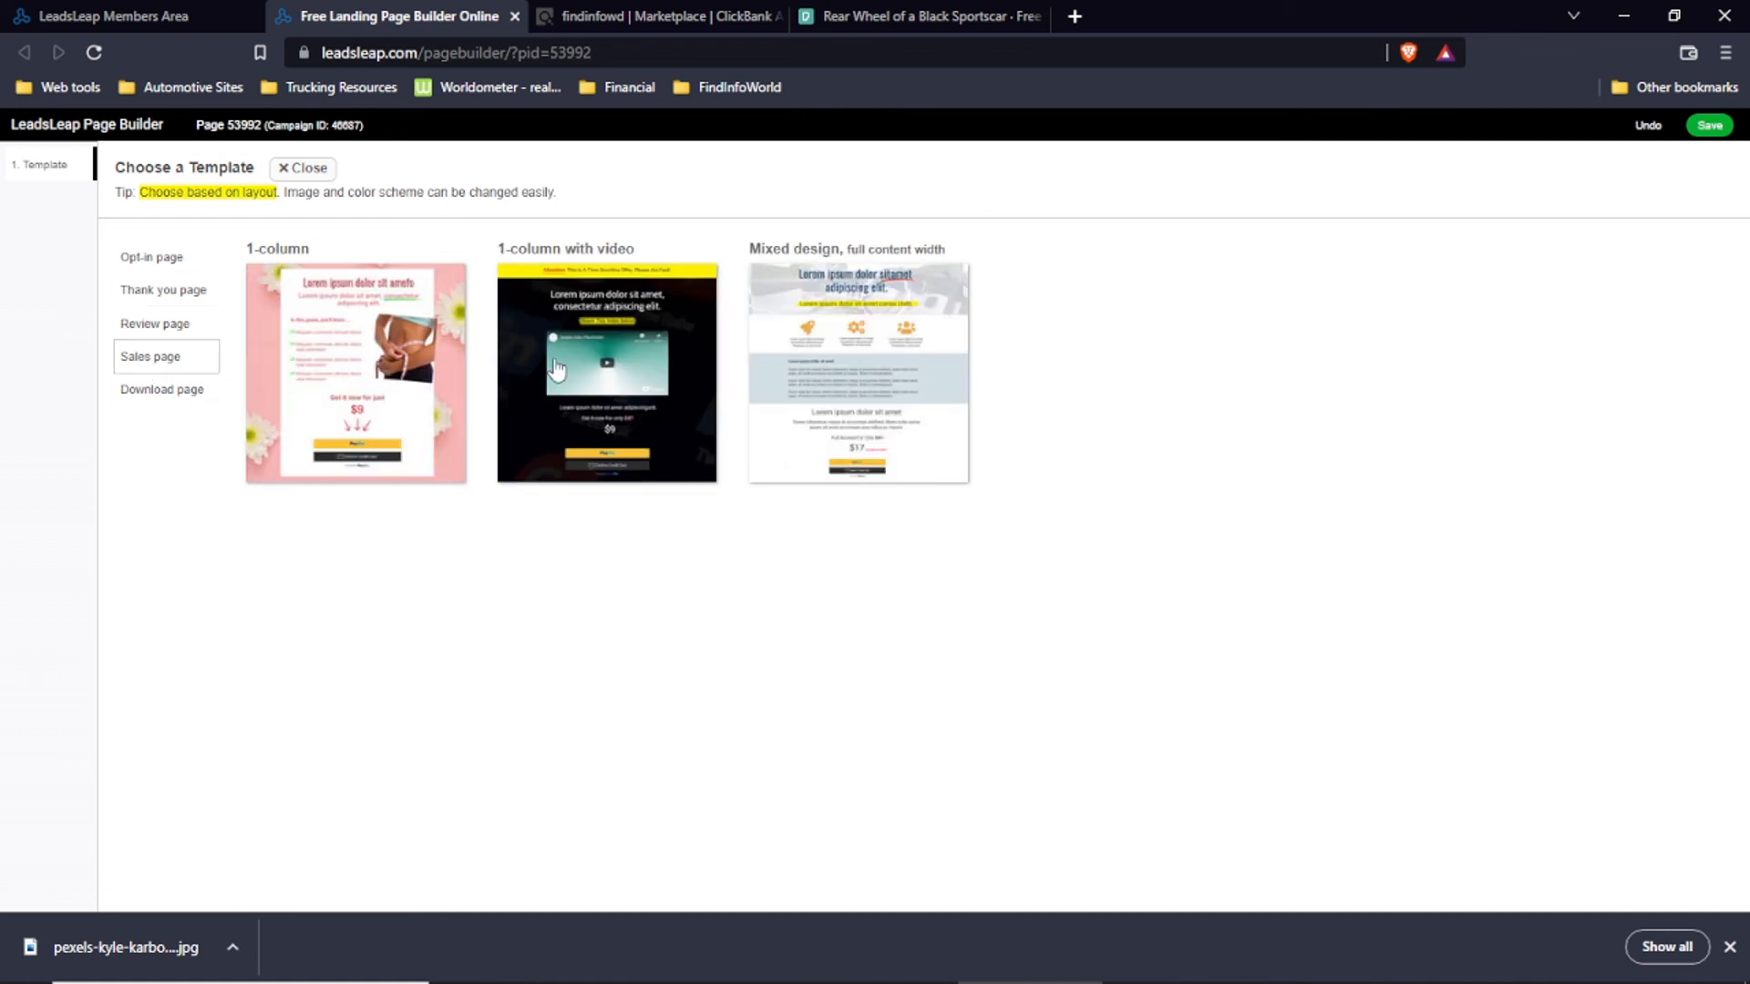
click(162, 390)
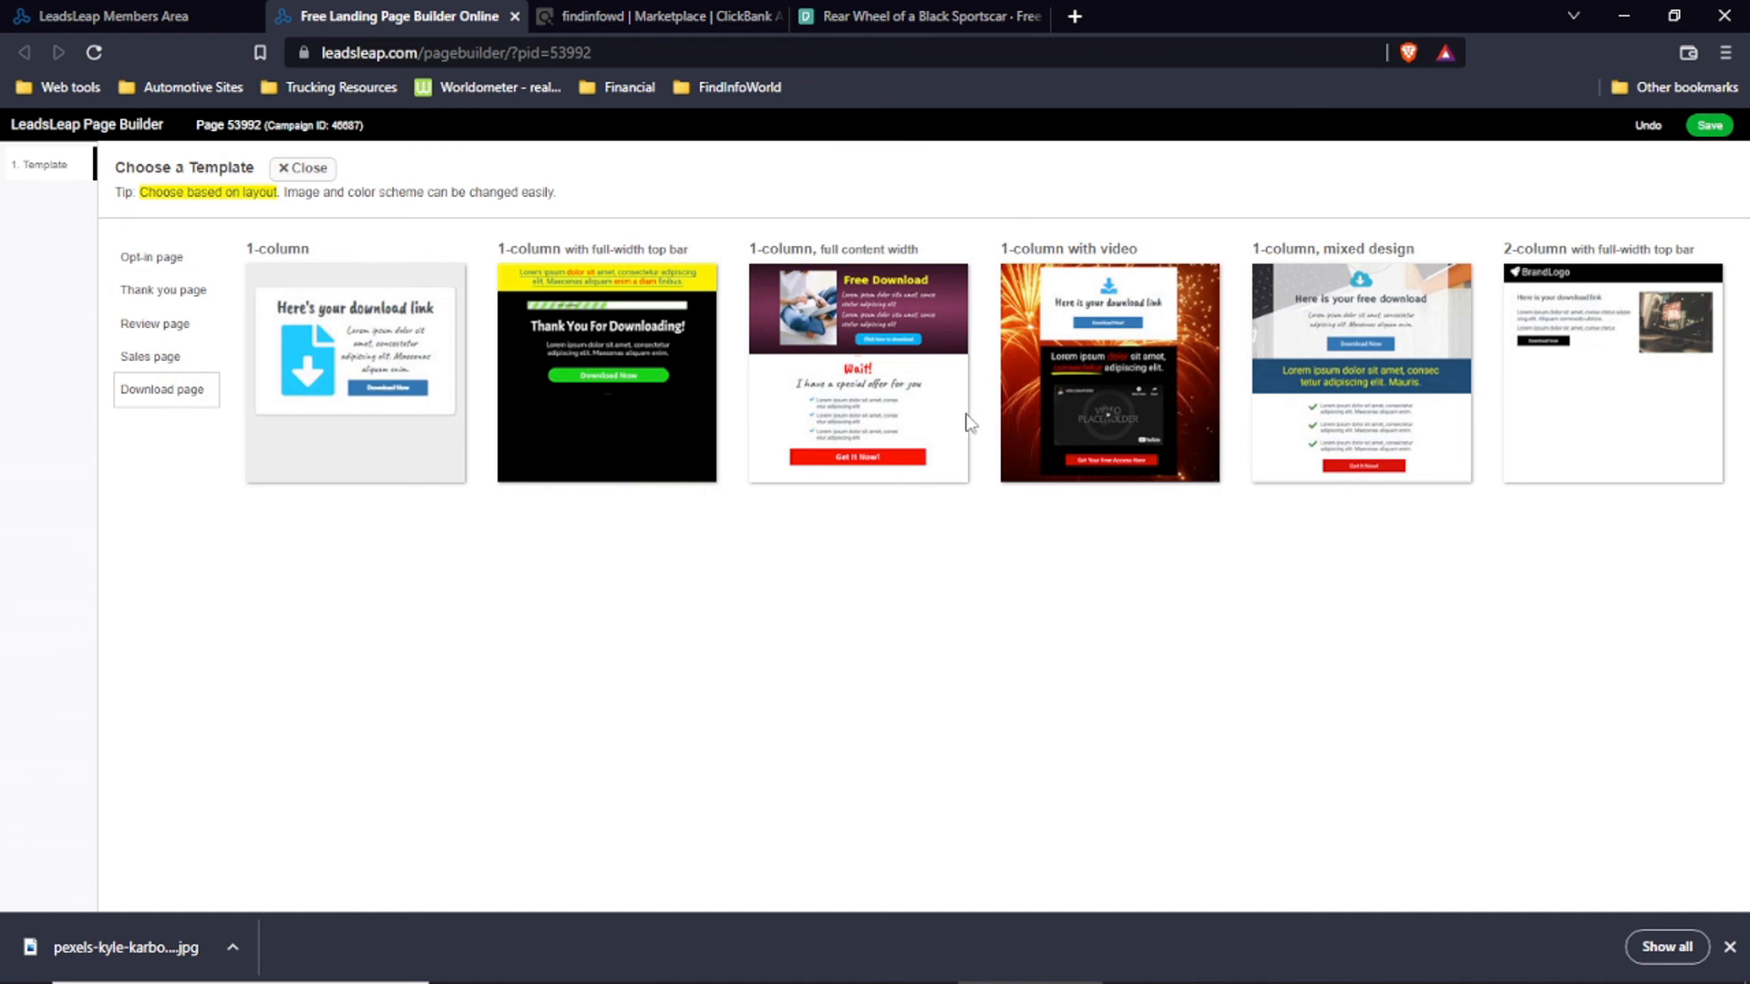
click(137, 259)
click(321, 172)
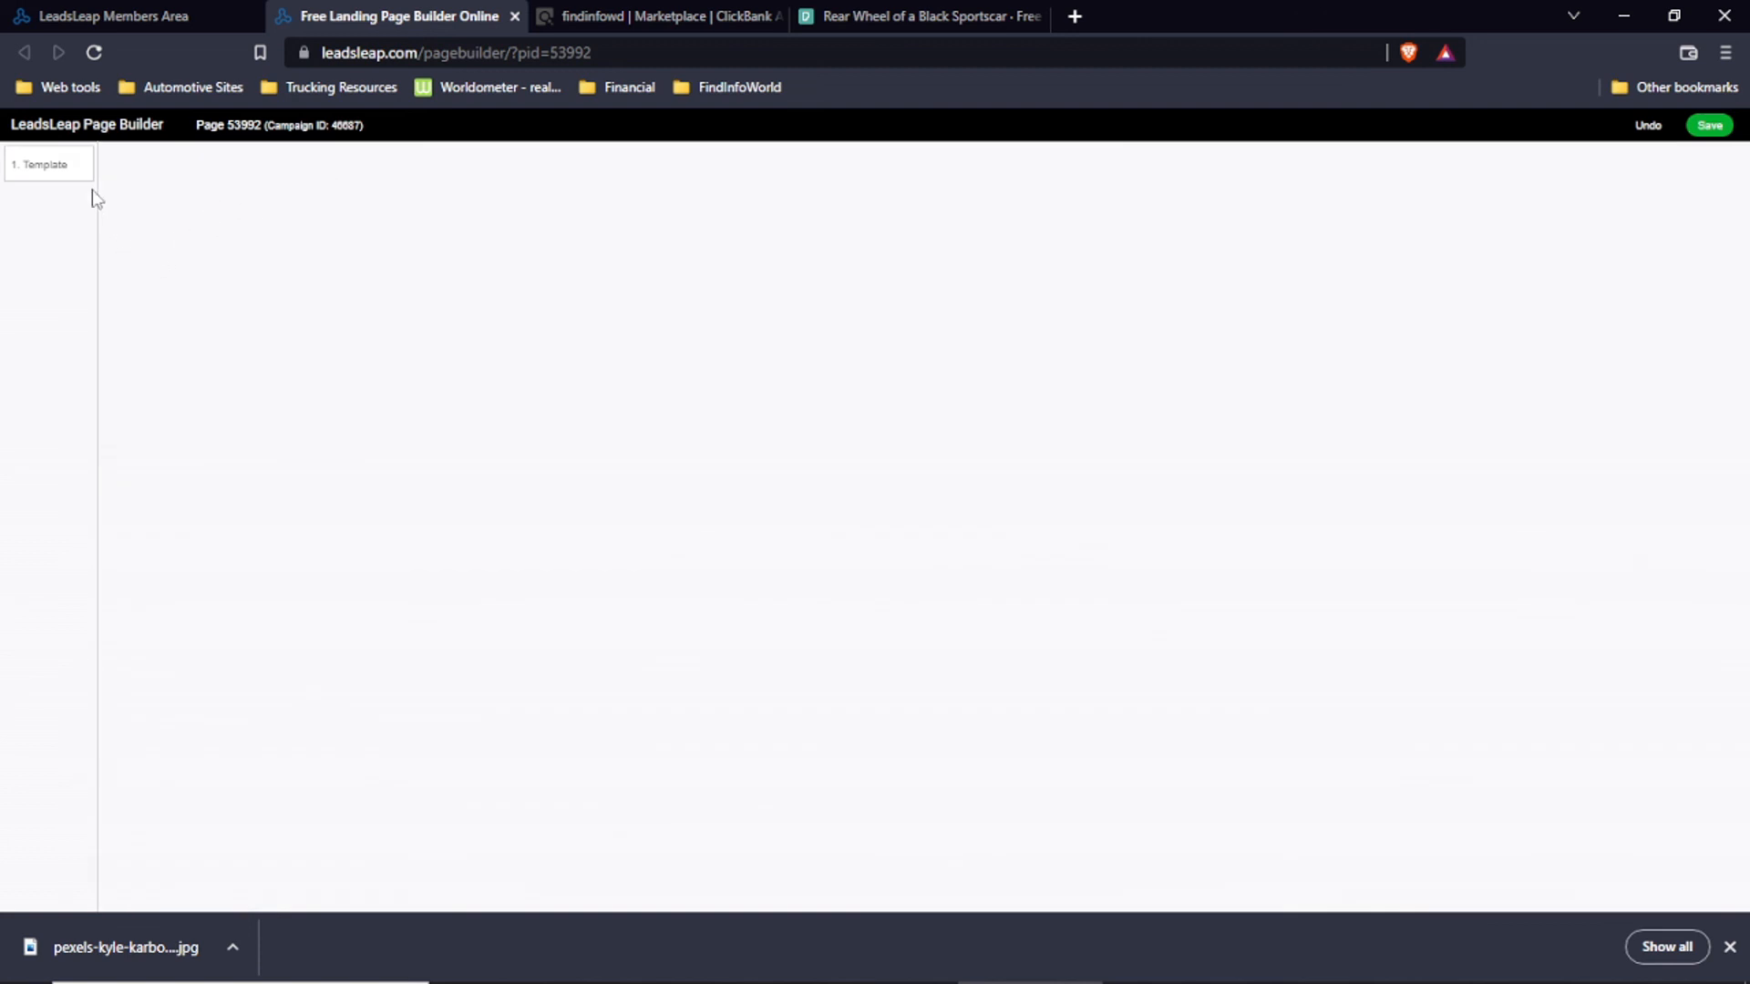
click(516, 17)
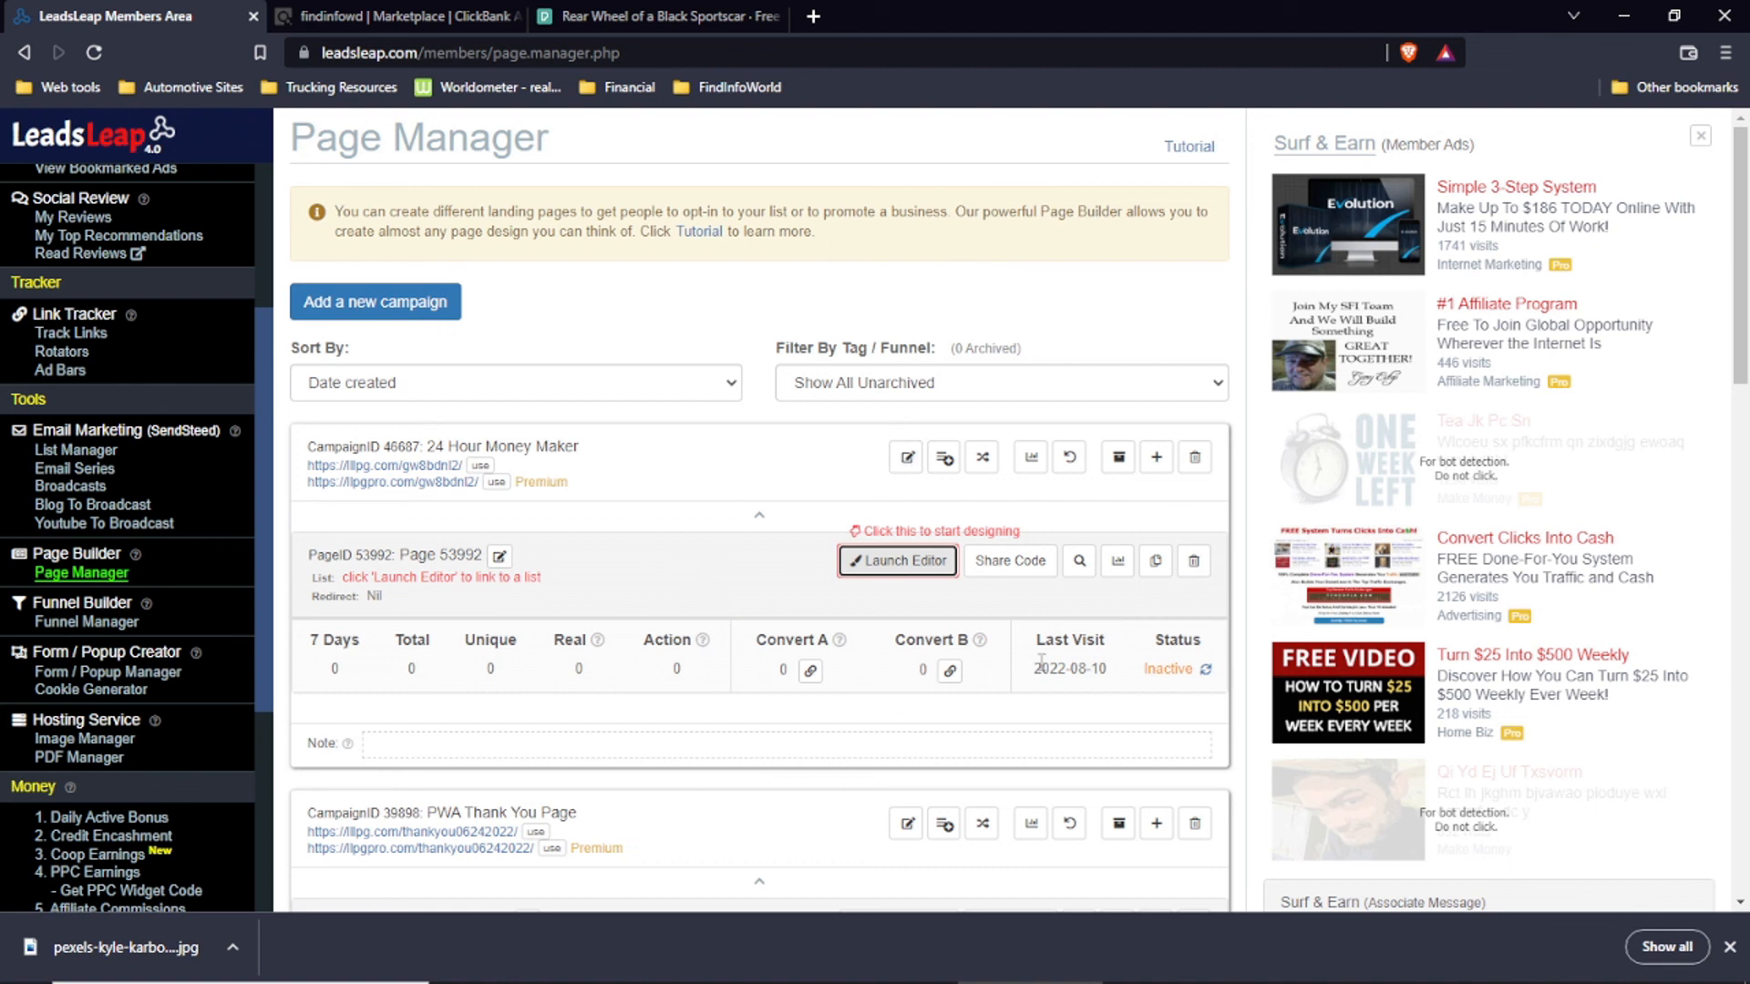
Step: Open the tracking code settings of the 24 Hour Money Maker campaign and view the pixel and tracking code fields
click(944, 458)
scroll(602, 579, down, 1)
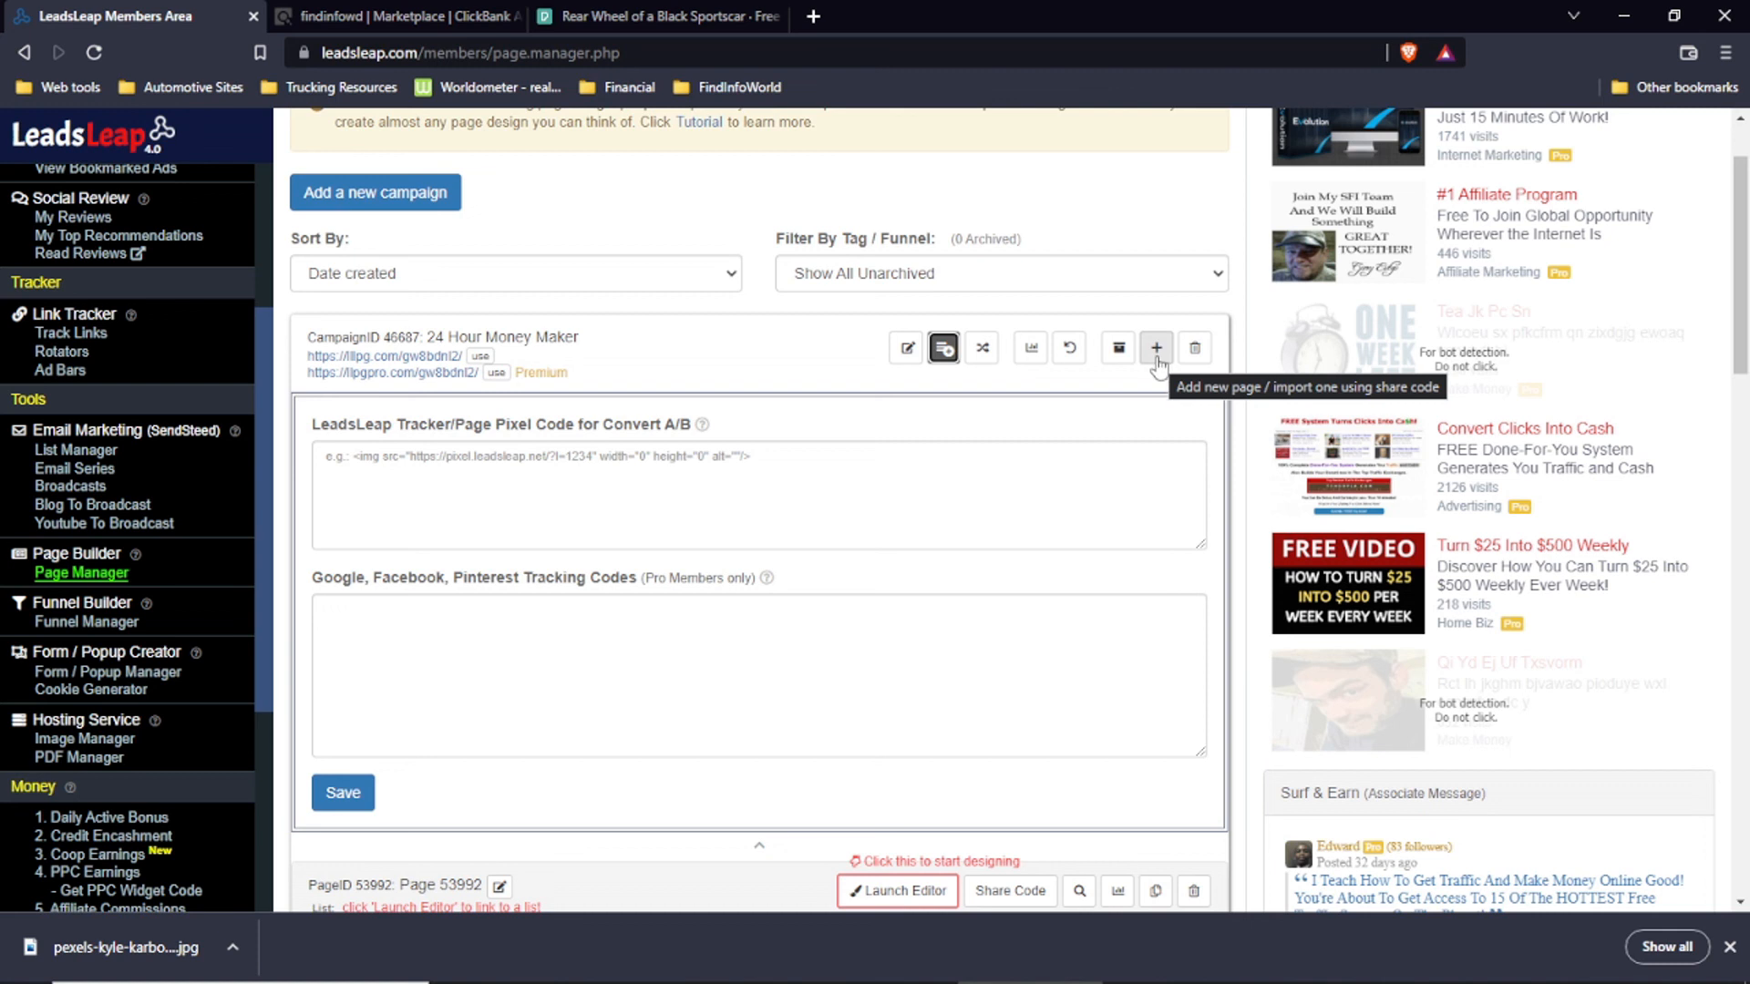
click(1154, 355)
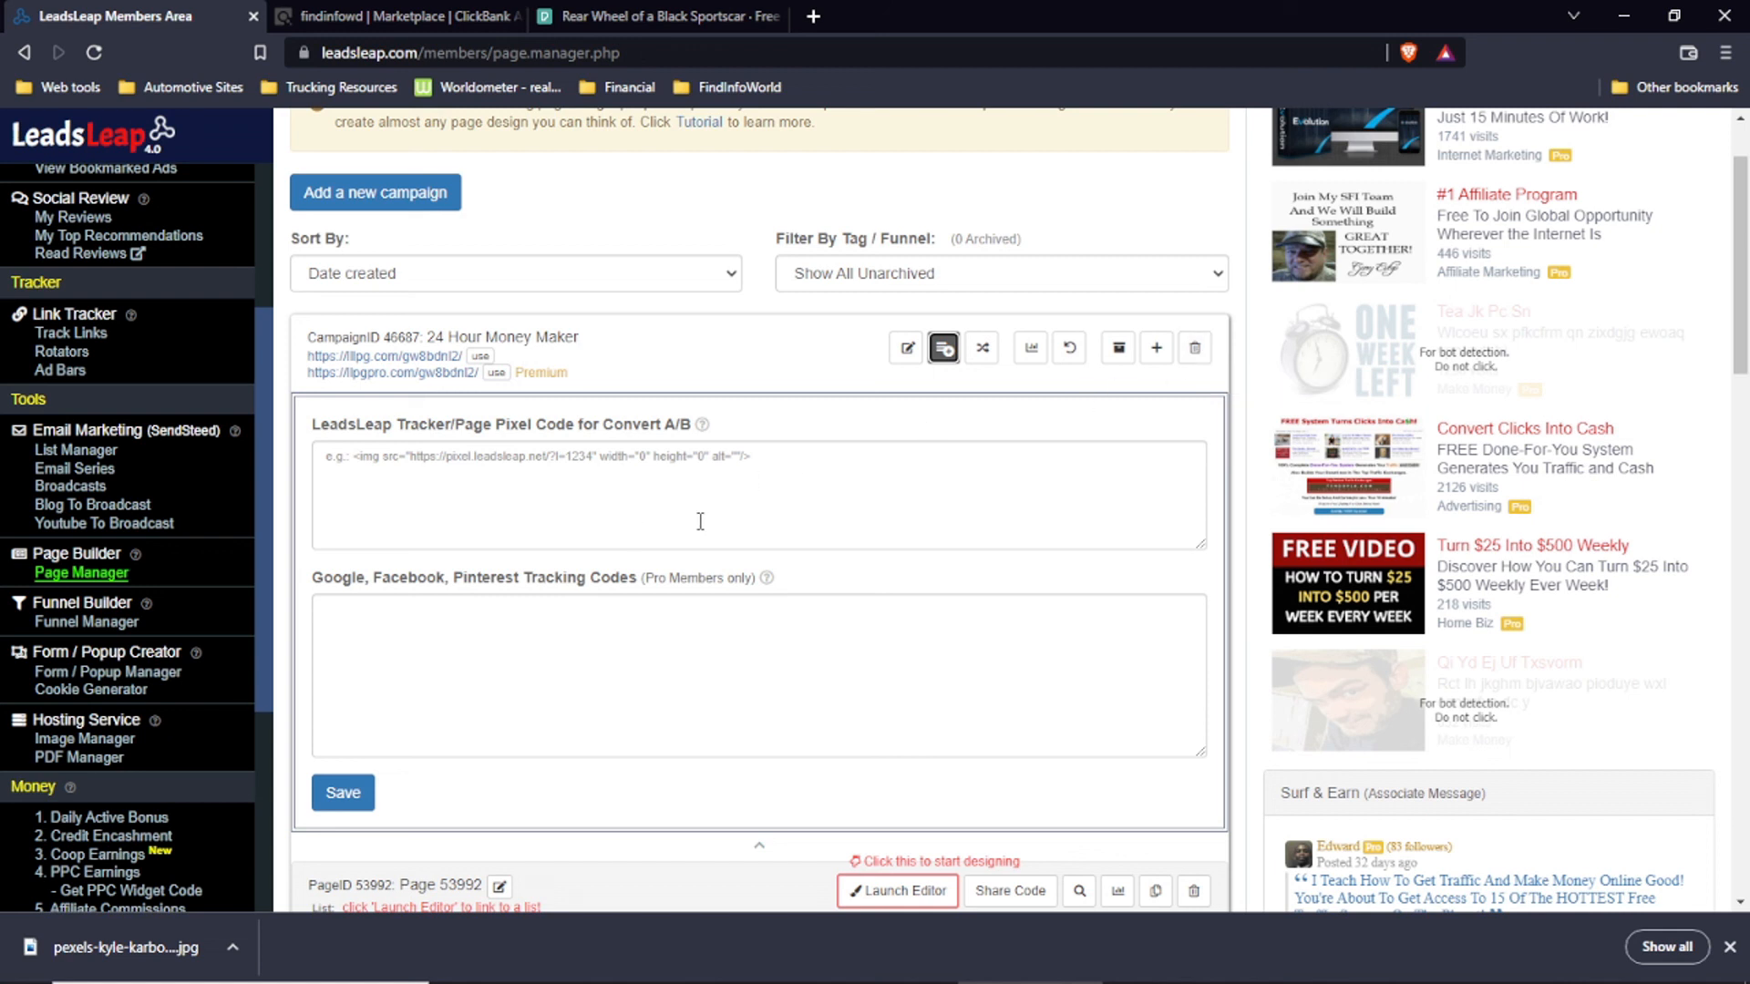
scroll(733, 501, down, 1)
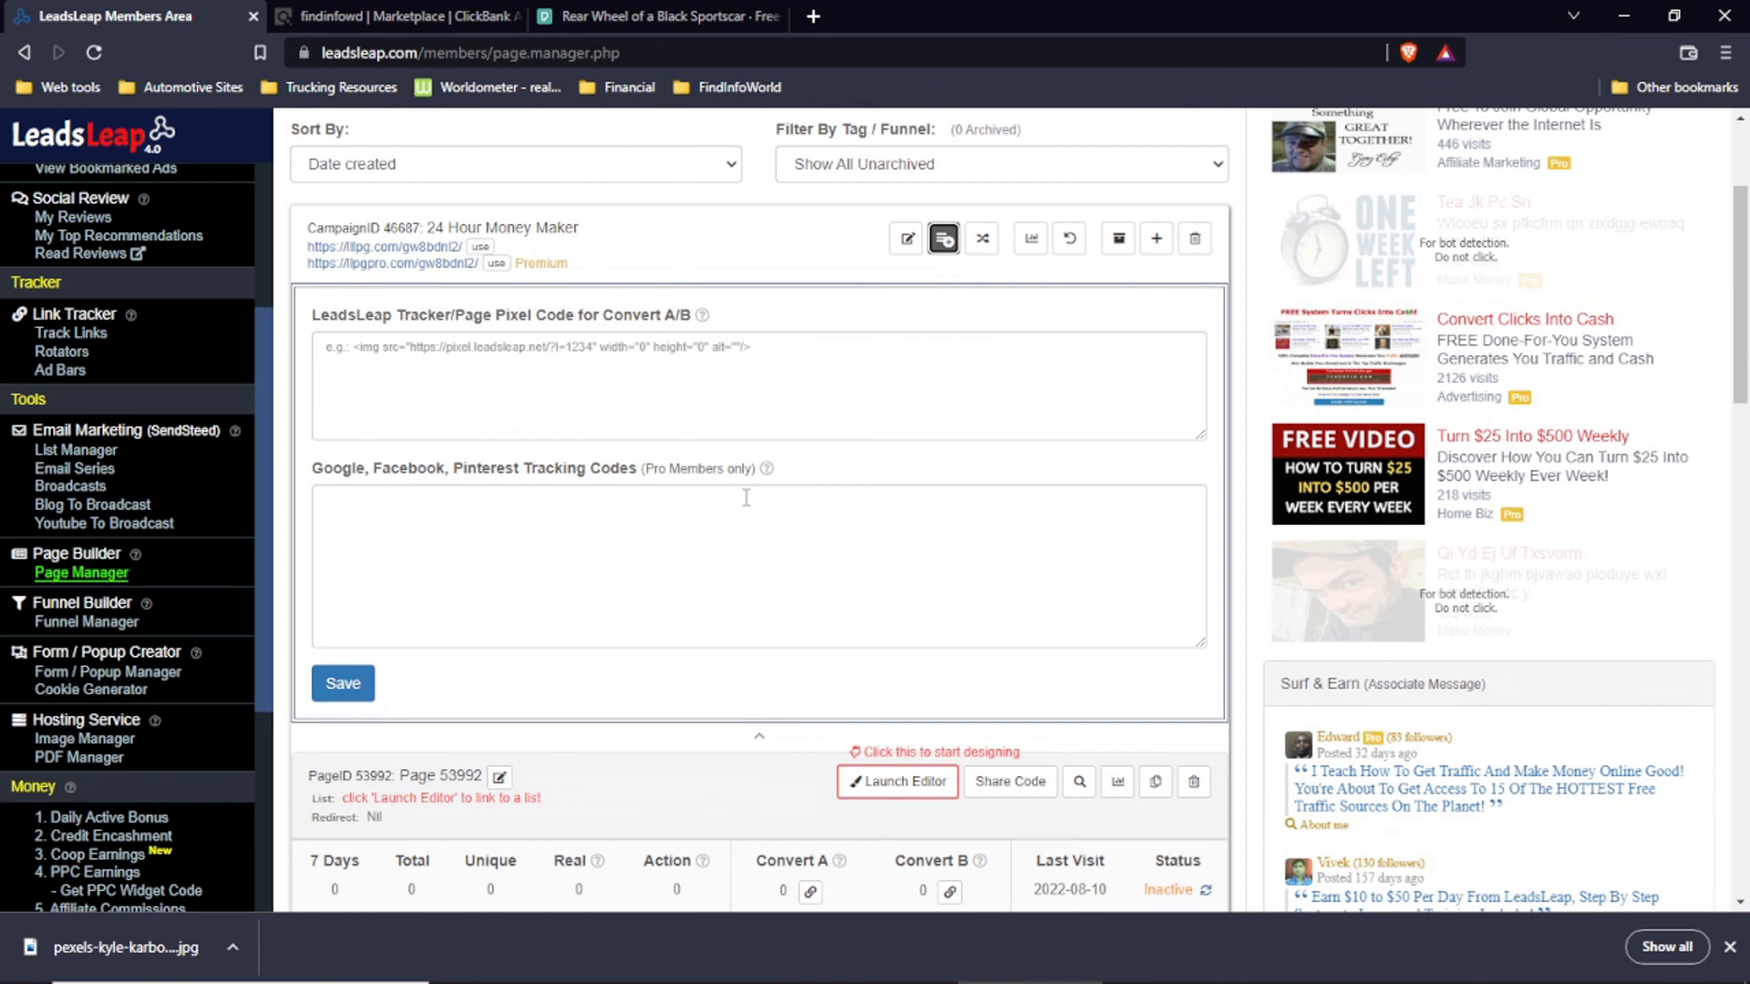